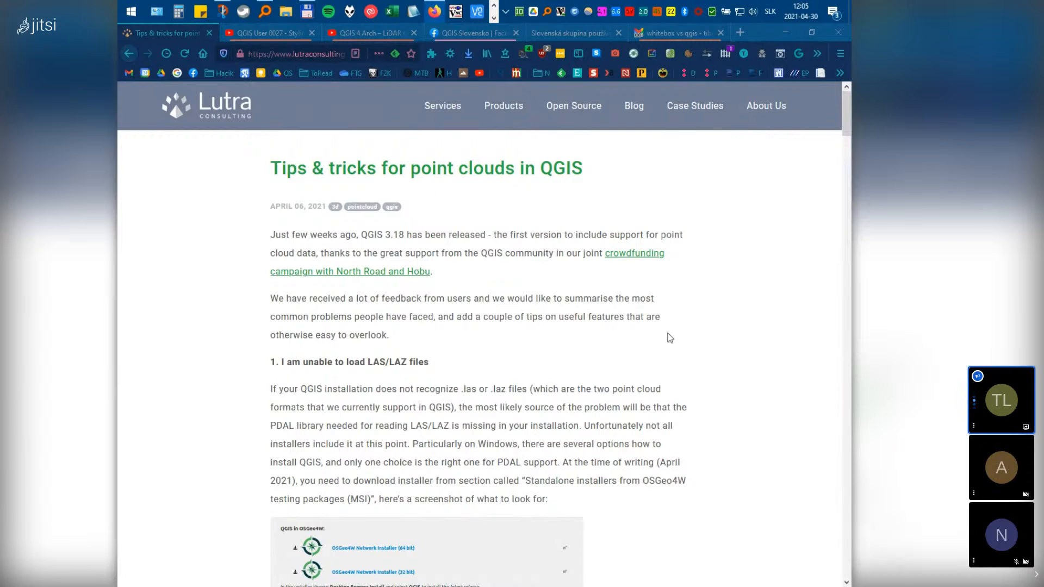
Scroll down through the Lutra article on installing QGIS with PDAL
scroll(670, 342, down, 5)
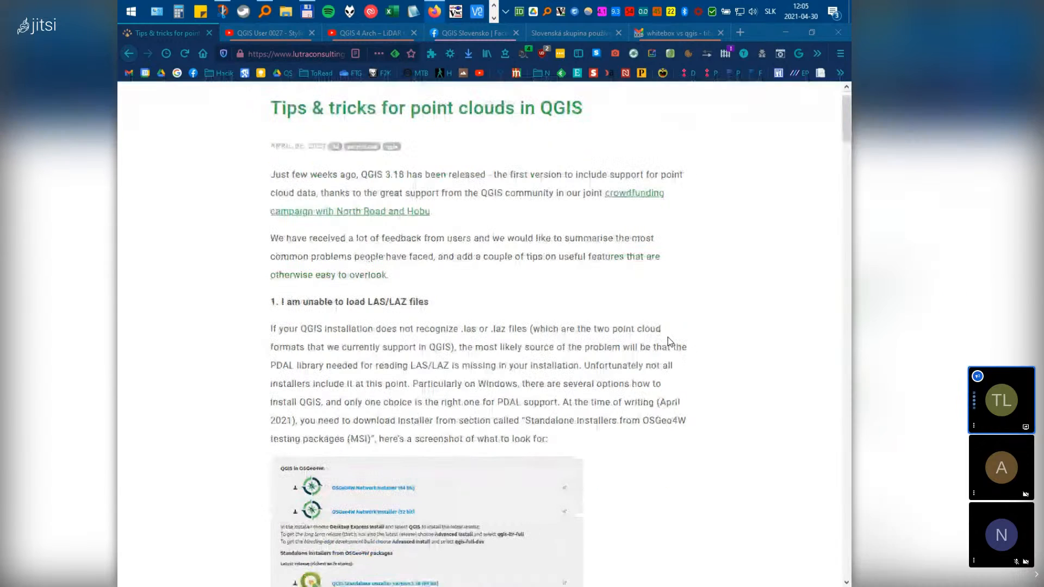
scroll(670, 345, down, 3)
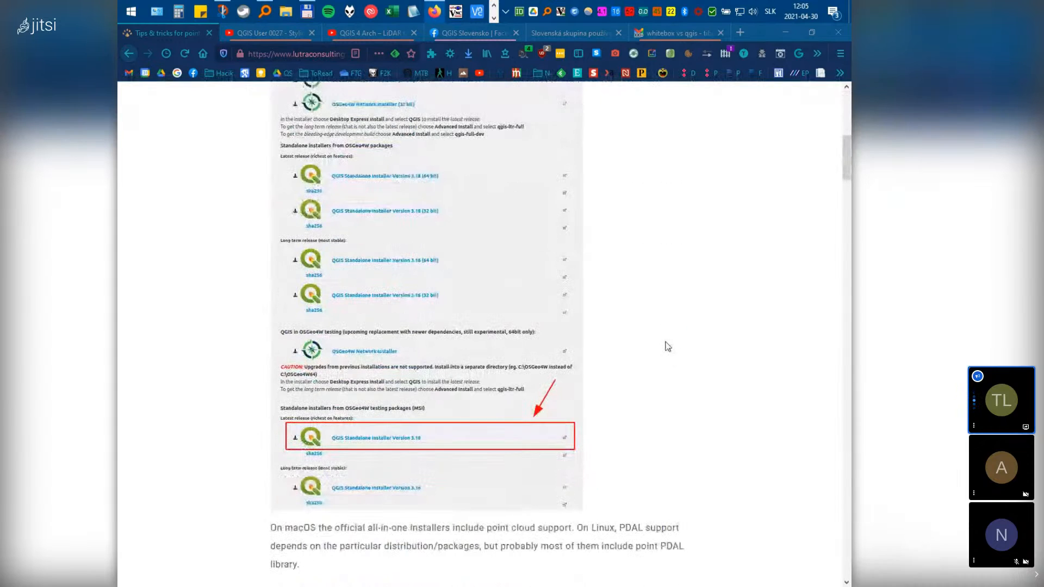
scroll(668, 346, down, 3)
scroll(667, 350, down, 4)
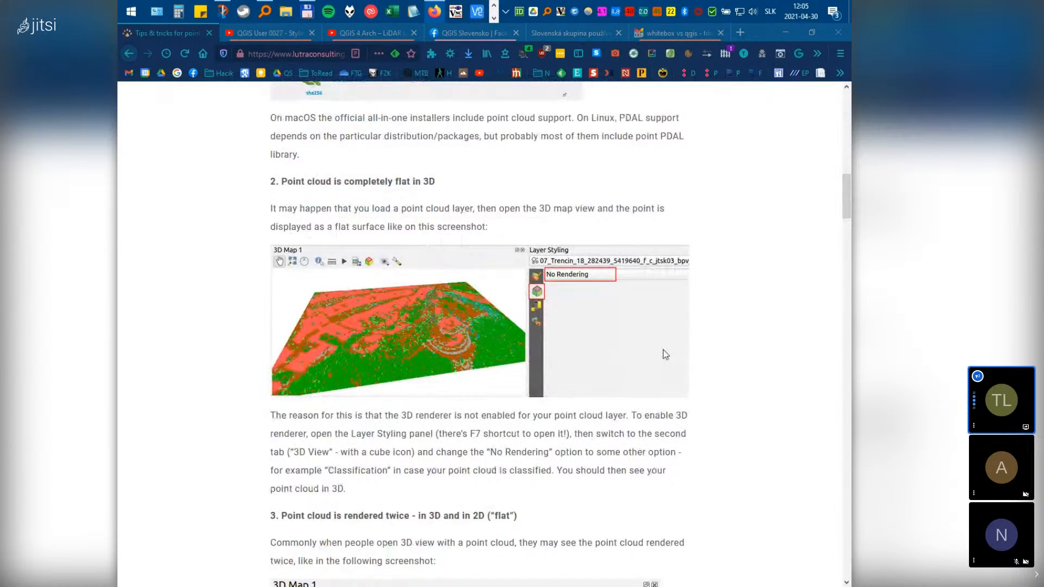
scroll(666, 354, down, 5)
scroll(666, 354, down, 11)
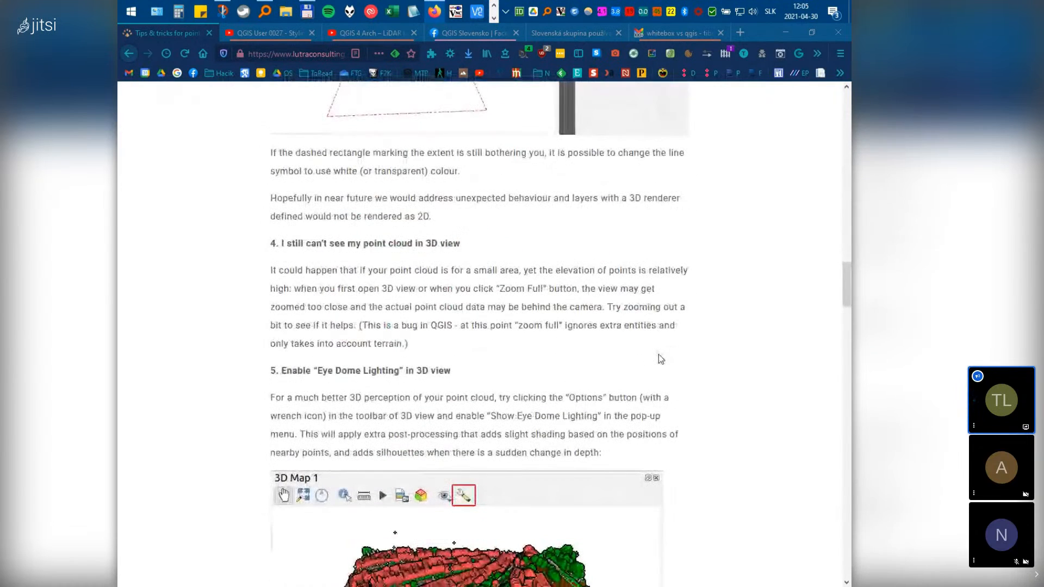
scroll(659, 354, down, 4)
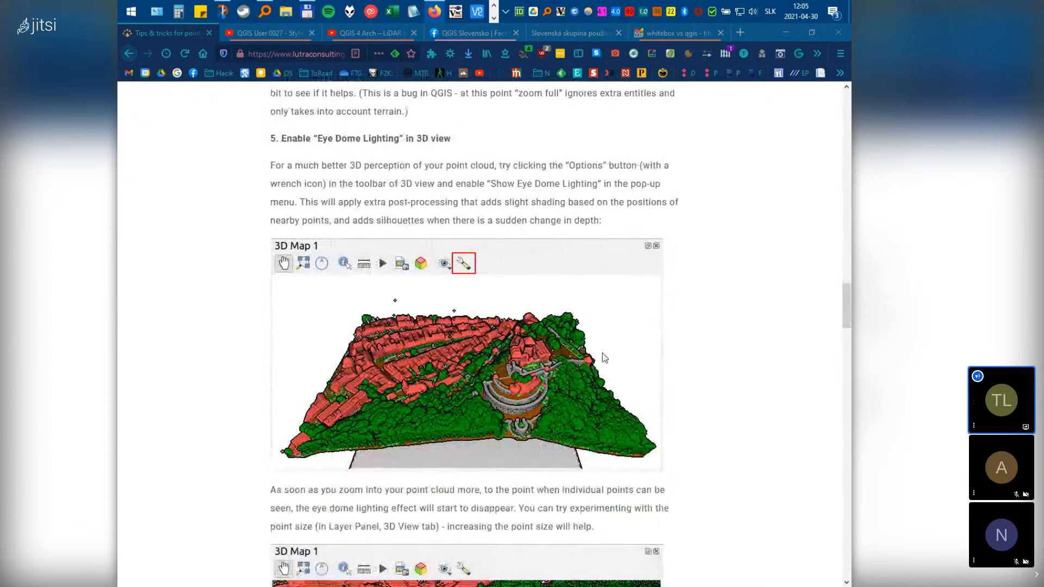
scroll(606, 370, down, 3)
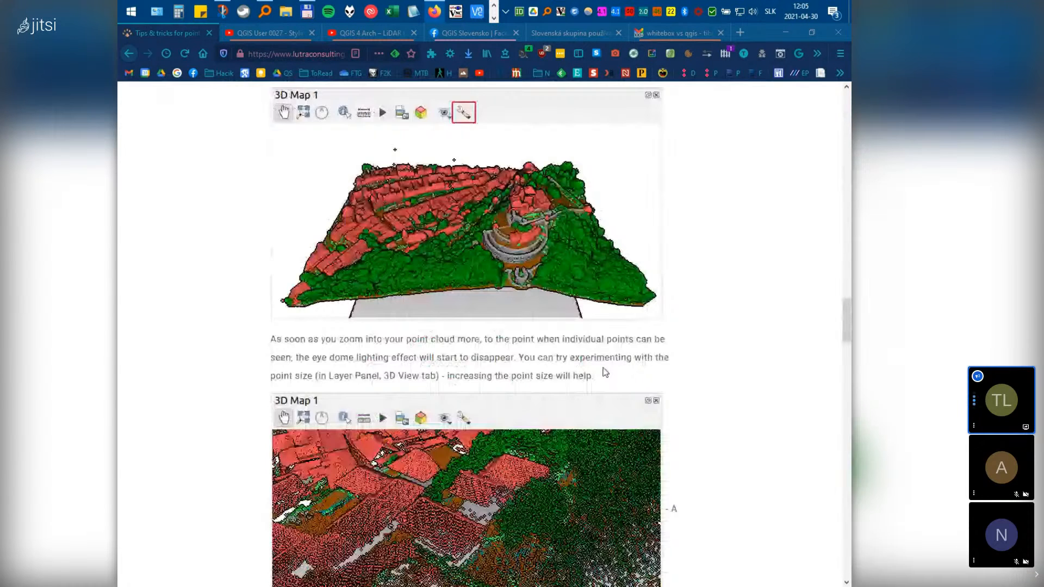
scroll(605, 373, down, 15)
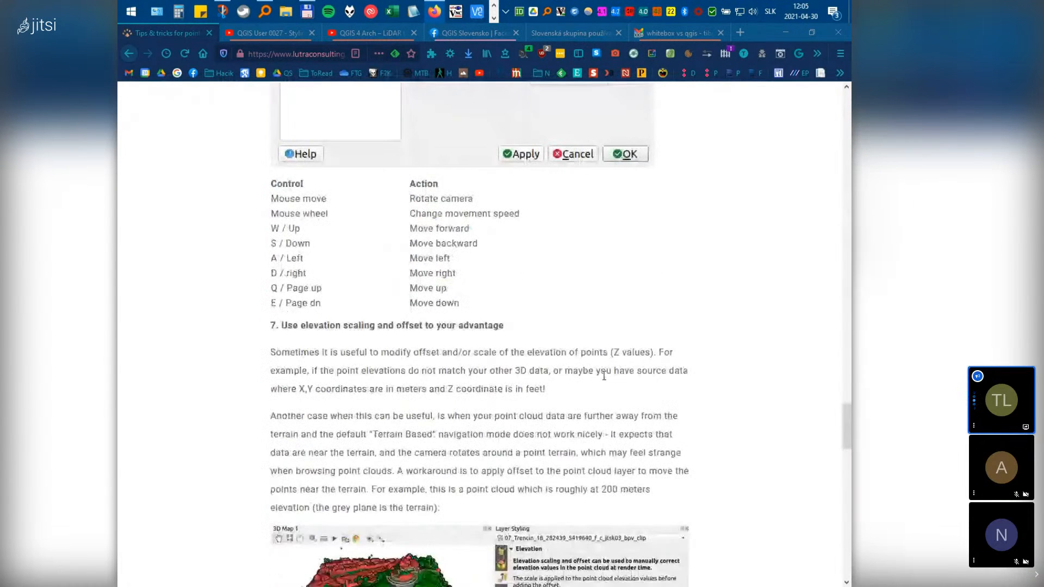
scroll(604, 375, down, 20)
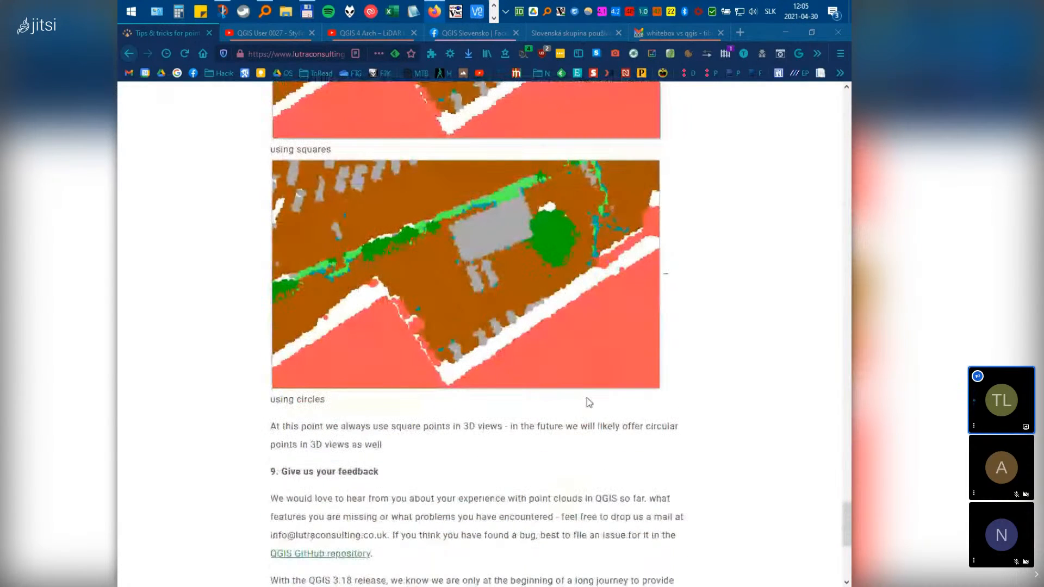
scroll(582, 405, up, 20)
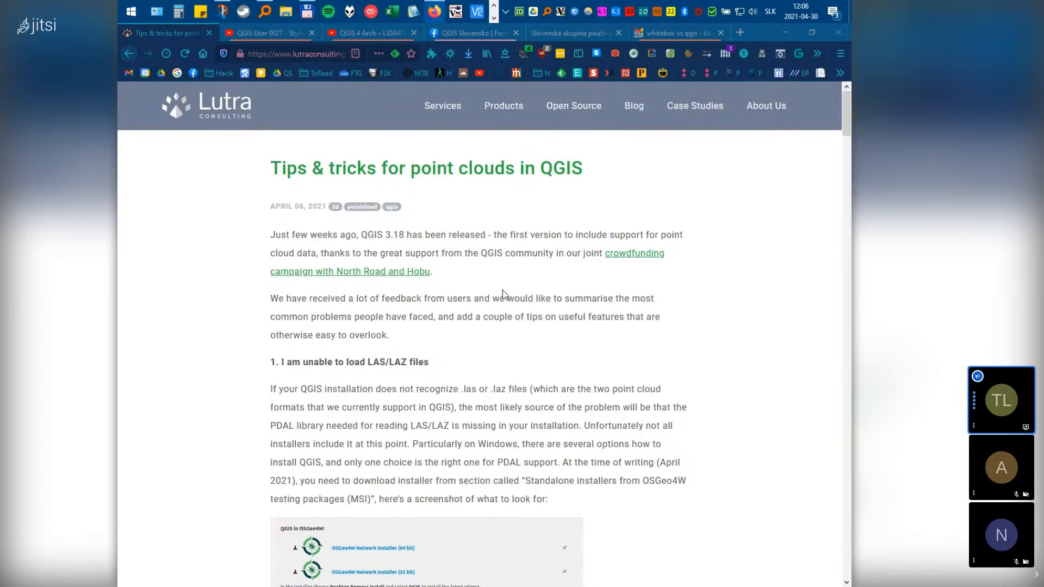
Zoom the article to 120% and bring the red-boxed QGIS 3.18 MSI installer screenshot into view
scroll(522, 326, down, 2)
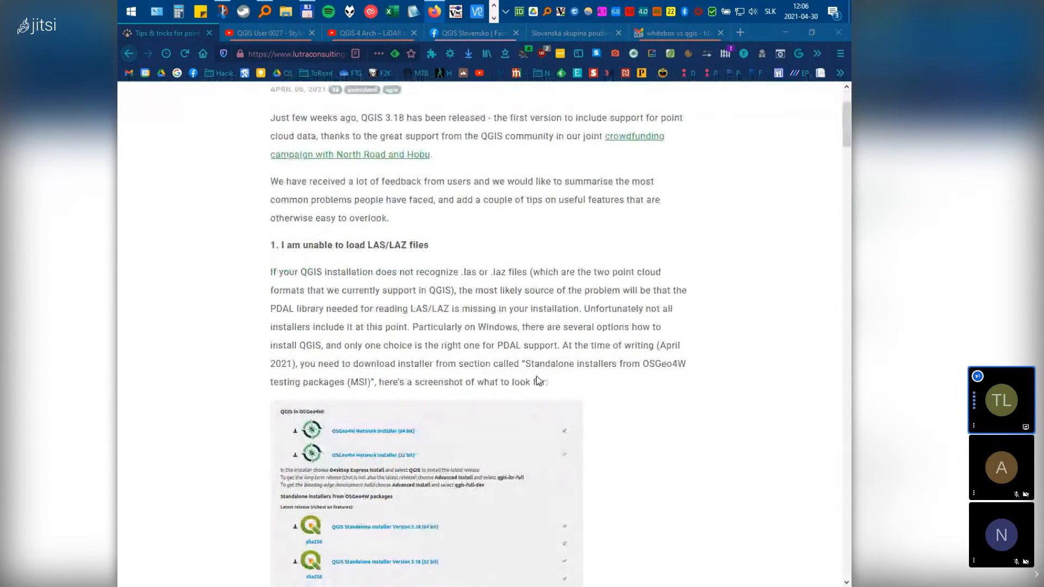
scroll(536, 380, down, 4)
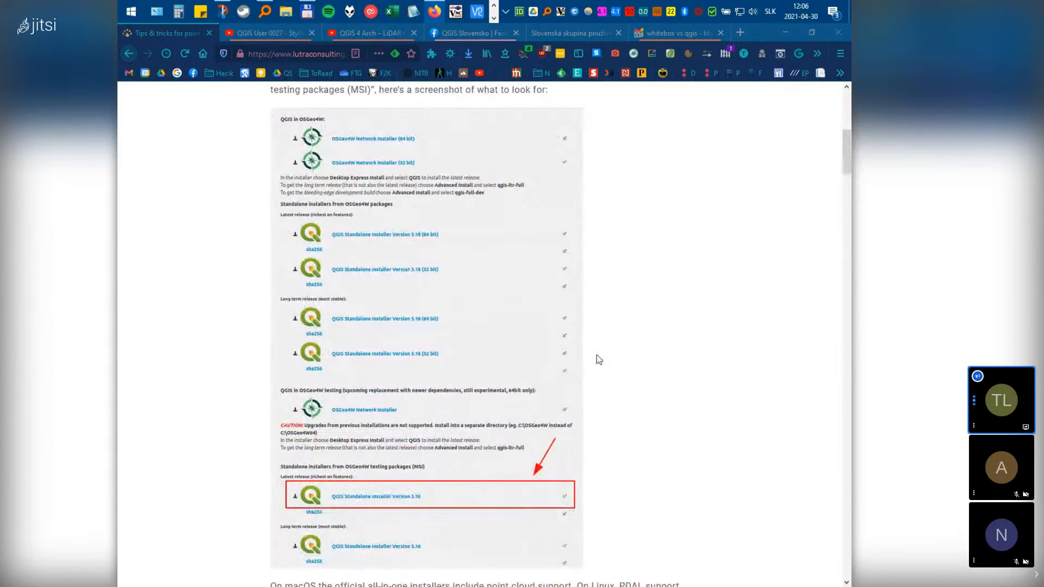
key(ctrl+plus)
key(ctrl+plus)
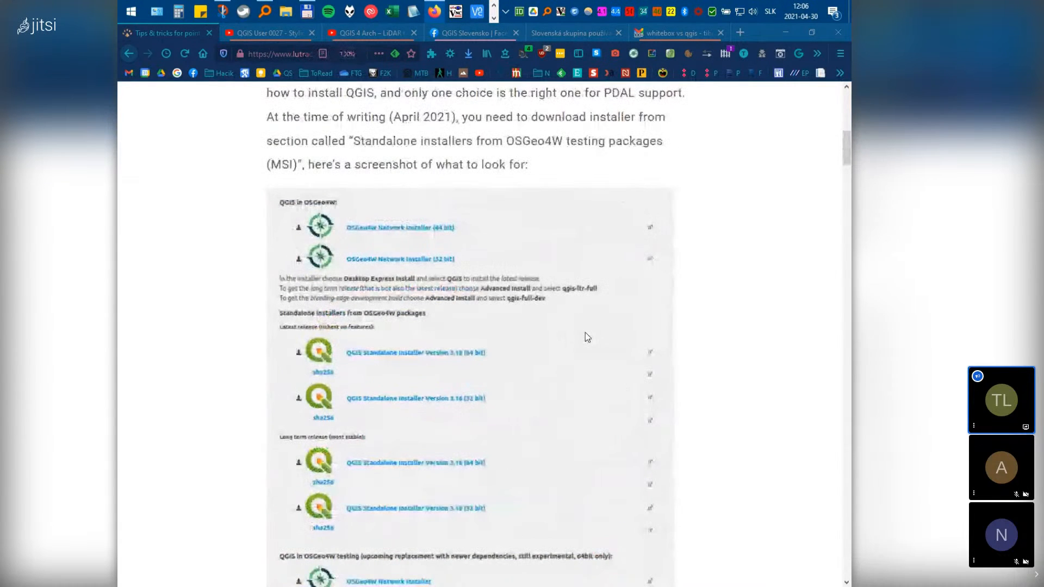
scroll(598, 363, down, 4)
scroll(597, 366, up, 4)
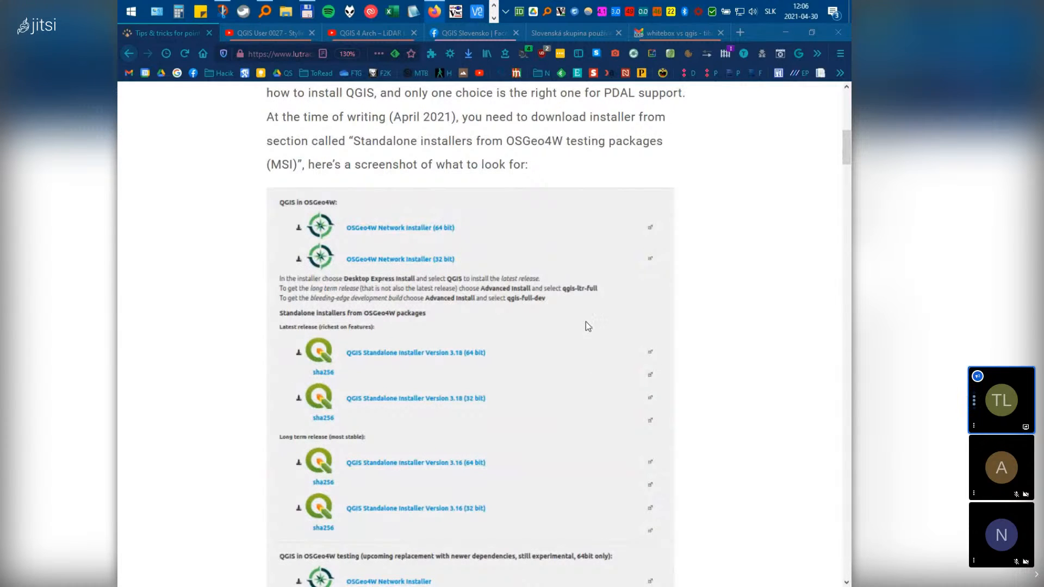
scroll(615, 323, down, 4)
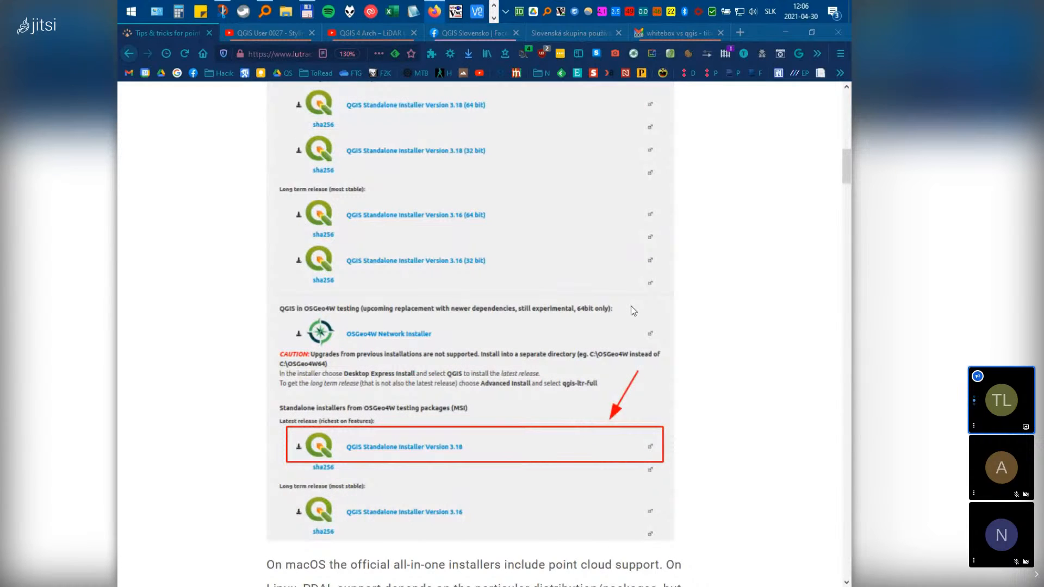
Google 'qgis' and open the QGIS Download sitelink in a new tab
click(254, 54)
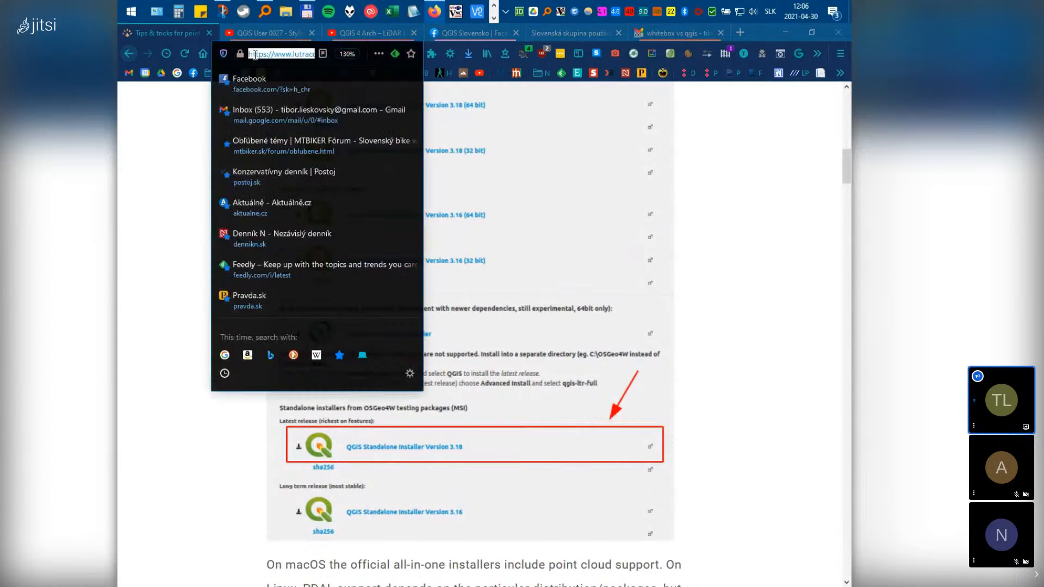
click(685, 33)
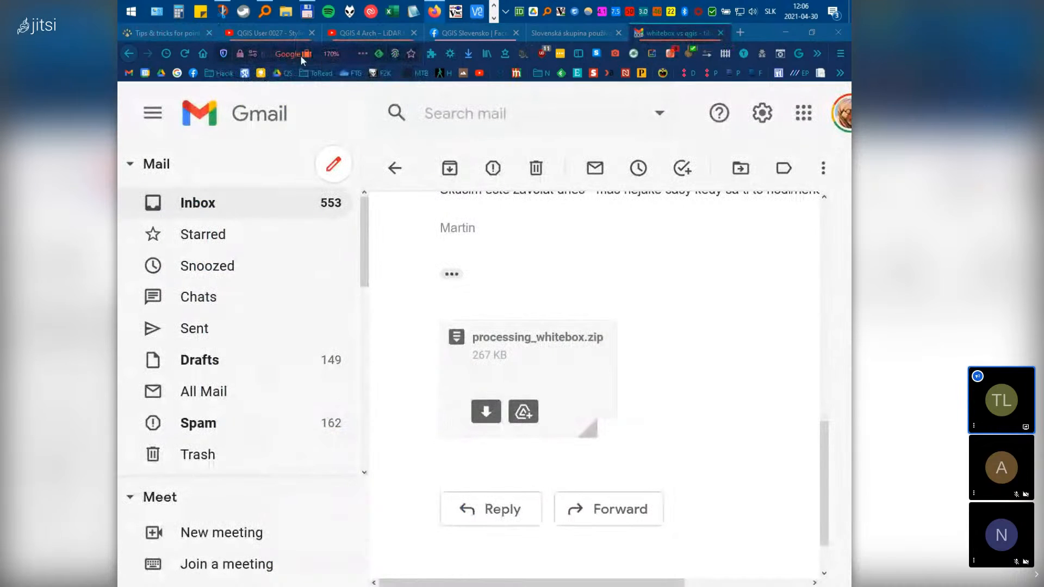
click(259, 55)
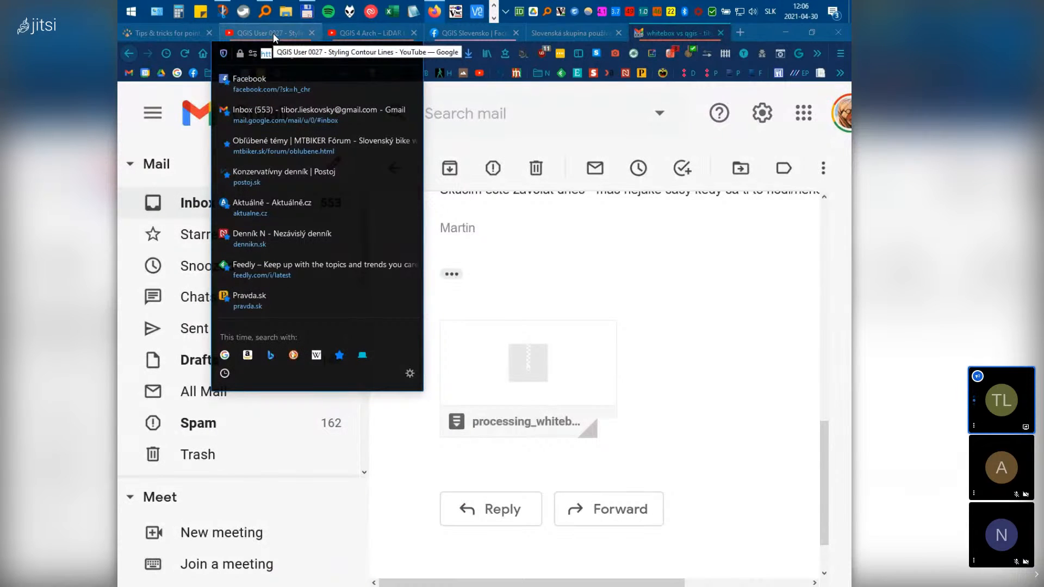
text(qgis)
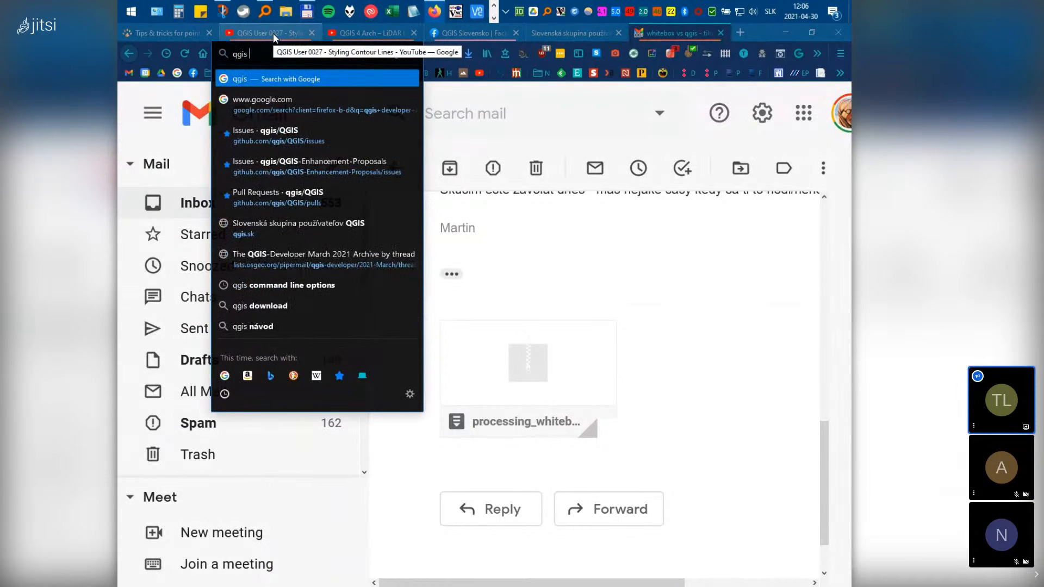
text( b)
key(BackSpace)
key(Return)
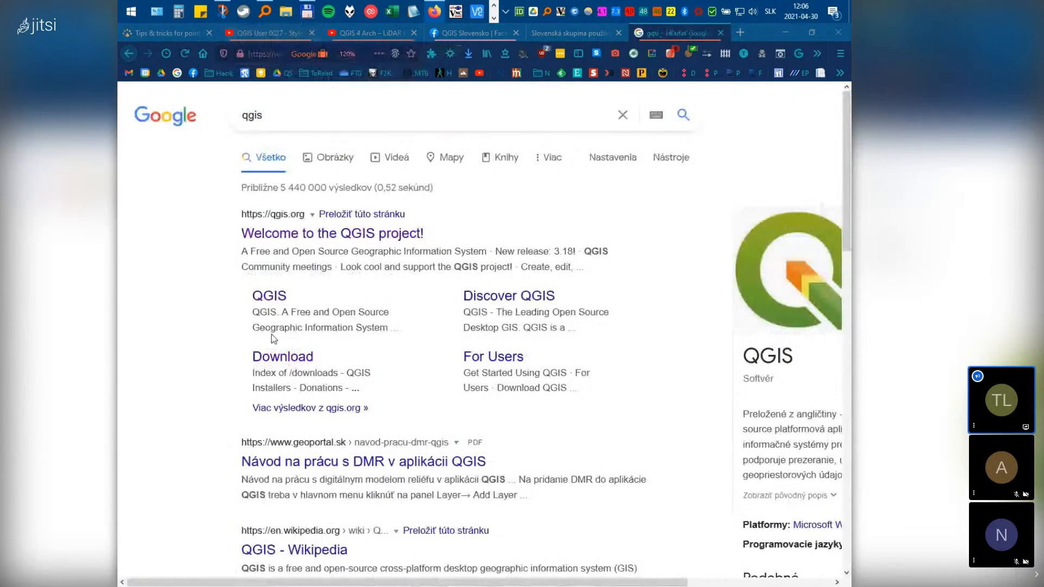
middle_click(293, 357)
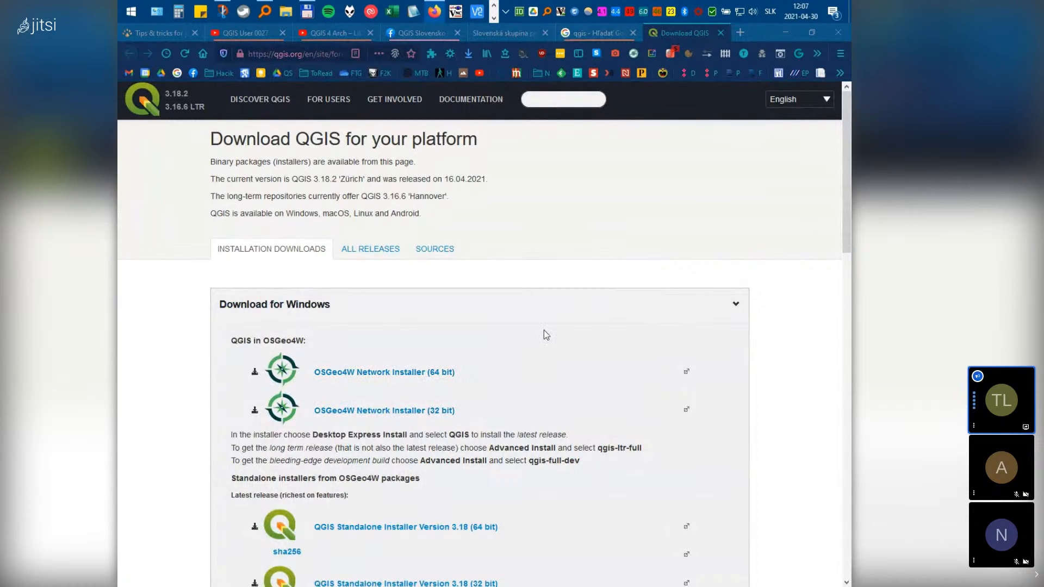
scroll(534, 377, down, 3)
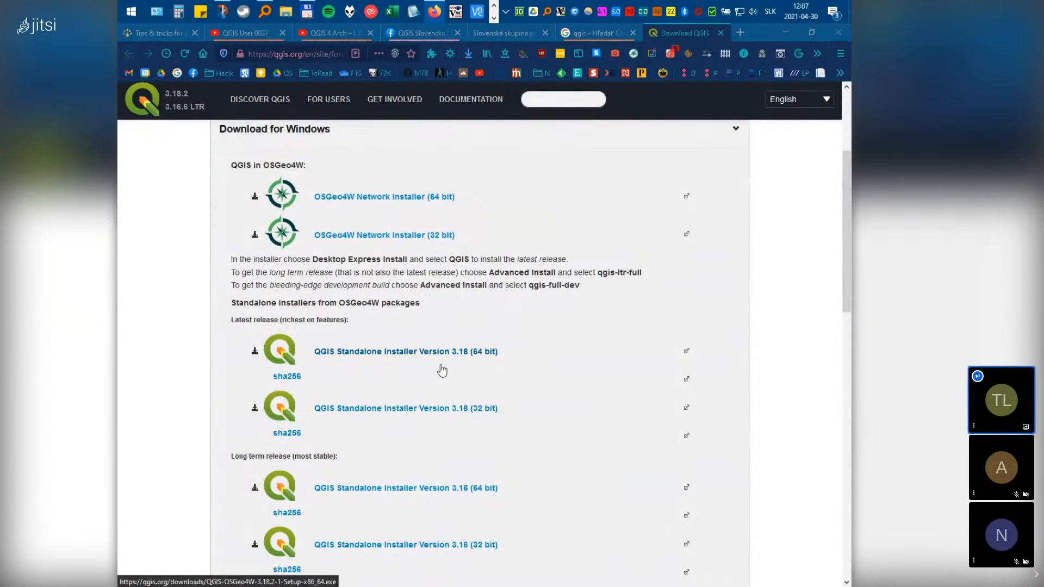
scroll(440, 384, down, 2)
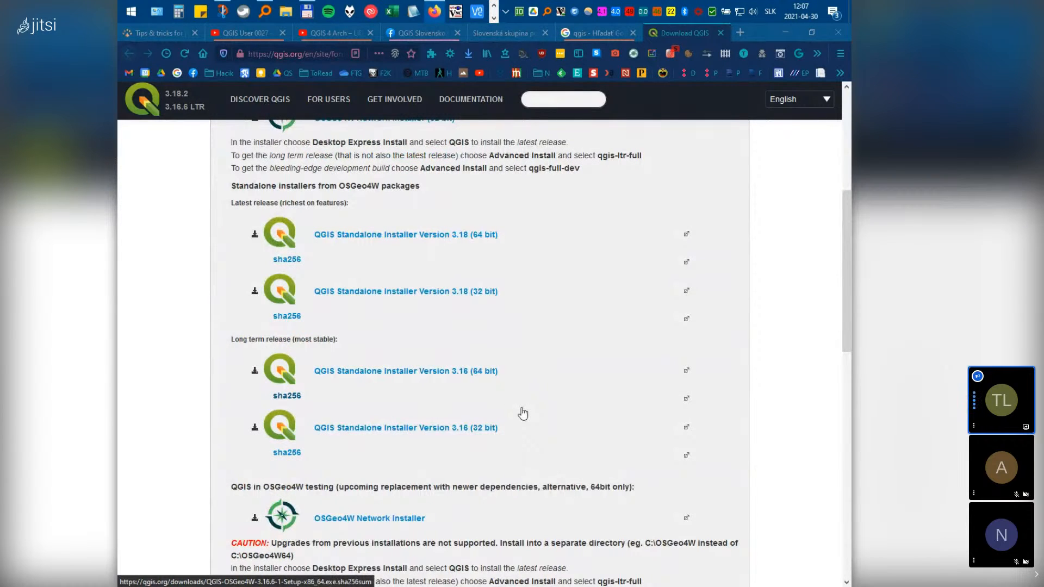
scroll(522, 414, down, 3)
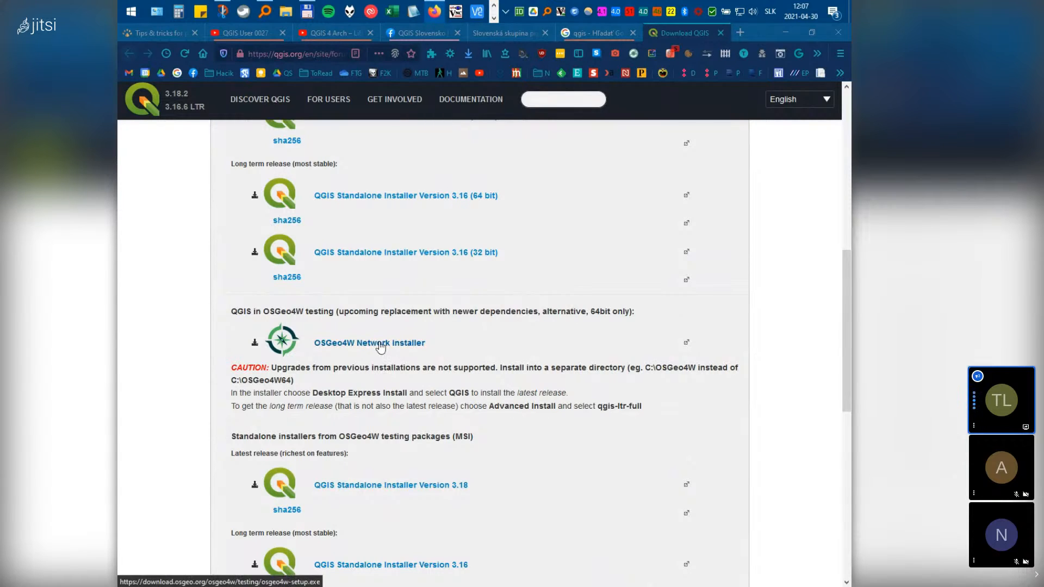
Save osgeo4w-setup.exe, the testing OSGeo4W Network Installer, over the old copy and launch it
click(381, 345)
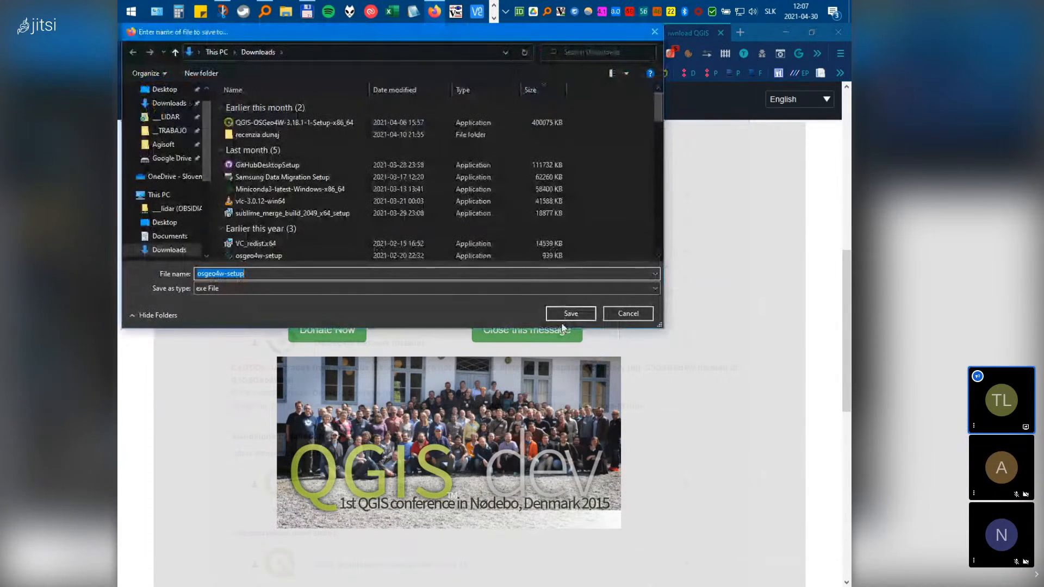
click(565, 315)
click(513, 311)
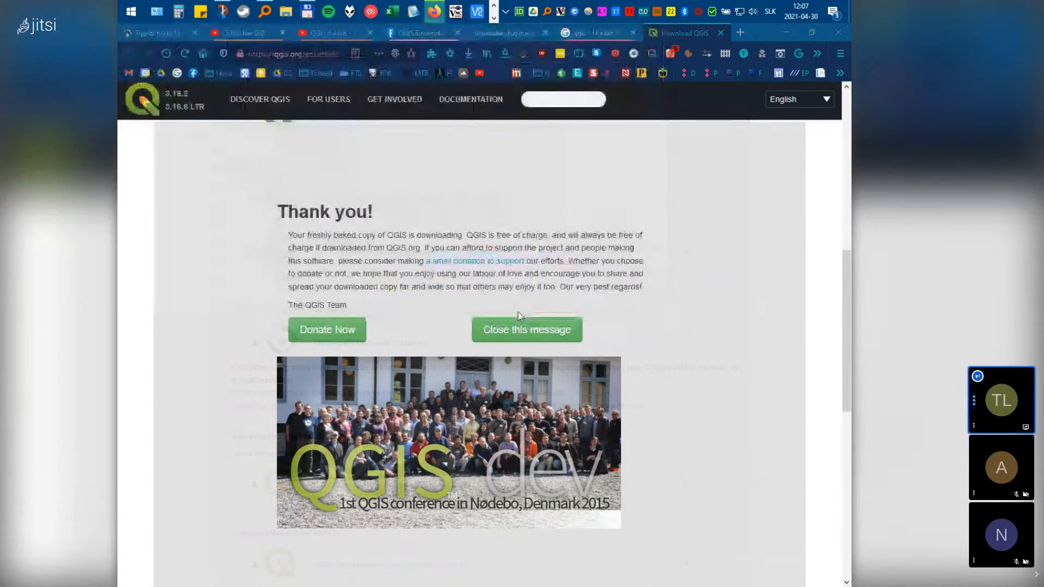
click(462, 53)
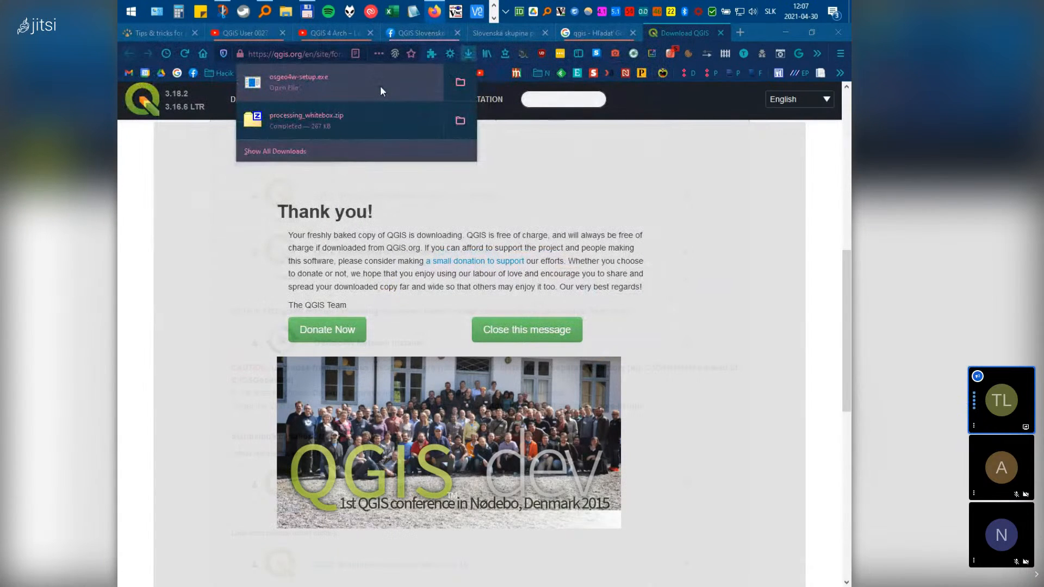
click(380, 86)
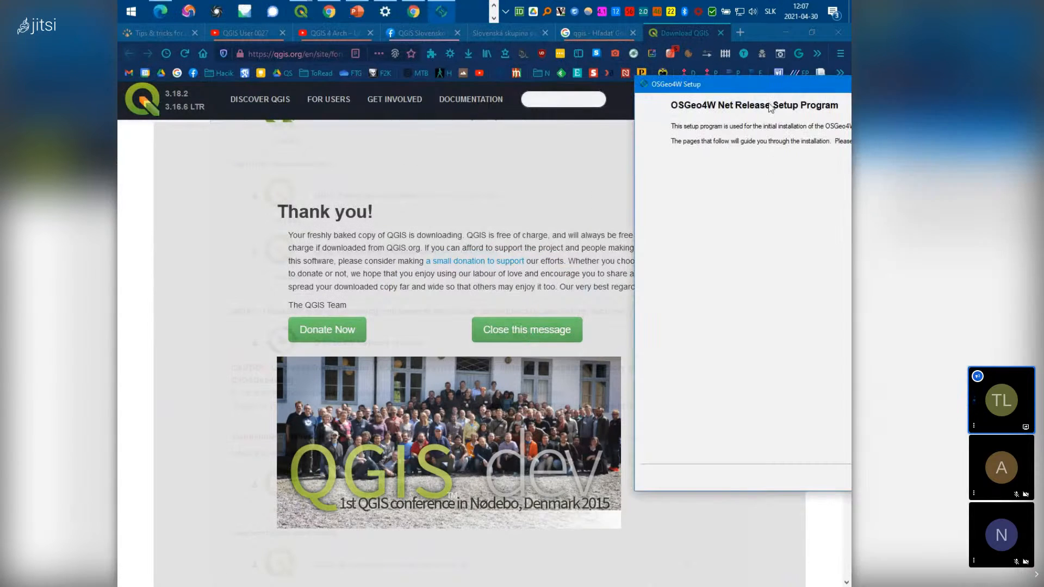
Install from the internet, with the root directory changed to C:\OSGeo4W_New
drag(778, 80, 298, 66)
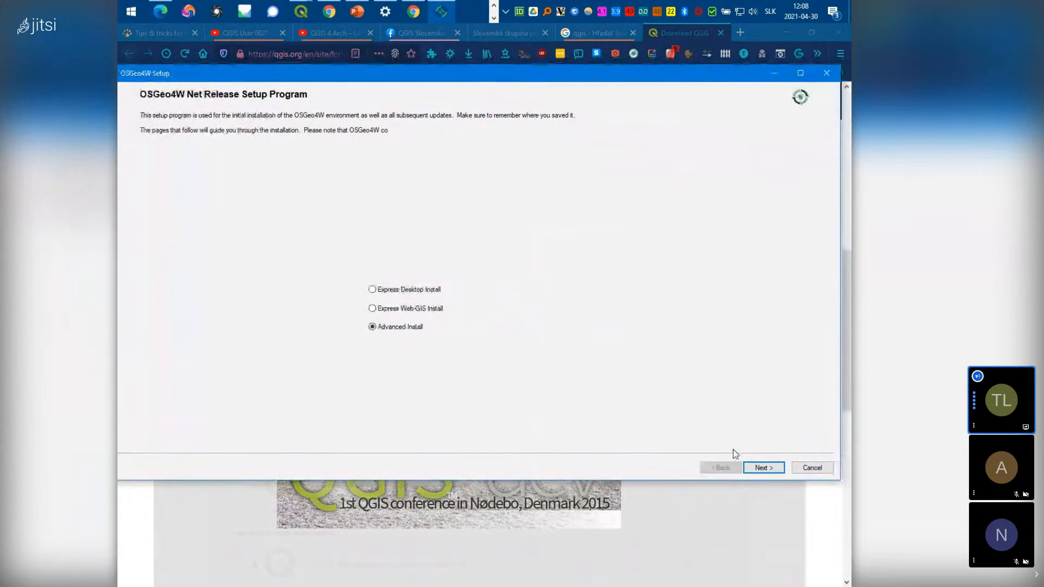
click(763, 469)
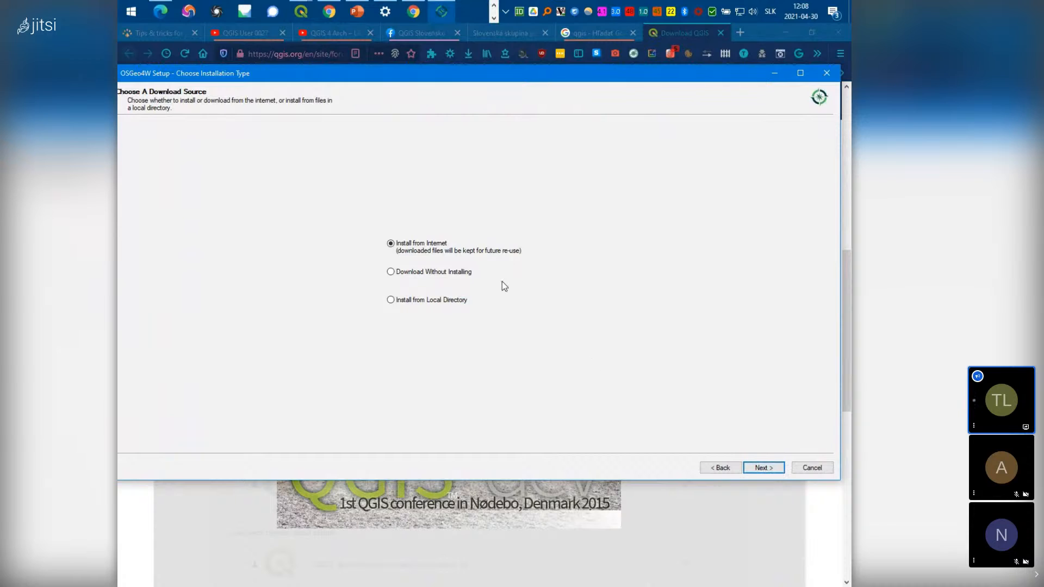
click(764, 468)
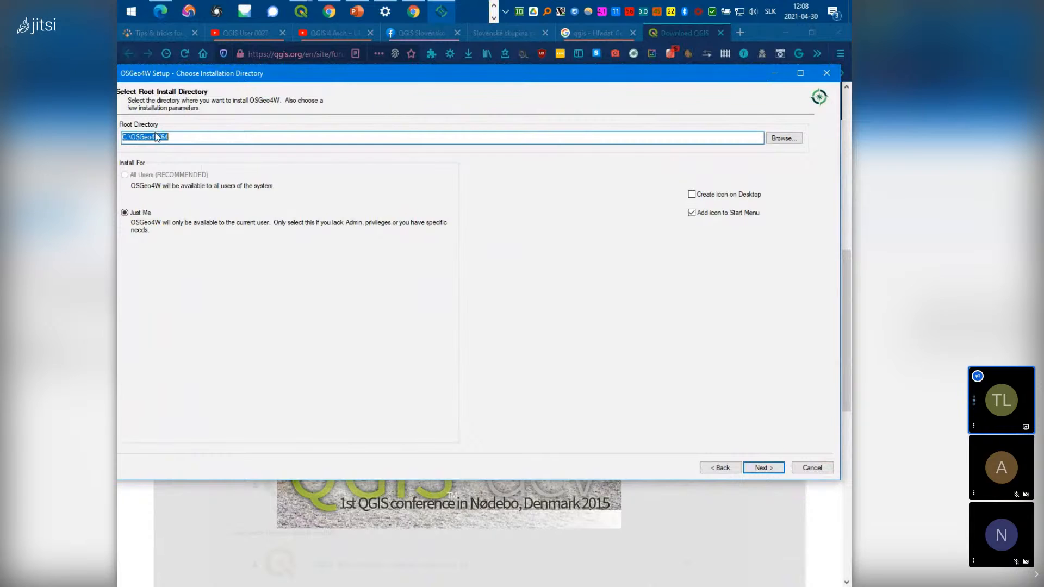
drag(162, 137, 204, 138)
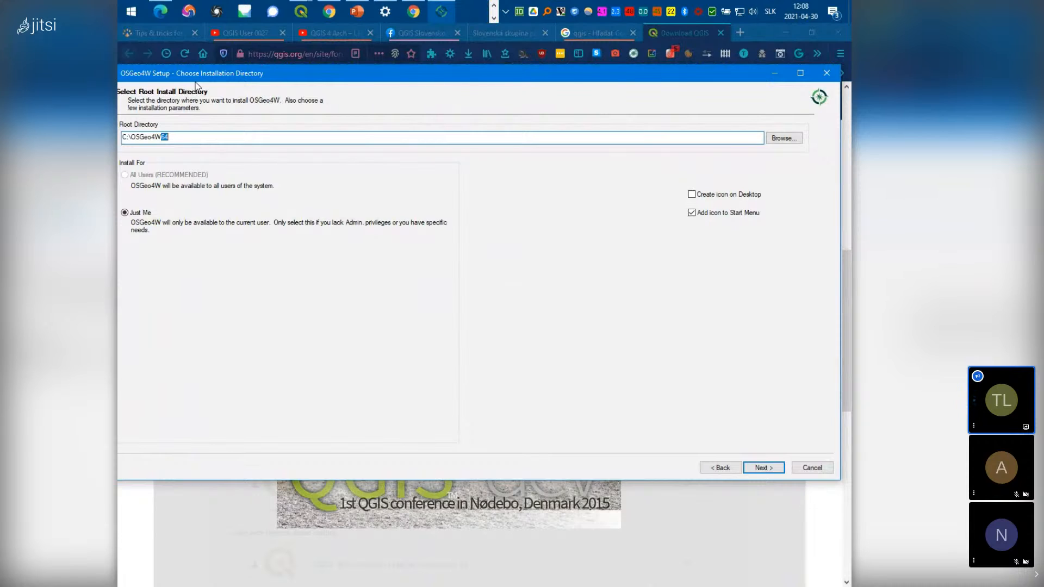
text(_New)
click(763, 469)
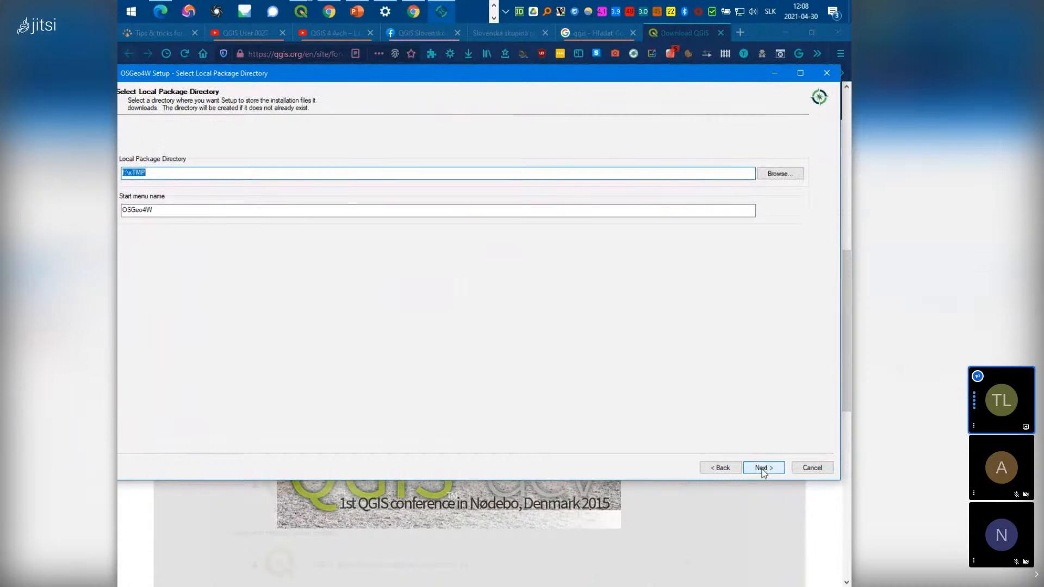
Keep the default local package directory, direct connection and download site
click(763, 468)
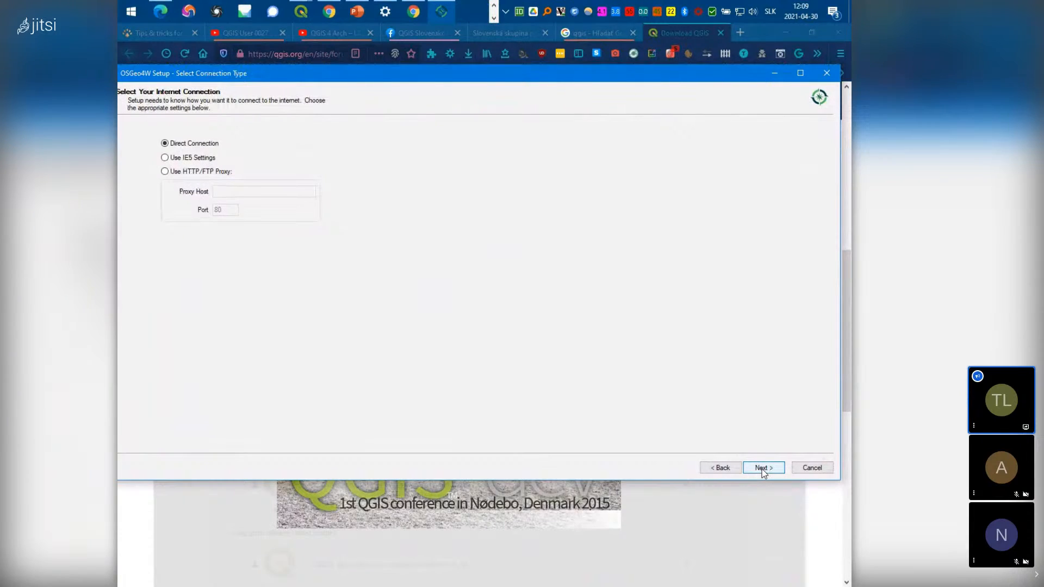
click(763, 469)
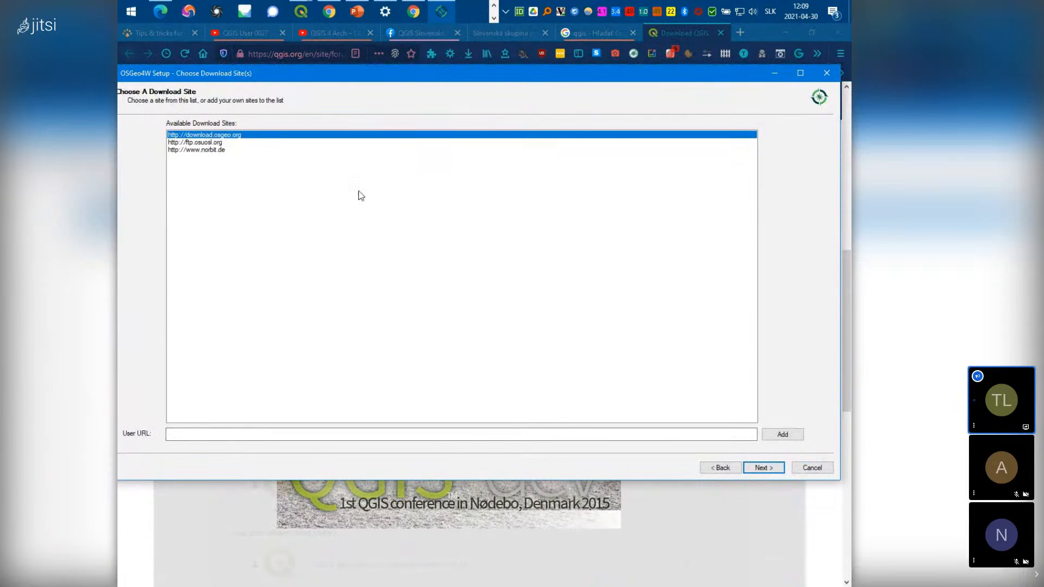
click(764, 468)
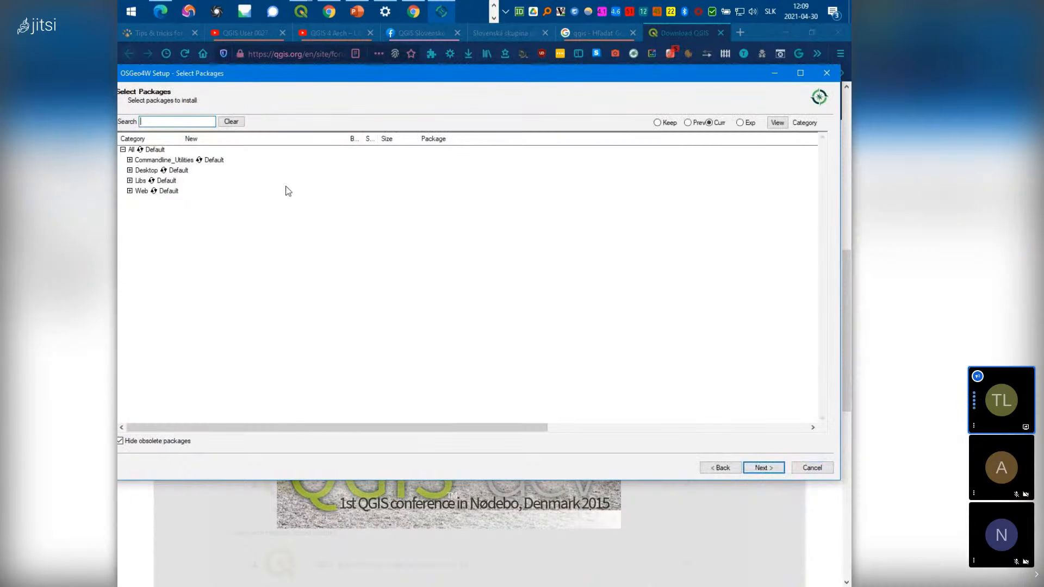
Under Desktop, mark qgis 3.18.2-1 for install and return qgis-dev to Skip
drag(242, 76, 368, 74)
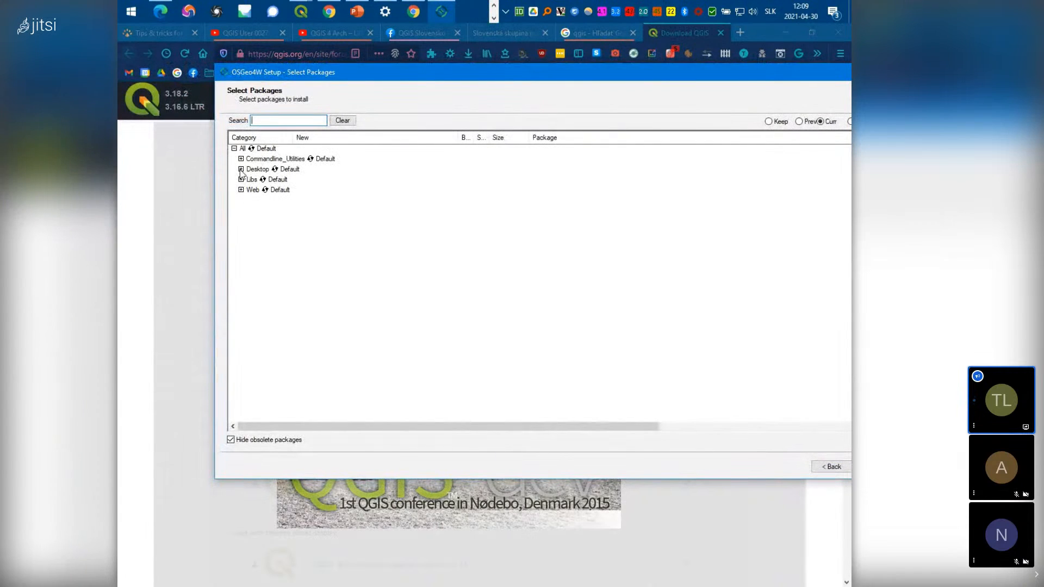
click(241, 170)
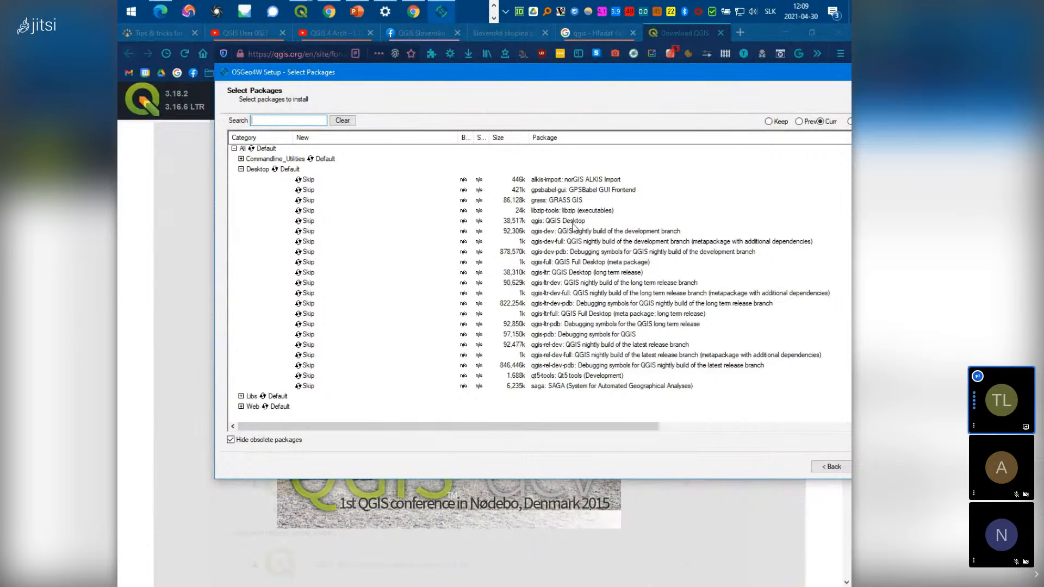
click(306, 223)
click(308, 233)
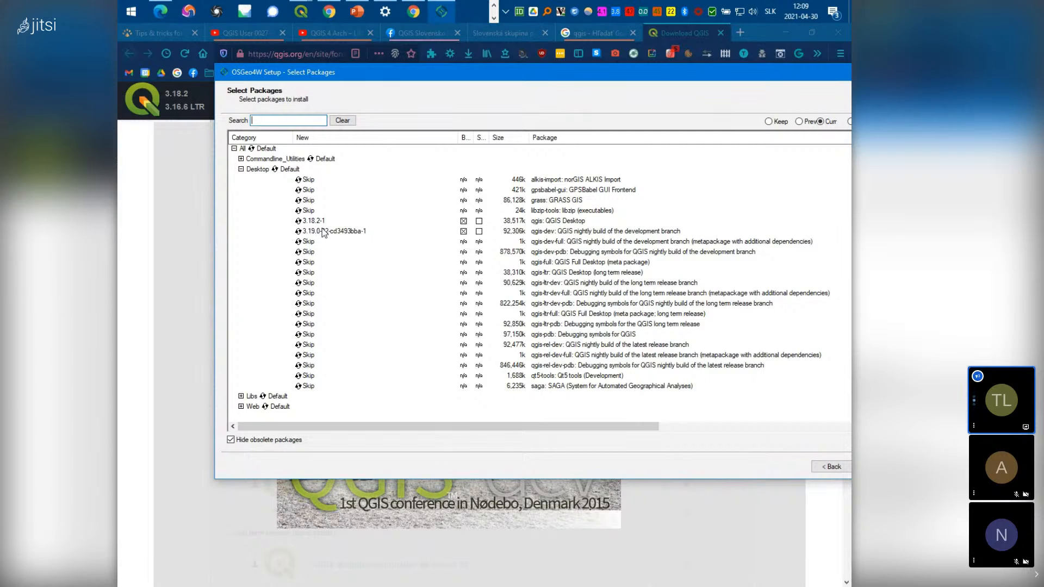
click(322, 231)
drag(580, 80, 452, 87)
Reach the Resolve Dependencies page, then cancel and confirm exiting OSGeo4W Setup
click(747, 474)
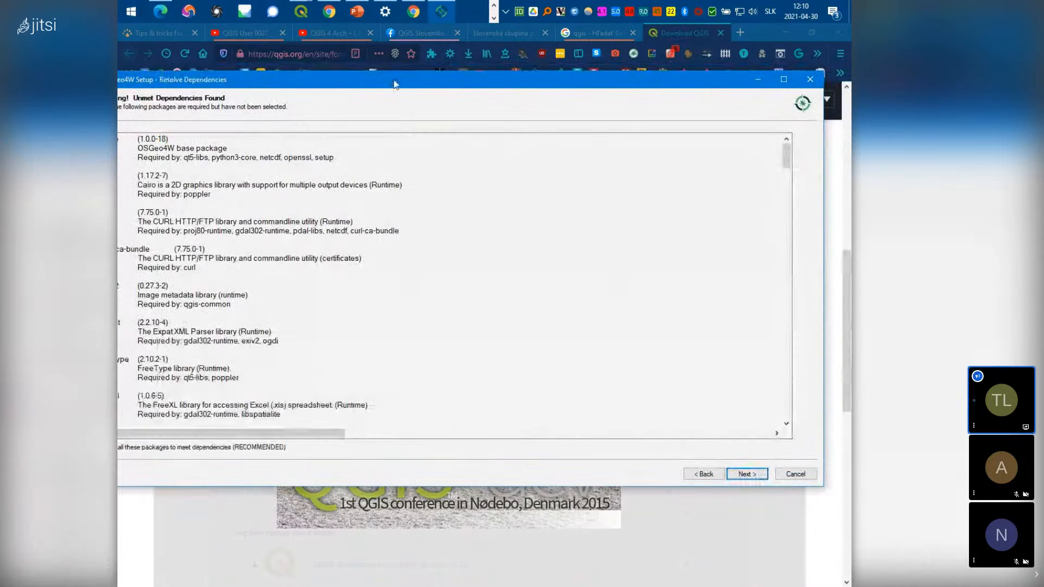
drag(395, 82, 514, 64)
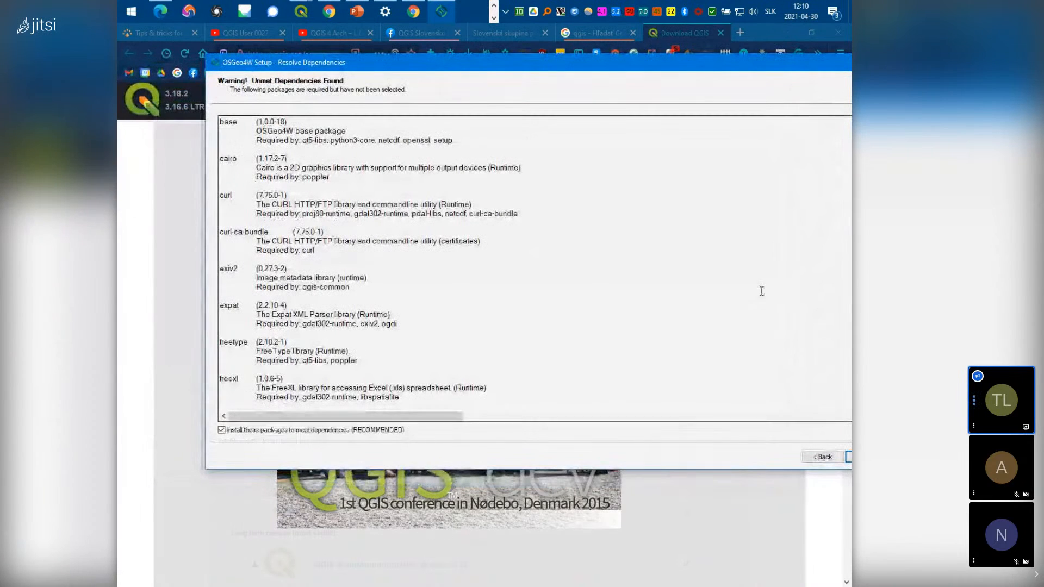
drag(691, 75, 596, 84)
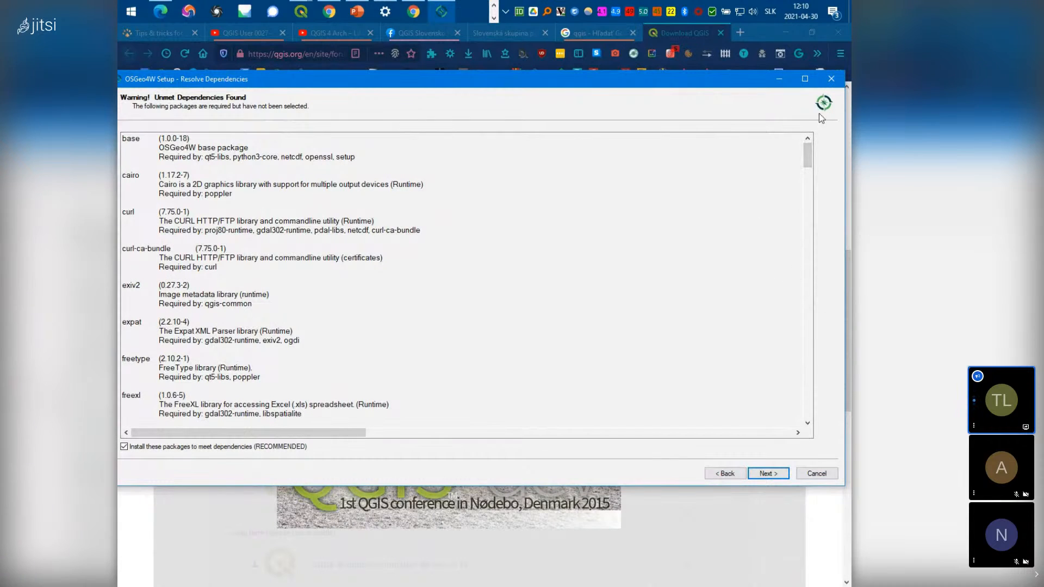
click(832, 79)
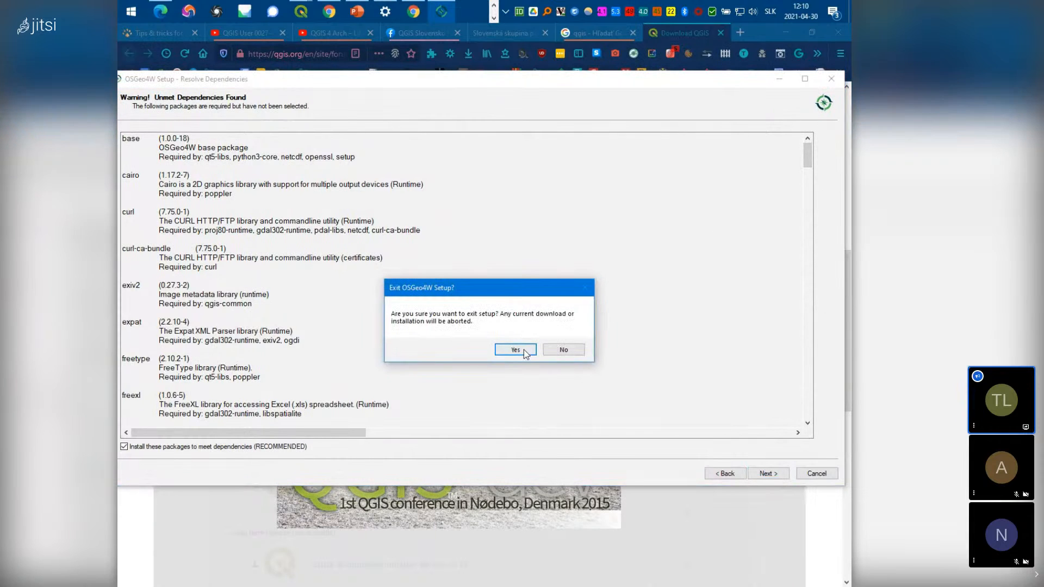
click(515, 350)
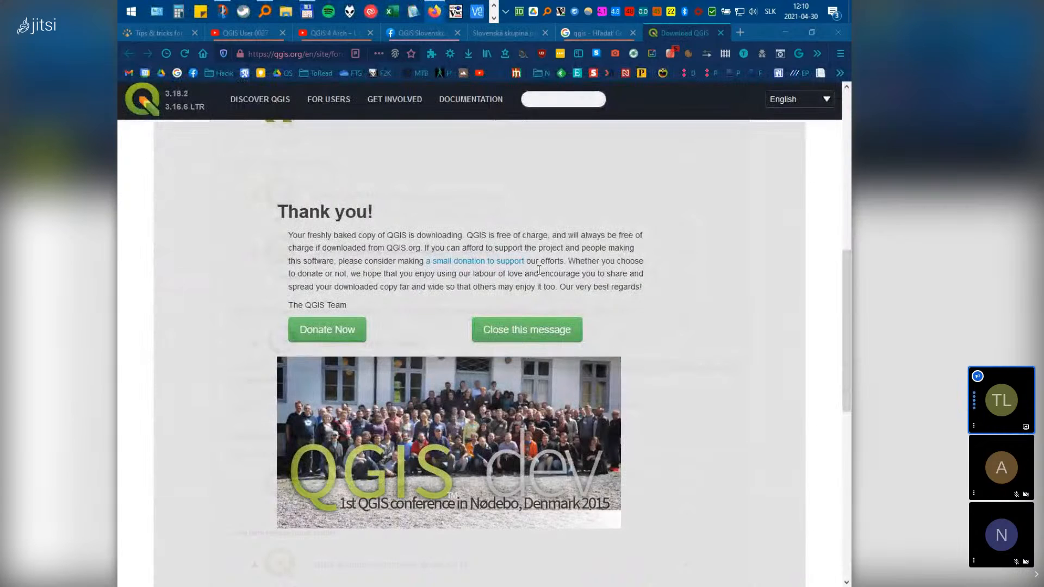
Dismiss the download thank-you message and scroll through the Windows installer list
click(788, 436)
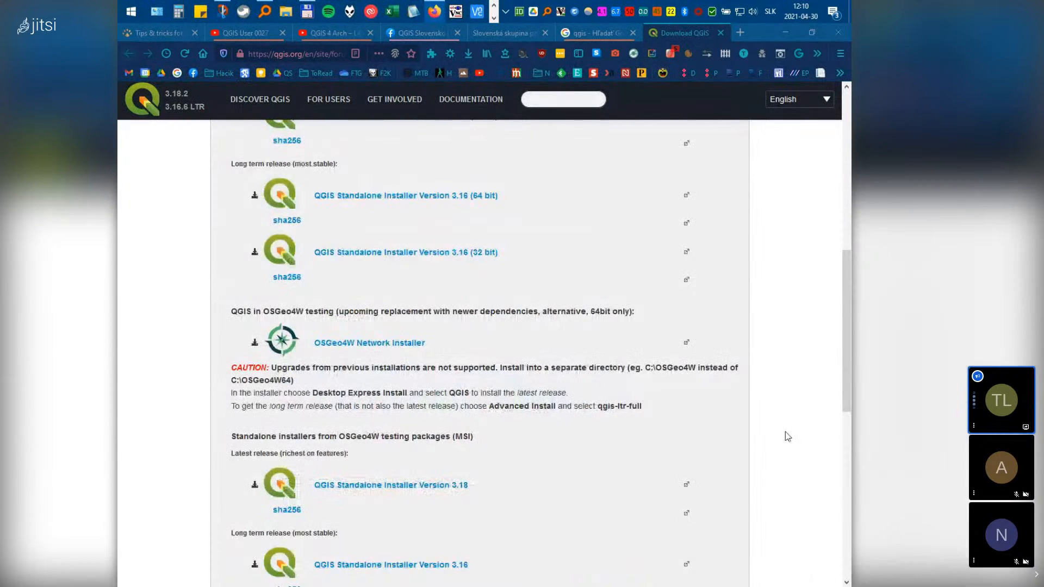
scroll(785, 432, up, 3)
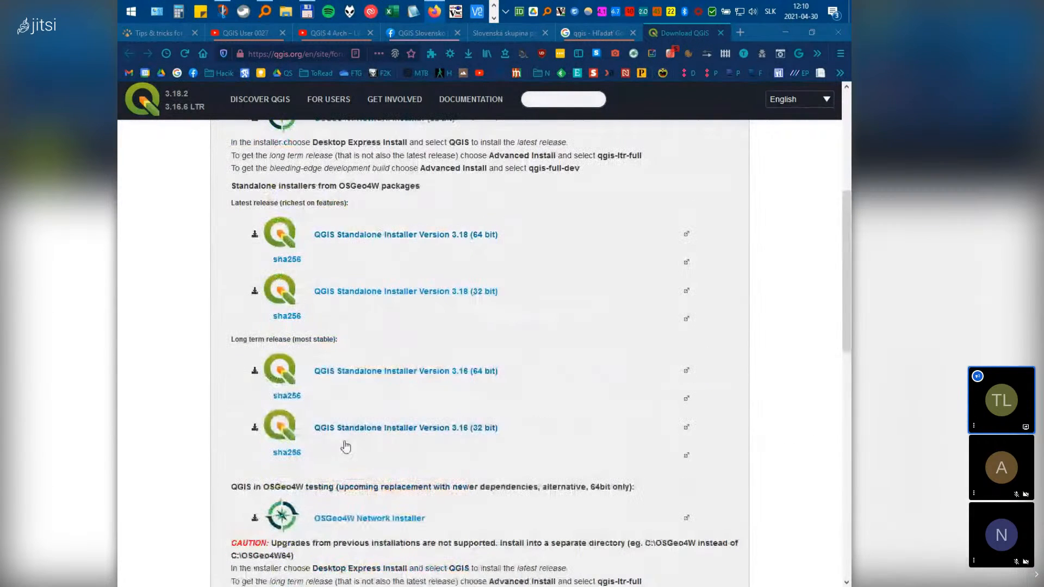
scroll(564, 294, up, 5)
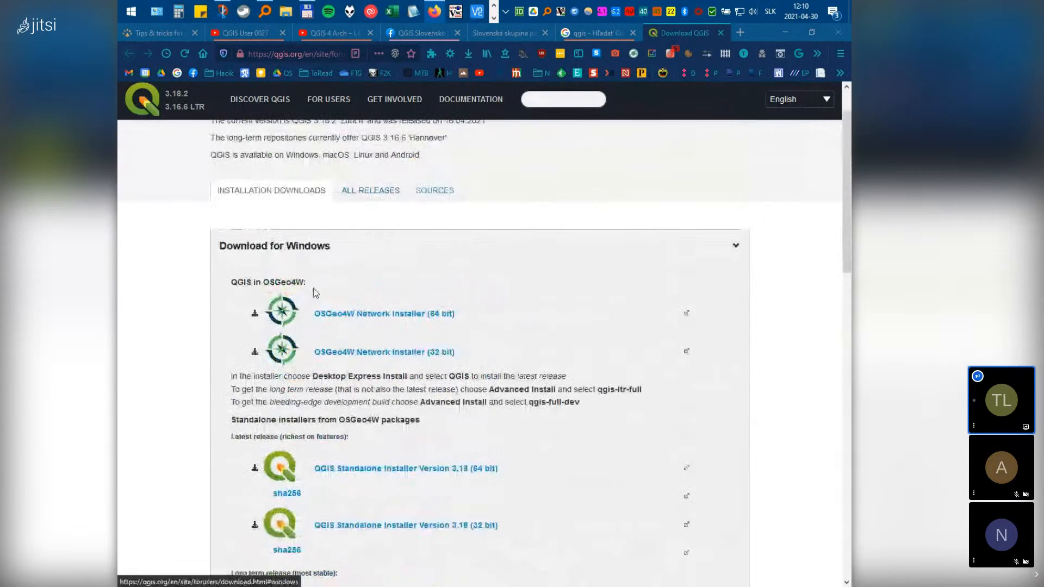
scroll(300, 322, down, 9)
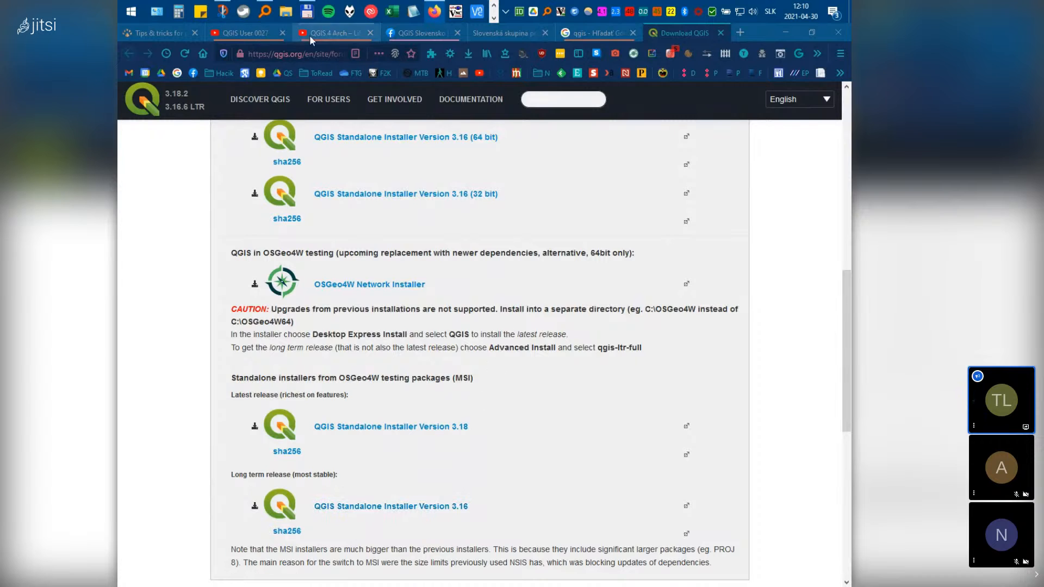
Bring Total Commander forward briefly, then minimize it back to the browser
mouse_move(310, 16)
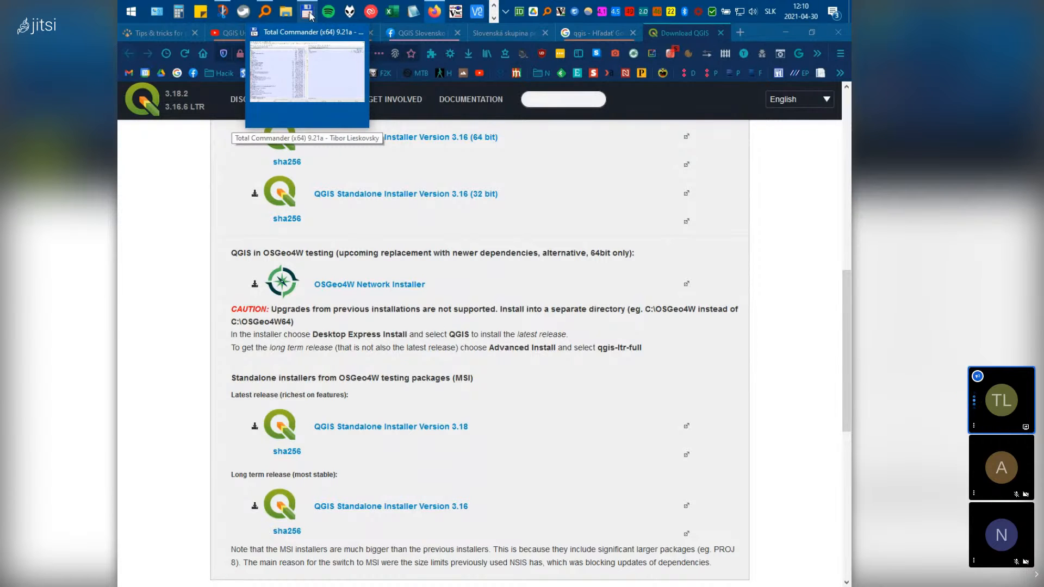
click(309, 13)
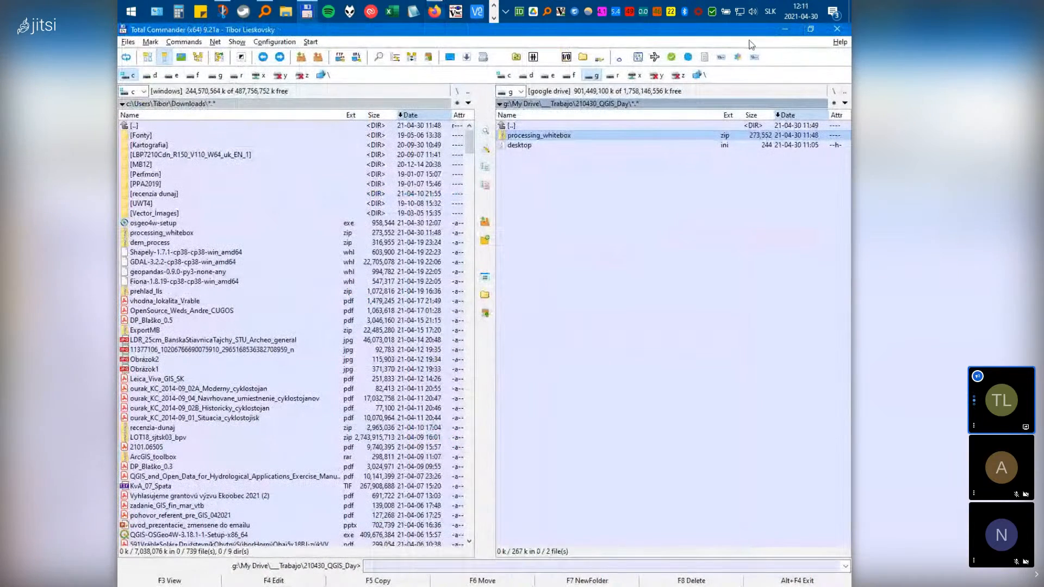
click(785, 29)
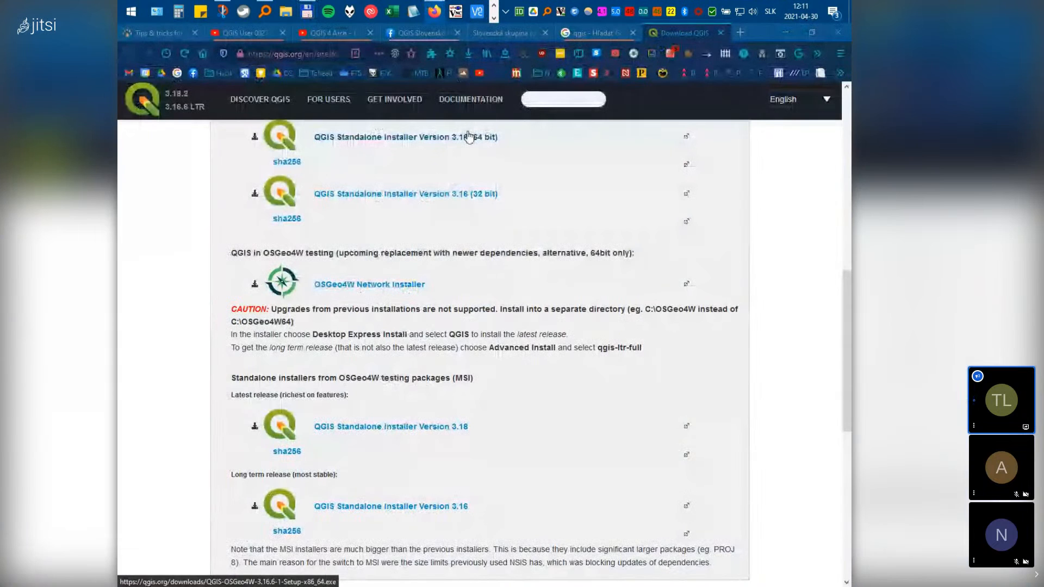
click(307, 52)
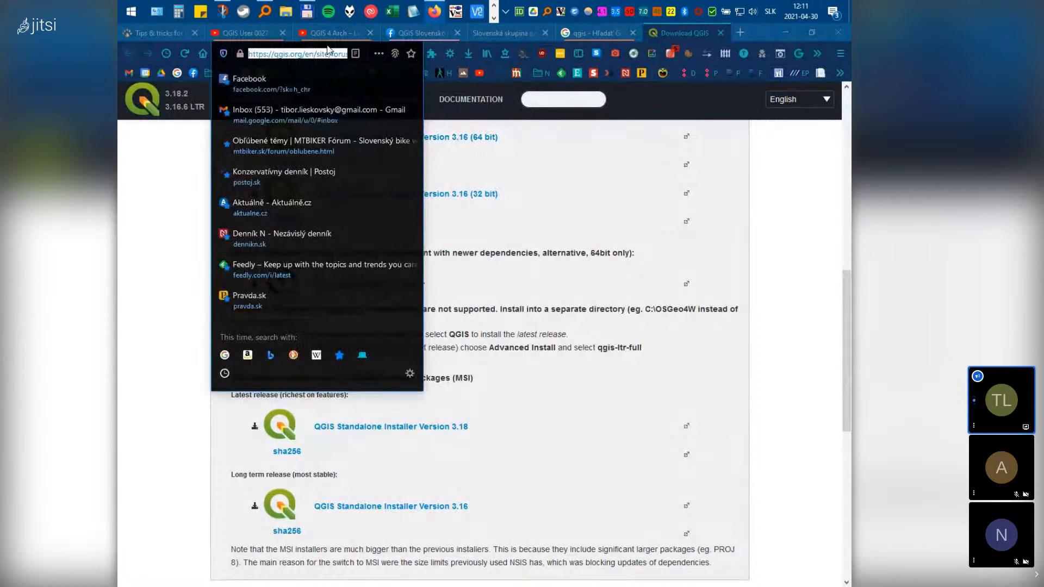
text(www.)
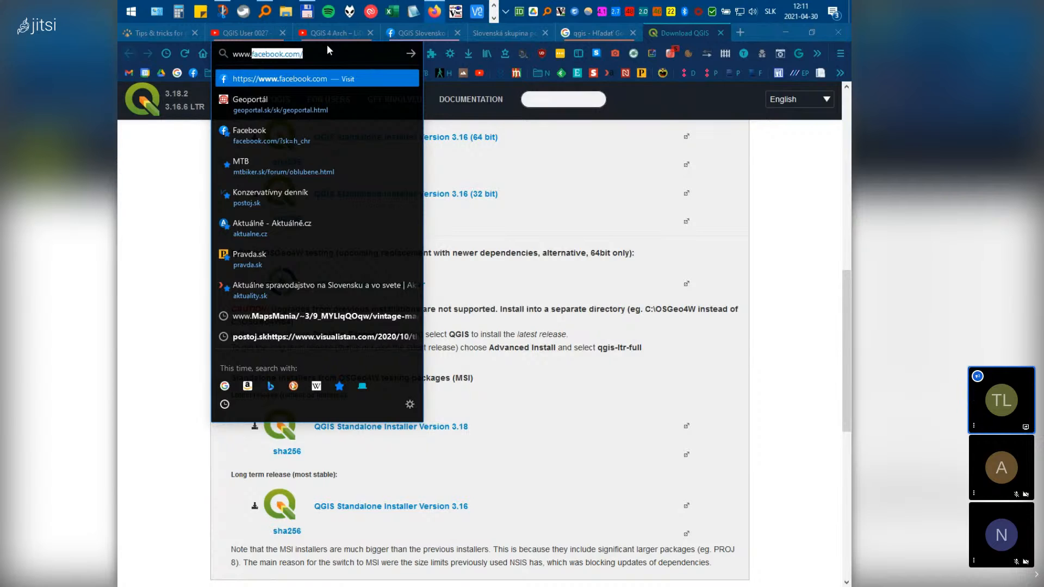
text(.)
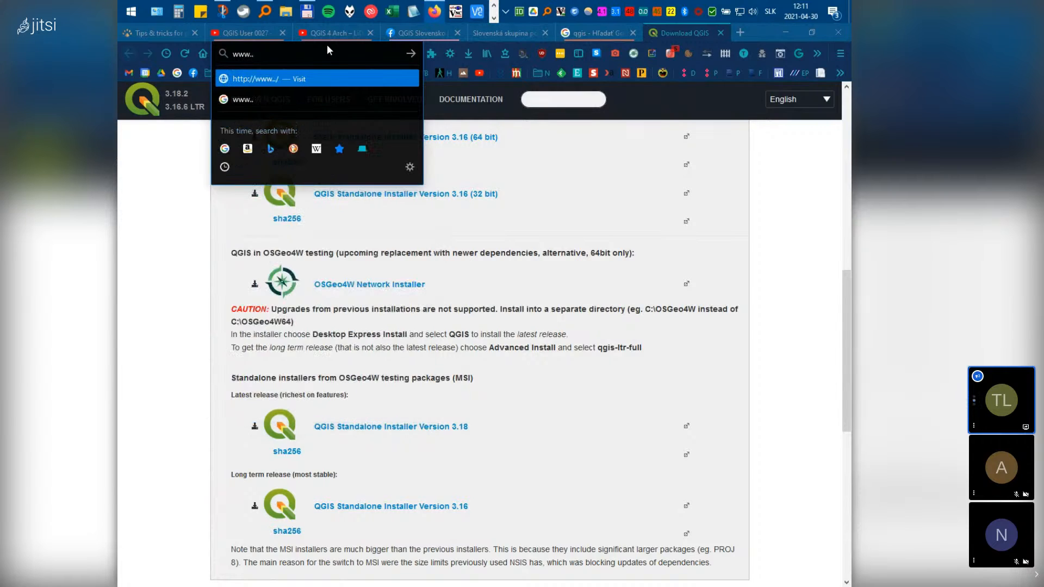
key(BackSpace)
text(geoportal)
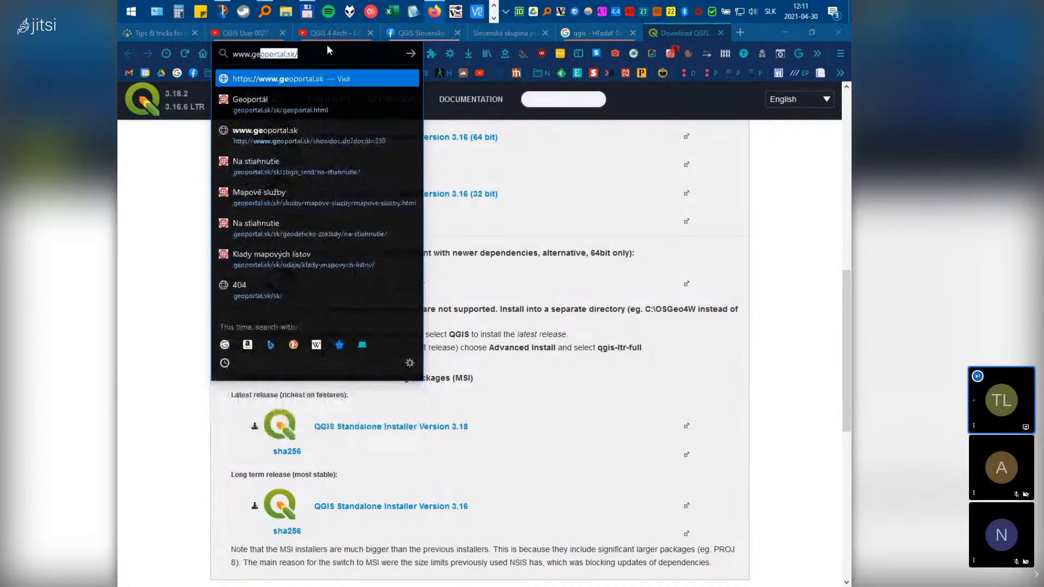
key(Return)
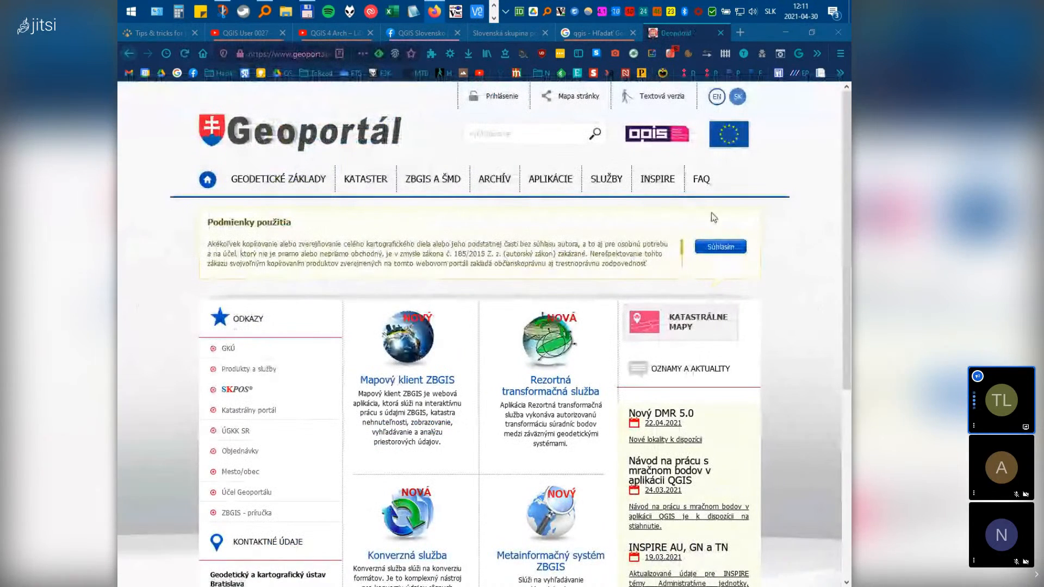
click(718, 97)
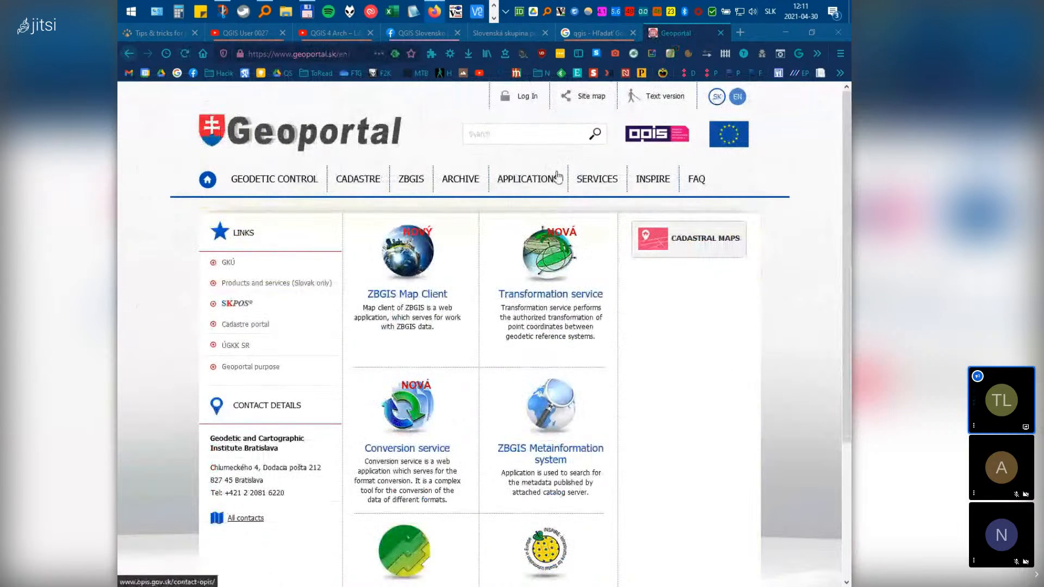
click(398, 260)
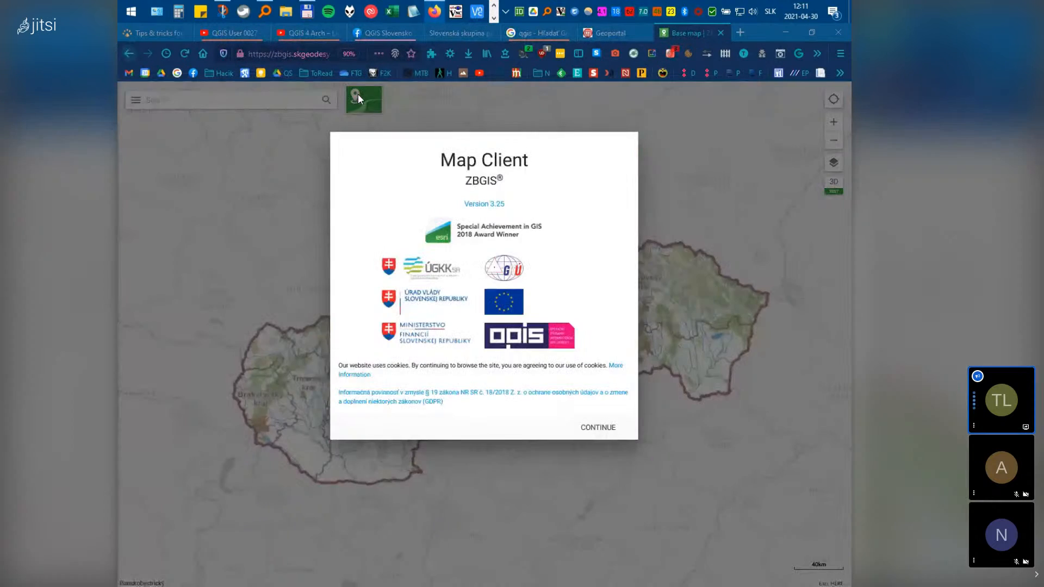
Dismiss the welcome dialog, switch the map to Terrain and bring up Data export
click(358, 95)
click(364, 102)
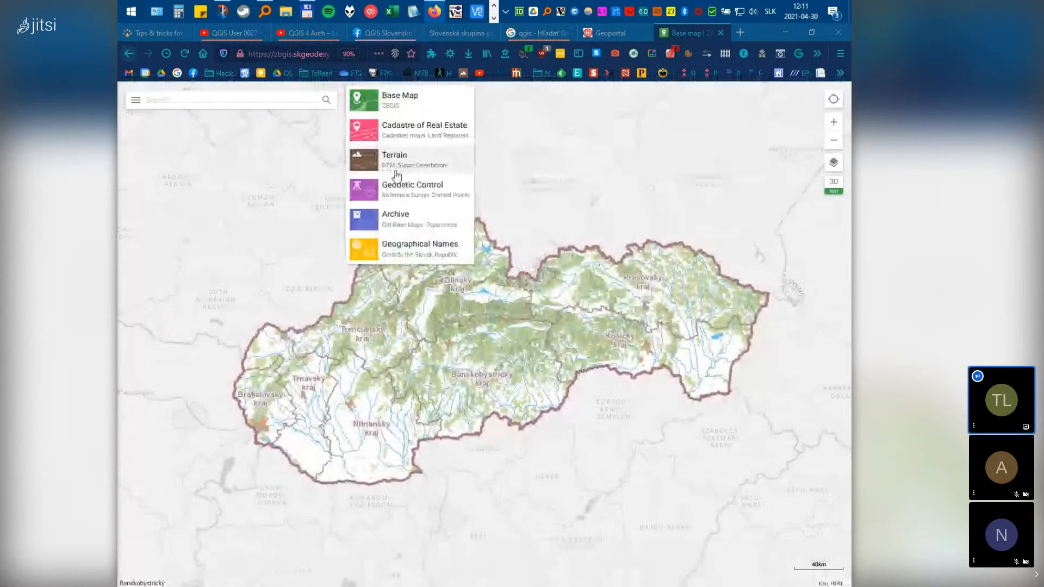
click(394, 160)
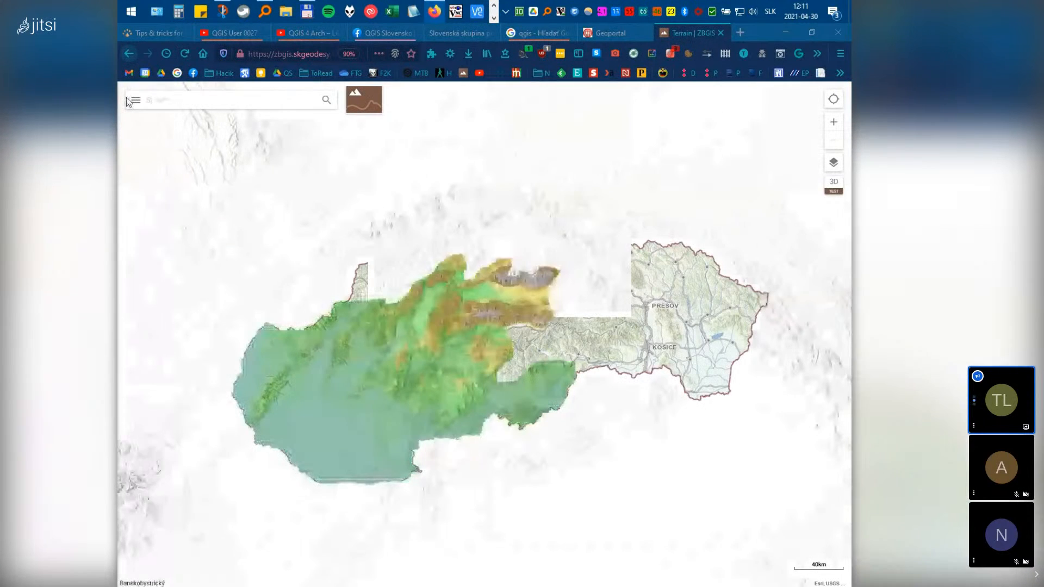
click(135, 101)
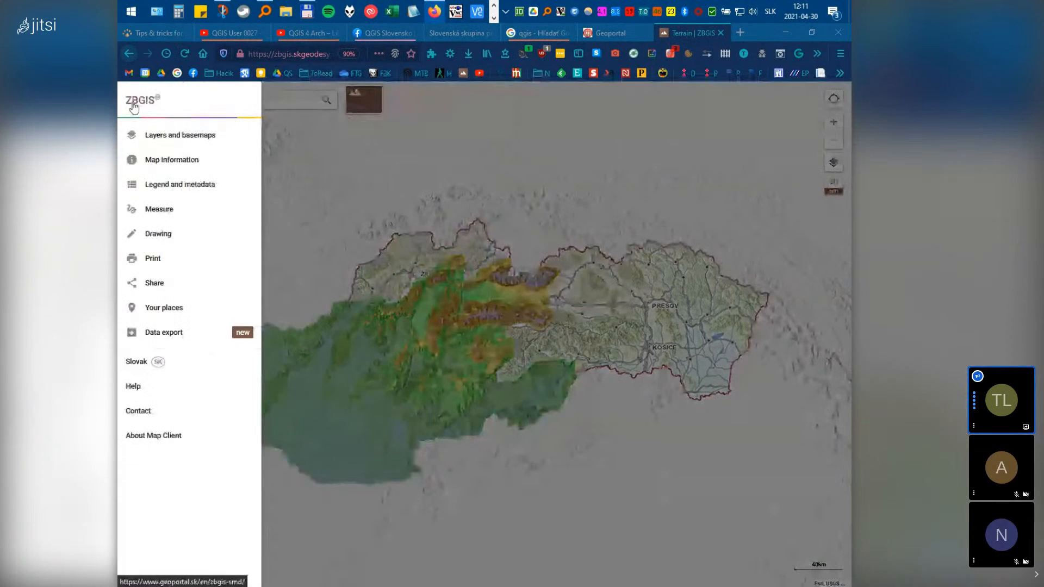
click(183, 337)
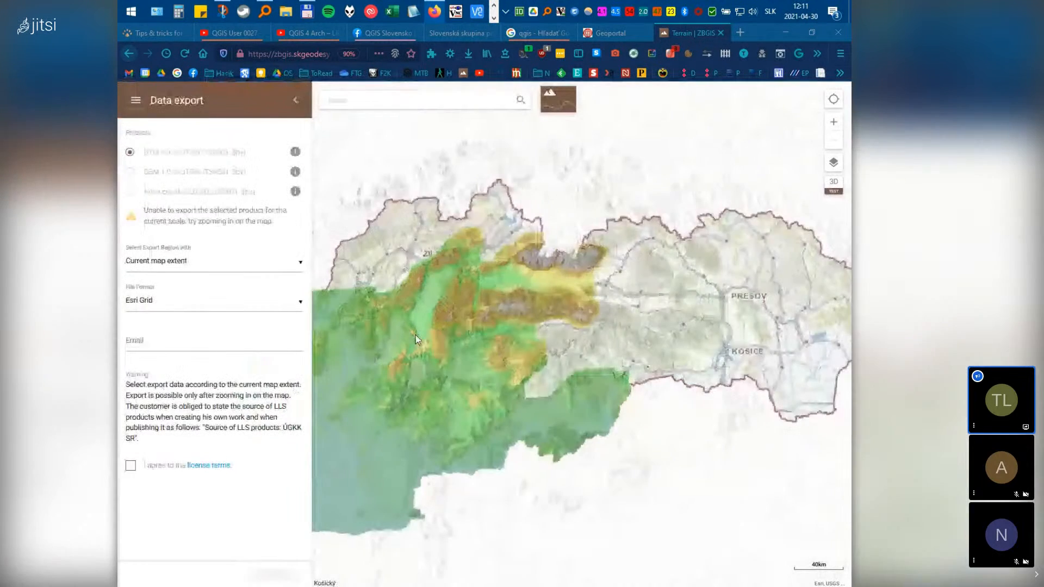
Set the export region to Shape and draw a first polygon on the terrain map
scroll(415, 335, up, 4)
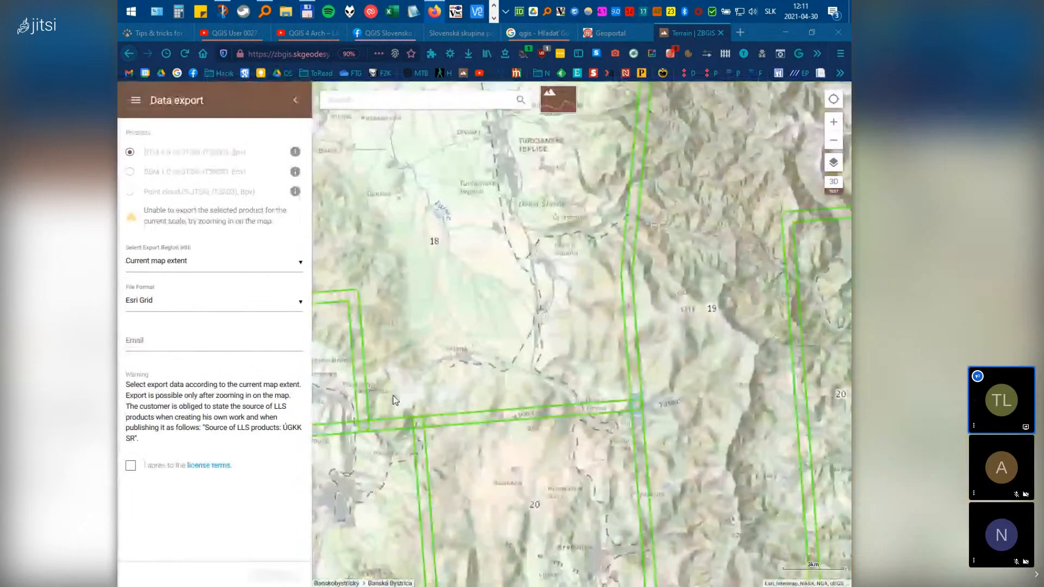
scroll(396, 401, up, 2)
click(179, 263)
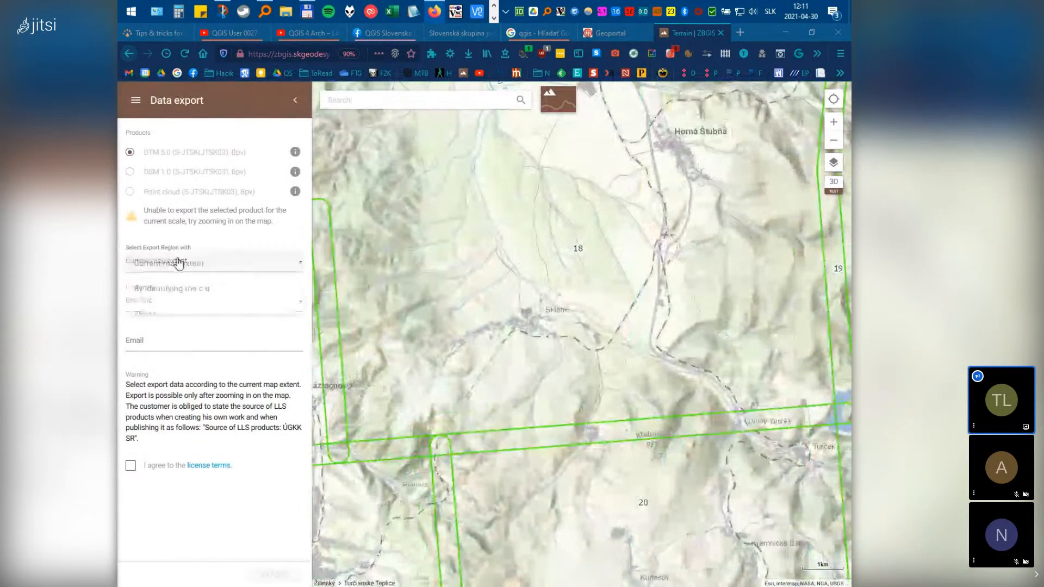
click(178, 314)
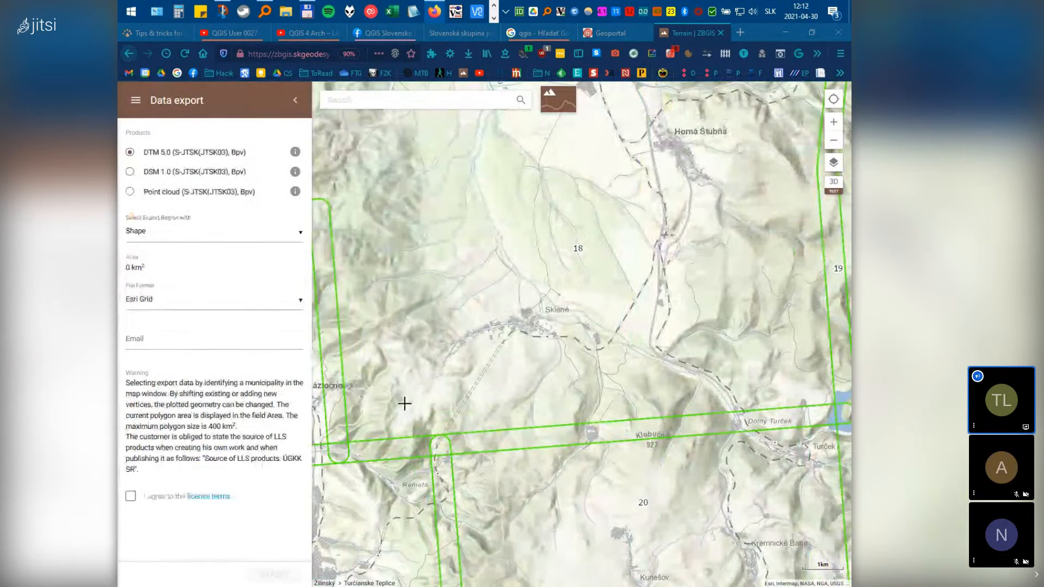
scroll(404, 404, up, 2)
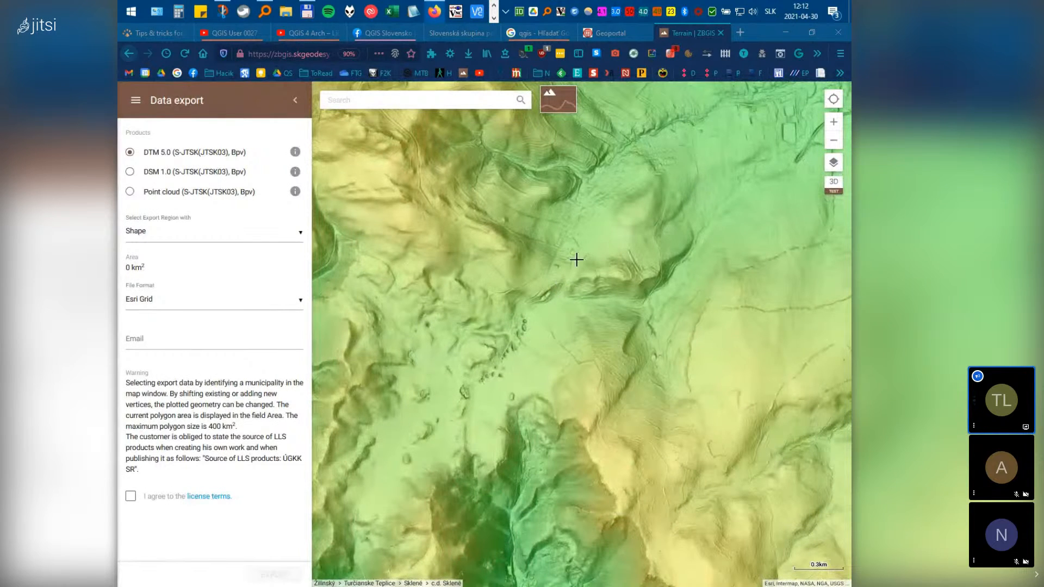
click(485, 226)
click(448, 362)
double_click(602, 385)
click(654, 253)
double_click(536, 222)
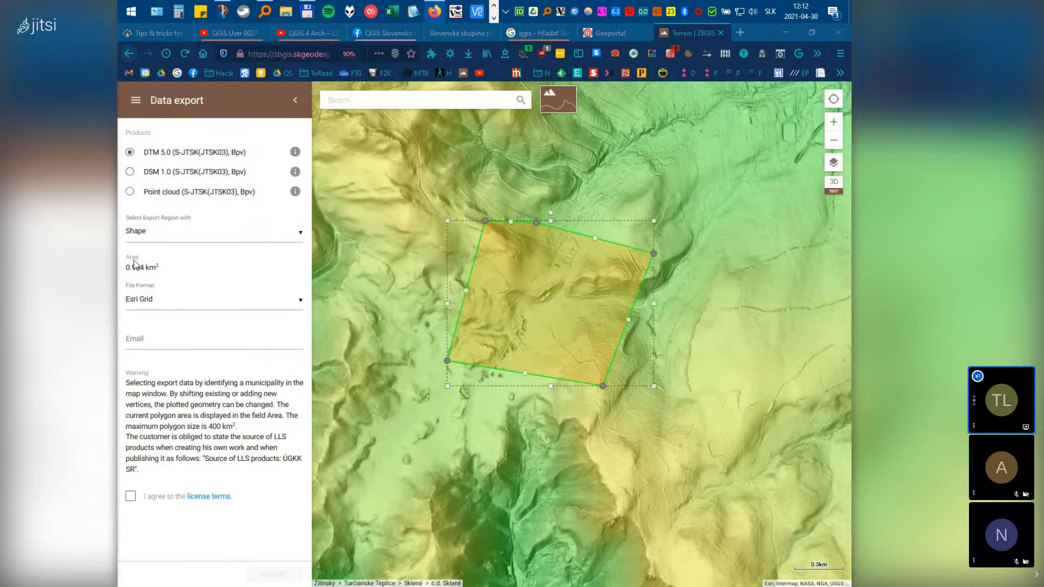
Choose the Point cloud product and draw a new 1.026 km² export polygon
click(200, 197)
click(429, 261)
click(418, 436)
click(596, 429)
double_click(577, 270)
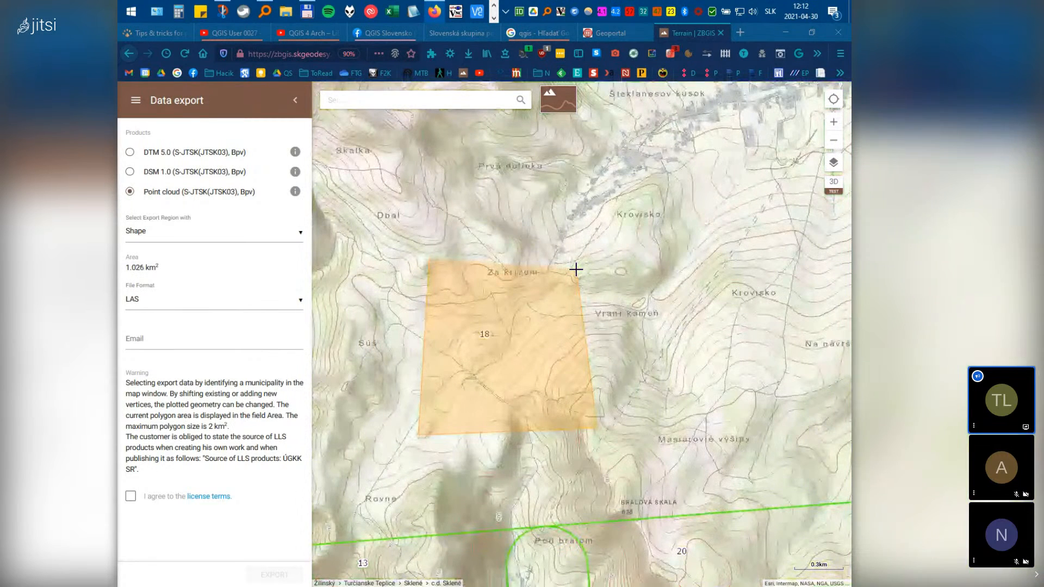
Enter the delivery e-mail address and accept the licence terms
click(186, 345)
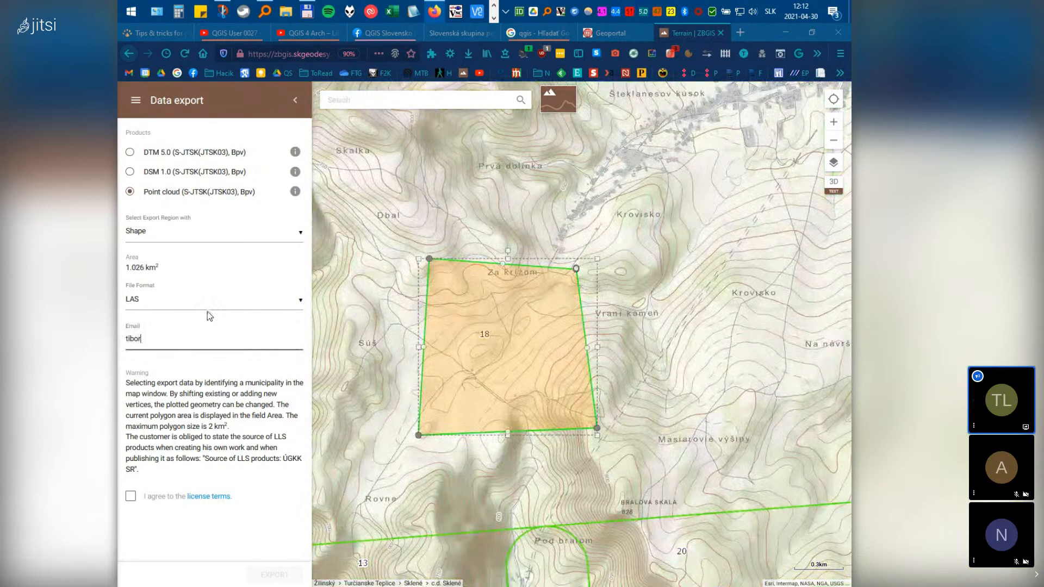
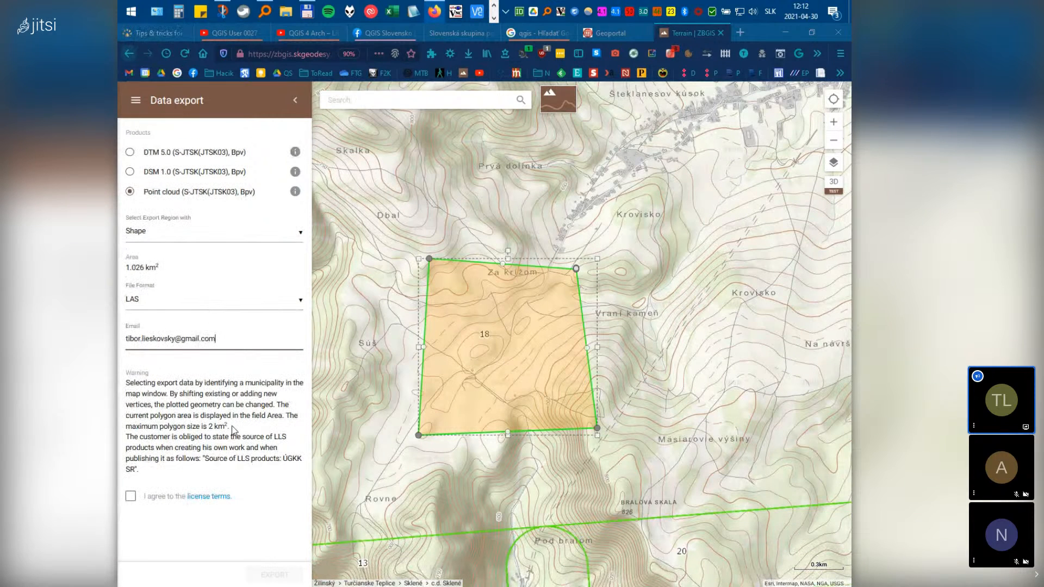
click(131, 496)
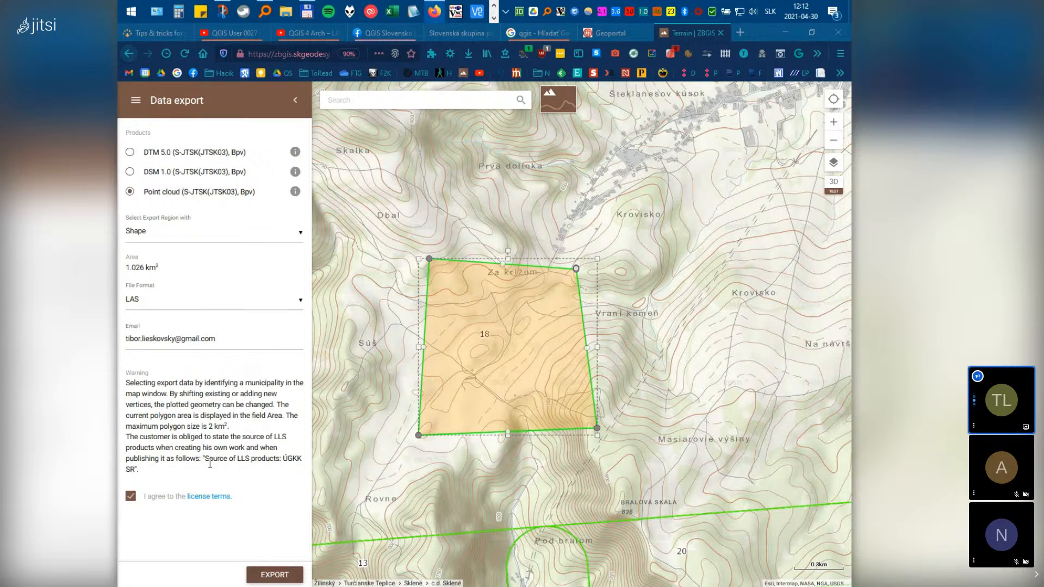
drag(209, 459, 303, 470)
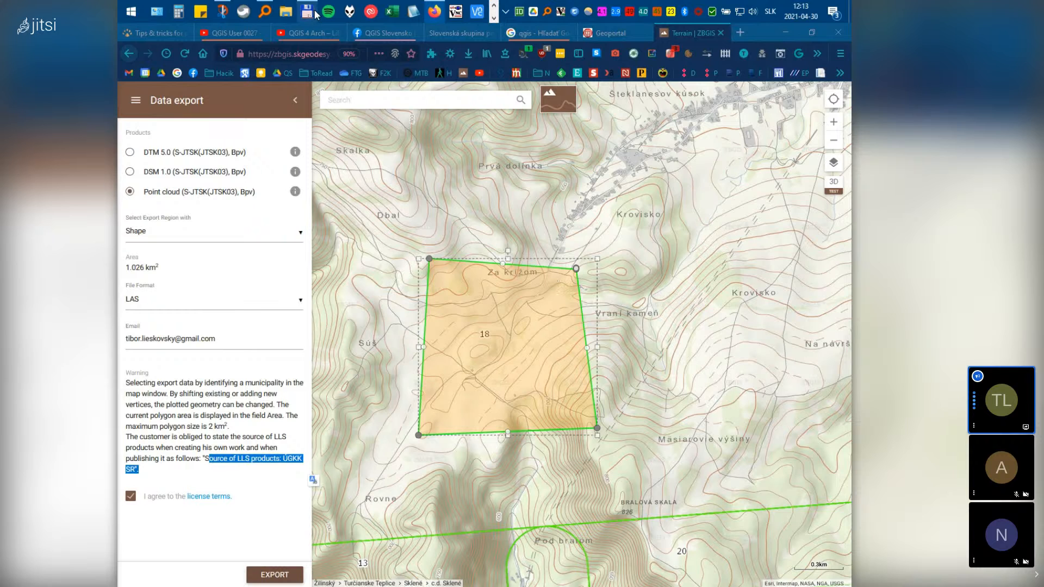
mouse_move(316, 14)
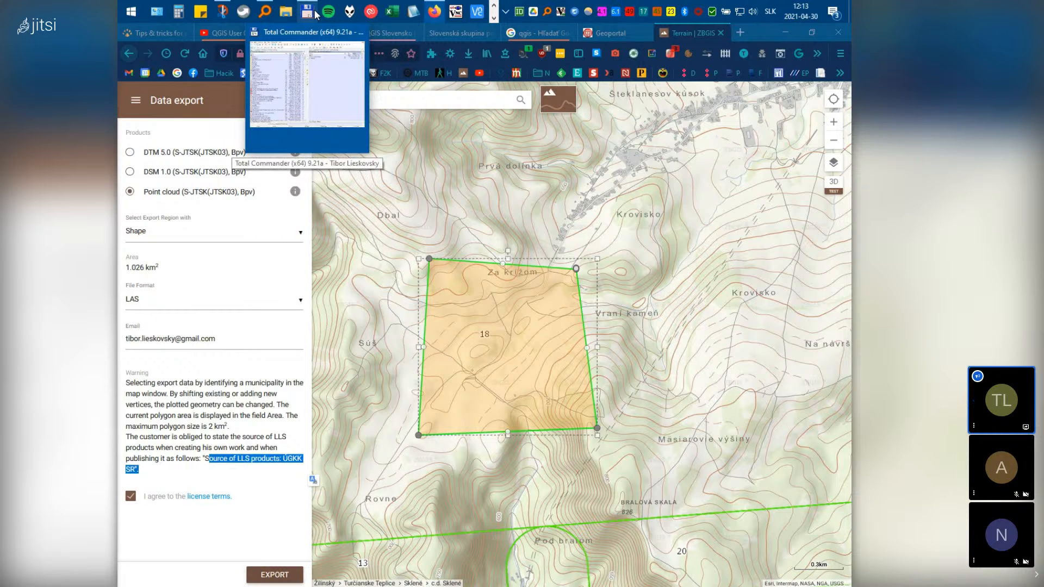
In Total Commander, navigate up to C:\ and into the QGIS\Point_Cloud folder of Myjava tiles
click(317, 13)
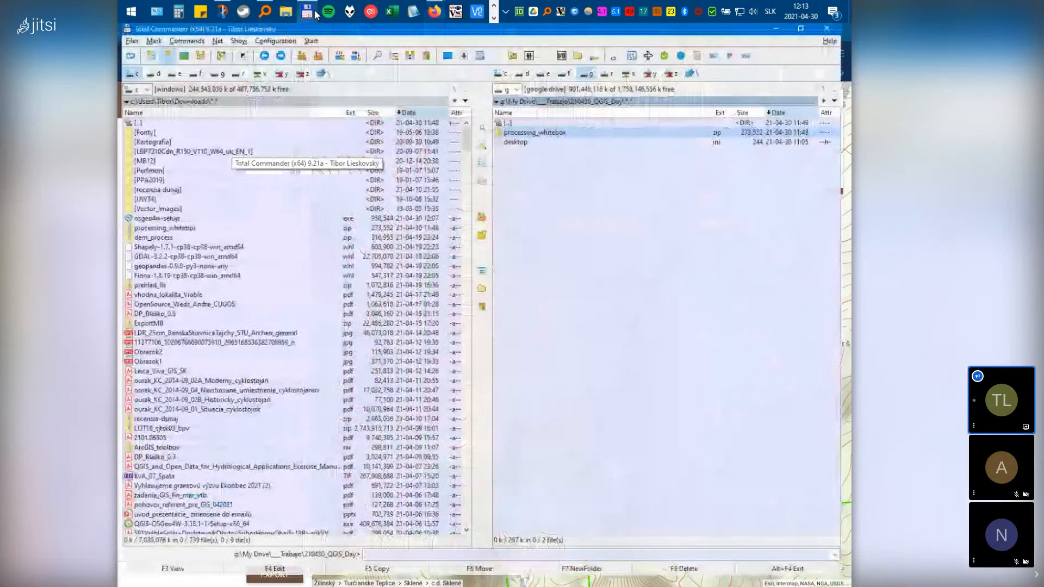
double_click(147, 124)
double_click(148, 123)
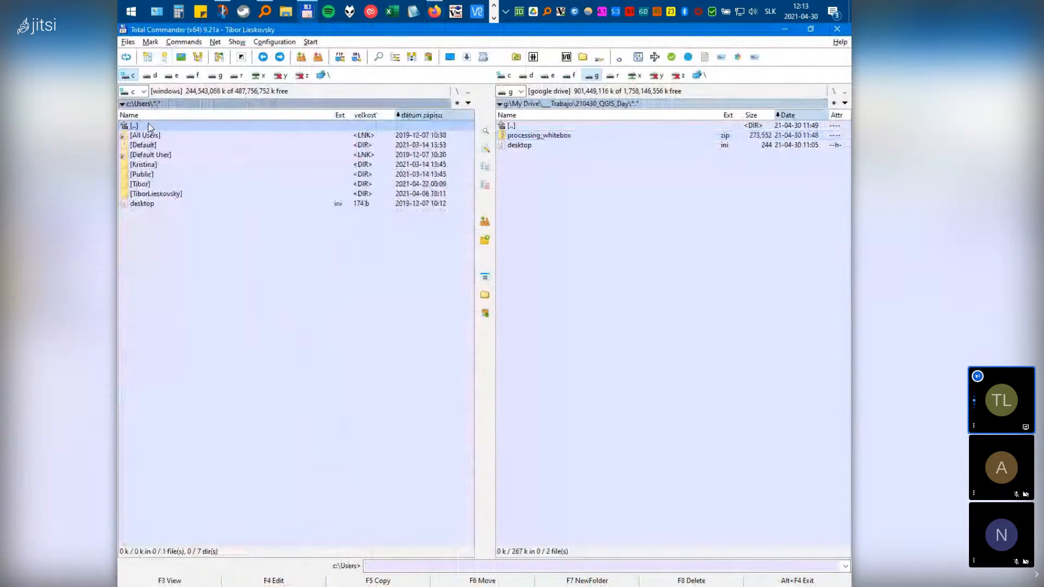
double_click(148, 123)
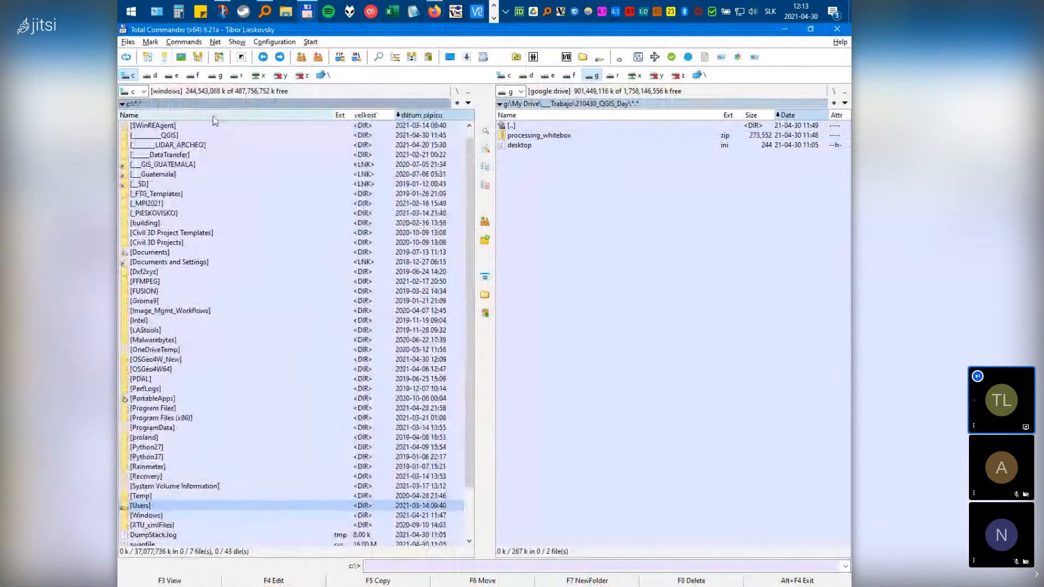
double_click(164, 136)
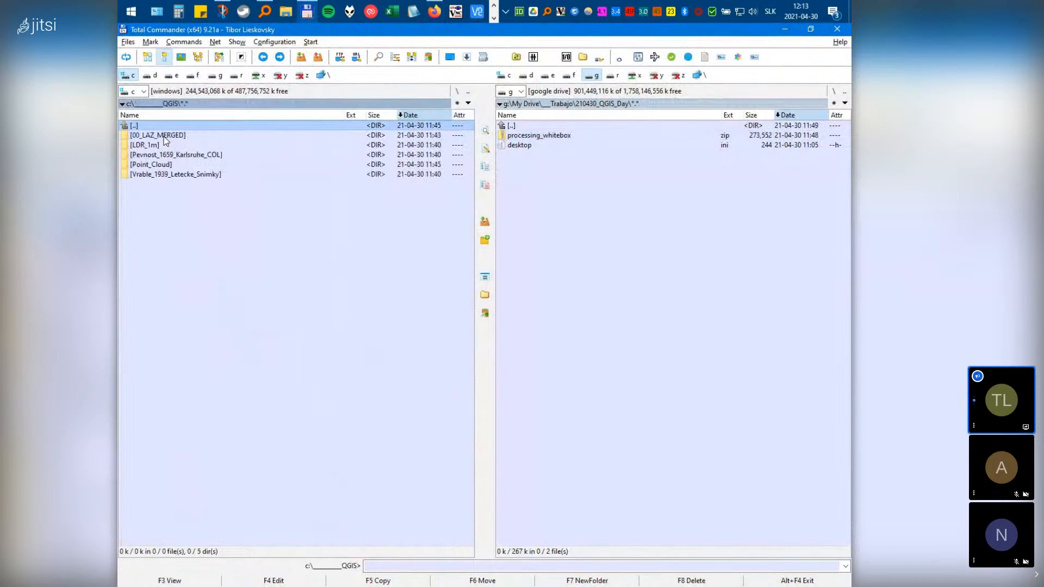
double_click(166, 166)
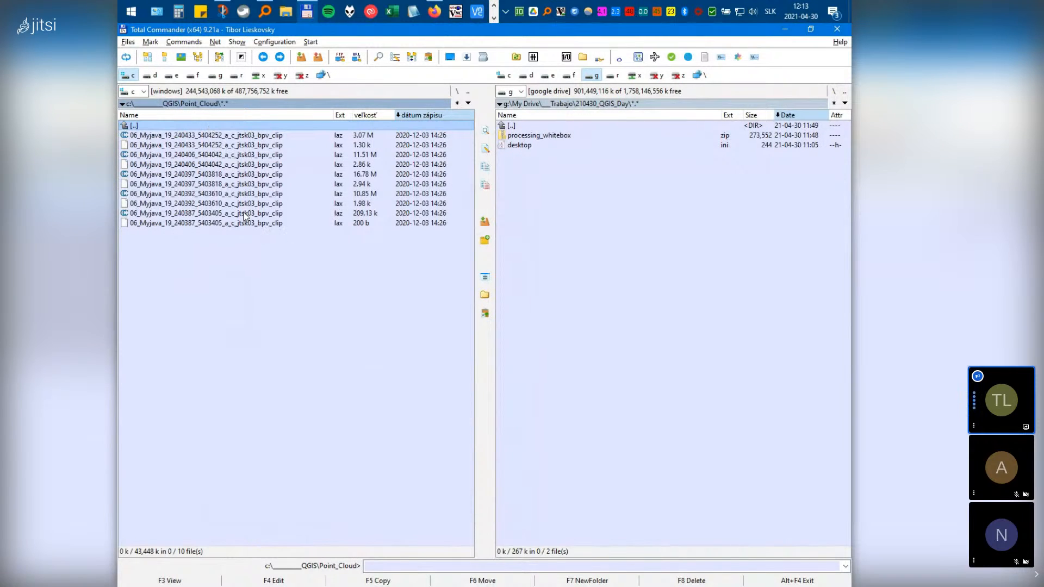
Mark the five Myjava .laz tiles 240433, 240406, 240397, 240392 and 240387, re-marking them after a reset
ctrl+click(229, 138)
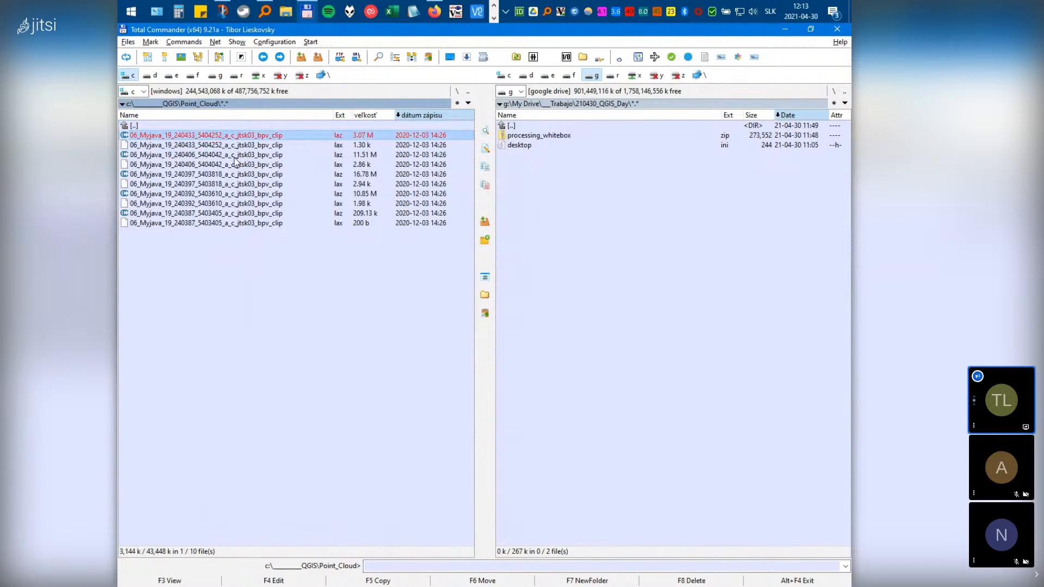
ctrl+click(234, 157)
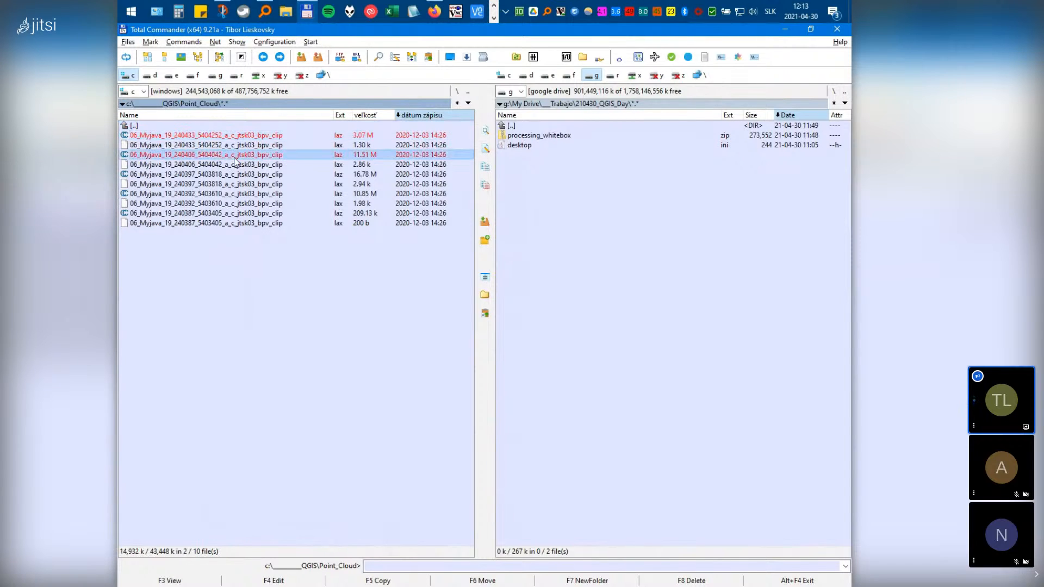
ctrl+click(293, 174)
ctrl+click(292, 194)
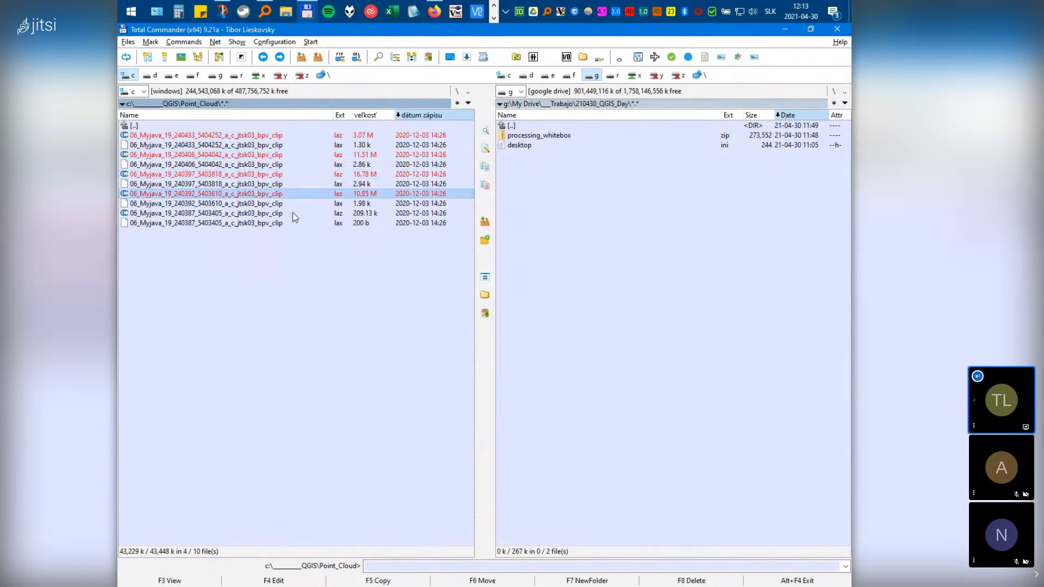
ctrl+click(303, 215)
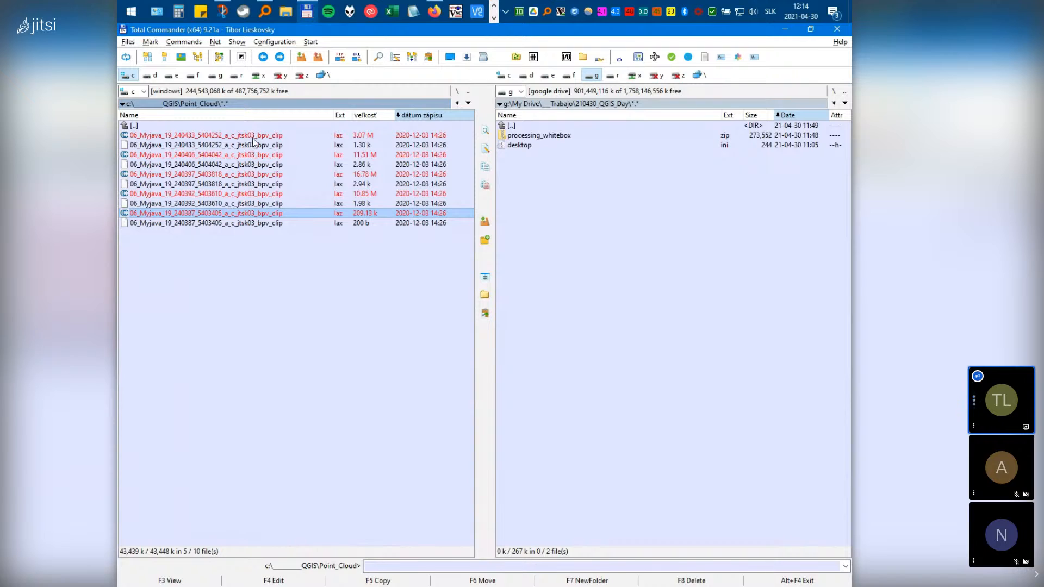
click(255, 224)
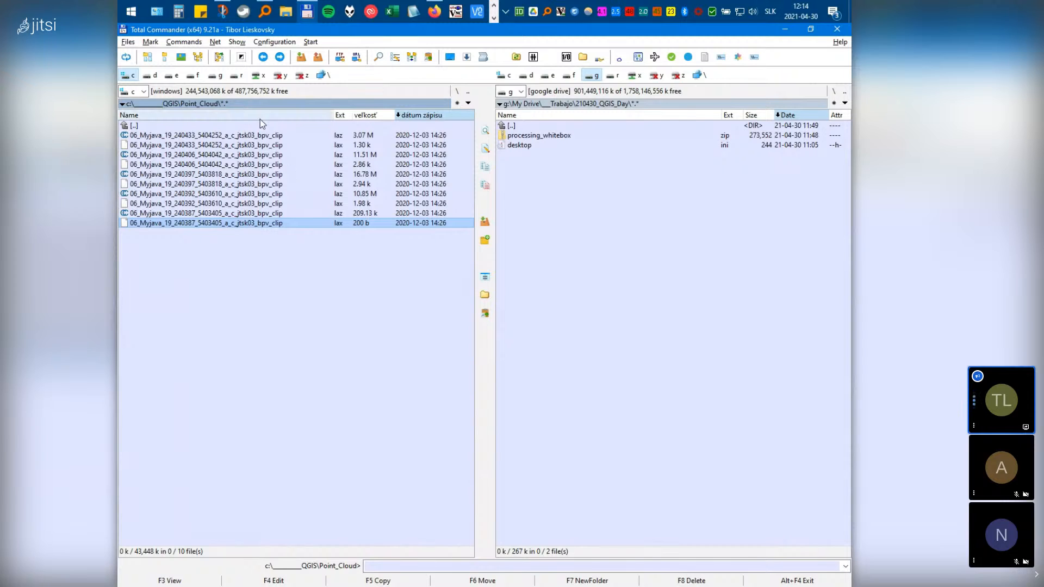
ctrl+click(209, 136)
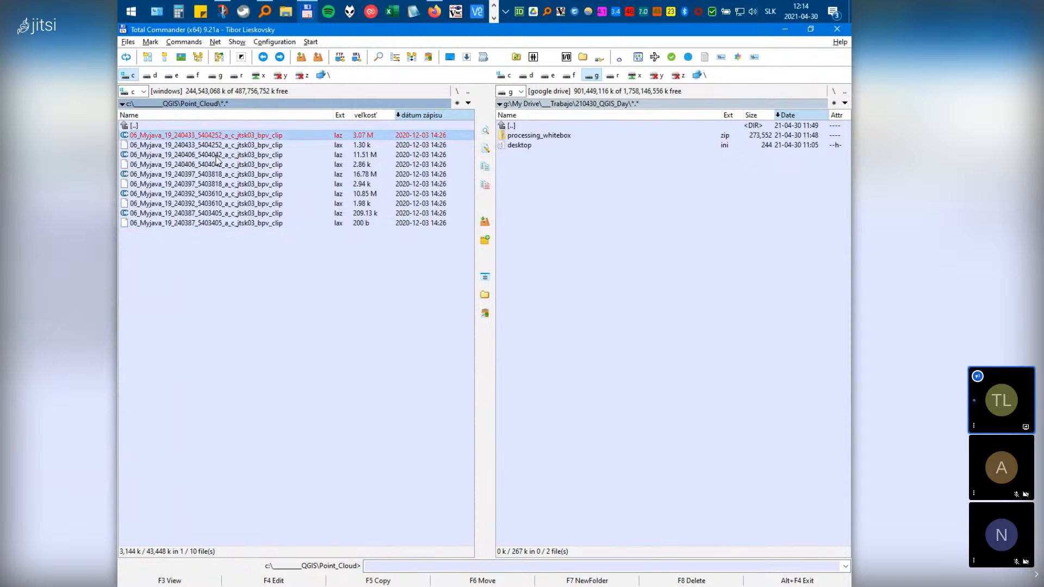
ctrl+click(283, 155)
ctrl+click(304, 175)
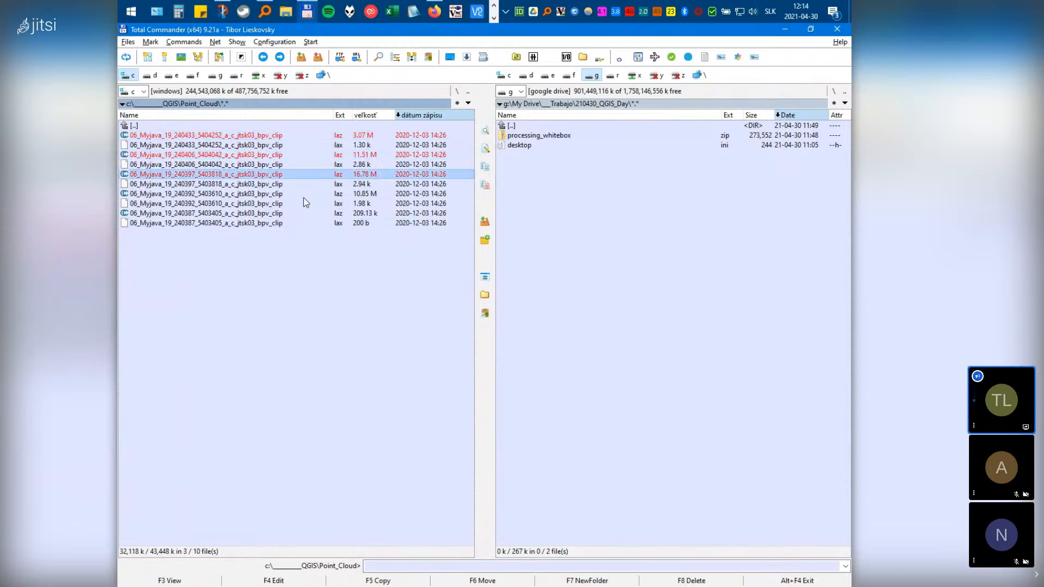
ctrl+click(303, 195)
ctrl+click(312, 215)
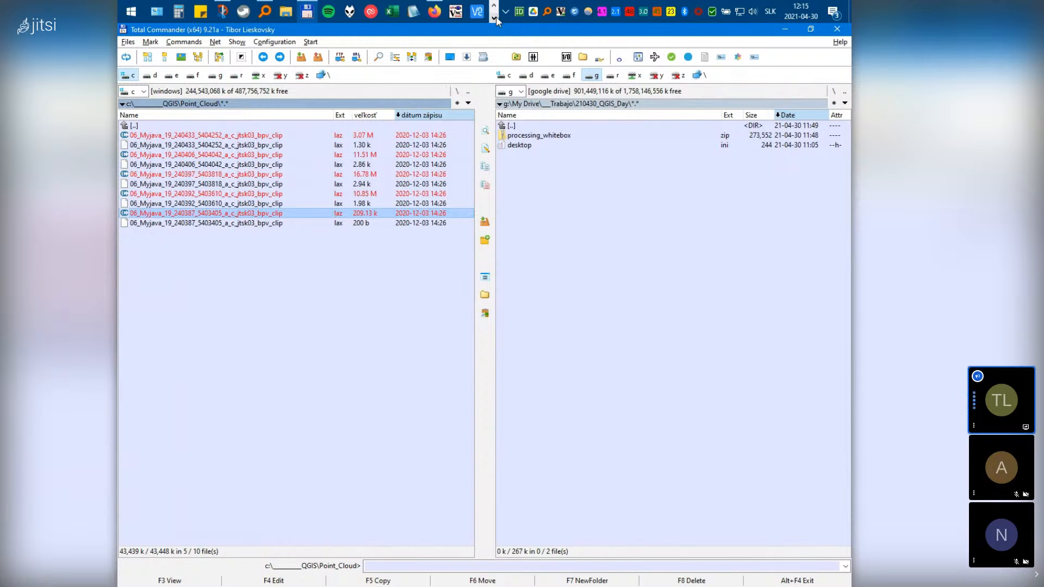
Run a Firefox web search for CloudCompare
click(435, 11)
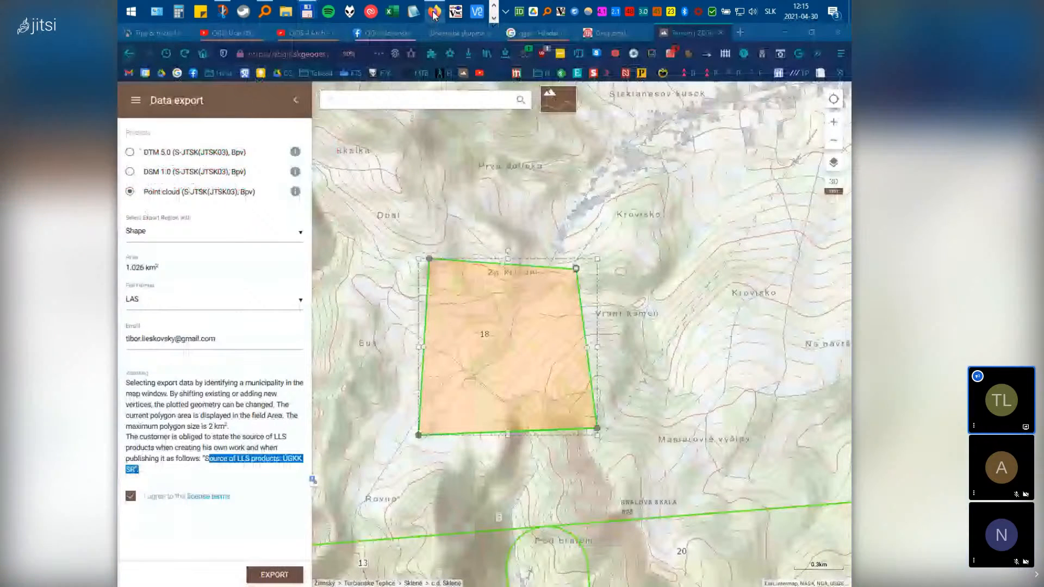
click(284, 50)
text(cloud comap)
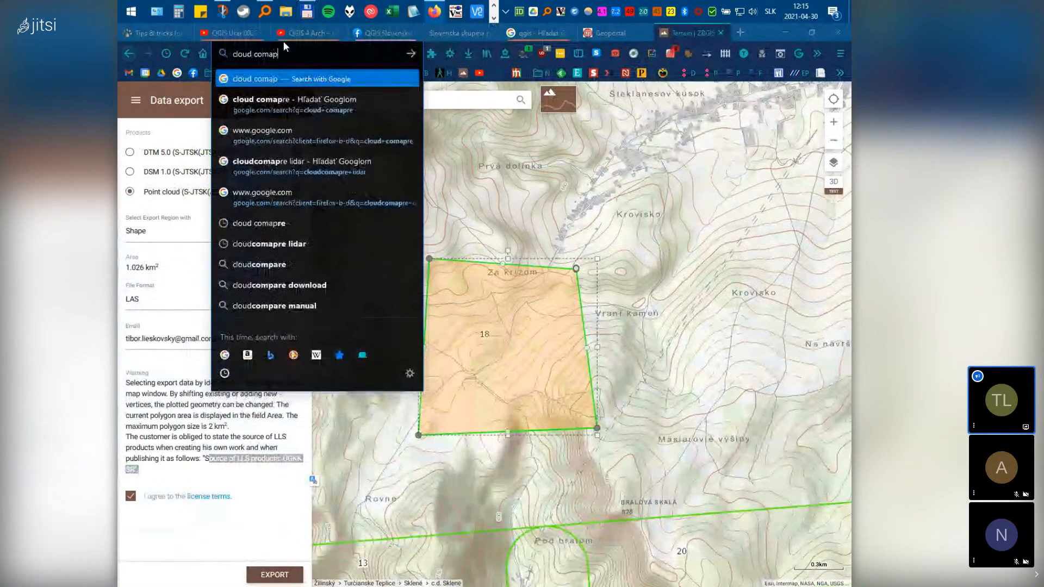
key(Down)
key(Return)
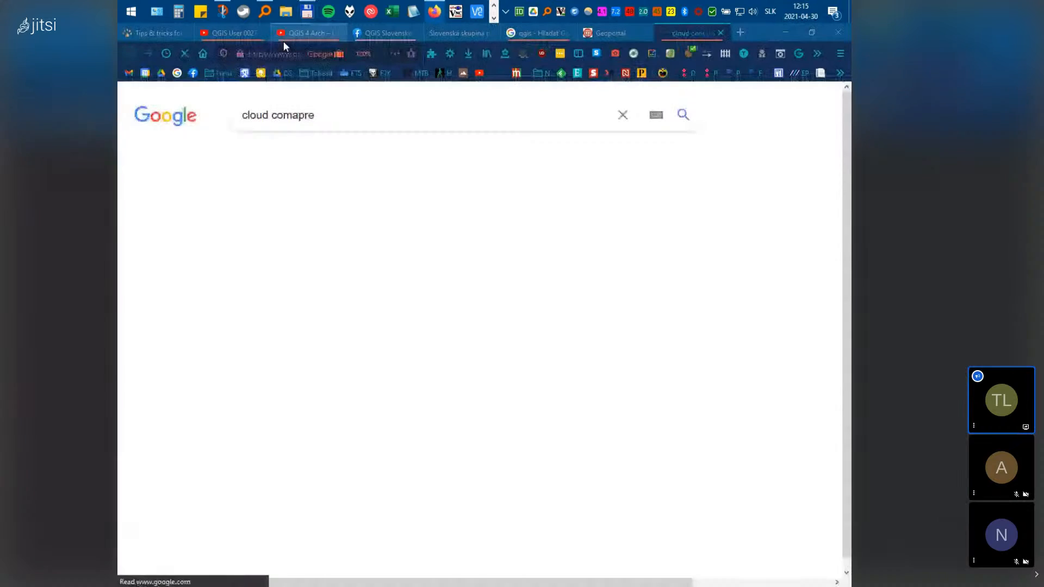
Open the official danielgm.net CloudCompare site's download page listing the 2.11.3 stable release
click(303, 298)
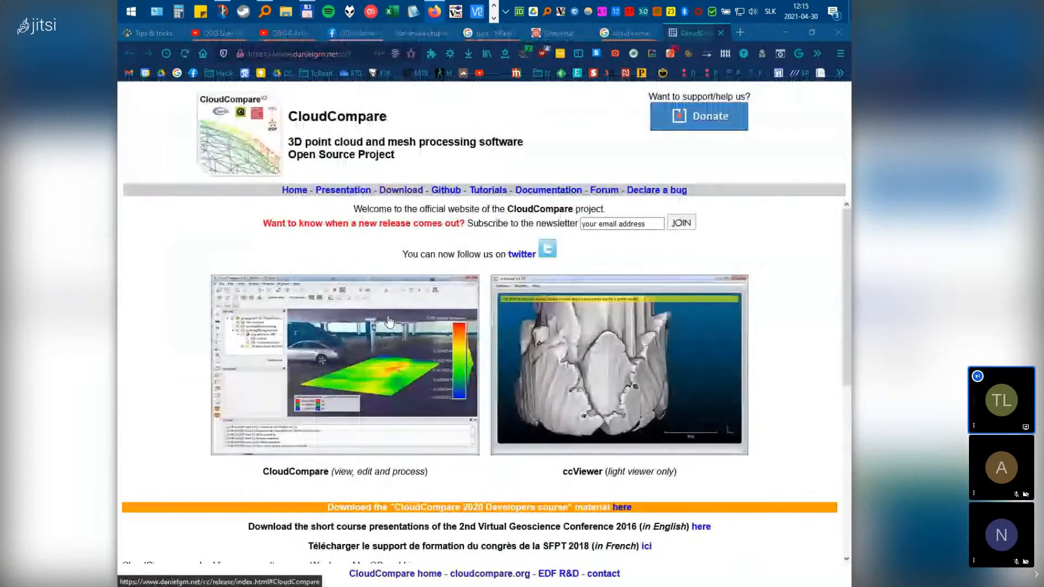
click(398, 191)
scroll(435, 326, down, 3)
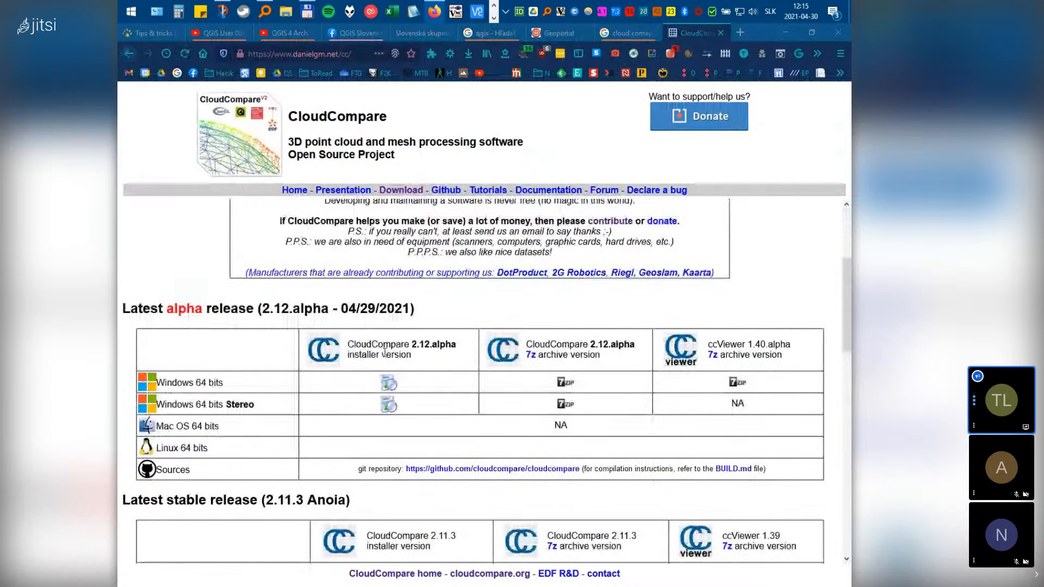
scroll(391, 414, down, 2)
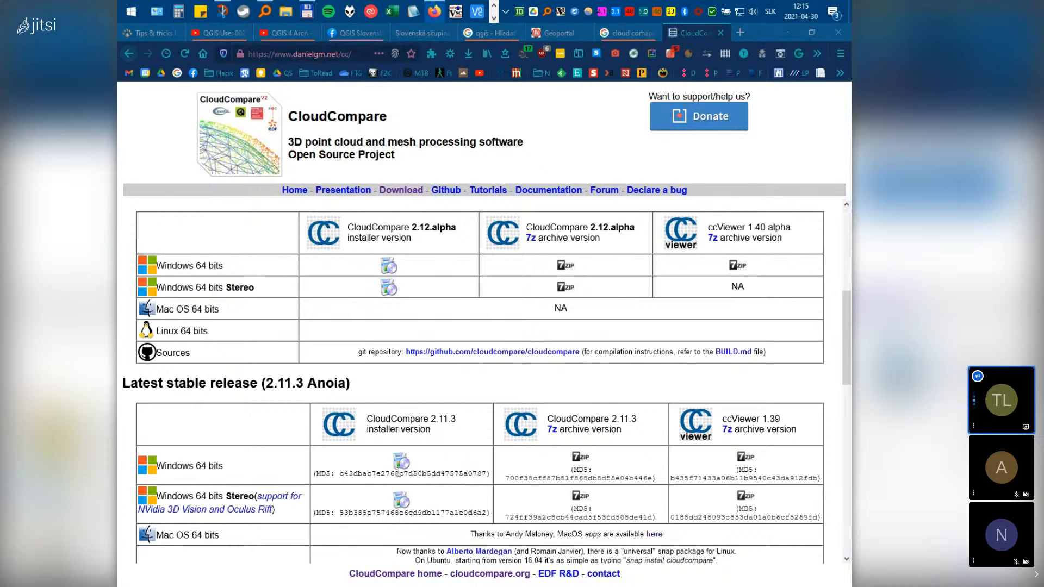
Launch CloudCompare from the list of installed apps
click(130, 13)
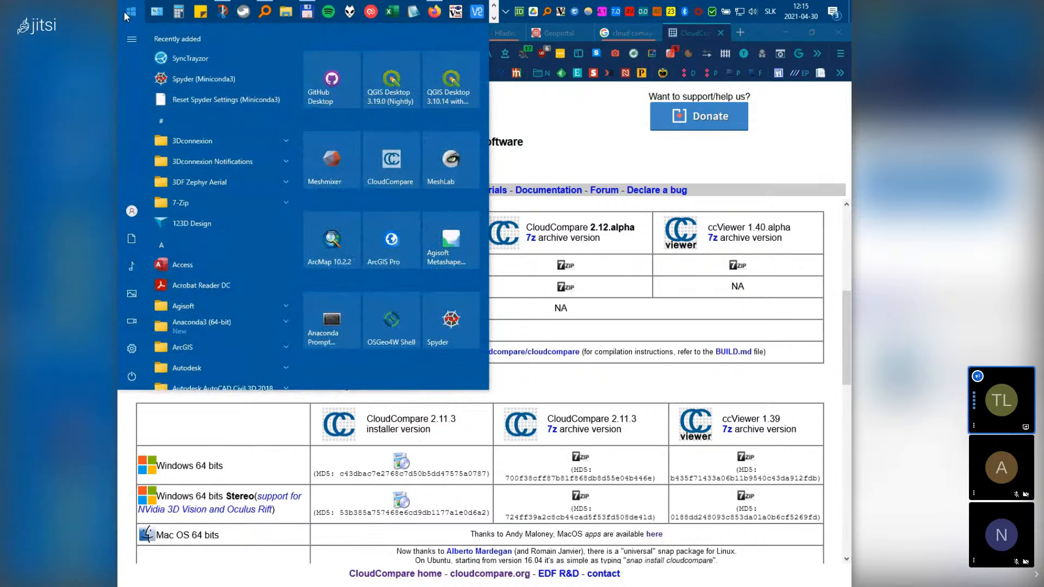
text(clou)
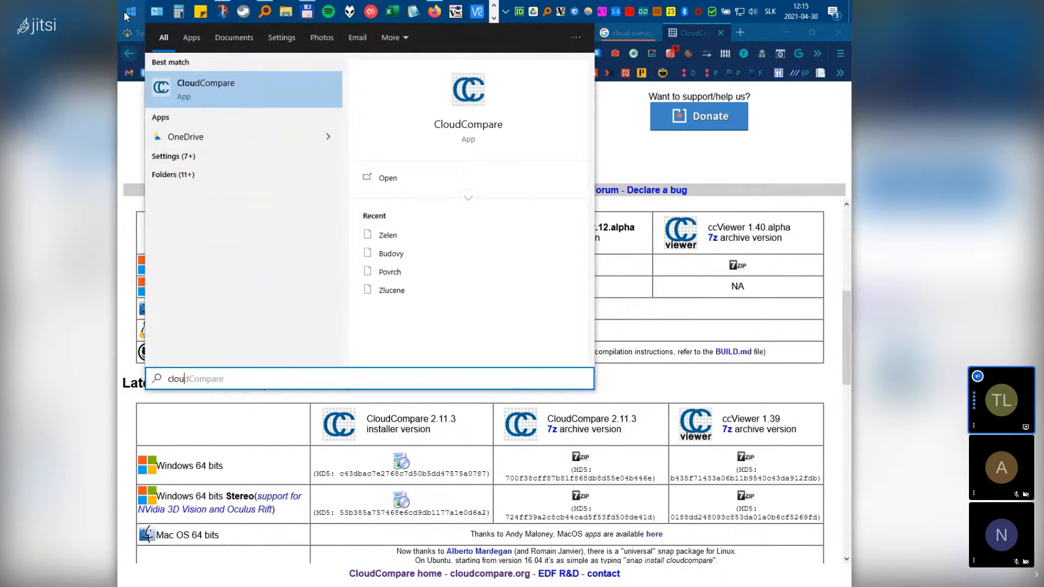
click(123, 11)
click(123, 11)
click(368, 144)
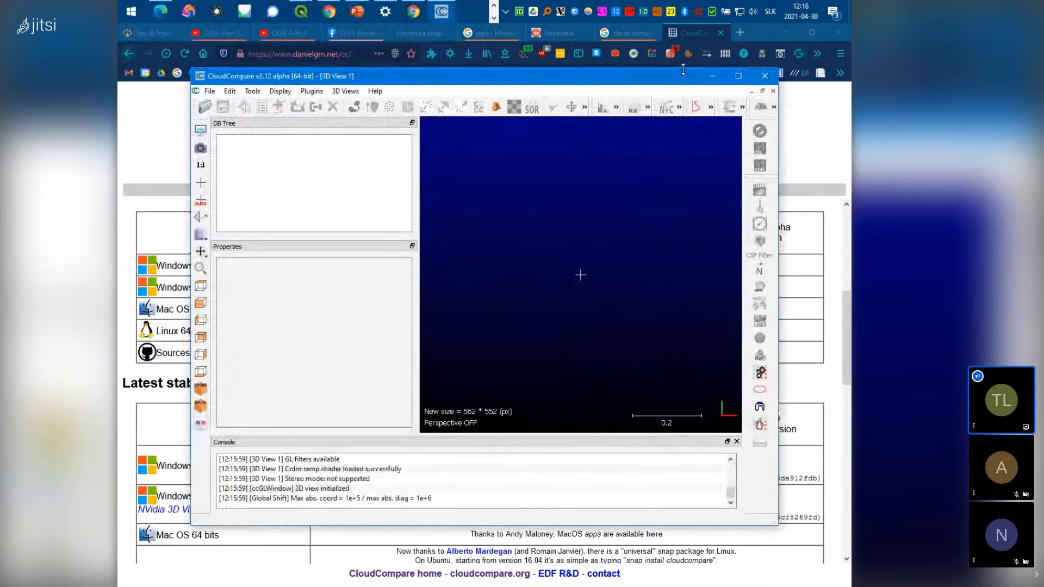
Bring Total Commander back to the front from the taskbar
click(495, 18)
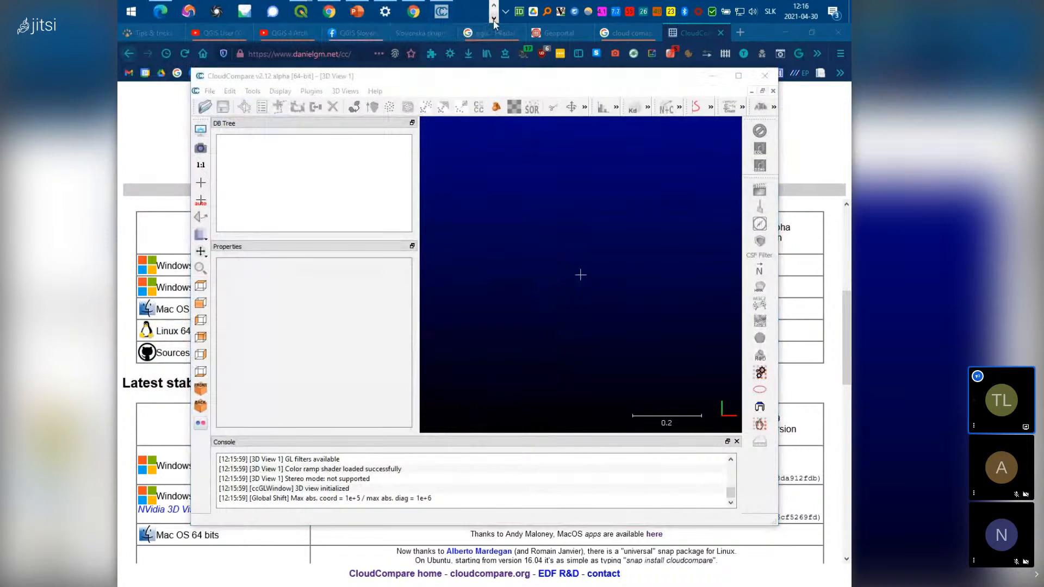
click(494, 16)
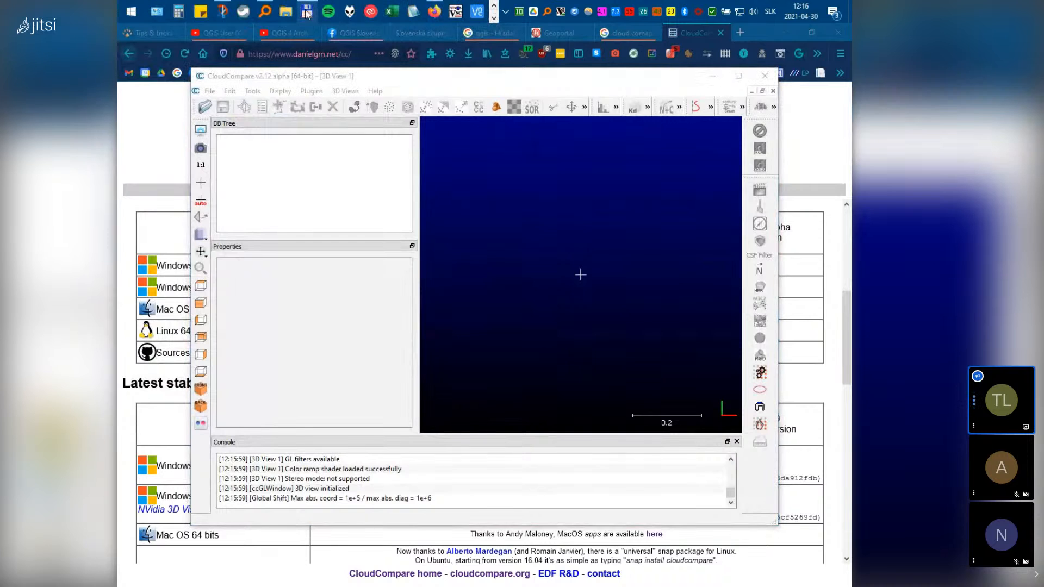
click(307, 11)
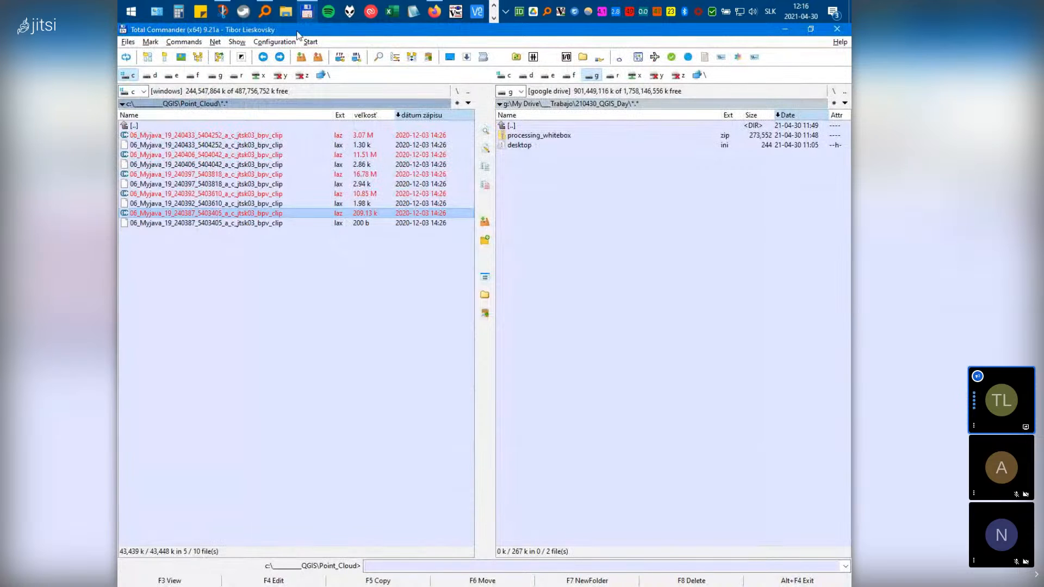
Drop the five marked LAZ tiles onto CloudCompare's 3D view, then minimize Total Commander
drag(298, 36, 633, 99)
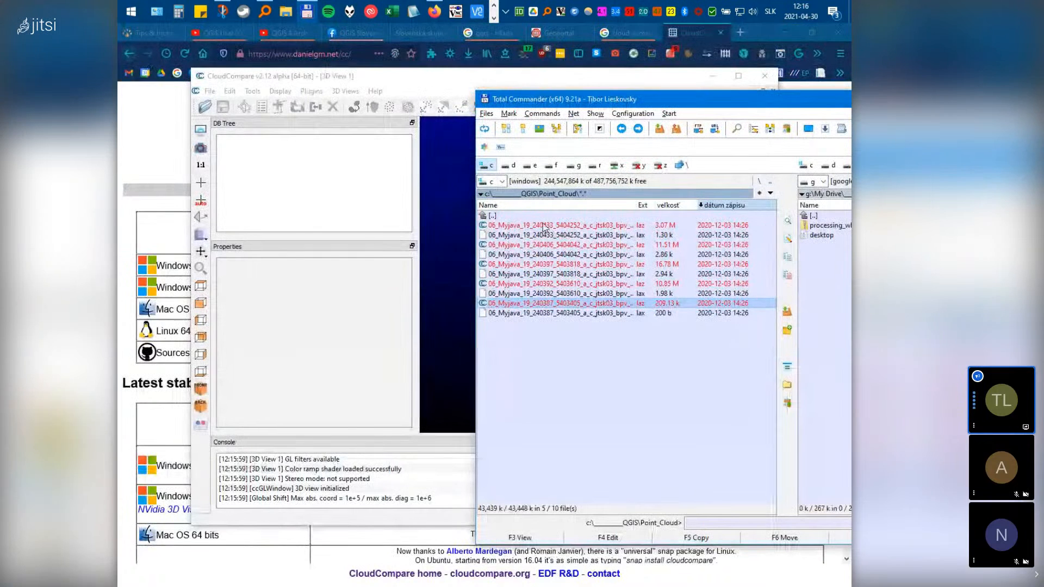
drag(543, 229, 449, 217)
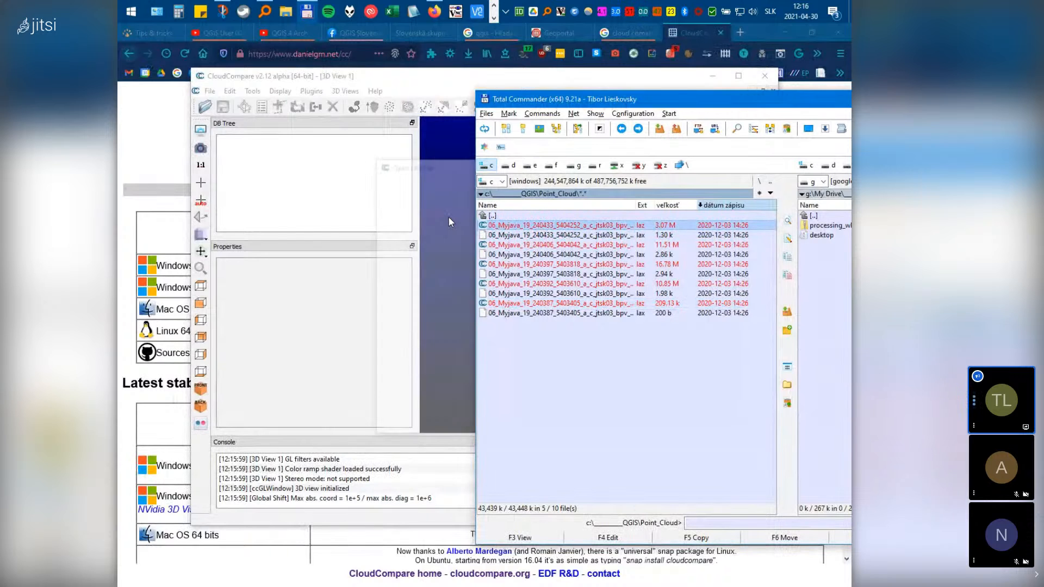
drag(732, 97, 381, 204)
click(676, 208)
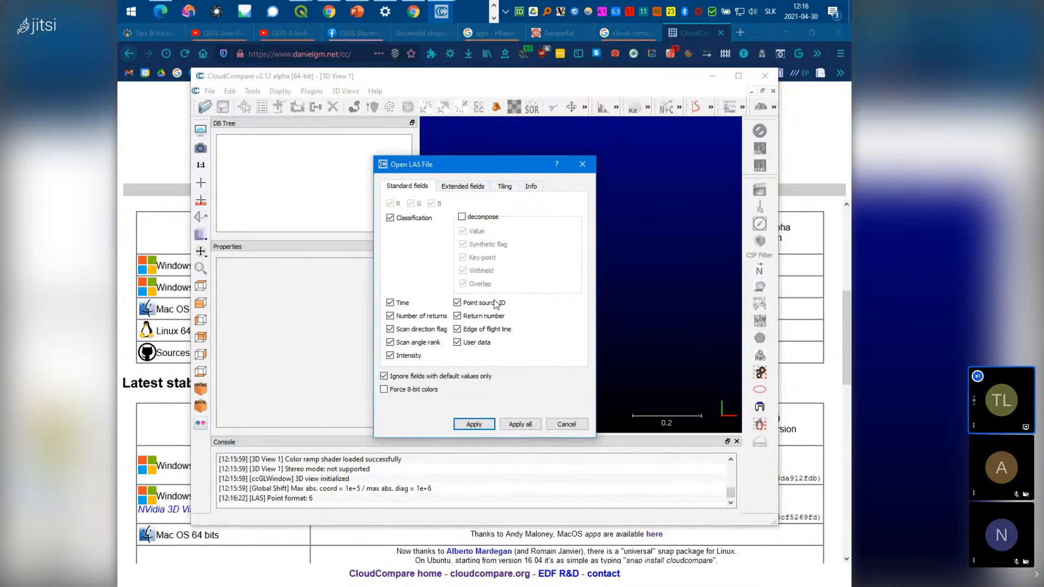
Review the Extended fields, Tiling and Info tabs, then apply Standard fields to all files
click(463, 187)
click(512, 188)
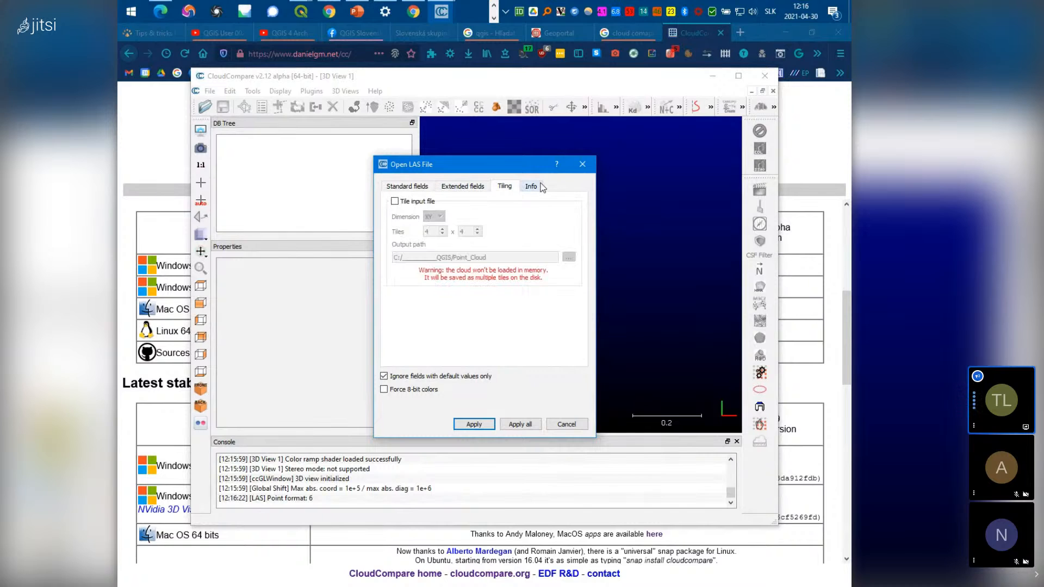
click(533, 186)
click(408, 186)
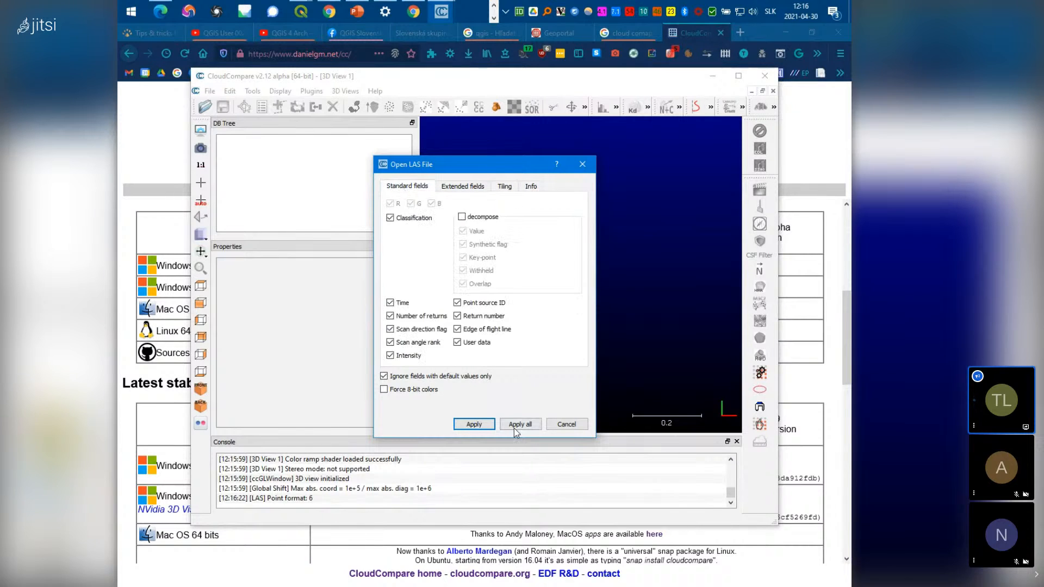
click(532, 428)
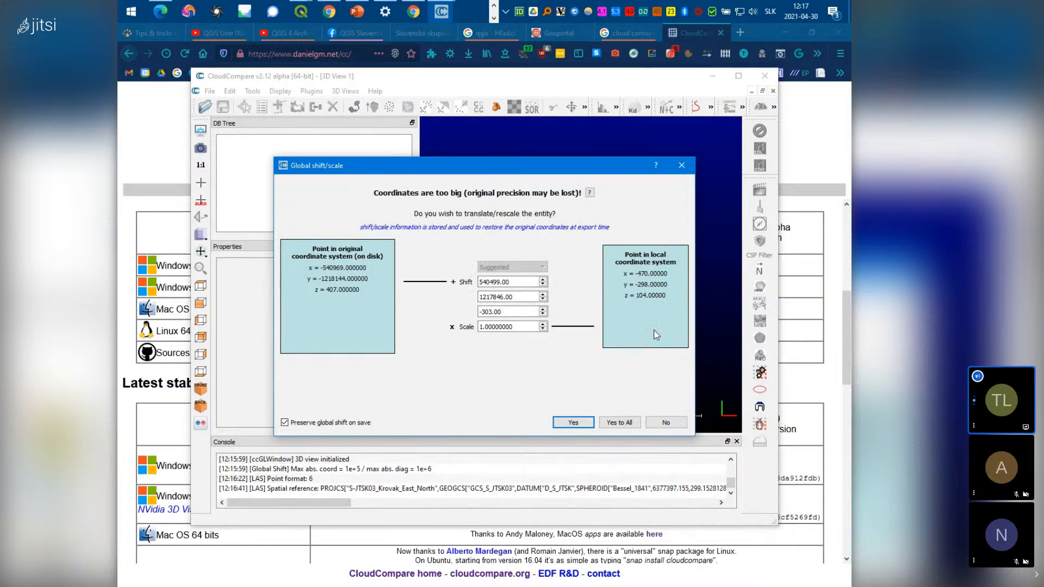
Accept the proposed shift (540499, 1217846, -303) at scale 1 for every tile with Yes to All
mouse_move(657, 335)
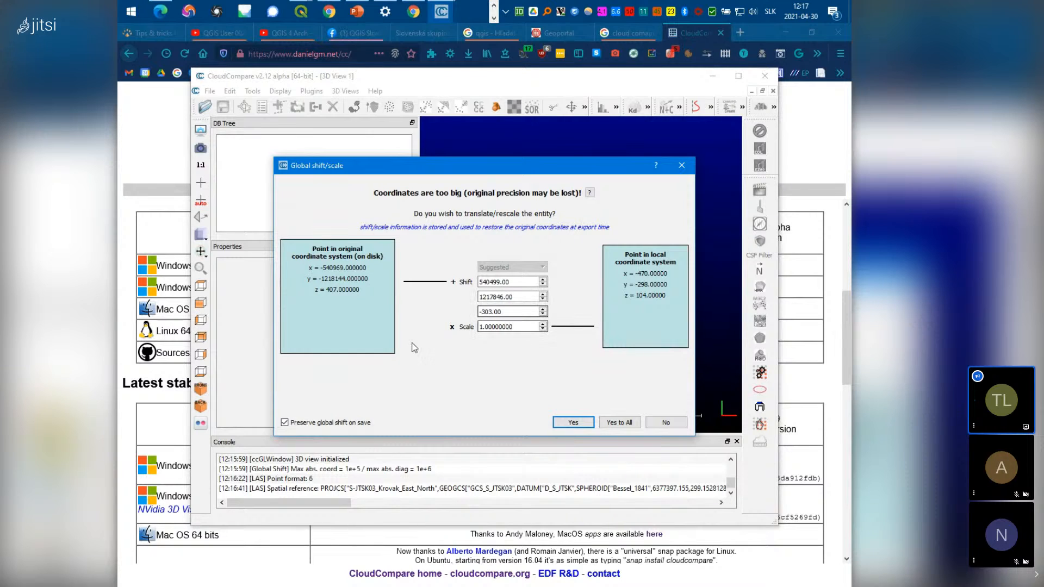
click(626, 423)
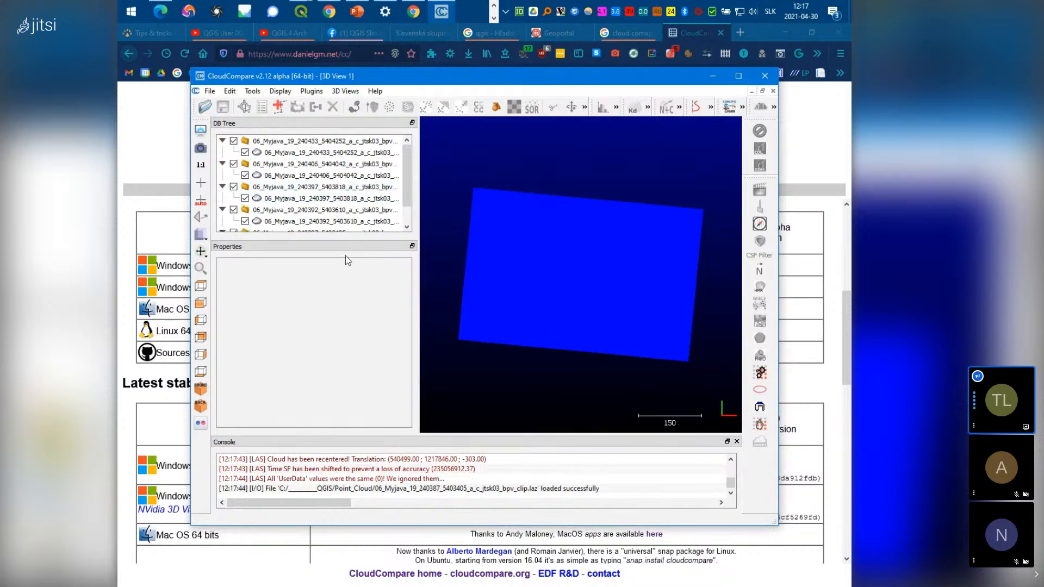
Select all five tiles in the DB Tree and merge them with Edit > Merge
click(342, 142)
scroll(342, 174, down, 1)
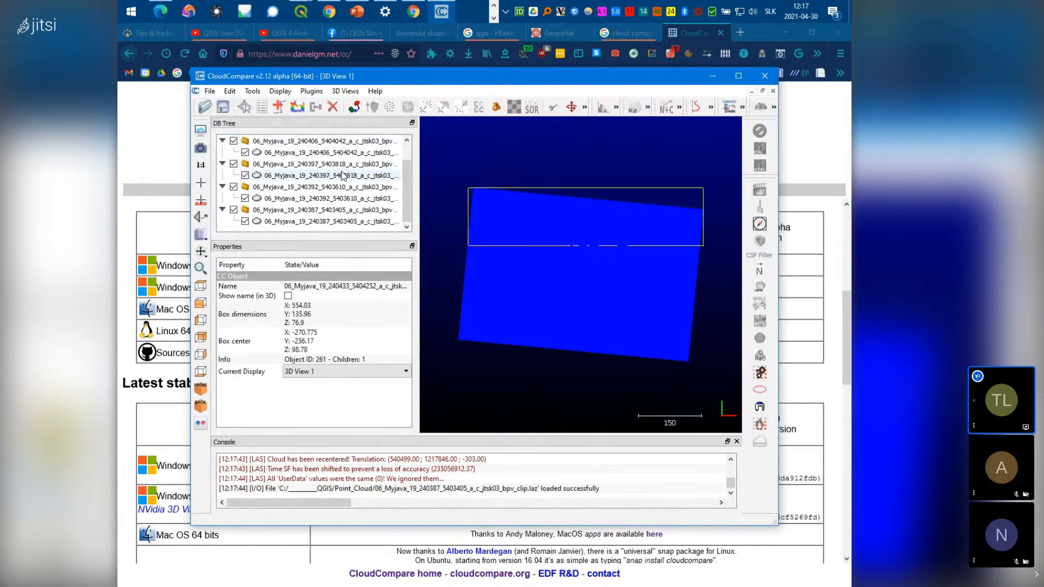
shift+click(334, 222)
scroll(334, 223, up, 1)
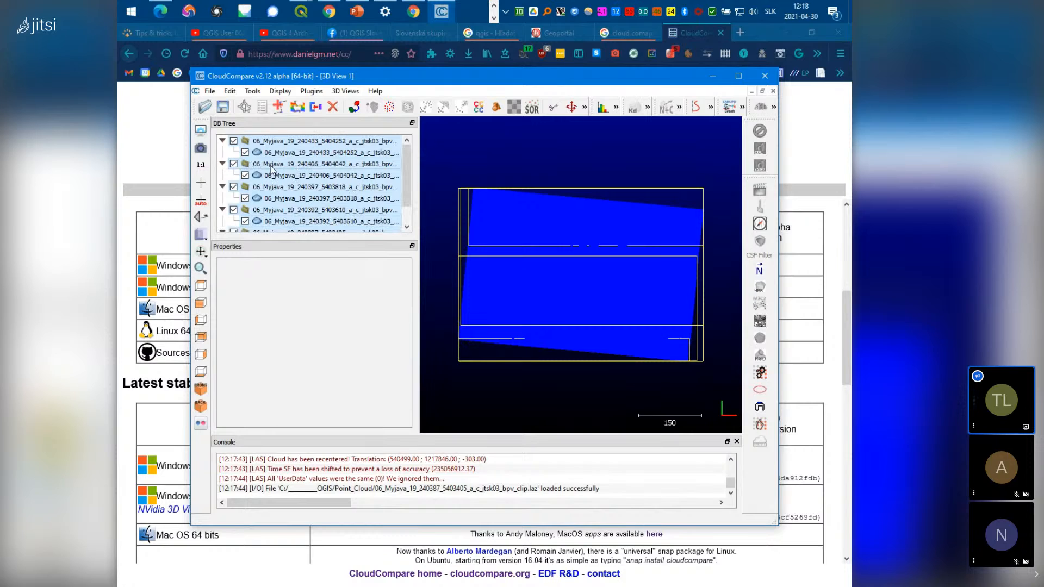
click(249, 94)
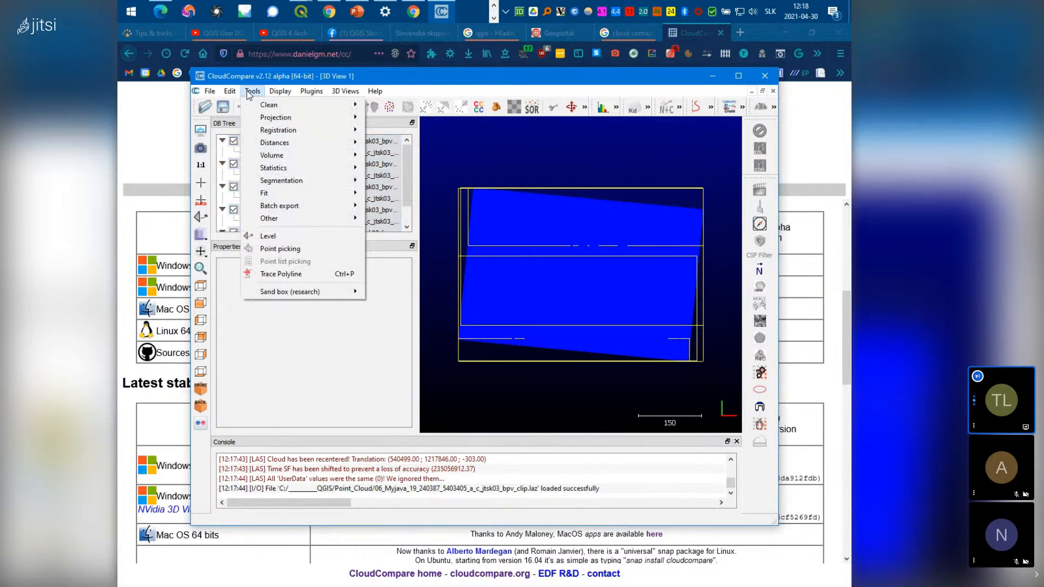
click(230, 91)
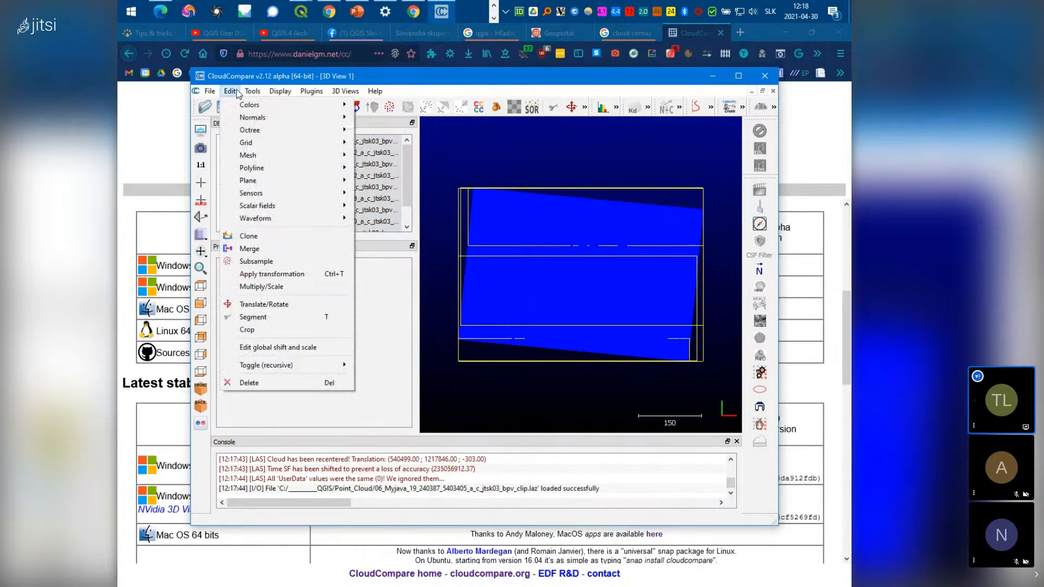
click(253, 254)
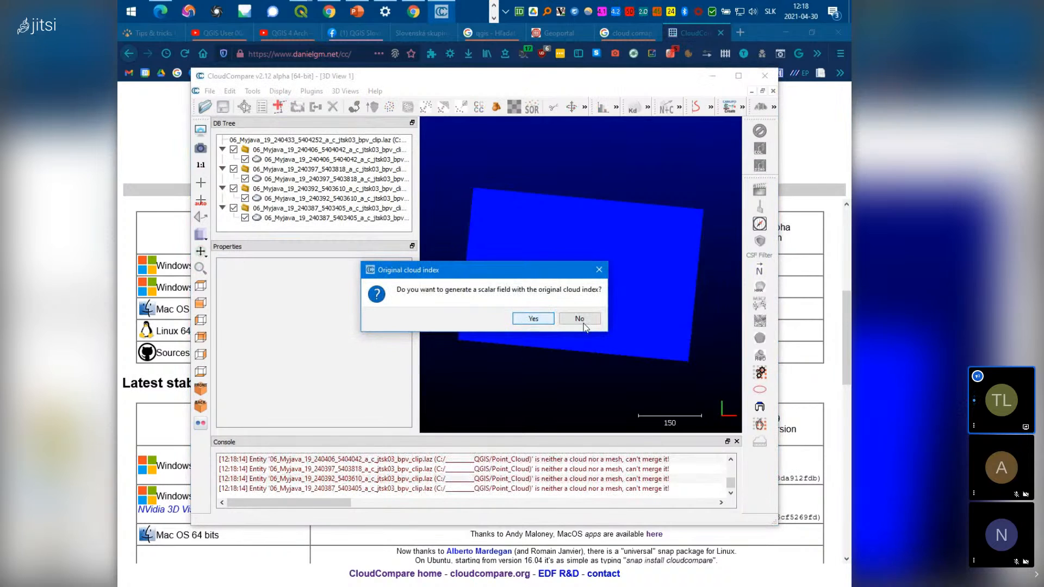
click(540, 323)
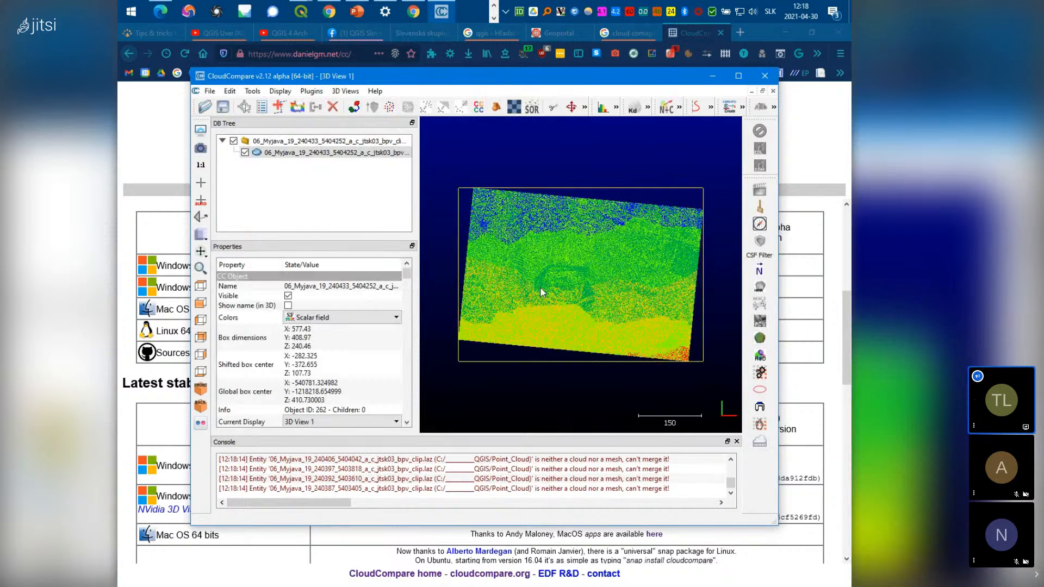
Maximize CloudCompare, orbit the 9,448,518-point merged cloud to an oblique view, and select it
click(739, 76)
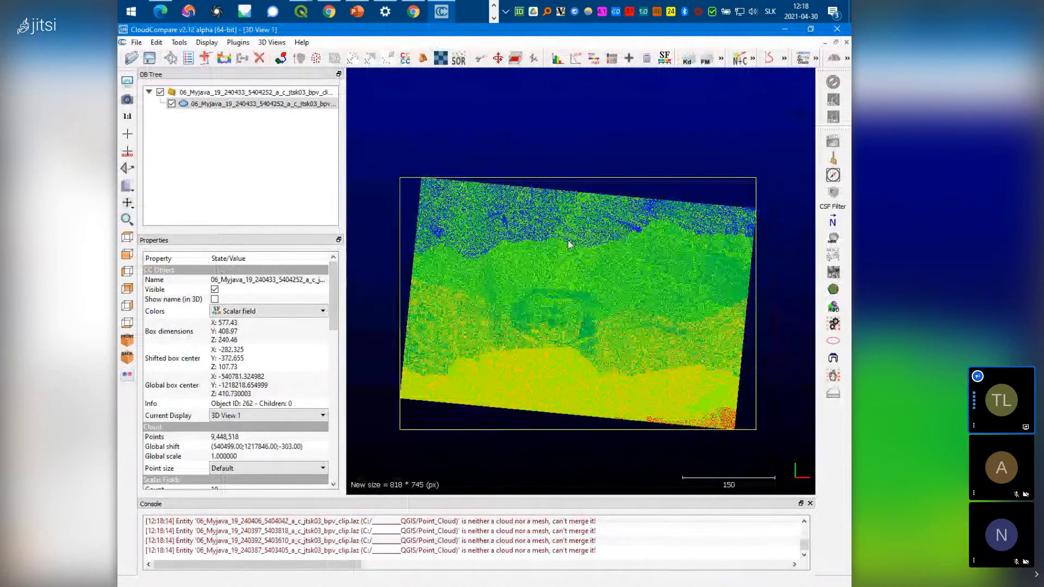
scroll(567, 240, down, 1)
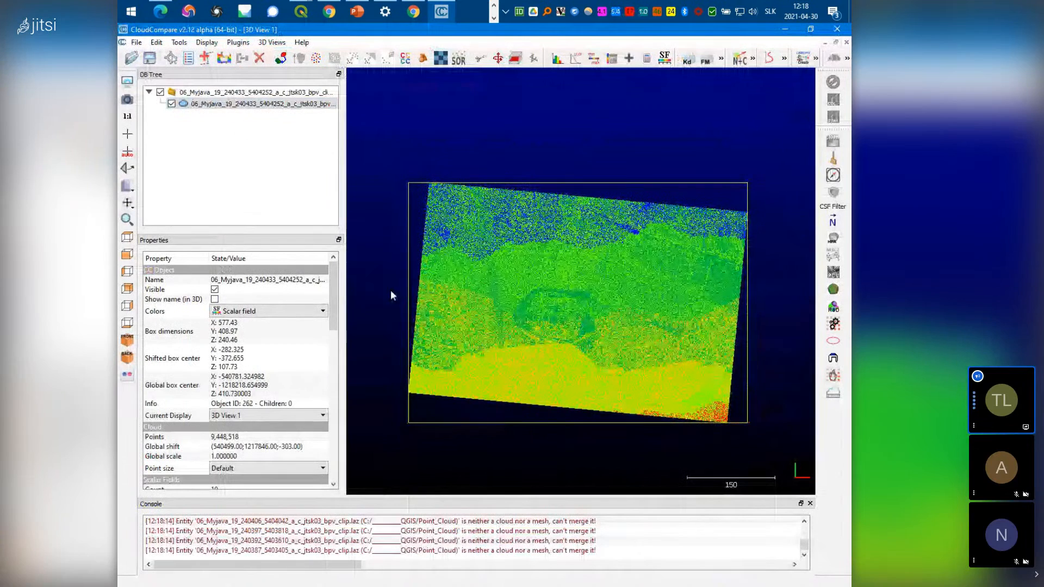
drag(518, 385, 520, 403)
drag(585, 264, 576, 230)
drag(582, 174, 517, 298)
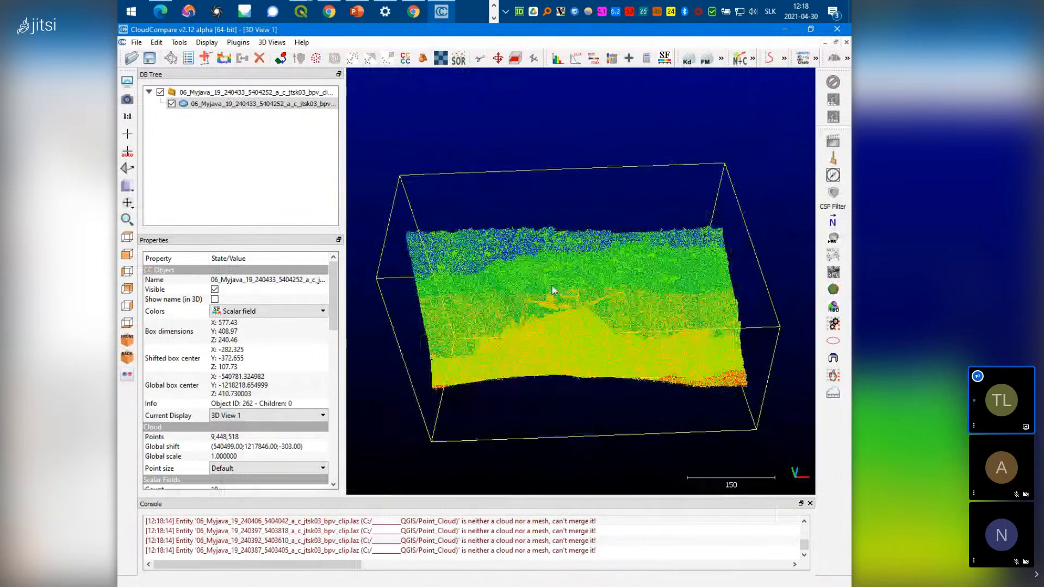
scroll(553, 290, up, 6)
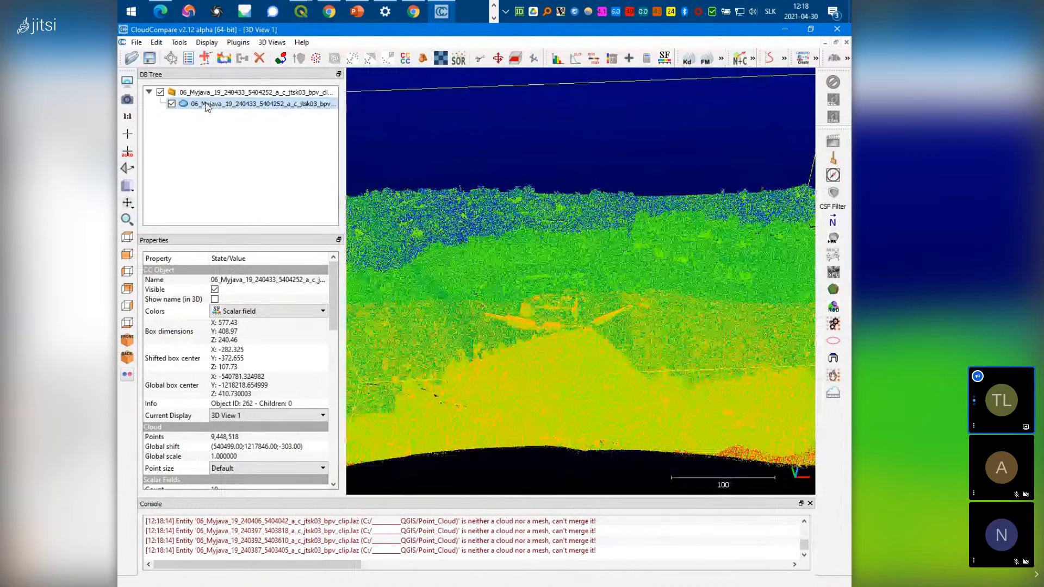
click(223, 111)
click(136, 42)
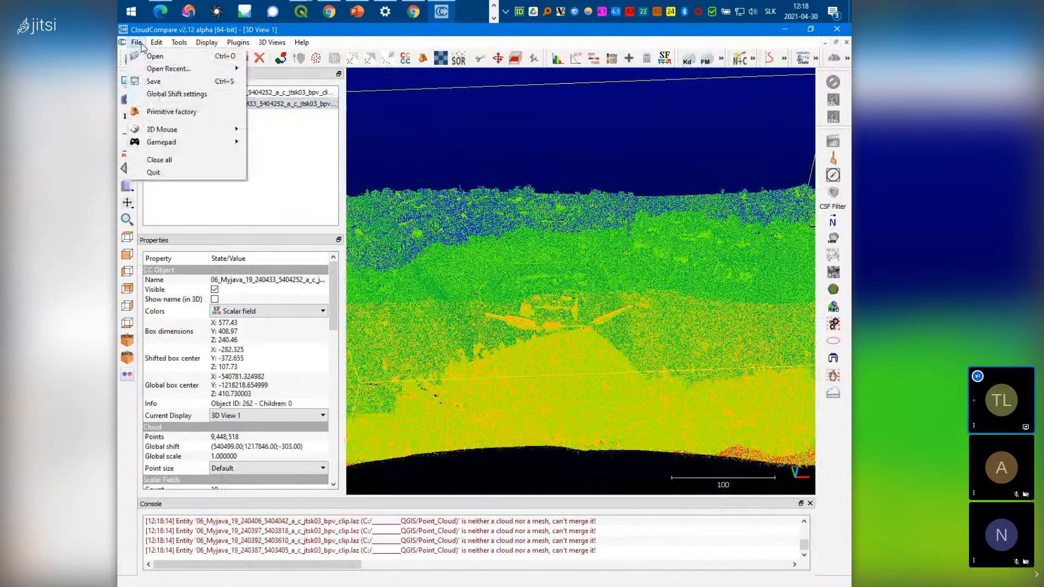
Start saving the merged cloud and choose the plain LAS cloud format
click(159, 84)
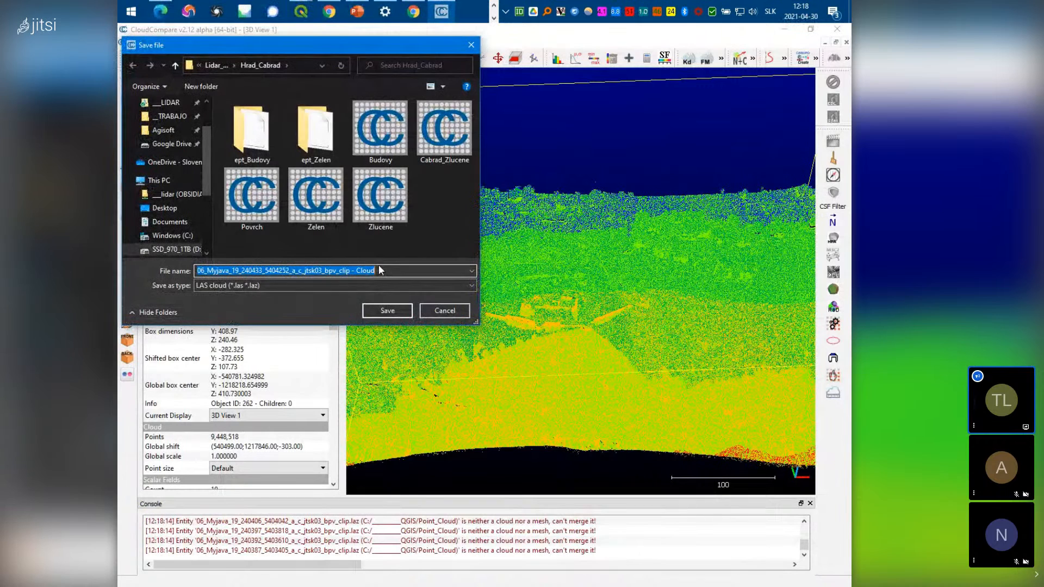
click(371, 286)
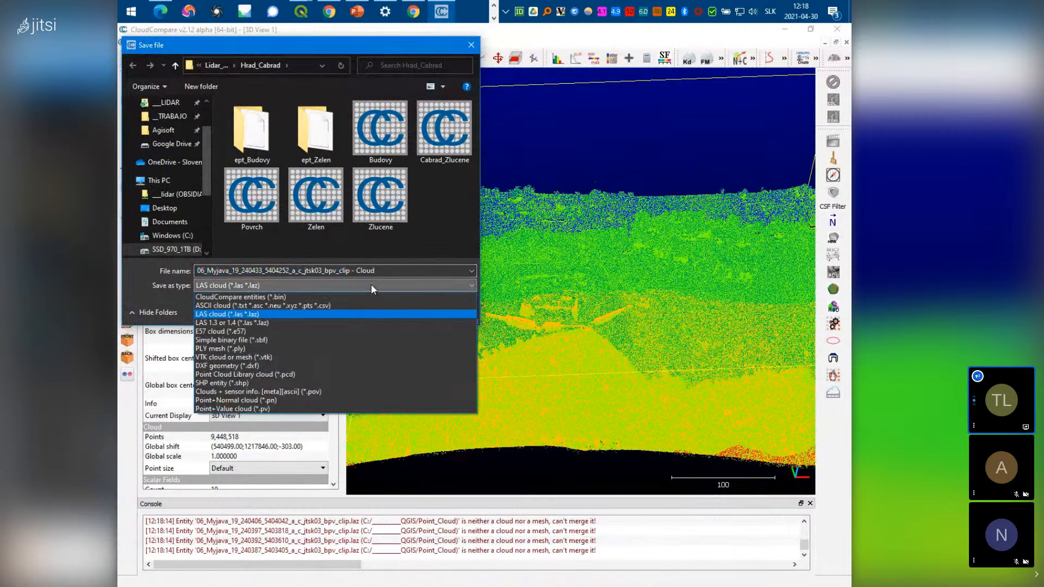
click(254, 323)
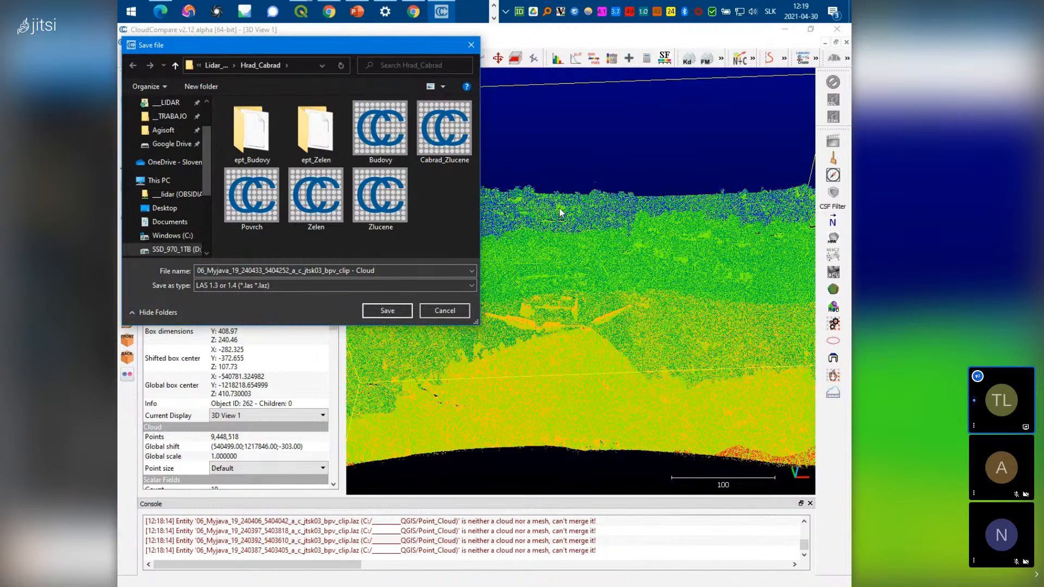
click(267, 287)
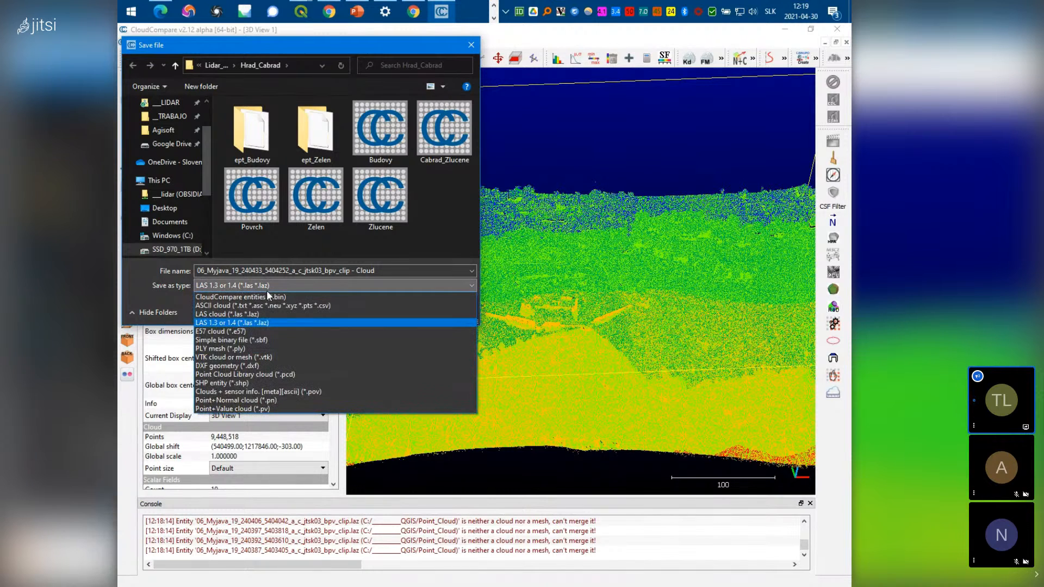
click(226, 315)
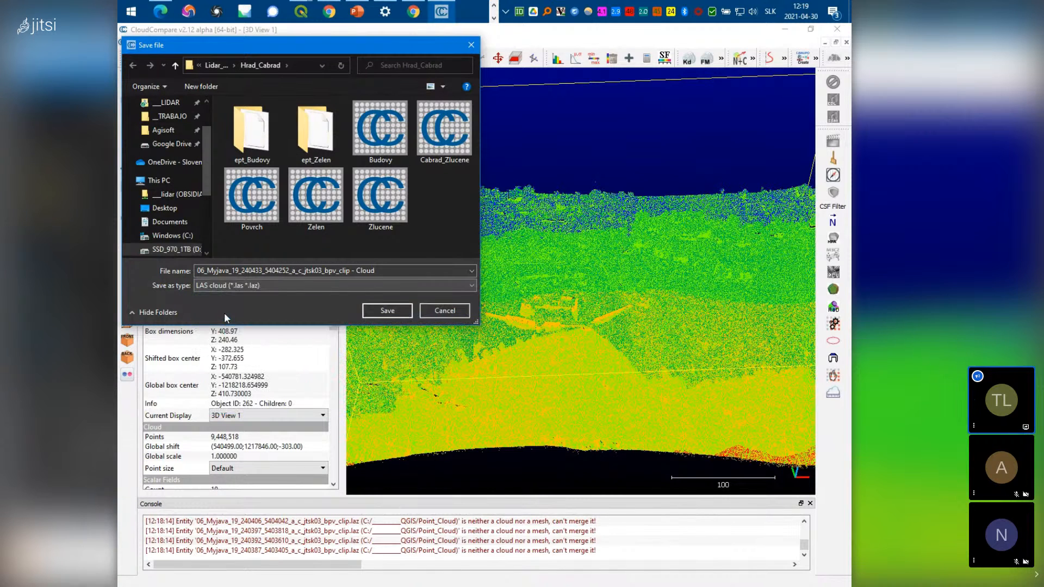
Save it as PC_Merged.las in C:\________QGIS\Point_Cloud at the original 0.01 resolution
click(213, 65)
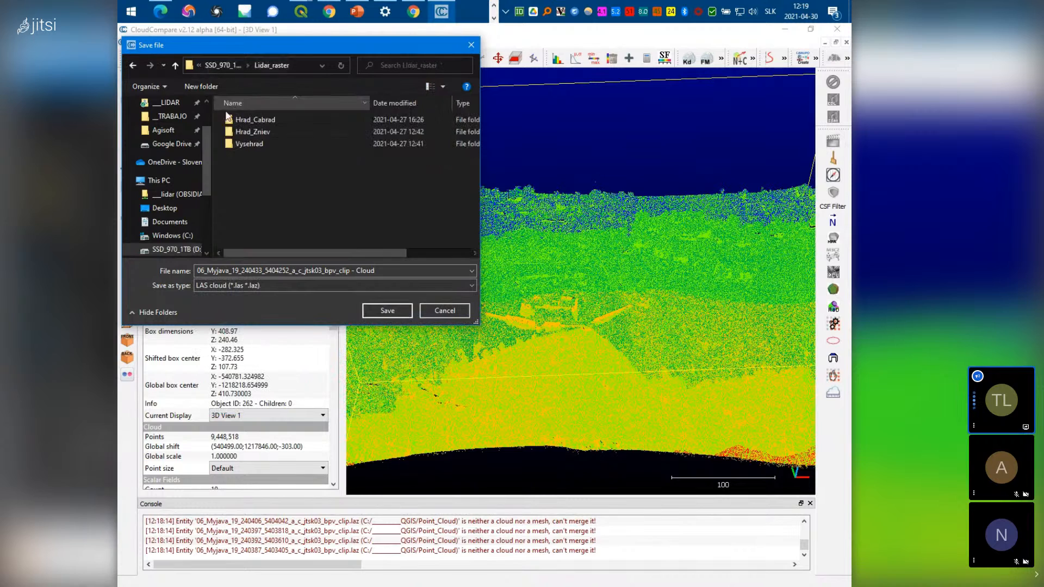
click(171, 236)
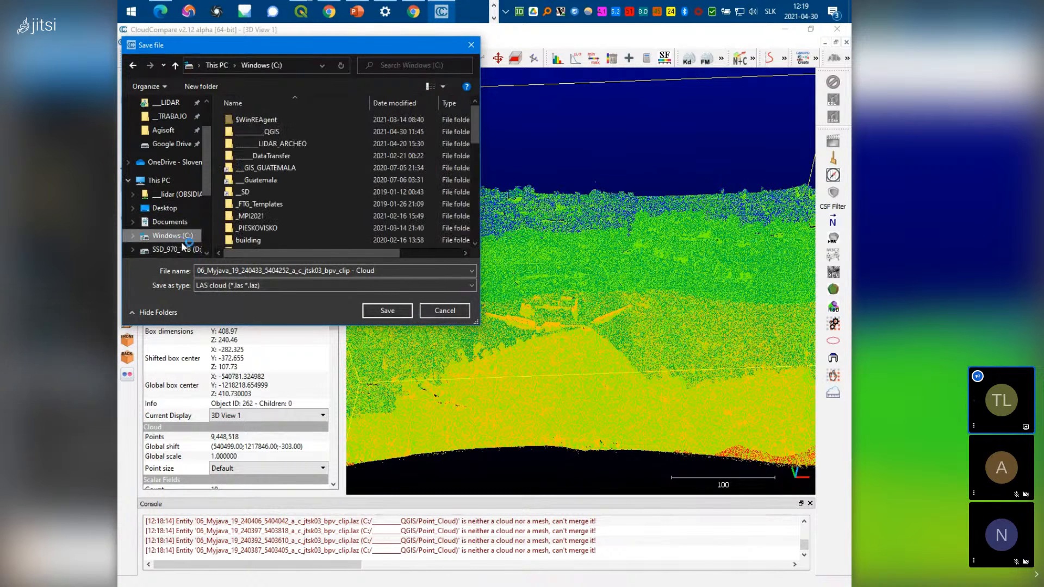
double_click(274, 132)
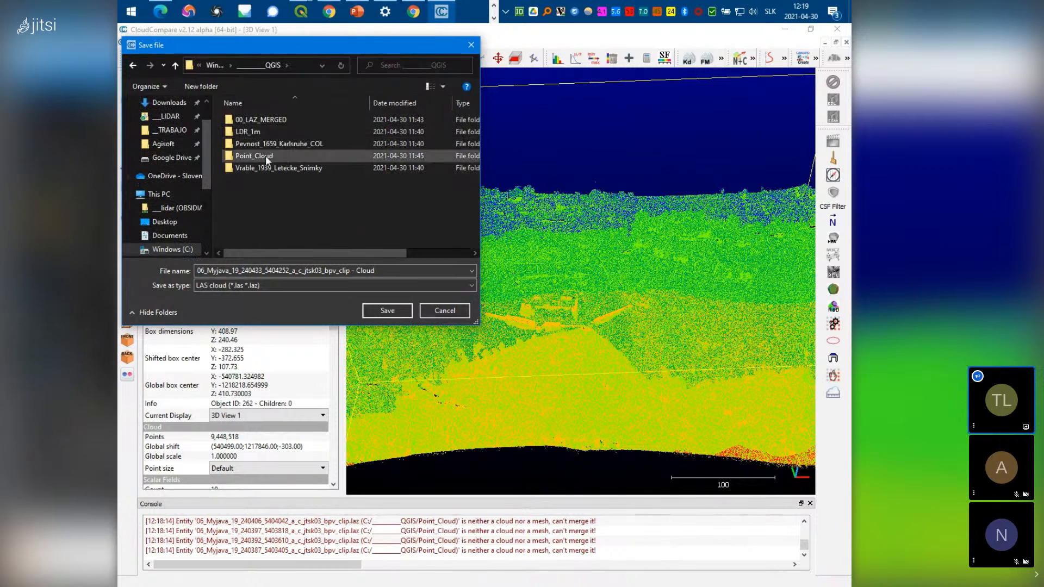
double_click(266, 156)
click(389, 270)
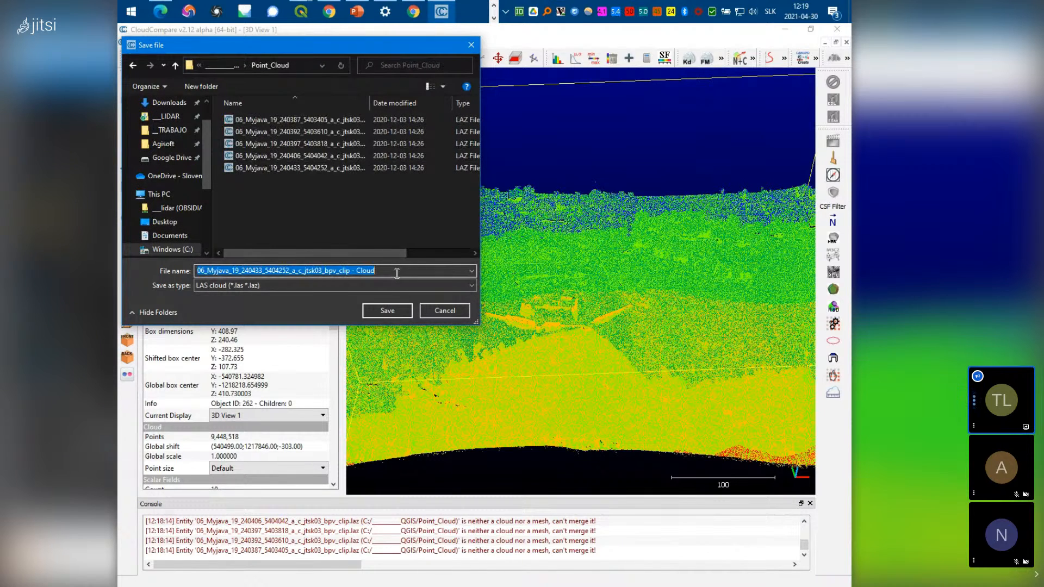
text(PC_Merged)
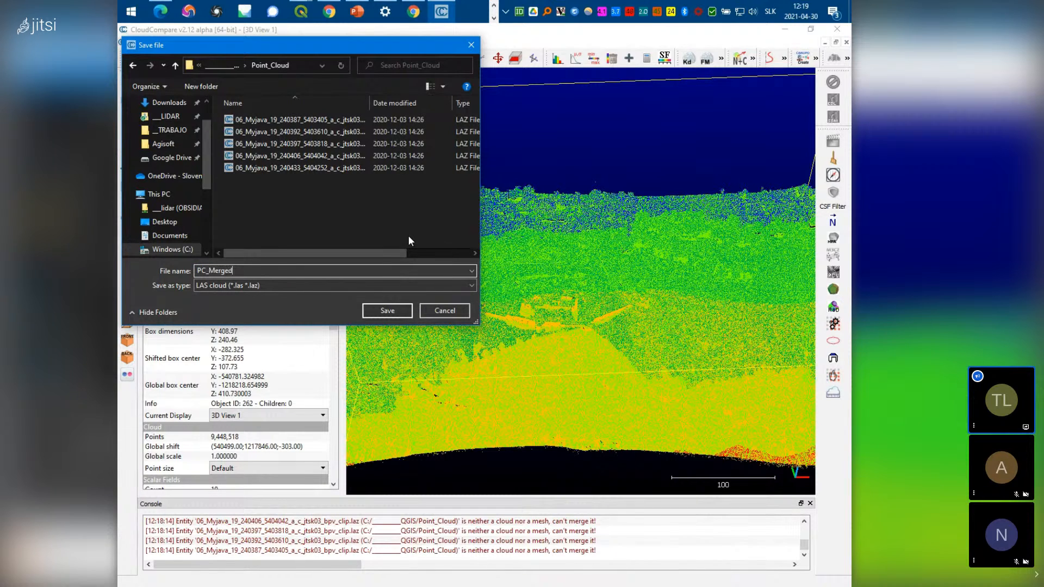
click(387, 311)
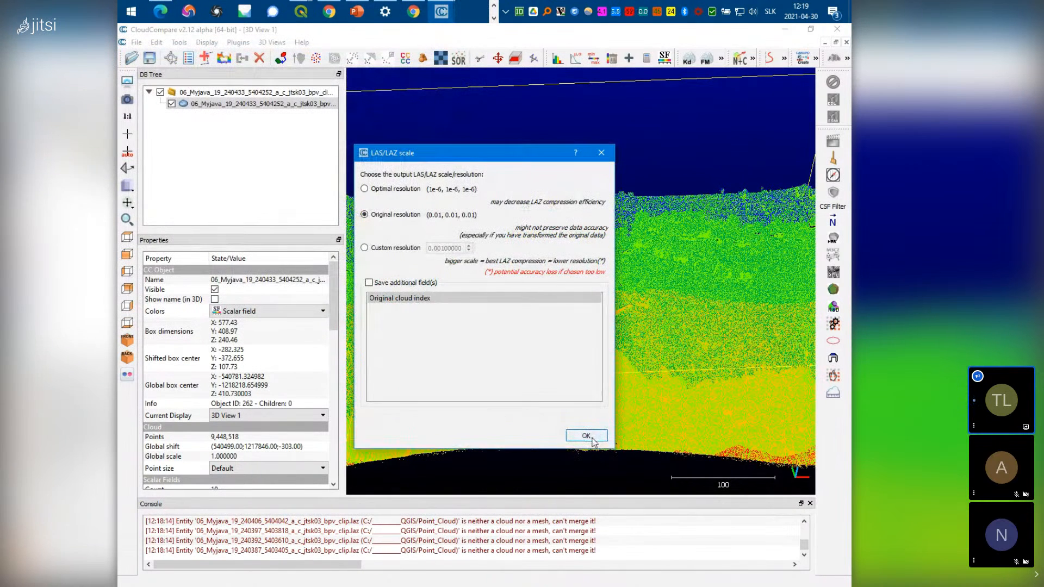
click(592, 438)
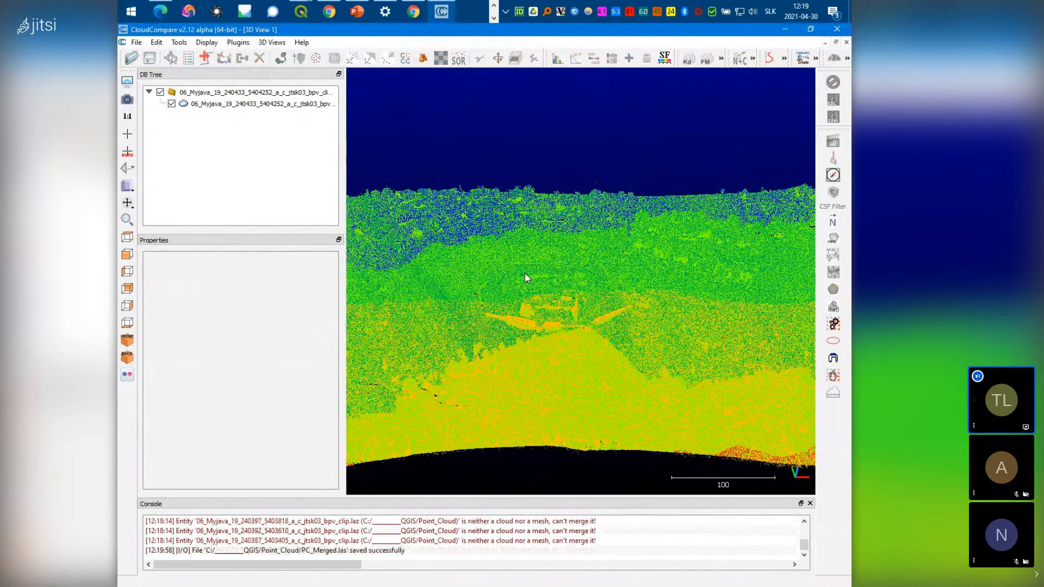
Select the merged cloud and make Classification its active scalar field for colouring
drag(514, 280, 530, 385)
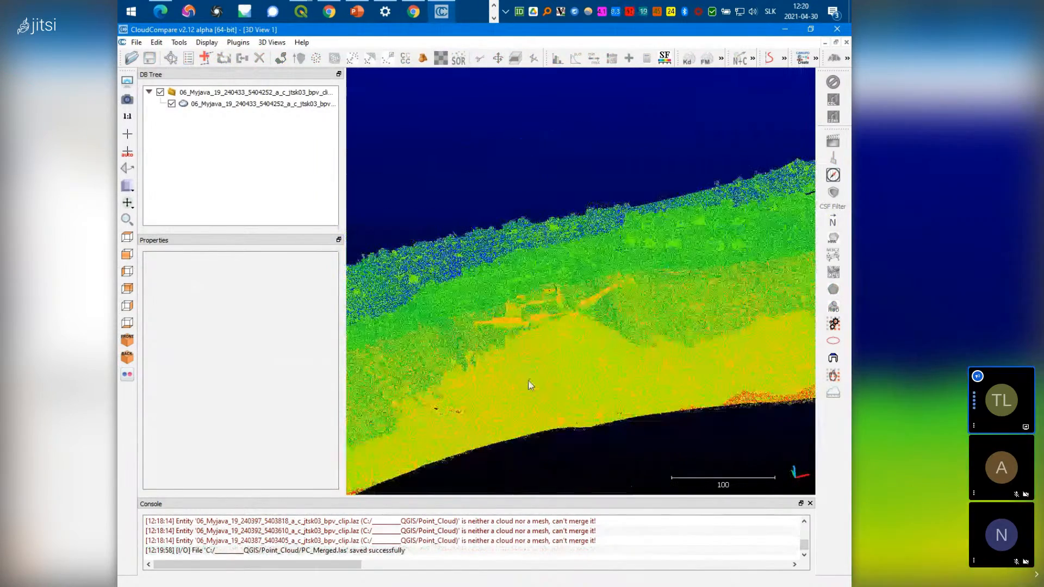
click(256, 103)
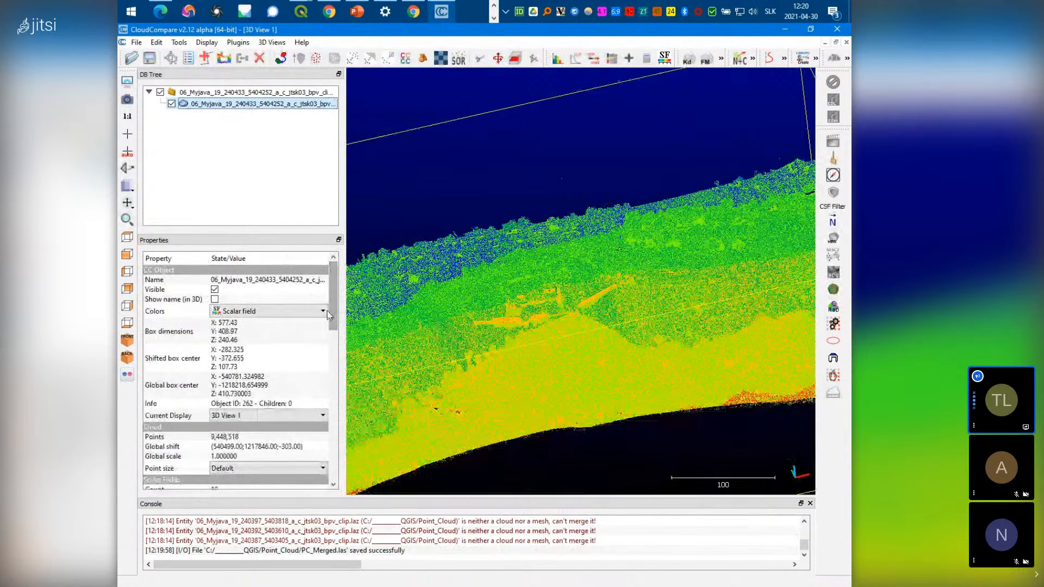
drag(337, 319, 336, 381)
scroll(331, 375, up, 1)
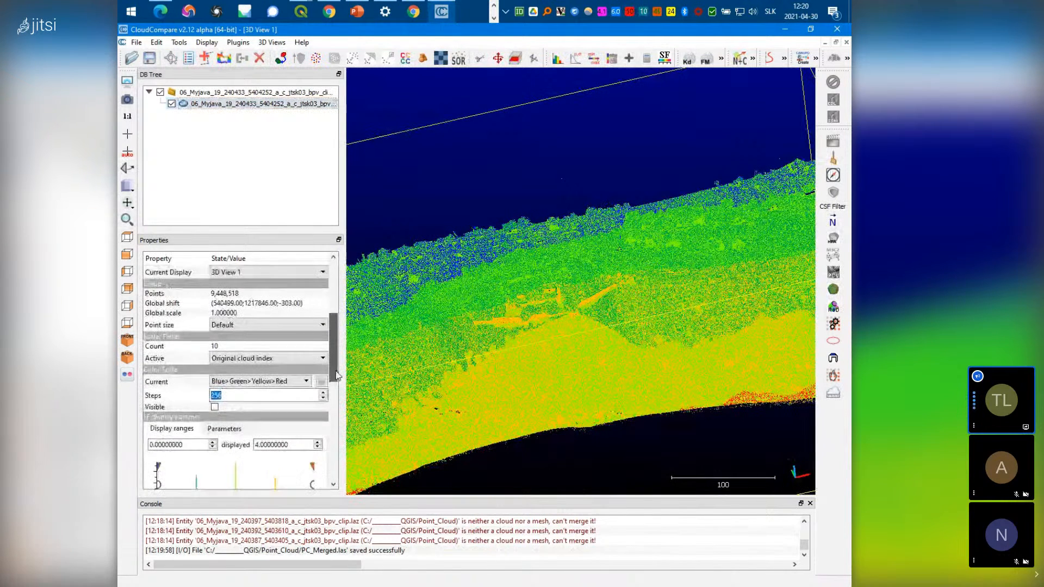
click(292, 359)
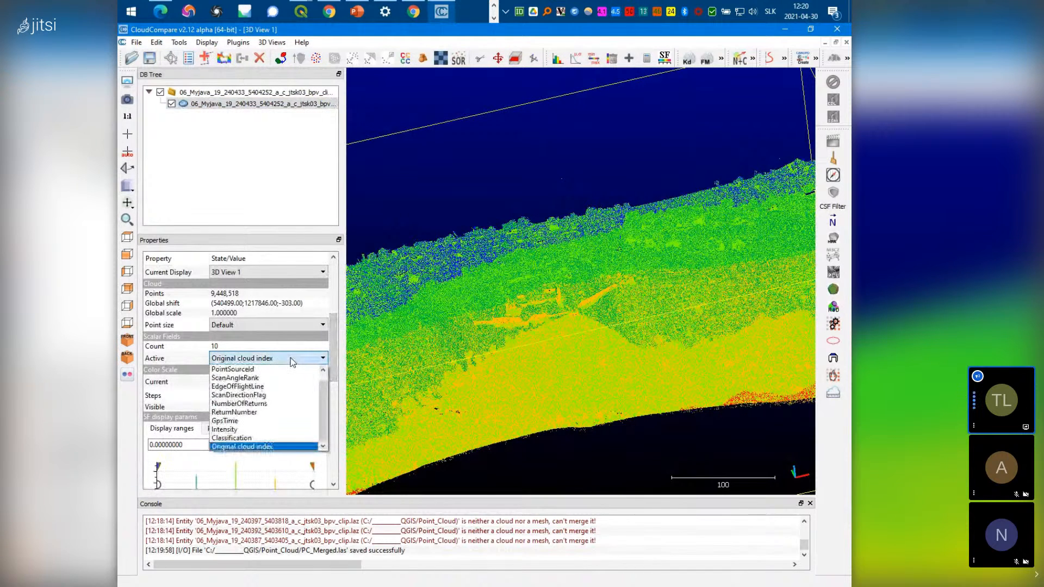
click(259, 438)
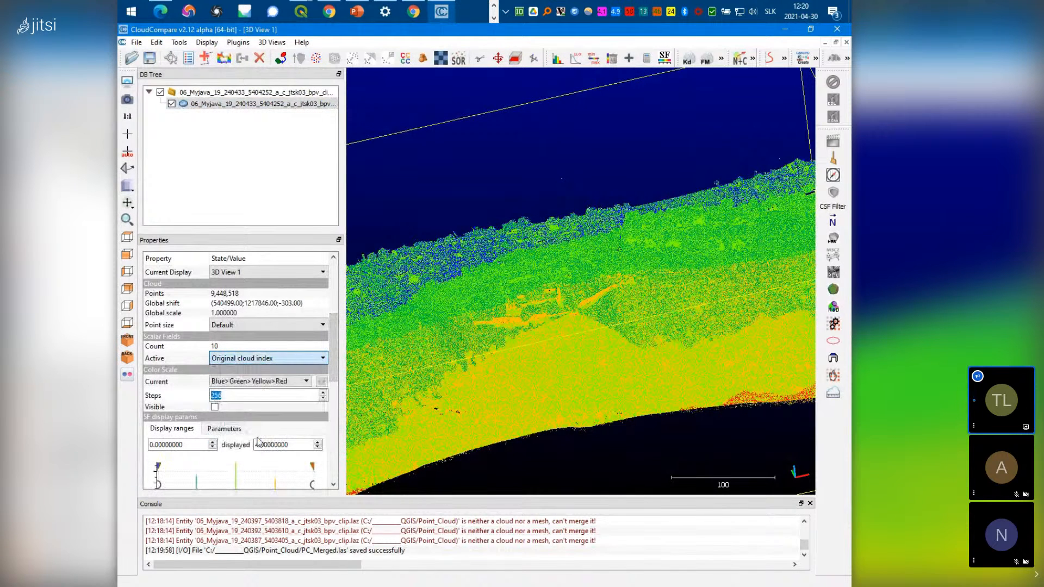
Switch the Classification colour scale to Topo landserf and orbit to inspect the result
drag(451, 289, 569, 366)
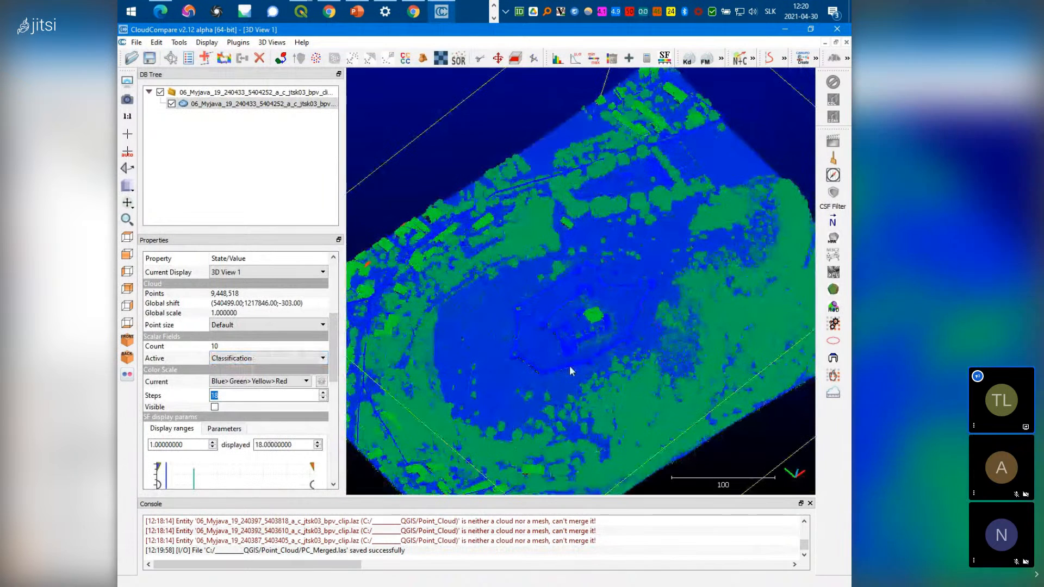
click(260, 382)
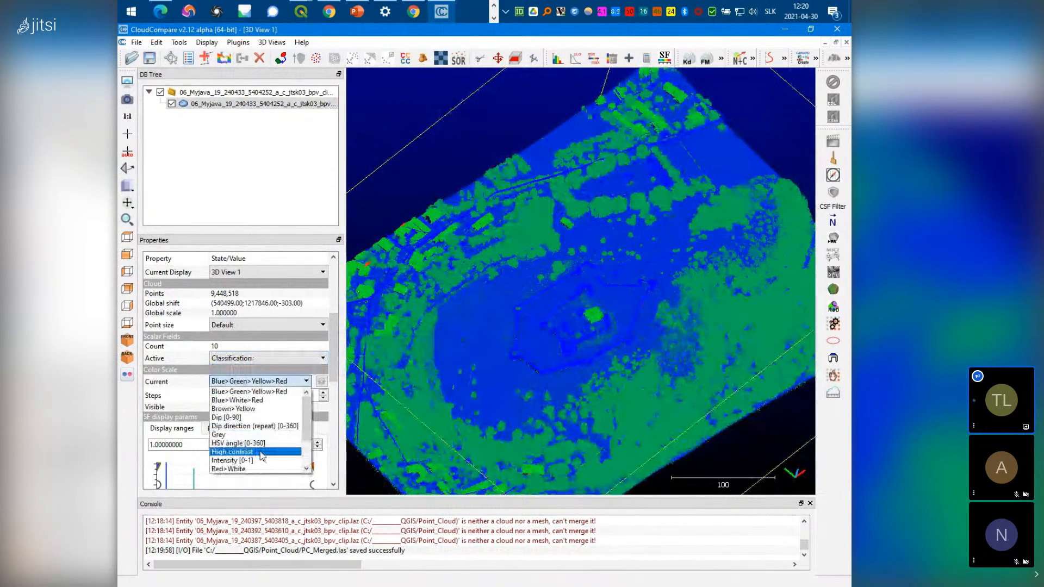
scroll(263, 440, down, 2)
click(232, 443)
drag(473, 348, 602, 331)
scroll(551, 355, up, 4)
scroll(522, 348, down, 6)
drag(618, 236, 557, 231)
scroll(557, 229, up, 1)
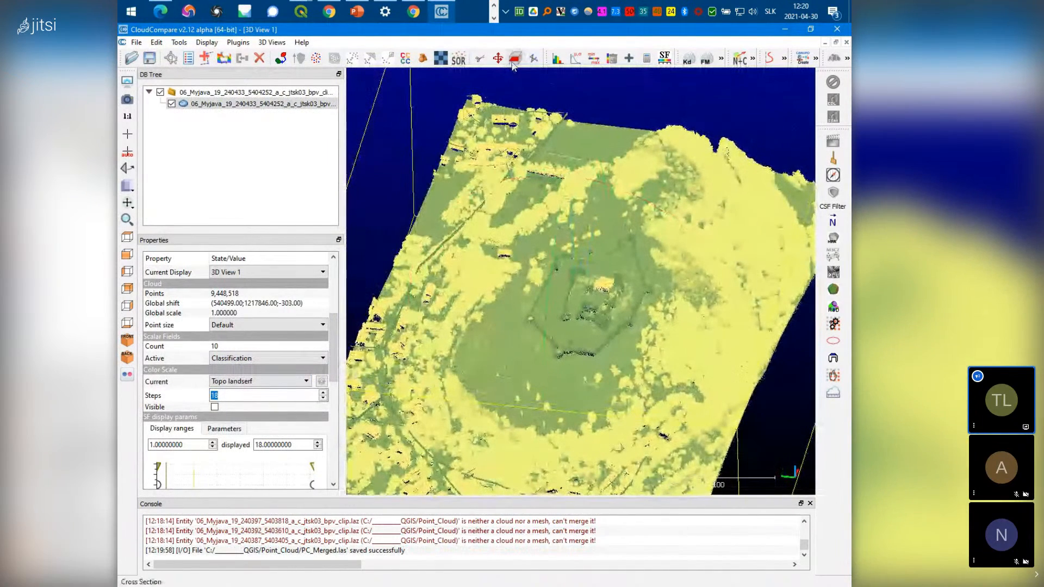
Cut a cross-section through the cloud, narrowing the box along X to about 65.78
click(515, 59)
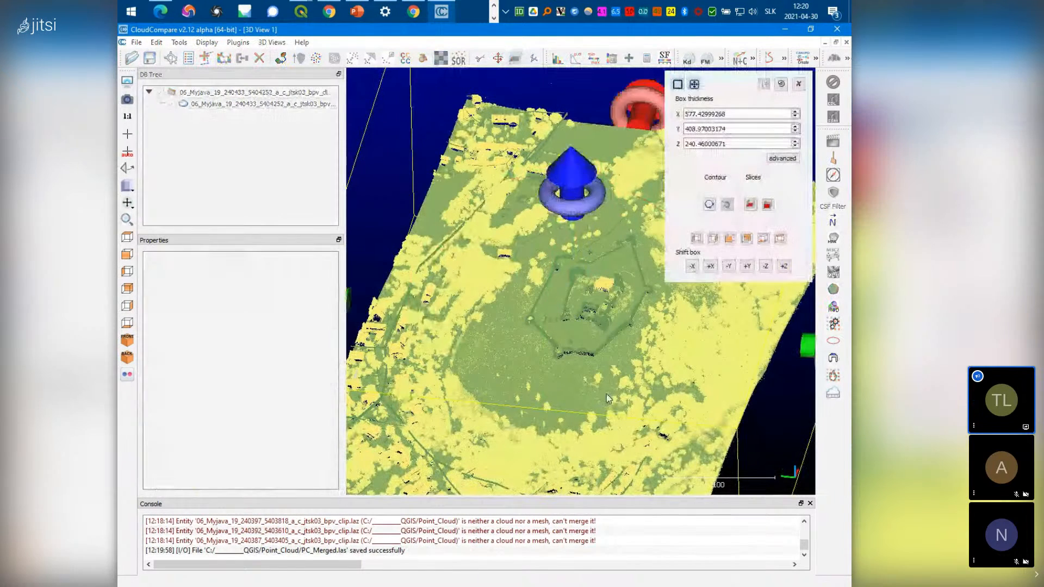
drag(532, 374, 543, 439)
drag(619, 366, 489, 360)
drag(352, 347, 448, 345)
drag(808, 473, 432, 193)
drag(710, 359, 522, 299)
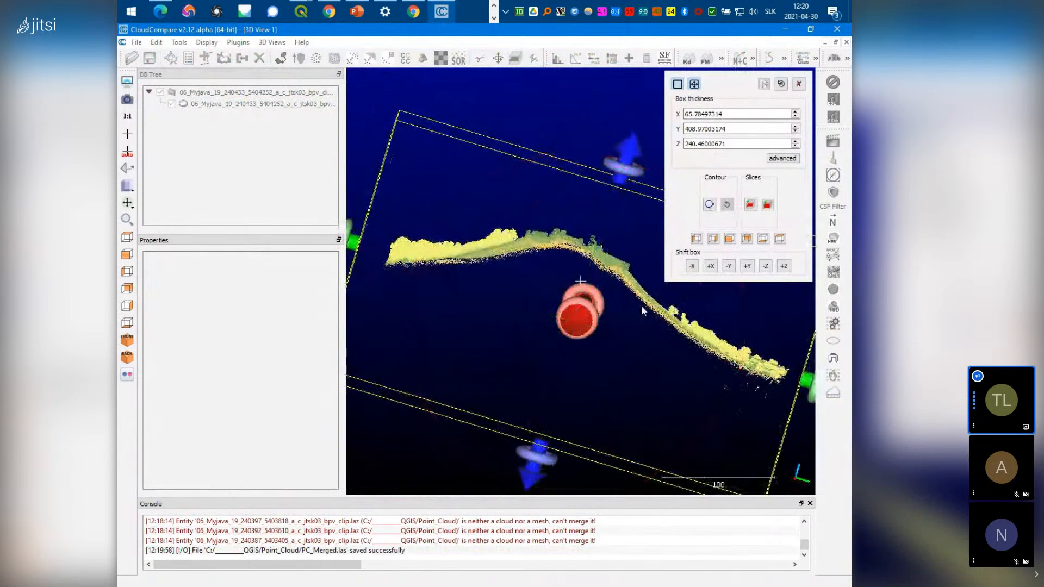
scroll(643, 304, up, 2)
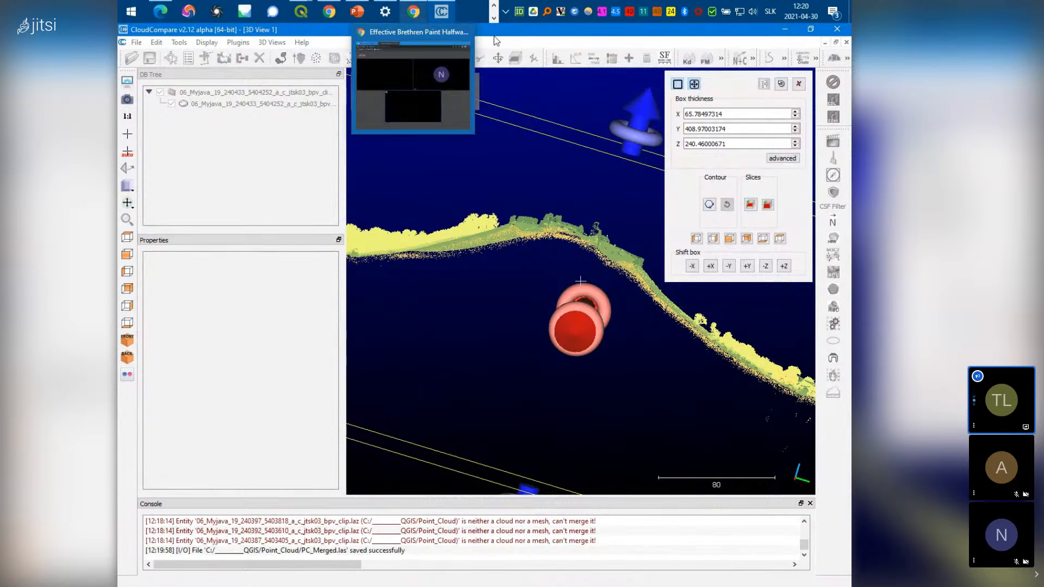
Bring up the QGIS 4 Arch LiDAR to DEM YouTube tutorial in Firefox
click(493, 19)
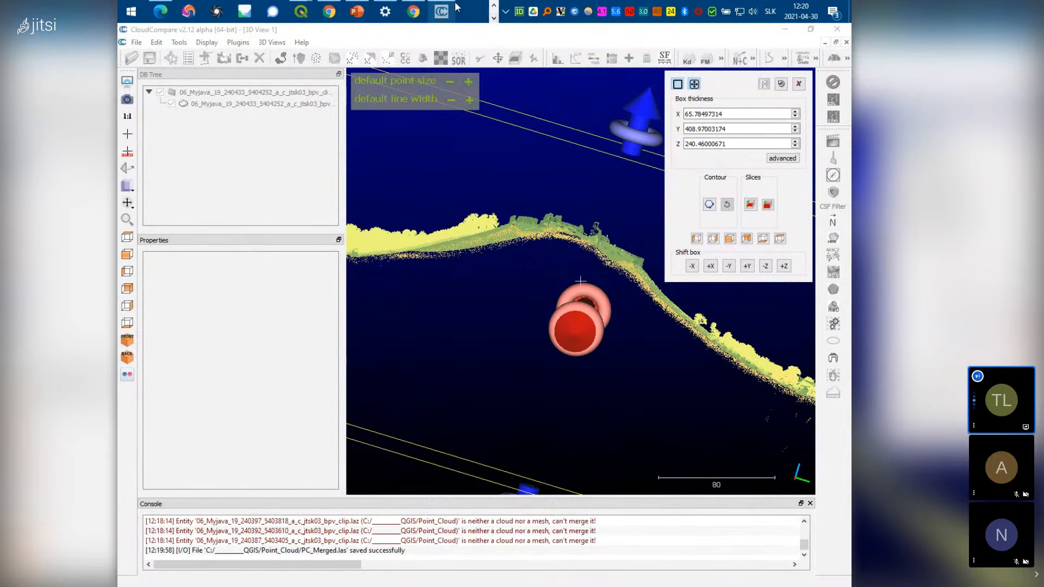
click(494, 18)
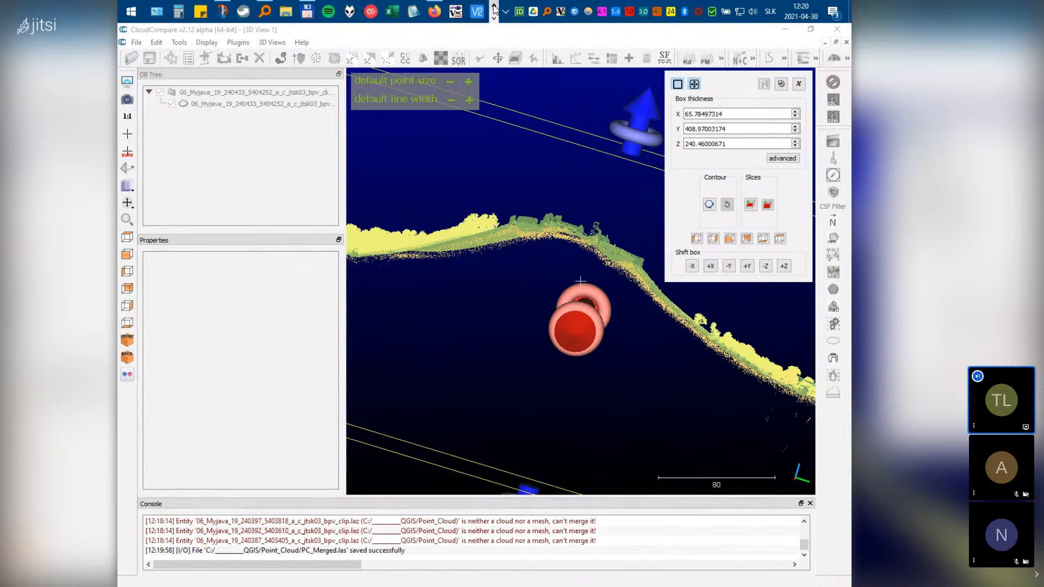
click(434, 17)
click(291, 34)
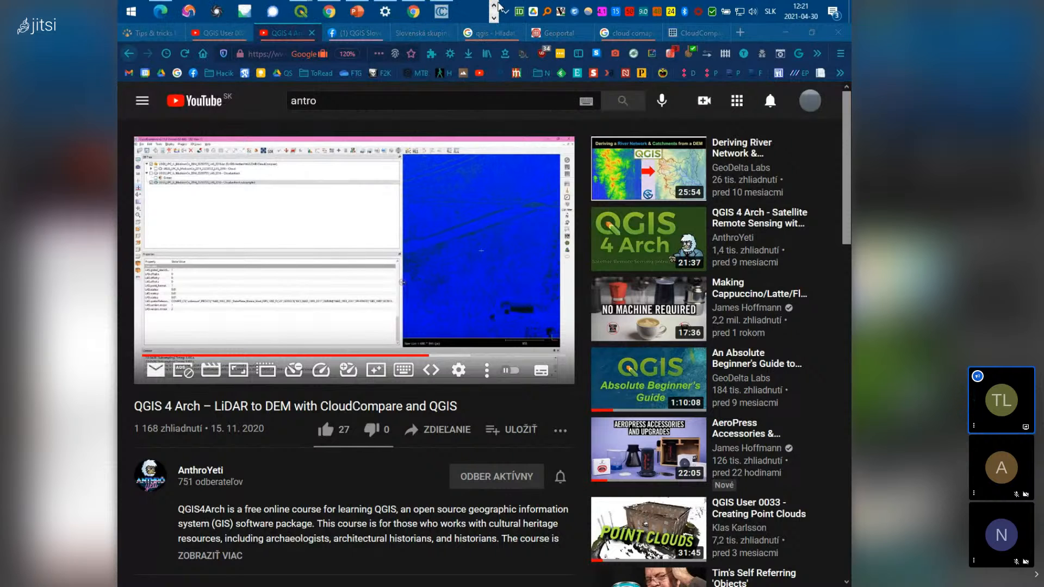
Return to CloudCompare and orbit the 65.78-thick cross-section slice
click(444, 14)
drag(544, 280, 511, 358)
scroll(506, 362, up, 6)
scroll(464, 362, up, 5)
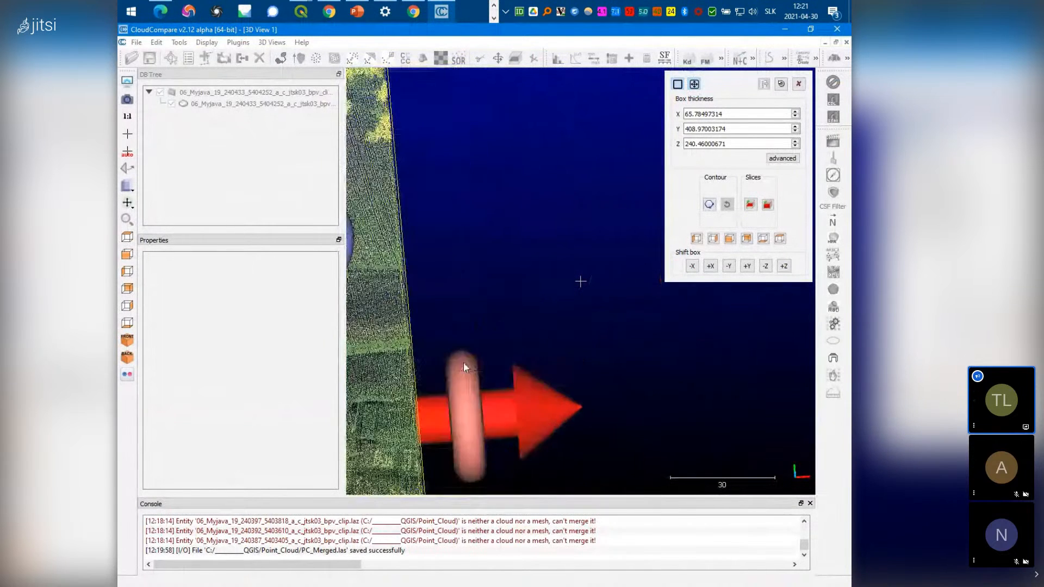
scroll(575, 300, down, 5)
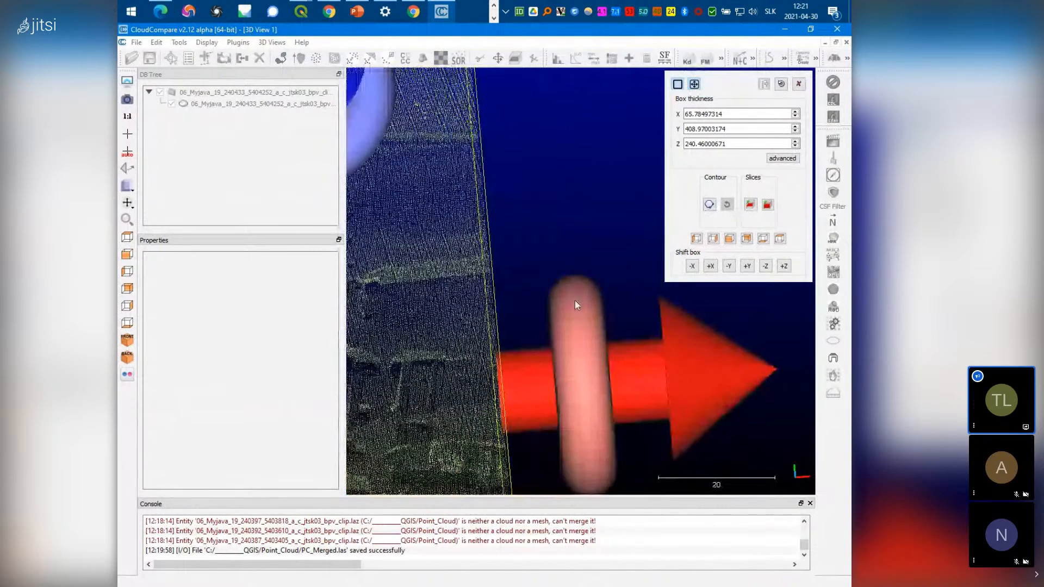
drag(488, 408, 432, 276)
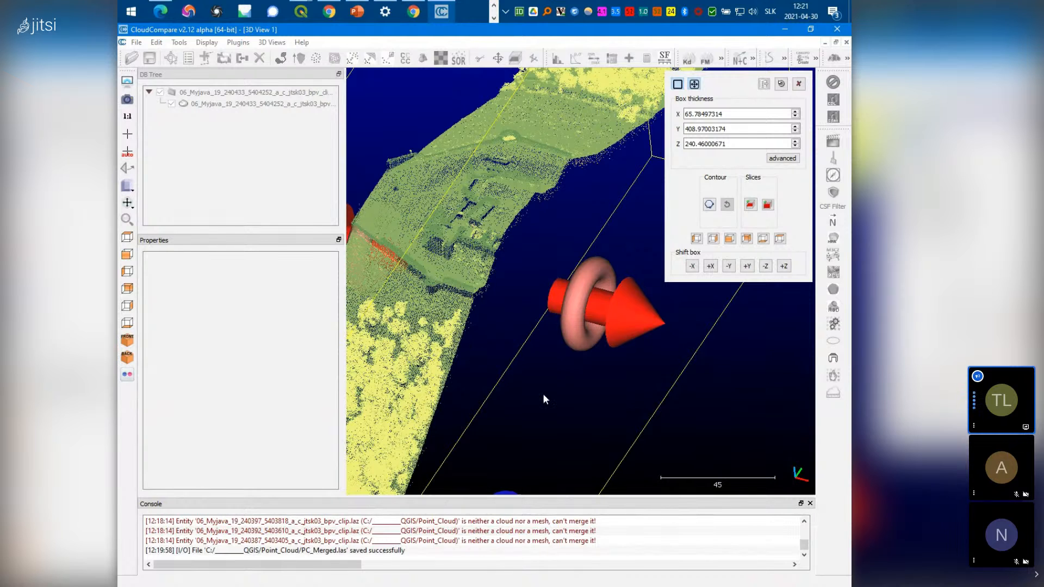
drag(543, 395, 510, 327)
scroll(451, 166, up, 5)
scroll(508, 322, up, 5)
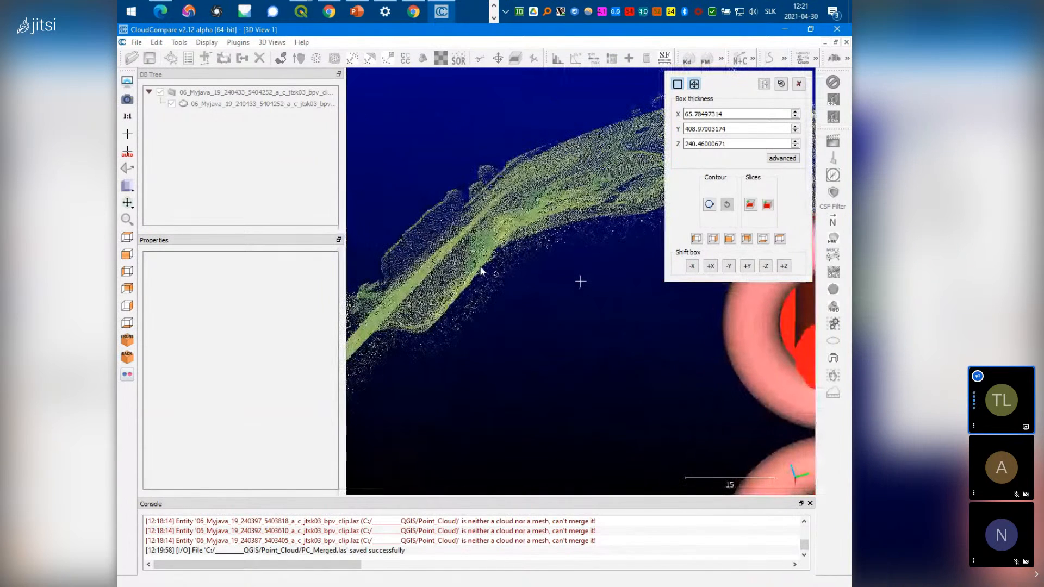
drag(523, 261, 587, 270)
drag(570, 319, 588, 334)
scroll(569, 336, down, 5)
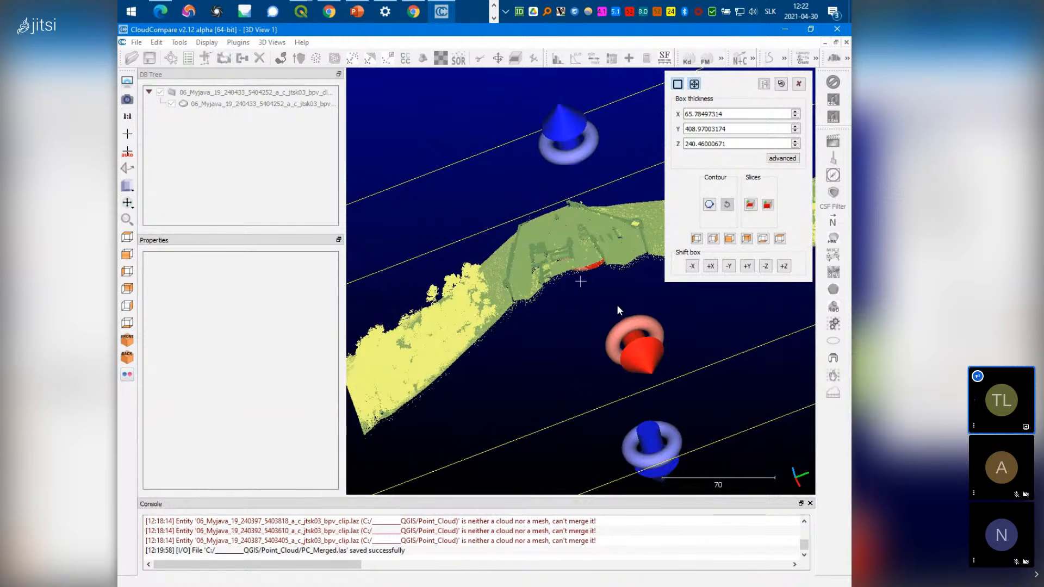
Close the Cross Section tool to show the full 577.43 × 408.97 × 240.46 cloud, then select it
click(800, 85)
mouse_move(605, 438)
mouse_down()
mouse_move(581, 415)
mouse_move(595, 449)
mouse_up()
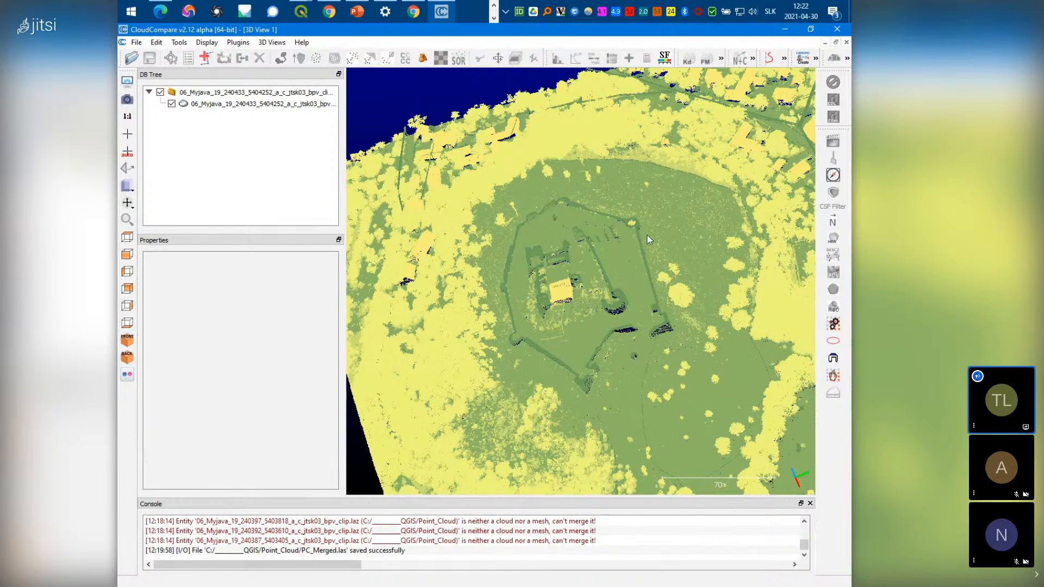
drag(525, 371, 553, 394)
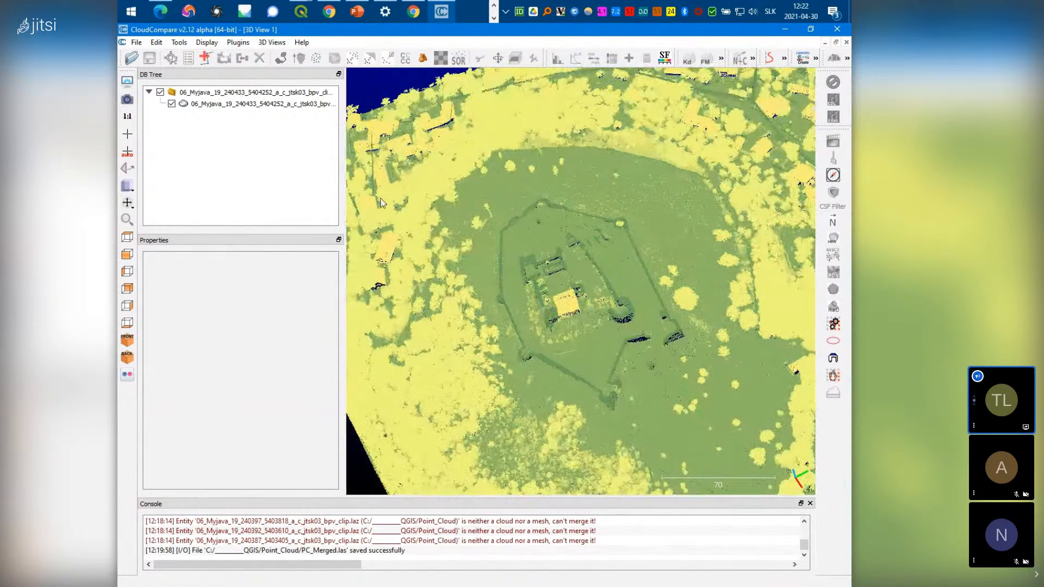
click(231, 104)
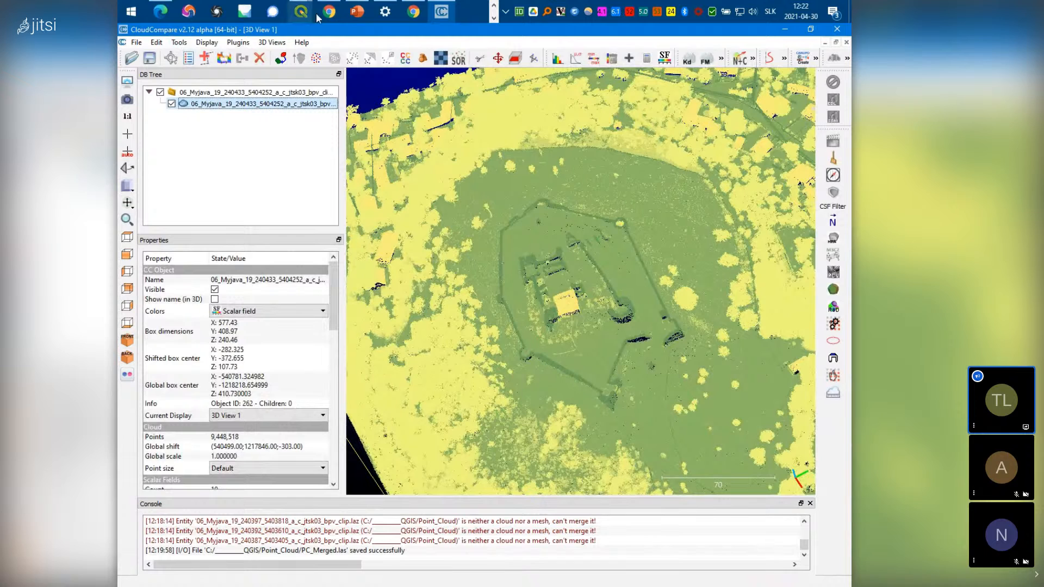
Filter the merged cloud by Classification range 2 to 2 and split it
click(597, 64)
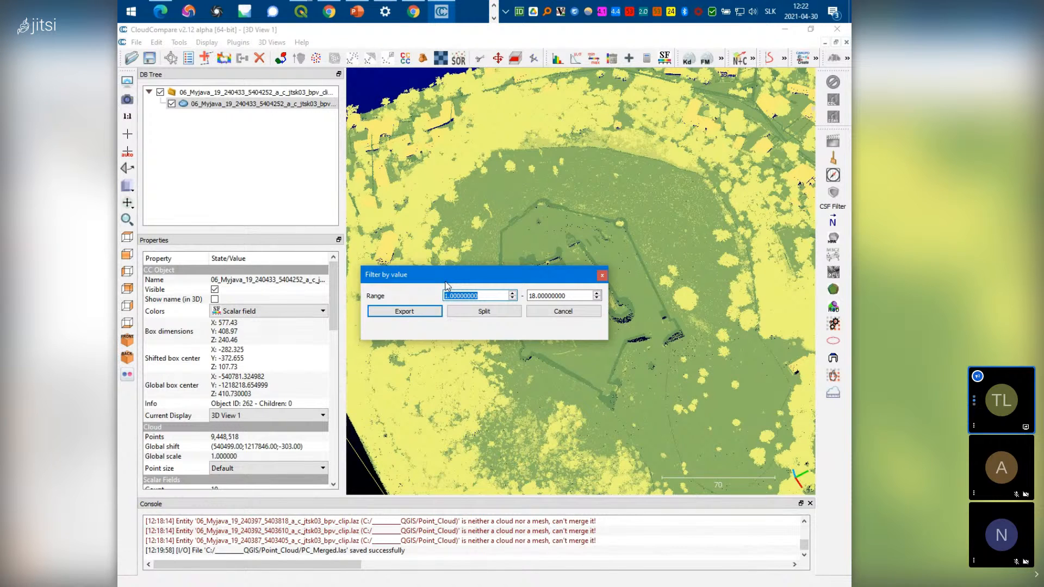
text(2)
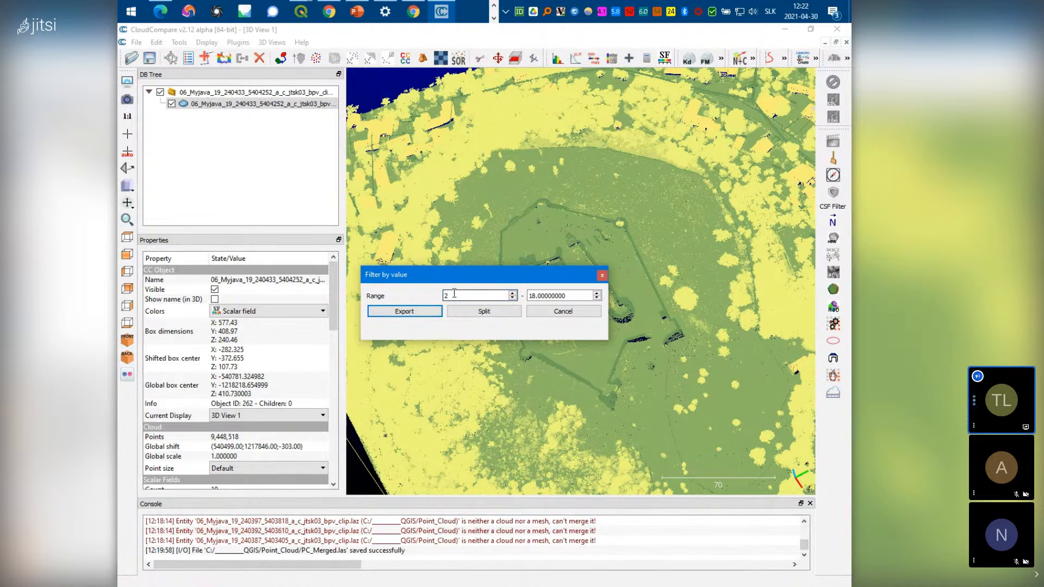
click(566, 295)
double_click(573, 293)
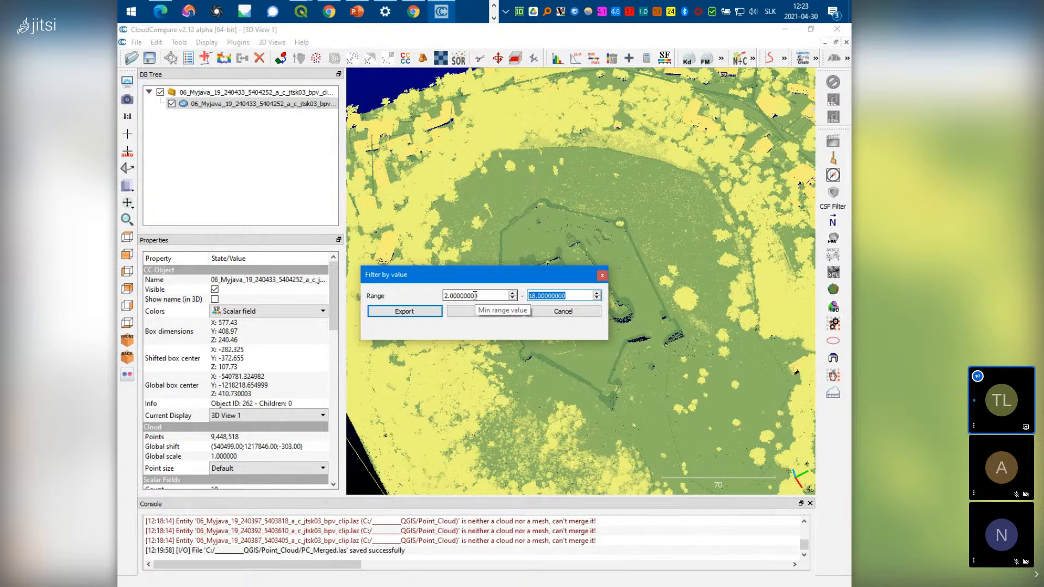
text(2)
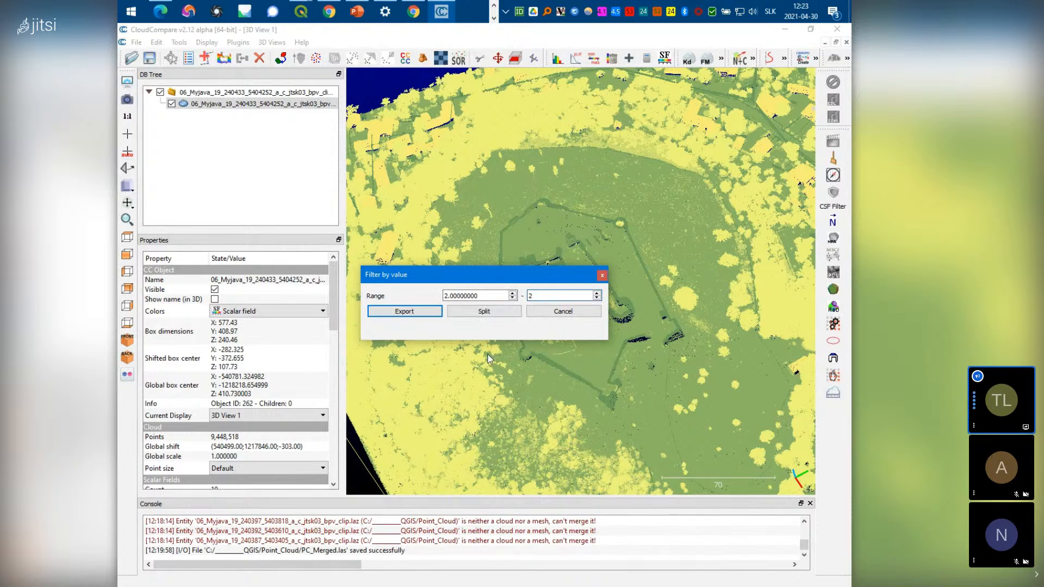
click(495, 312)
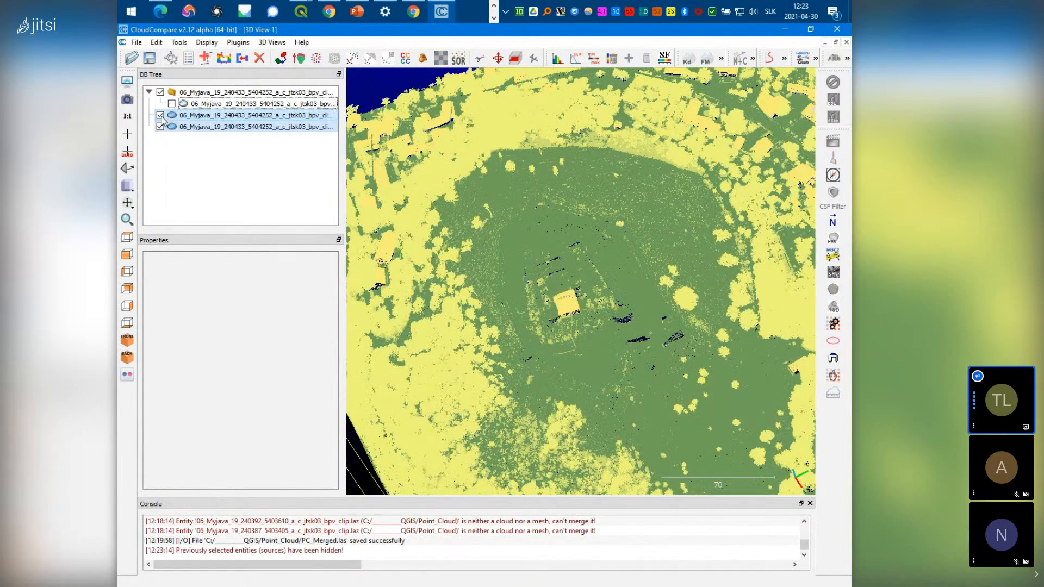
Toggle the split clouds' visibility so only the Classification 2 ground cloud shows
click(160, 115)
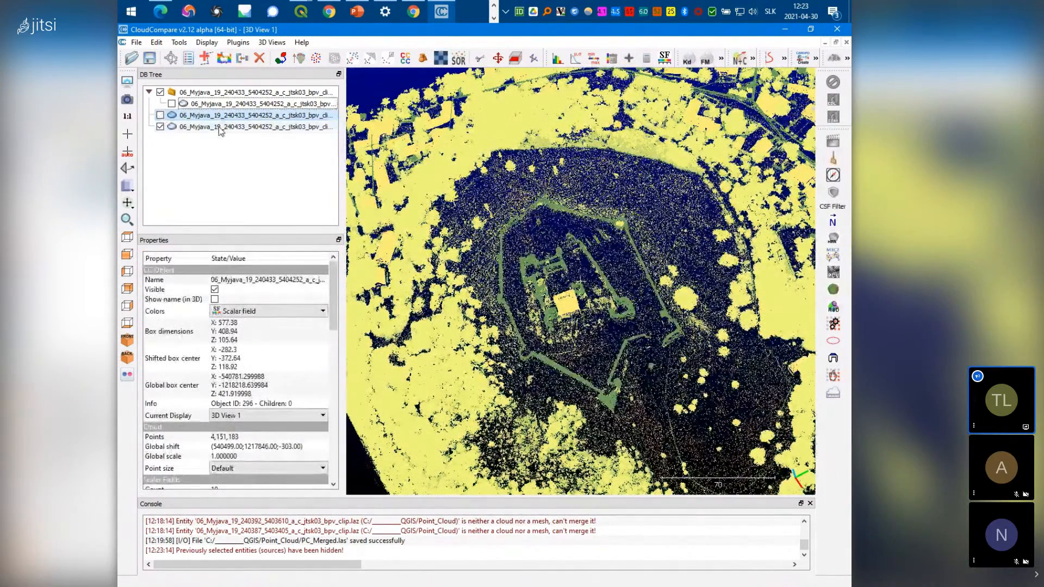
mouse_move(560, 362)
mouse_down()
mouse_move(568, 186)
mouse_move(570, 360)
mouse_move(572, 351)
mouse_up()
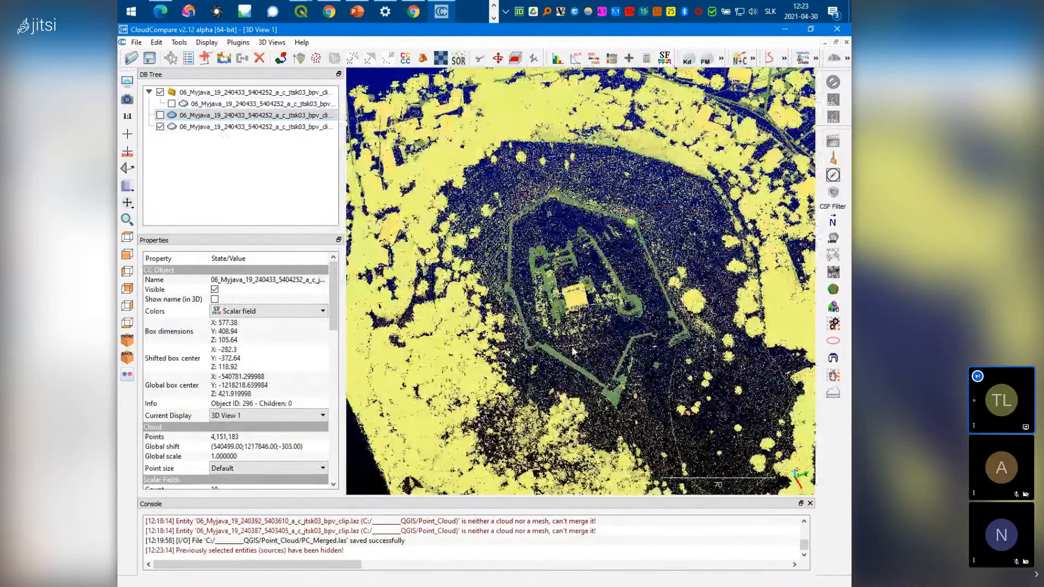
scroll(572, 351, up, 2)
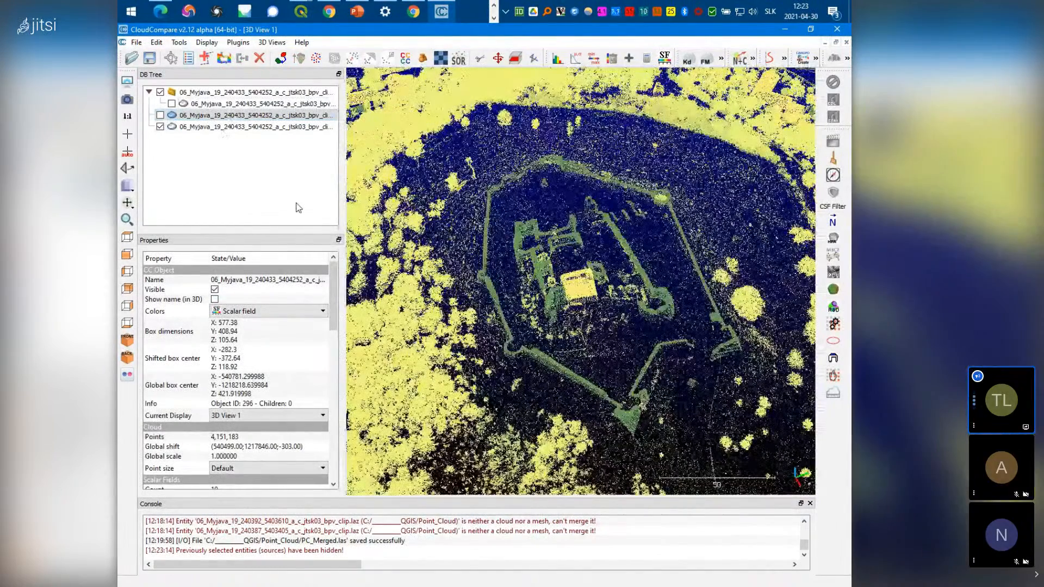
click(160, 115)
click(160, 126)
mouse_move(506, 370)
mouse_down()
mouse_move(510, 222)
mouse_move(491, 250)
mouse_move(525, 361)
mouse_up()
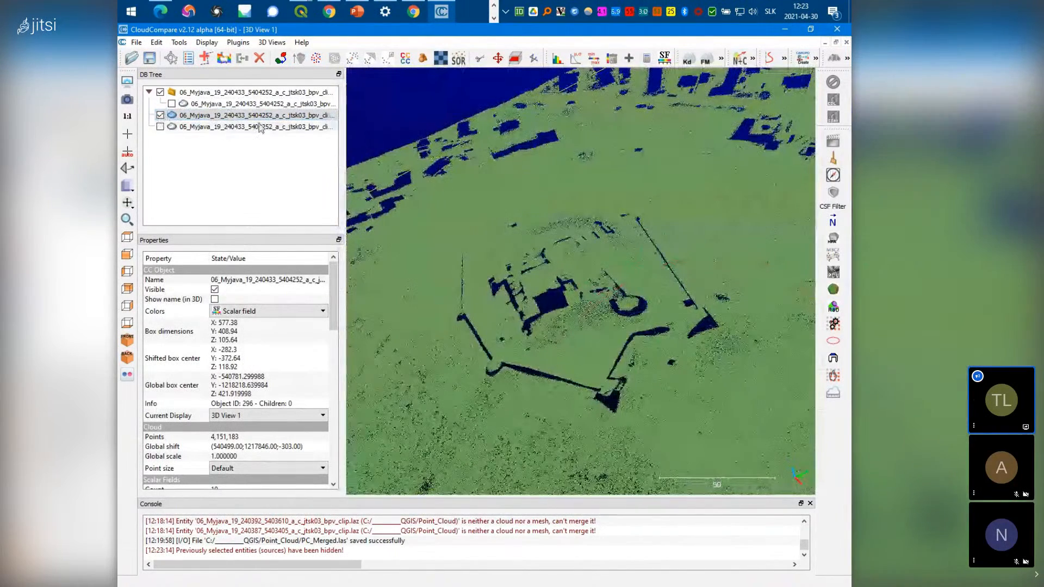
Save the ground cloud as PC_Ground.las with the default LAS options
click(136, 42)
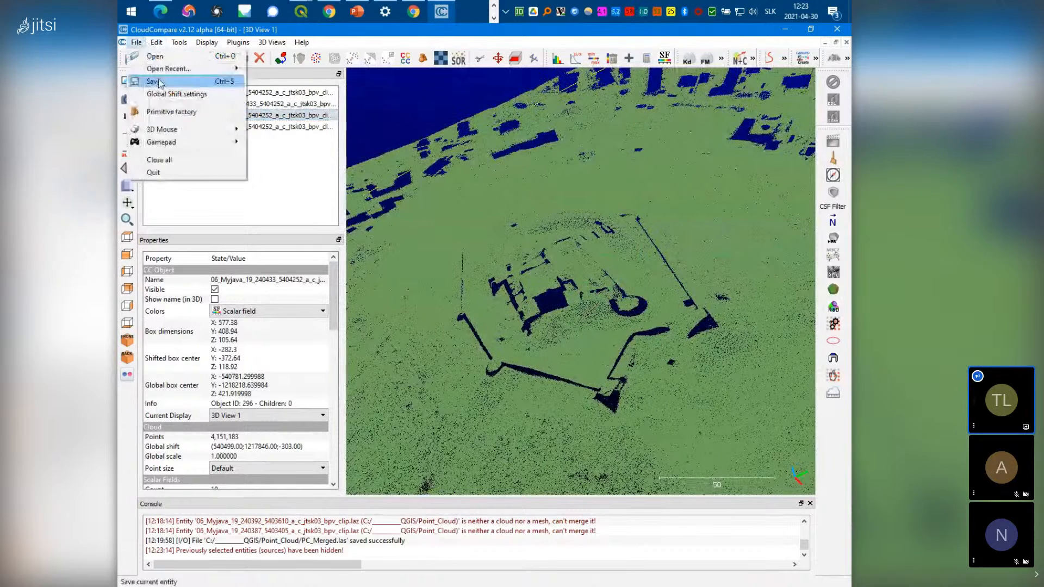
click(166, 92)
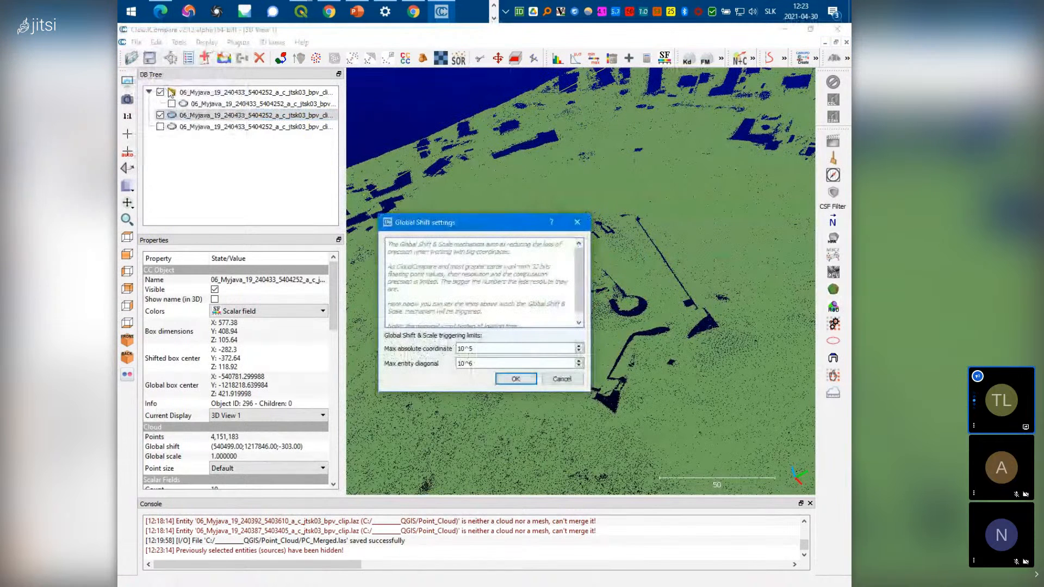
click(547, 380)
click(136, 43)
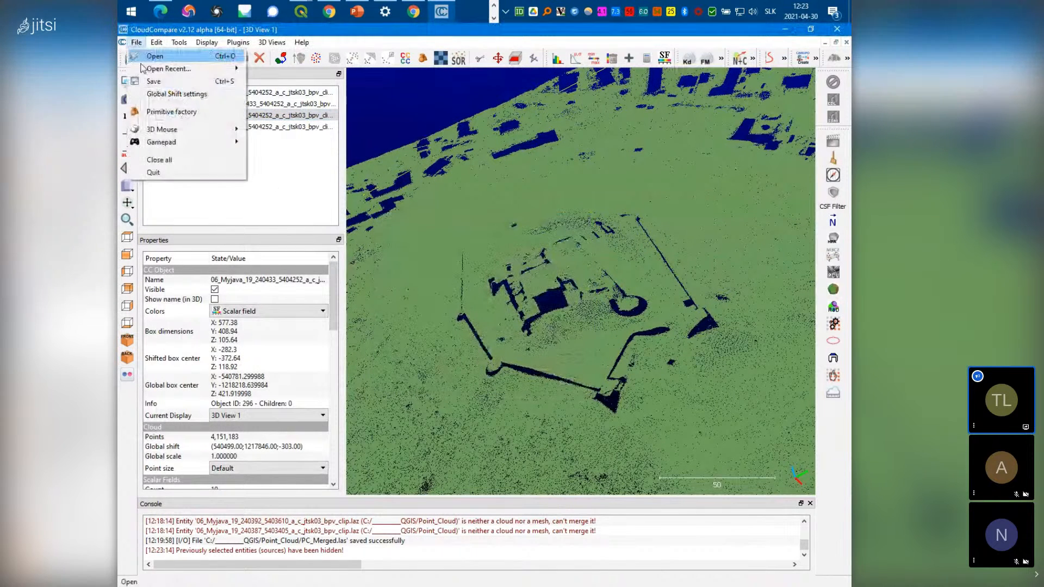
click(155, 82)
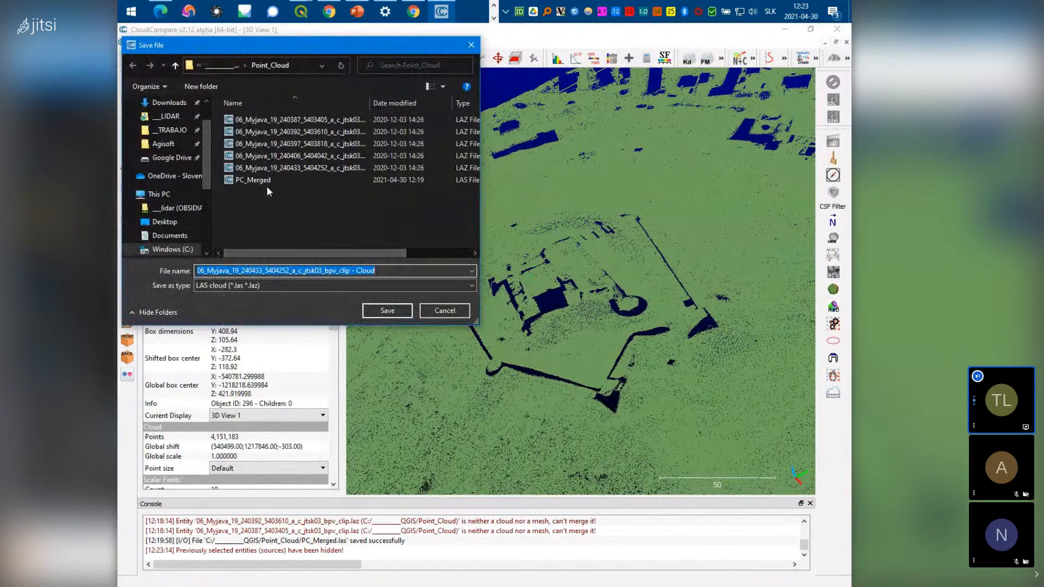
text(P)
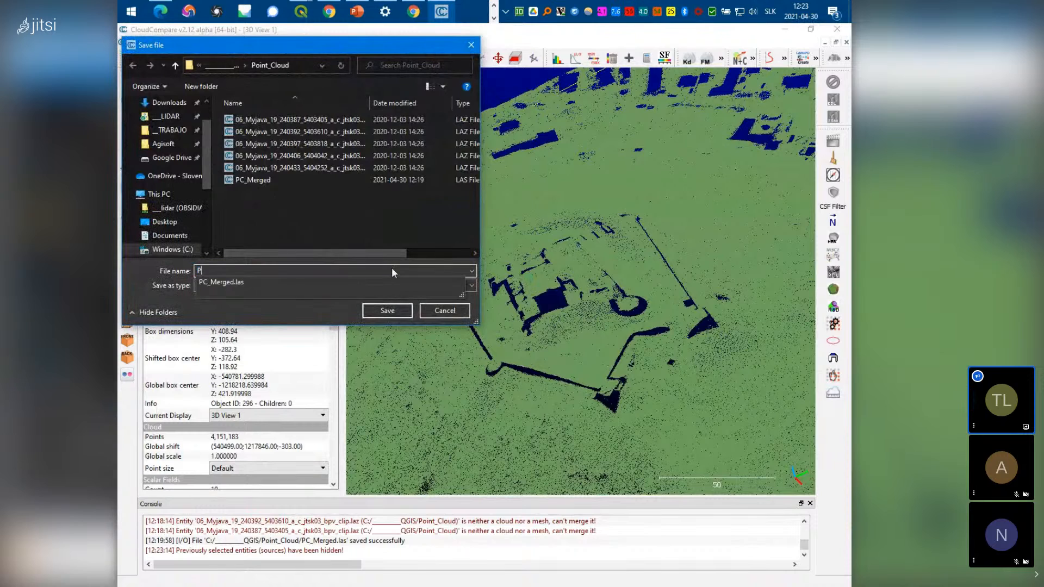
text(C_Grou)
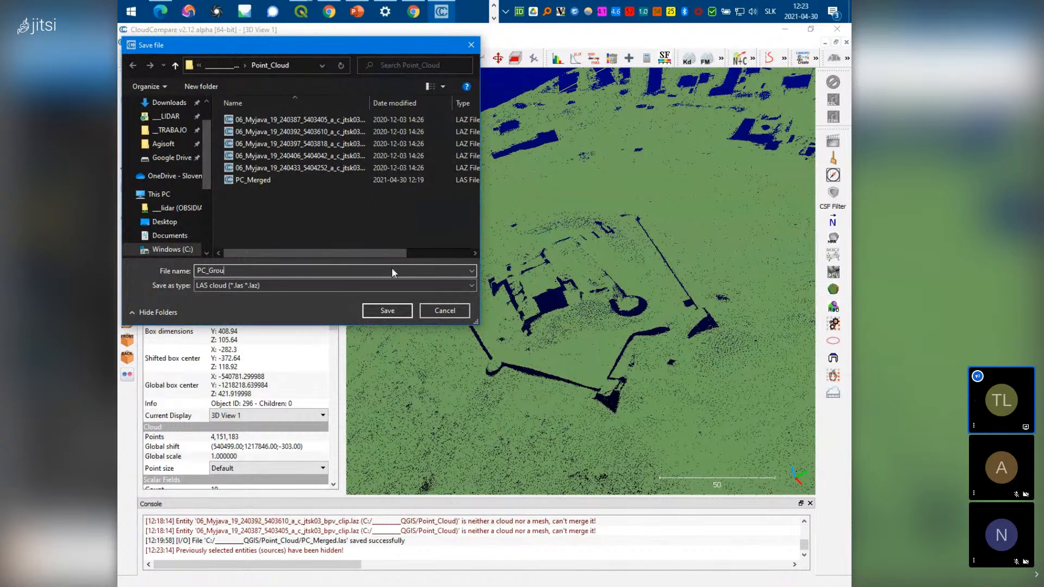
text(nd)
click(386, 311)
click(289, 275)
text(.las)
click(389, 311)
click(586, 438)
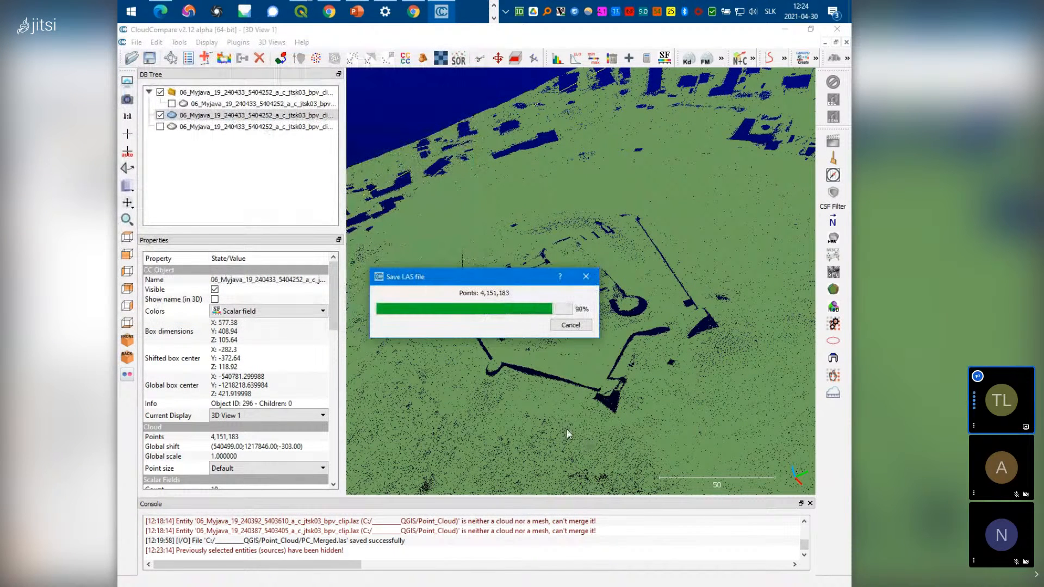
click(232, 116)
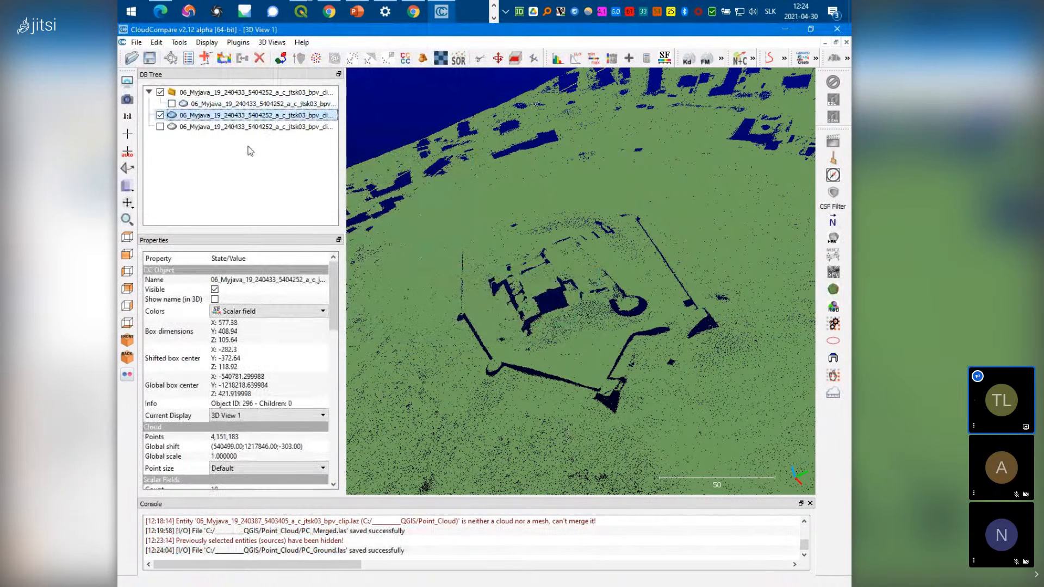
Delete both split clouds, then set the merged cloud's Filter by Value minimum to 6
ctrl+click(261, 127)
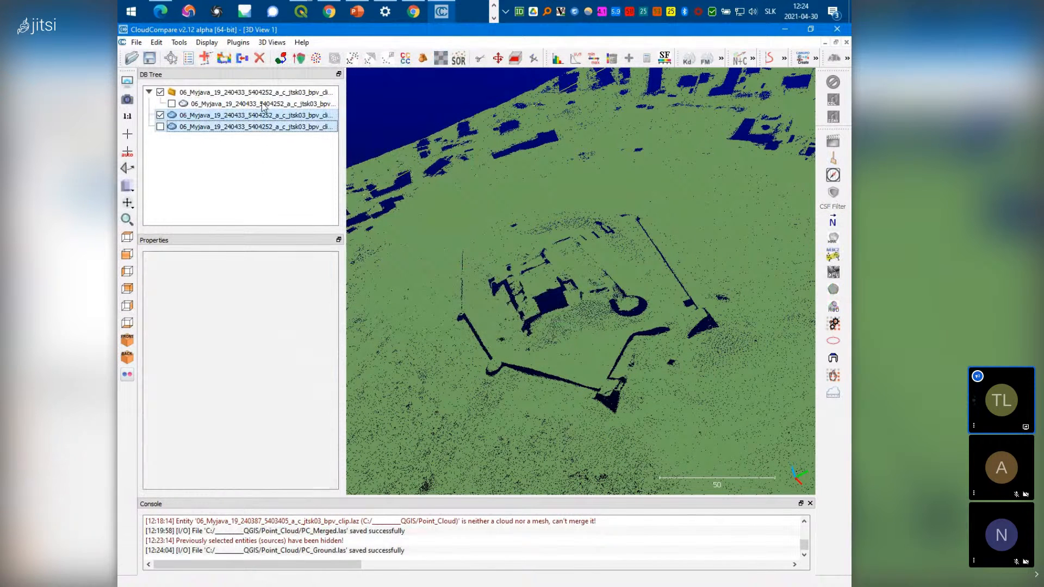
click(260, 57)
click(261, 104)
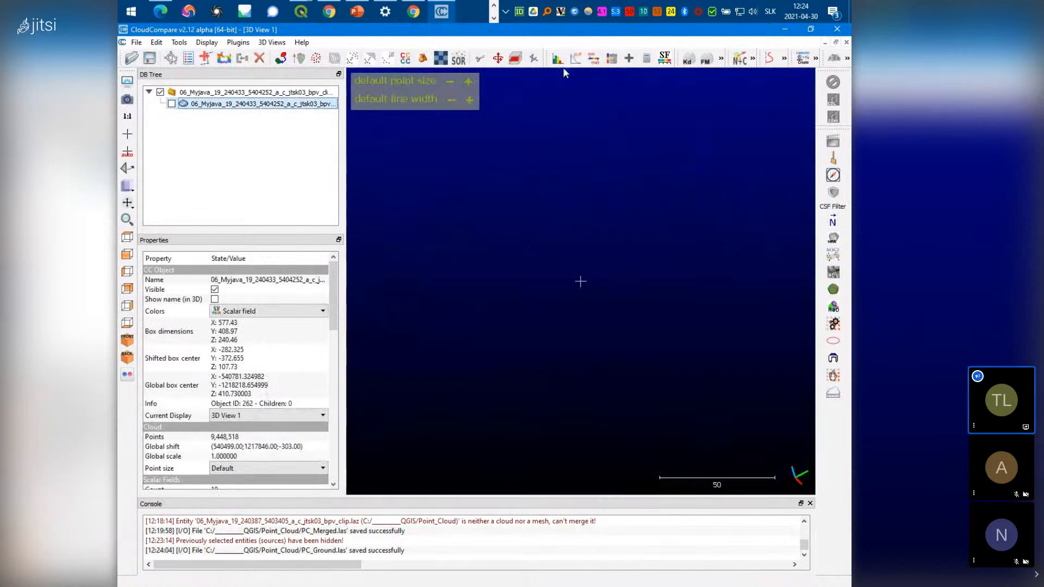
click(594, 58)
double_click(499, 298)
text(6)
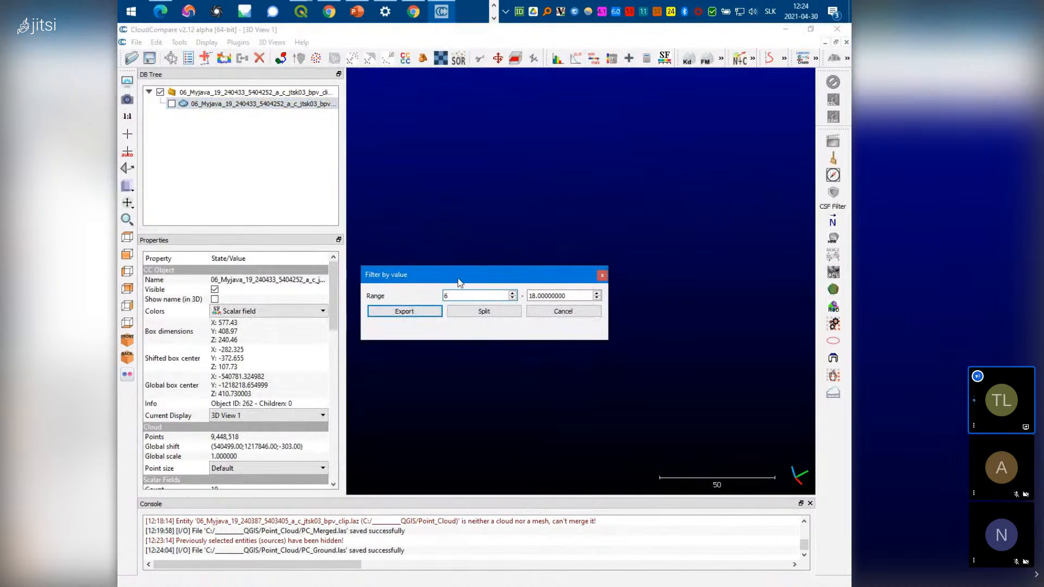
key(Tab)
Split the cloud at Classification 6 to 6 and select the new building cloud
text(6)
click(481, 310)
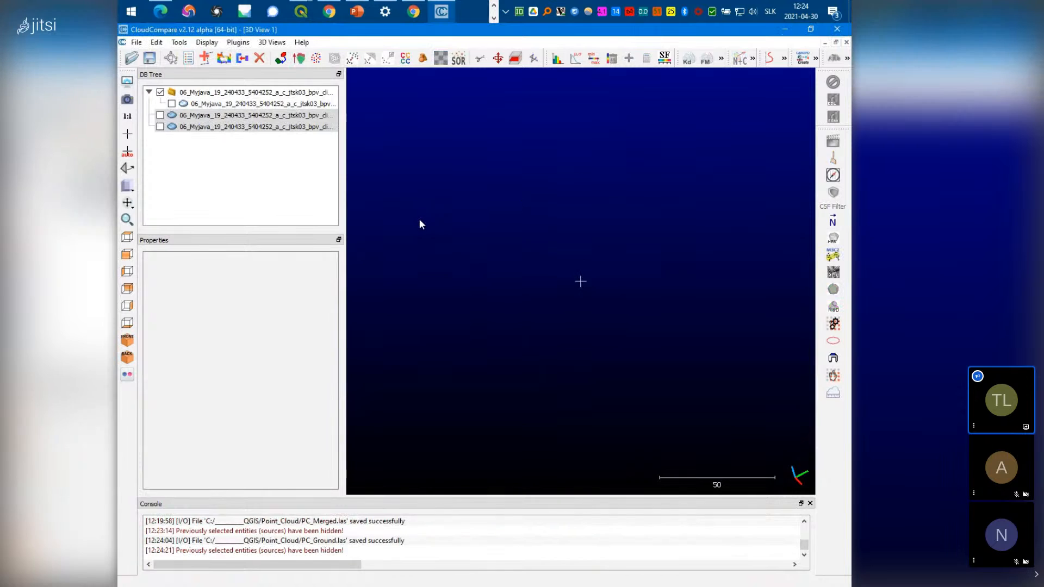
click(161, 129)
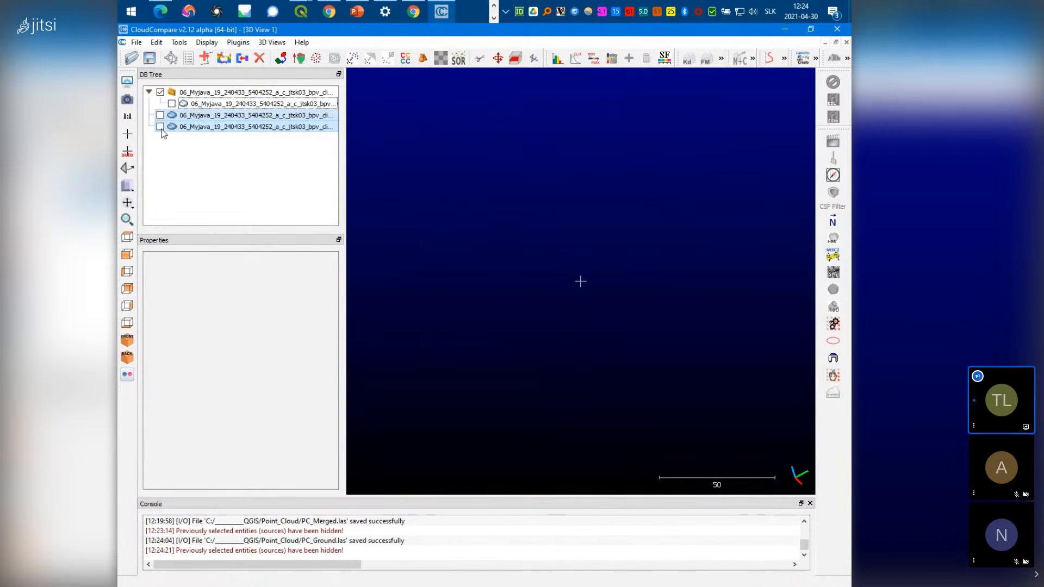
click(160, 116)
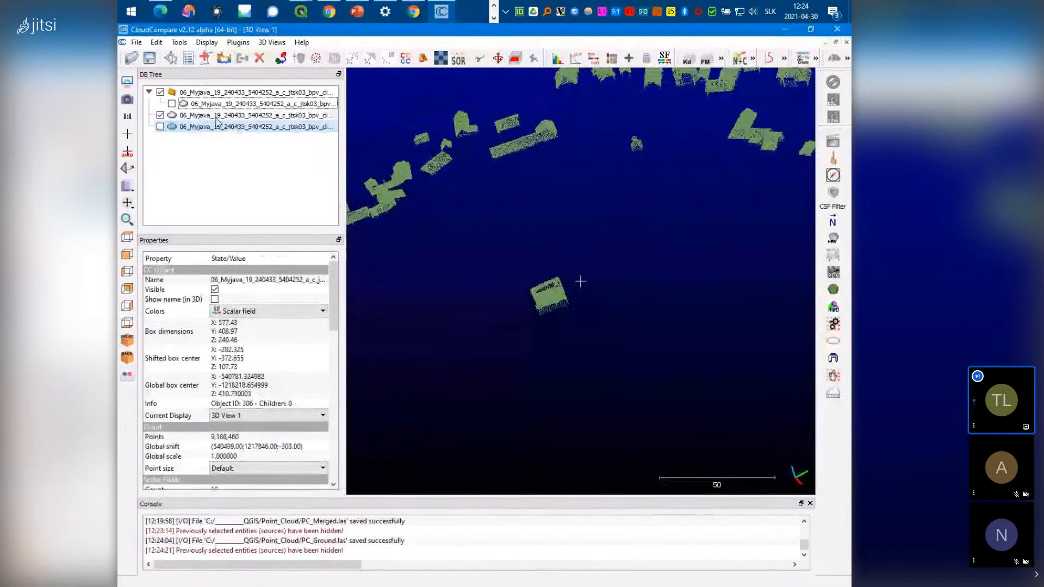
click(217, 120)
right_click(216, 120)
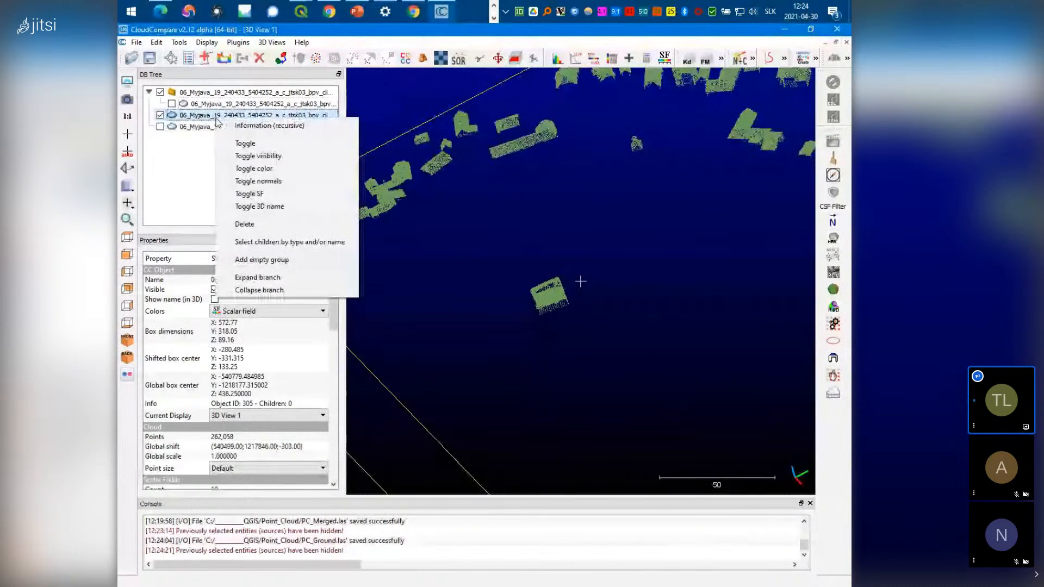
Save the building cloud as PC_Buildings.las, accepting the LAS options
click(136, 44)
click(149, 80)
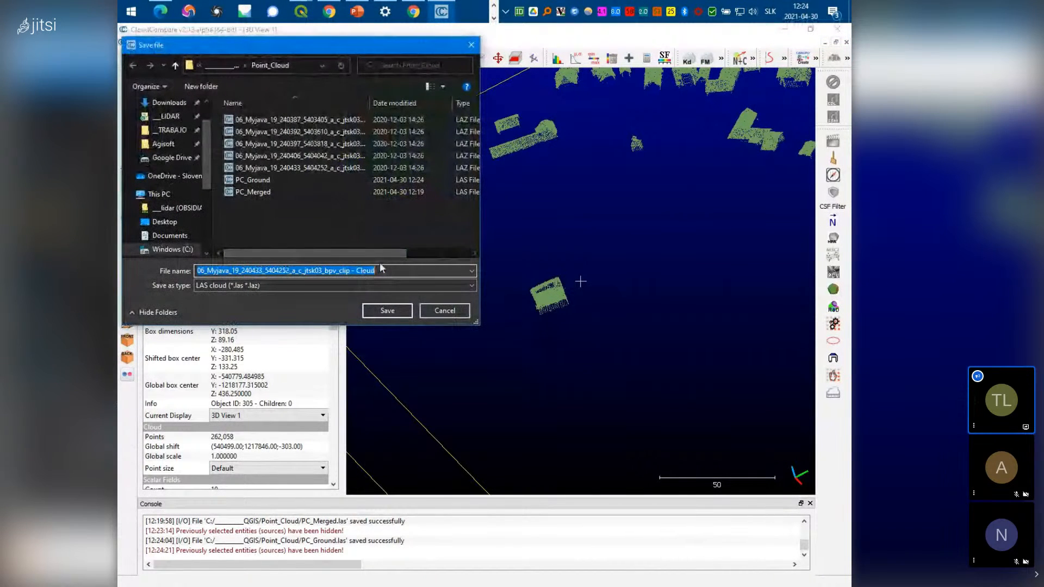
text(PC)
text(_)
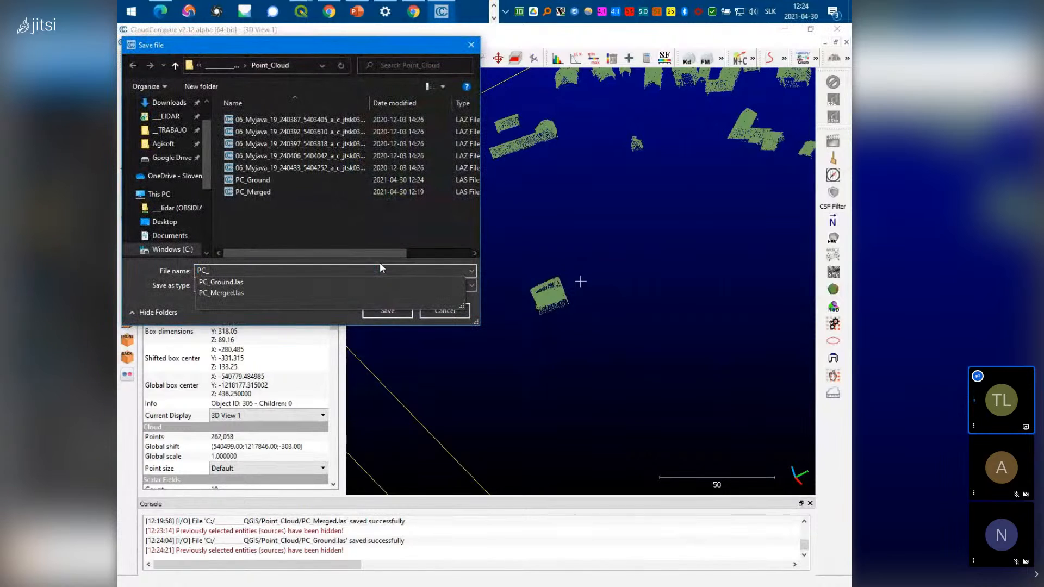
text(B)
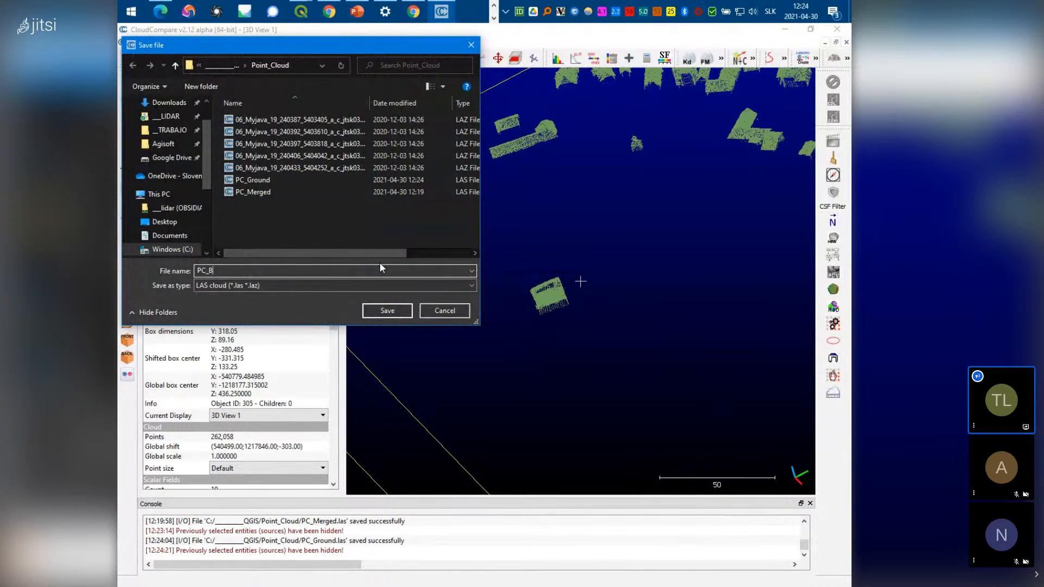
text(uildings)
click(387, 311)
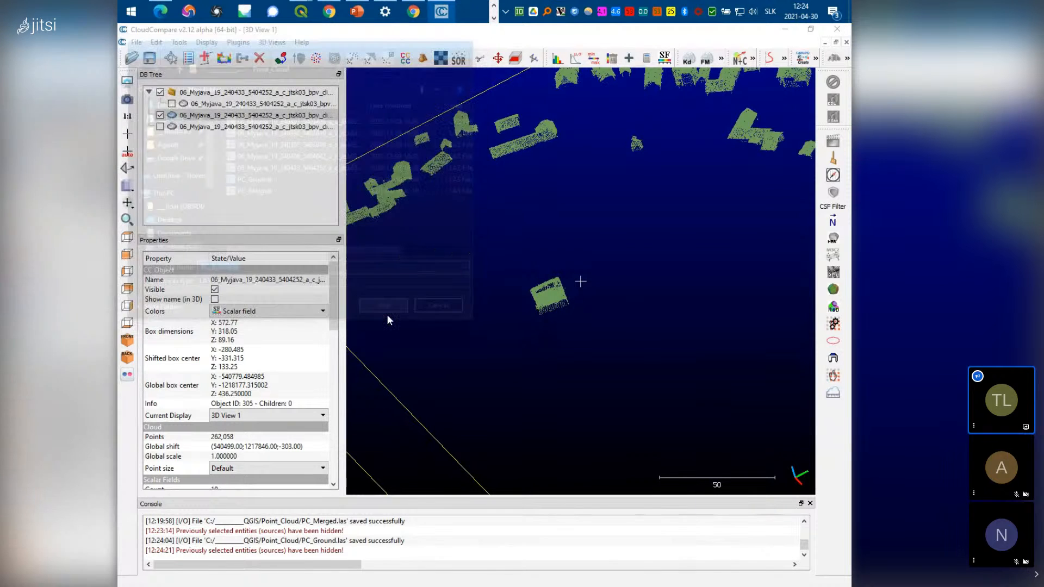
click(594, 435)
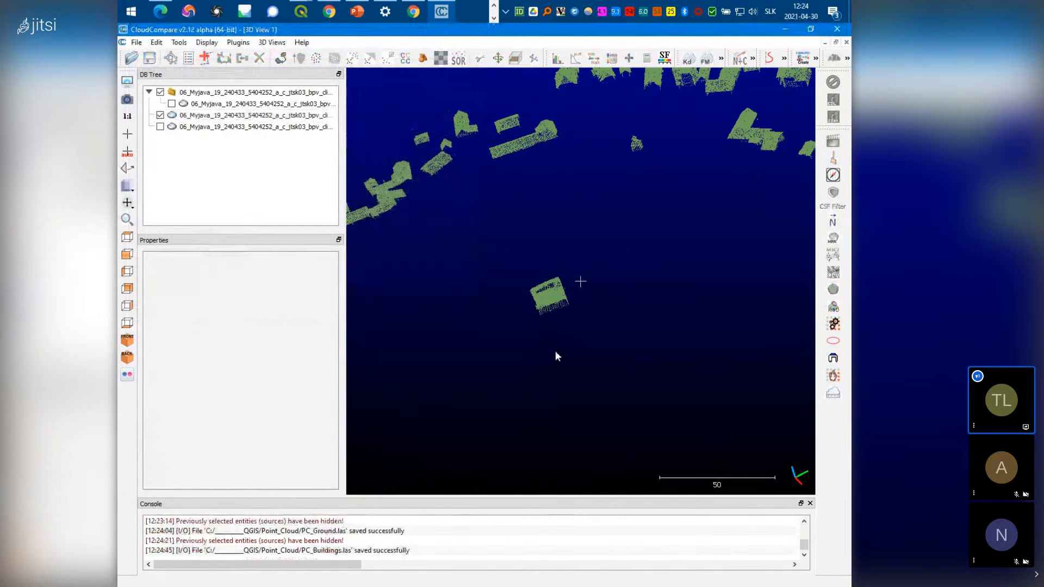
Hide the buildings cloud, then split the original cloud at Classification range 5 to 5
click(160, 115)
click(220, 107)
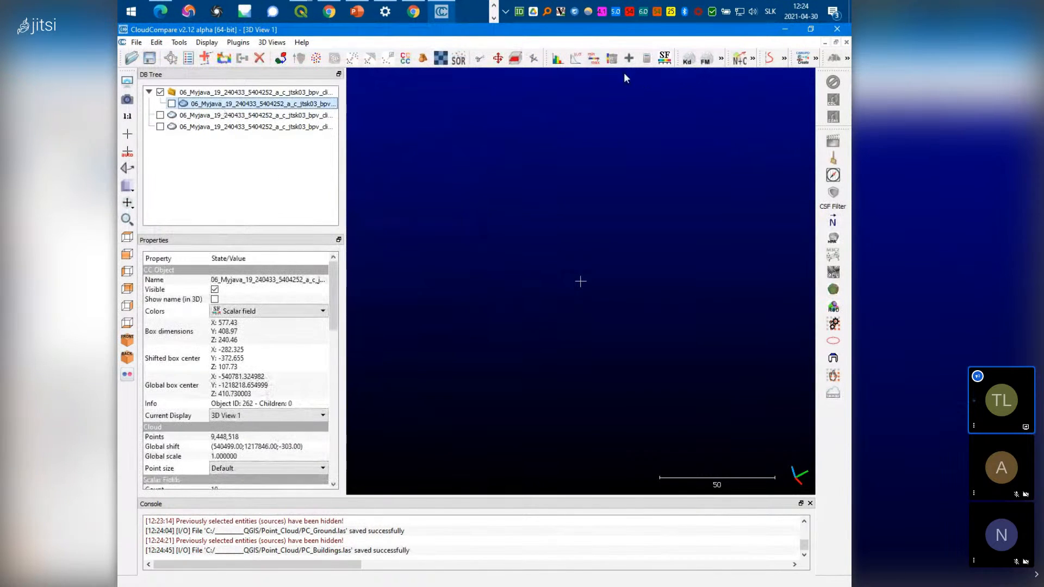
click(596, 59)
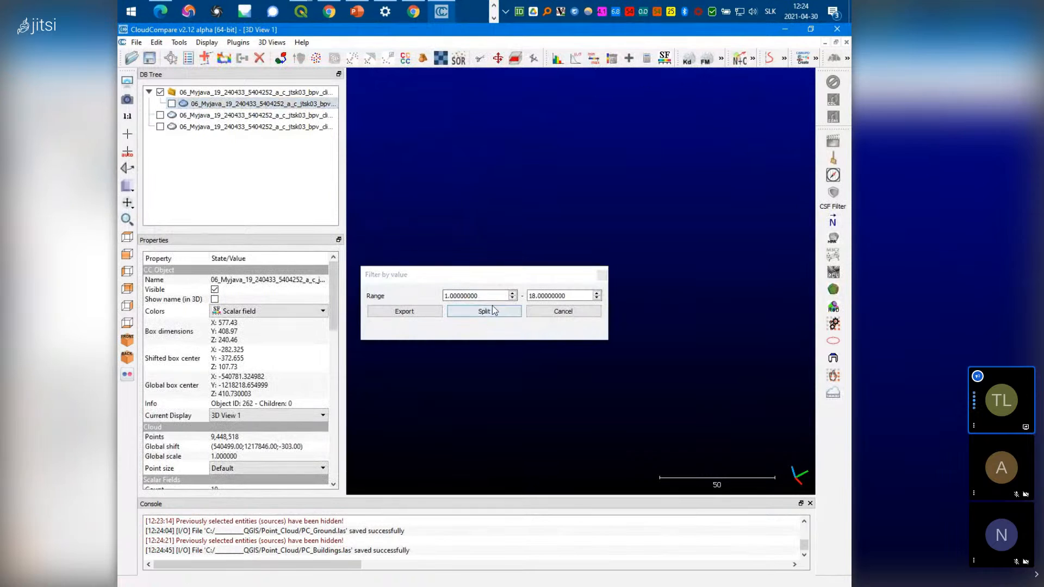
text(5)
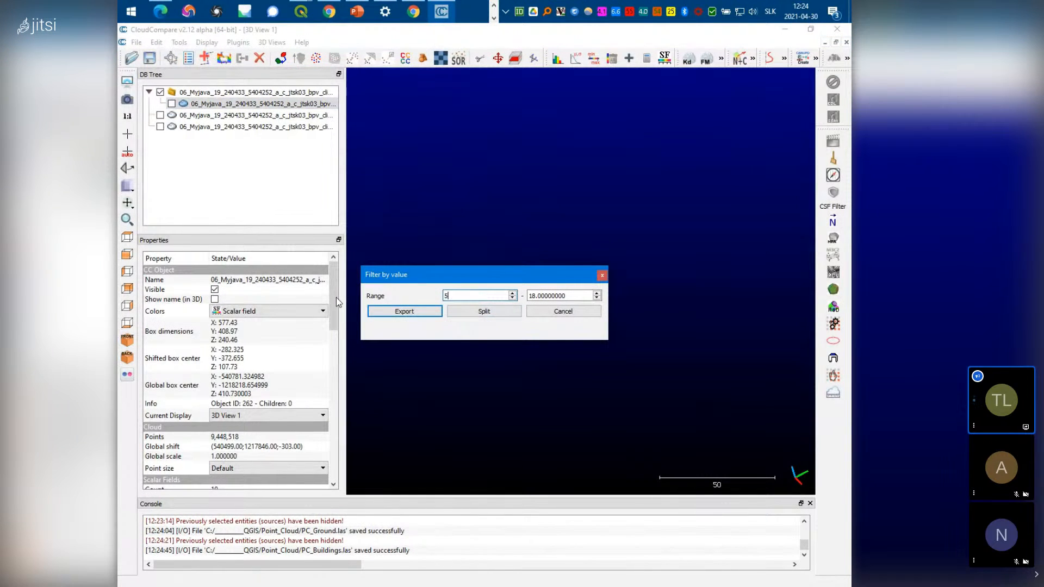
double_click(578, 297)
text(5)
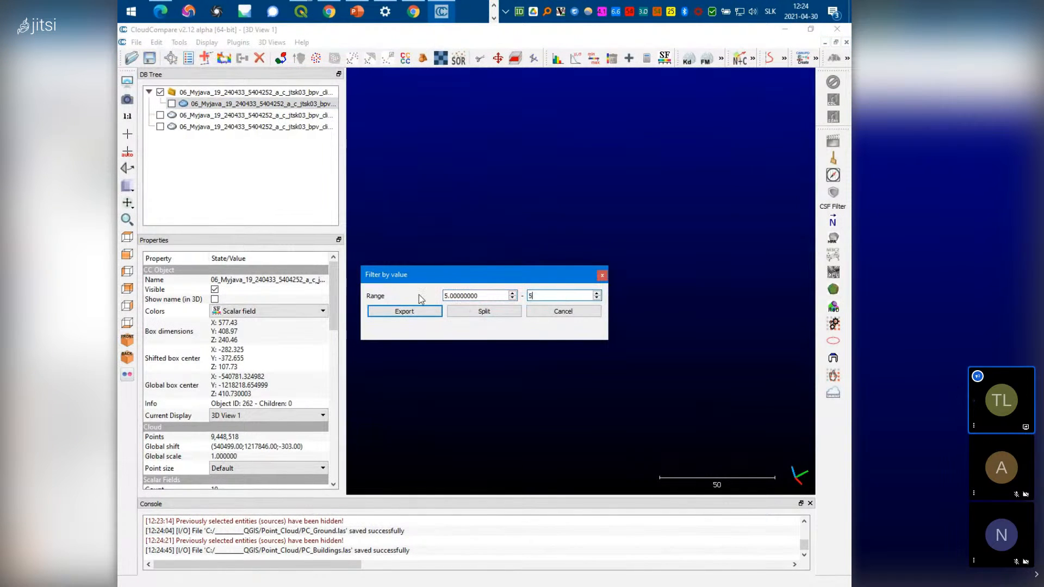
click(484, 312)
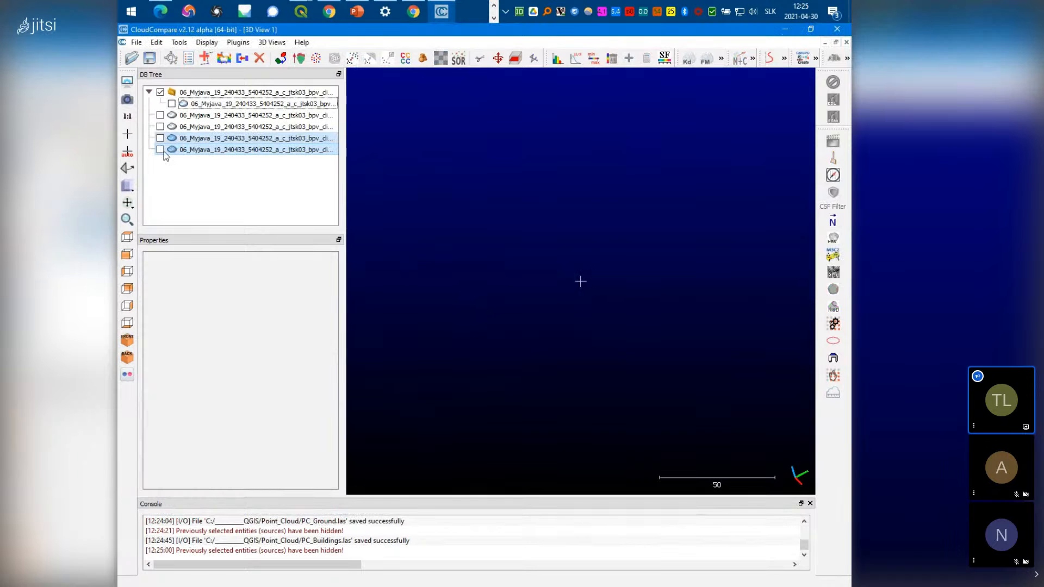
Show only the 3,543,890-point vegetation cloud and select it
click(161, 150)
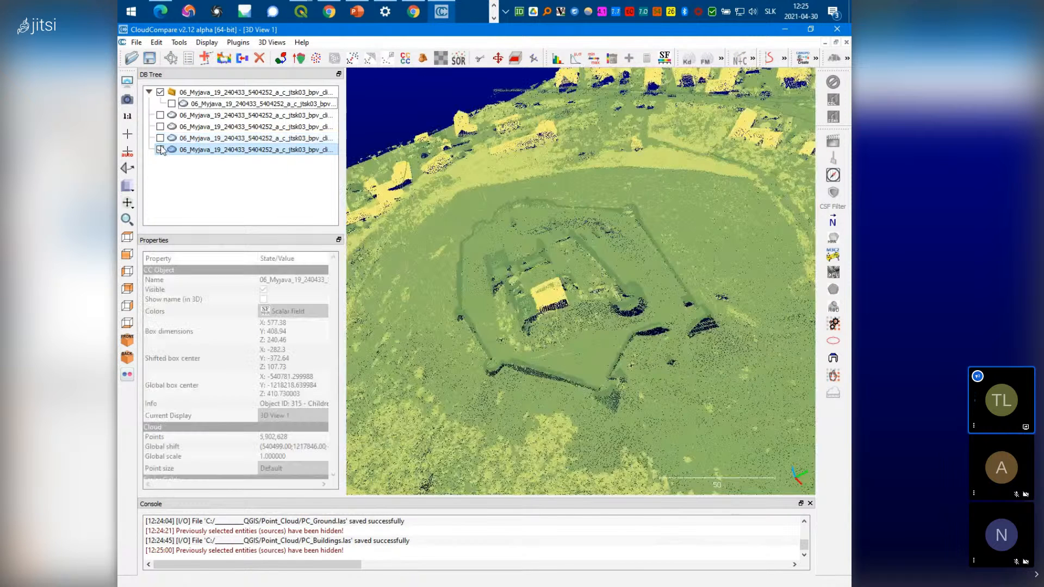
click(160, 150)
click(160, 138)
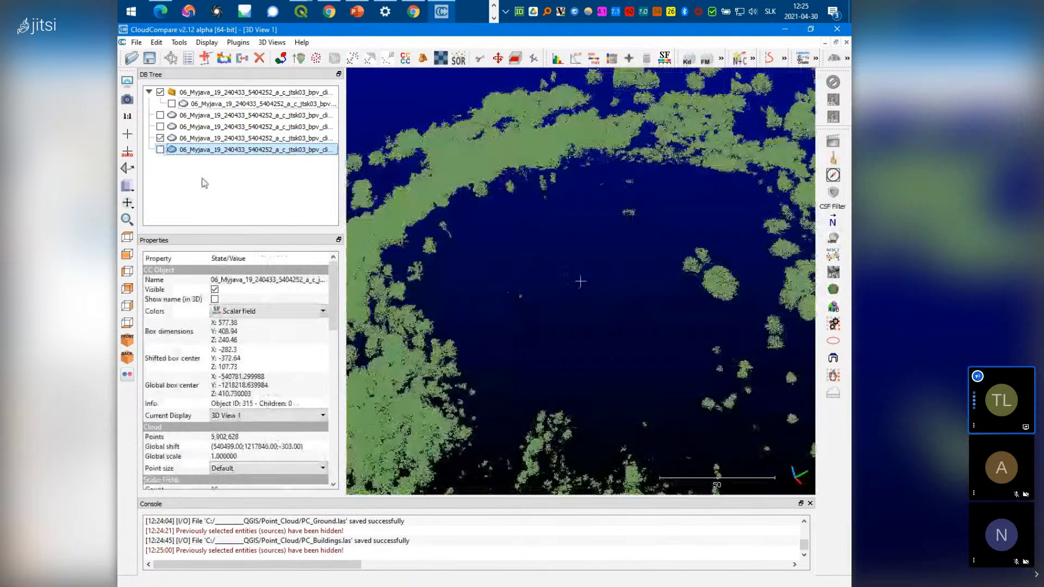
scroll(520, 275, up, 2)
scroll(520, 275, up, 2)
click(212, 138)
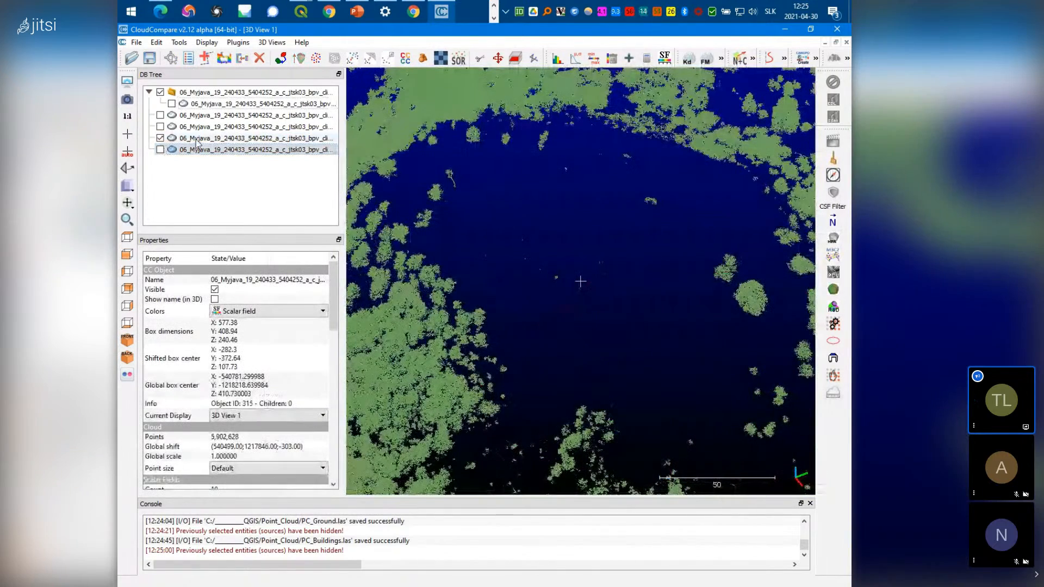
click(137, 43)
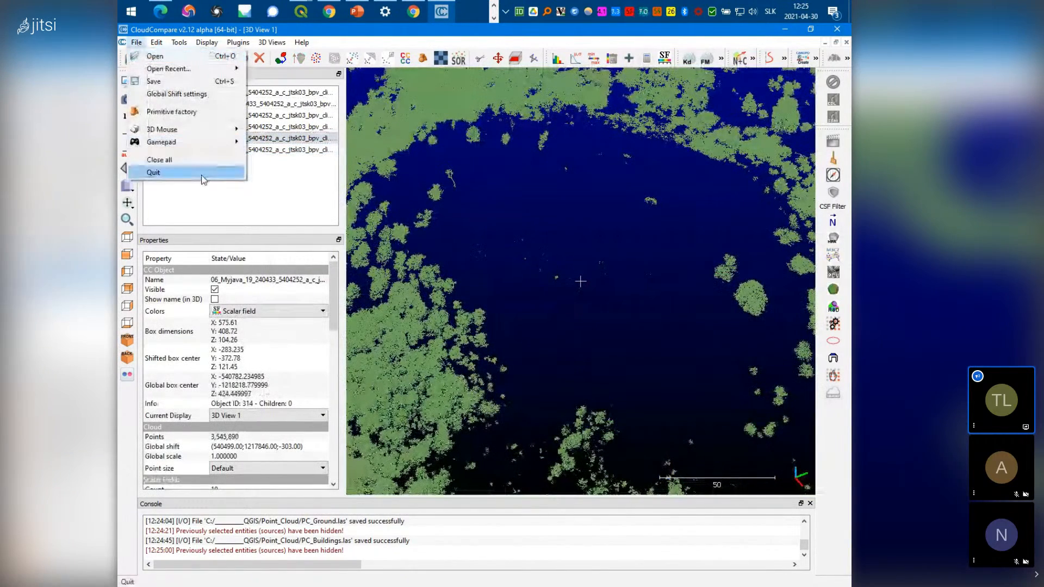
Enter PC_HighVegetation as the file name for the vegetation cloud in the save dialog
click(218, 81)
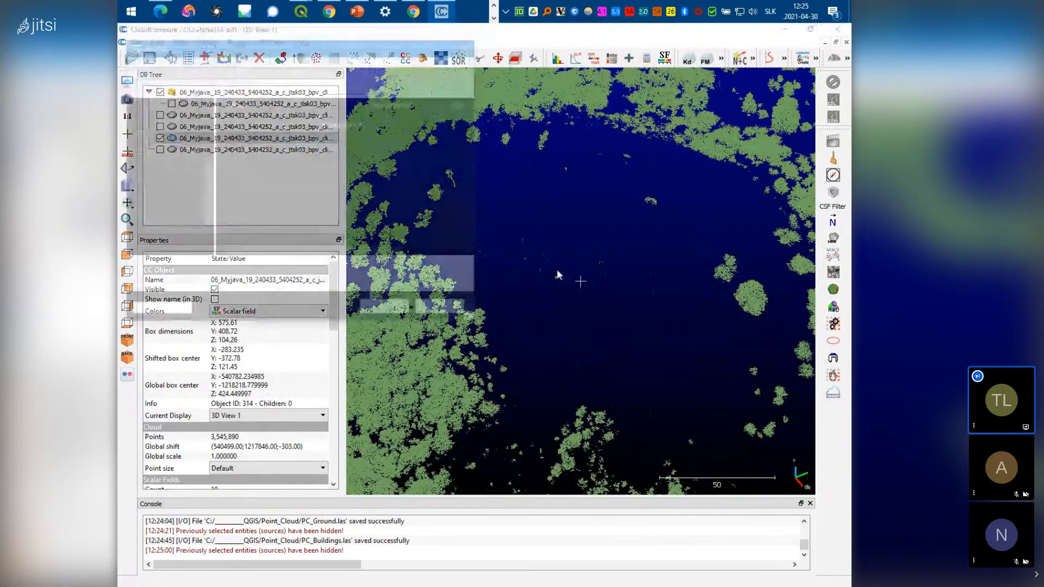
click(277, 205)
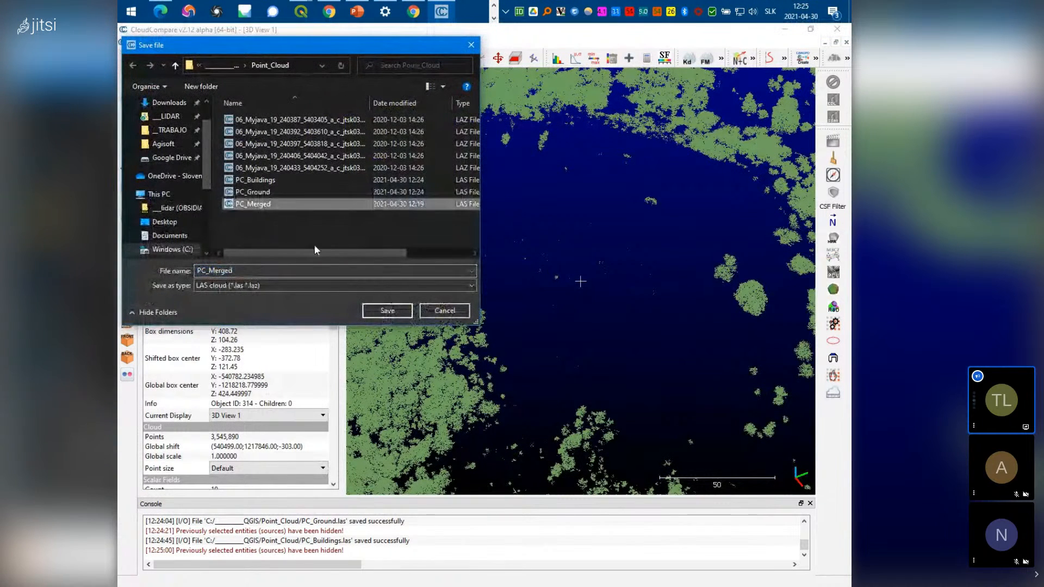
click(251, 272)
click(230, 271)
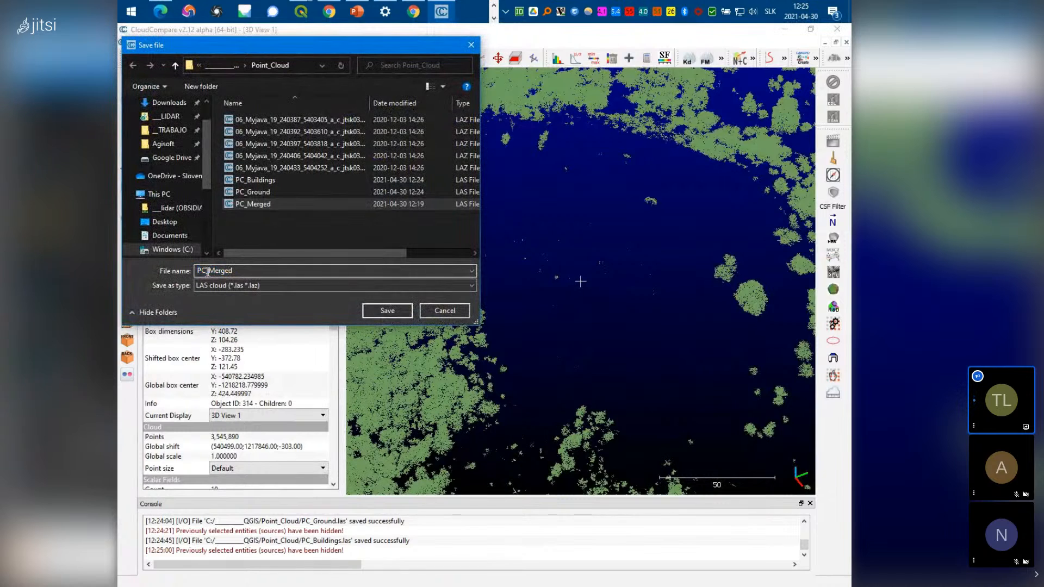
double_click(207, 272)
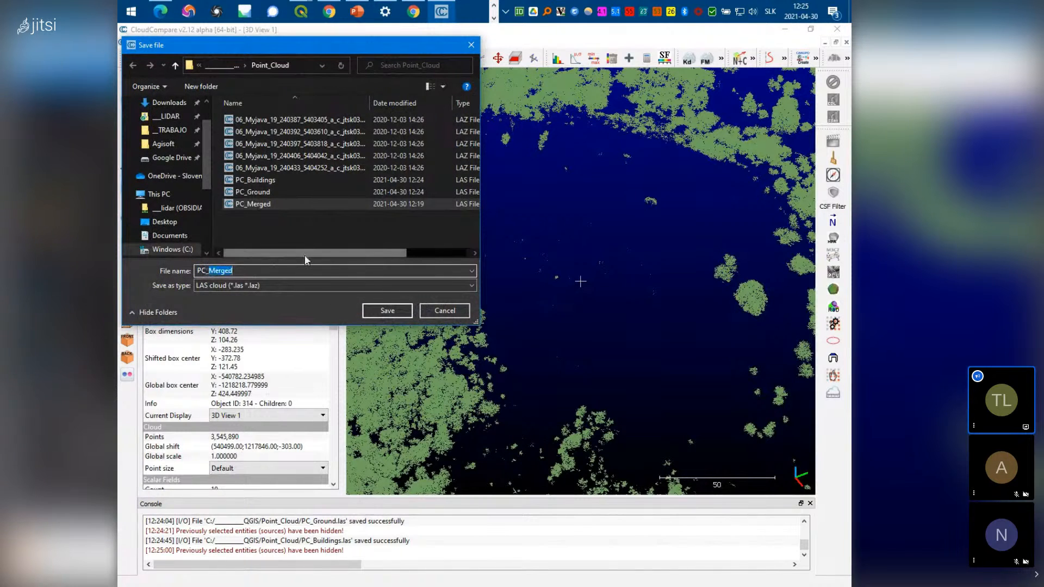
text(PC_Bu)
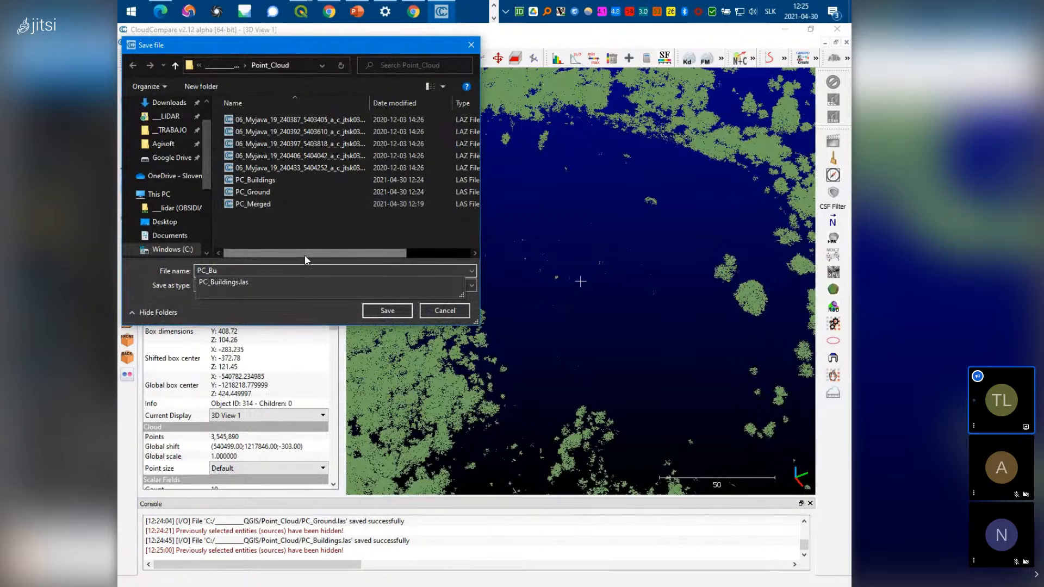
text(in)
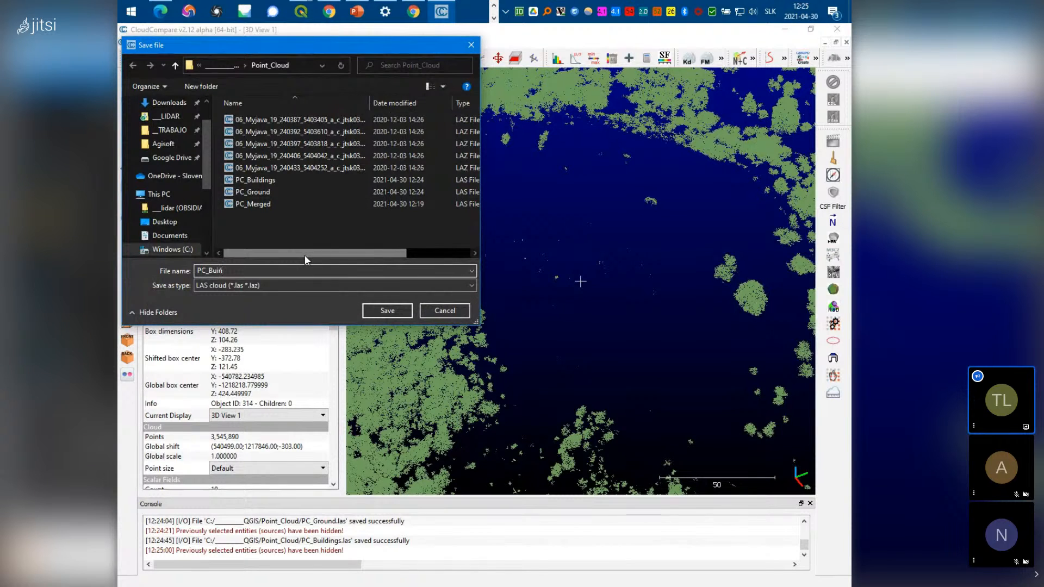
key(BackSpace)
key(BackSpace)
key(BackSpace)
key(BackSpace)
text(High)
text(Vegetation)
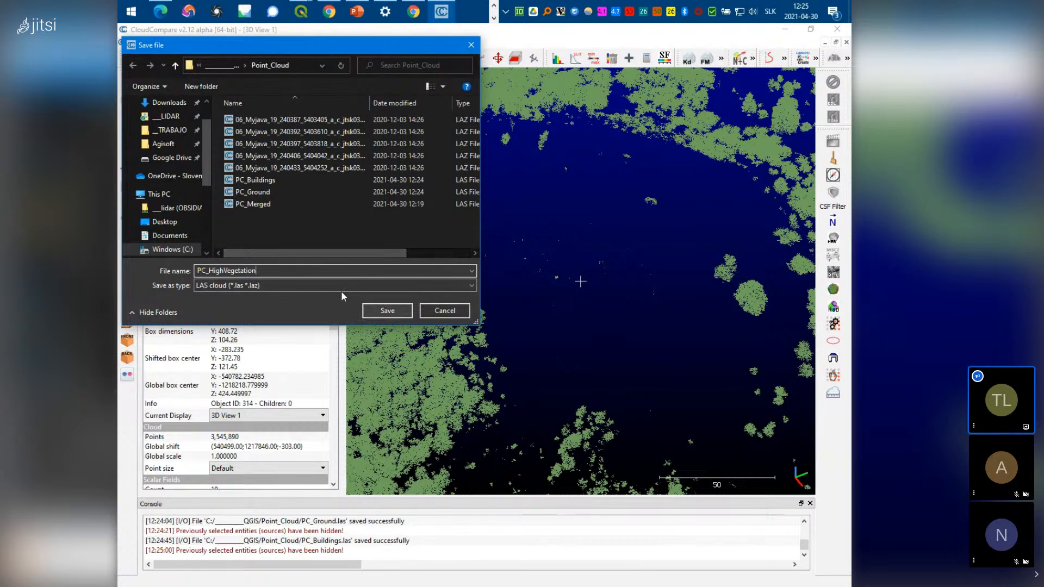
Save it as PC_HighVegetation.las with the default LAS options, then quit CloudCompare
click(394, 315)
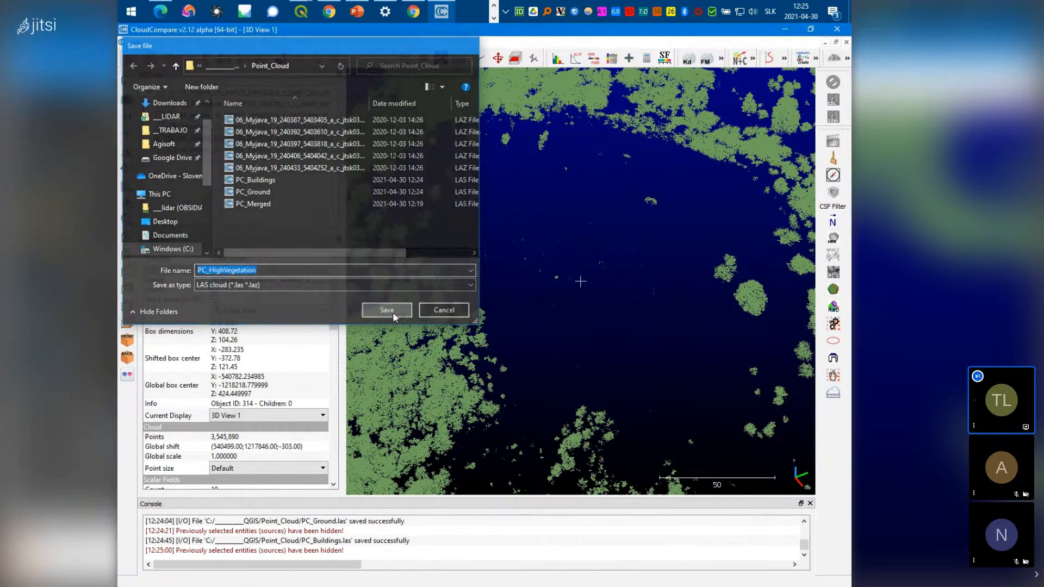
click(592, 439)
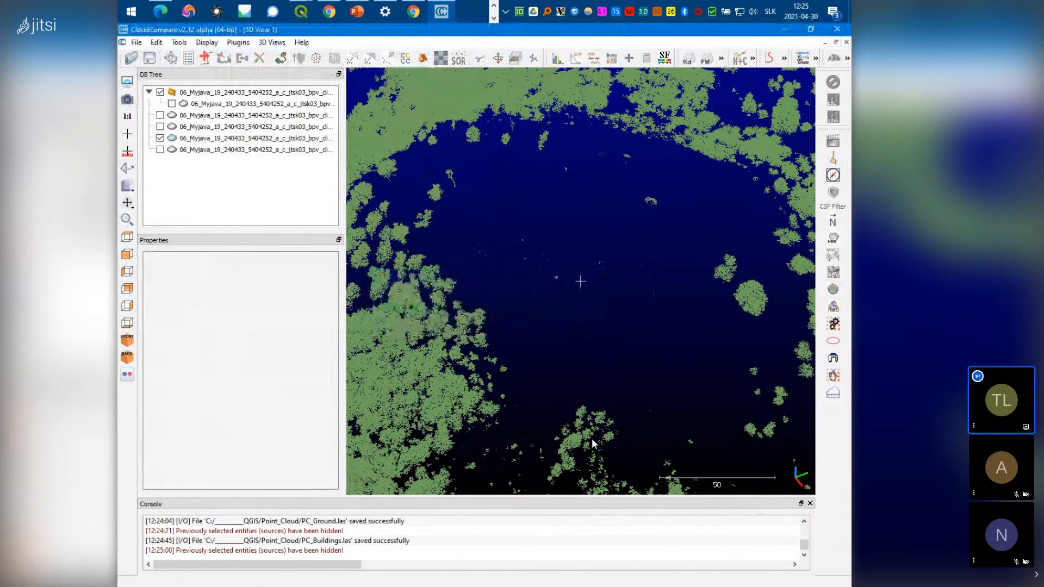
click(837, 29)
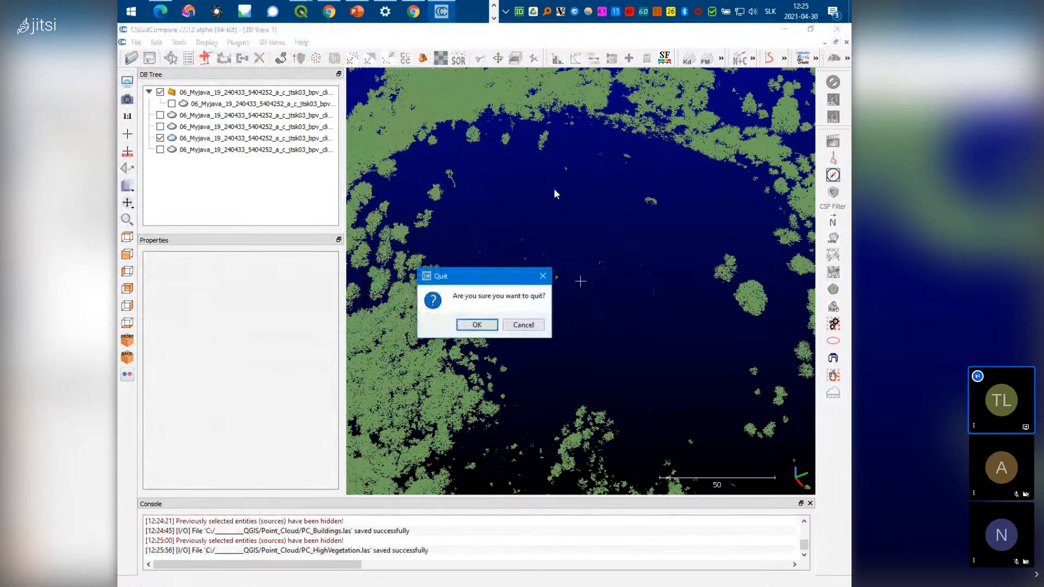
click(477, 326)
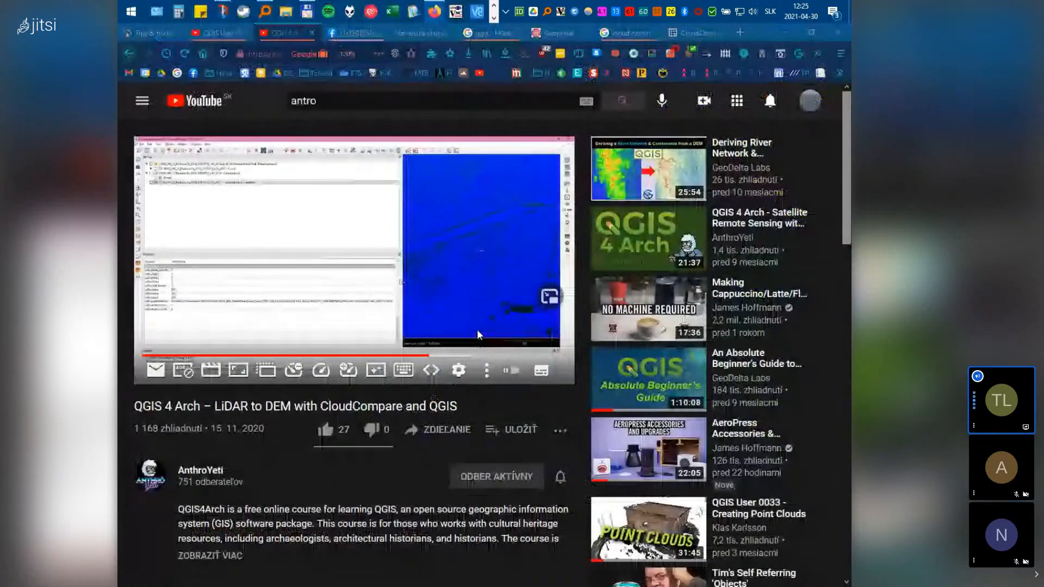
Launch a new QGIS3 session from the QGIS taskbar jump list
click(495, 18)
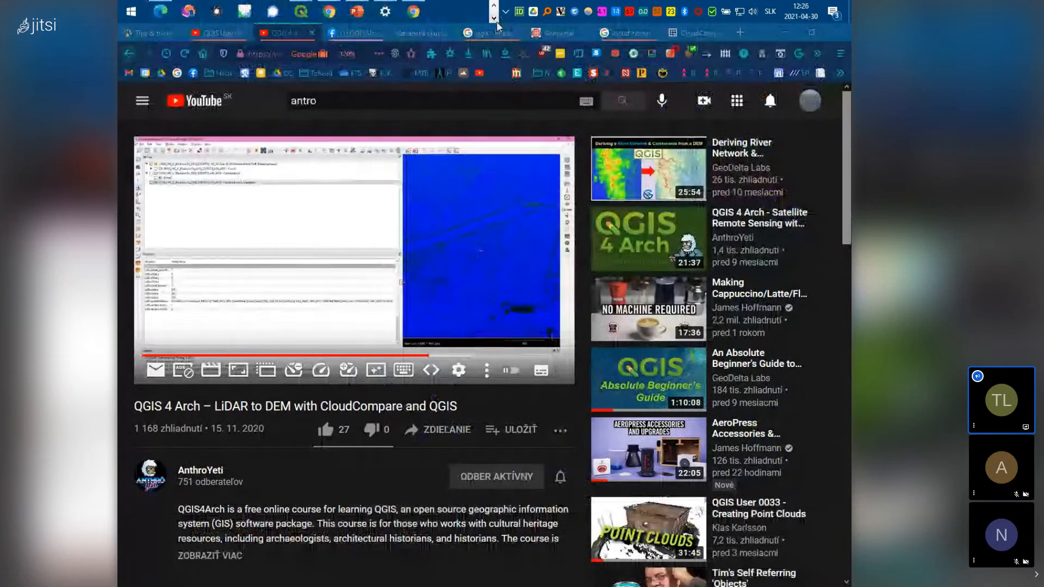
right_click(303, 22)
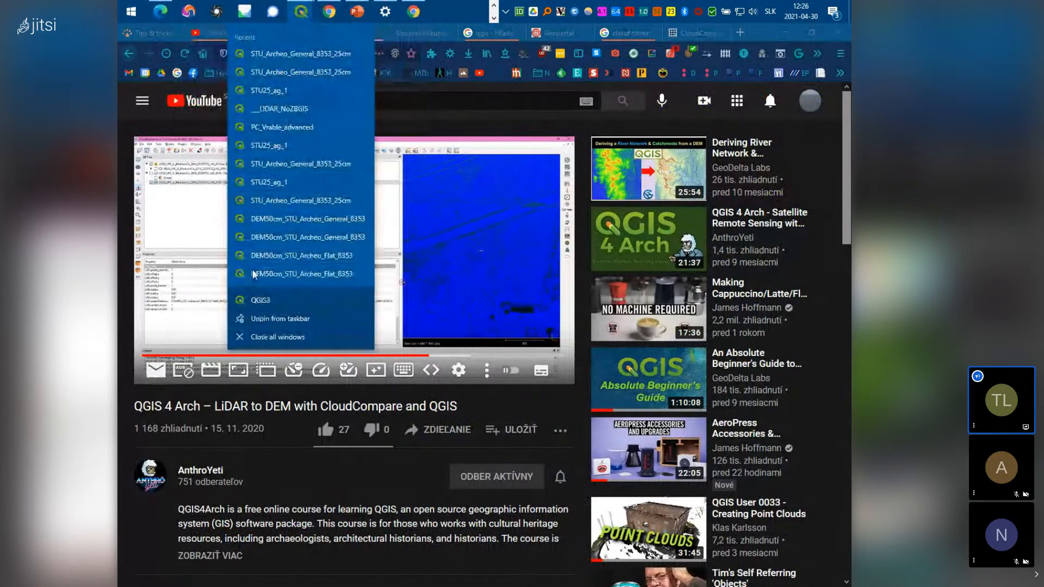
click(263, 300)
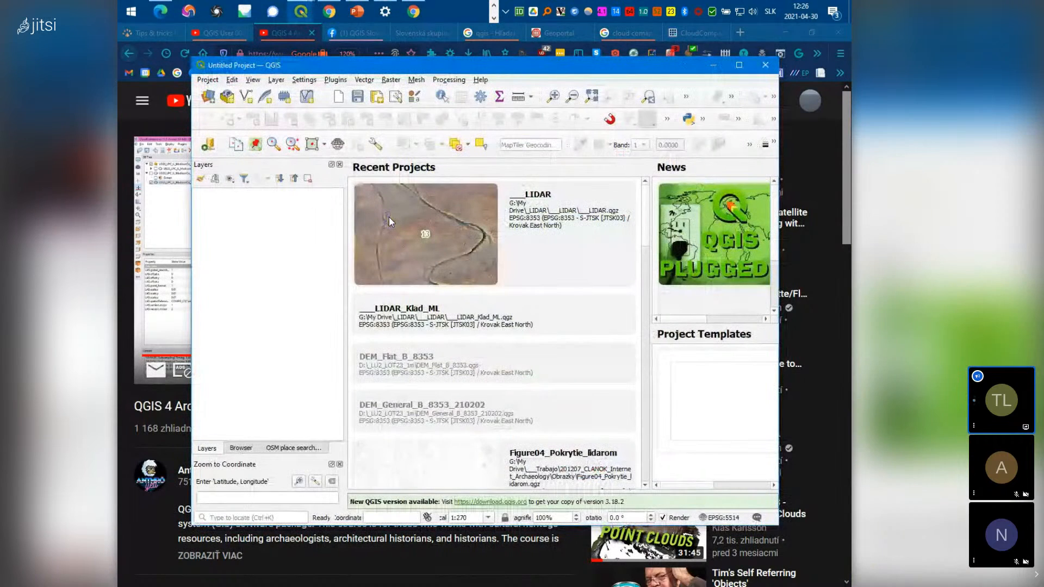
Maximize QGIS and browse to C:\QGIS\Point_Cloud, selecting PC_Merged.las
click(739, 65)
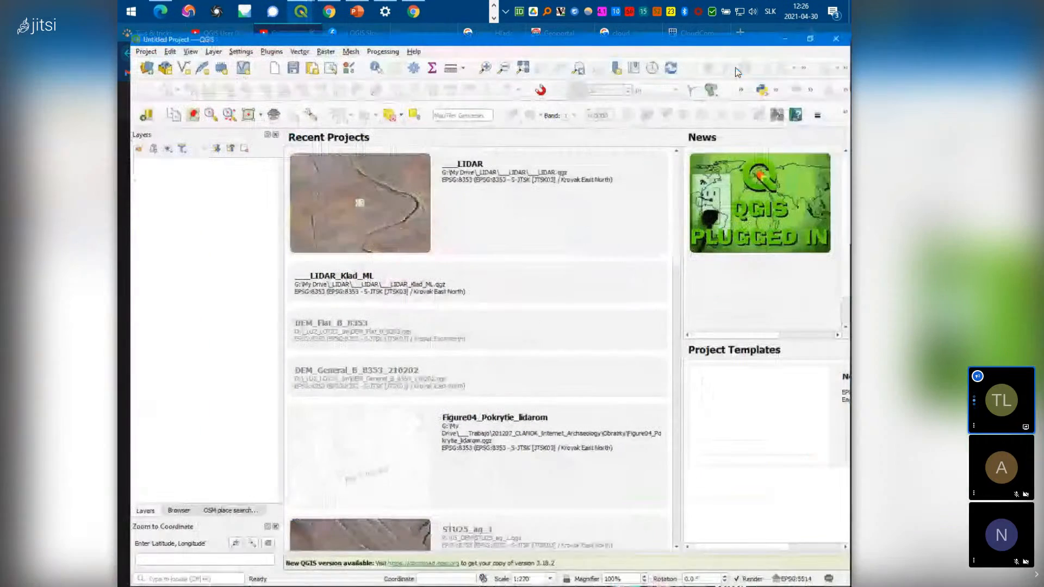
click(168, 511)
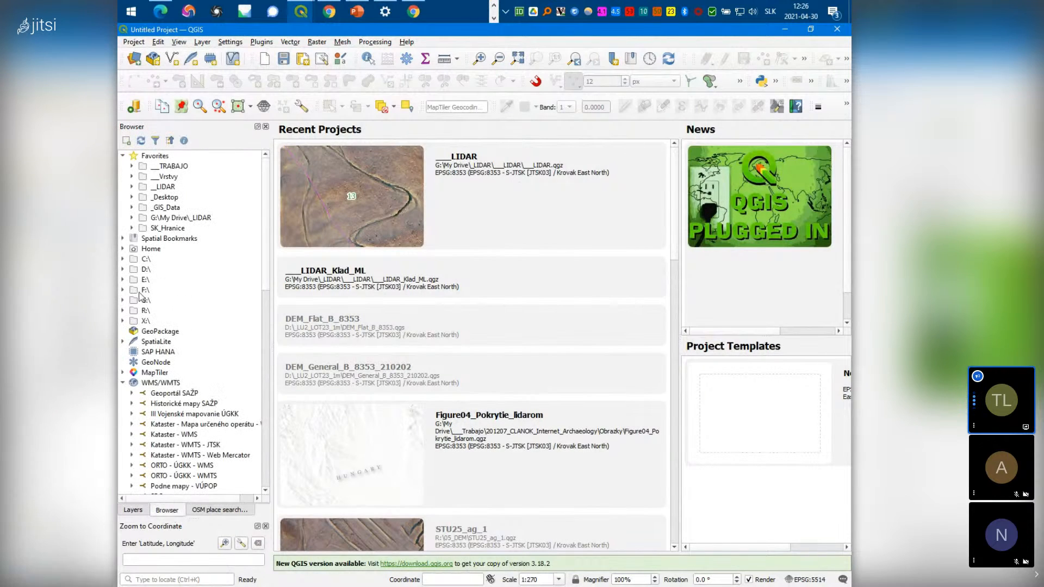
click(124, 260)
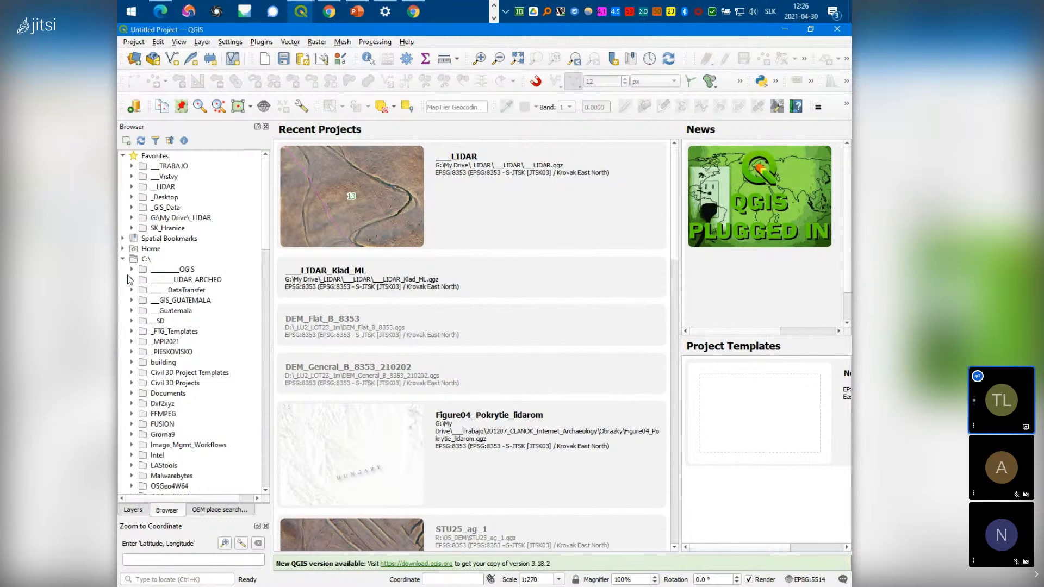
click(132, 271)
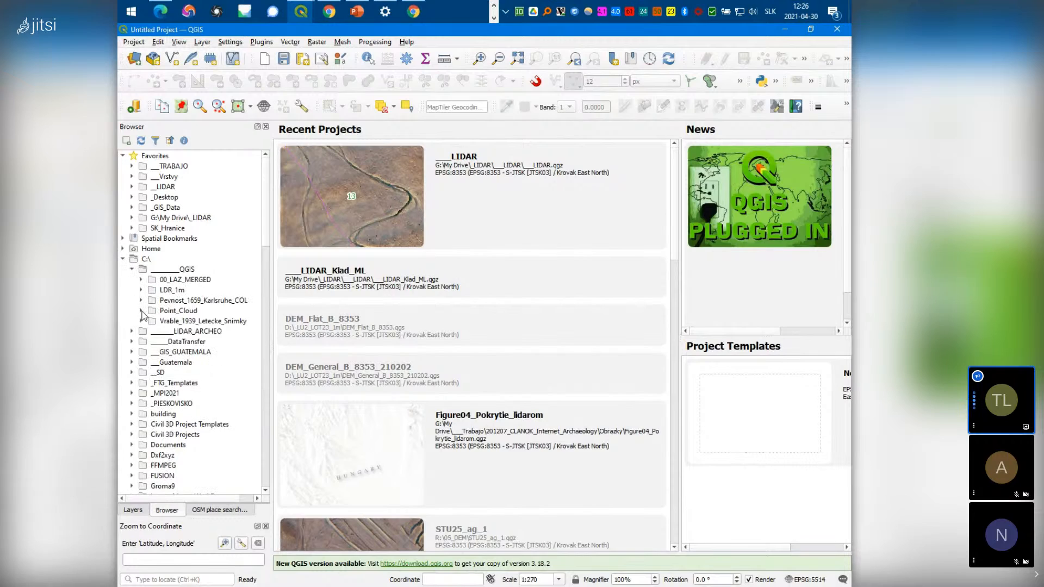
click(141, 311)
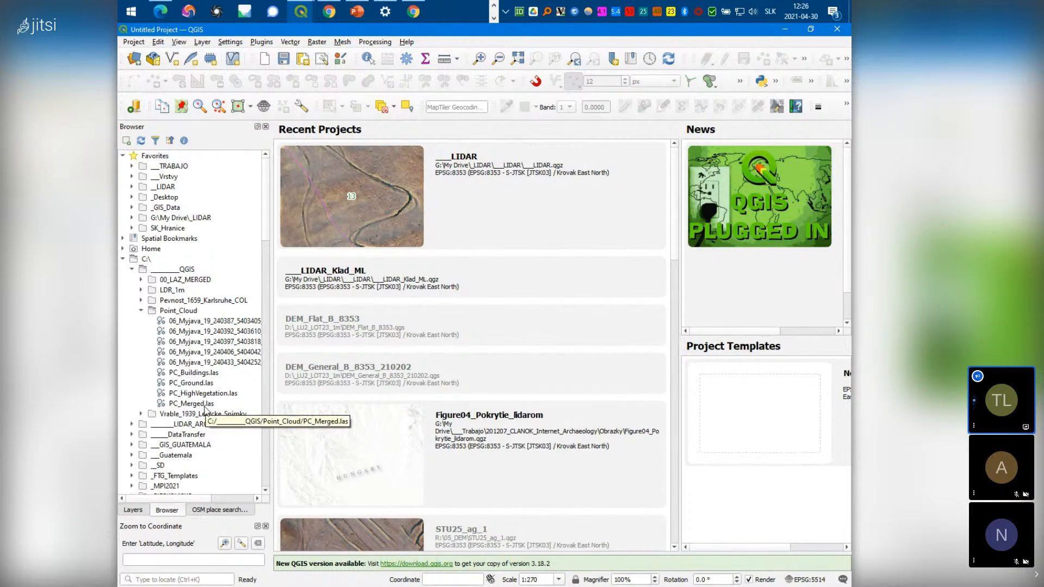
click(205, 408)
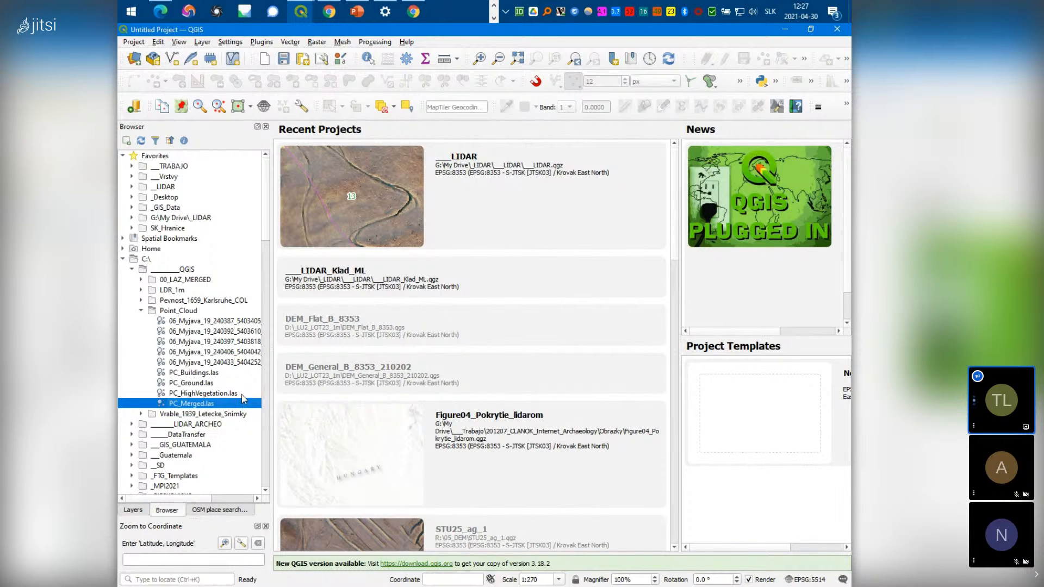
Try adding PC_Merged.las and PC_HighVegetation.las to the map and dismiss both invalid-source errors
double_click(194, 403)
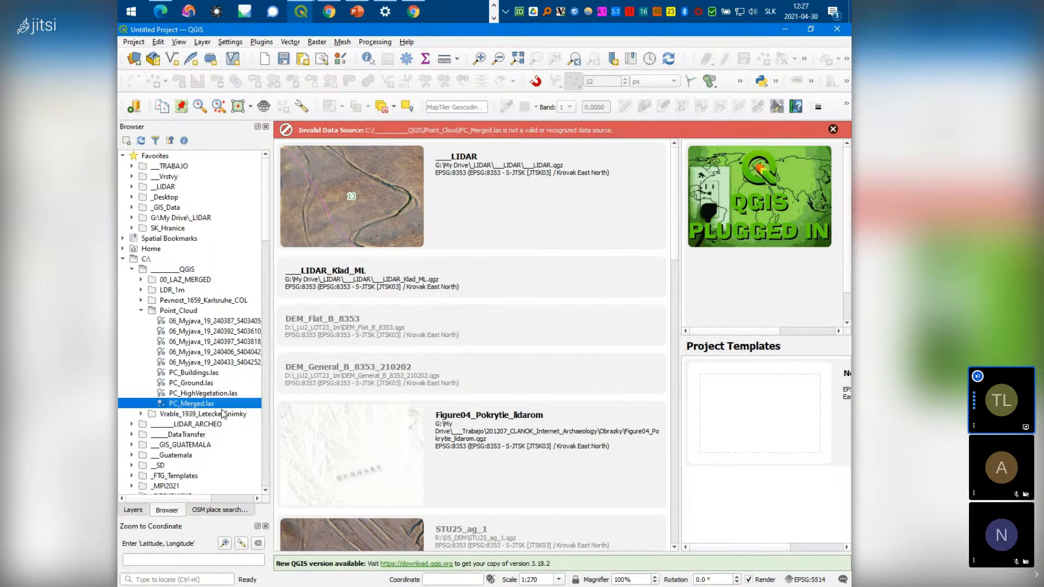
click(221, 384)
double_click(226, 393)
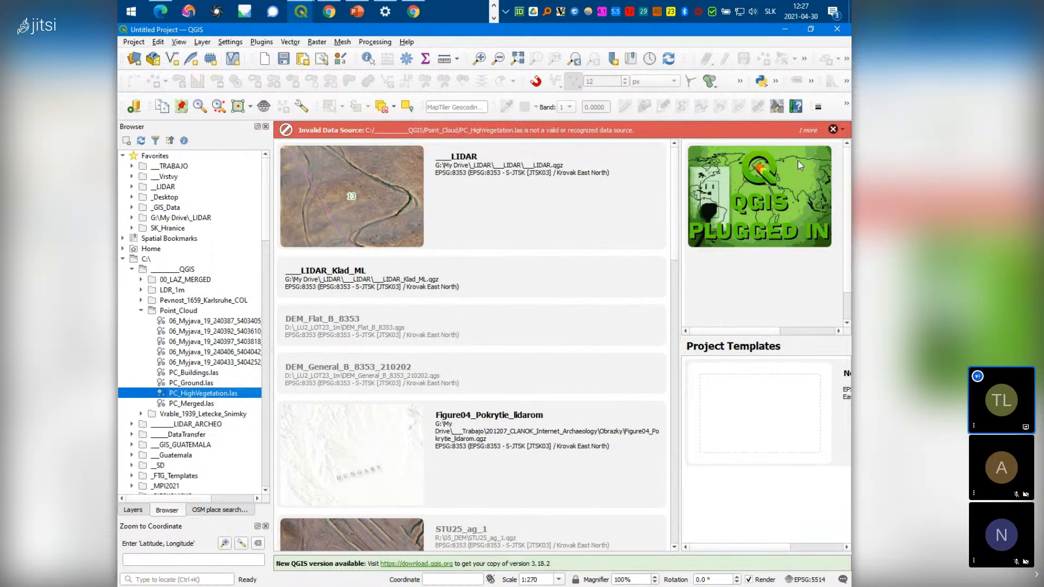
click(833, 130)
click(834, 131)
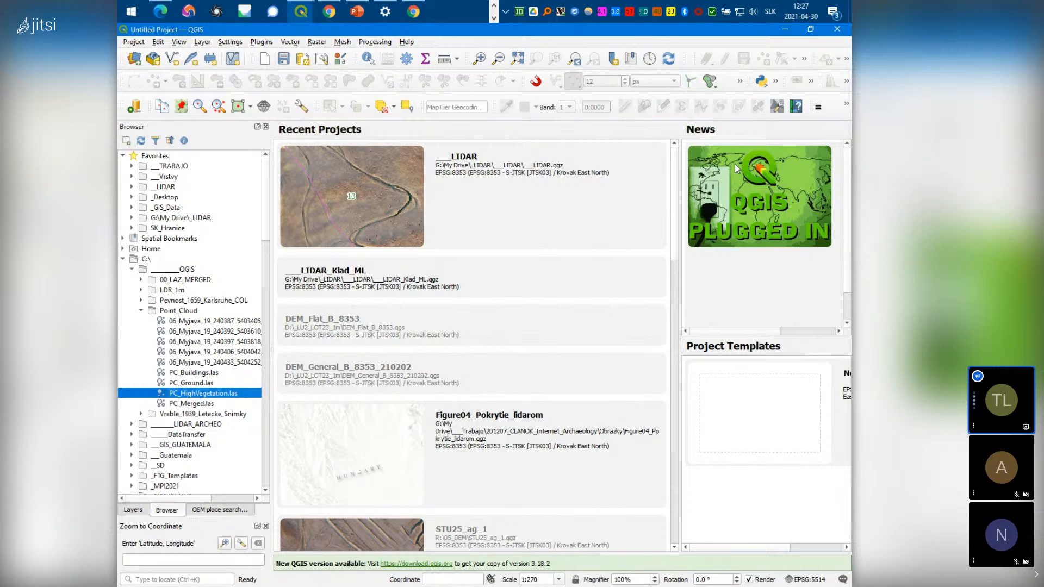
Collapse Point_Cloud and expand the LIDAR_ARCHEO folder in the Browser
click(141, 310)
click(131, 331)
scroll(143, 383, down, 2)
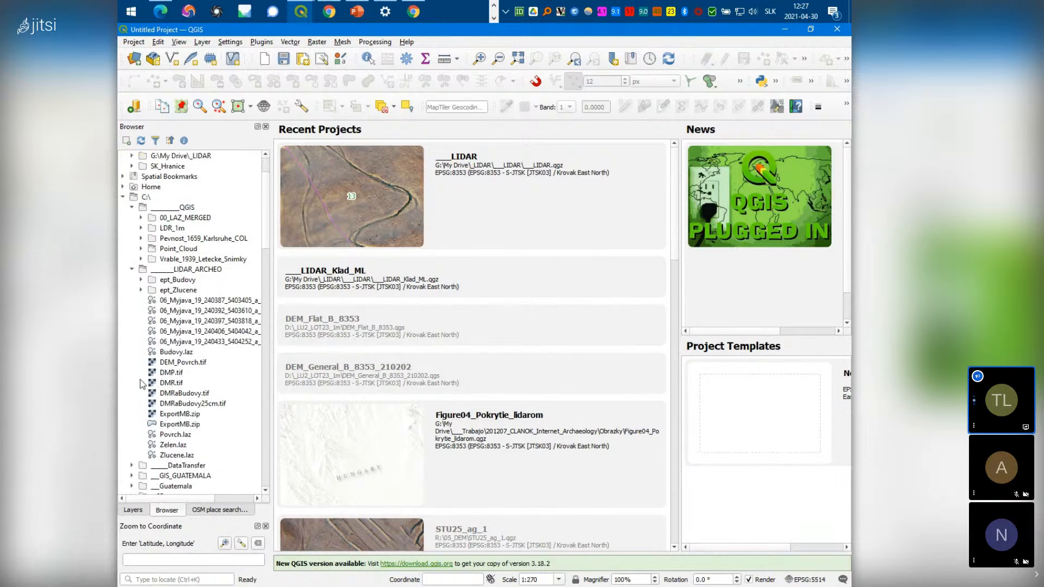
Add Zlucene.laz to the map and pan around its classified point cloud
click(175, 458)
double_click(175, 458)
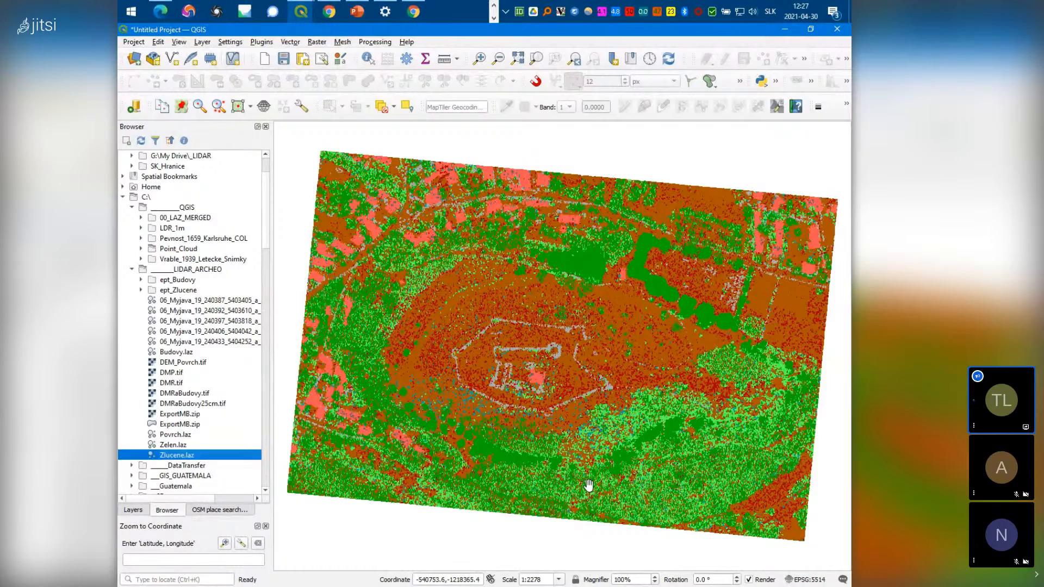
drag(589, 484, 573, 456)
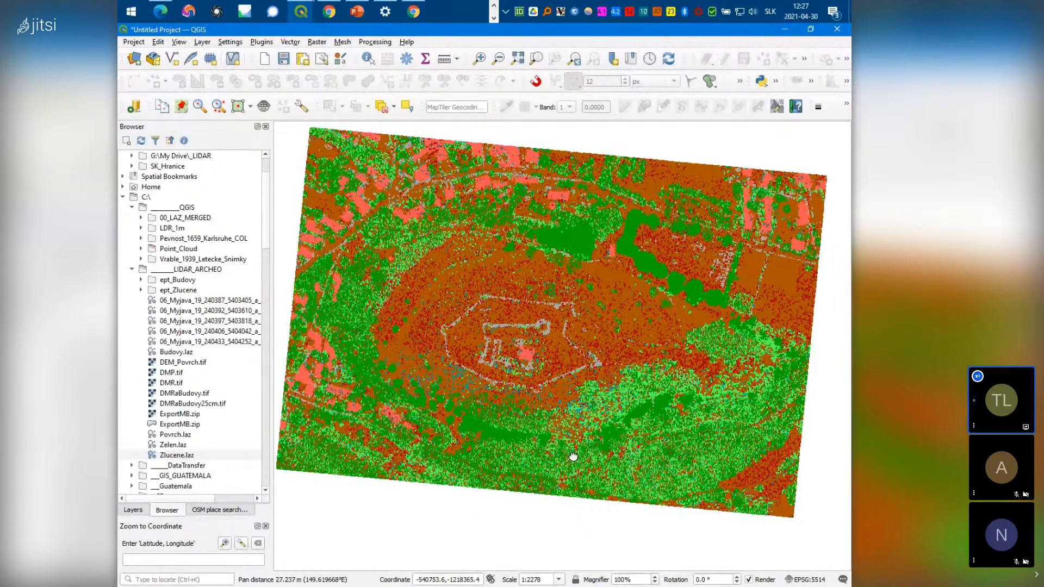
drag(573, 456, 575, 442)
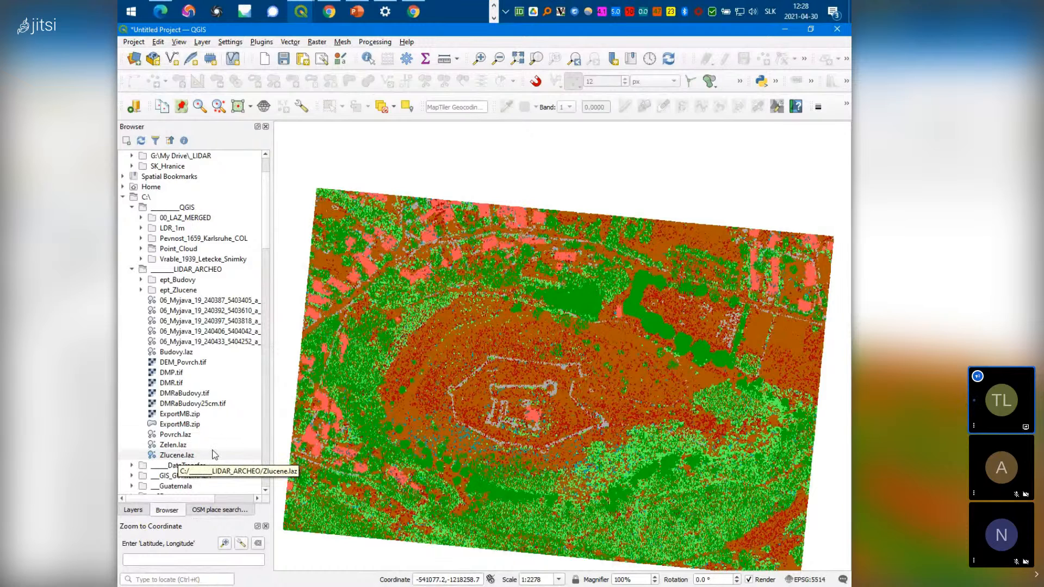
drag(541, 464, 531, 424)
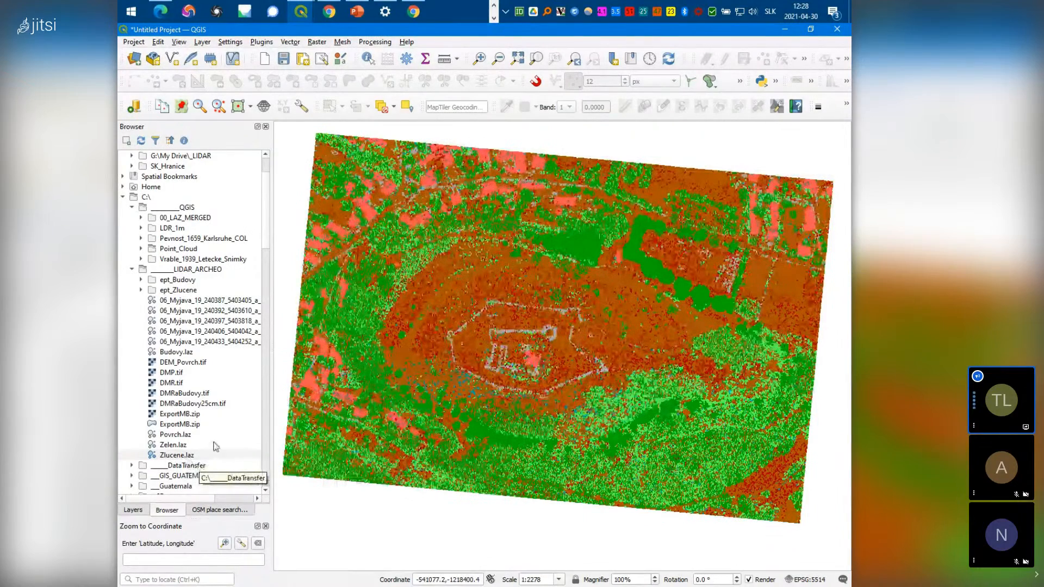
Remove the Zlucene layer from the Layers panel, leaving an empty map
click(183, 270)
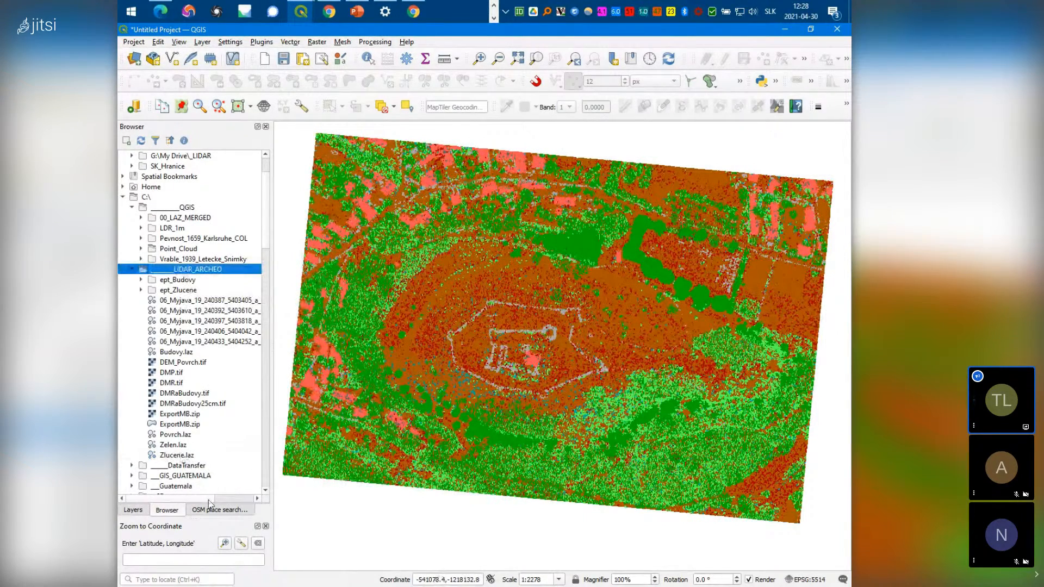
click(133, 510)
right_click(167, 162)
click(202, 229)
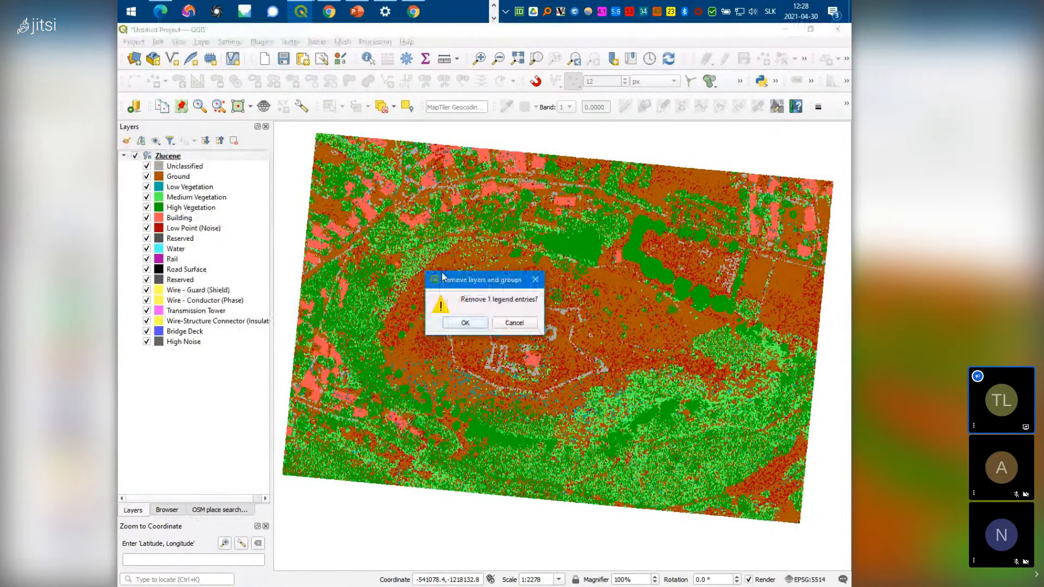
click(466, 323)
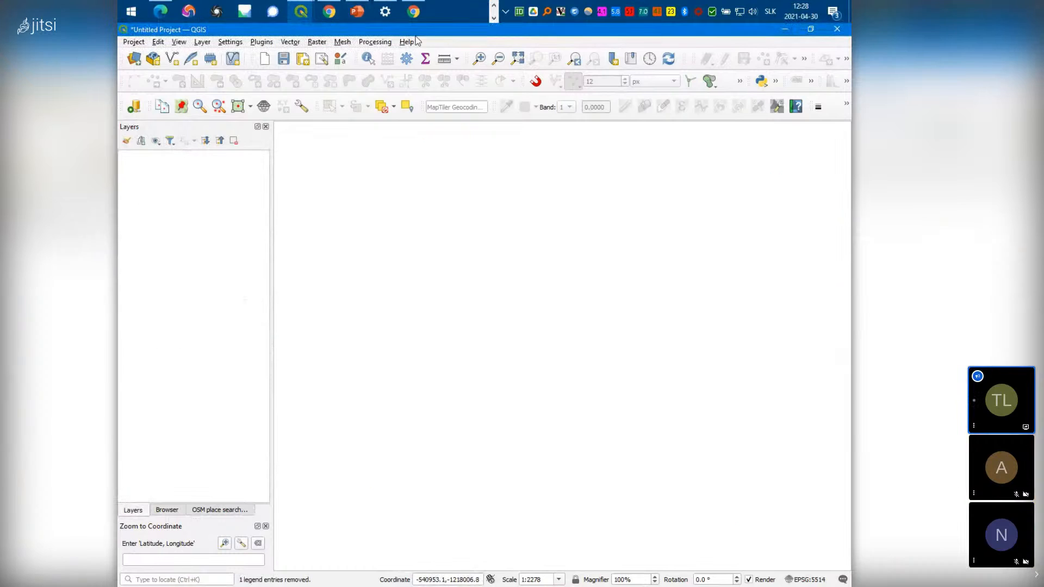
click(492, 5)
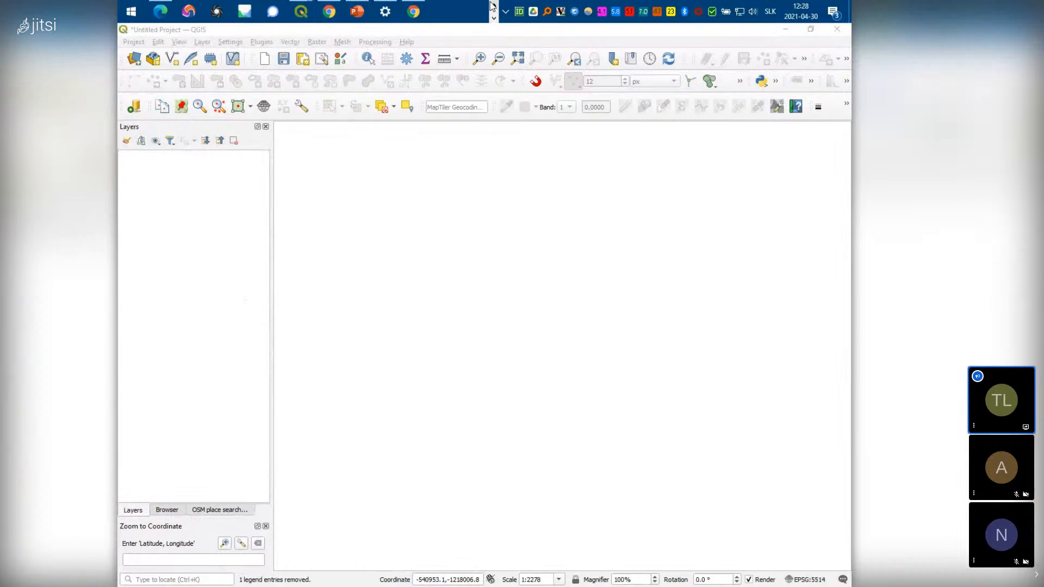
click(492, 5)
click(313, 12)
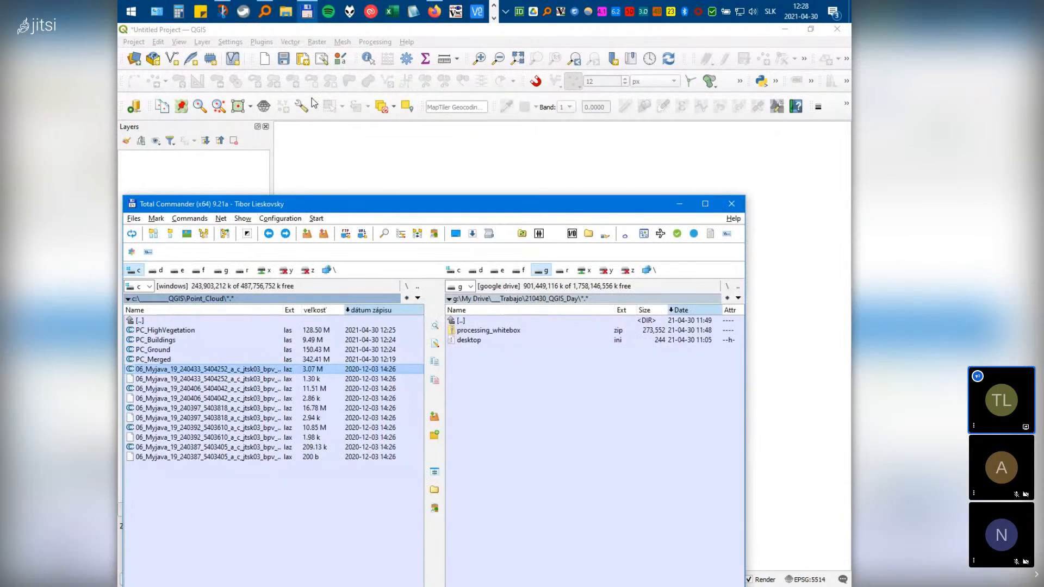
Go to the LIDAR_ARCHEO folder and delete both ept_ index folders
double_click(166, 321)
double_click(167, 323)
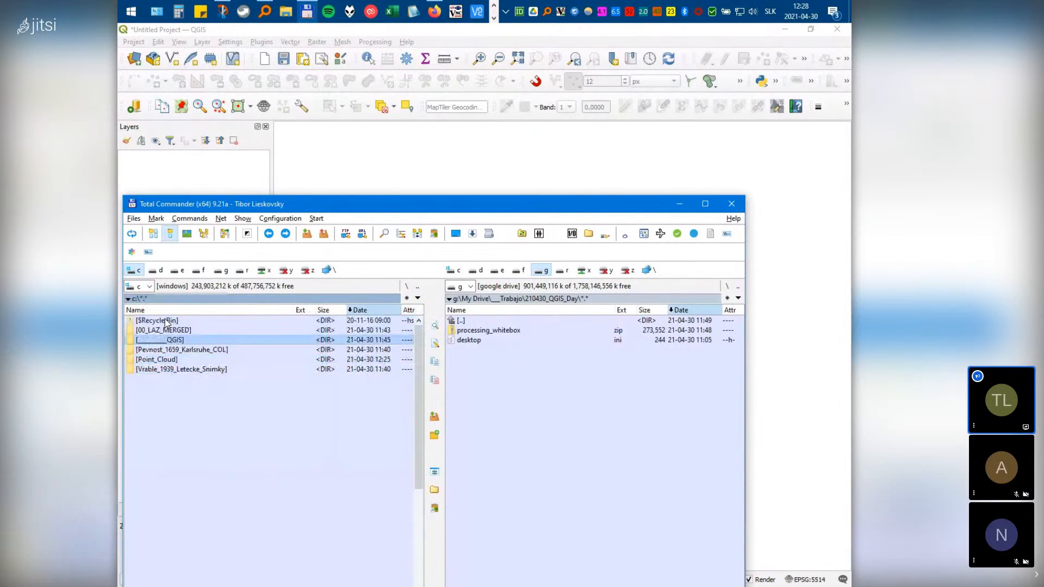
double_click(168, 351)
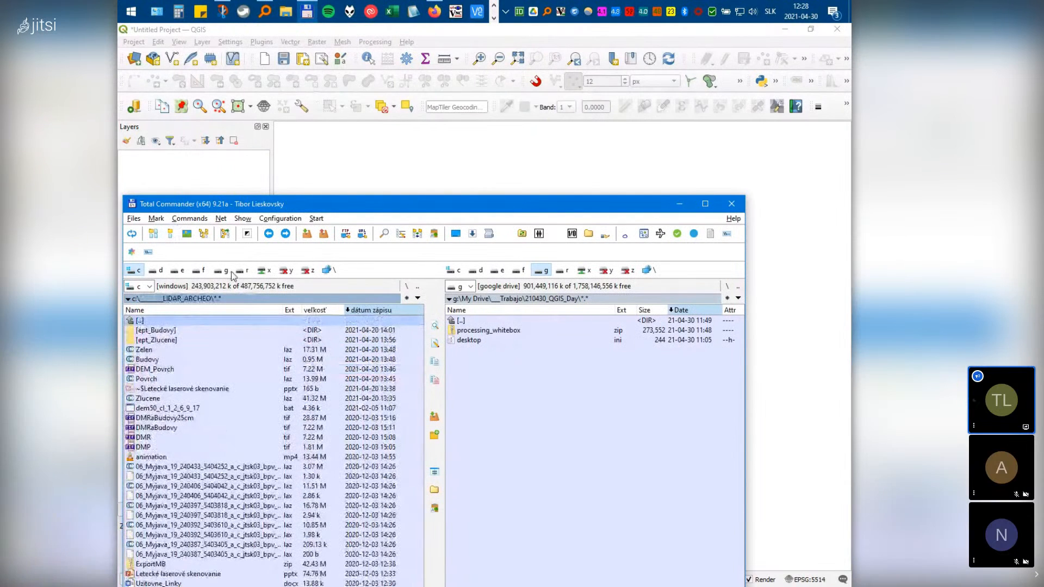
drag(310, 207, 394, 121)
shift+click(254, 254)
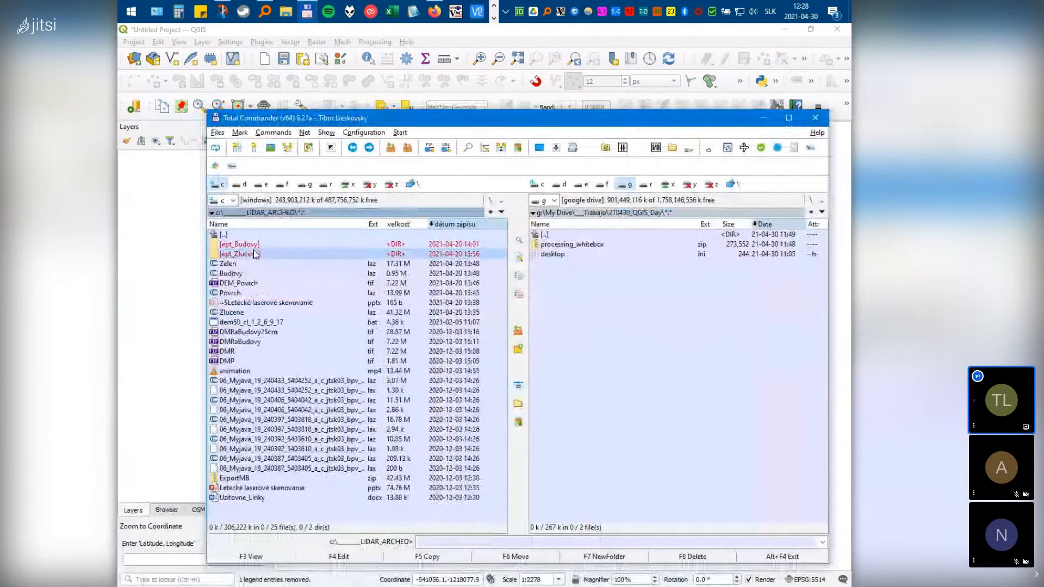
key(Delete)
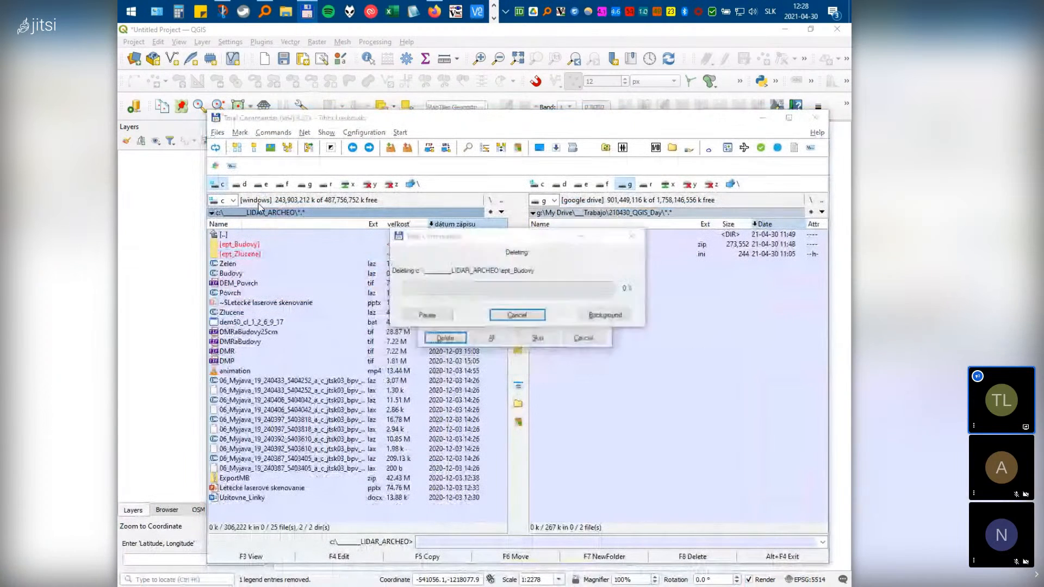
click(489, 340)
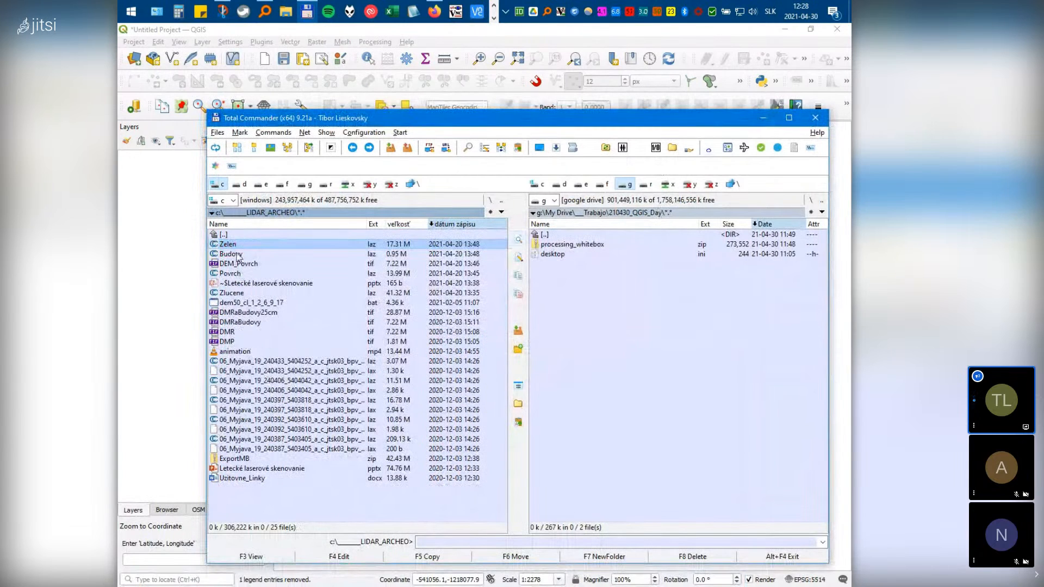
Rename Zlucene to Merged and Povrch to Ground
click(233, 276)
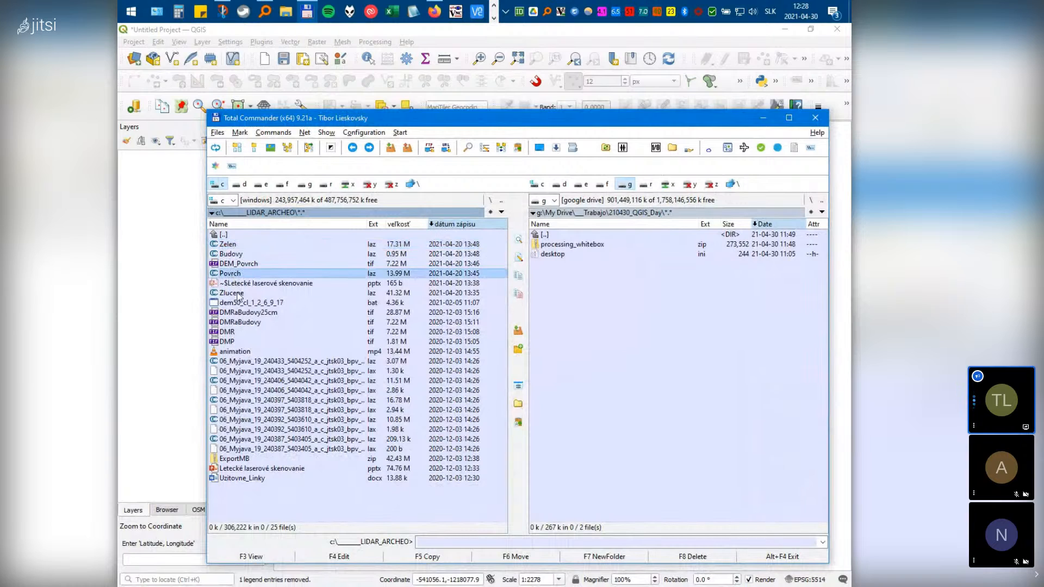
click(239, 295)
click(240, 295)
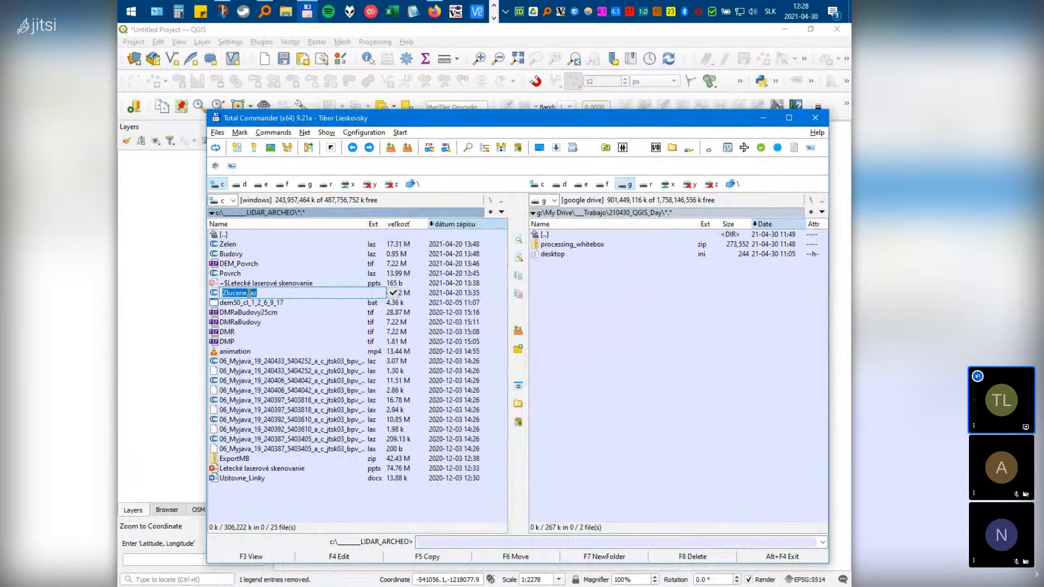
text(Merged)
key(Return)
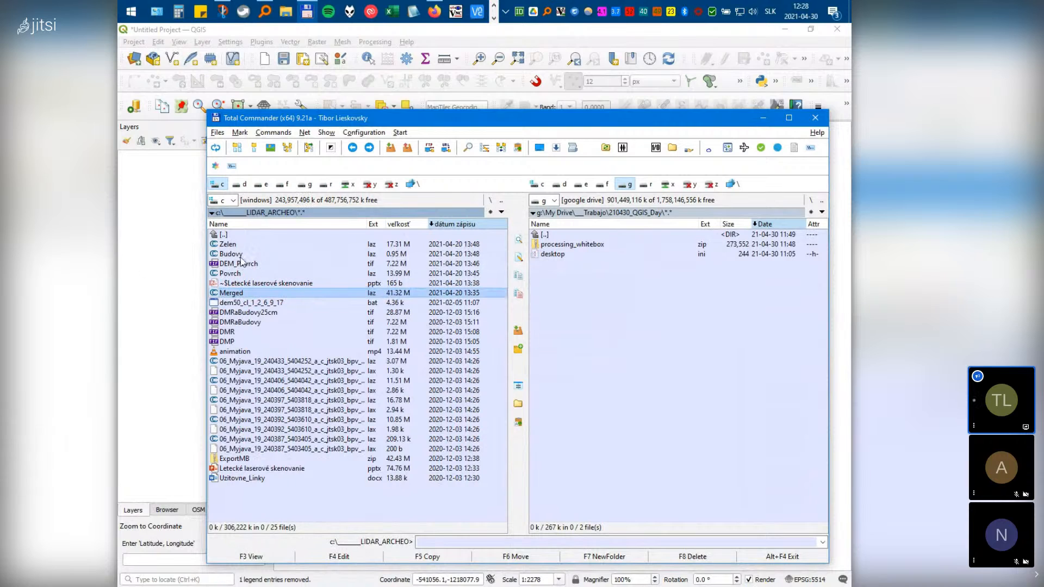
click(235, 275)
click(235, 274)
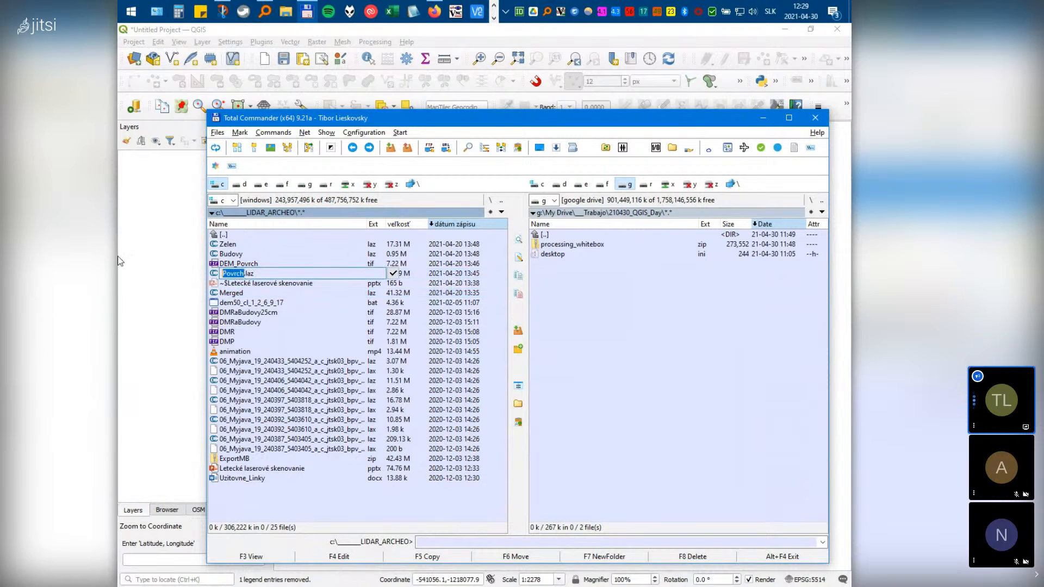
text(Ground)
Rename Budovy to Buildings and Zelen to Vegetation
click(234, 255)
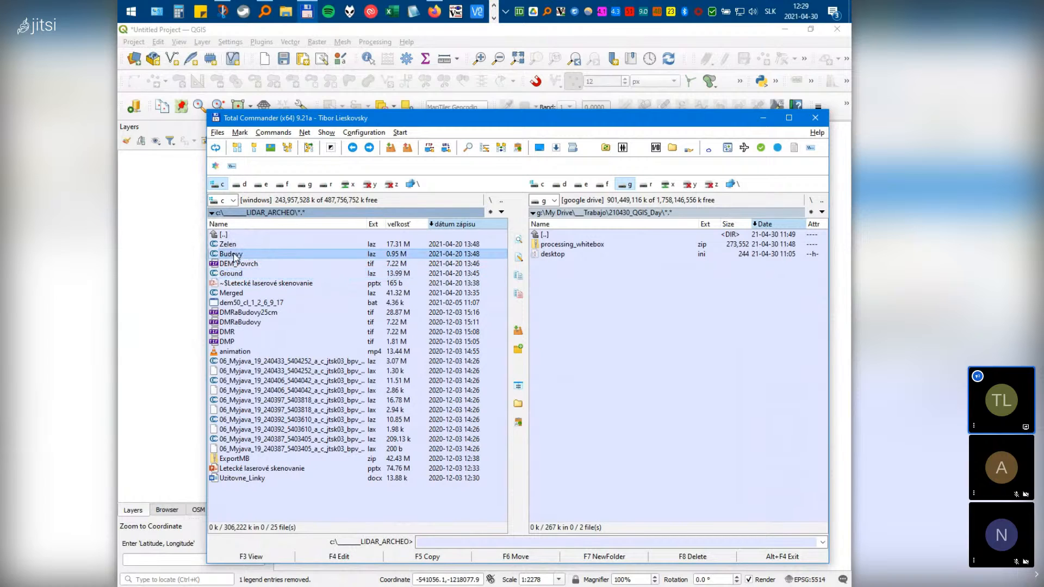
click(234, 256)
click(234, 254)
double_click(234, 254)
text(Buildings)
key(Return)
click(238, 246)
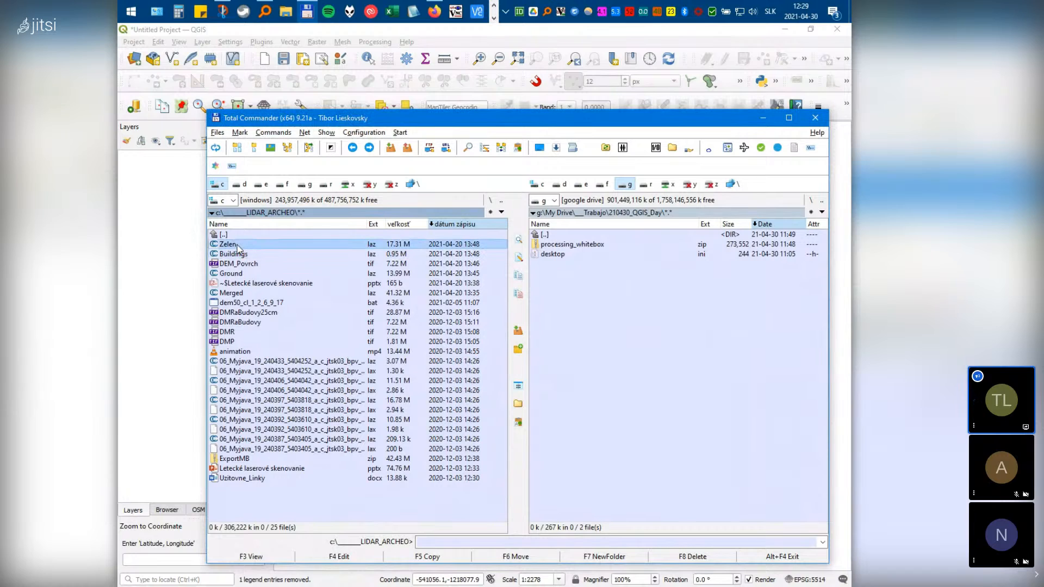
click(377, 248)
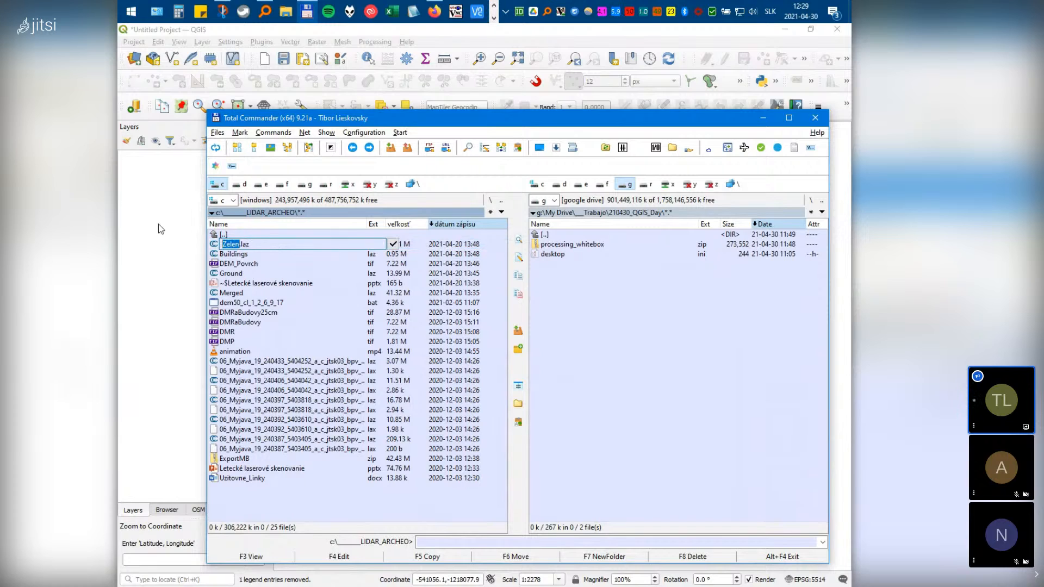
text(Vegetya)
key(BackSpace)
text(ation)
key(Return)
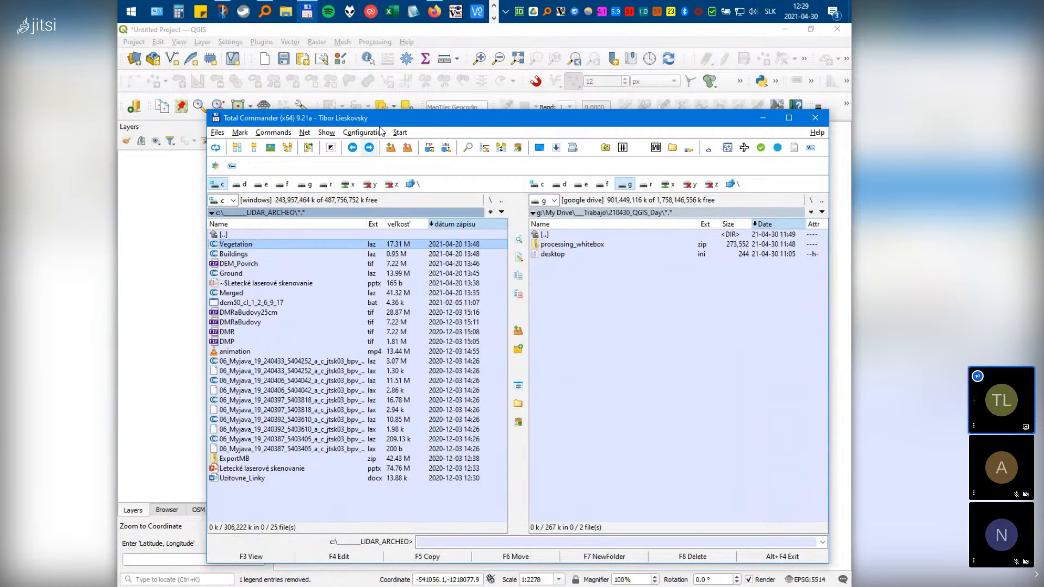
drag(357, 121, 537, 155)
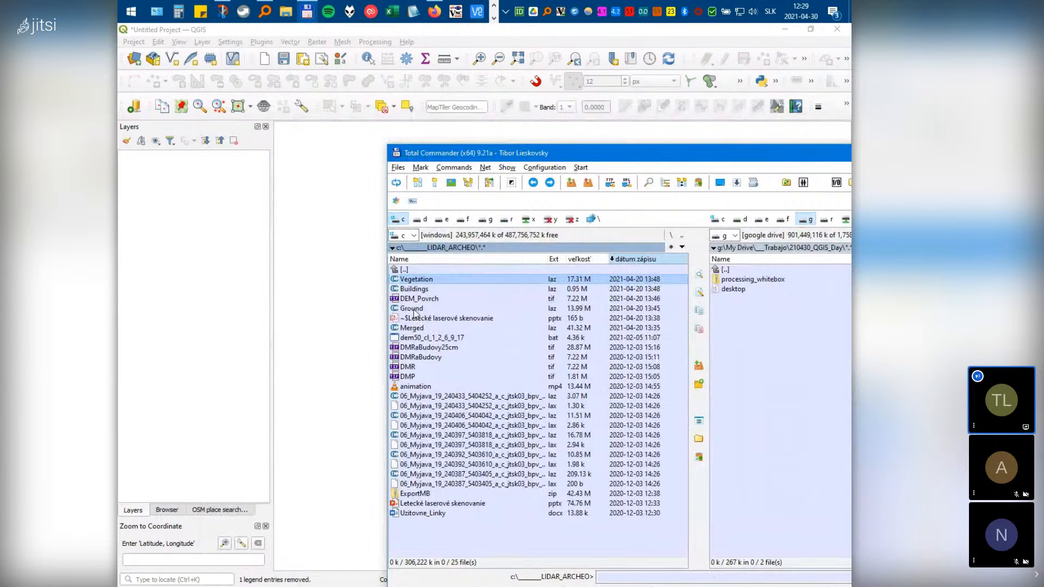
Drag Merged.laz onto the QGIS map and let the point cloud indexing finish
drag(413, 328, 341, 321)
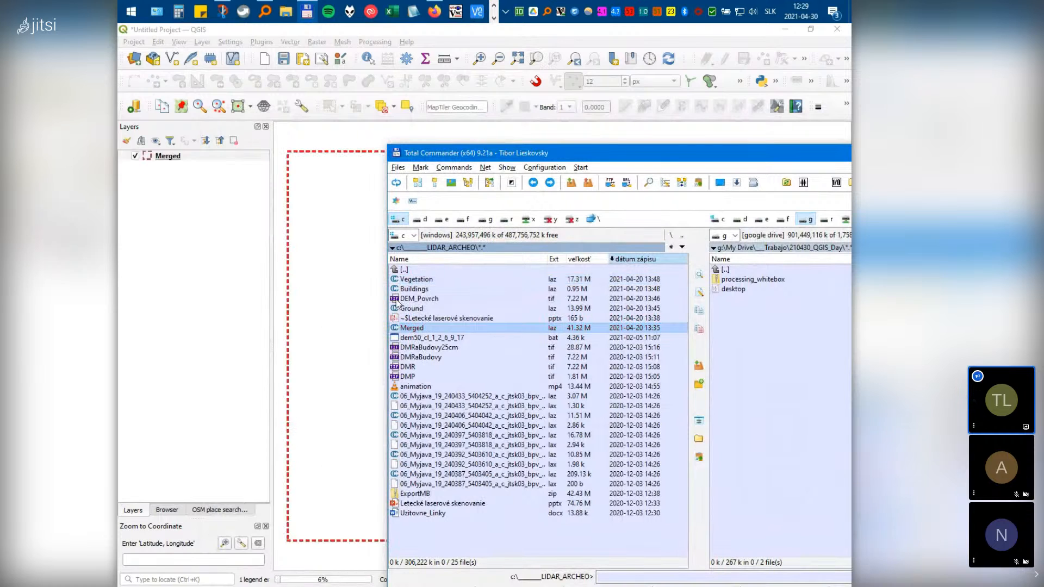
click(373, 34)
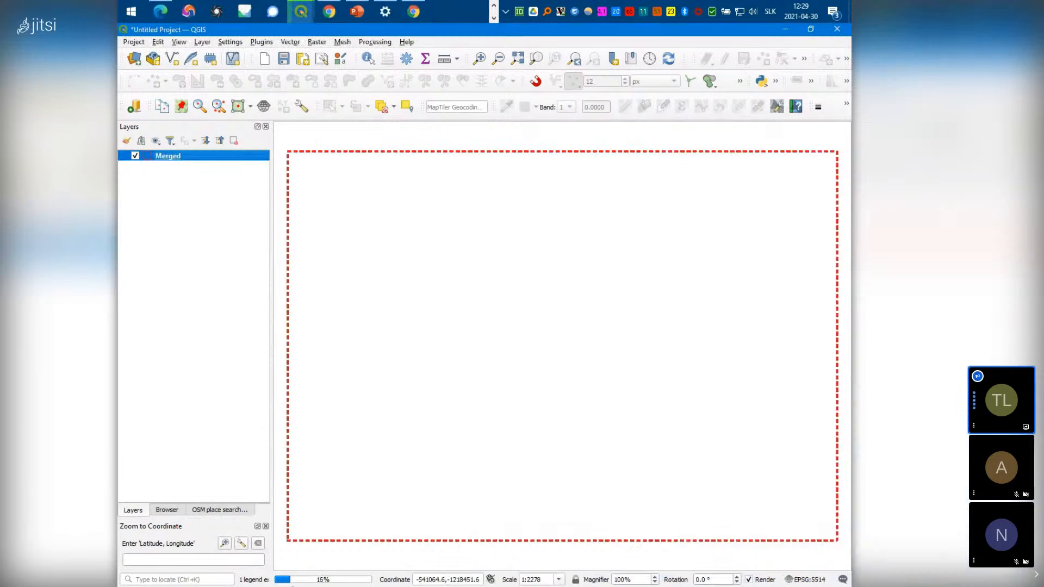
mouse_move(294, 582)
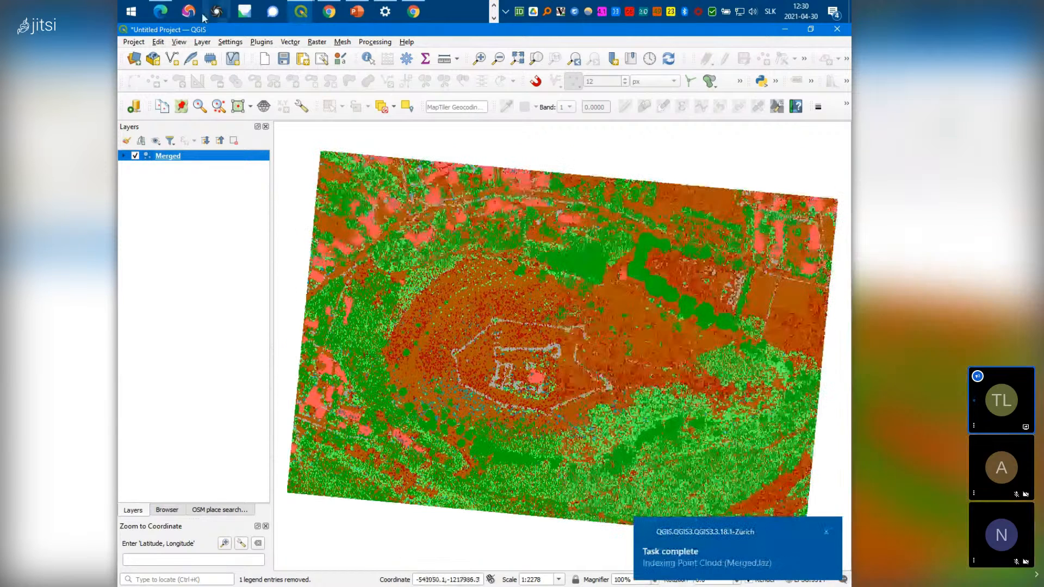
click(494, 20)
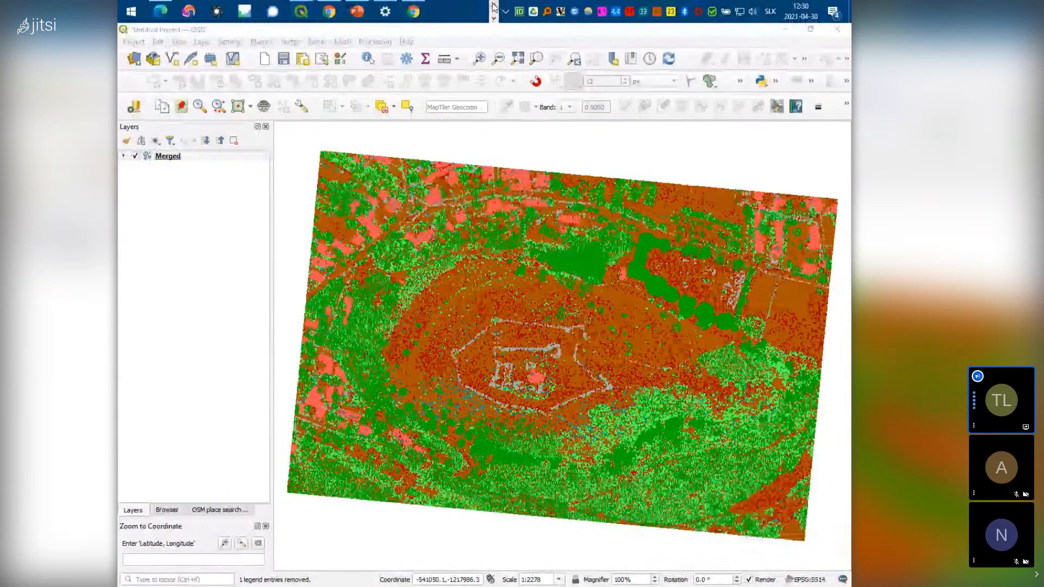
Look inside ept_Merged in Total Commander at ept-data, ept-hierarchy and ept.json
click(494, 7)
click(307, 12)
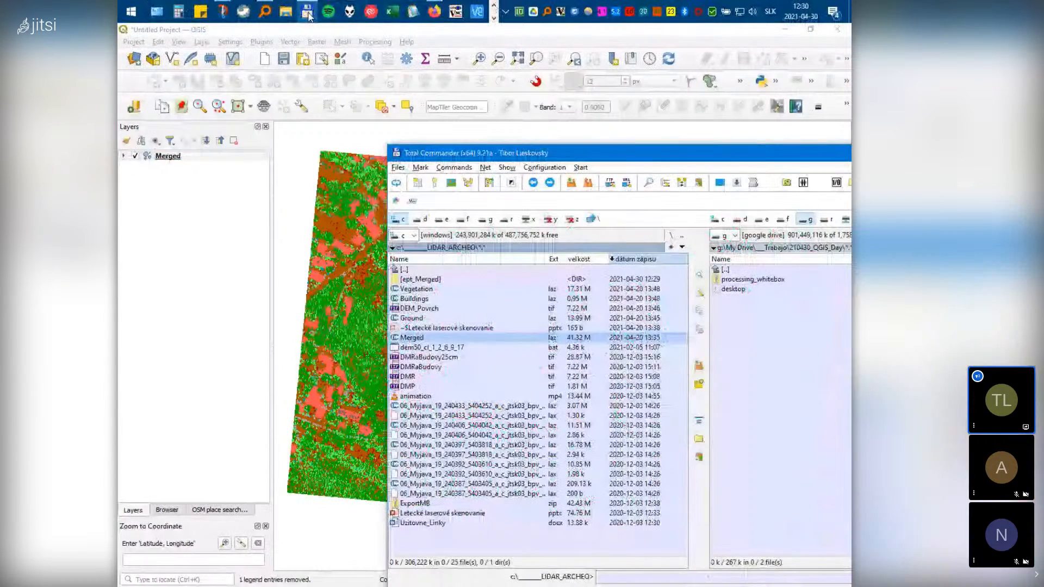
click(442, 279)
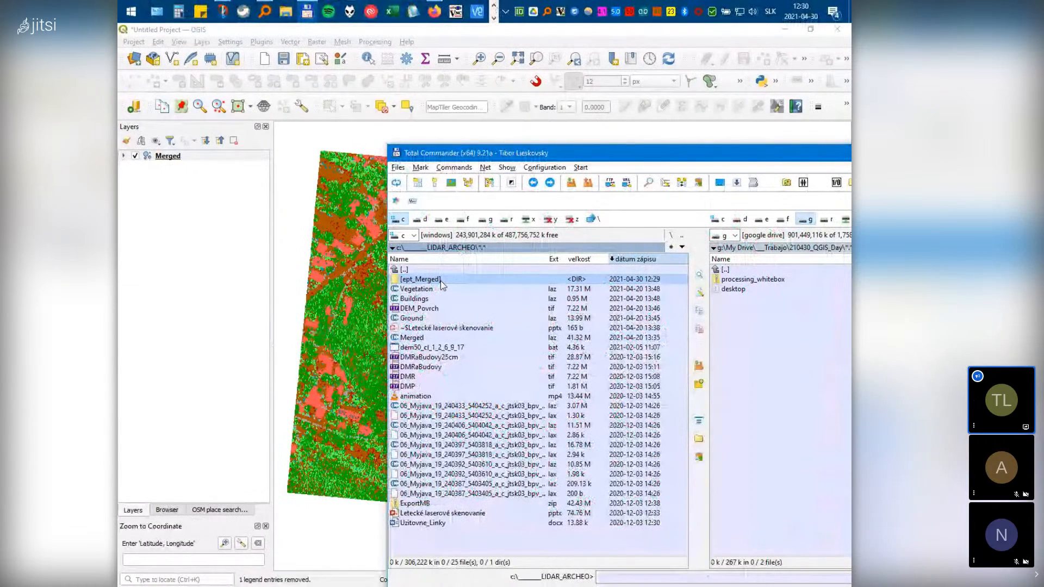
click(413, 339)
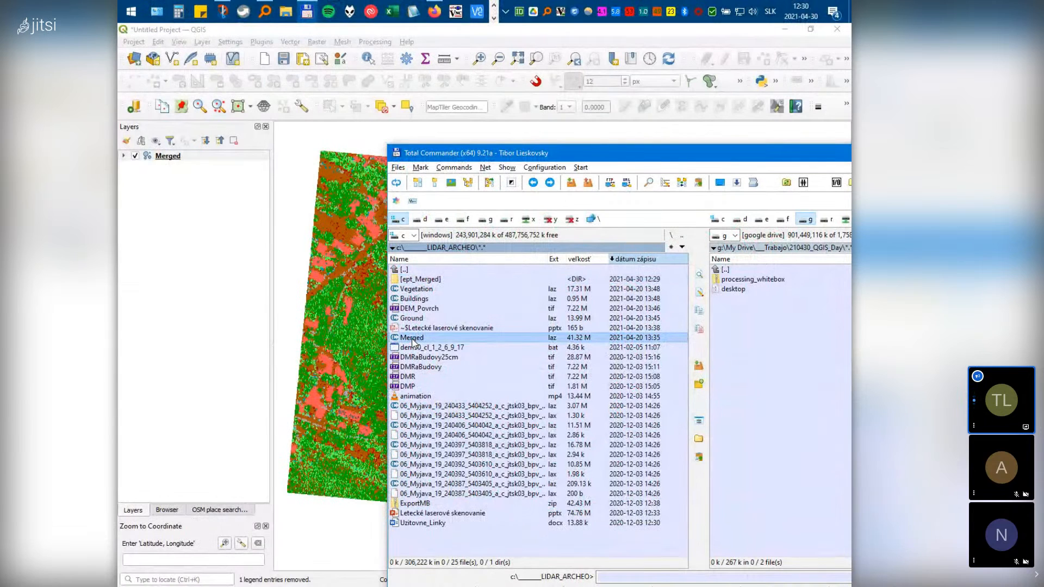
double_click(417, 280)
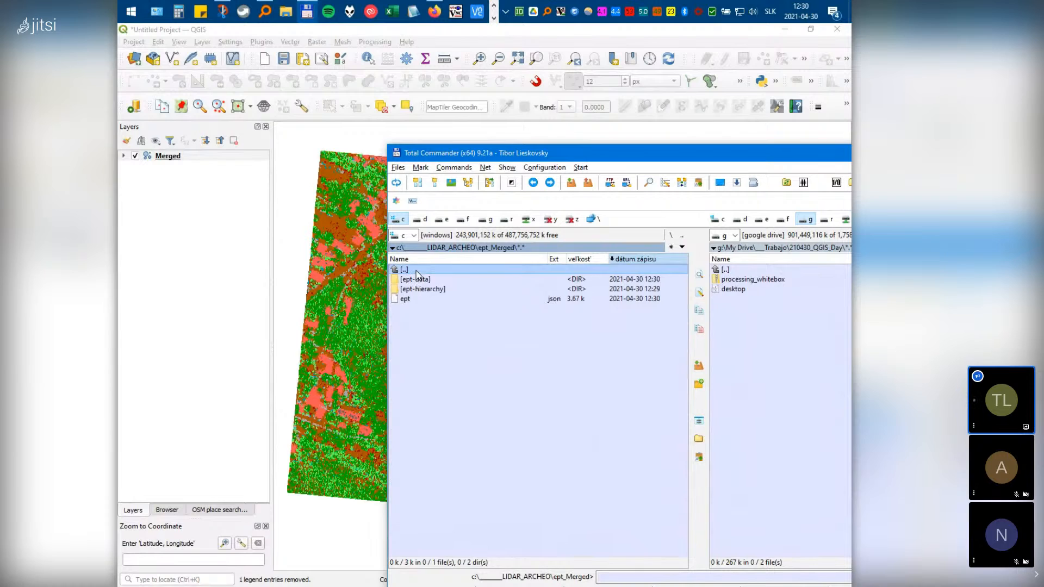
double_click(417, 270)
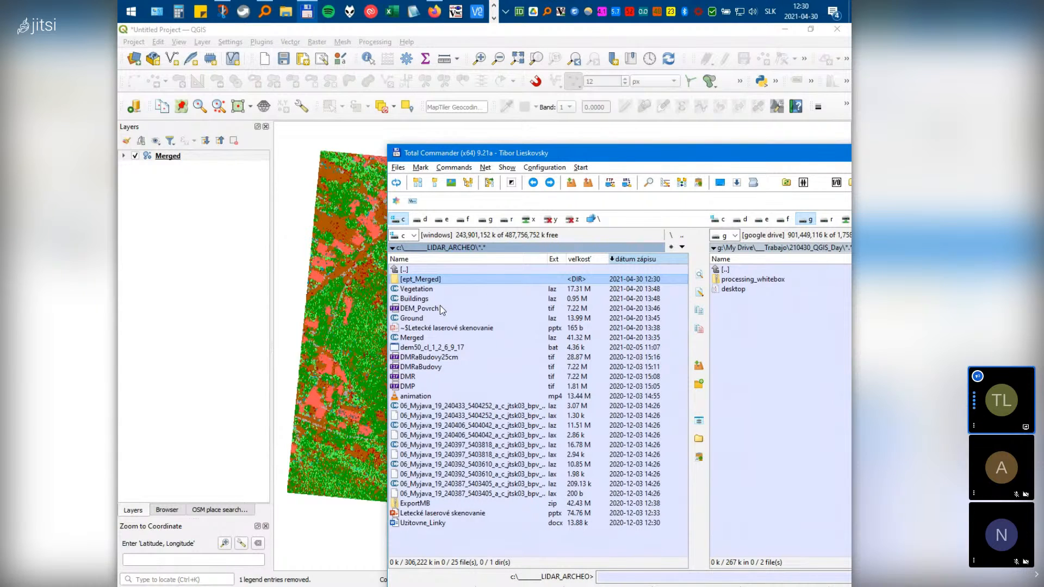
Close Total Commander, leaving the Merged point cloud showing in QGIS
click(418, 339)
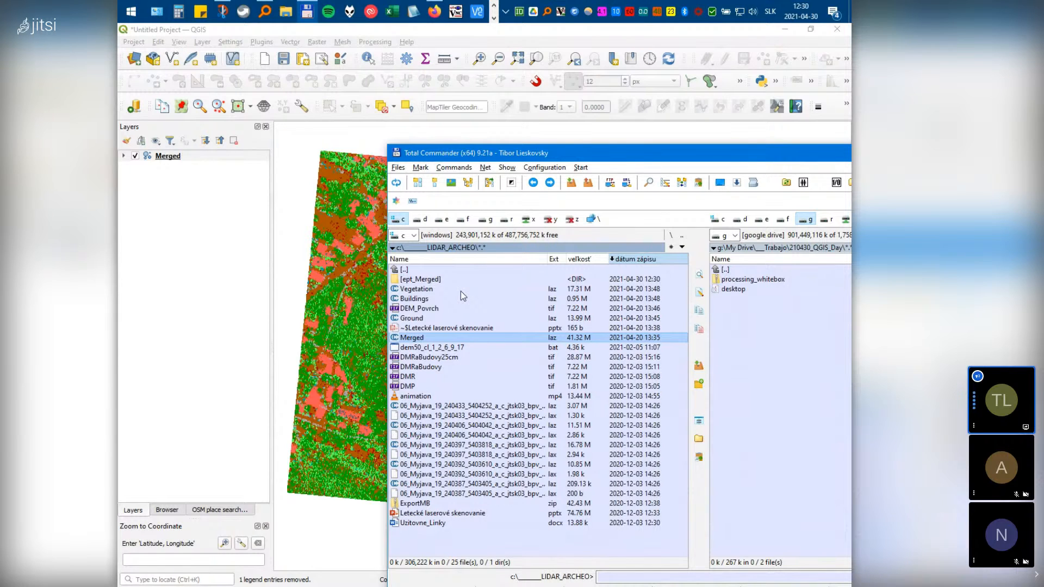
right_click(420, 282)
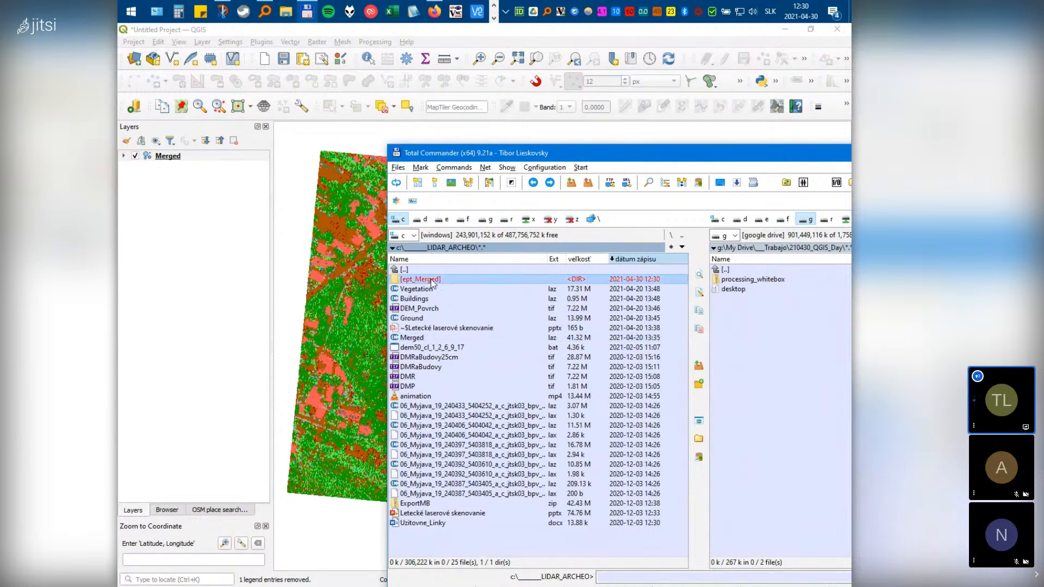
drag(795, 159, 445, 161)
click(655, 154)
scroll(517, 373, down, 3)
scroll(570, 370, up, 4)
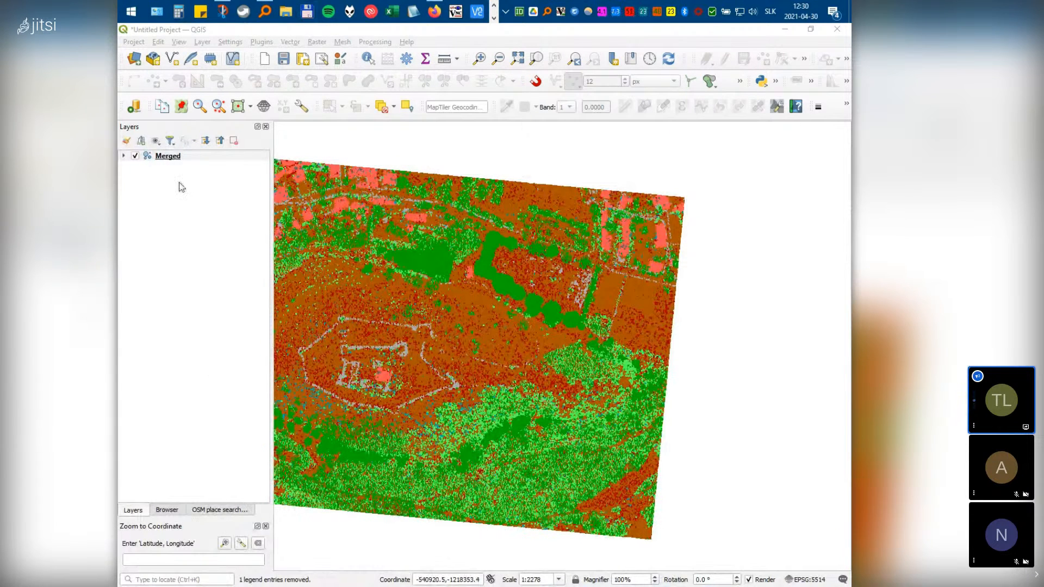
Show the Merged layer's Classification renderer classes in the Layer Styling panel (F7)
click(173, 158)
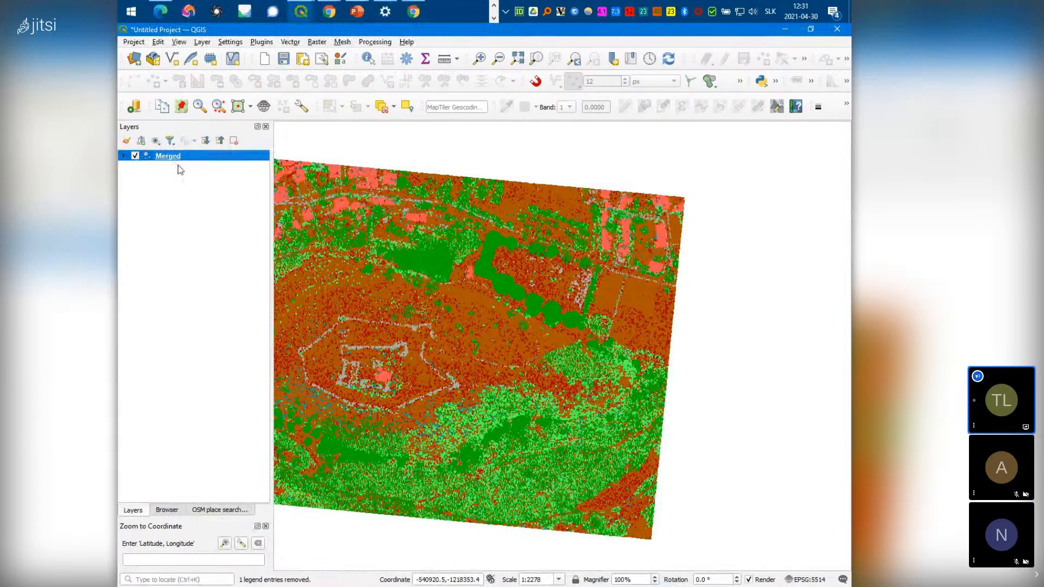
key(F7)
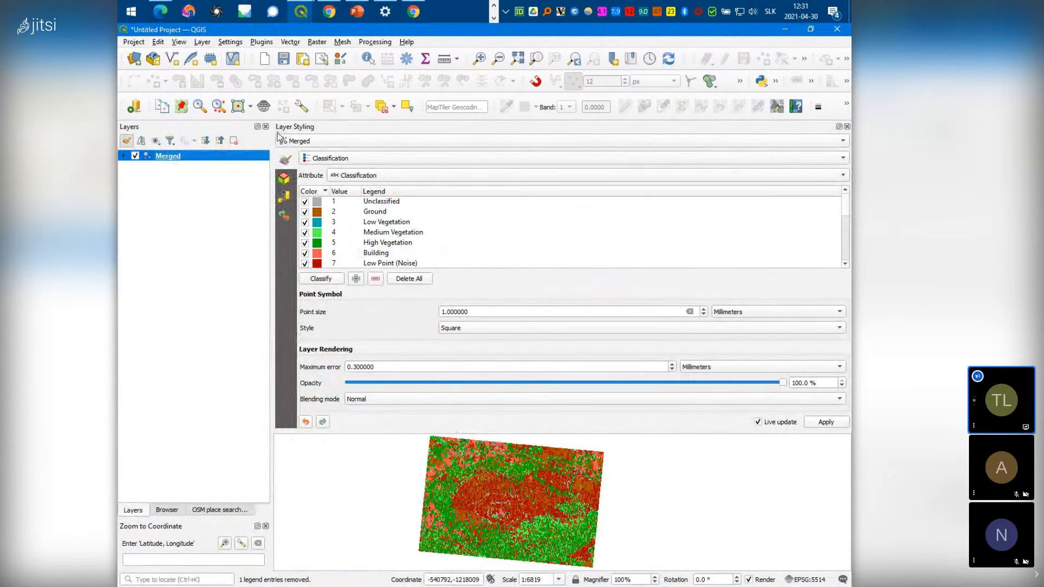
drag(272, 196, 302, 197)
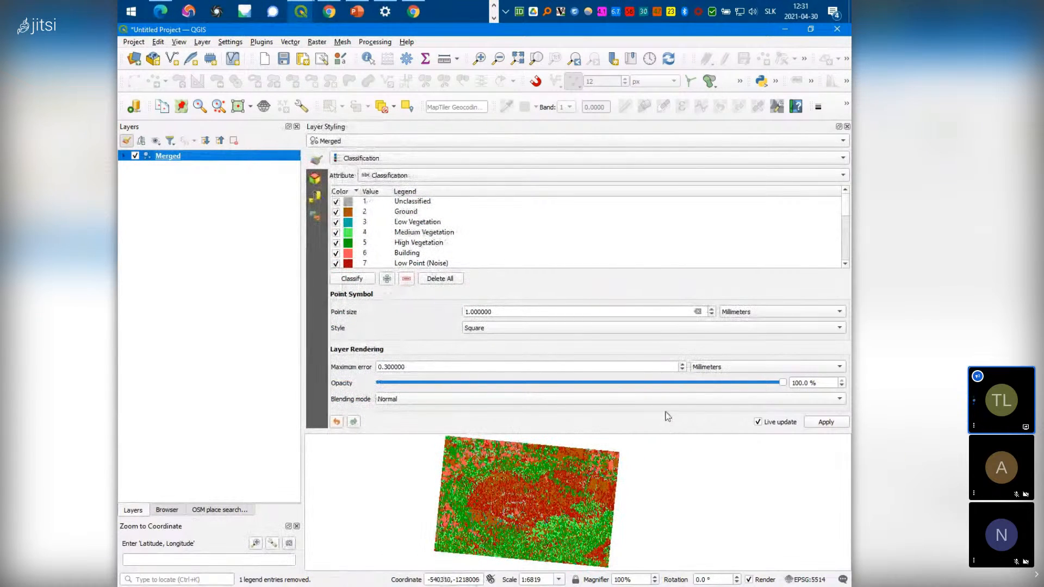
mouse_move(667, 431)
mouse_down()
mouse_move(662, 415)
mouse_move(662, 432)
mouse_up()
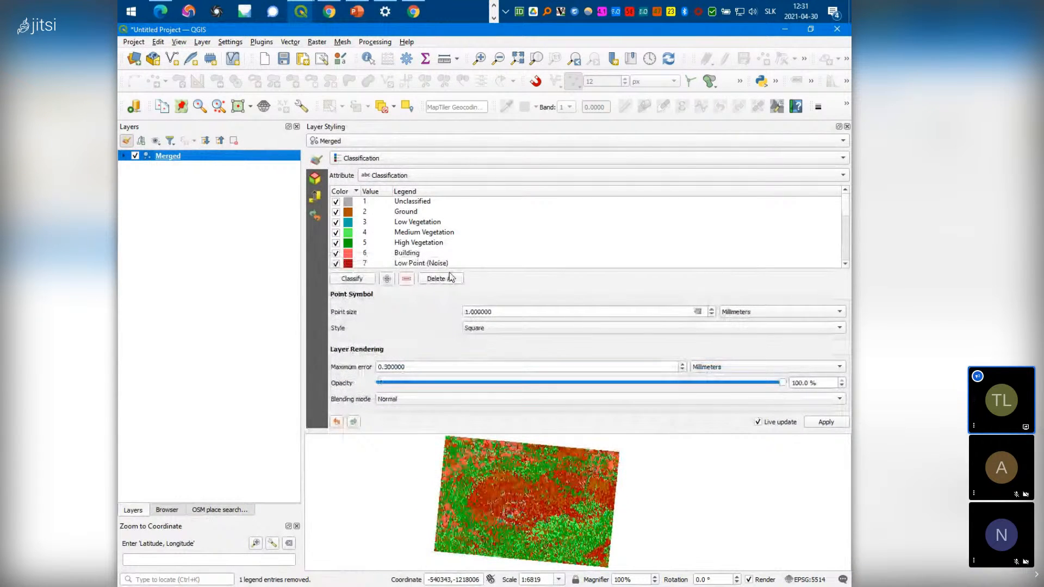
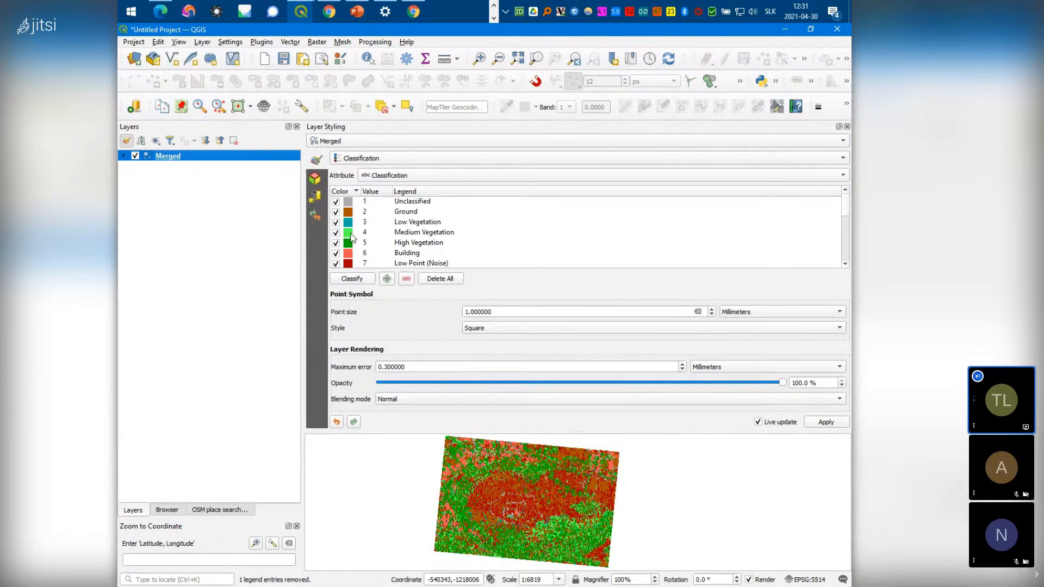
Uncheck the Wire-Structure Connector, Low Vegetation and class 12 Reserved classes in the Classification list
scroll(385, 242, down, 1)
scroll(384, 243, down, 3)
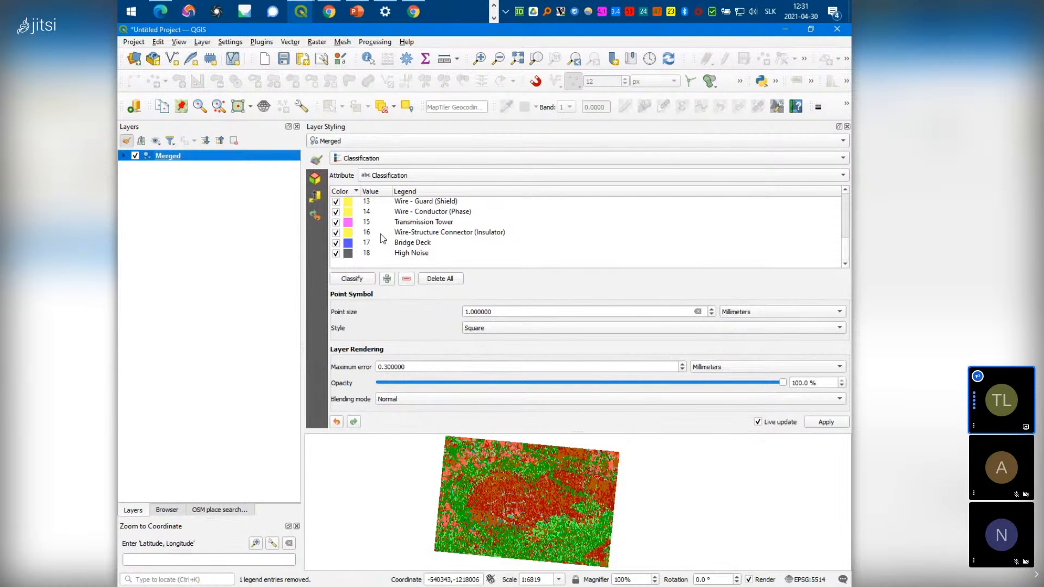
click(380, 236)
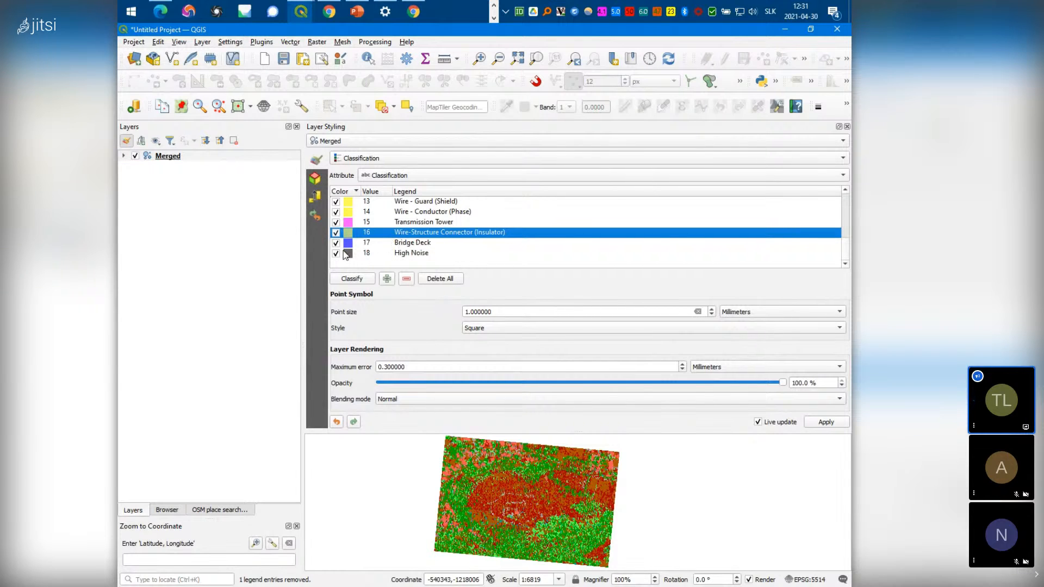
scroll(374, 247, up, 4)
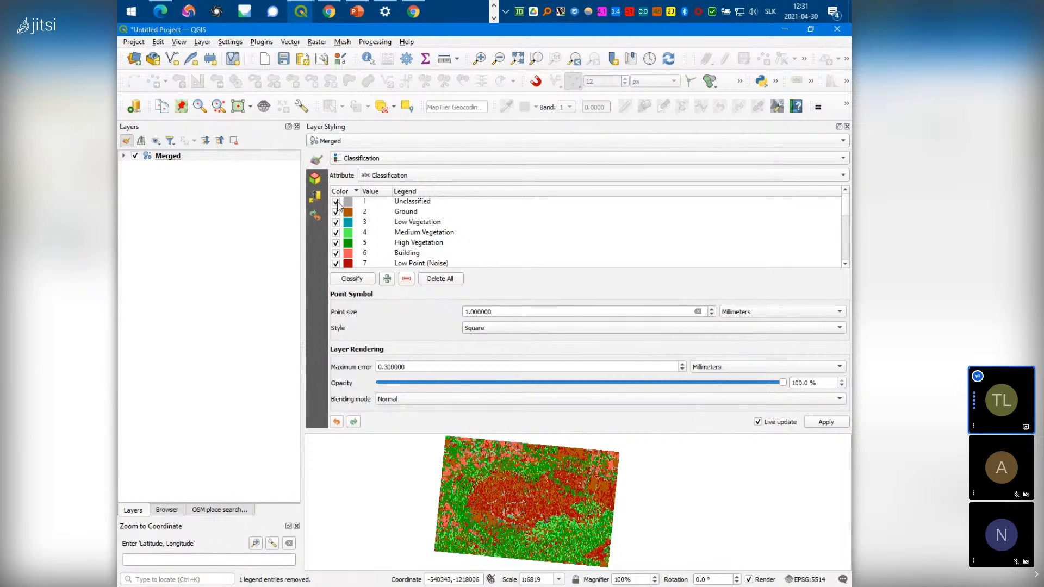
click(336, 223)
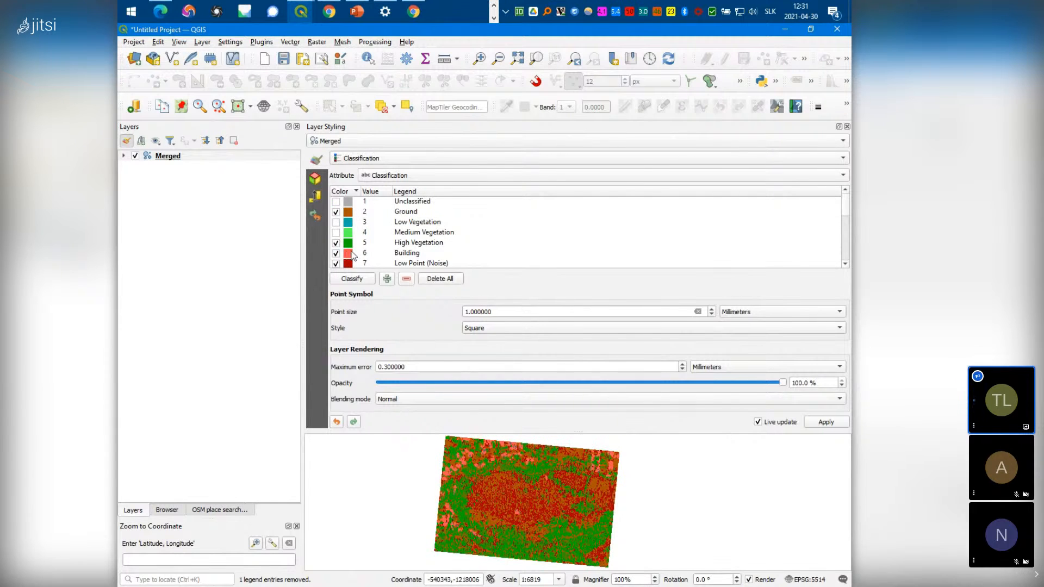
scroll(351, 253, down, 1)
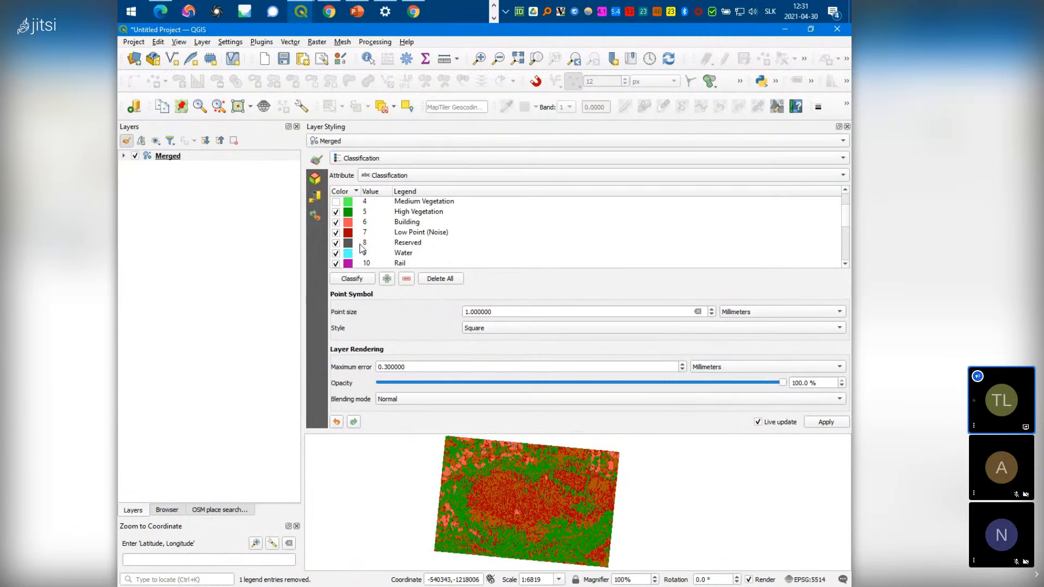
scroll(362, 254, up, 1)
scroll(351, 259, down, 1)
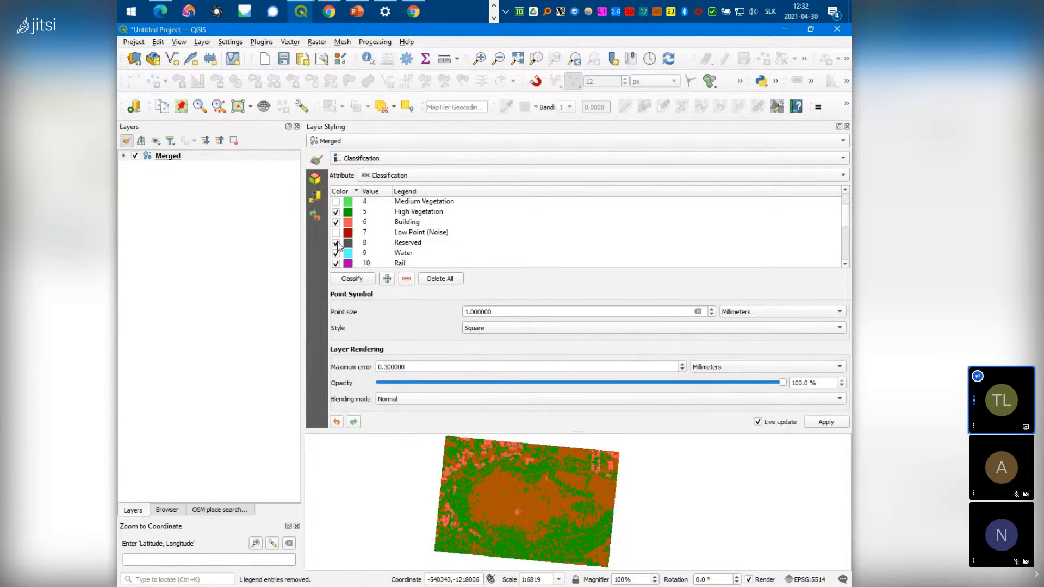
scroll(337, 246, down, 1)
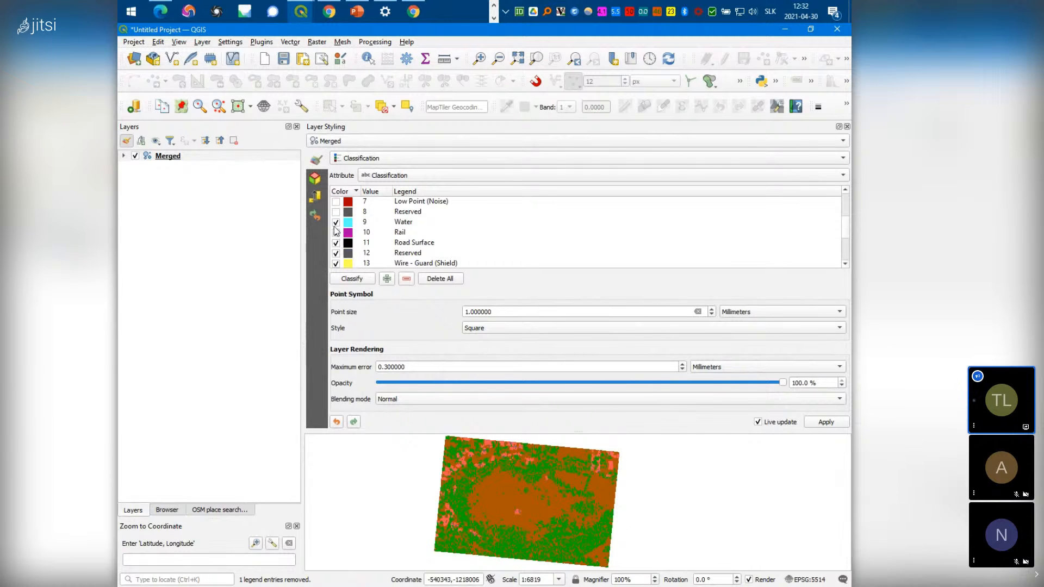
click(336, 253)
scroll(338, 265, down, 2)
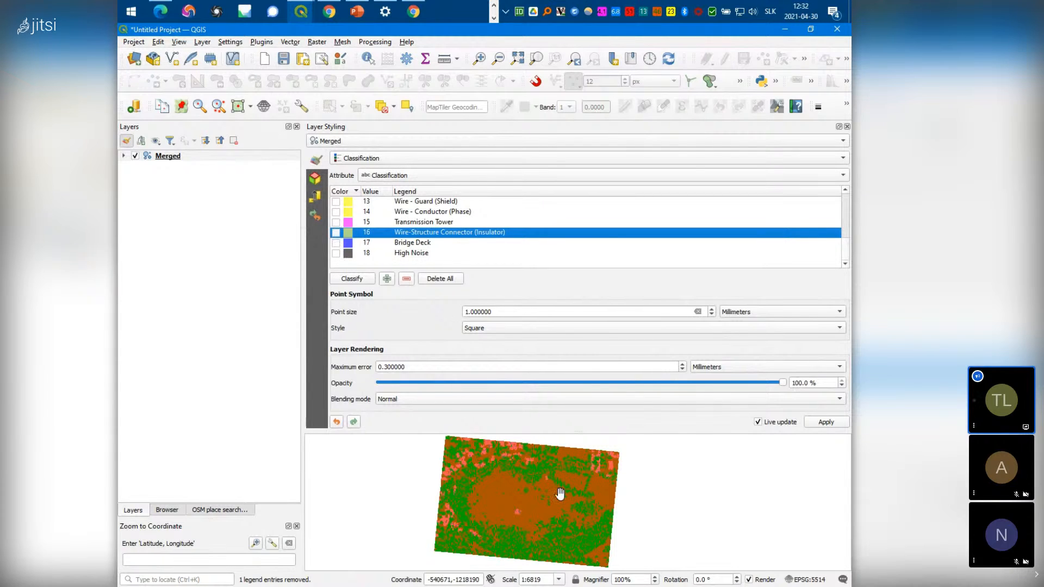
scroll(534, 507, up, 4)
scroll(533, 507, down, 2)
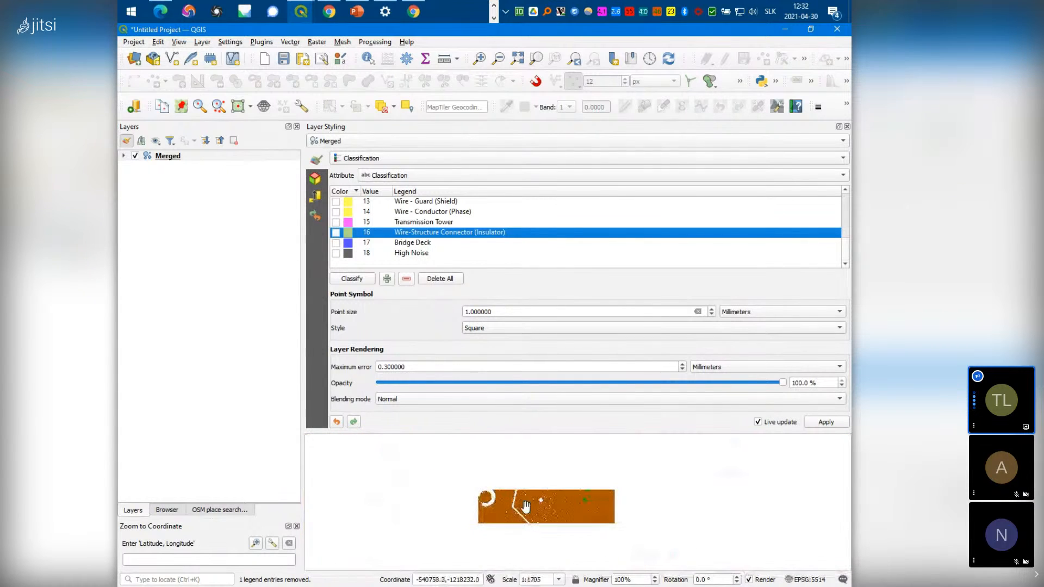
Change the Merged point symbol style from square to Circle
drag(430, 490, 578, 525)
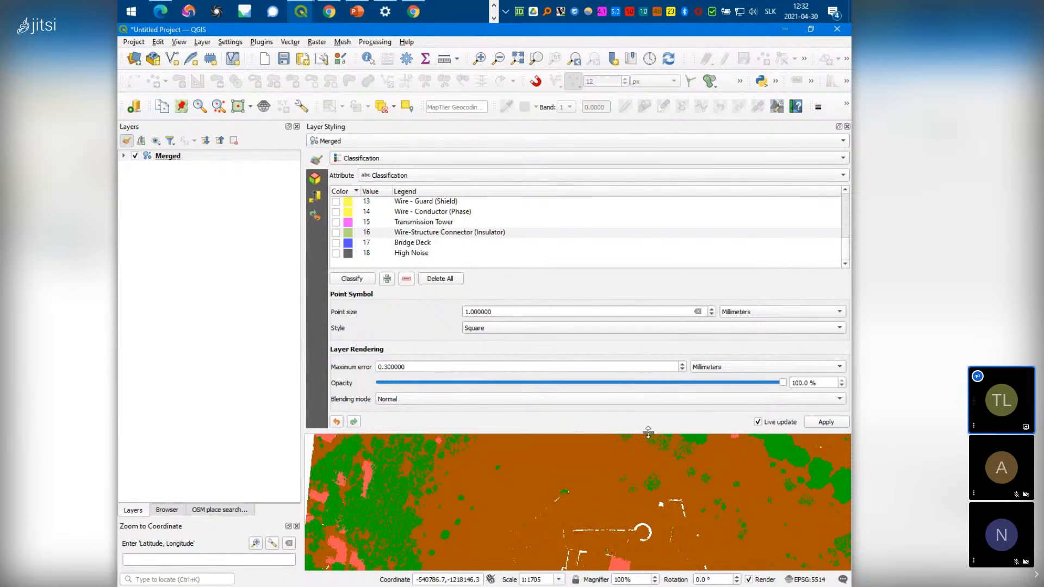
click(475, 330)
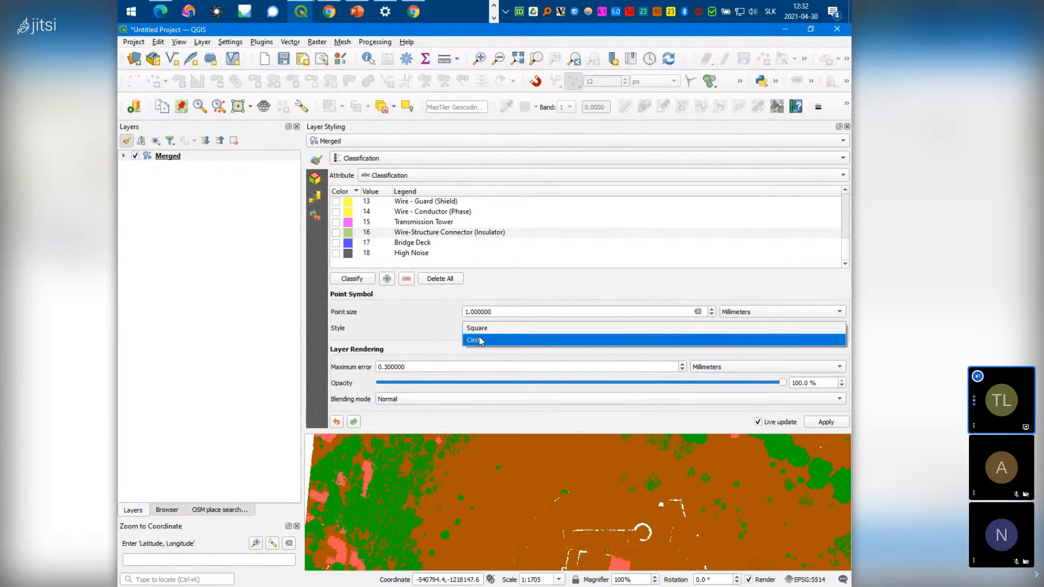
click(478, 340)
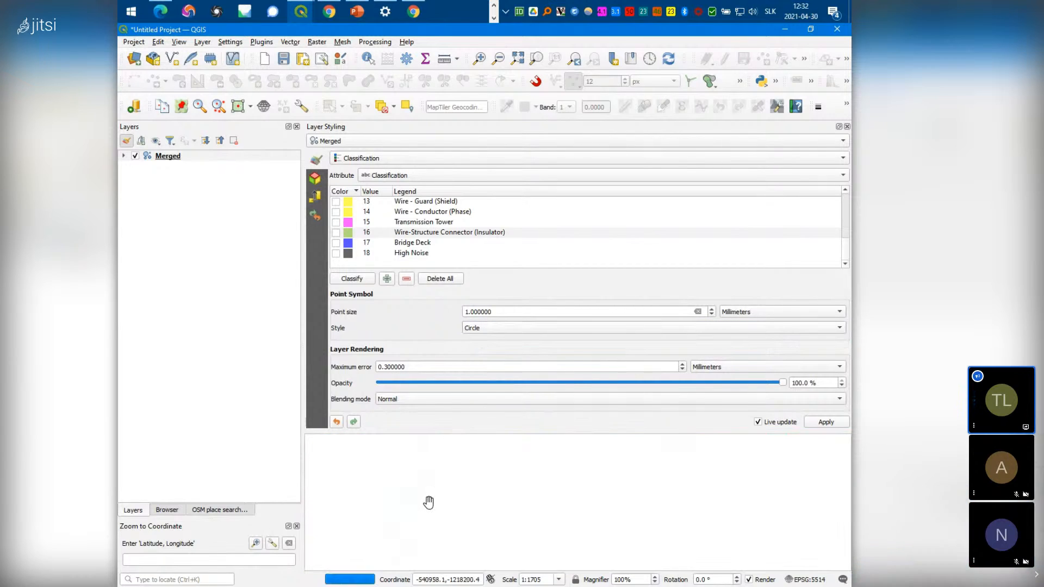
Zoom and pan the map to inspect the circular points over the buildings
scroll(413, 499, up, 3)
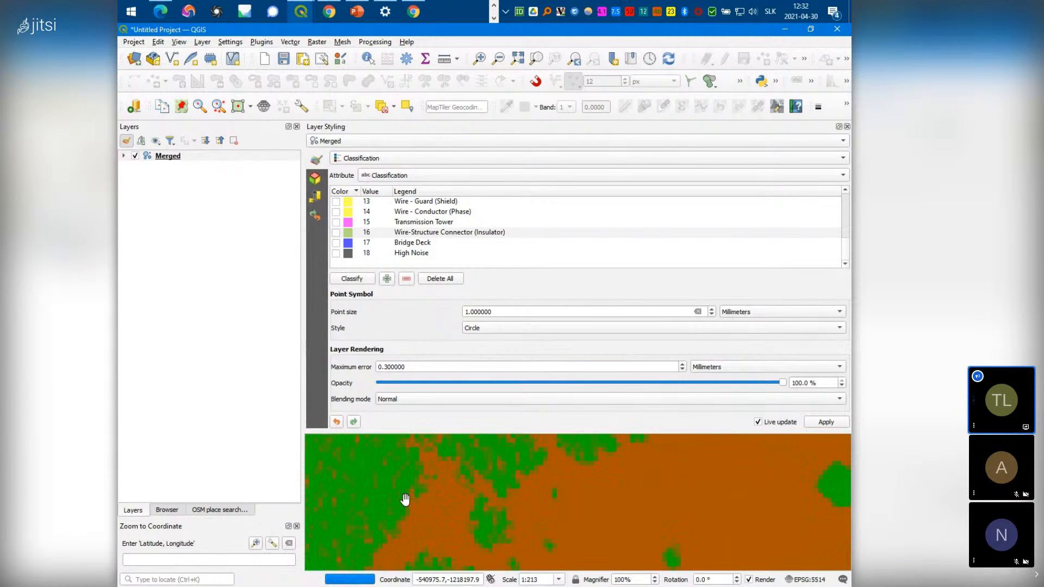
scroll(405, 498, up, 3)
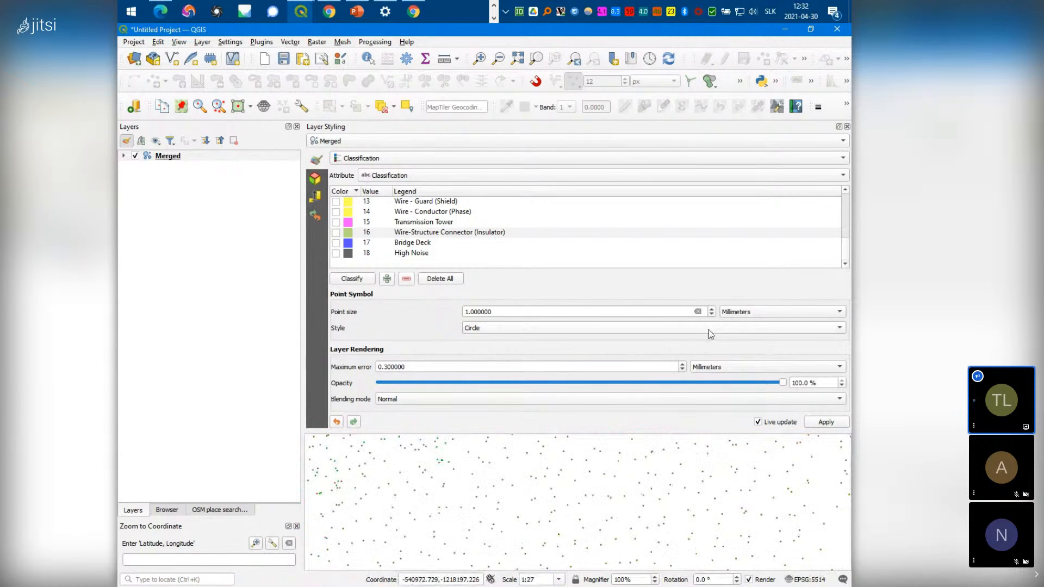
scroll(589, 466, down, 4)
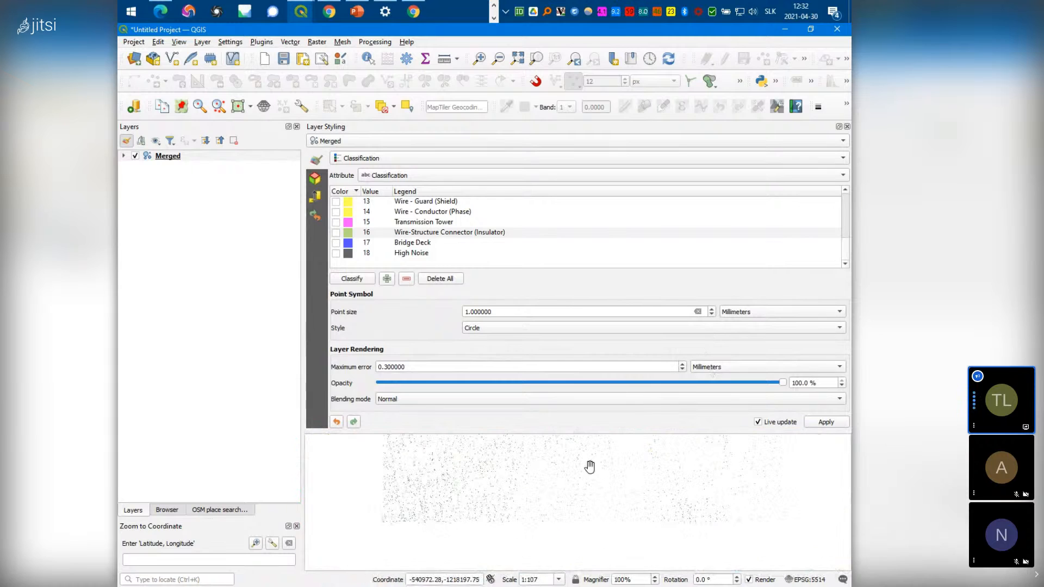
drag(428, 500, 590, 541)
drag(566, 467, 647, 523)
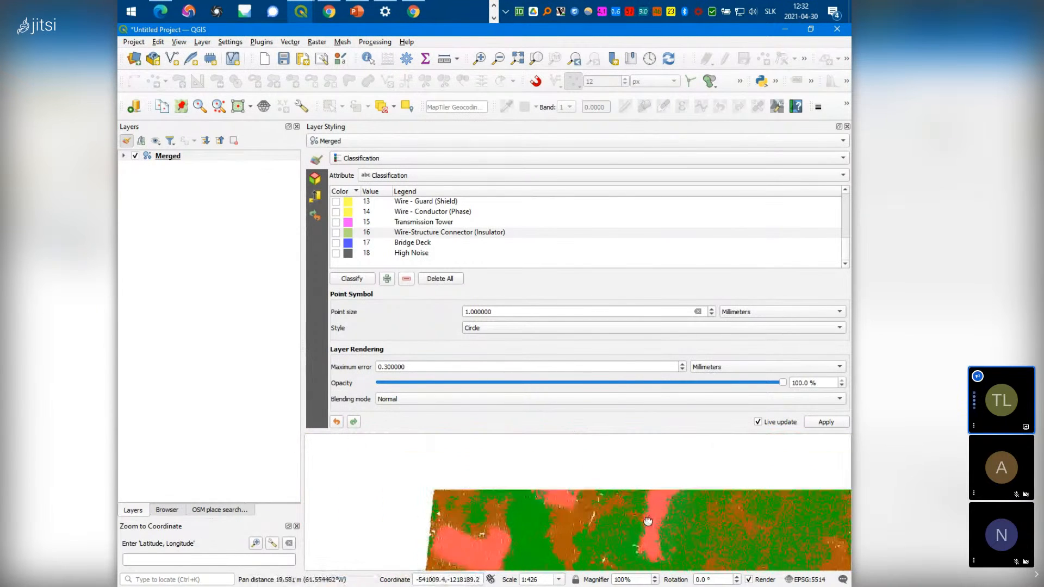
scroll(557, 482, up, 1)
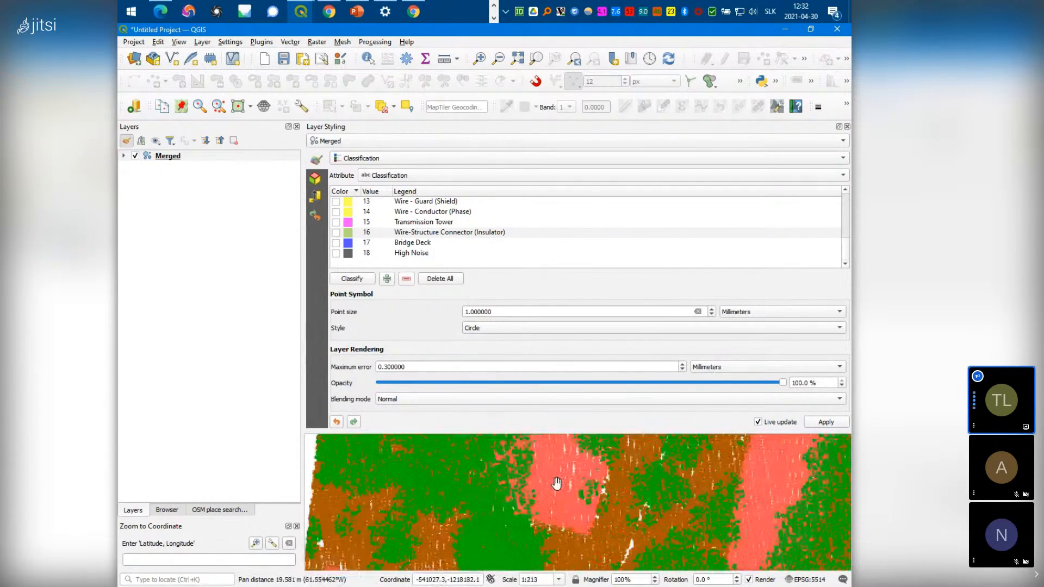
drag(556, 483, 418, 524)
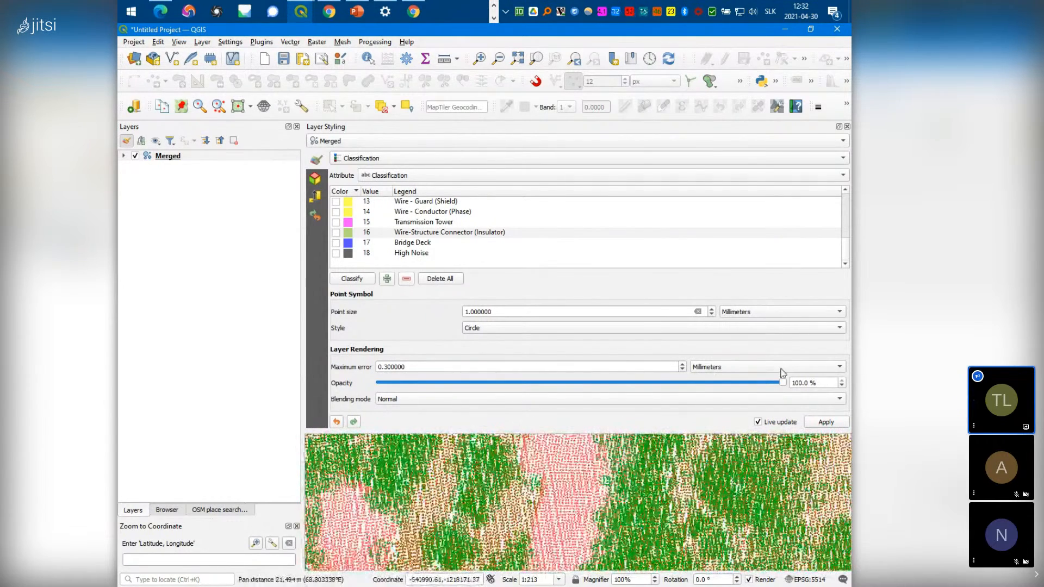
Close Layer Styling and zoom out to the whole classified point cloud, then open the View menu
click(847, 128)
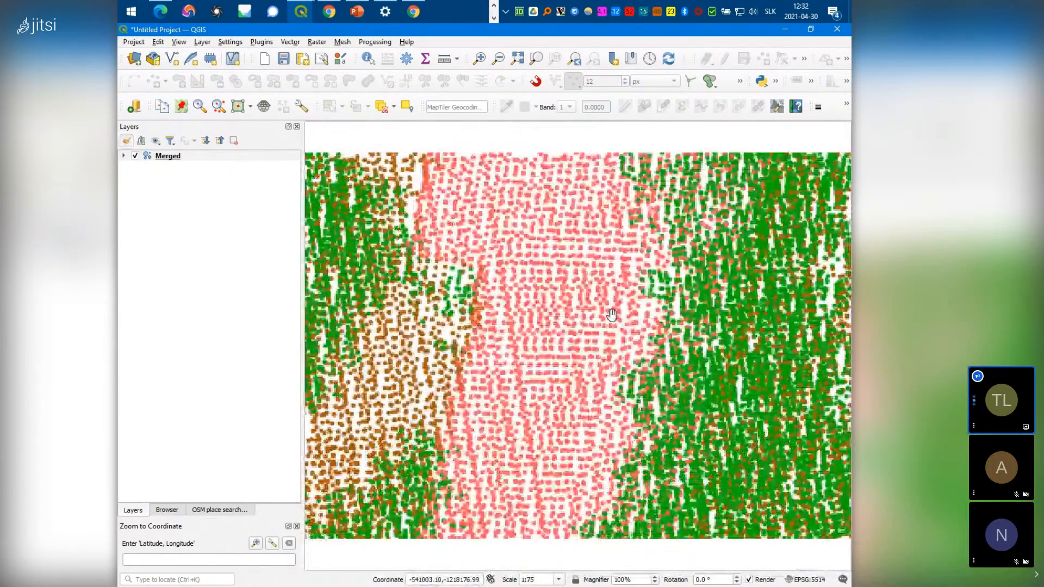
scroll(612, 314, down, 2)
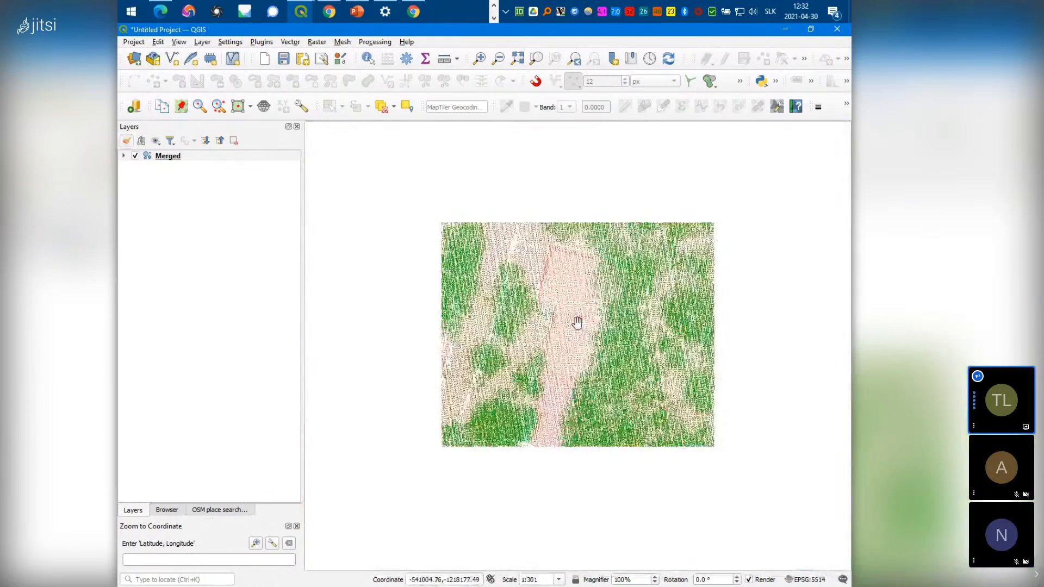
scroll(577, 323, up, 1)
scroll(634, 419, down, 3)
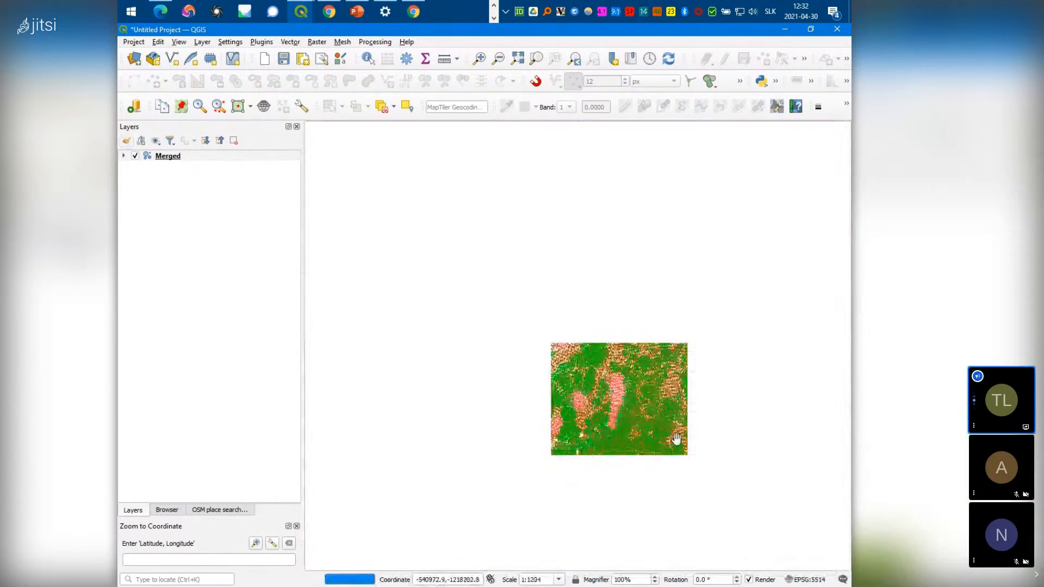
scroll(684, 460, up, 2)
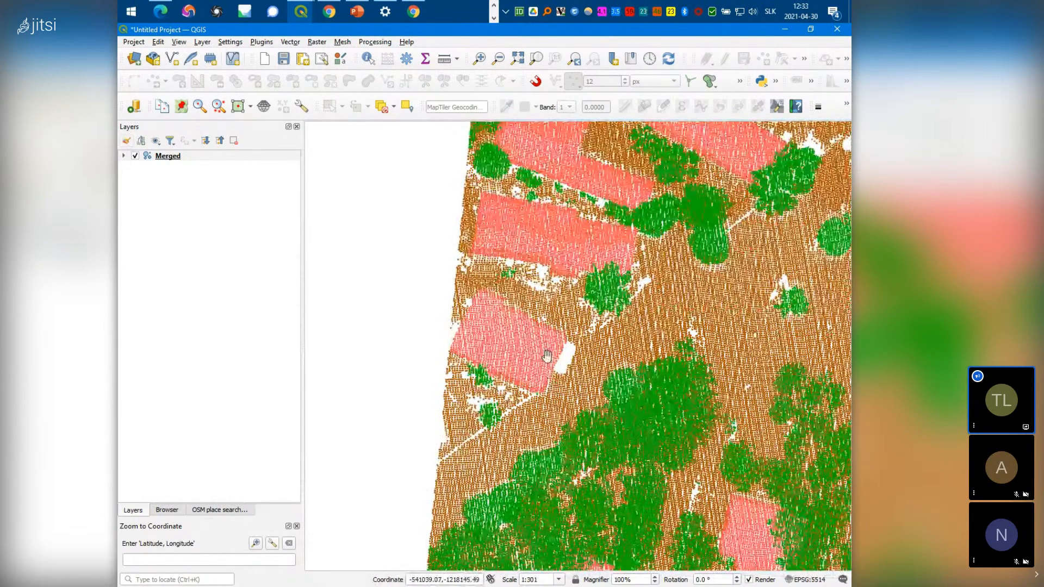
drag(628, 367, 491, 295)
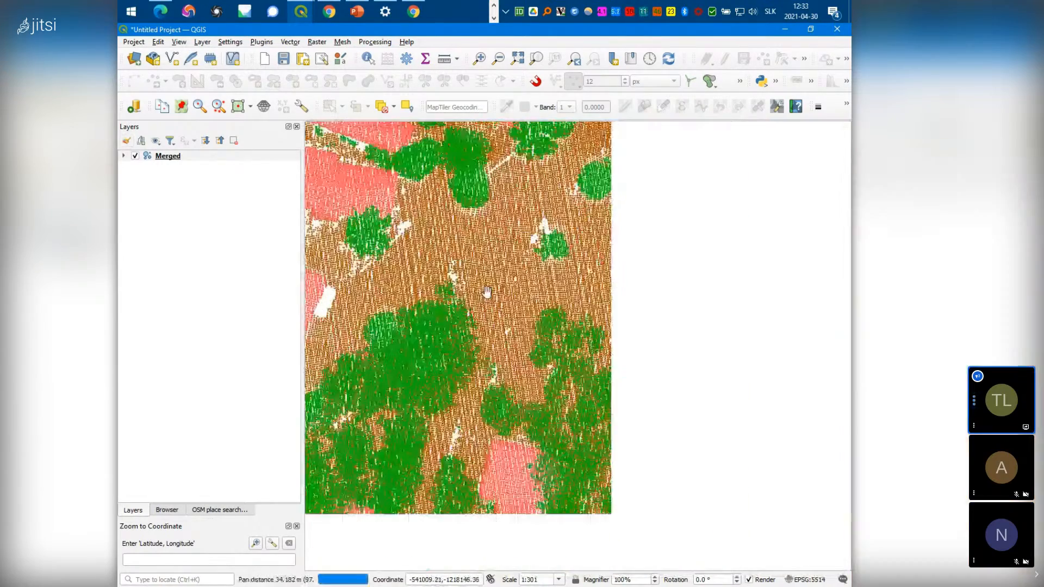
scroll(597, 341, down, 1)
scroll(596, 341, down, 1)
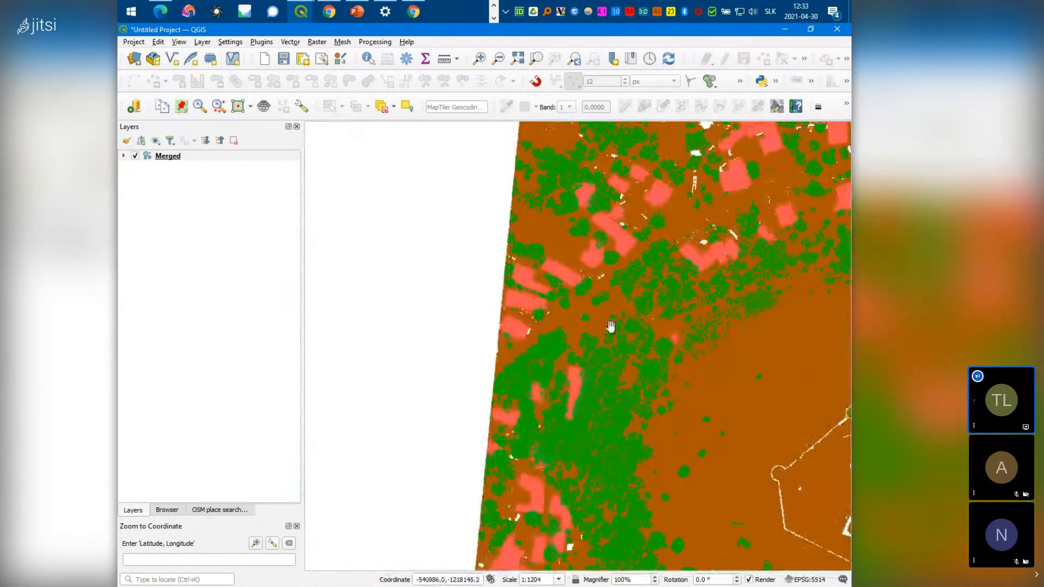
drag(727, 415, 542, 371)
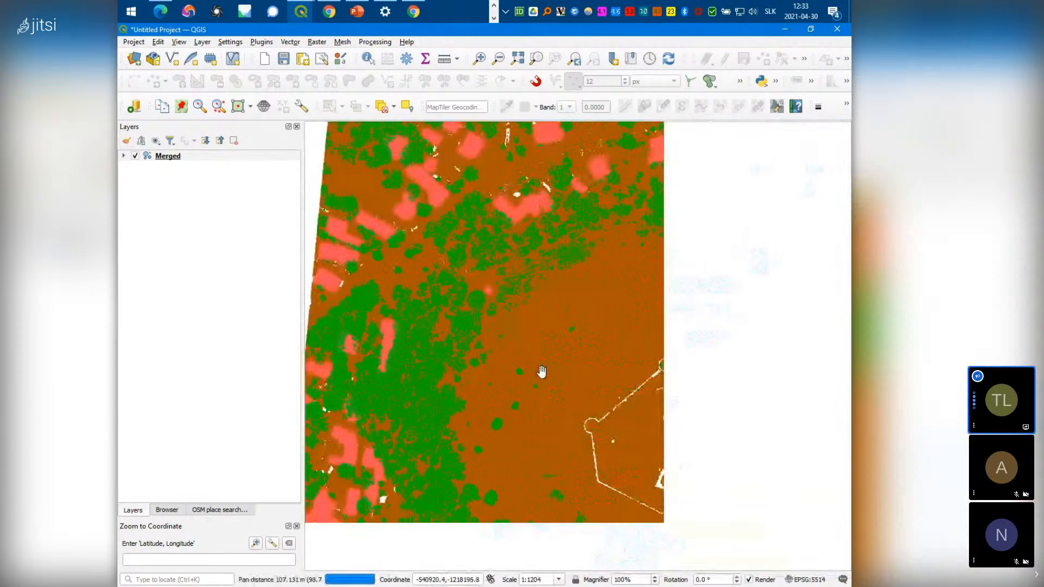
scroll(541, 372, down, 1)
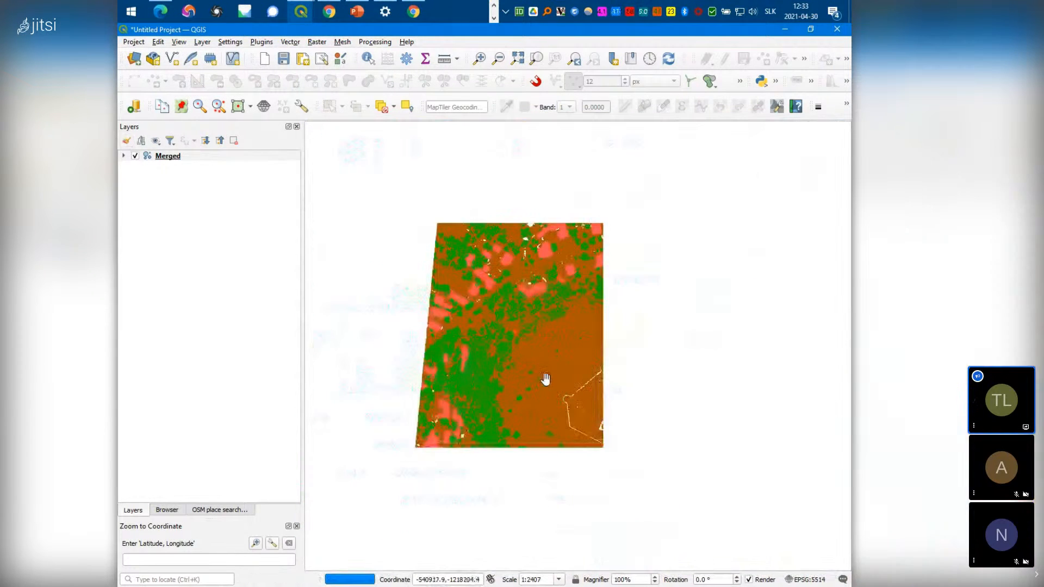
click(203, 43)
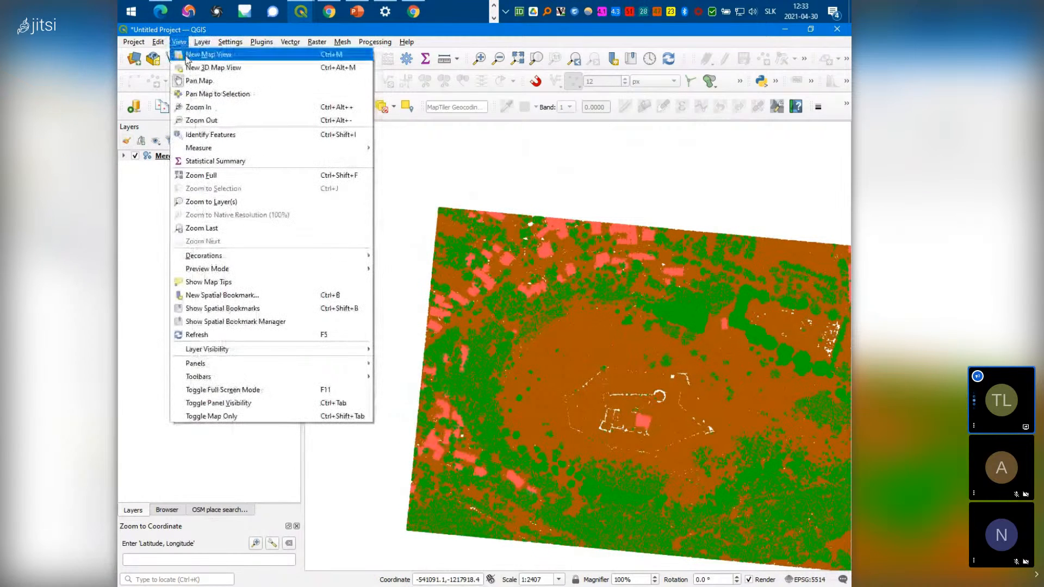
Open a new 3D Map 1 view and move its floating window fully on screen
click(211, 68)
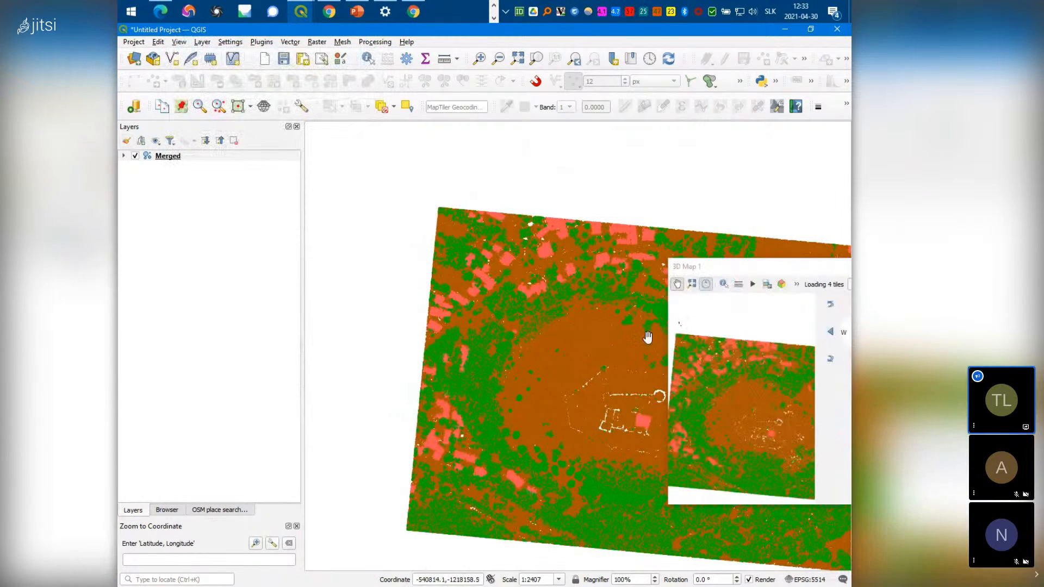
click(668, 359)
drag(667, 359, 365, 359)
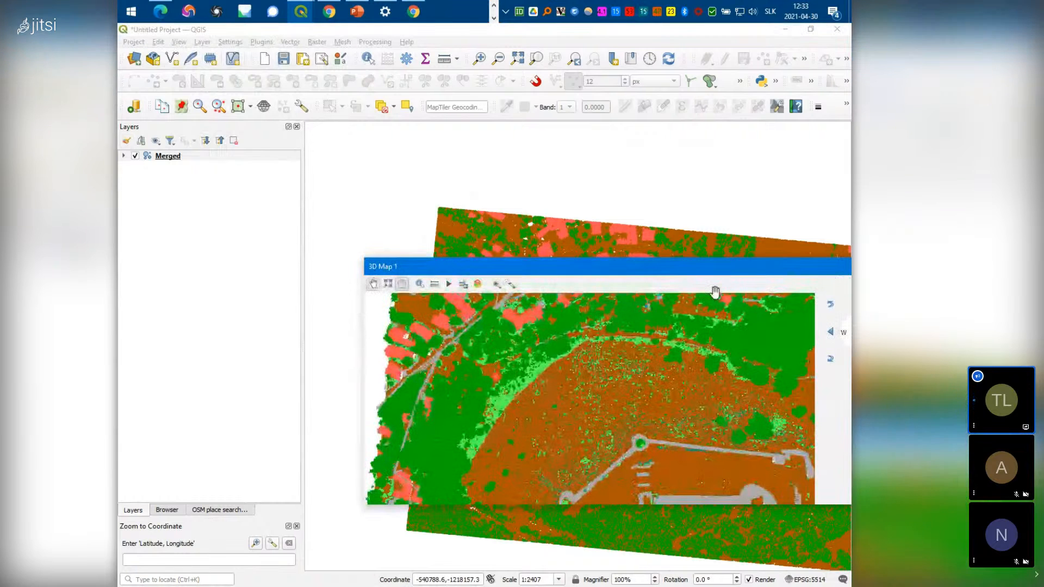
drag(825, 273, 660, 292)
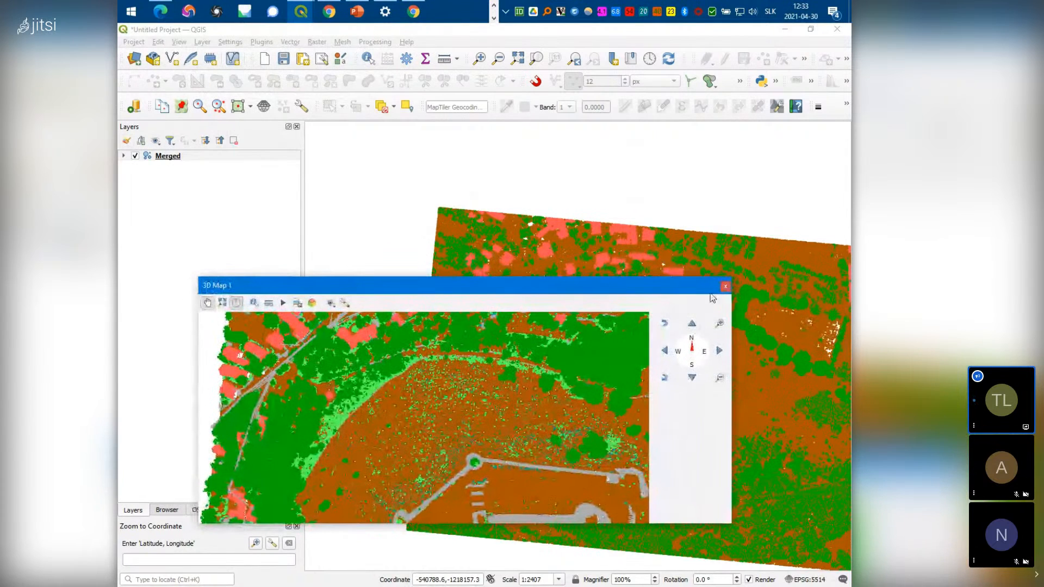
Tilt the 3D scene to an oblique view of both tiles, then open Layer Styling with F7
drag(466, 472, 468, 410)
scroll(466, 455, down, 5)
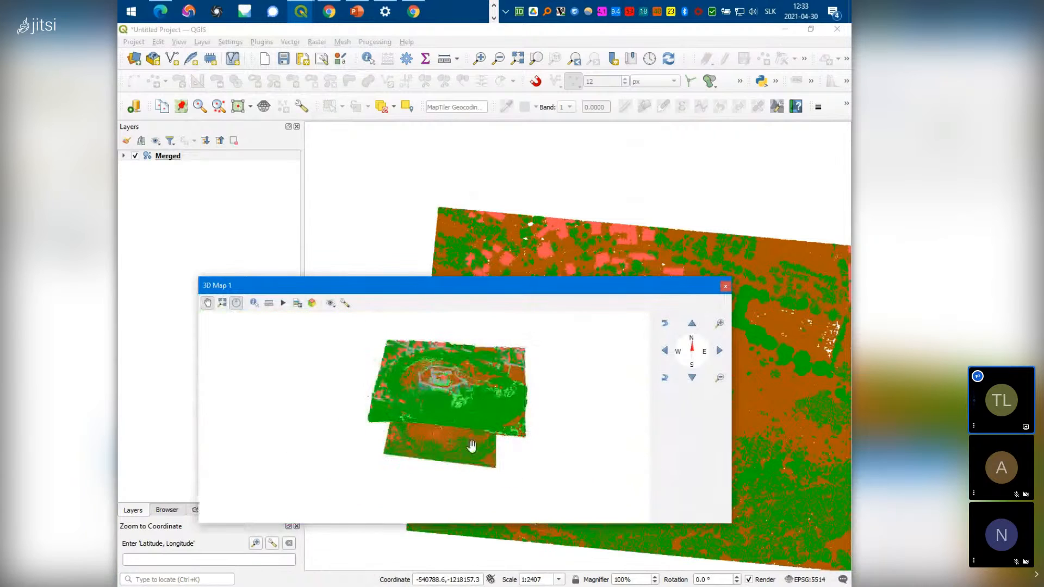
drag(470, 454, 477, 426)
drag(464, 356, 464, 433)
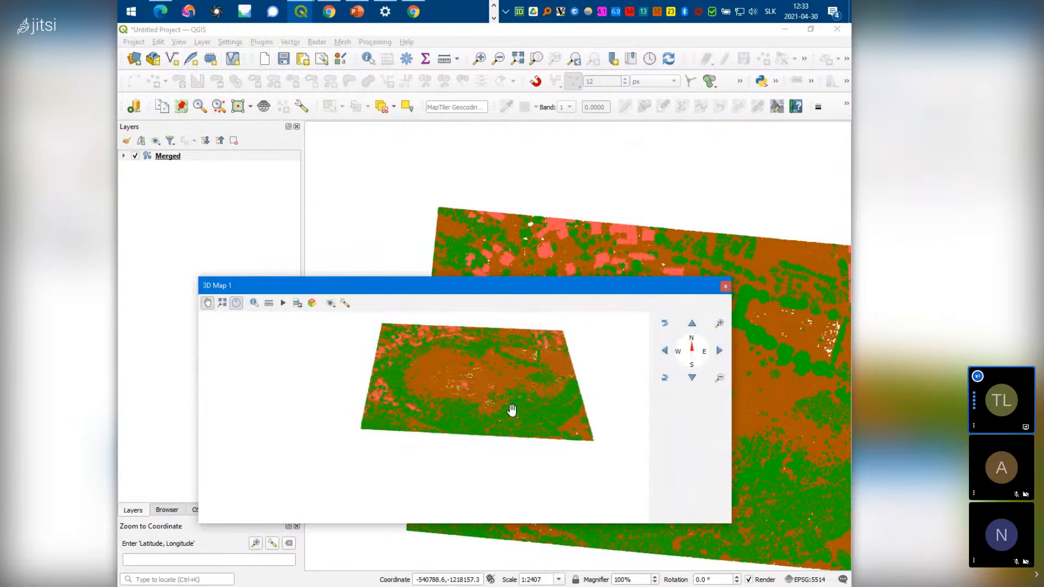
drag(510, 393, 495, 415)
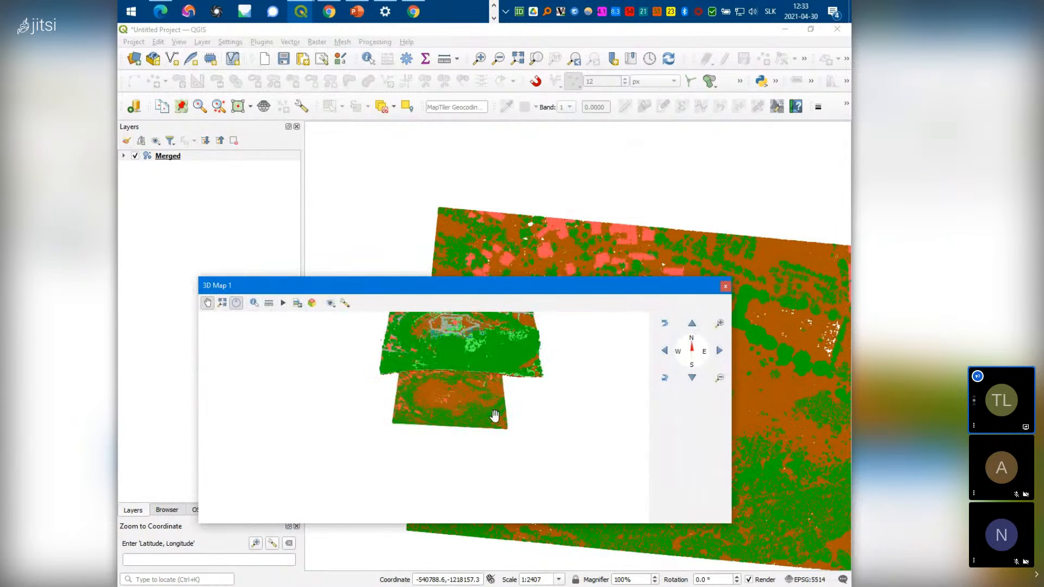
drag(470, 375, 460, 423)
scroll(432, 439, down, 4)
scroll(435, 441, up, 12)
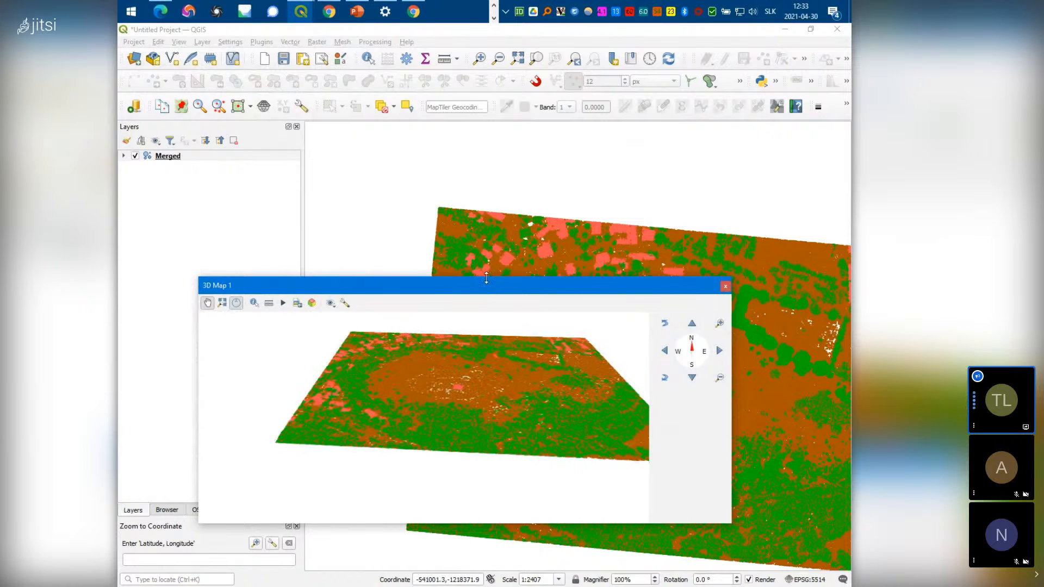
drag(487, 279, 473, 283)
key(F7)
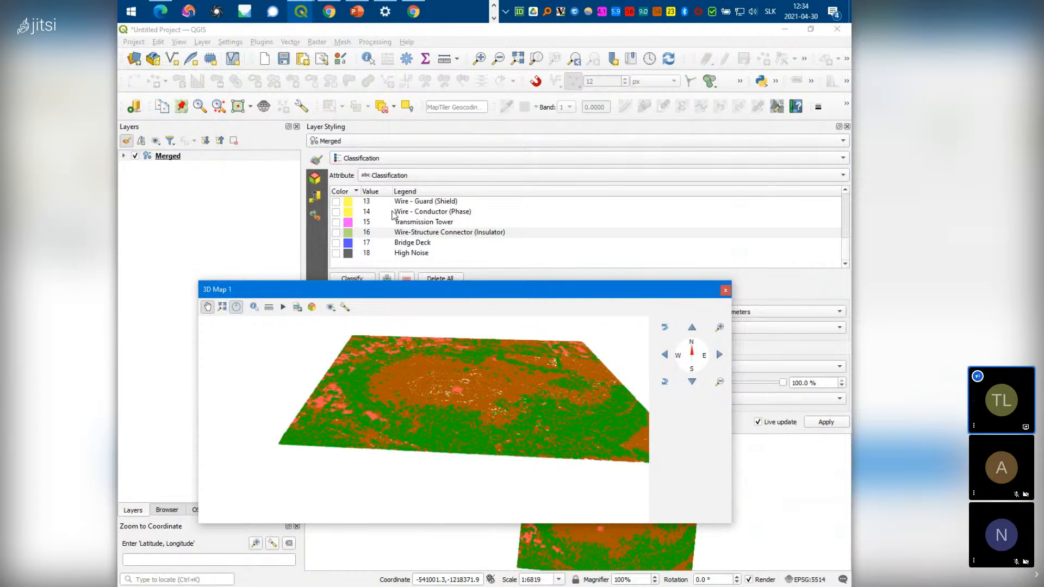
Zoom and pan the 3D view onto the hilltop point cloud with the ruins above the terrain tile
scroll(453, 361, up, 5)
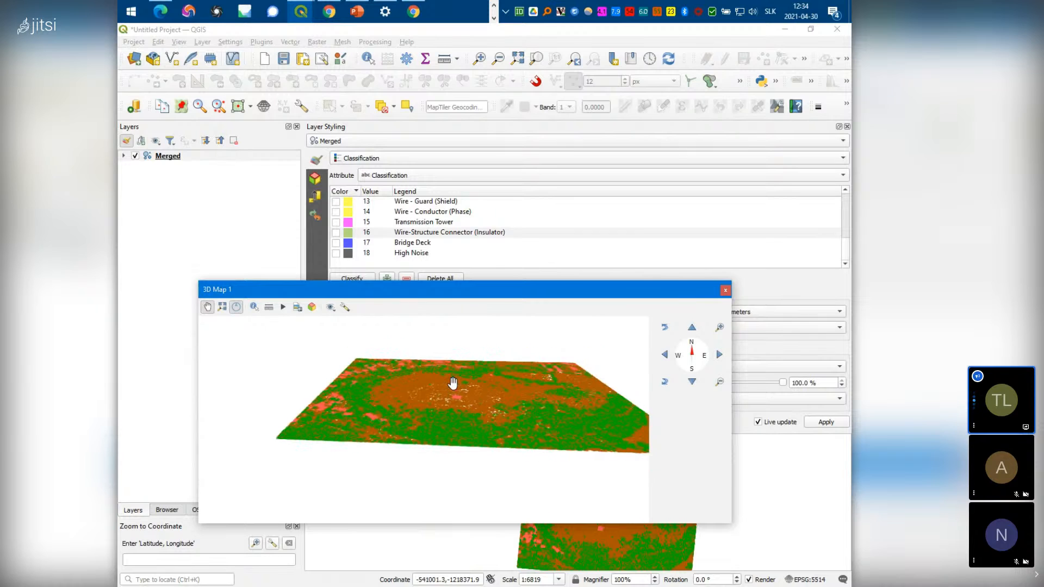
scroll(413, 447, down, 6)
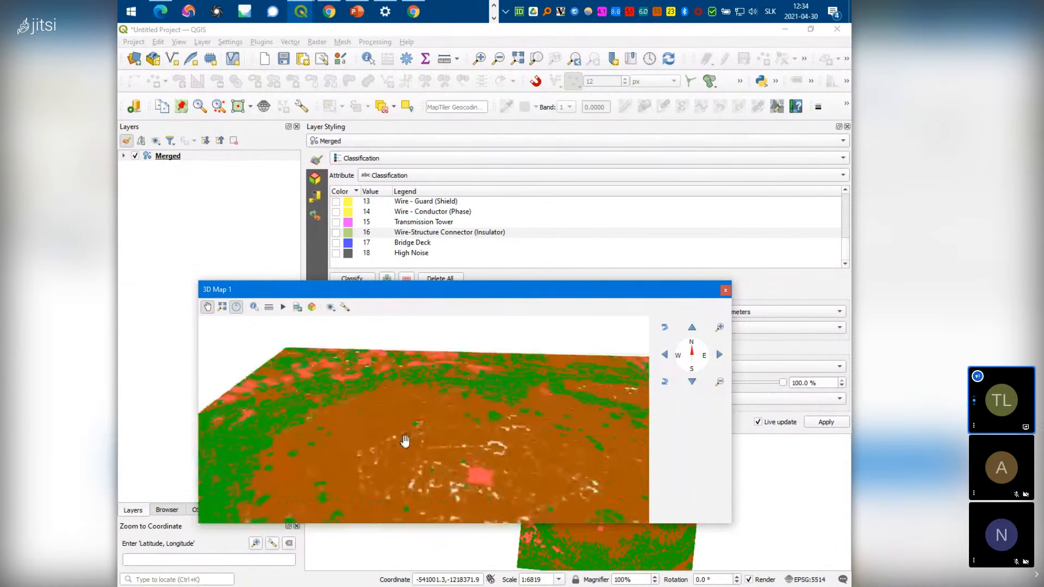
scroll(441, 360, up, 4)
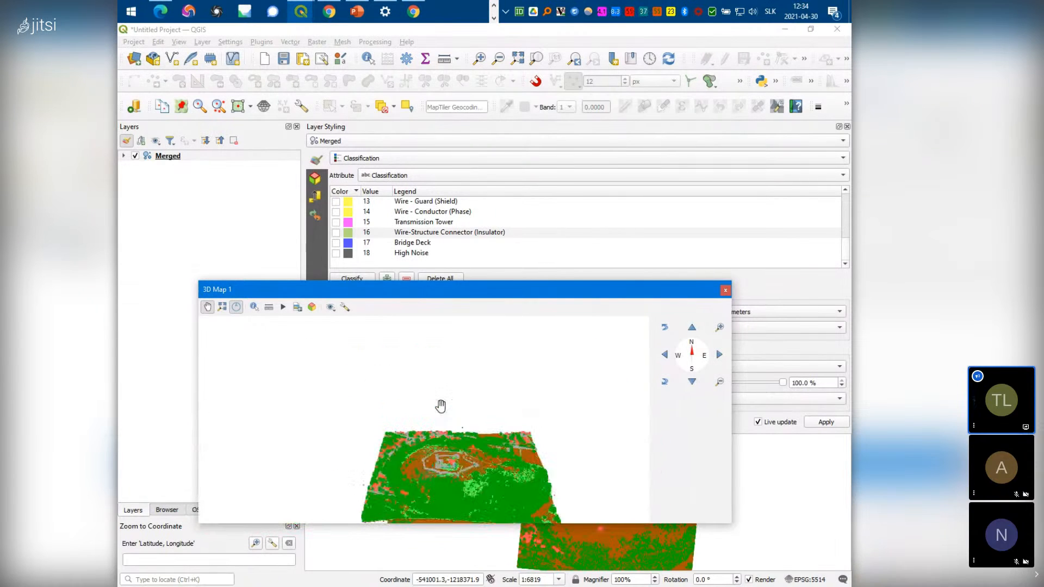
scroll(418, 484, down, 3)
drag(419, 484, 410, 399)
scroll(406, 417, up, 5)
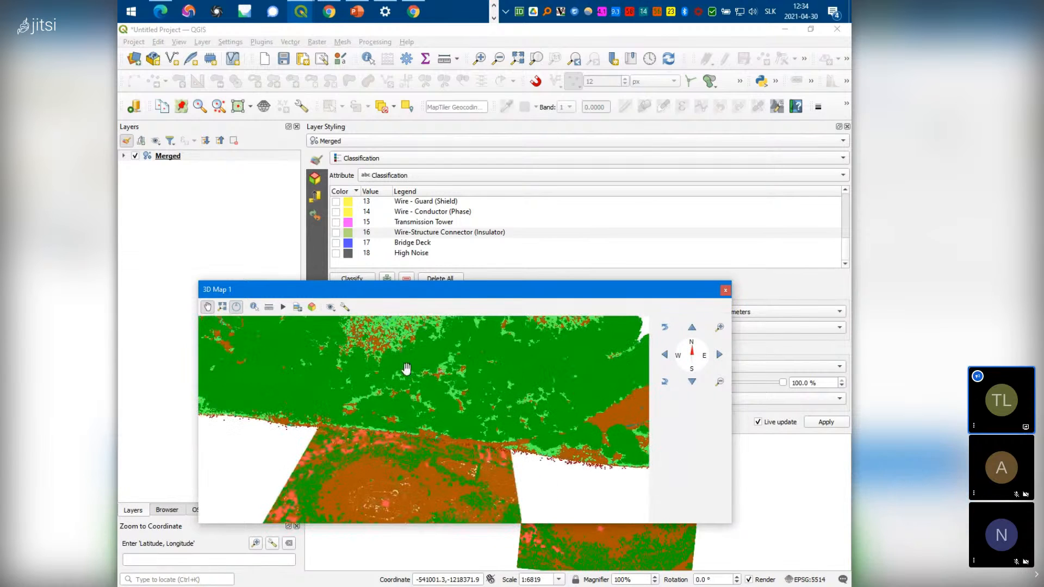
scroll(413, 374, up, 3)
scroll(414, 375, down, 5)
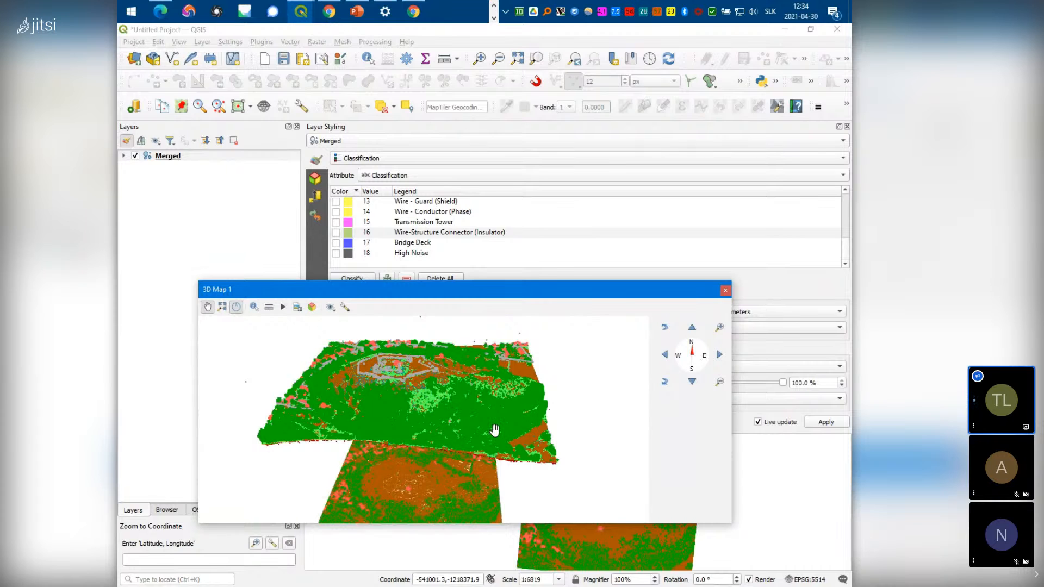
scroll(504, 432, up, 3)
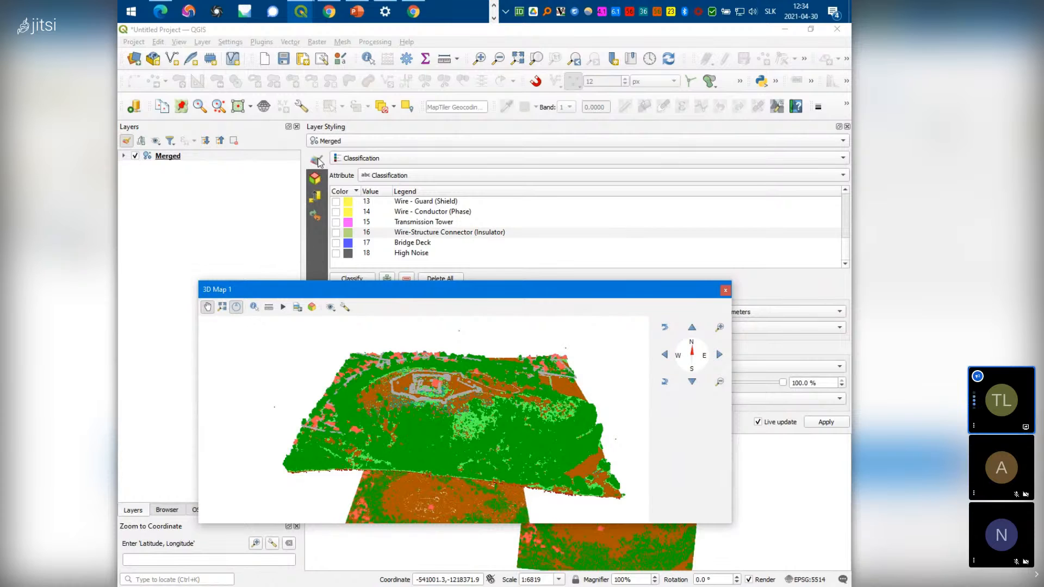
Hide the Unclassified, Medium Vegetation, Water, Rail and Road Surface classes
click(319, 179)
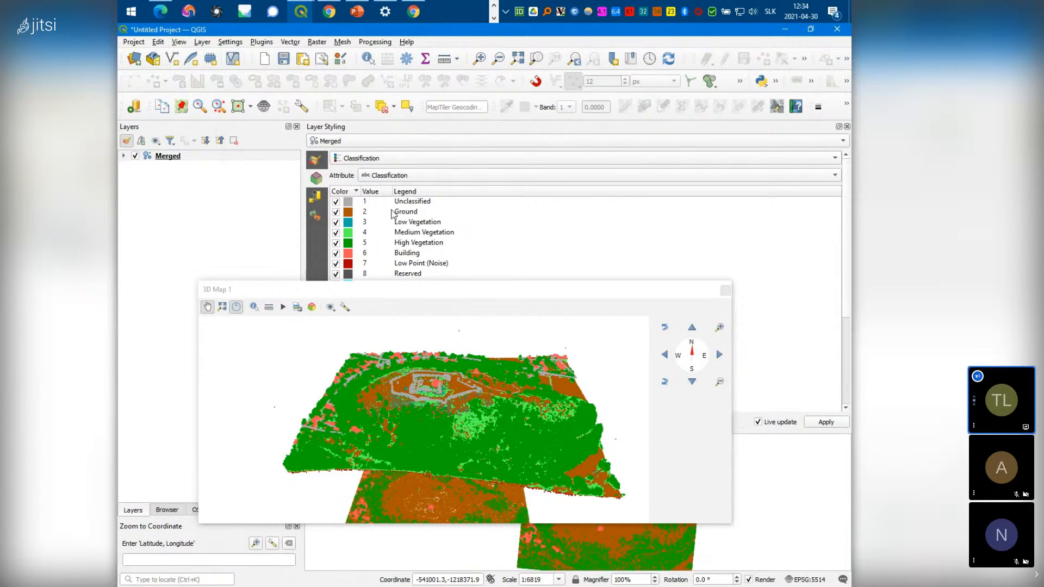
click(336, 202)
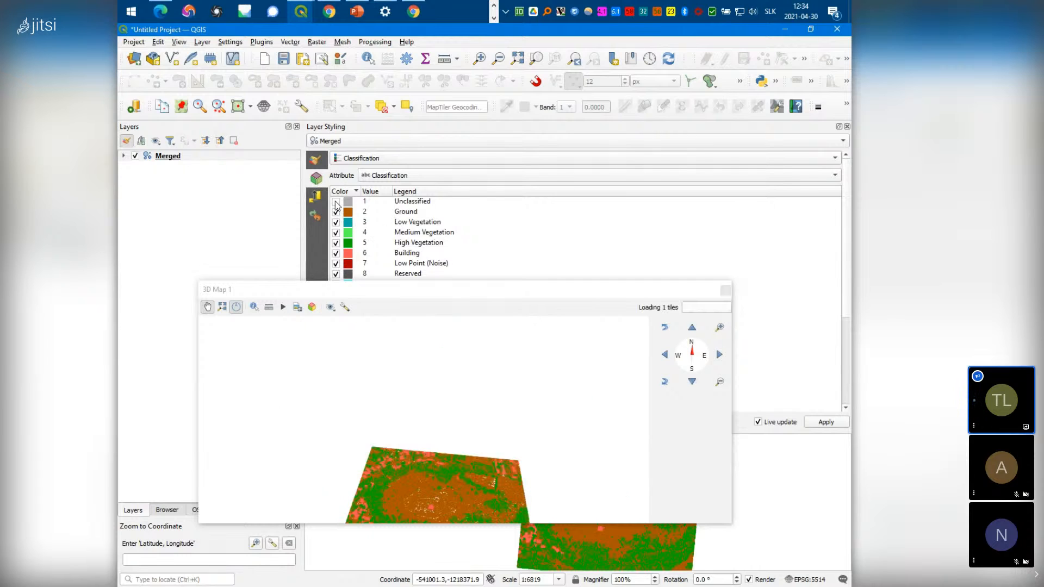
click(336, 232)
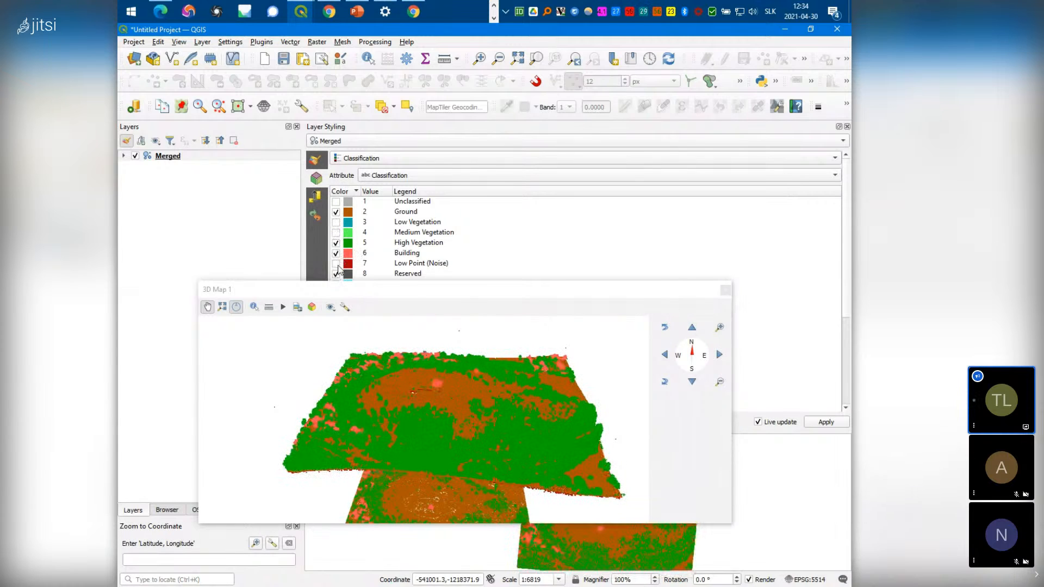
scroll(338, 234, down, 2)
click(336, 215)
click(336, 225)
click(336, 235)
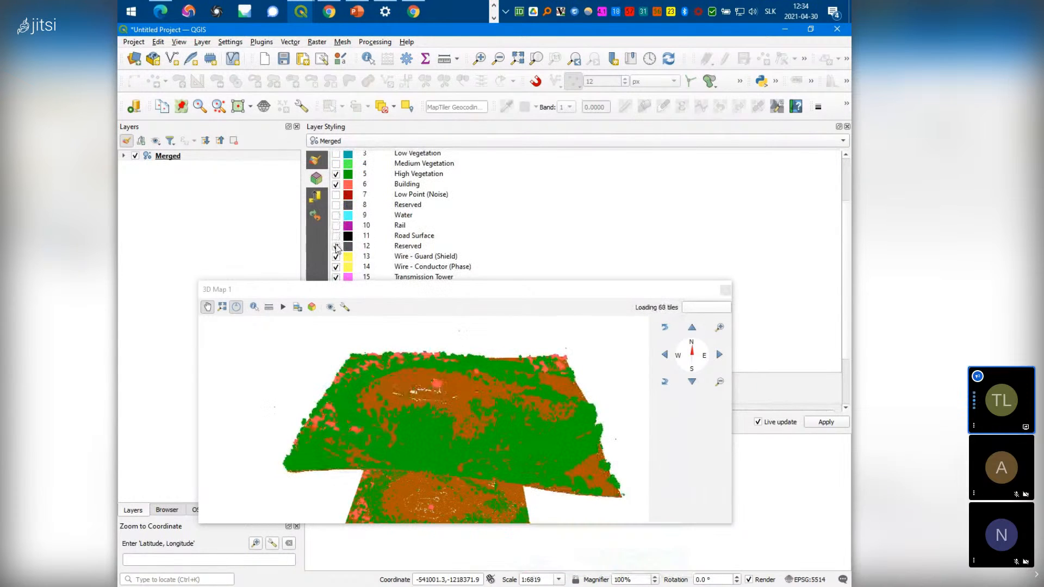
Hide the Reserved (12), Transmission Tower, Wire-Structure Connector, Bridge Deck and High Noise classes
click(336, 247)
scroll(338, 242, down, 1)
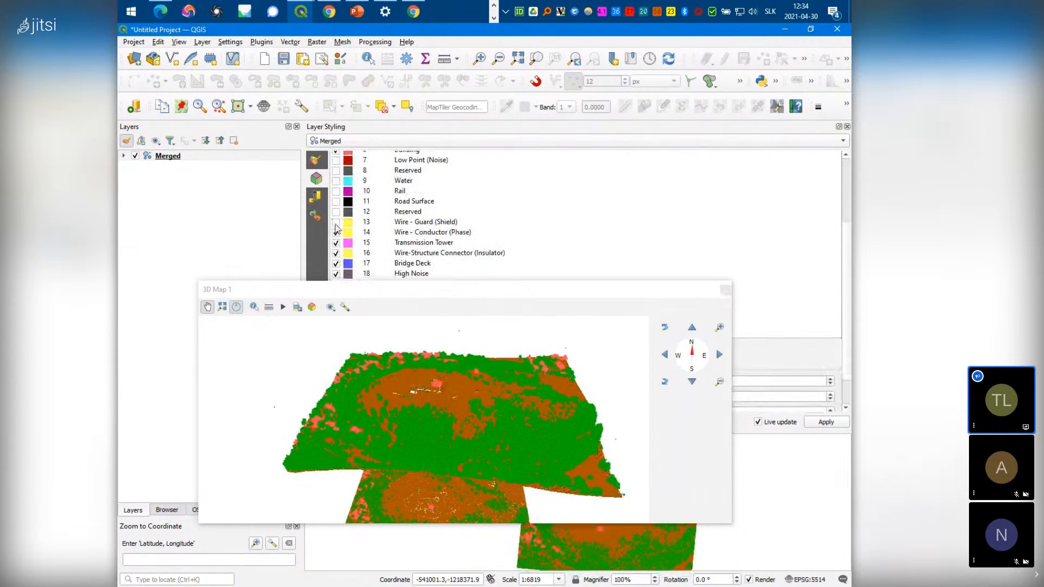
click(337, 243)
click(336, 253)
click(336, 263)
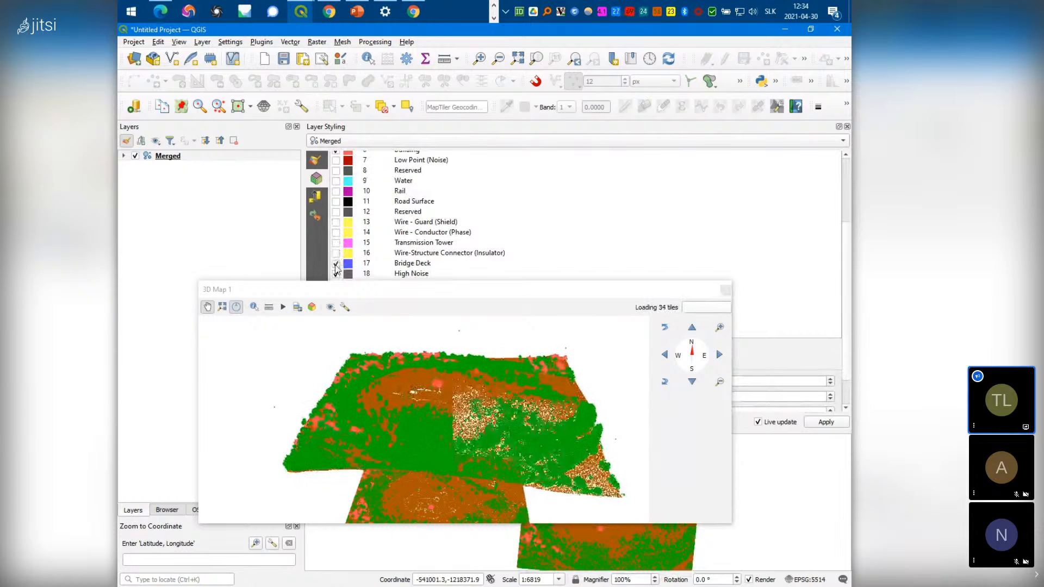
scroll(336, 268, down, 2)
click(336, 237)
Tilt and orbit the 3D map to inspect the remaining ground, tree and building points
click(491, 409)
mouse_move(496, 425)
mouse_down()
mouse_move(497, 443)
mouse_move(501, 373)
mouse_move(503, 424)
mouse_up()
scroll(485, 385, up, 4)
scroll(489, 389, down, 1)
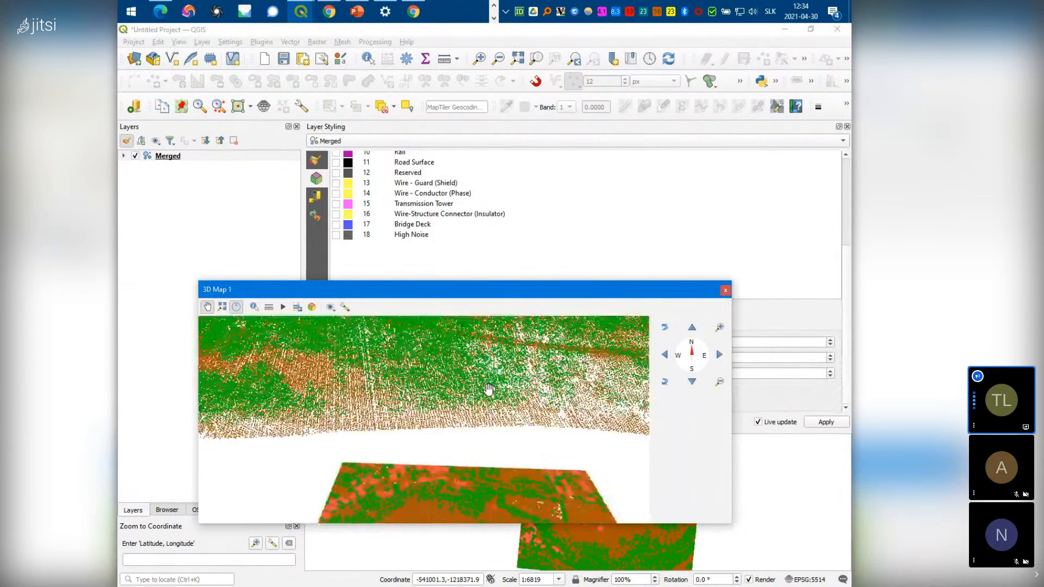
scroll(459, 389, down, 3)
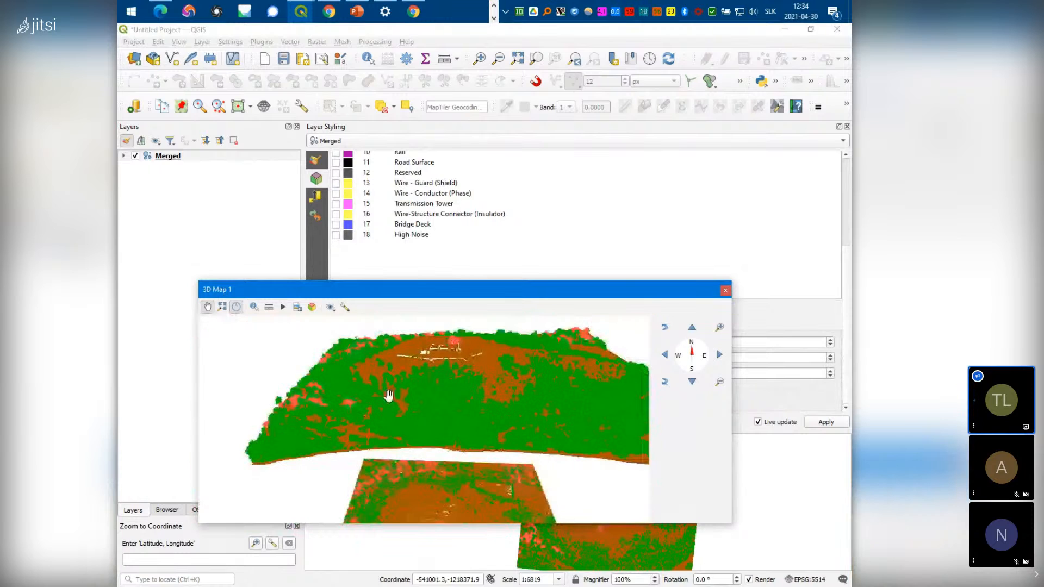
drag(438, 420, 449, 402)
scroll(469, 397, up, 5)
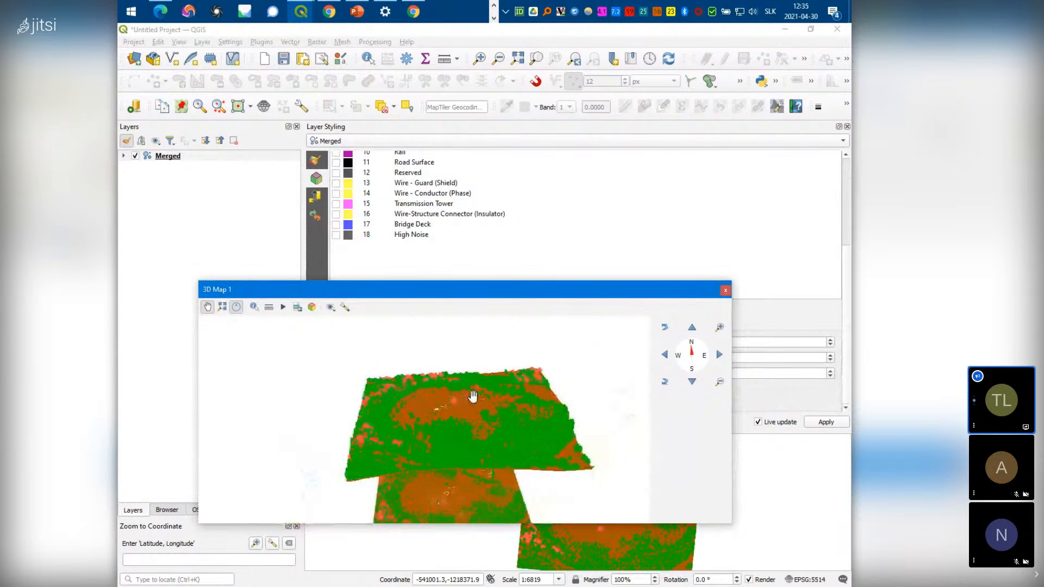
scroll(472, 396, down, 8)
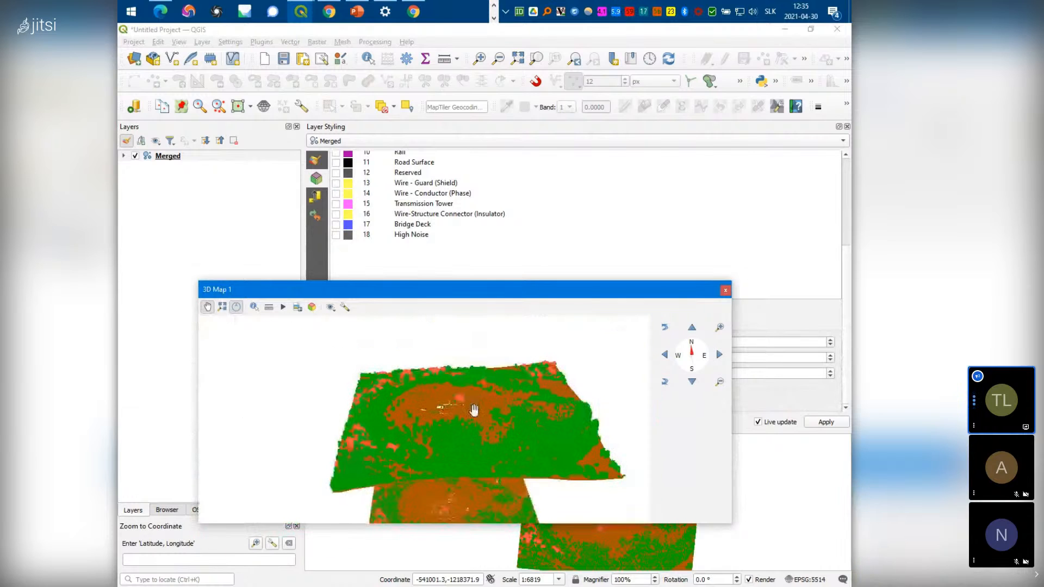
drag(491, 464, 497, 528)
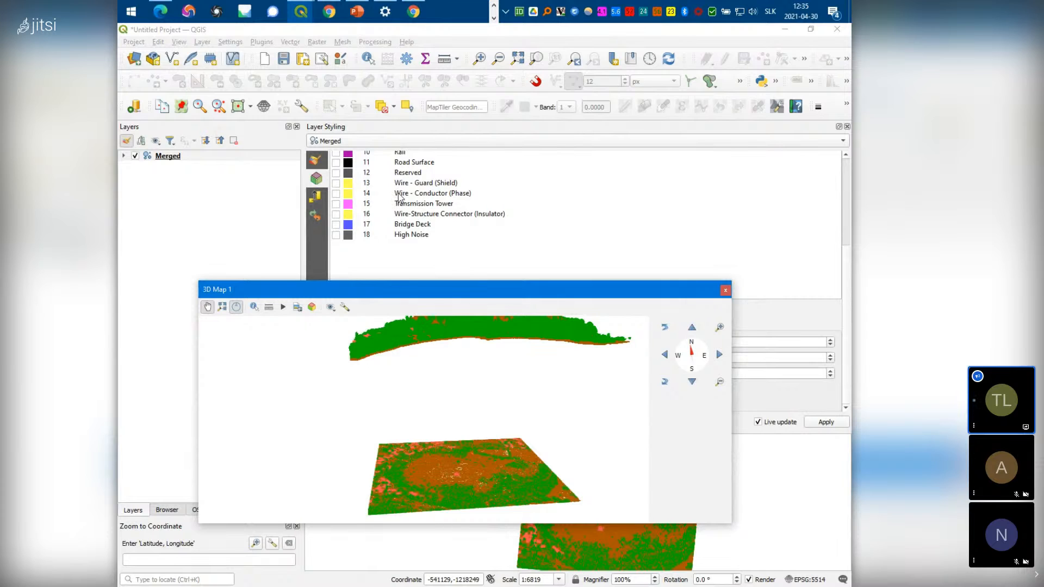
Switch the Merged renderer from Classification to Extent Only and dock the 3D Map window
click(318, 163)
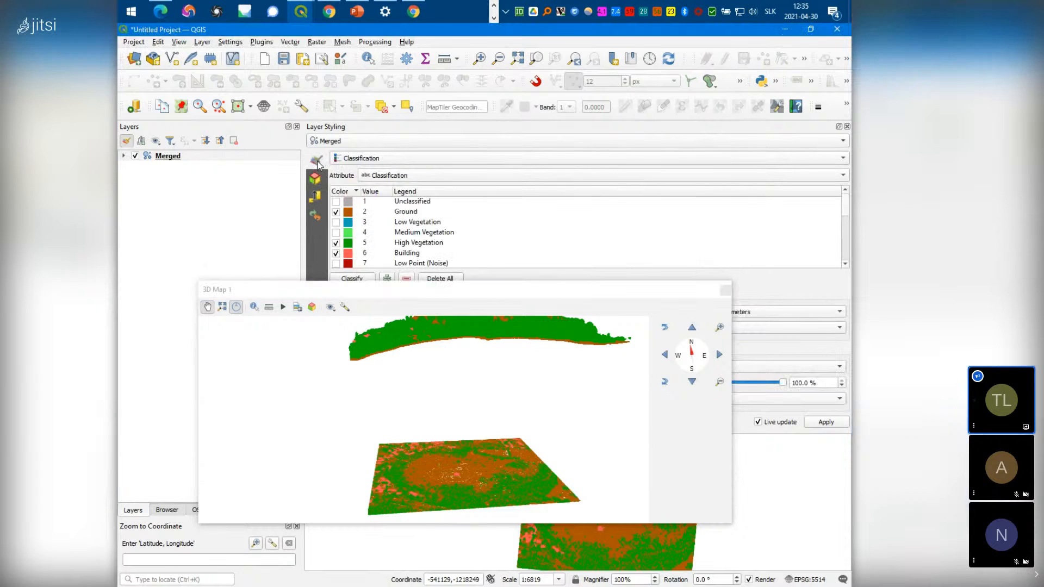
click(405, 159)
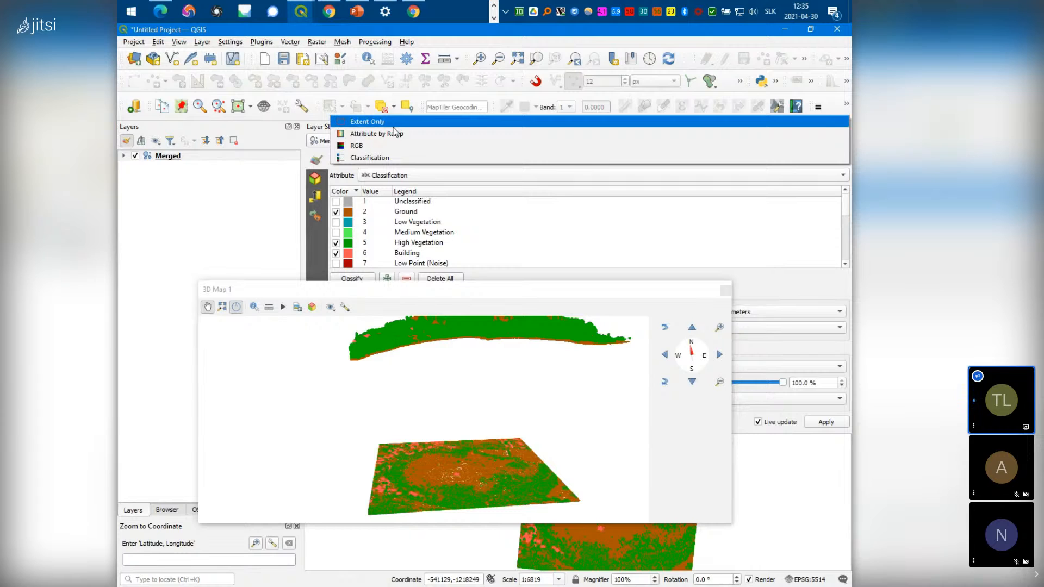
click(395, 125)
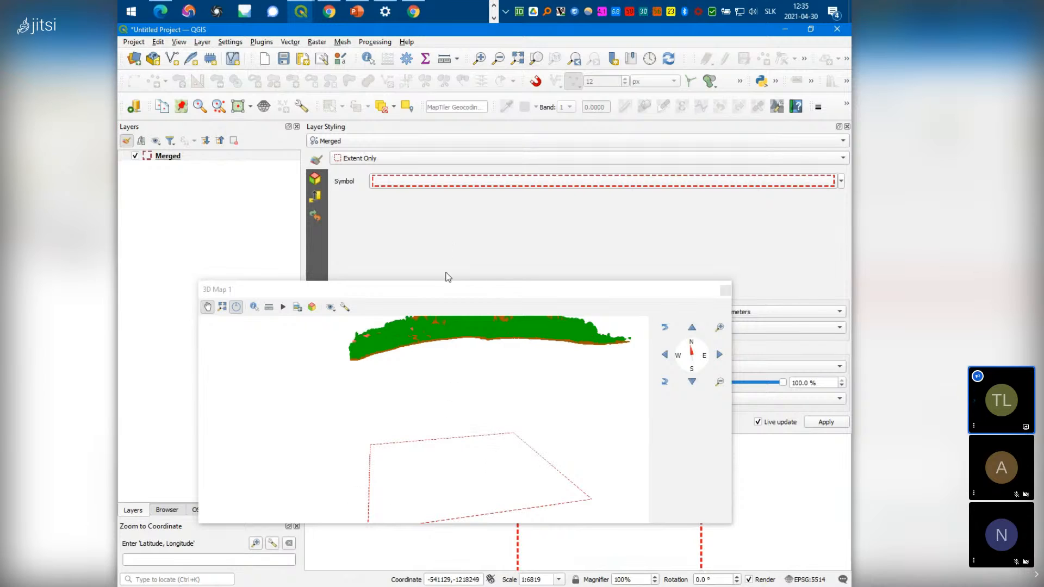
click(482, 182)
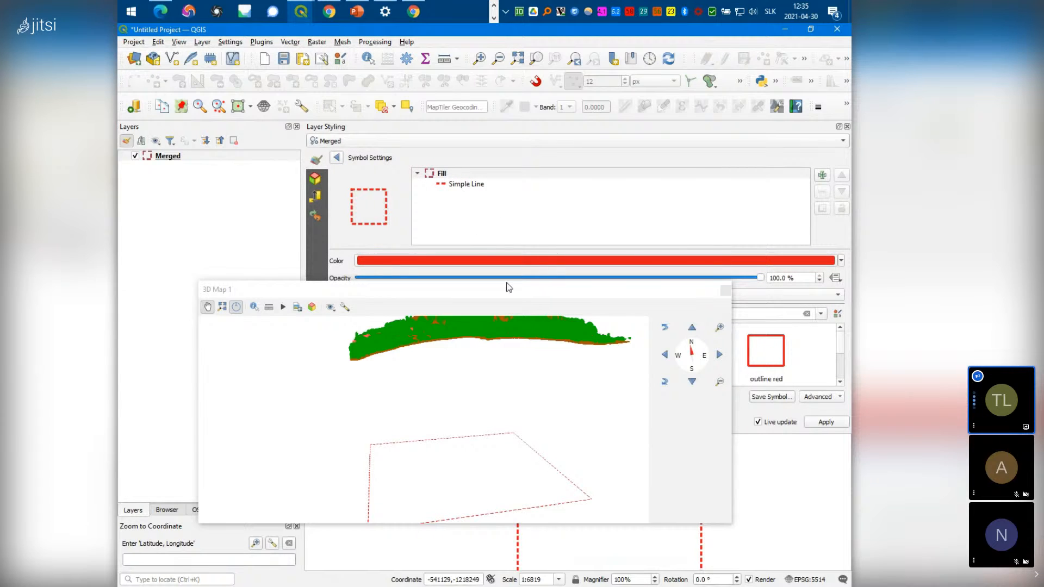
drag(514, 291, 454, 210)
drag(542, 124, 549, 218)
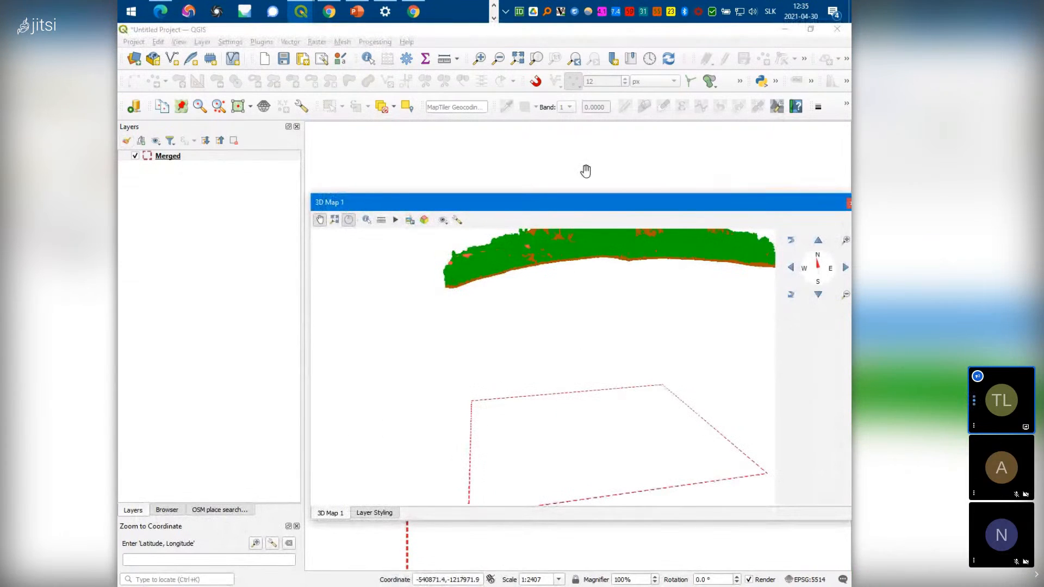
Select the Merged layer and float the 3D Map in its own window
click(205, 157)
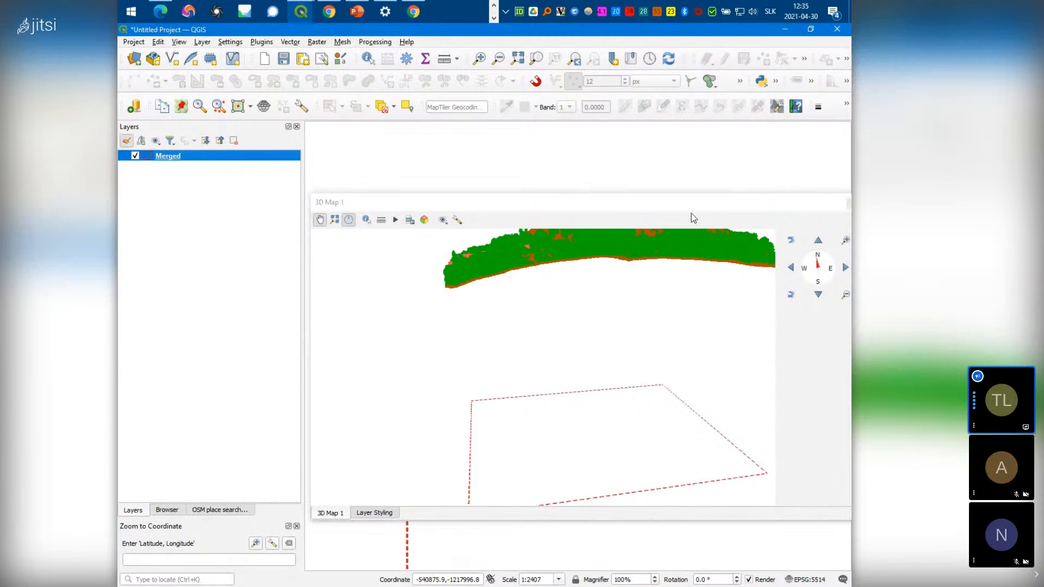
double_click(788, 204)
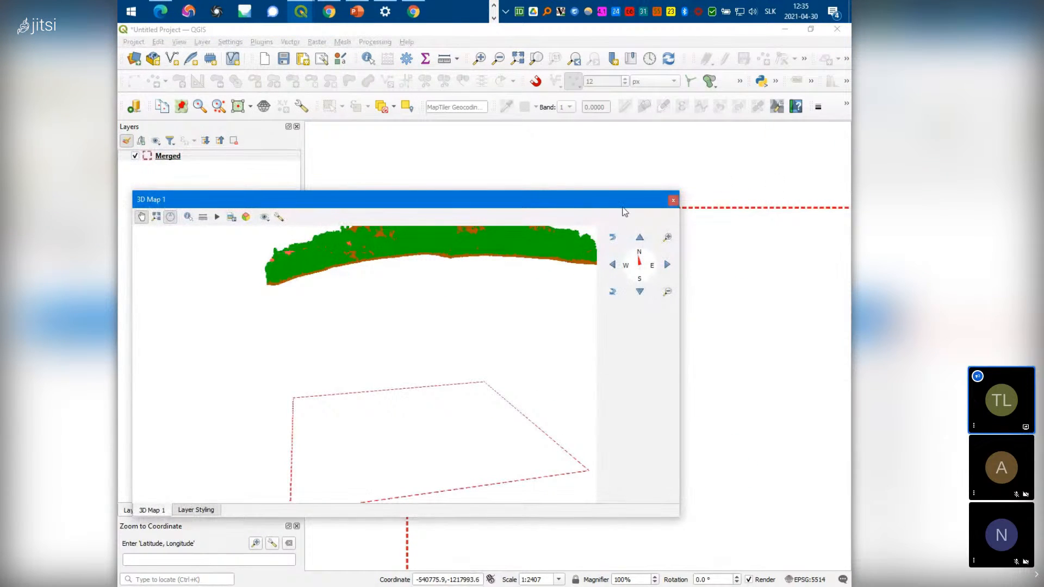
drag(426, 205, 500, 246)
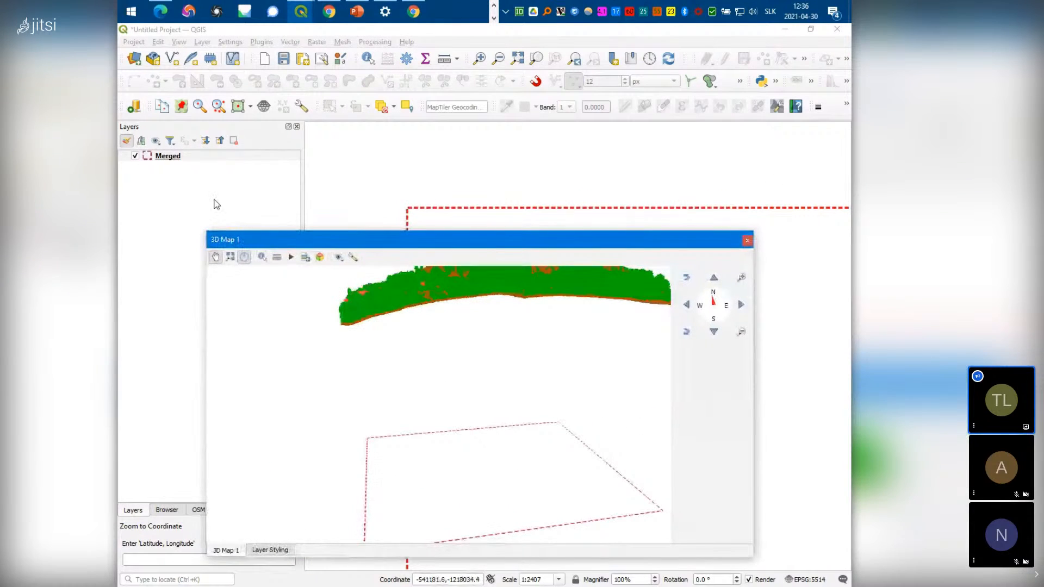
In Merged's Symbology properties, set the extent outline's stroke style to No Pen
right_click(179, 160)
click(215, 312)
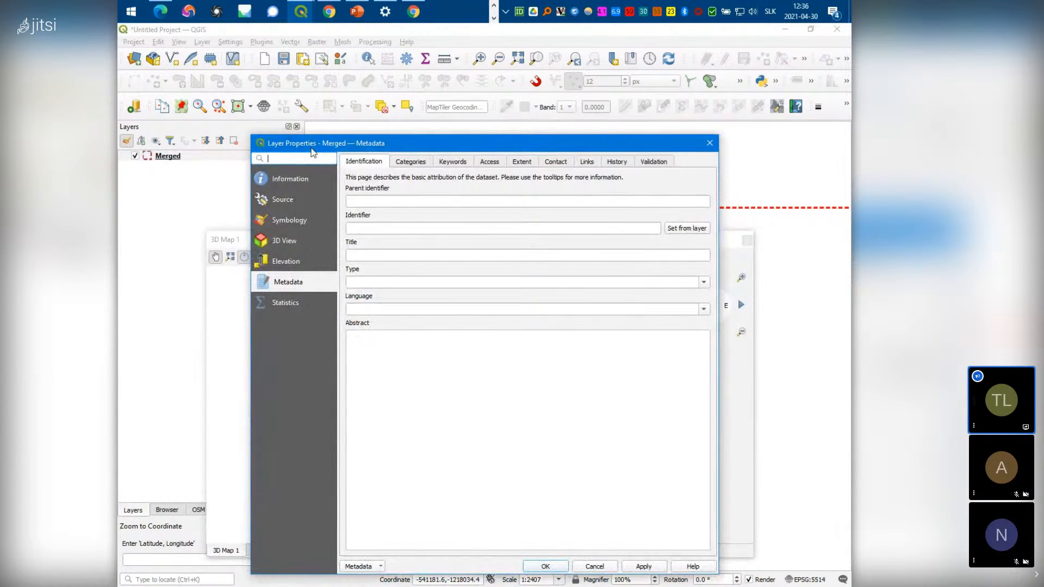
click(285, 220)
click(425, 188)
click(460, 212)
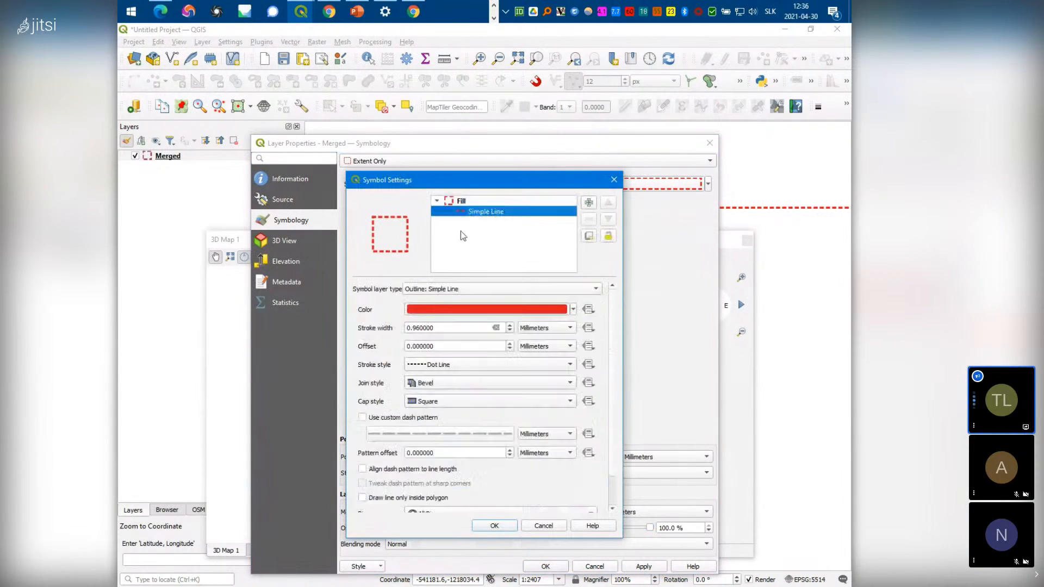
click(488, 311)
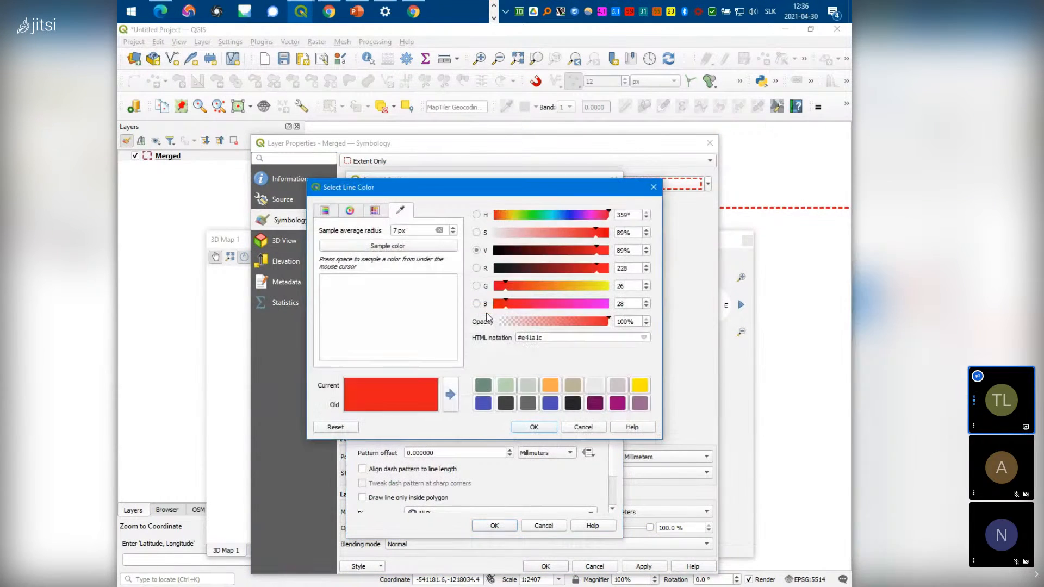
click(653, 188)
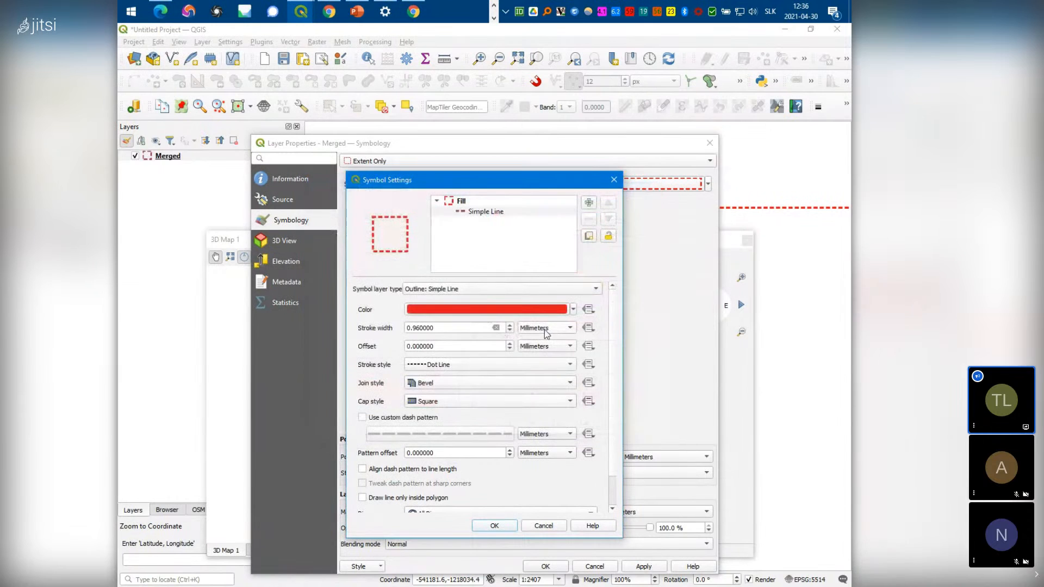
click(509, 365)
click(488, 343)
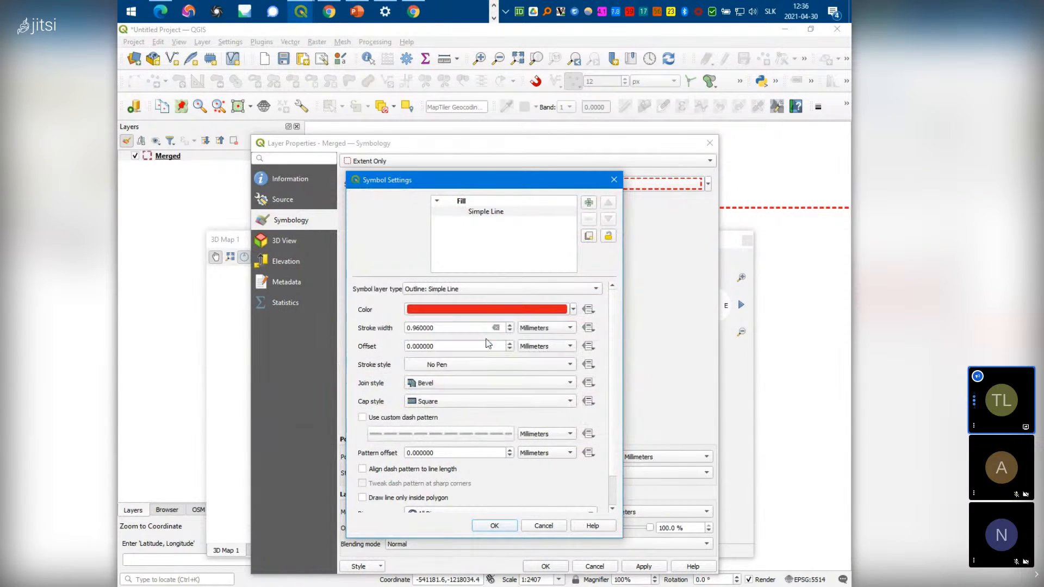
click(508, 526)
click(546, 568)
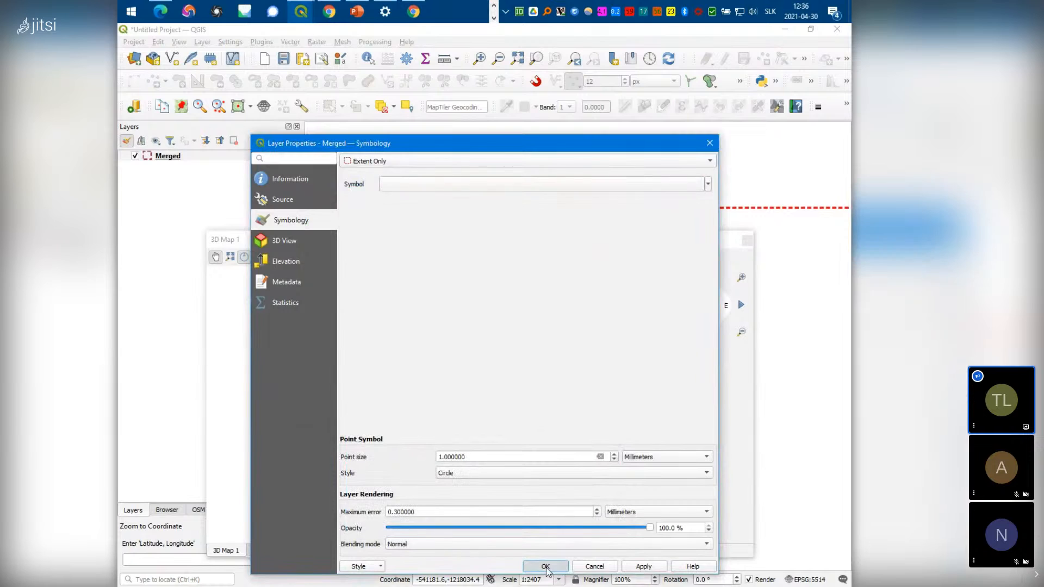
Frame the castle in the 3D view and turn on Show Shadows
drag(461, 306, 452, 272)
scroll(465, 320, down, 4)
scroll(463, 401, up, 5)
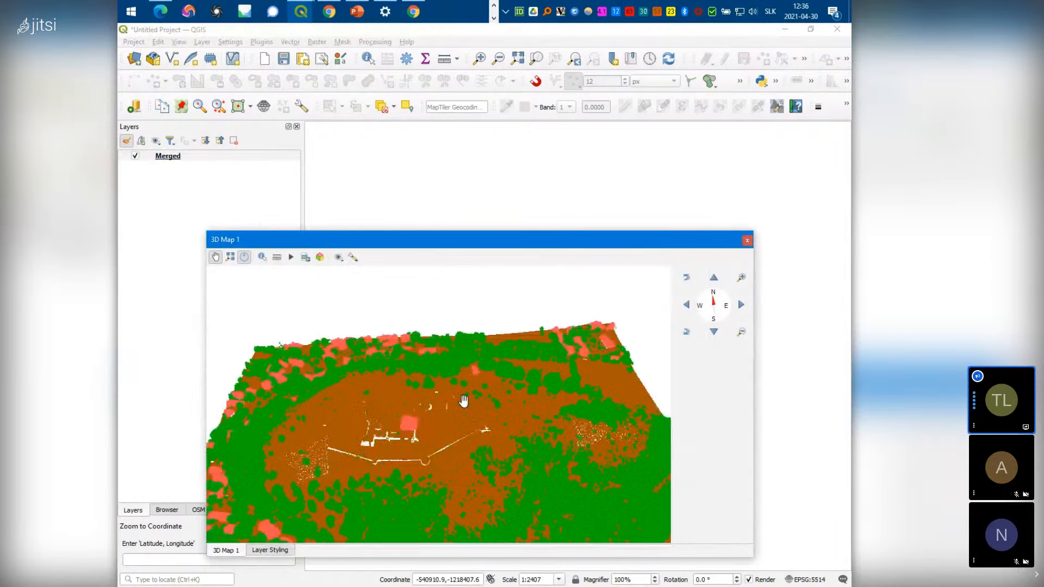
scroll(464, 401, up, 4)
drag(394, 472, 491, 434)
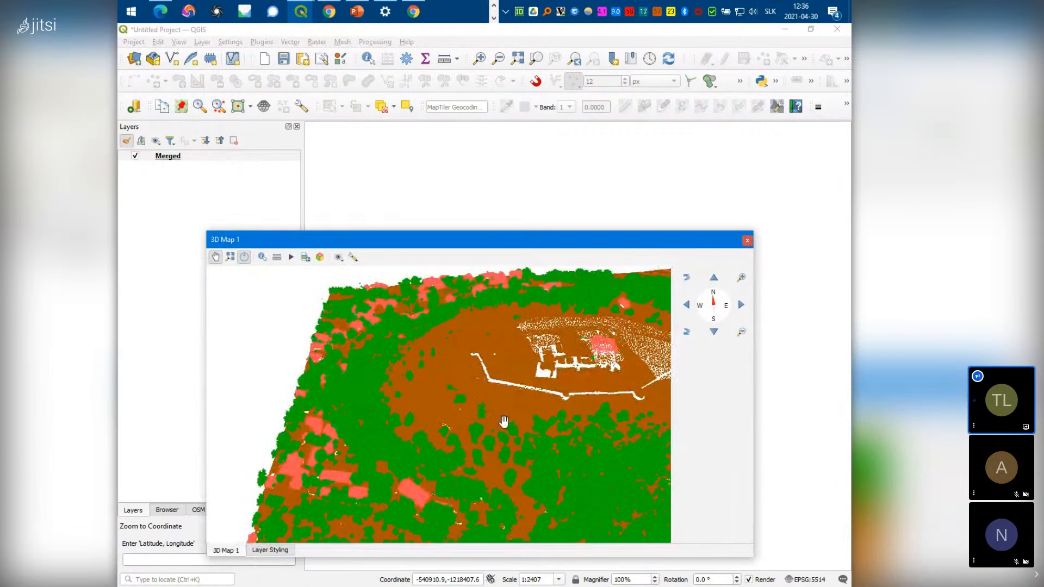
click(352, 258)
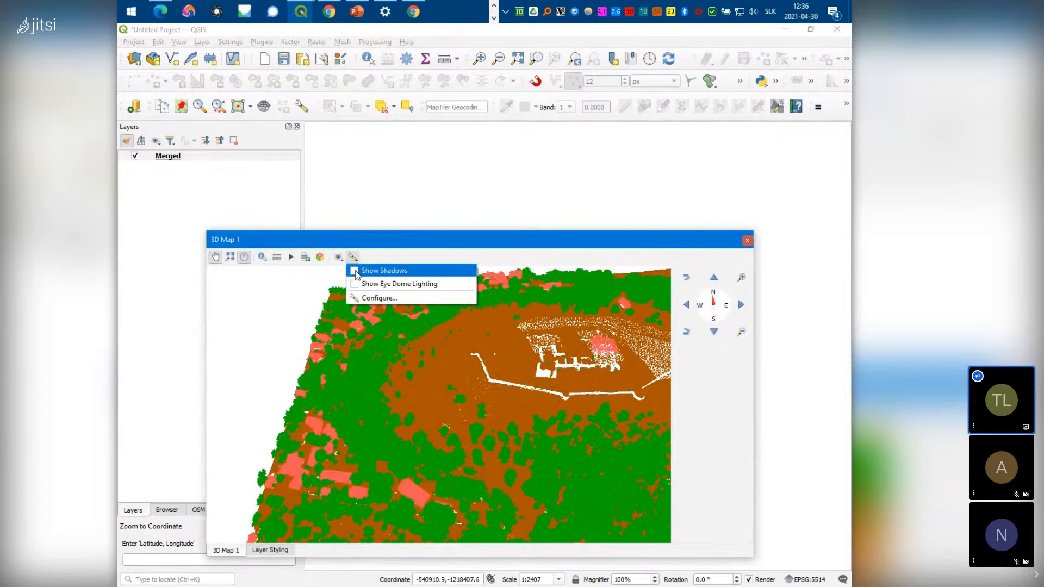
click(355, 274)
Enable Show Eye Dome Lighting from the 3D effects menu
drag(573, 422, 525, 403)
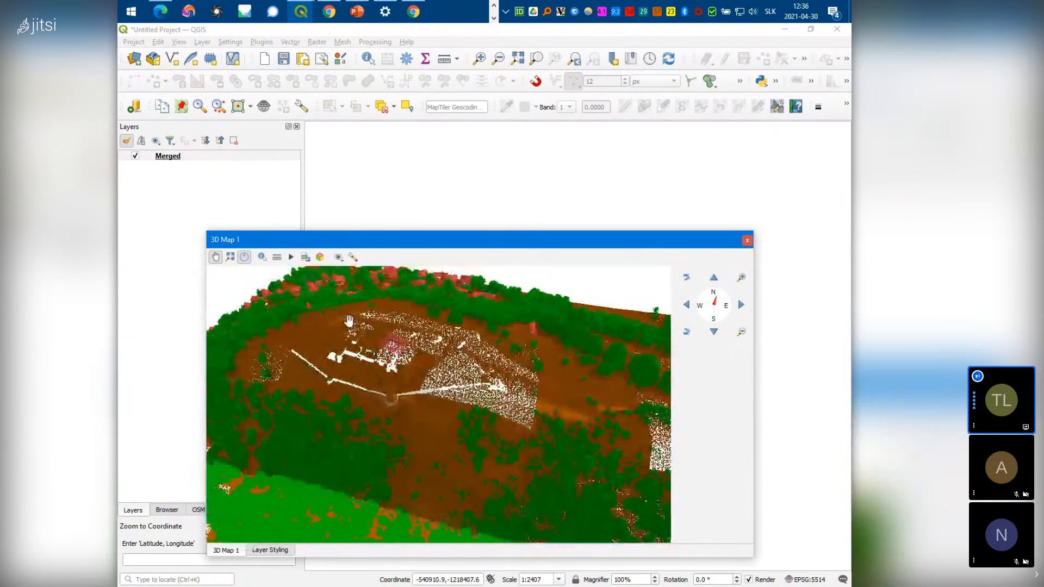
click(353, 257)
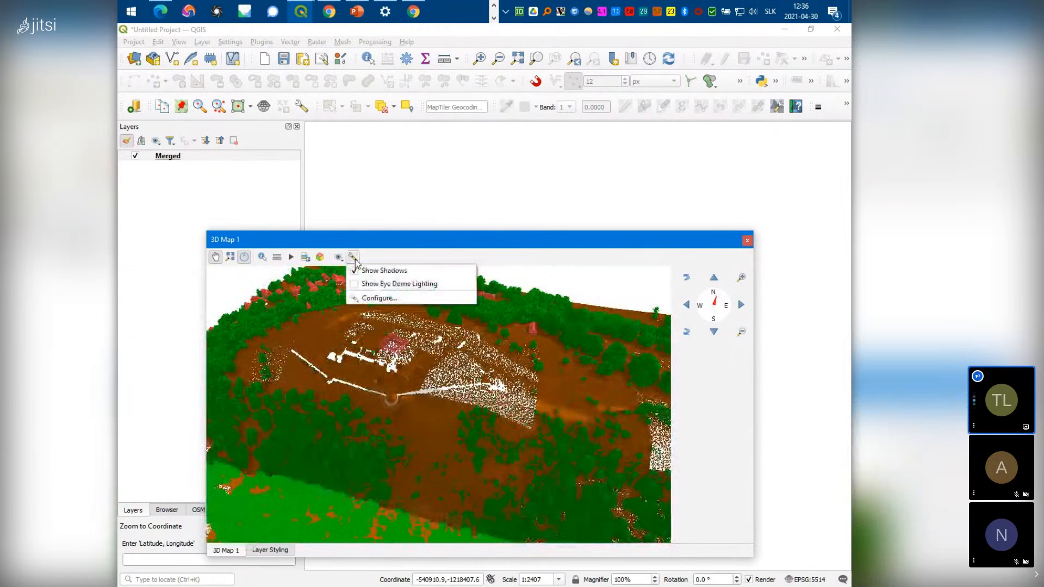
click(359, 287)
Rotate and tilt the 3D view to inspect the shaded buildings, road and terrain tile
drag(383, 398, 470, 355)
drag(485, 436, 446, 392)
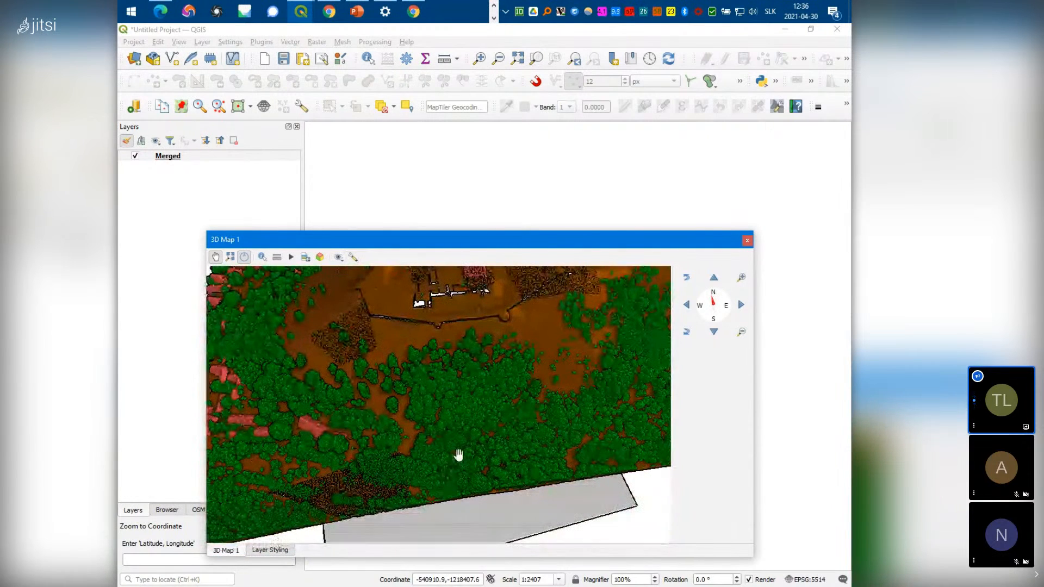
drag(417, 426, 589, 373)
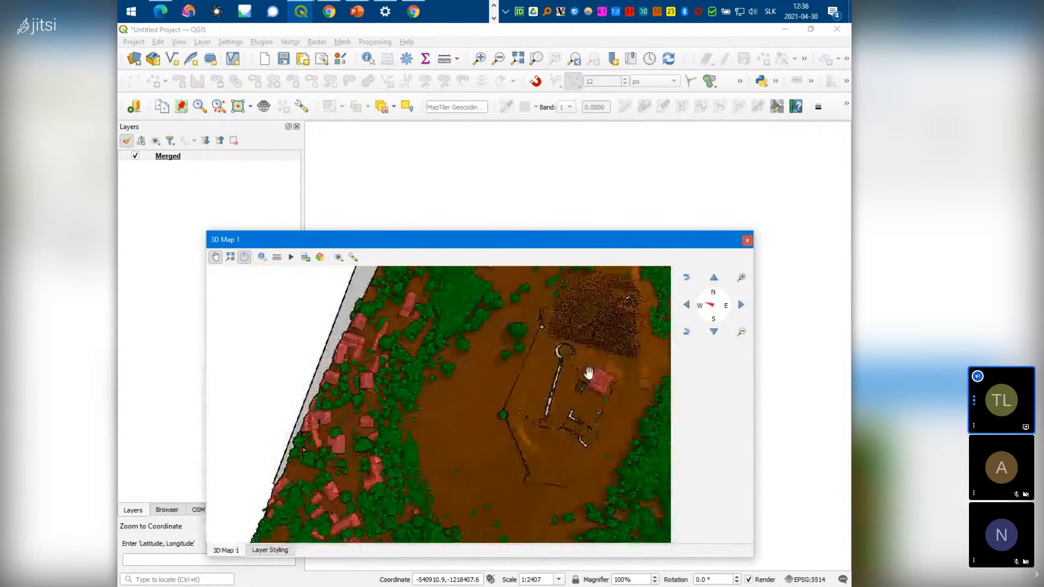
scroll(503, 406, down, 3)
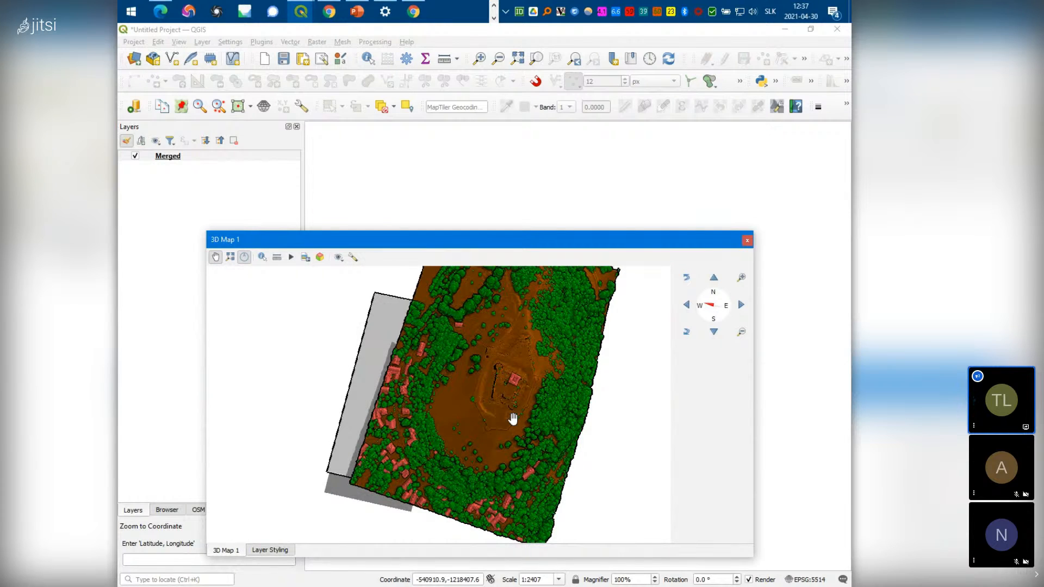
drag(523, 489, 443, 585)
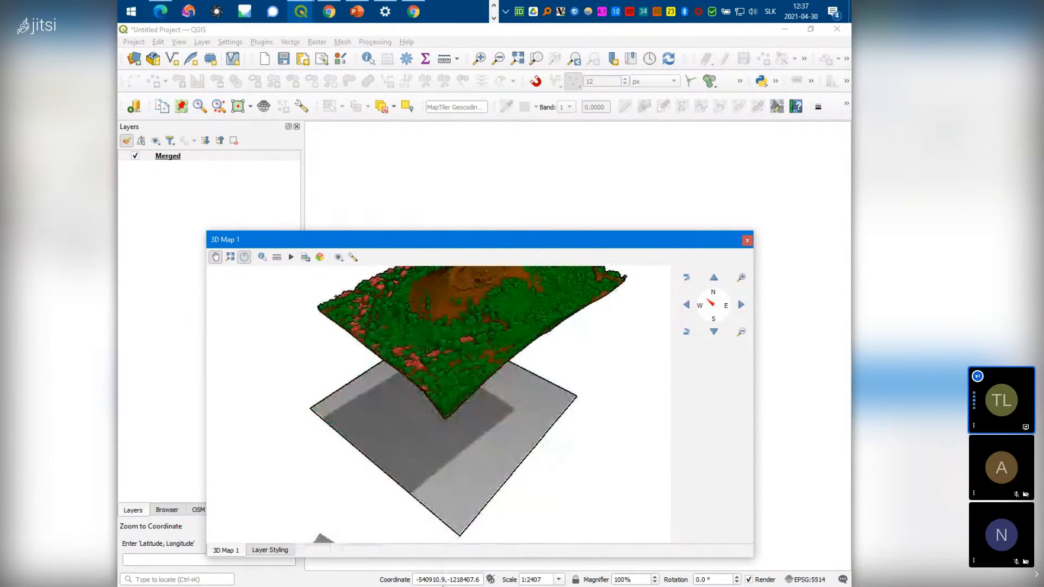
scroll(464, 511, down, 5)
drag(414, 448, 416, 405)
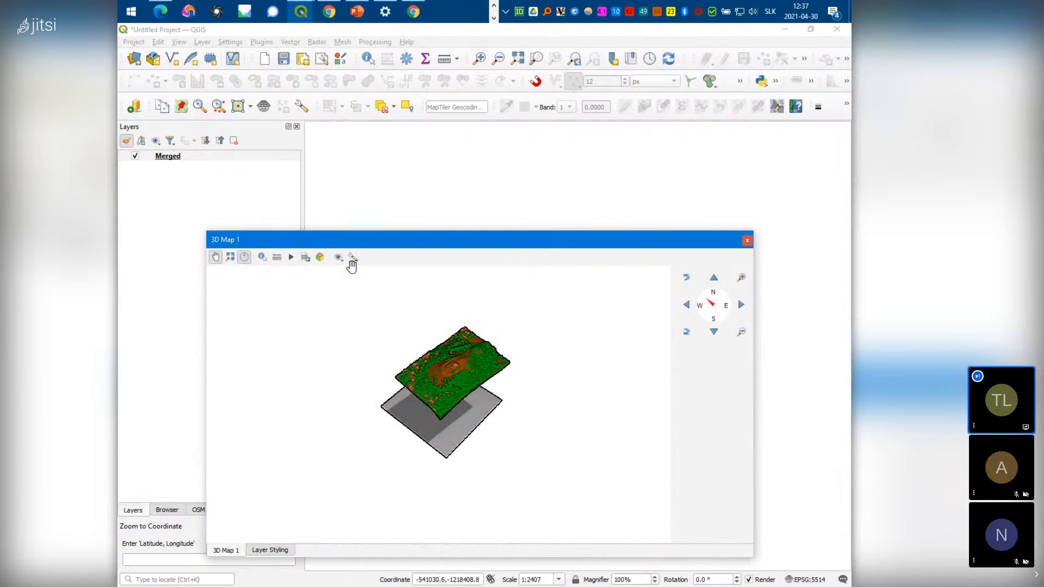
Switch the 3D view's shadows and eye-dome lighting off, then back on
click(353, 257)
click(357, 271)
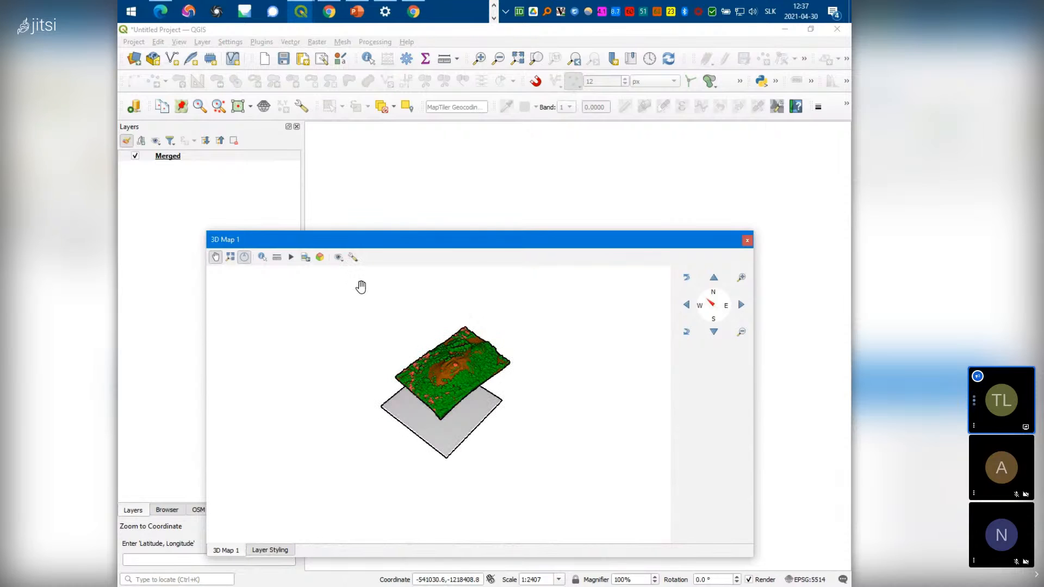
click(353, 258)
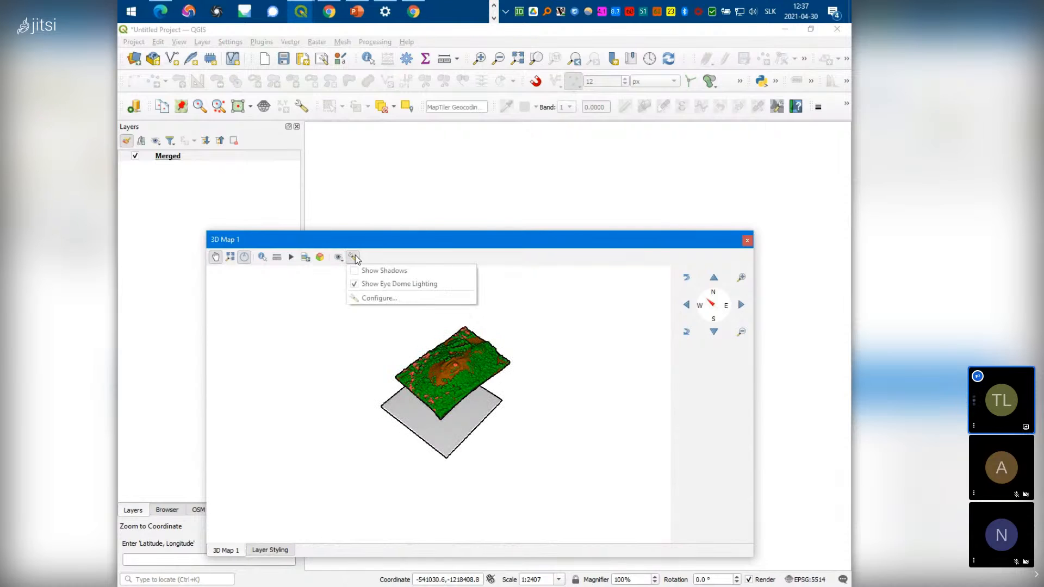
click(356, 284)
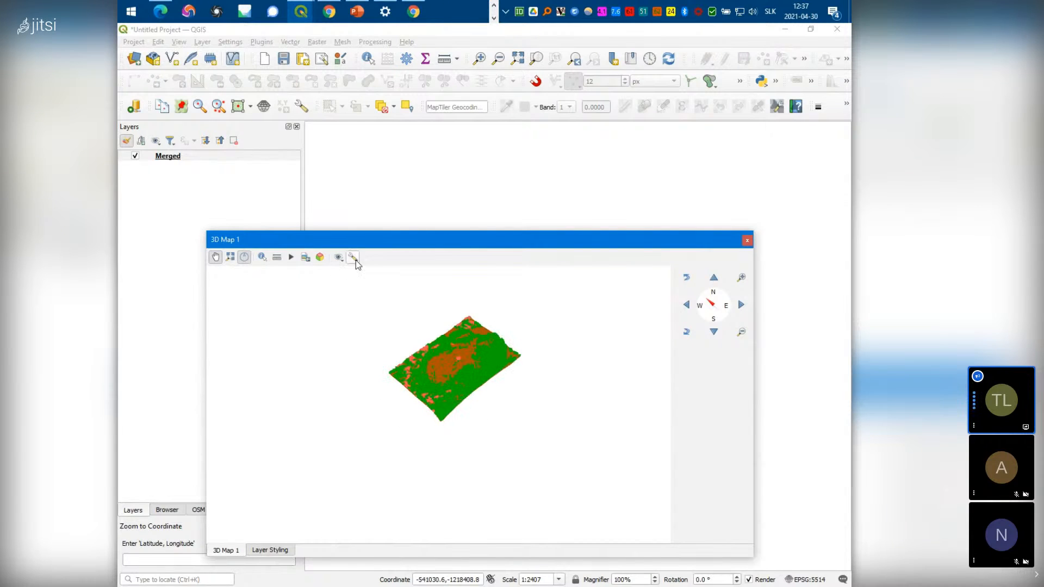
click(354, 257)
click(358, 272)
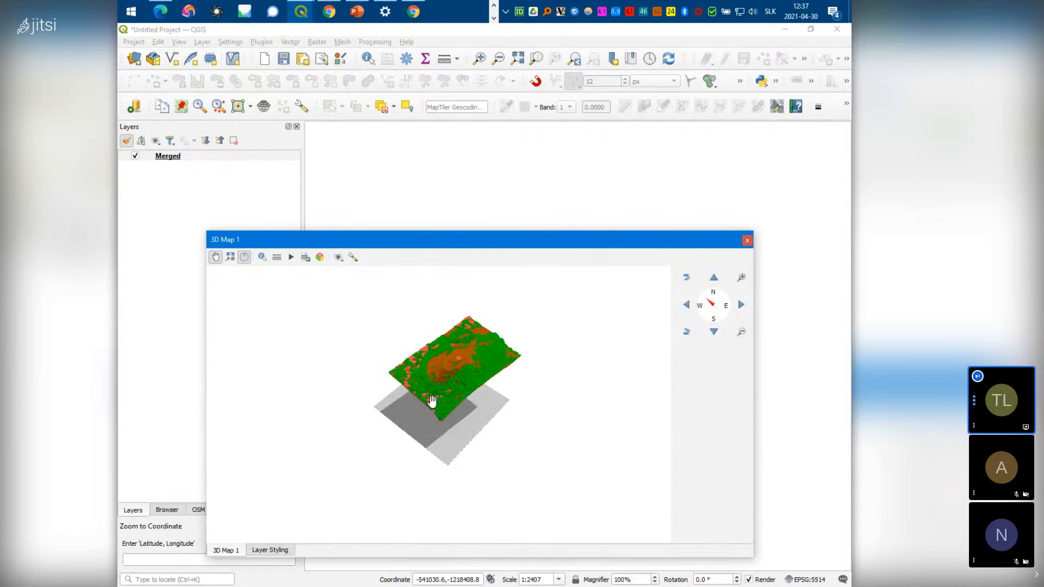
click(354, 257)
click(355, 283)
Orbit and zoom the terrain to a side-on, then oblique view centred on the hilltop structure
mouse_move(458, 430)
mouse_down()
mouse_move(446, 350)
mouse_move(445, 446)
mouse_move(429, 504)
mouse_move(335, 549)
mouse_move(387, 457)
mouse_move(517, 385)
mouse_move(511, 356)
mouse_move(466, 401)
mouse_move(463, 436)
mouse_up()
scroll(451, 363, up, 6)
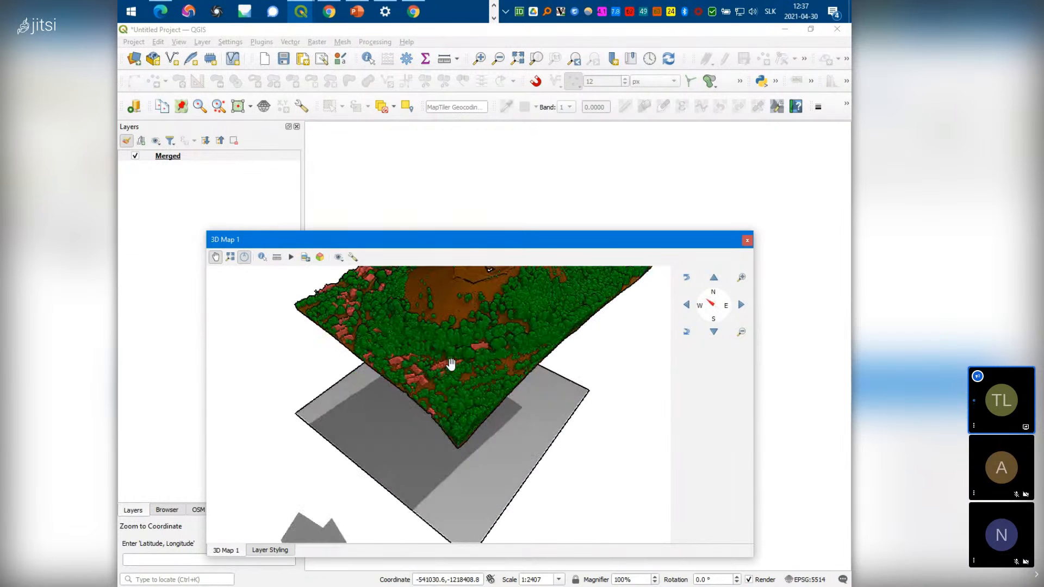
drag(568, 437, 538, 432)
scroll(524, 425, down, 5)
scroll(466, 410, up, 5)
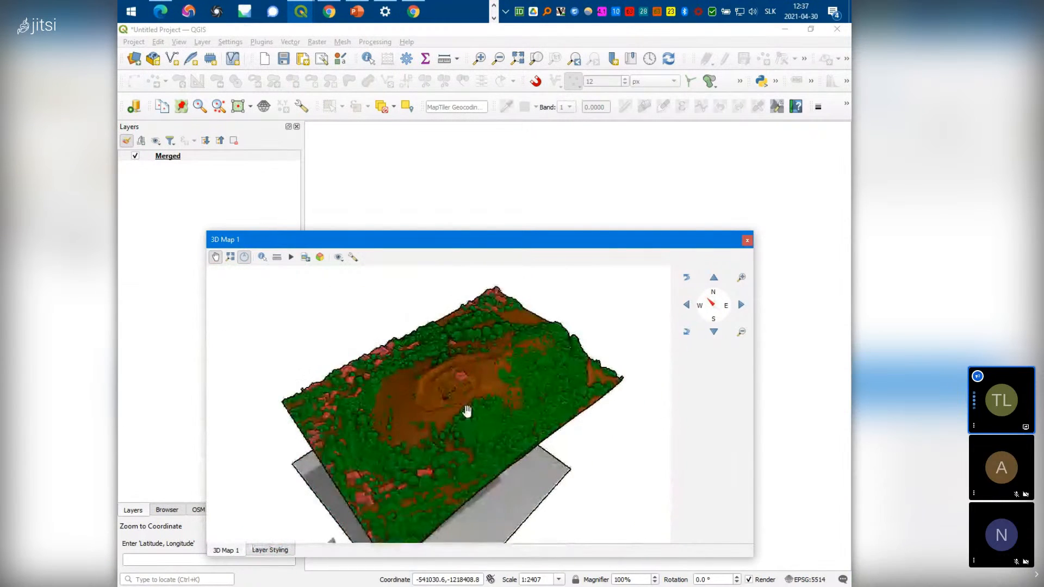
scroll(466, 410, down, 5)
scroll(467, 411, up, 5)
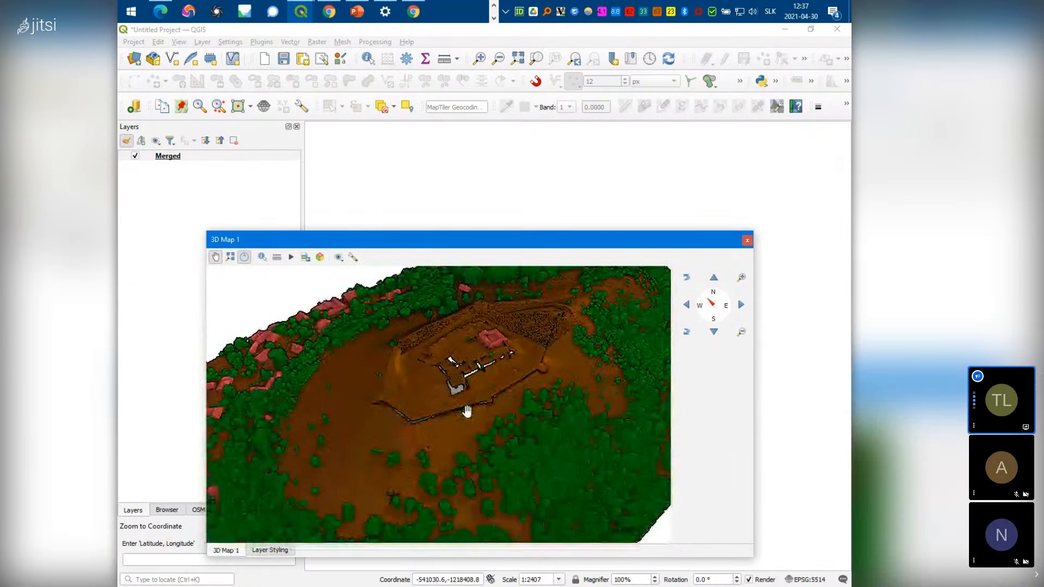
drag(445, 395, 427, 407)
drag(520, 392, 551, 387)
drag(612, 383, 566, 393)
scroll(564, 408, down, 5)
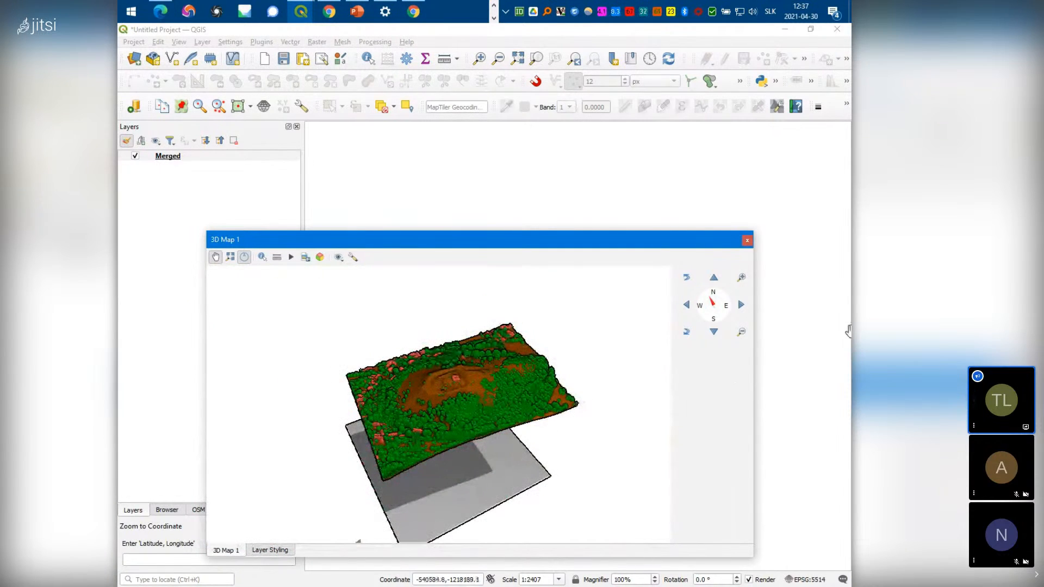
Pan and rotate the view with the navigation widget, turning its heading toward north-east and back
click(687, 306)
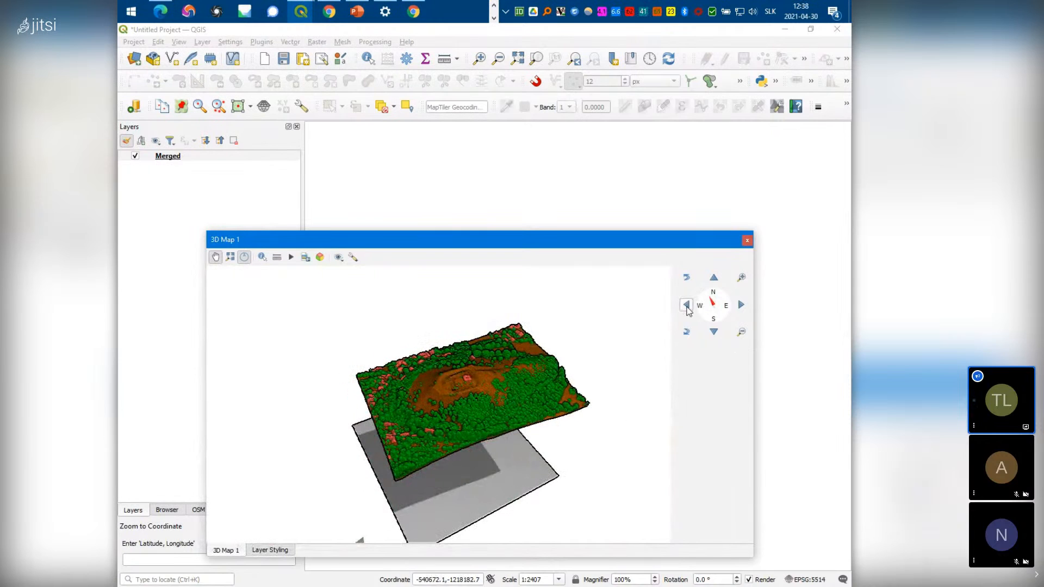
click(740, 305)
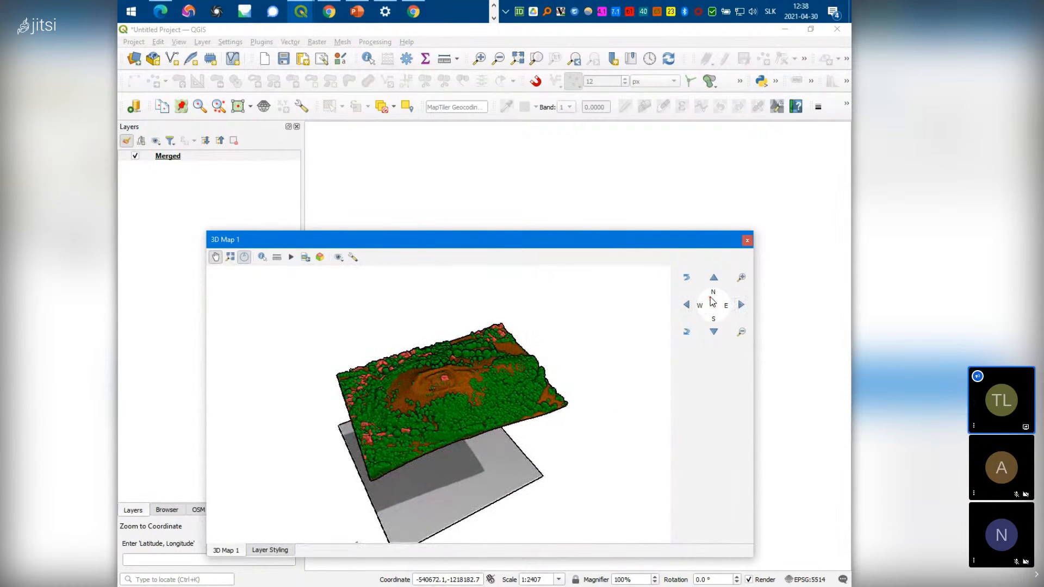
mouse_move(711, 297)
mouse_down()
mouse_move(720, 298)
mouse_move(712, 292)
mouse_up()
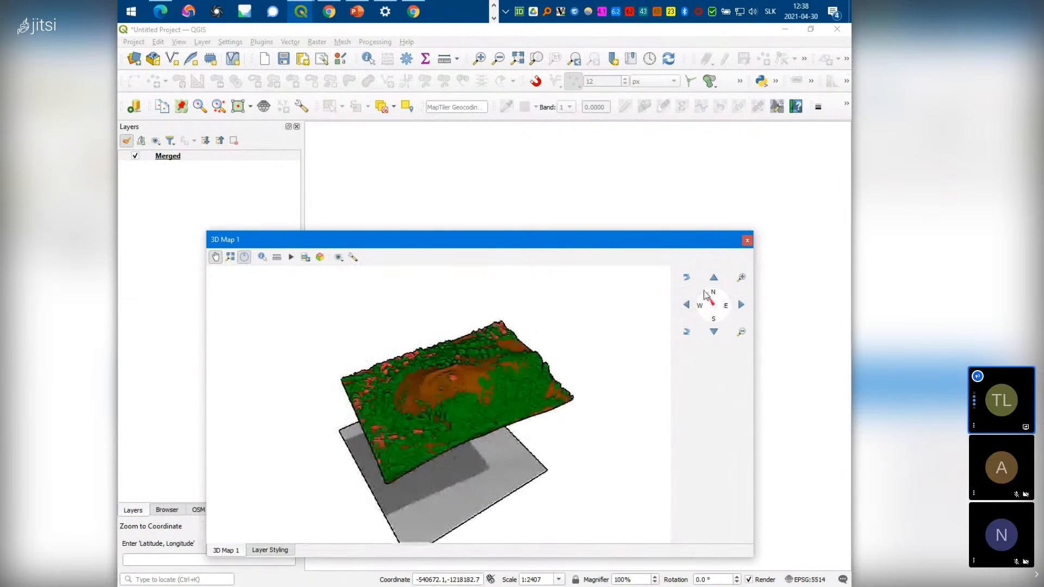
click(688, 278)
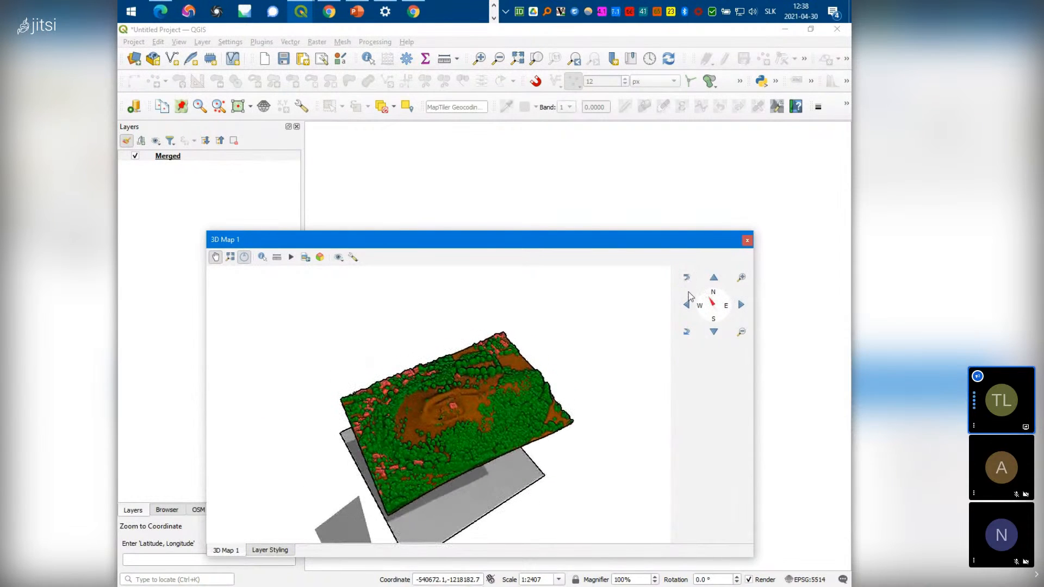
click(687, 332)
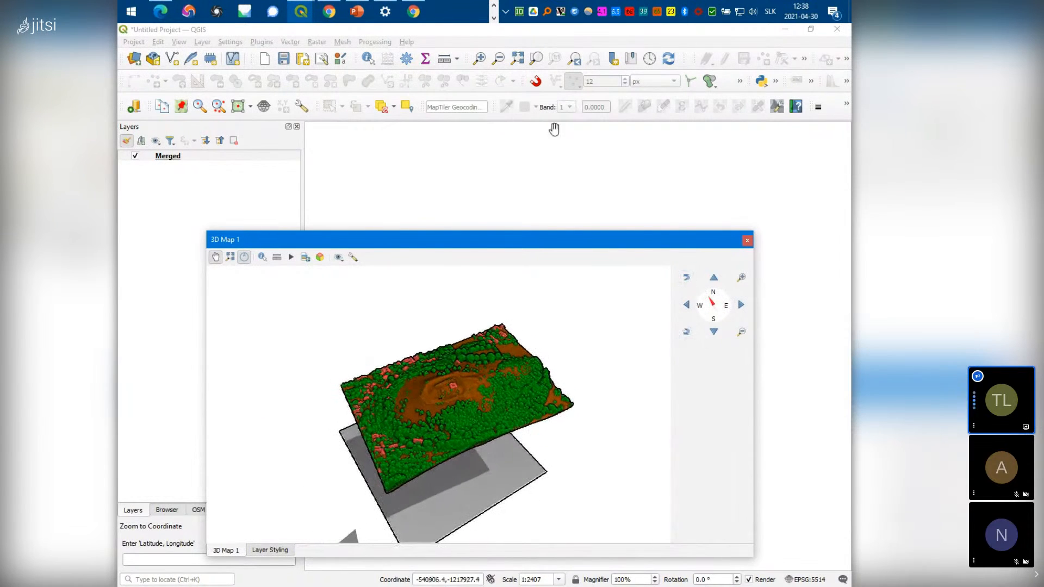
click(494, 18)
click(495, 7)
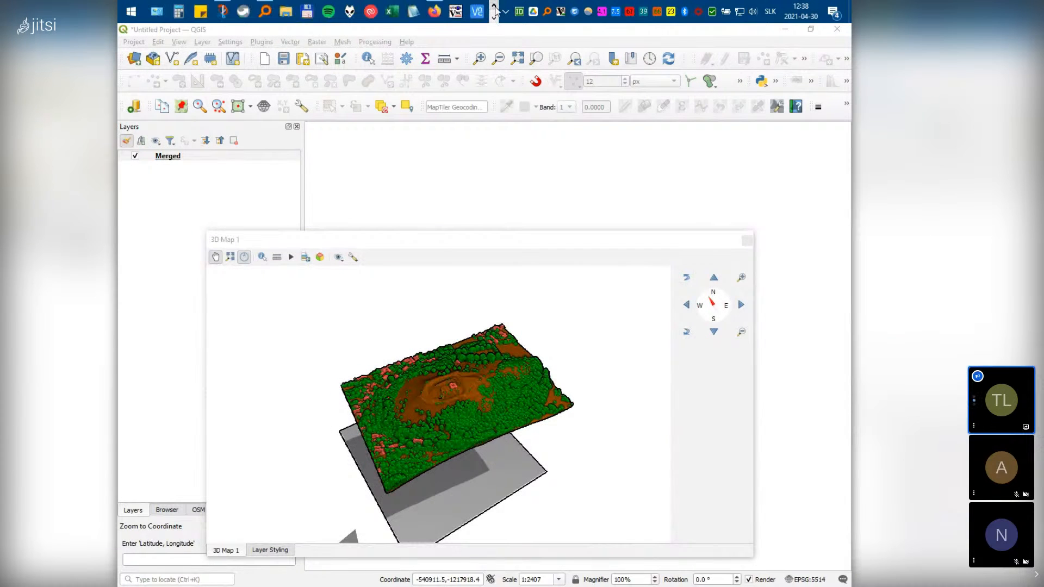
click(439, 20)
click(155, 35)
scroll(315, 224, down, 20)
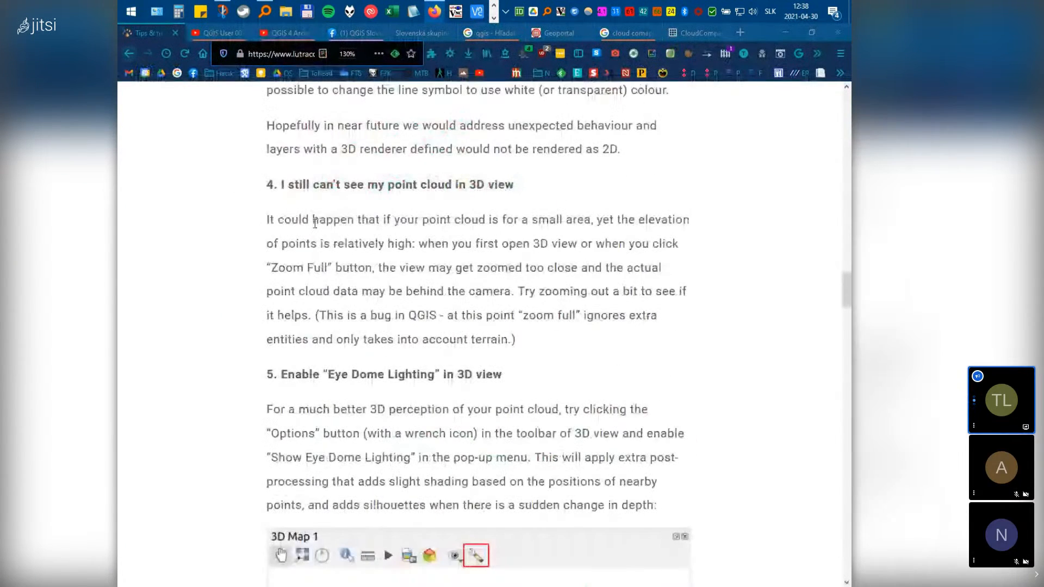
scroll(314, 224, down, 20)
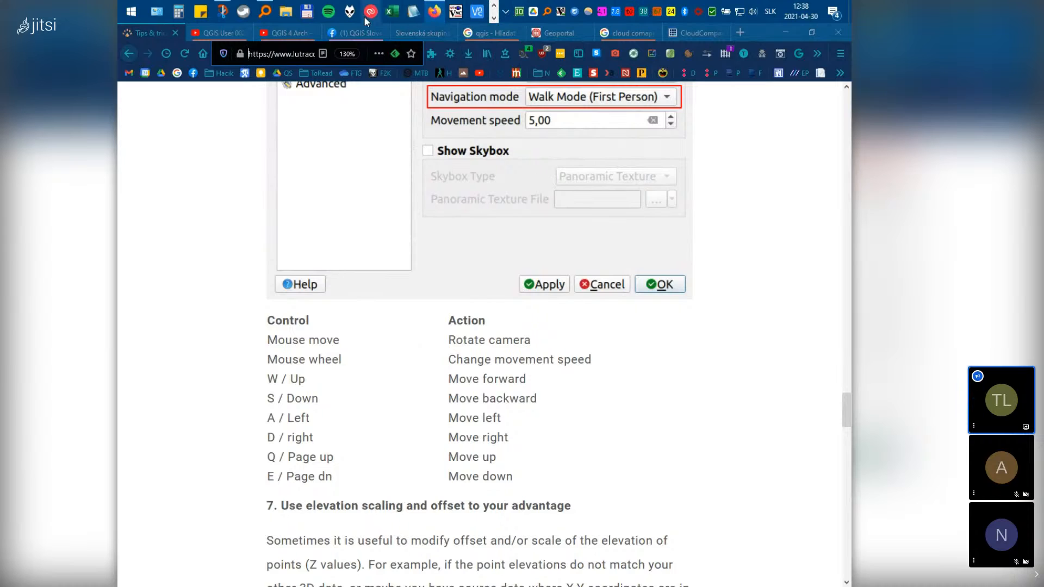
click(494, 18)
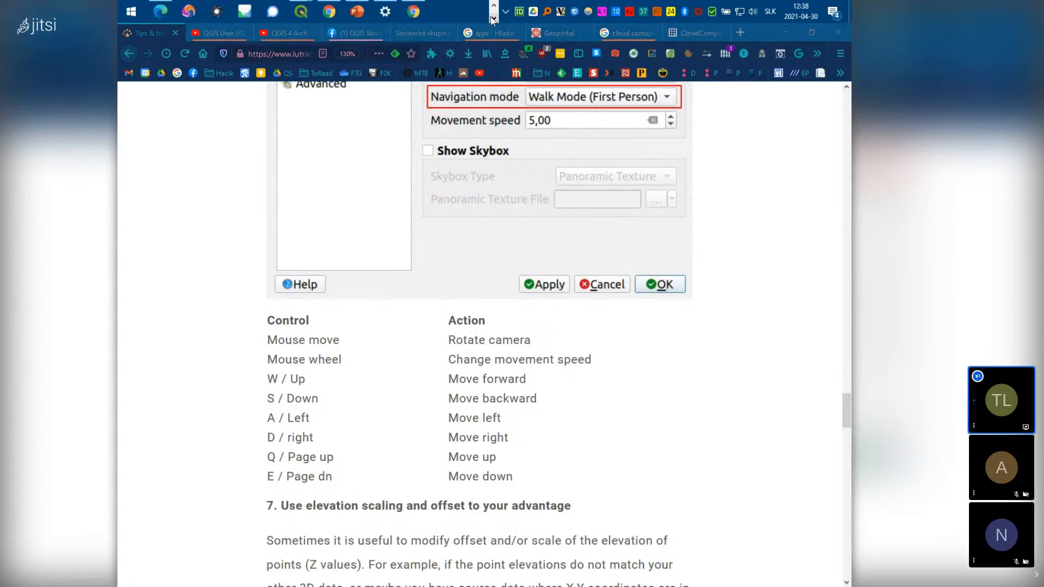
mouse_move(301, 12)
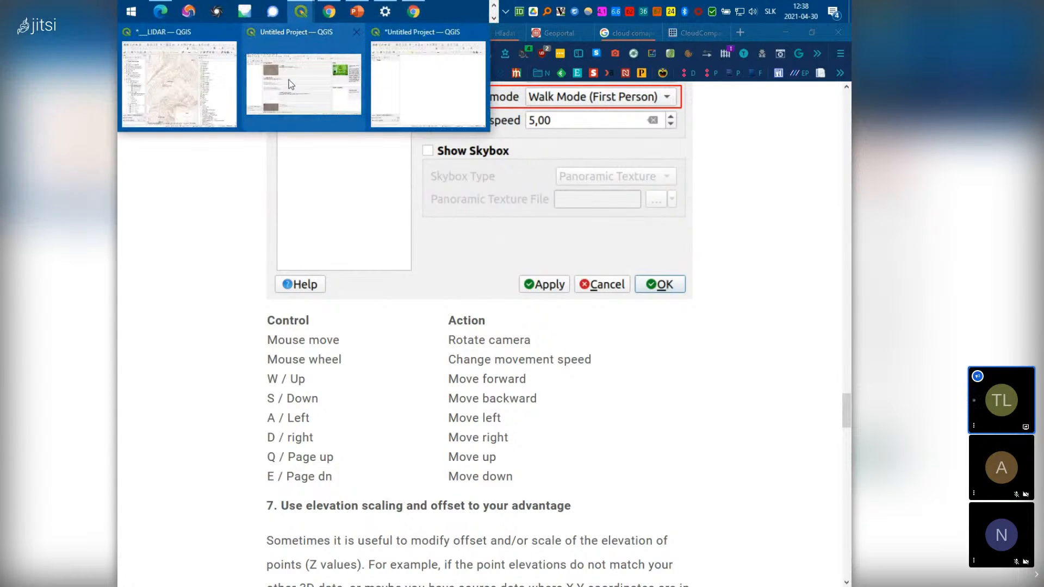
mouse_move(291, 84)
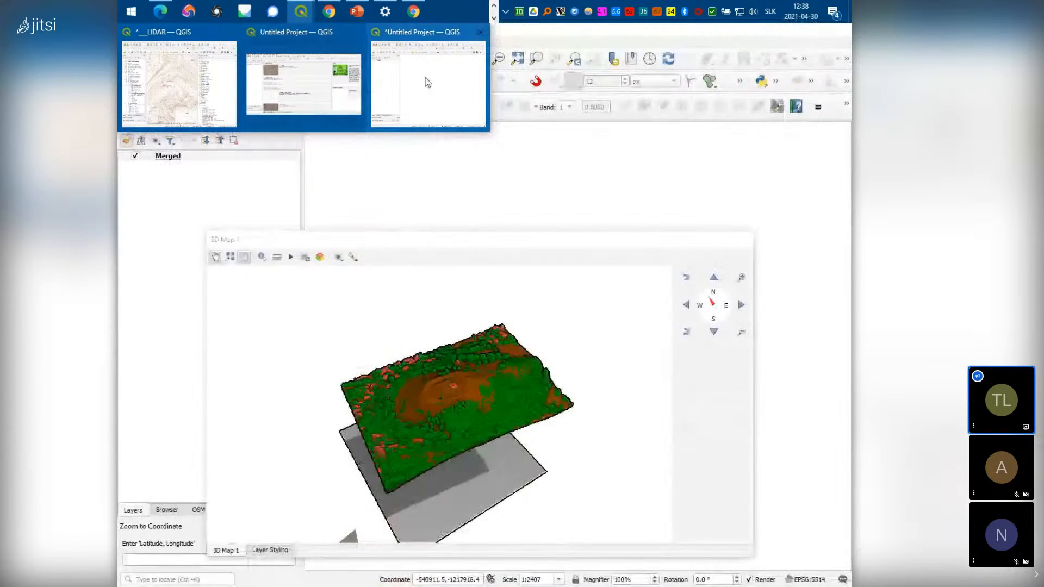
click(424, 83)
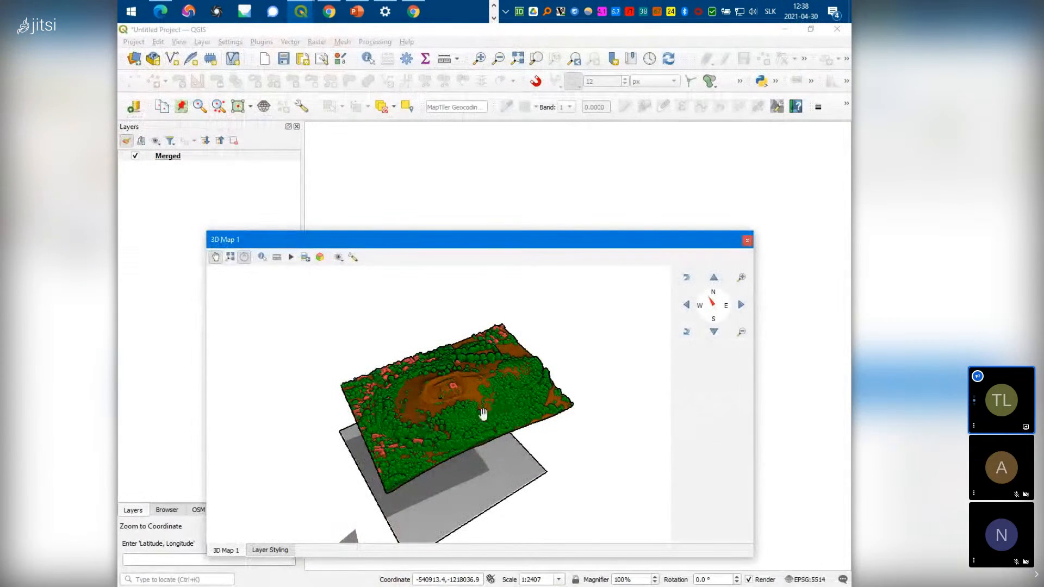
Open the Merged layer's properties on the 3D View page, moving the window off the 3D map
mouse_move(478, 392)
mouse_down()
mouse_move(479, 364)
mouse_move(465, 480)
mouse_move(466, 401)
mouse_up()
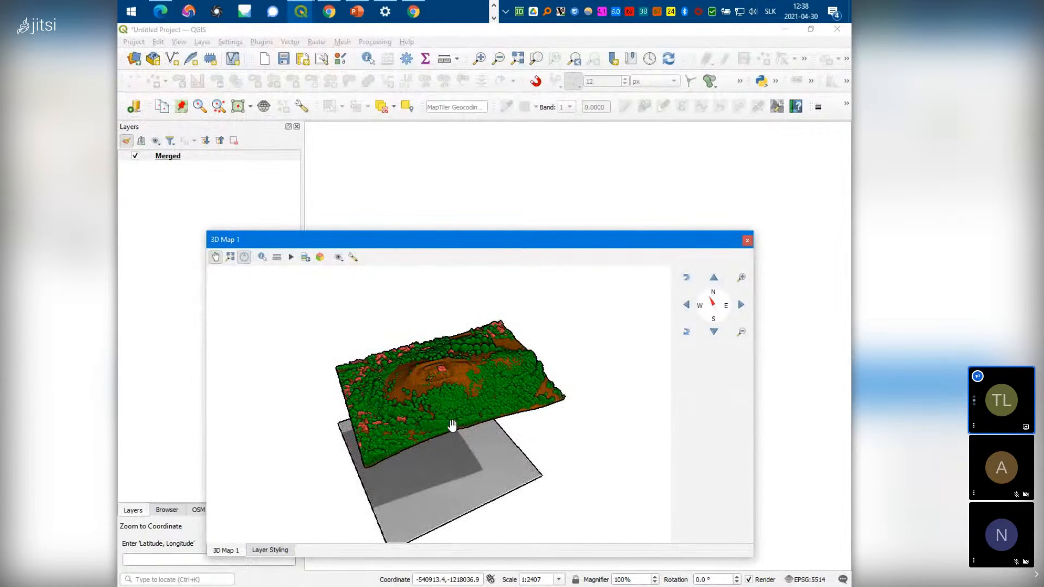
right_click(162, 158)
click(190, 316)
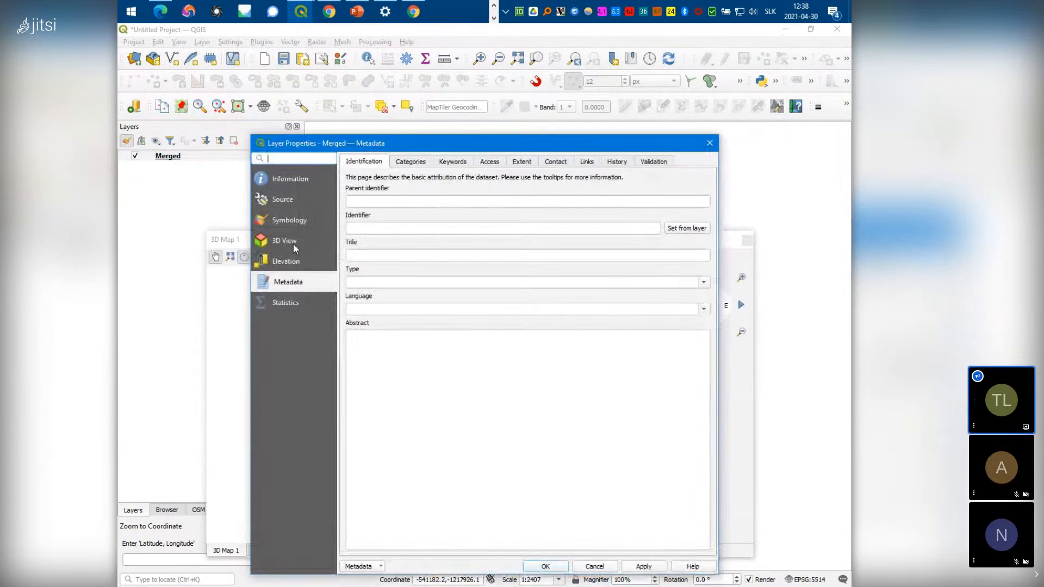
click(294, 244)
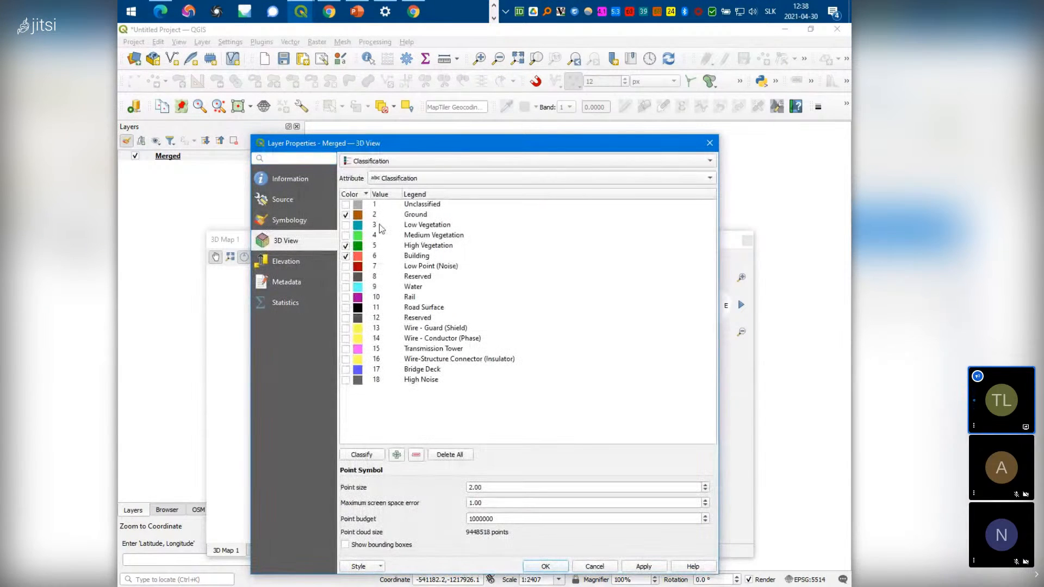
click(310, 222)
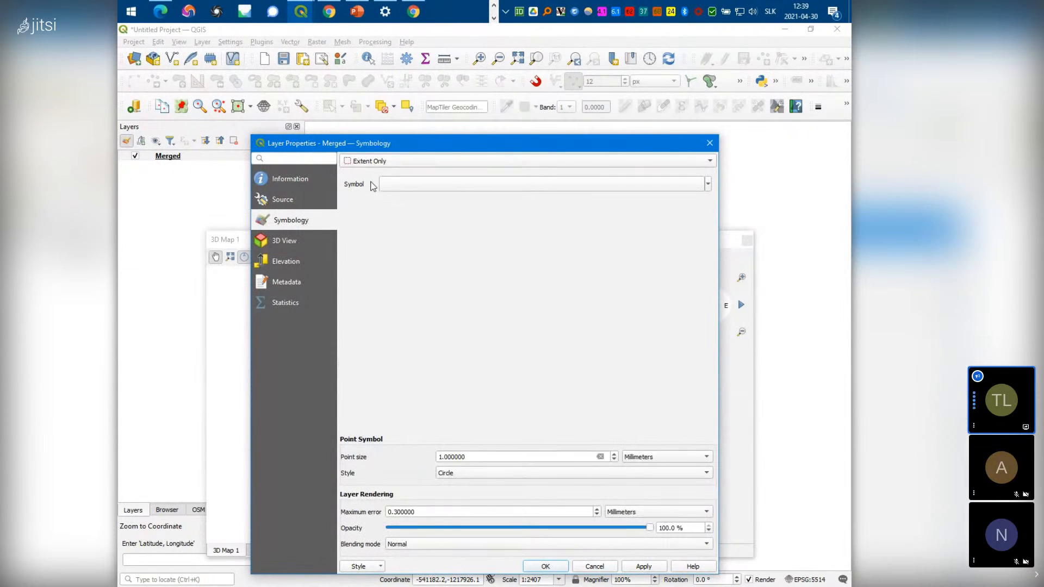
click(284, 242)
drag(517, 148, 687, 74)
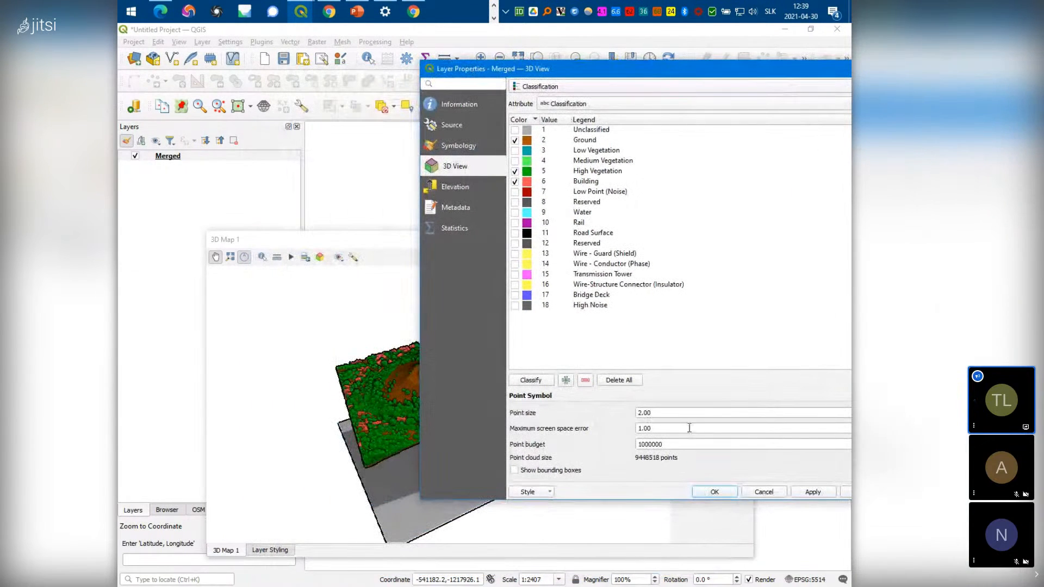
drag(693, 76, 586, 73)
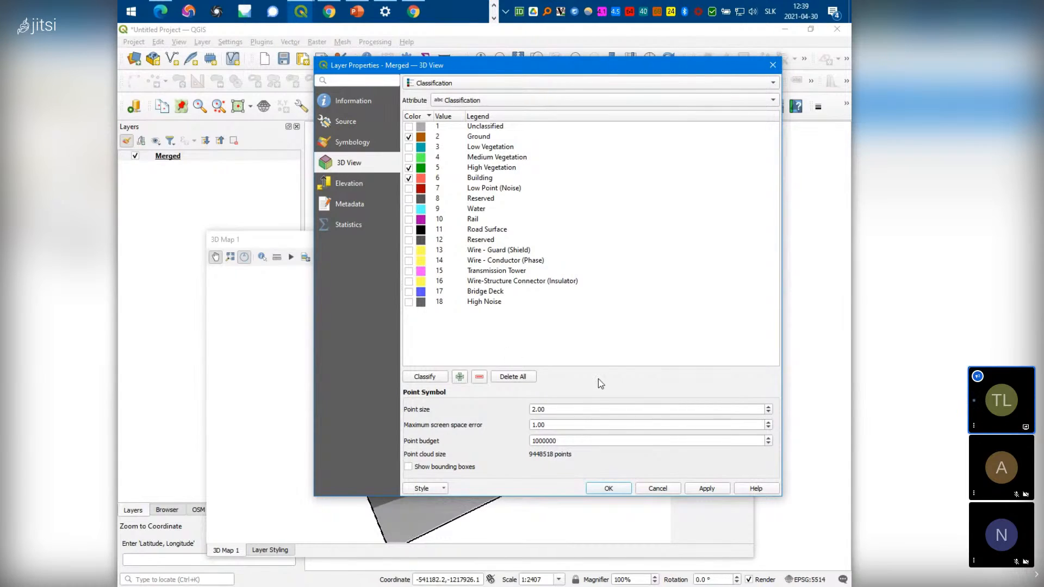
Change the point budget from 1000000 to 2000000 and apply it
click(556, 440)
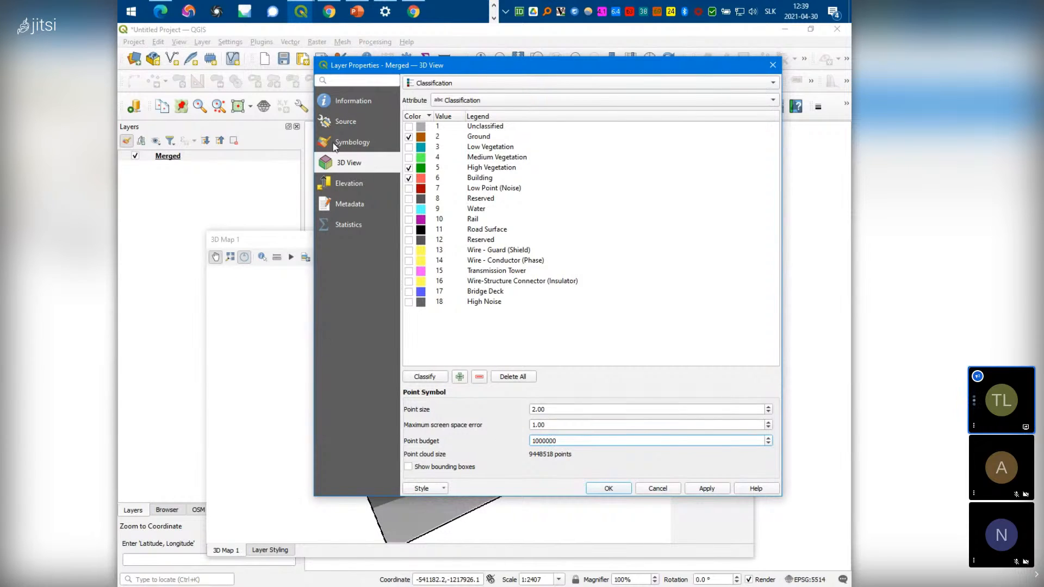
drag(499, 70, 667, 51)
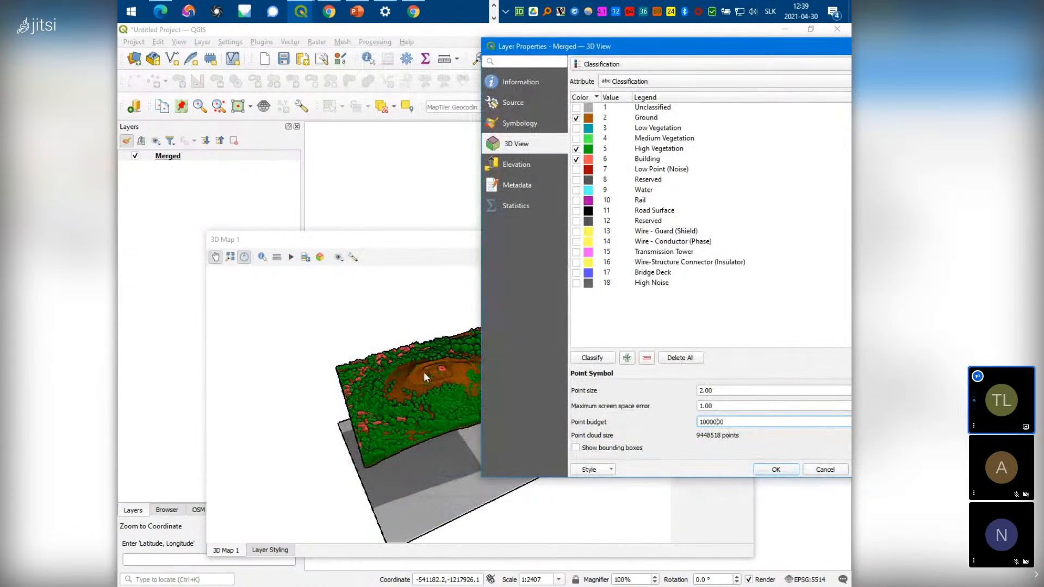
drag(703, 424, 699, 424)
text(2)
click(795, 472)
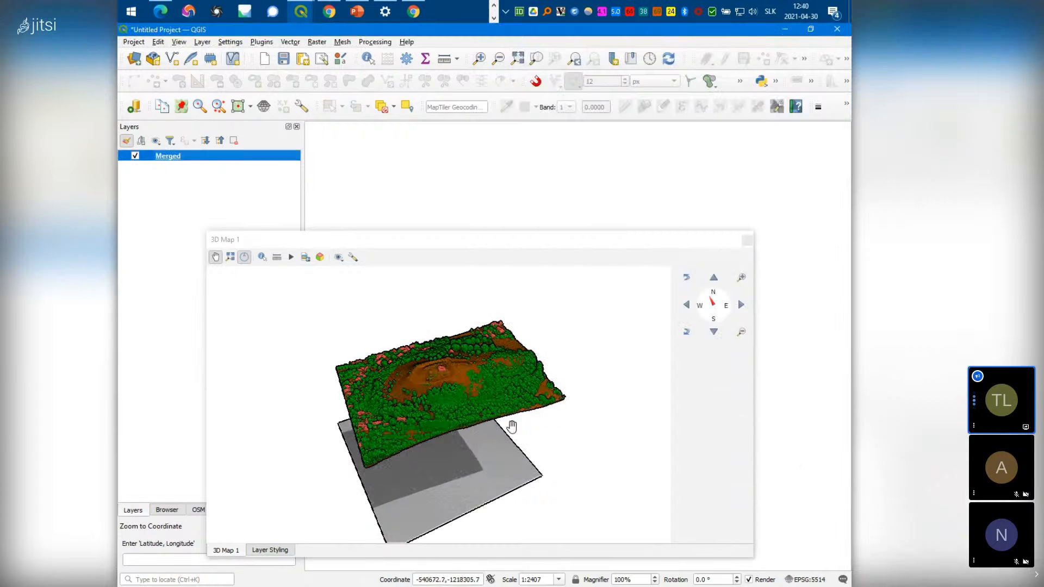
Zoom and orbit the Merged hilltop point cloud to a closer view from above
scroll(454, 397, up, 5)
scroll(455, 396, down, 5)
drag(361, 424, 445, 415)
drag(560, 362, 469, 405)
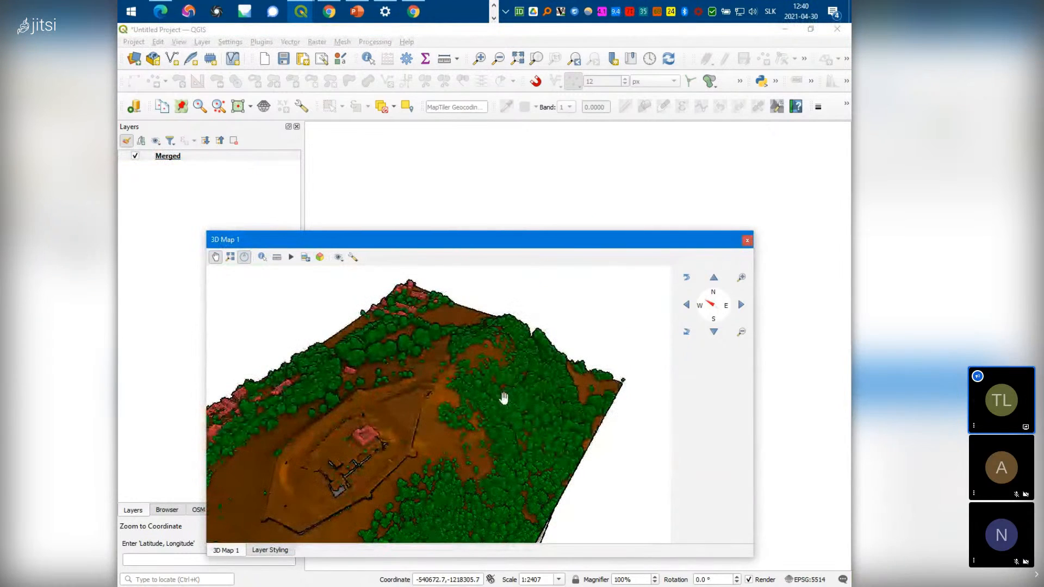
scroll(501, 397, down, 3)
drag(398, 465, 449, 421)
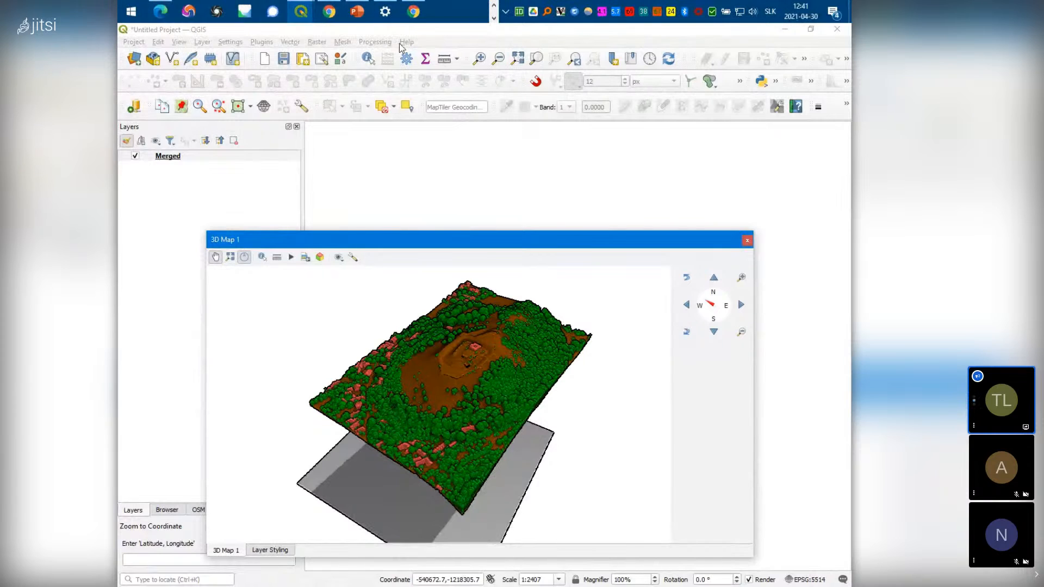
Add DMR.tif from the LIDAR_ARCHEO folder in the Browser panel as a new layer
click(167, 510)
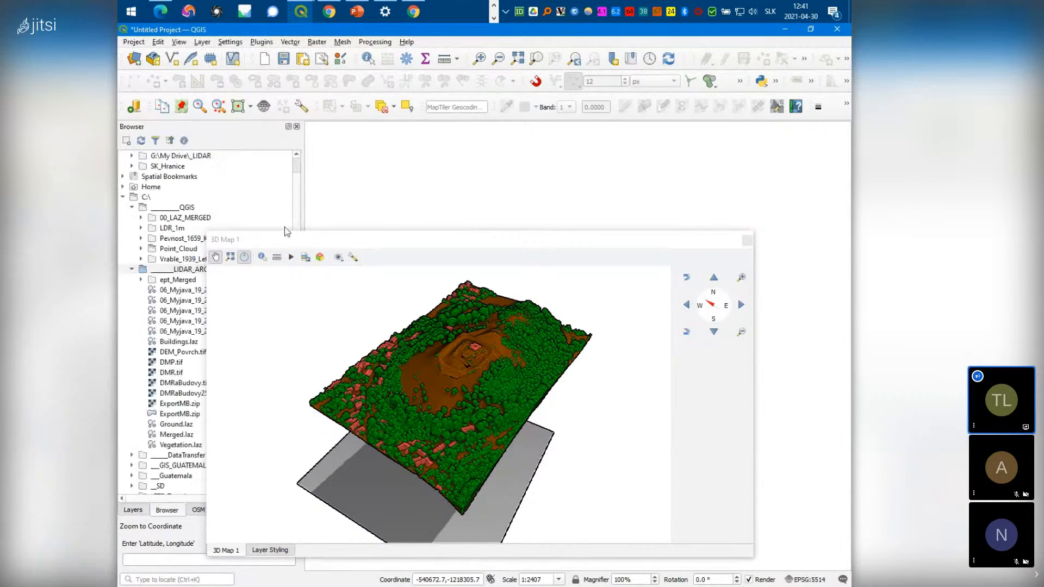
drag(318, 244, 446, 237)
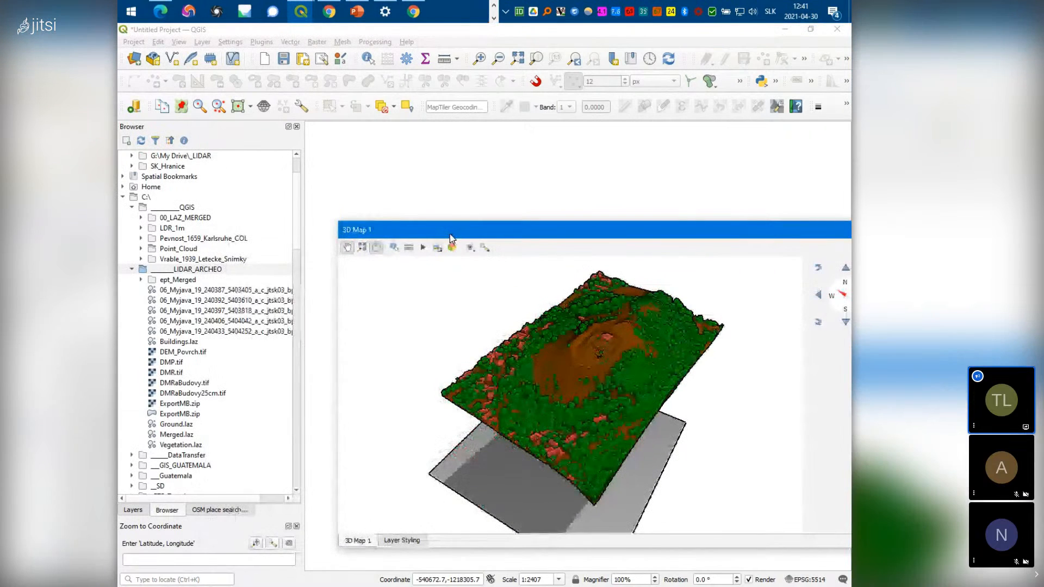
click(166, 375)
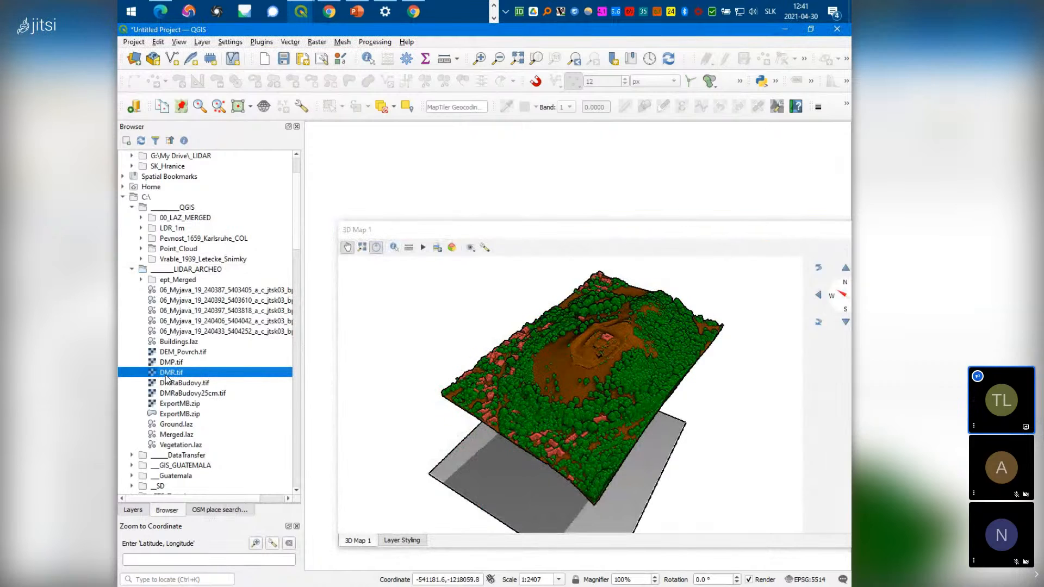
double_click(167, 375)
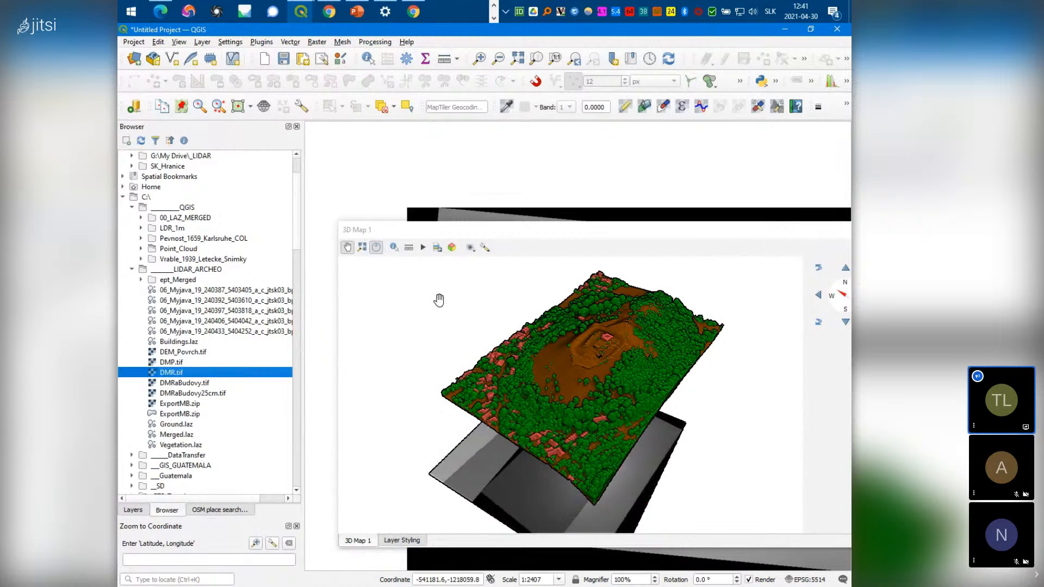
drag(627, 234, 422, 254)
drag(620, 249, 765, 426)
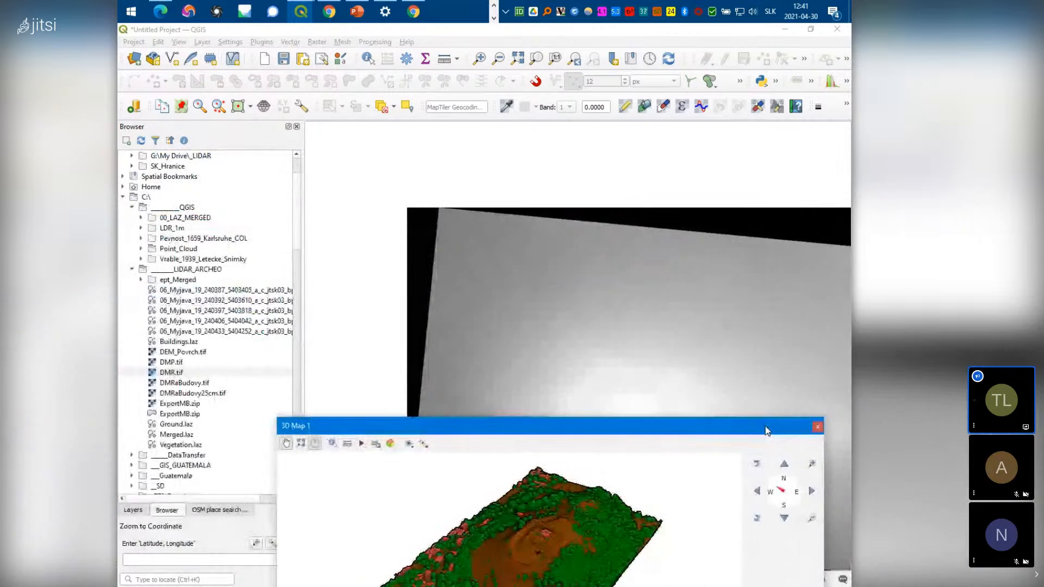
Return to the Layers panel, bring the DMR raster into view, and re-dock the 3D map
click(142, 511)
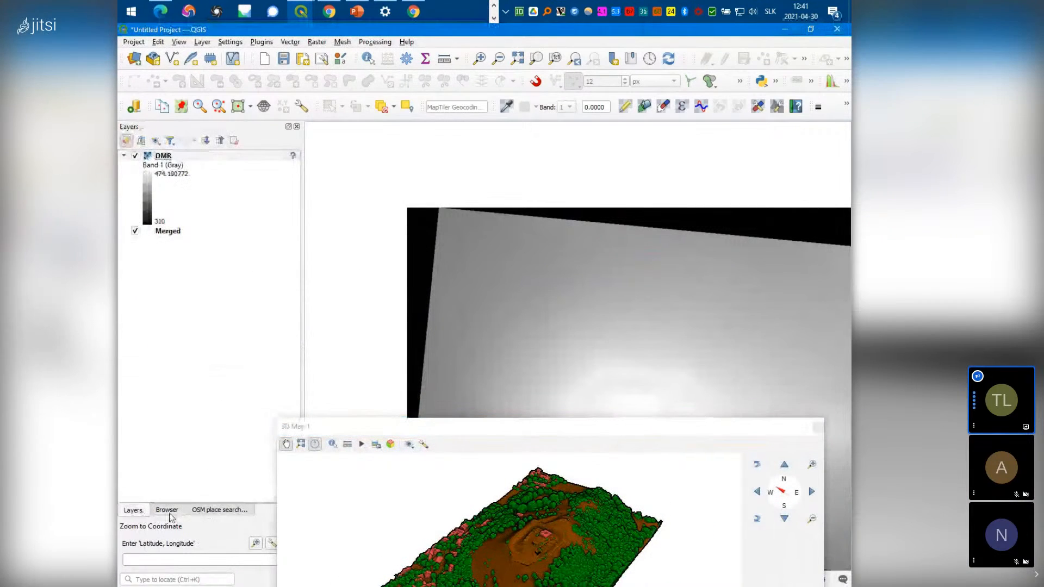
drag(617, 333, 476, 212)
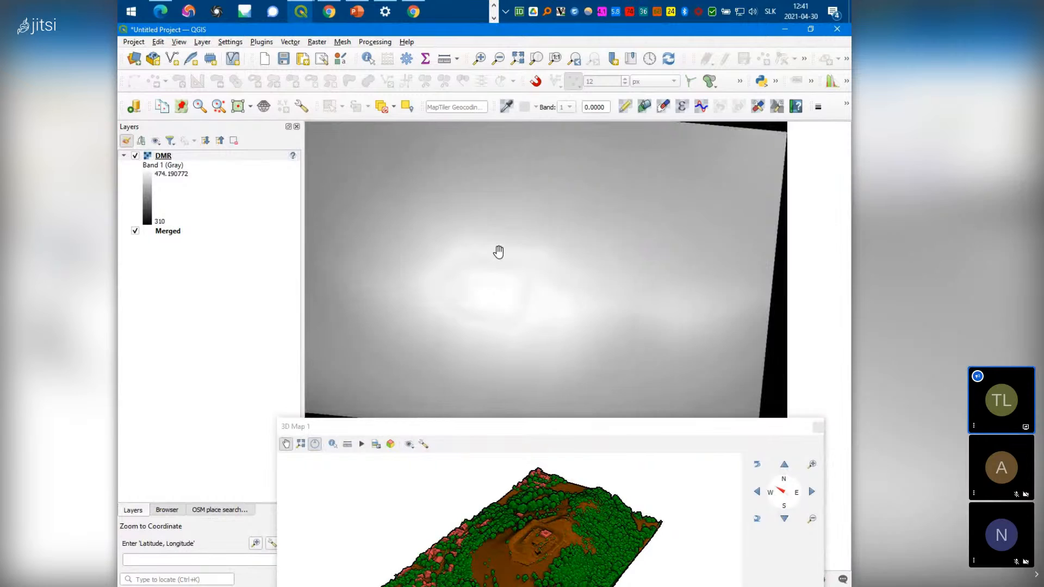
scroll(499, 251, down, 2)
scroll(499, 252, up, 2)
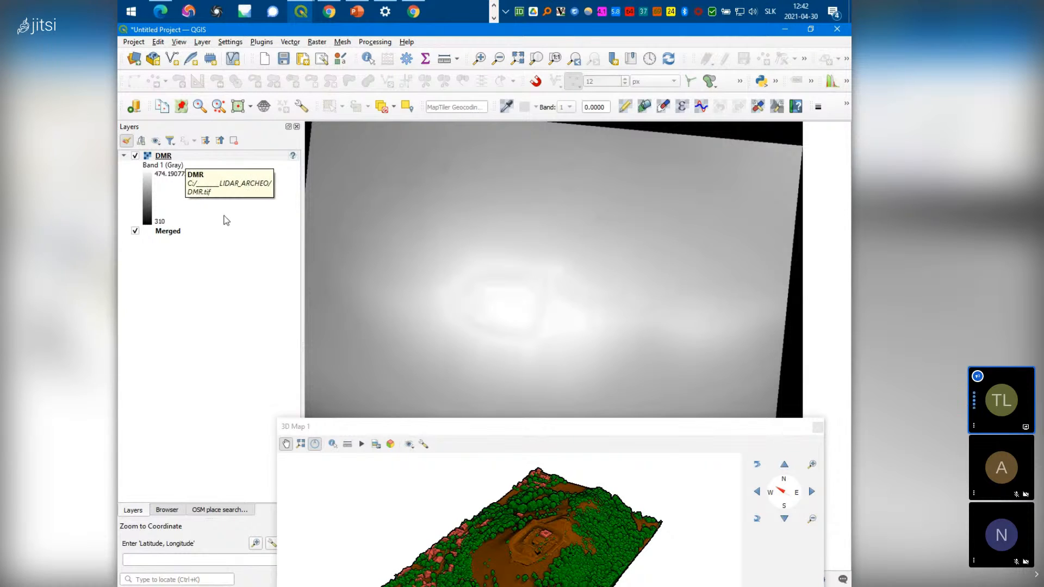
click(597, 430)
drag(597, 430, 493, 266)
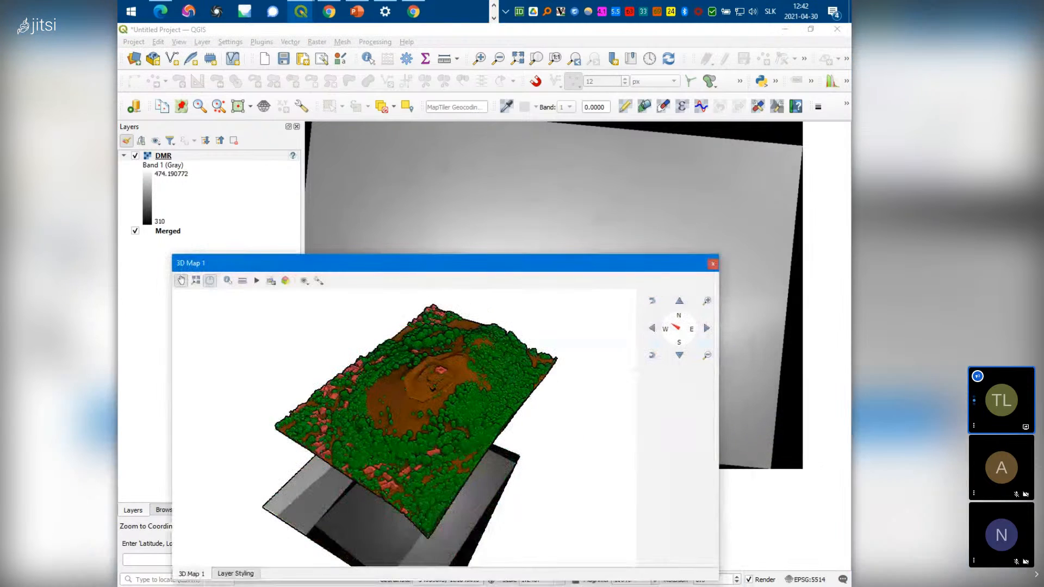
Set the project CRS to S-JTSK [JTSK03] / Krovak East North (EPSG:8353)
click(811, 581)
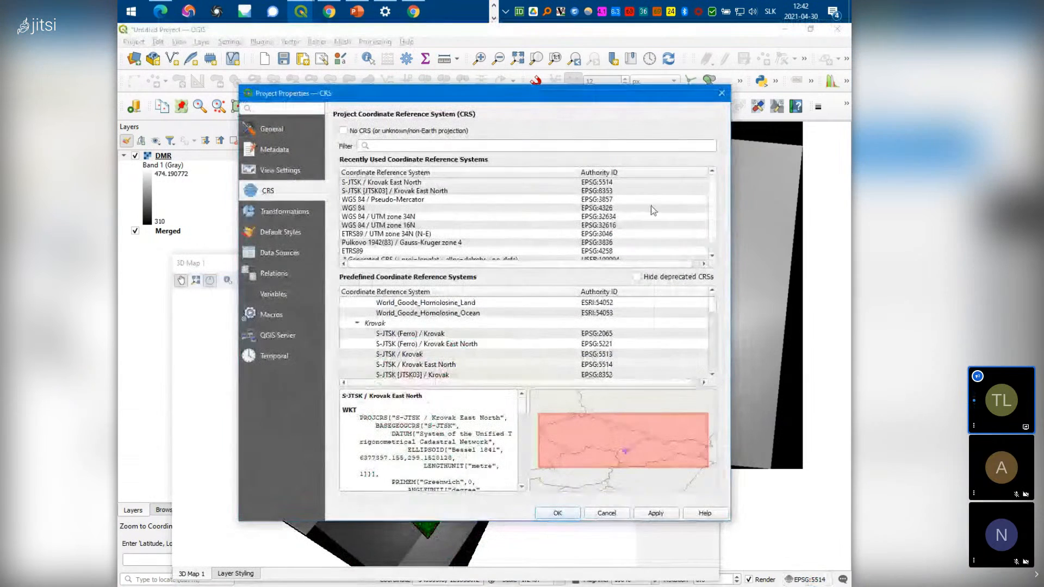
click(614, 191)
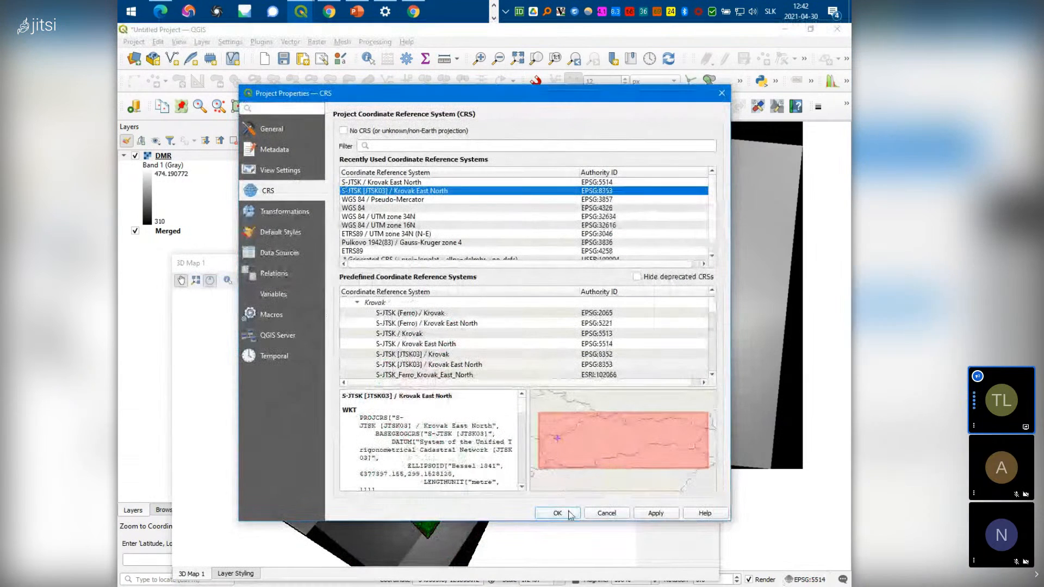
click(571, 515)
Set the DMR layer's CRS to EPSG:8353
drag(456, 266, 563, 278)
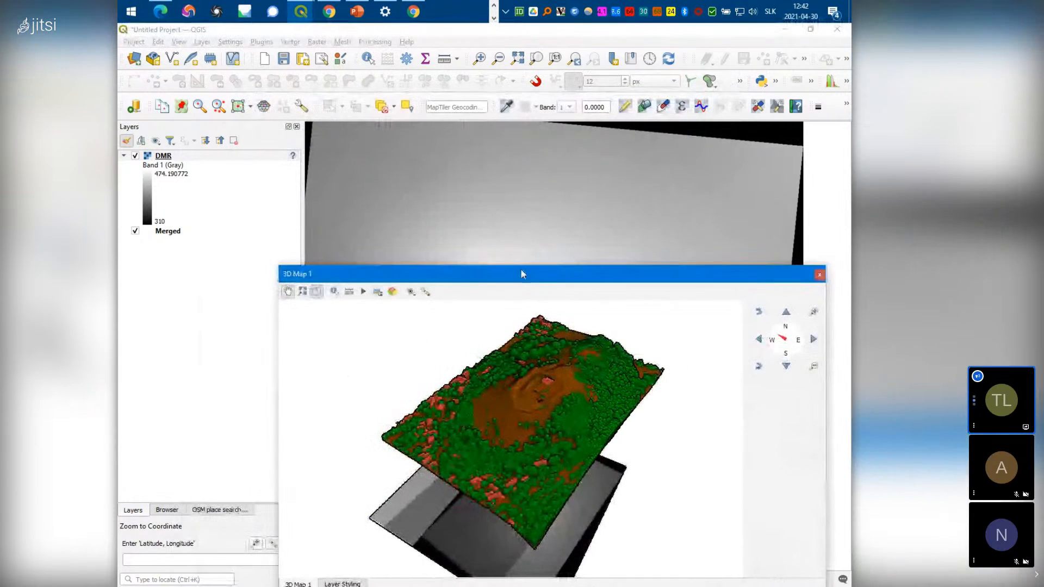
right_click(181, 161)
mouse_move(275, 335)
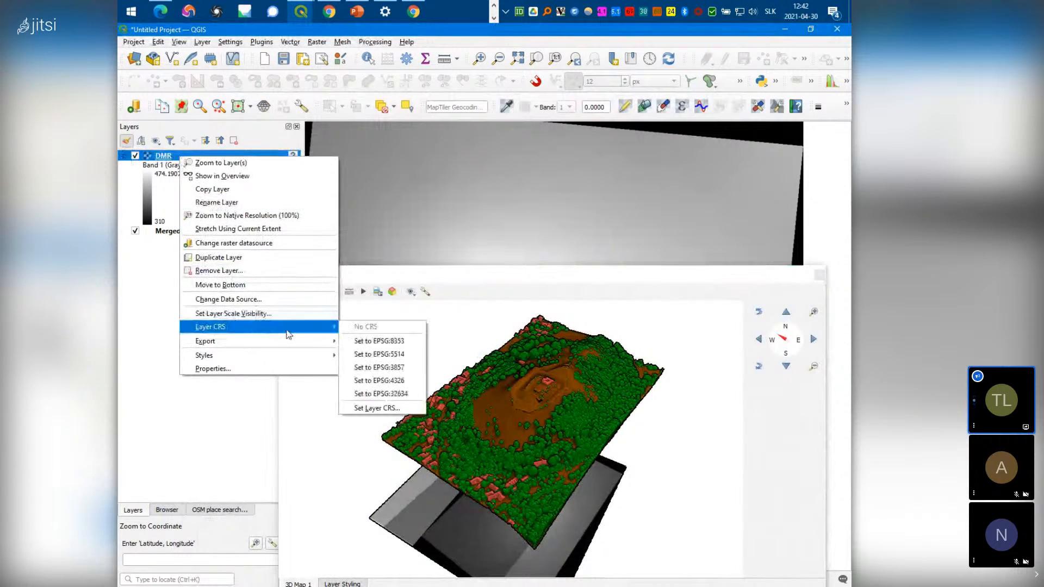
click(399, 343)
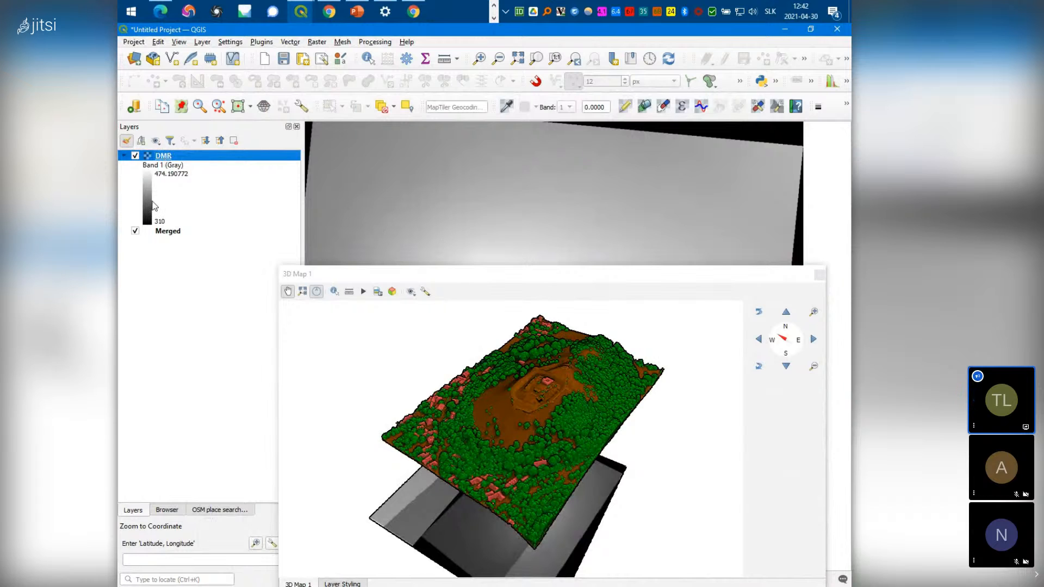
Render the DMR layer as singleband pseudocolor with the DEM_screen colour ramp
right_click(173, 162)
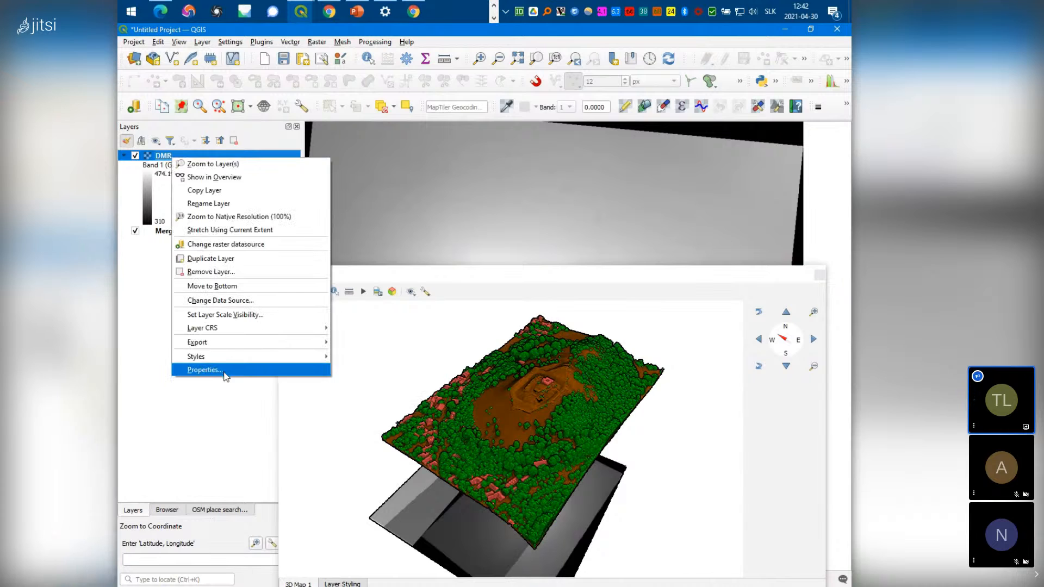
click(205, 370)
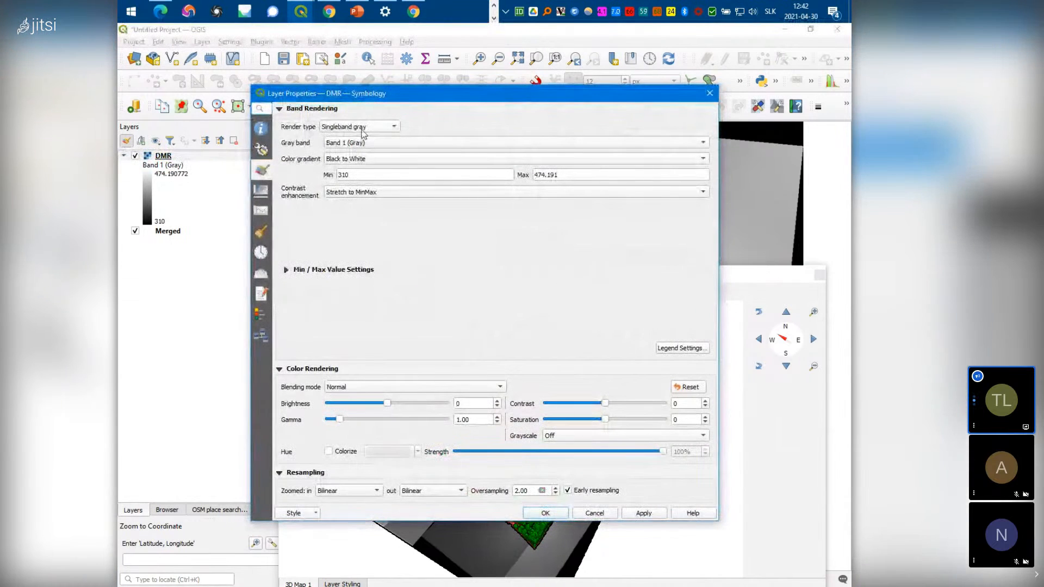
click(363, 130)
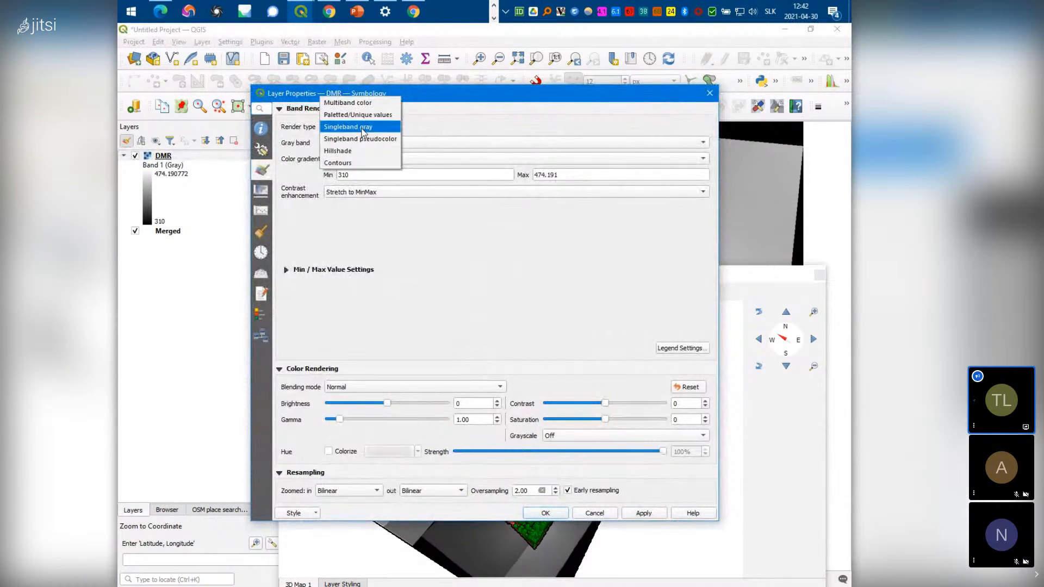
click(359, 104)
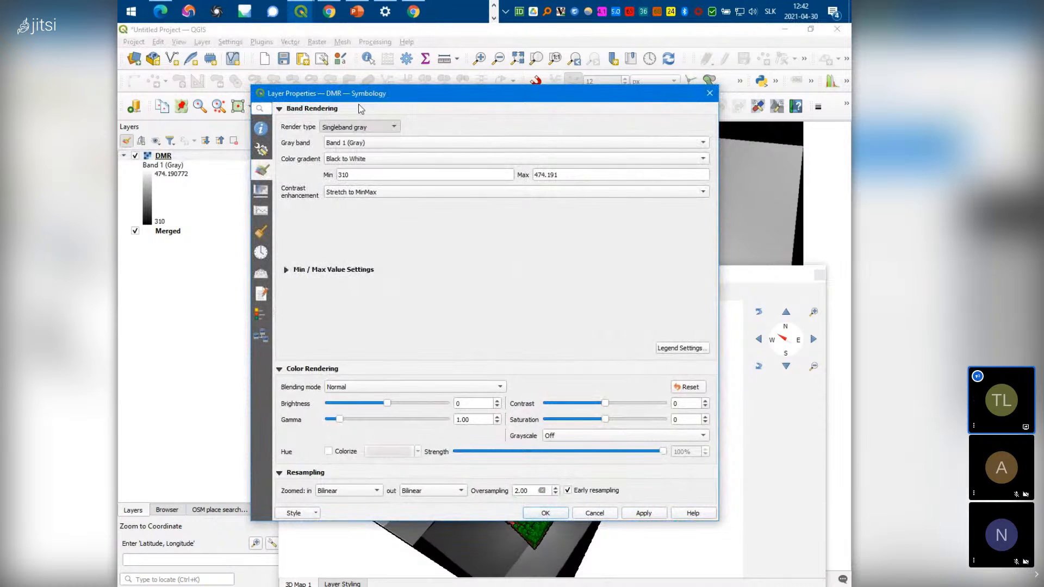
click(361, 127)
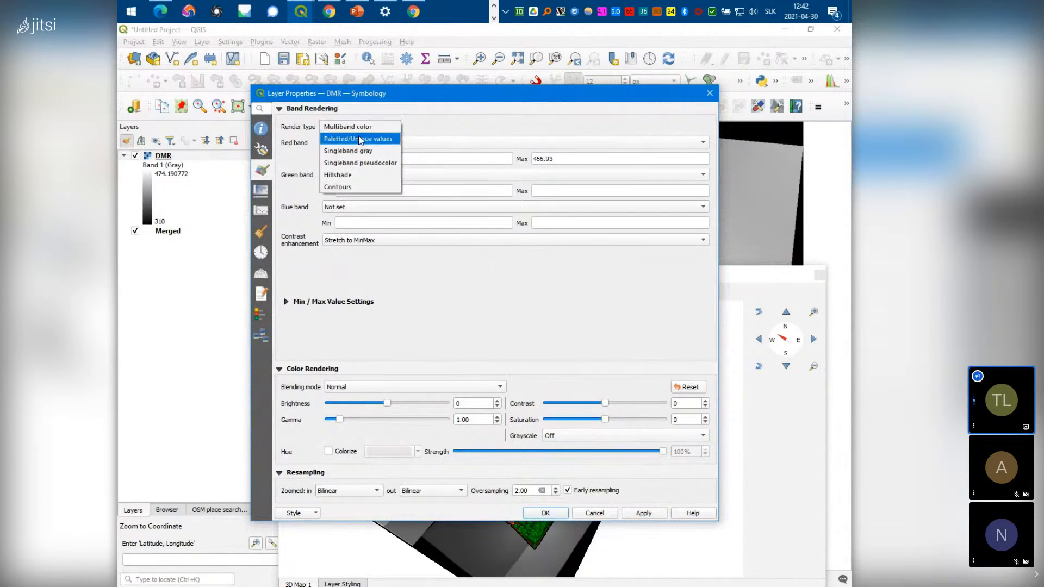
click(361, 163)
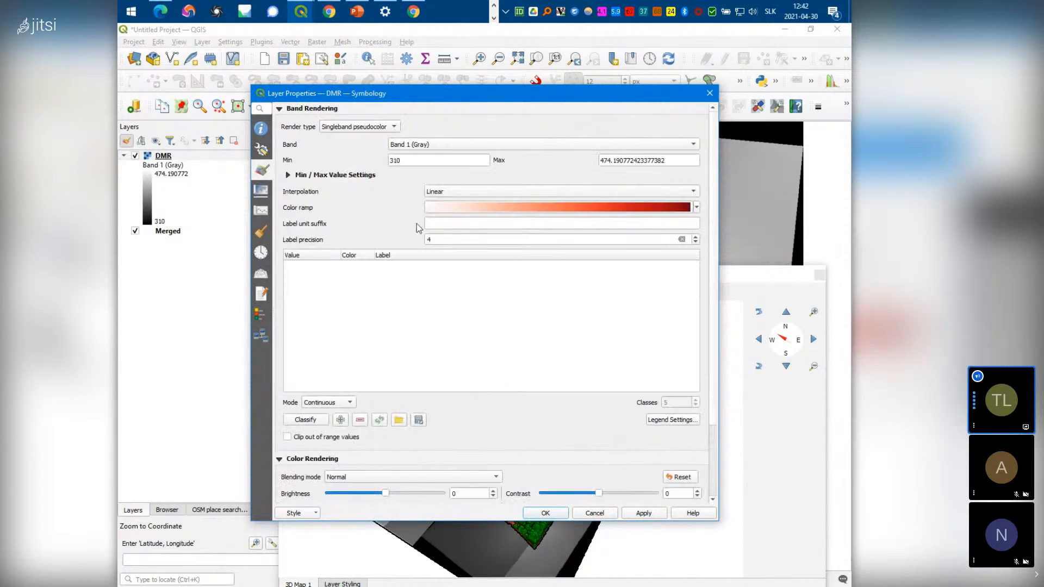
click(697, 208)
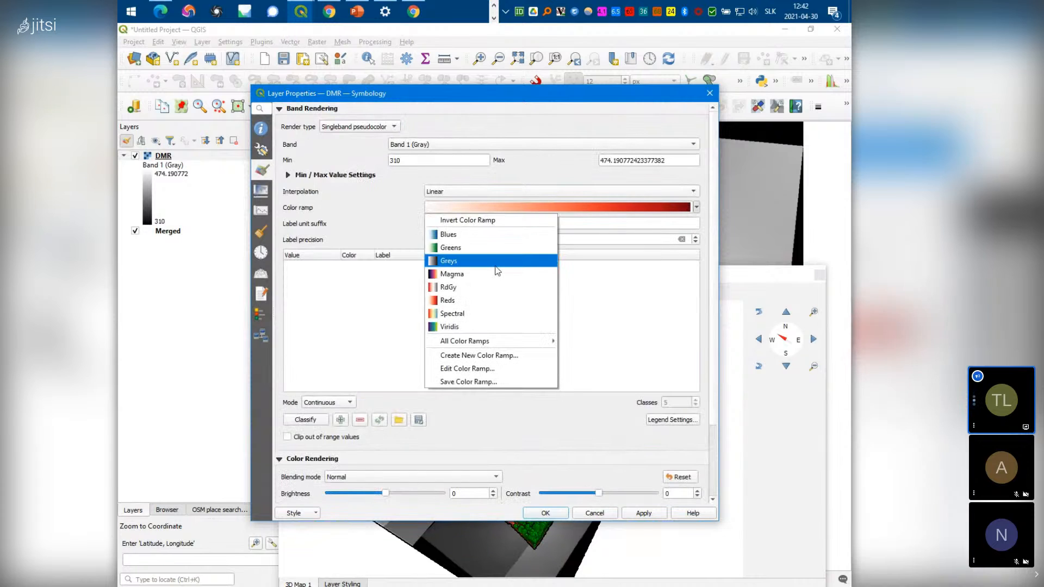
mouse_move(509, 343)
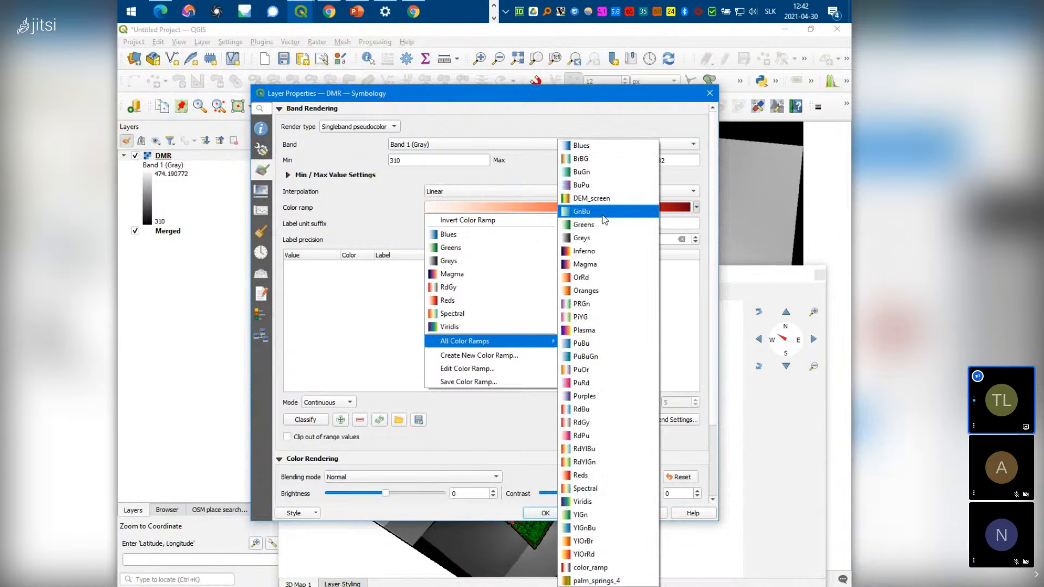
click(605, 207)
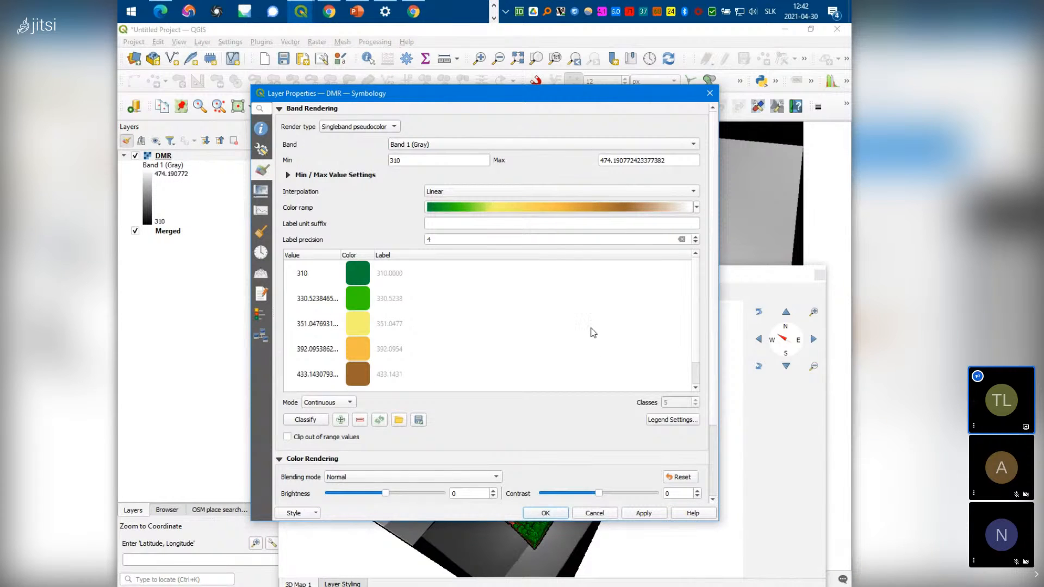
click(535, 517)
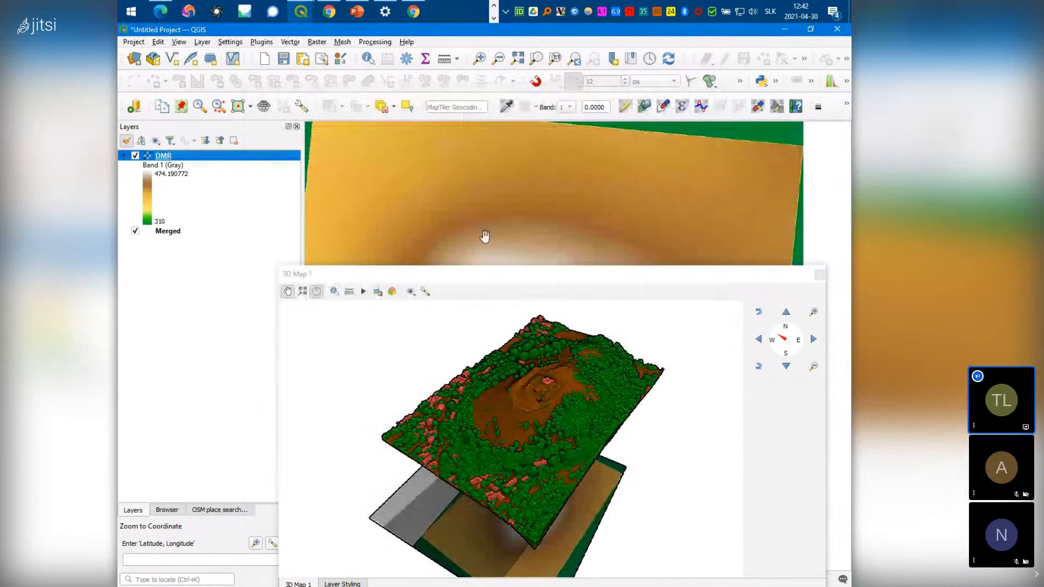
scroll(485, 201, up, 2)
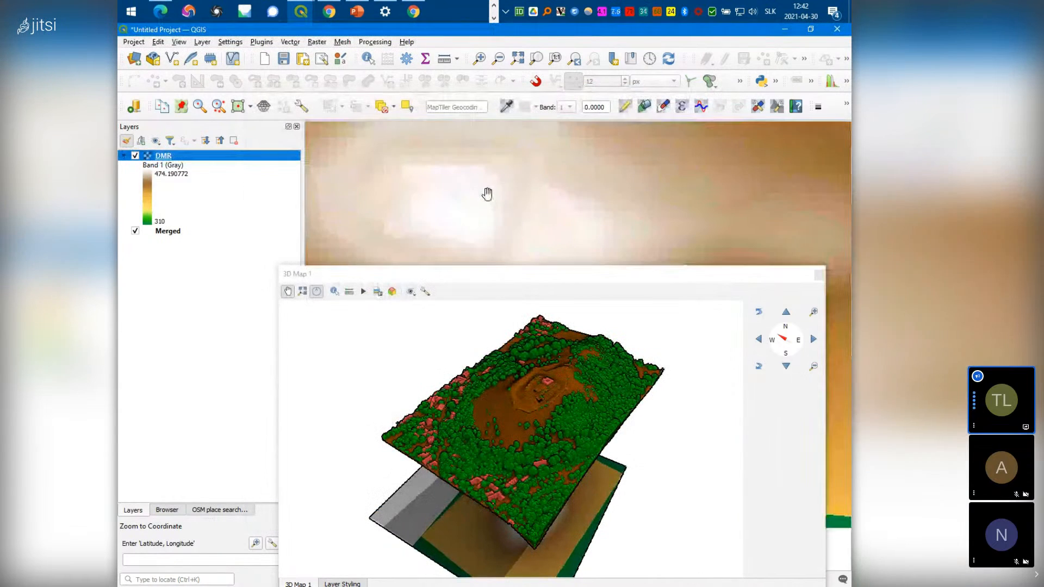
scroll(488, 195, up, 1)
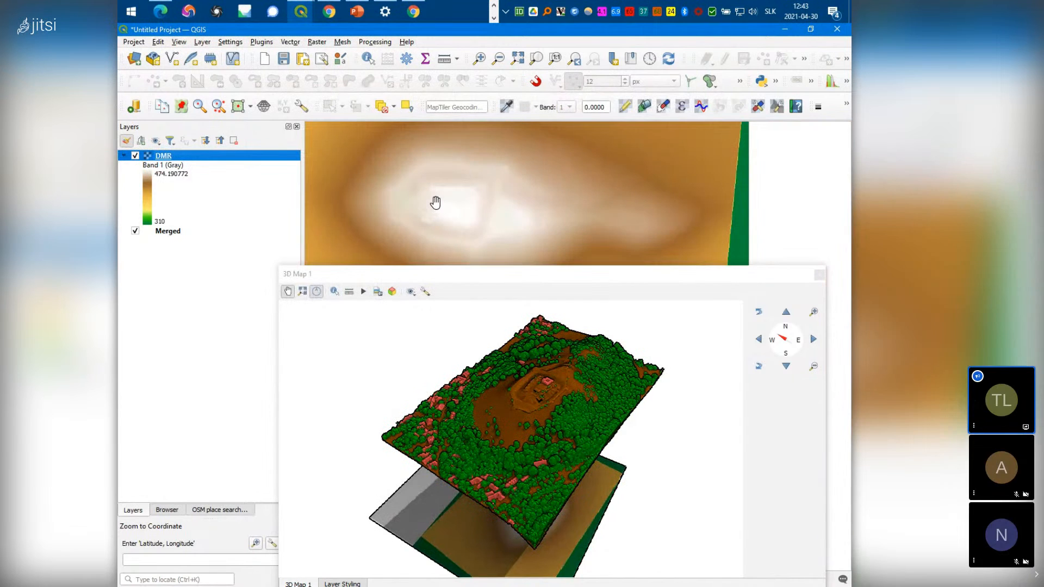
Duplicate the DMR layer, move the copy above it, and rename it DEM_Hillshade
right_click(174, 158)
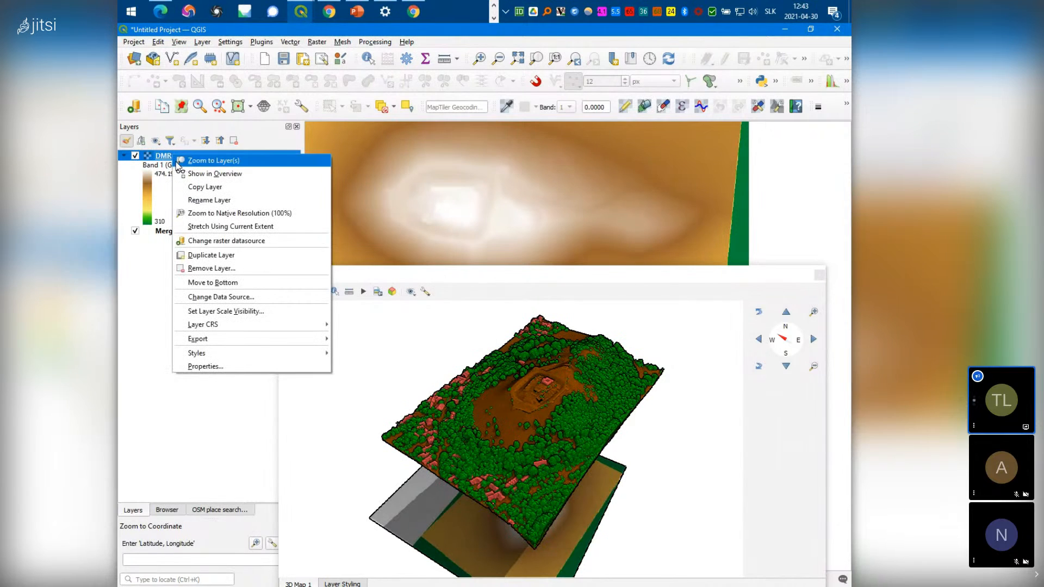
click(216, 259)
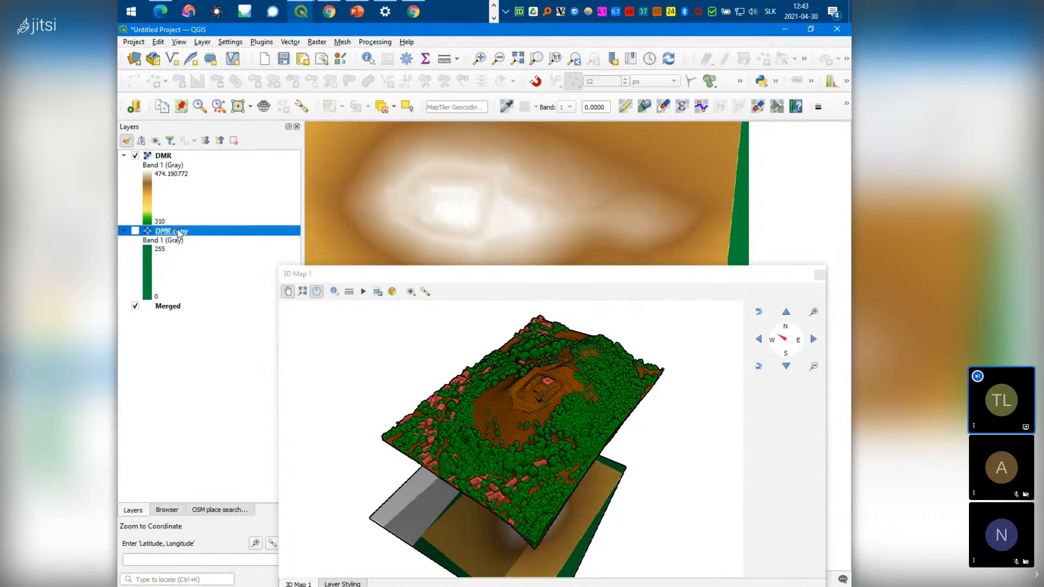
drag(178, 234, 201, 163)
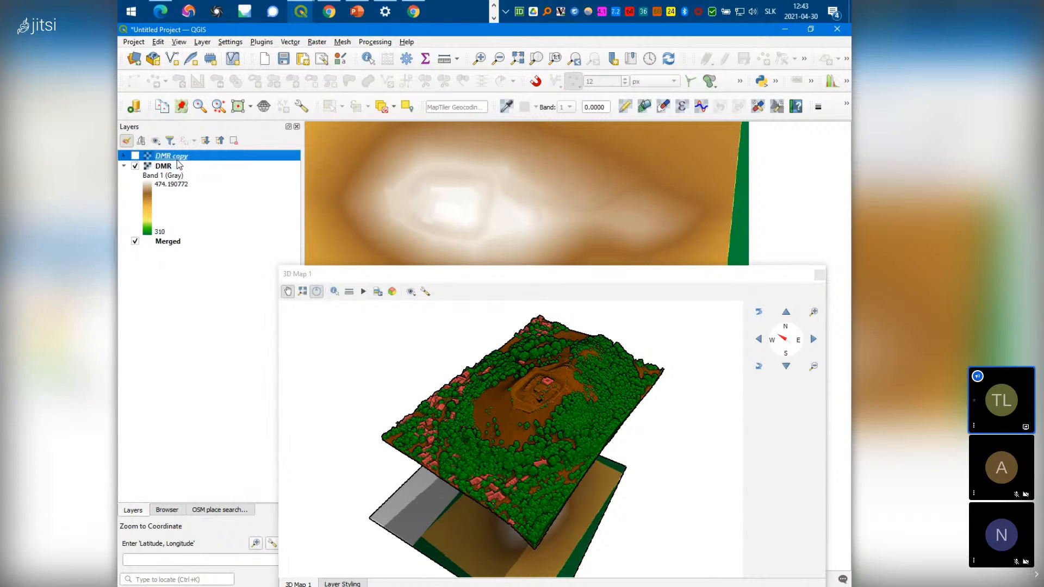
key(F2)
text(DEM)
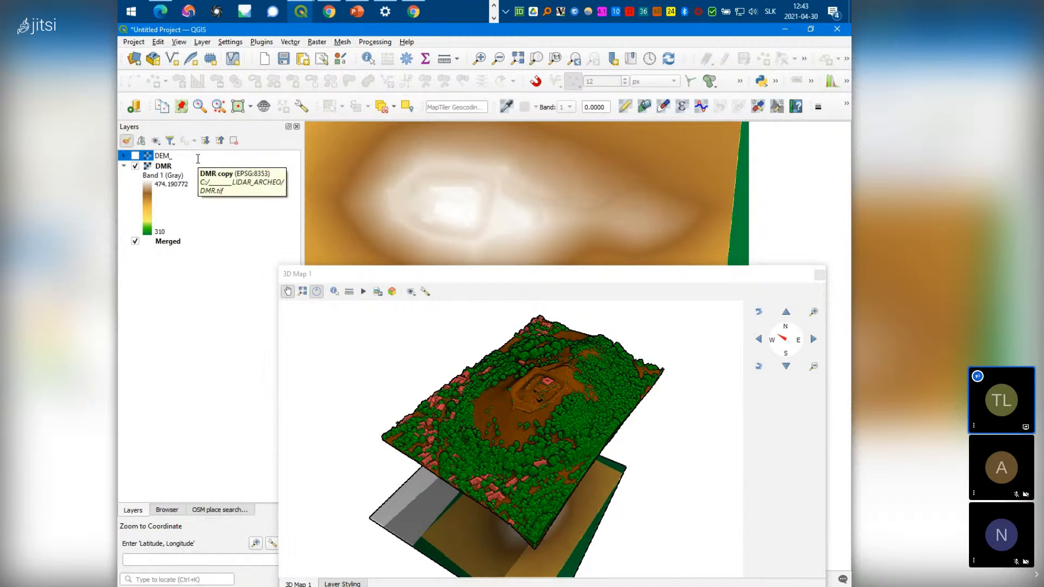
text(_Hillshade)
key(Return)
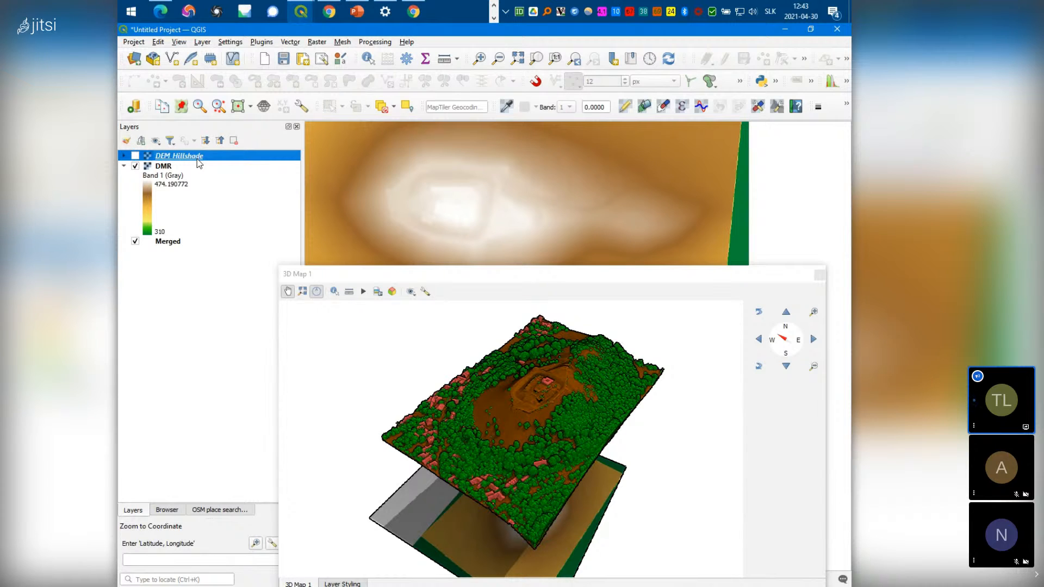
Render DEM_Hillshade as a hillshade with Z factor 1.5
right_click(198, 159)
click(259, 383)
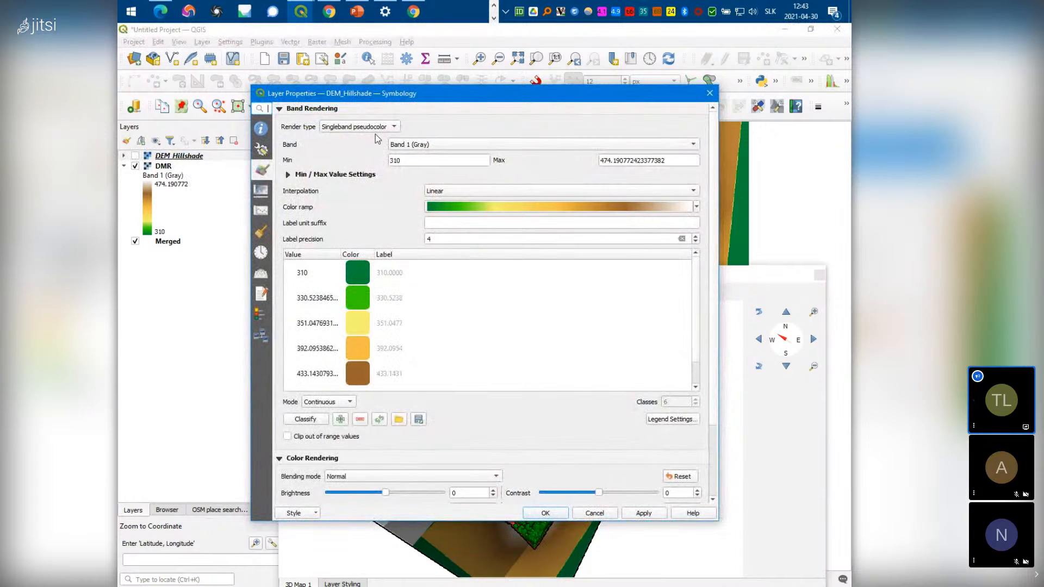
click(385, 130)
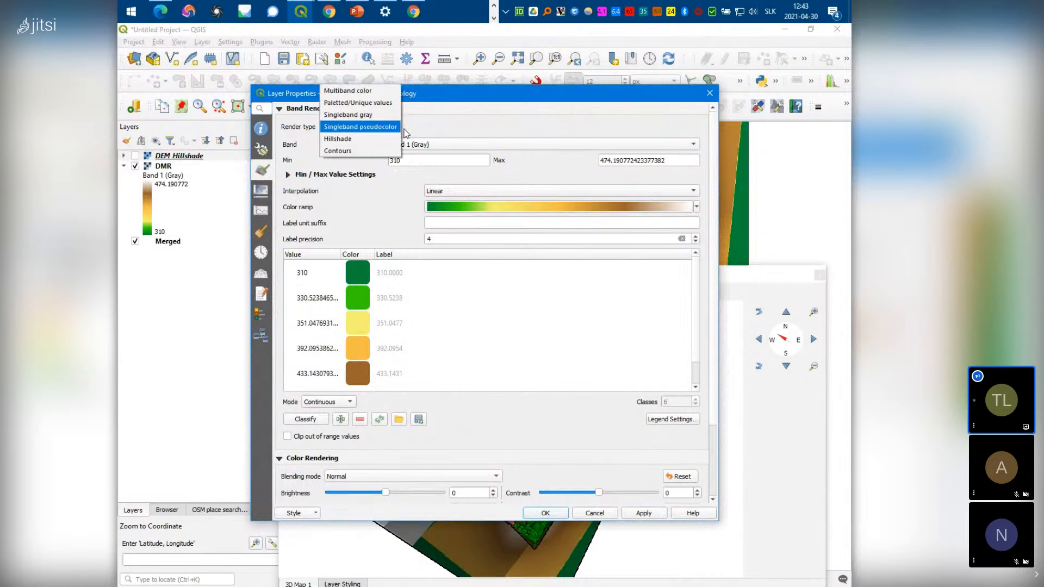
click(346, 140)
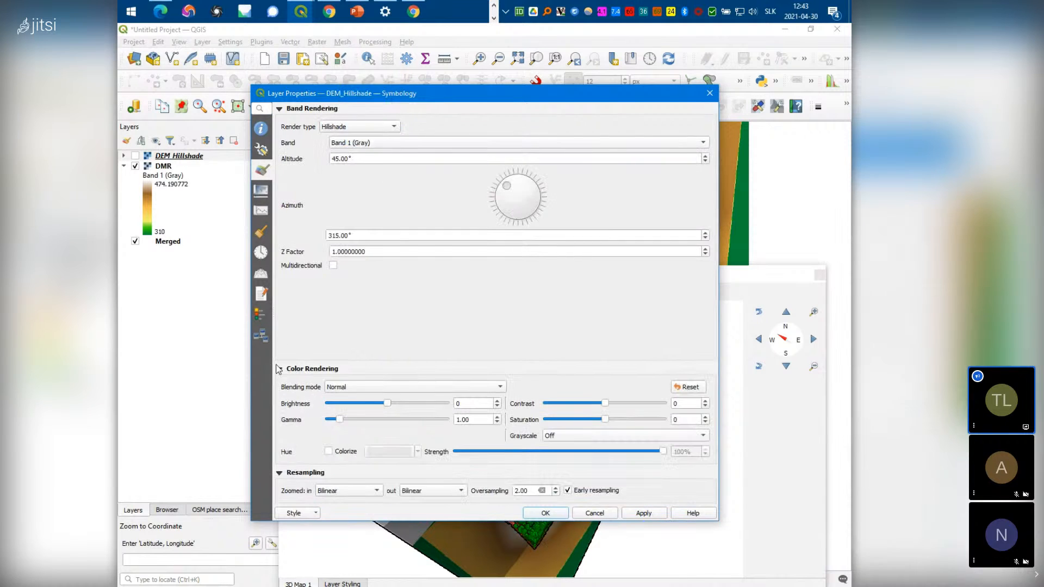
drag(387, 251, 340, 253)
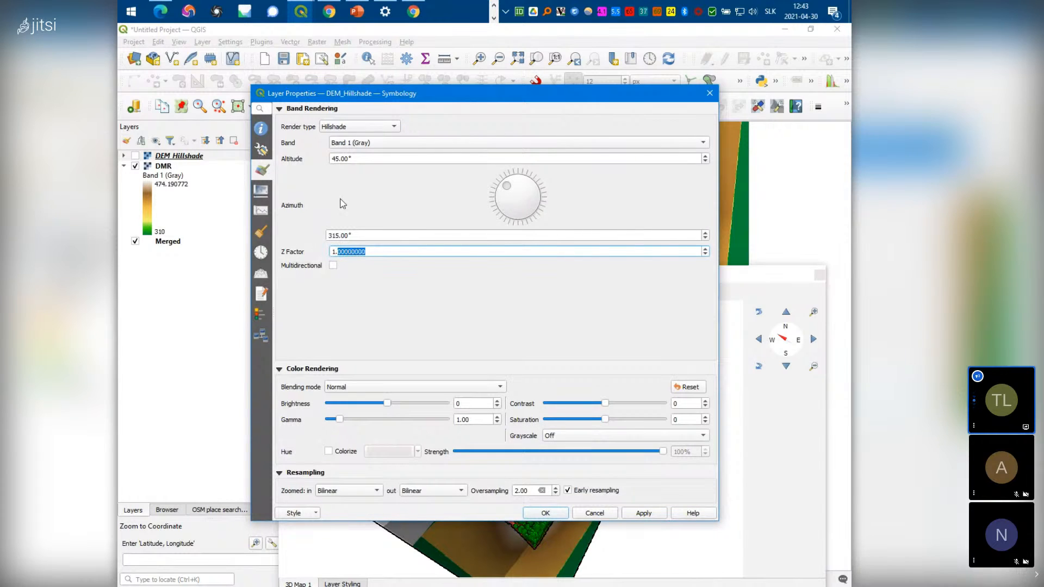
text(5)
click(546, 513)
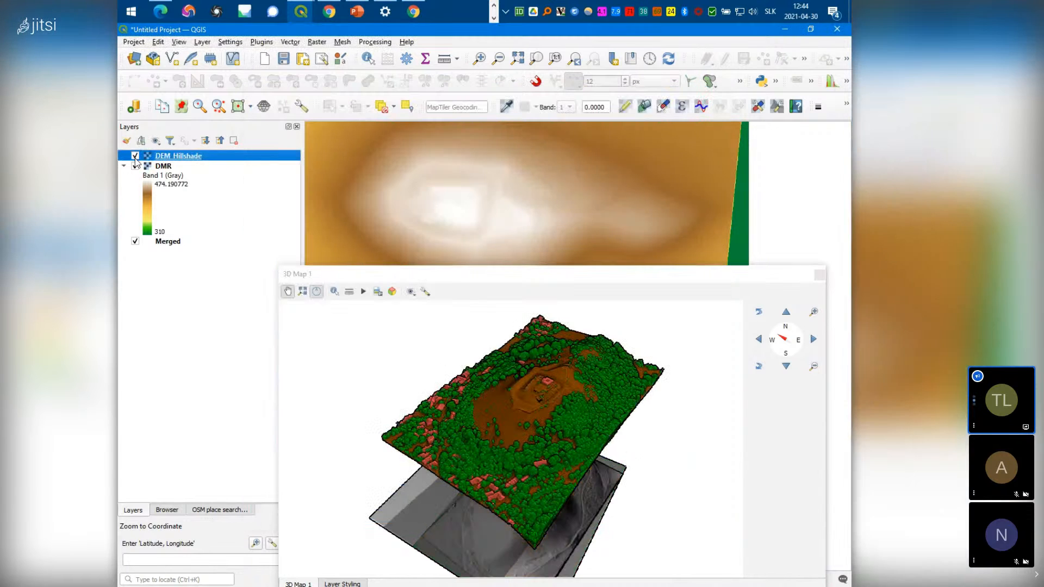
Turn the DEM_Hillshade layer on and pan the map toward the castle
click(135, 156)
drag(633, 281, 650, 410)
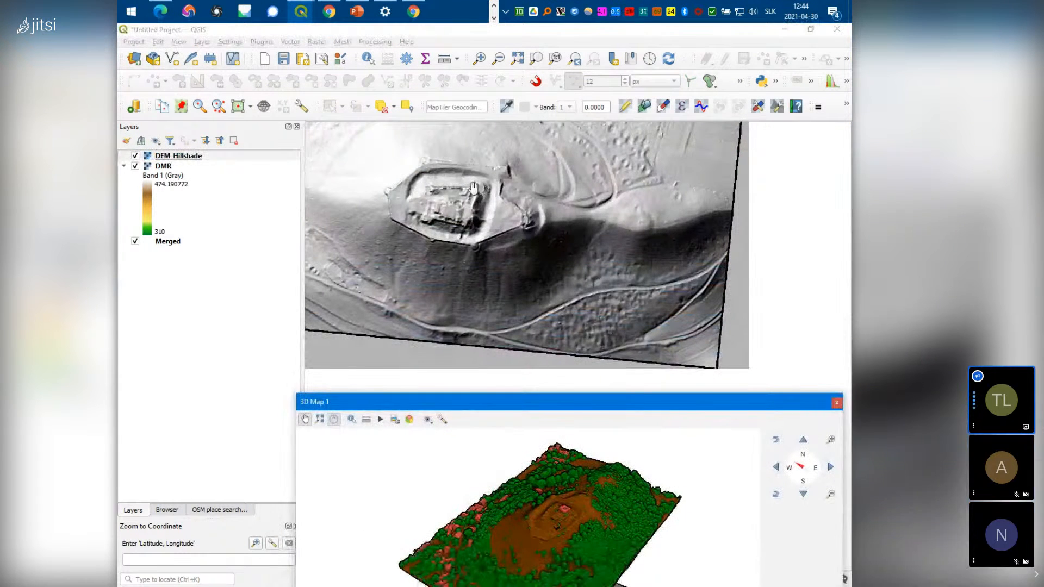
drag(473, 188, 555, 248)
scroll(562, 318, up, 2)
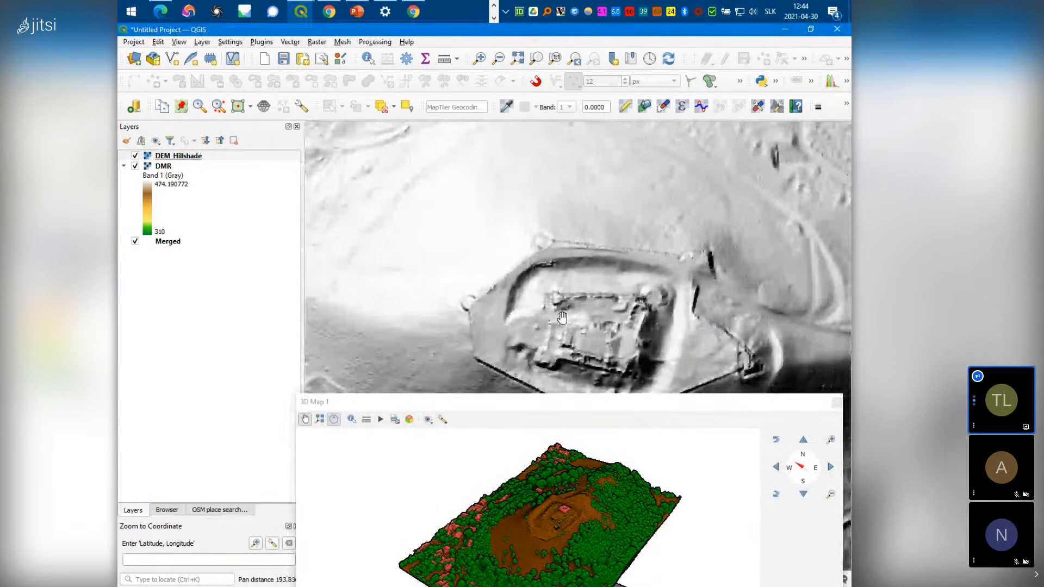
click(135, 157)
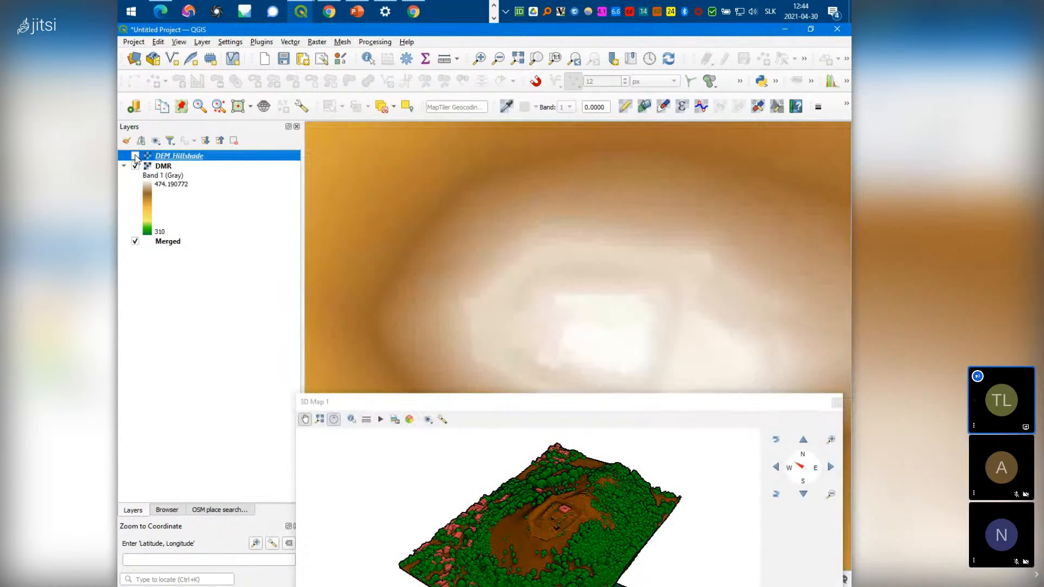
click(136, 156)
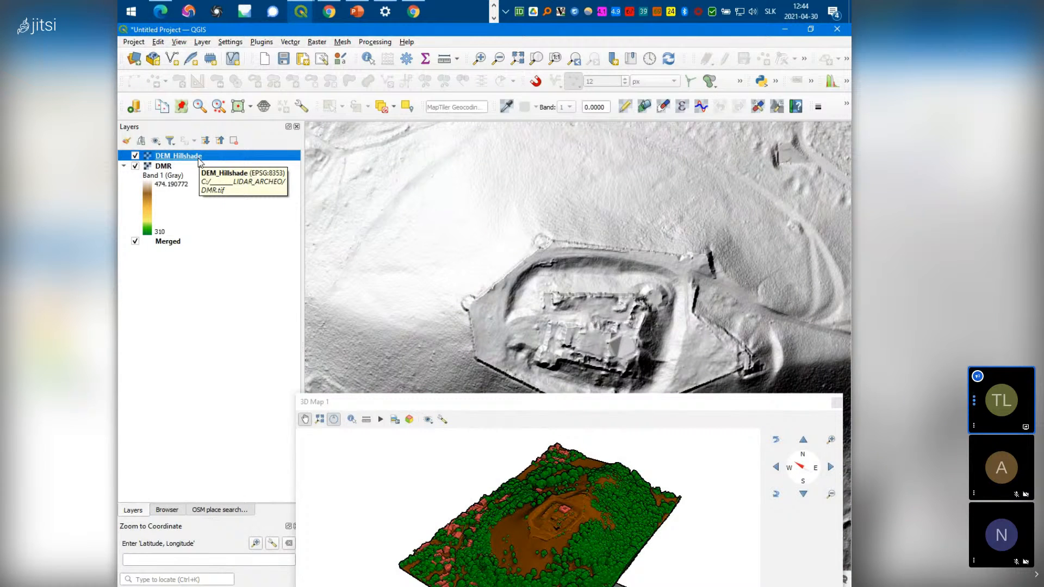
Open DEM_Hillshade's layer properties on the Transparency page
right_click(199, 158)
click(228, 369)
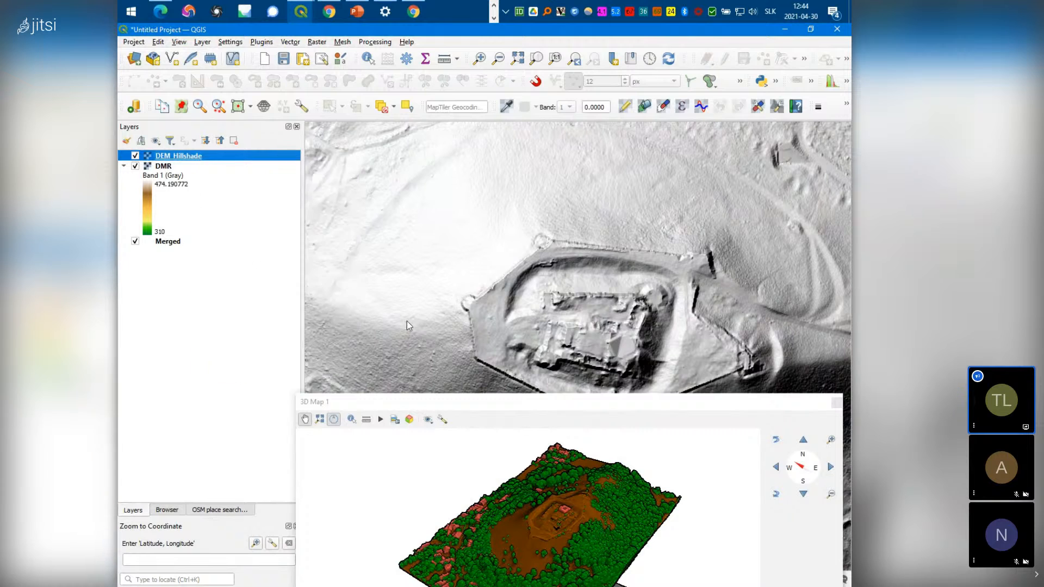
click(262, 190)
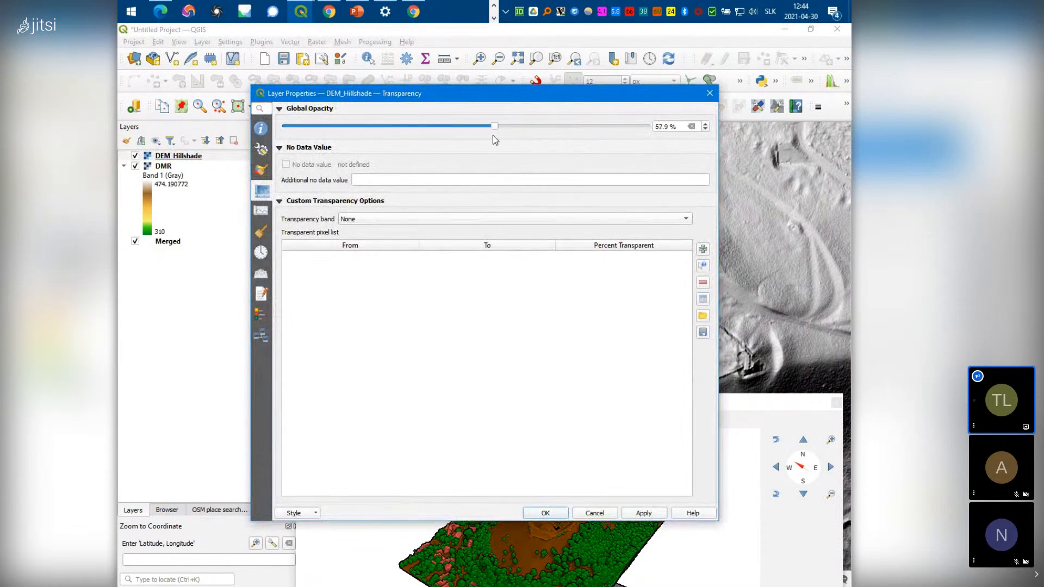
Apply the 57.9% hillshade opacity and zoom the map to check it
click(545, 515)
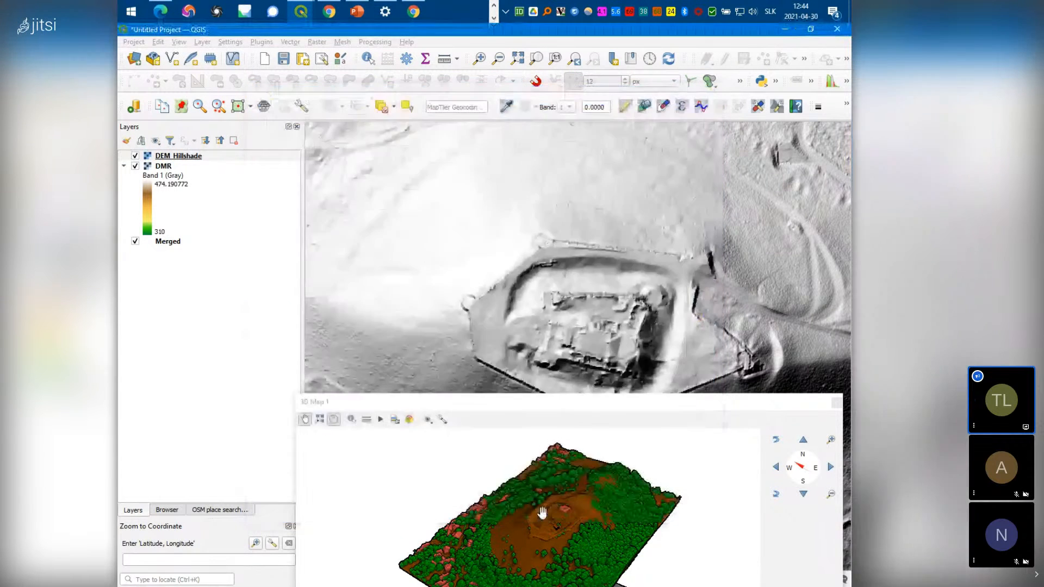
scroll(519, 312, down, 2)
scroll(520, 311, up, 1)
scroll(520, 312, up, 1)
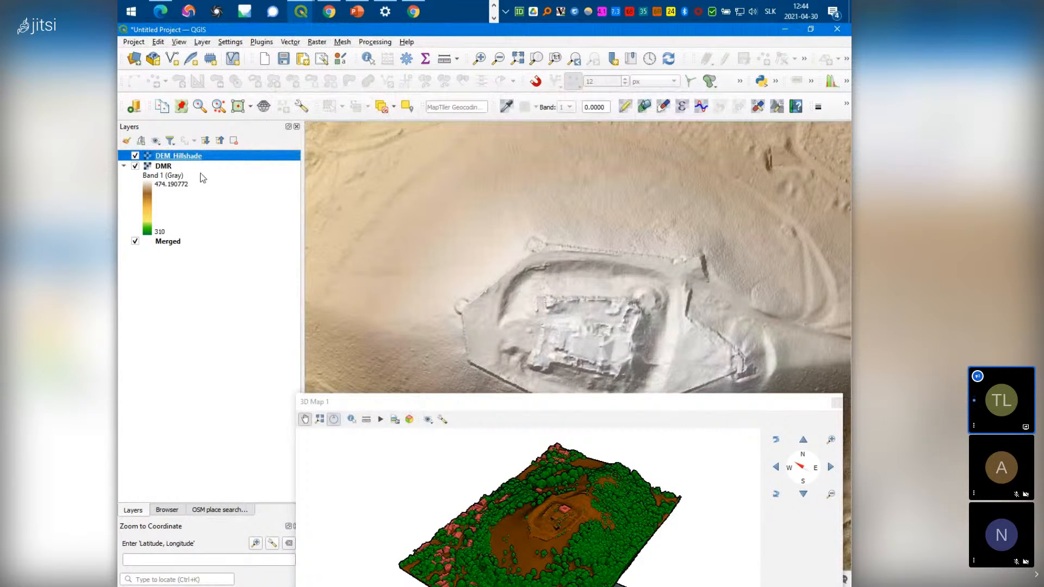
Reset DEM_Hillshade opacity to 100% and set its blending mode to Multiply
right_click(182, 159)
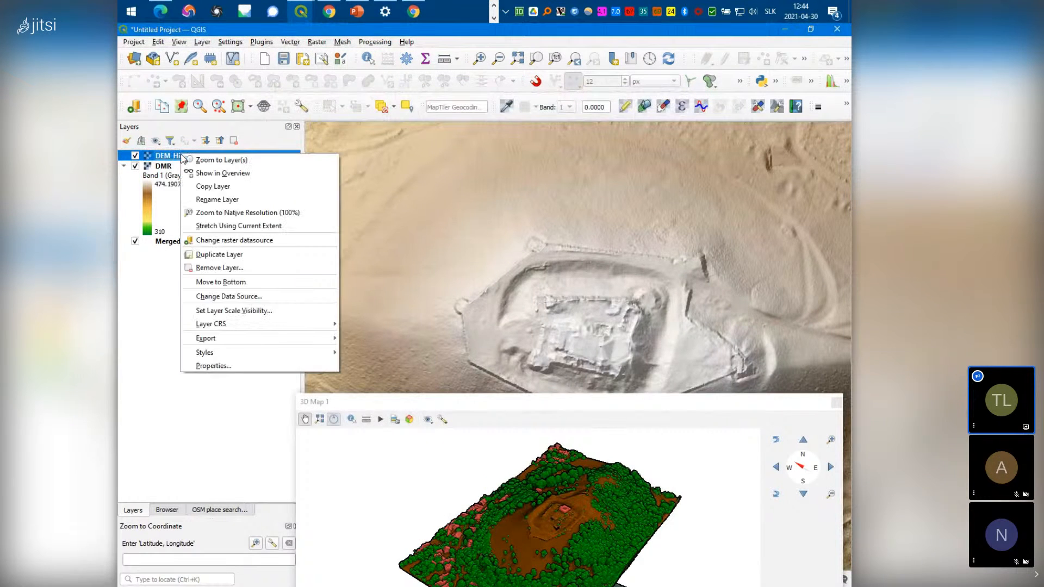
click(213, 366)
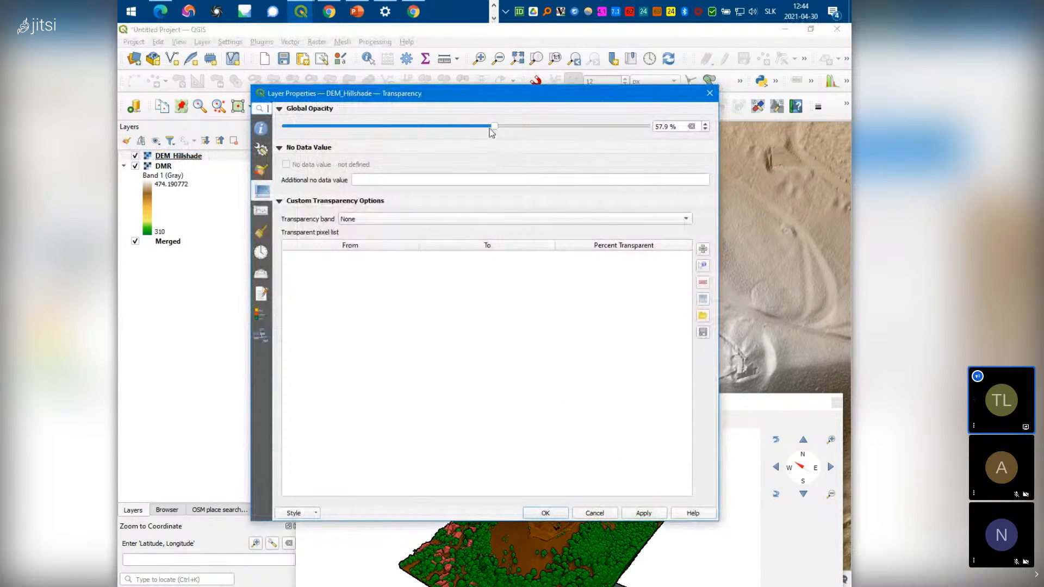
drag(500, 125, 679, 143)
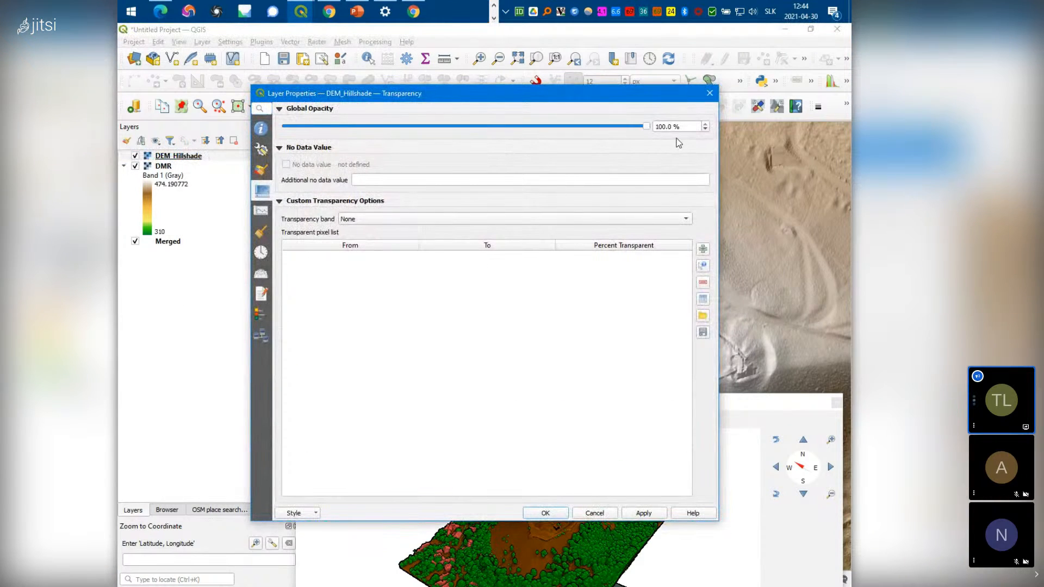
click(262, 171)
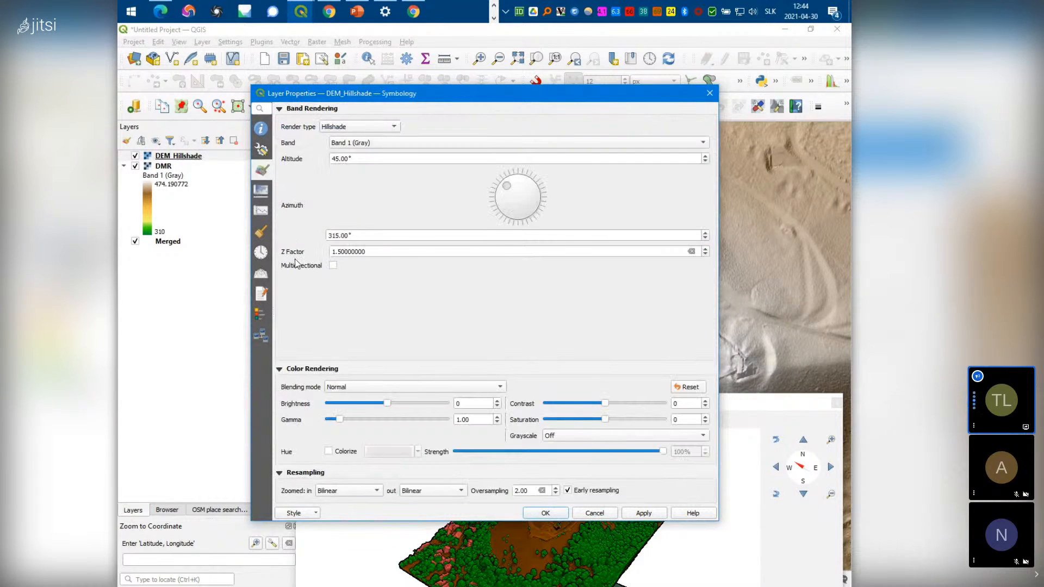
click(410, 387)
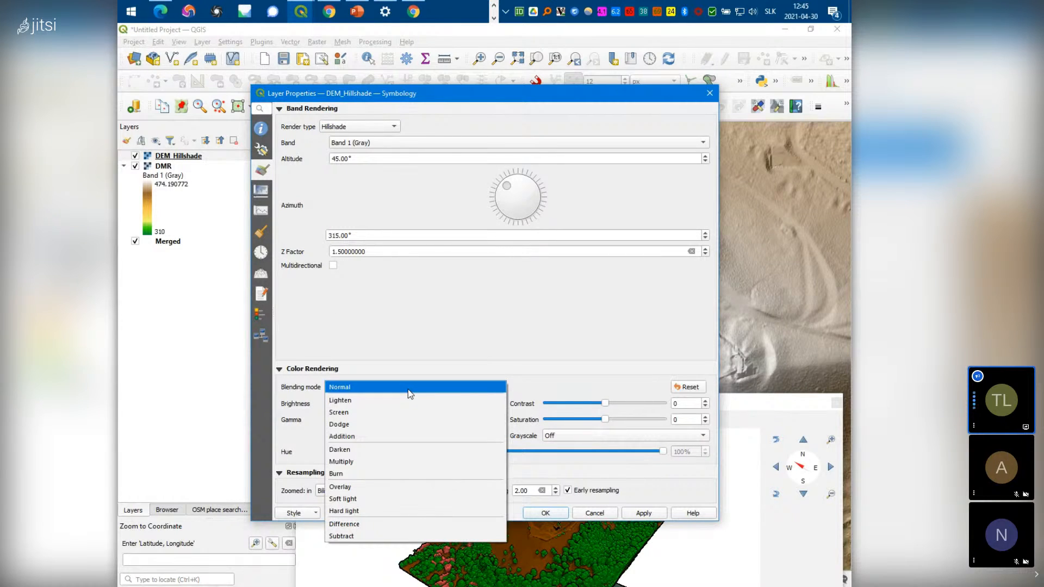
click(391, 462)
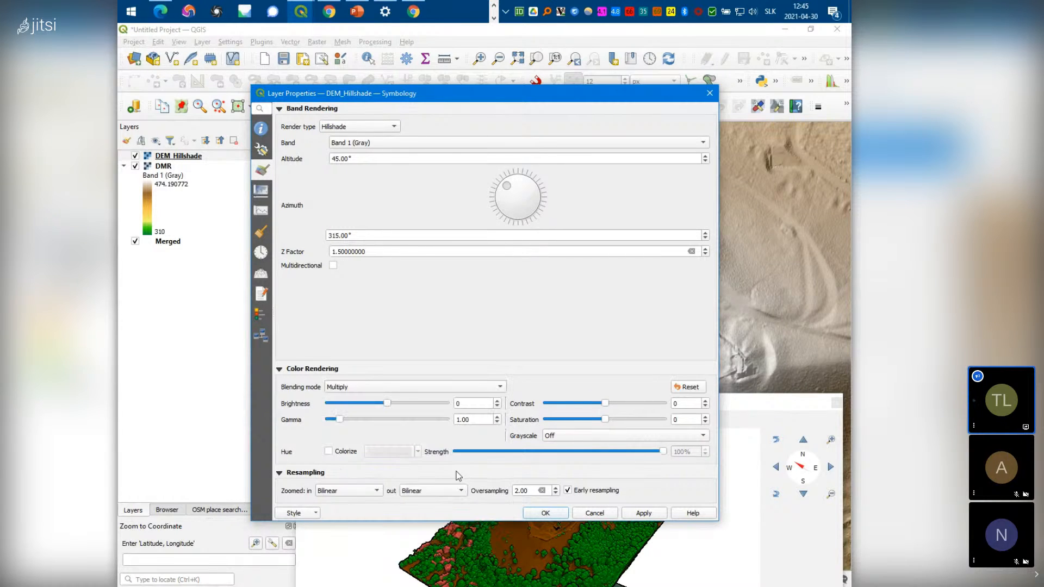
click(546, 515)
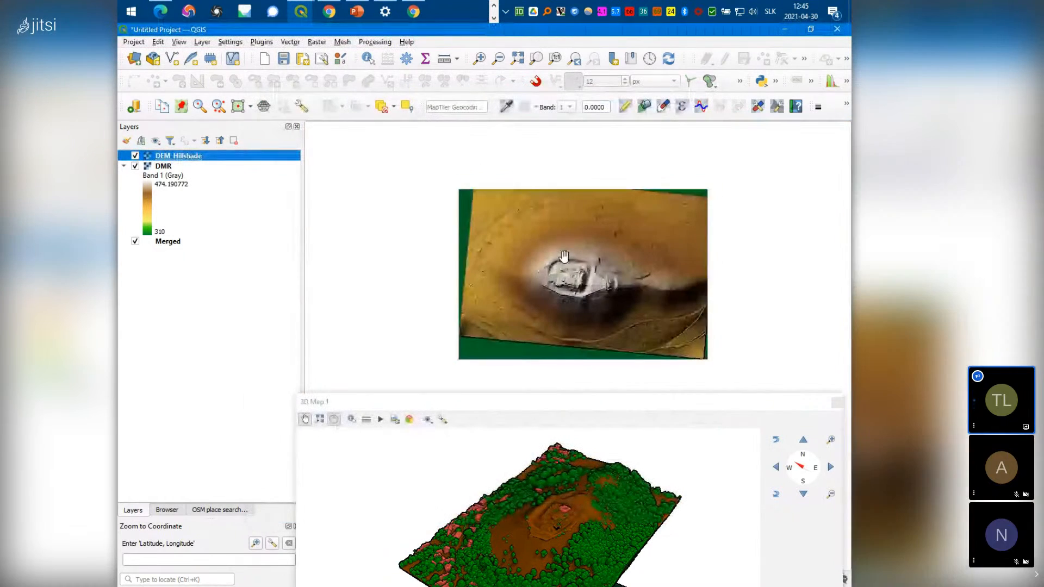
Zoom the 2D map around the castle and undock 3D Map 1 as a floating window
scroll(628, 287, up, 2)
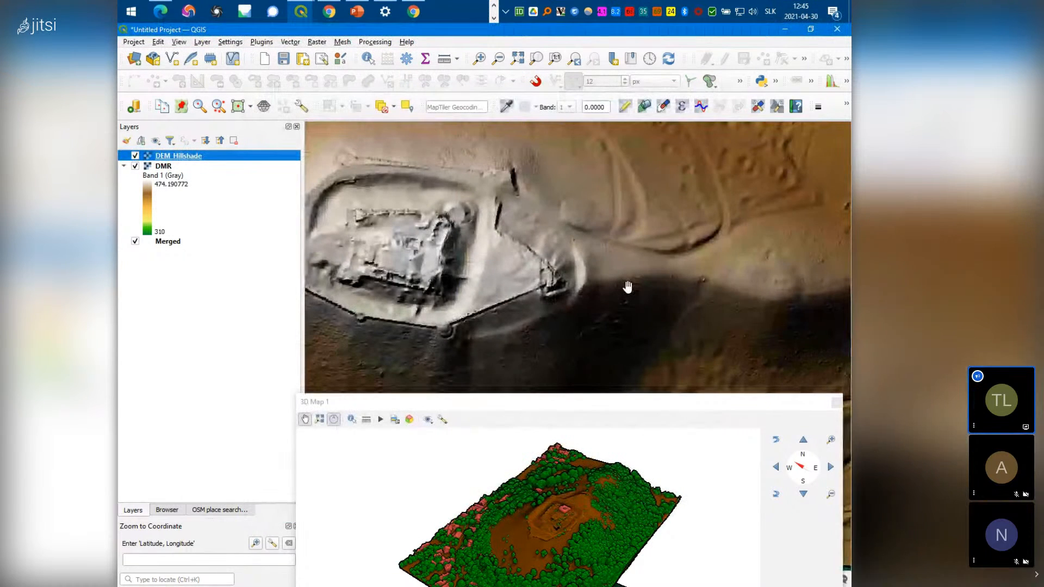
scroll(628, 288, down, 2)
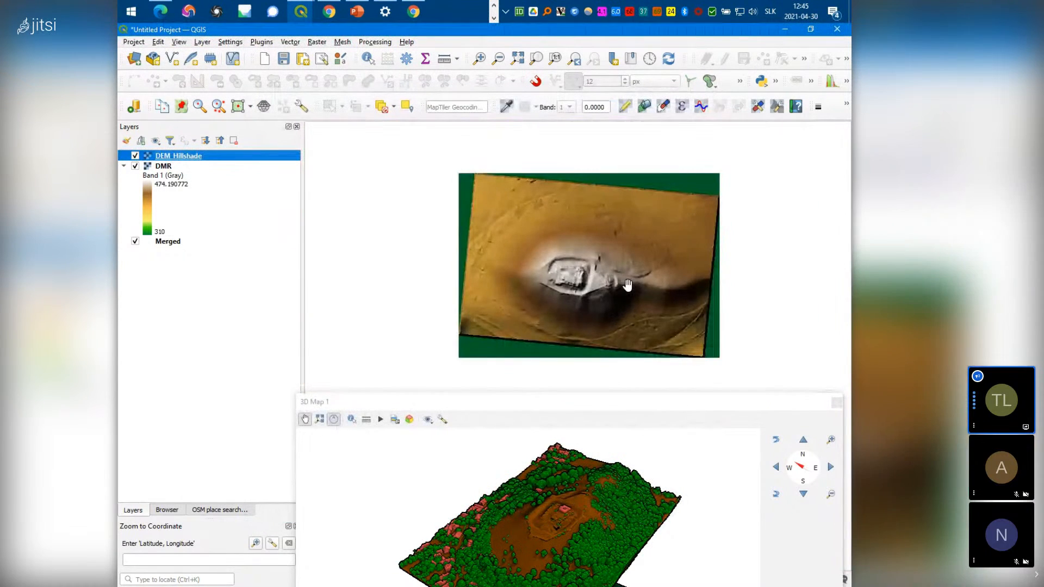
scroll(594, 262, up, 1)
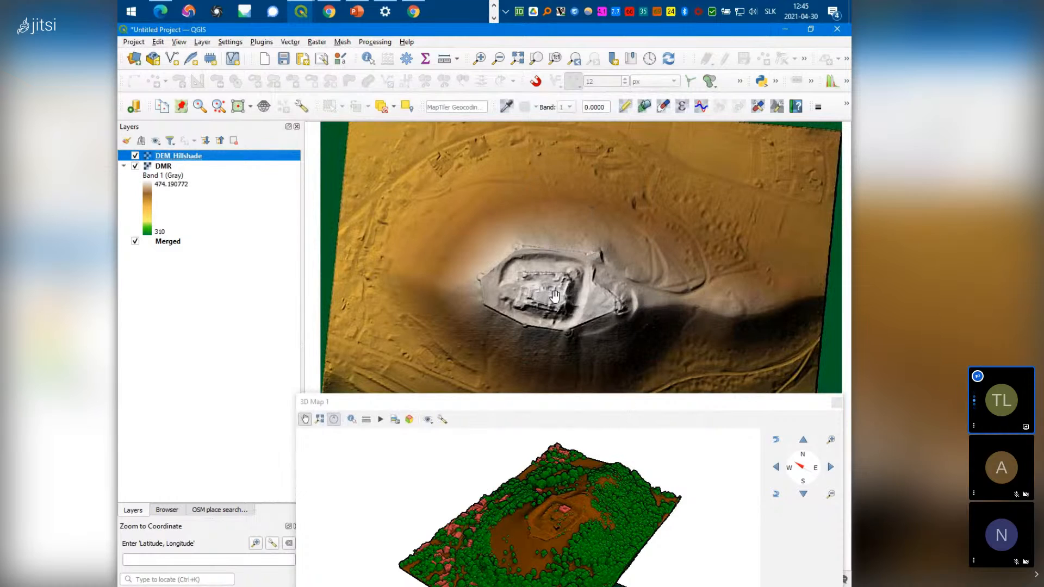
scroll(554, 296, up, 1)
drag(625, 408, 621, 210)
scroll(603, 431, down, 1)
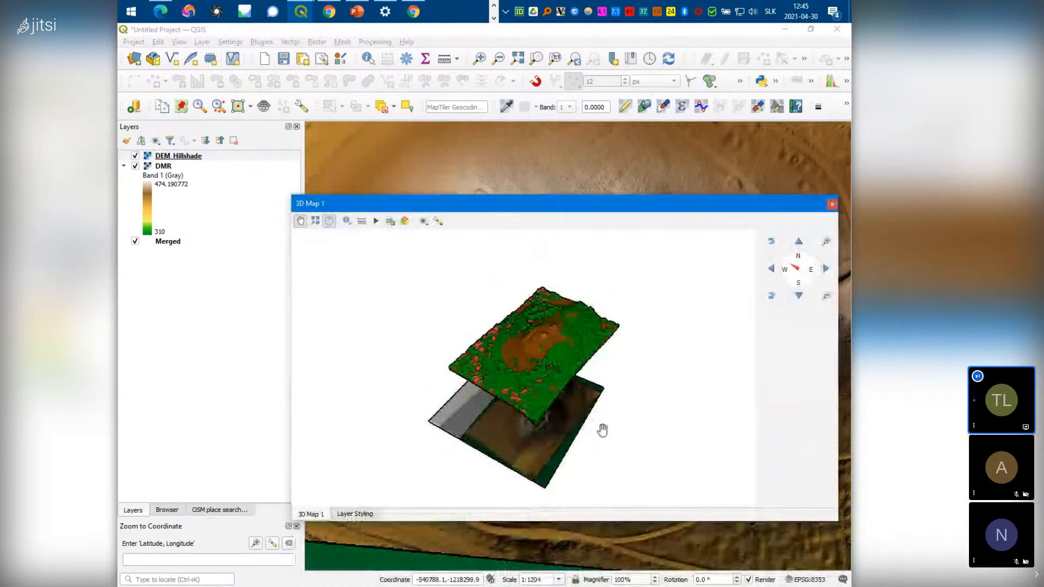
Set the 3D Map 1 terrain type to DEM (Raster Layer) with DMR as elevation, and apply
click(441, 222)
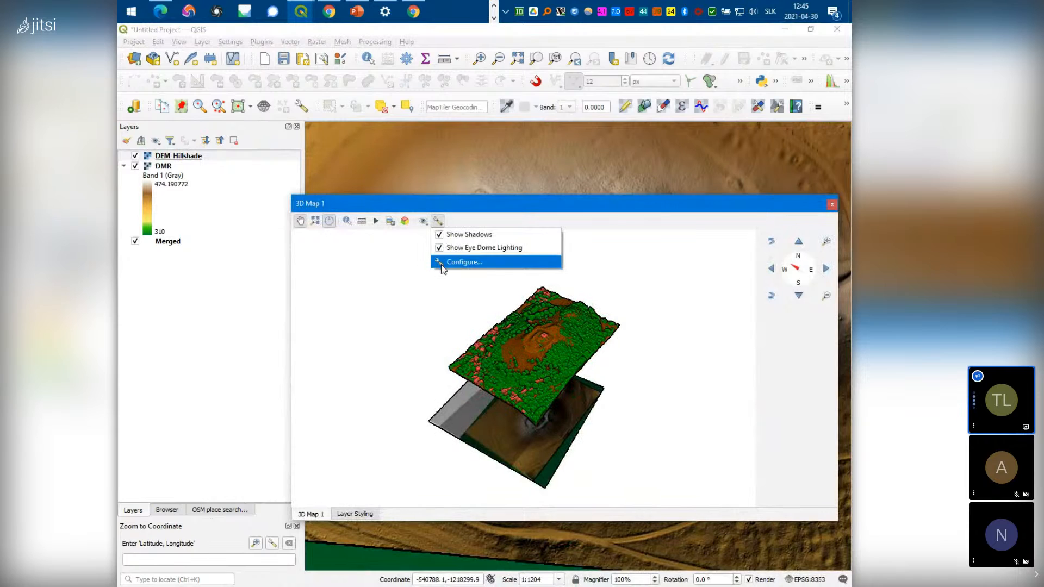
click(464, 262)
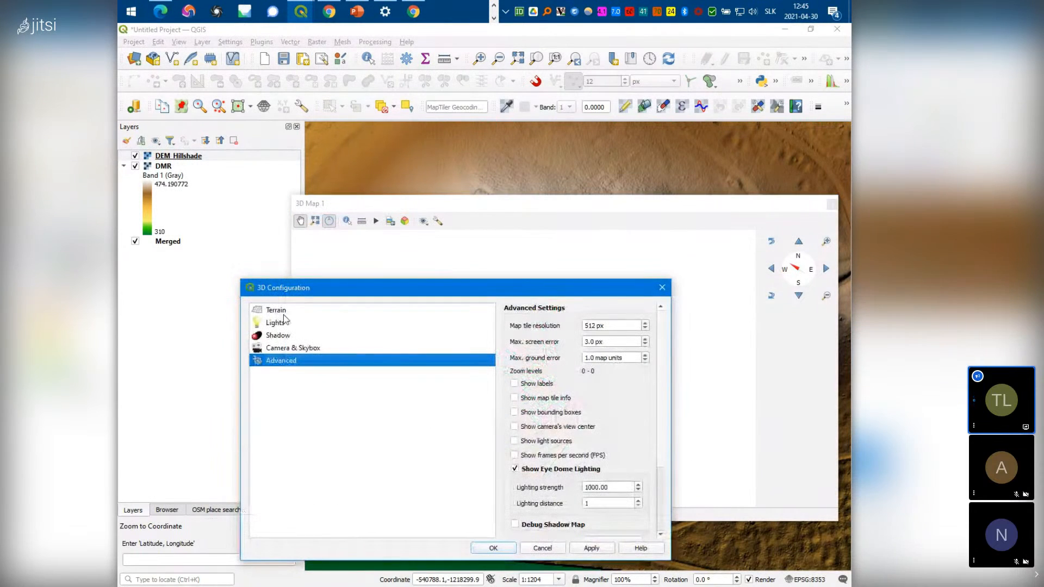
click(284, 311)
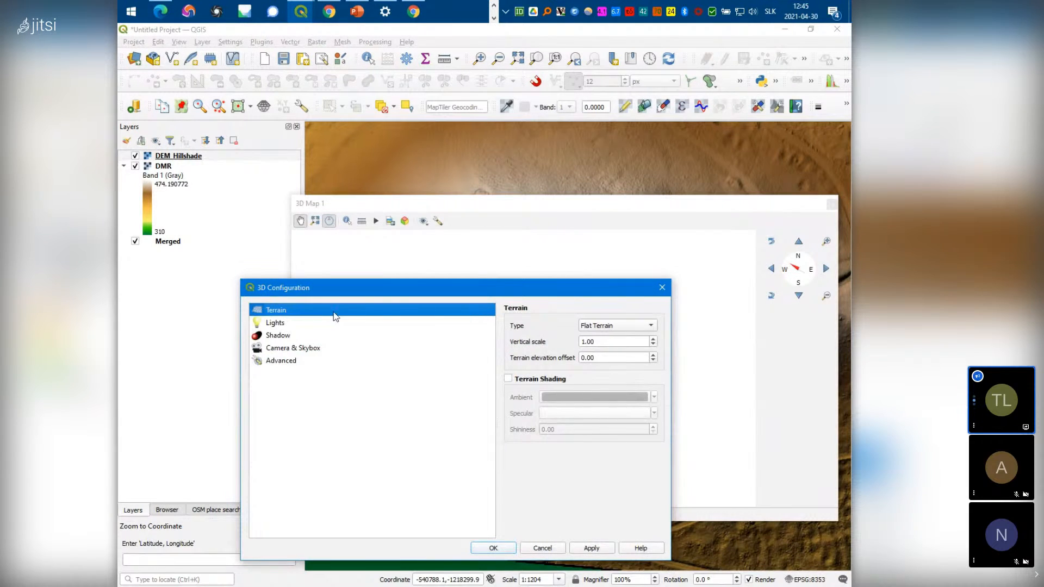
click(614, 326)
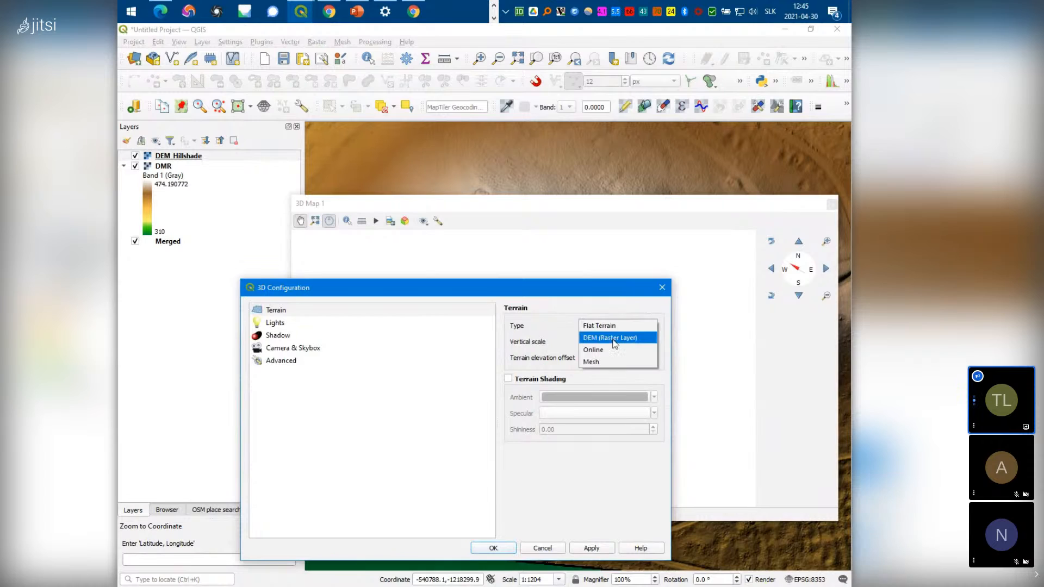
click(615, 339)
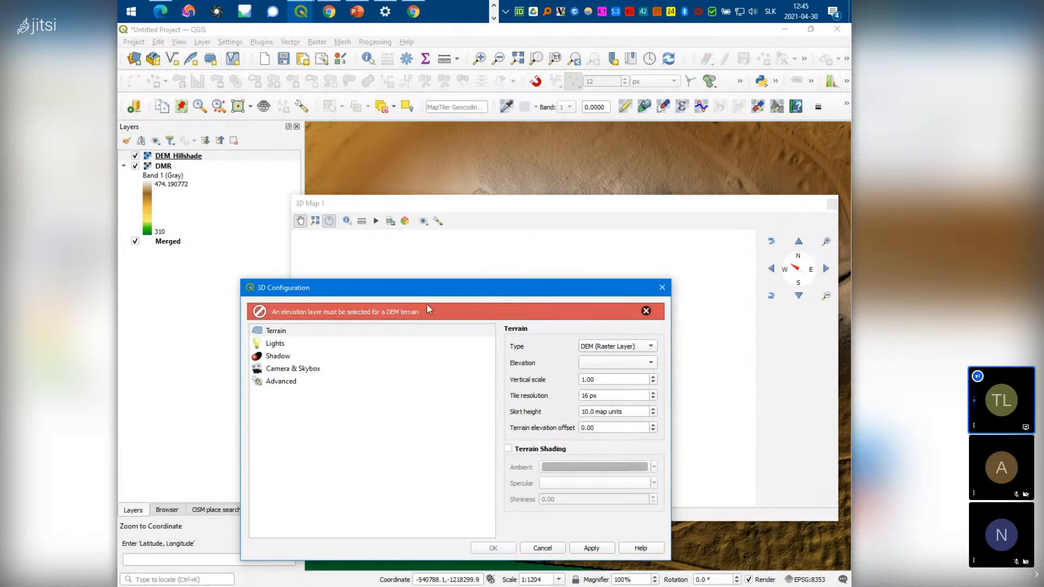
click(626, 365)
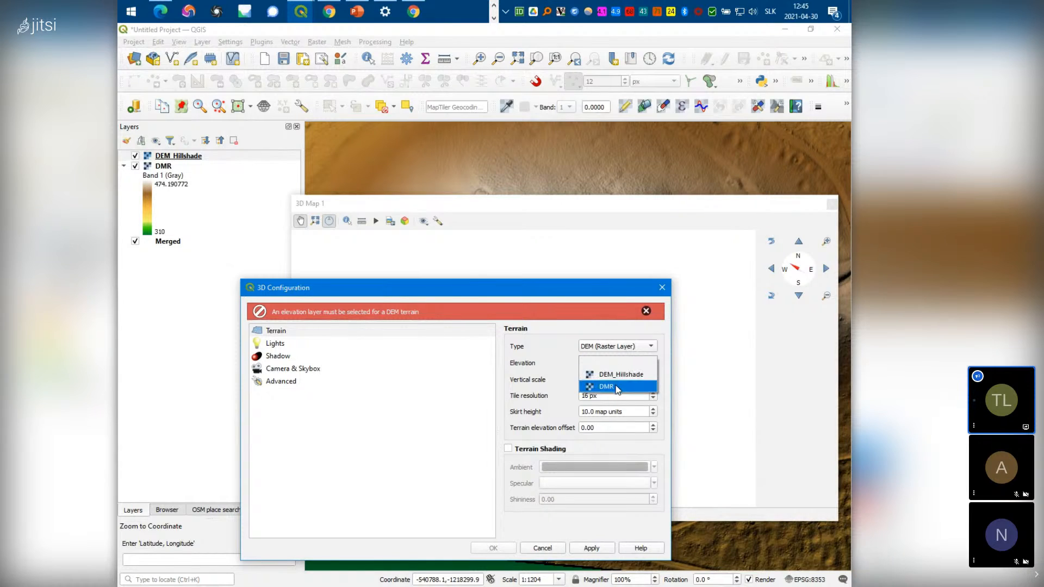
click(618, 387)
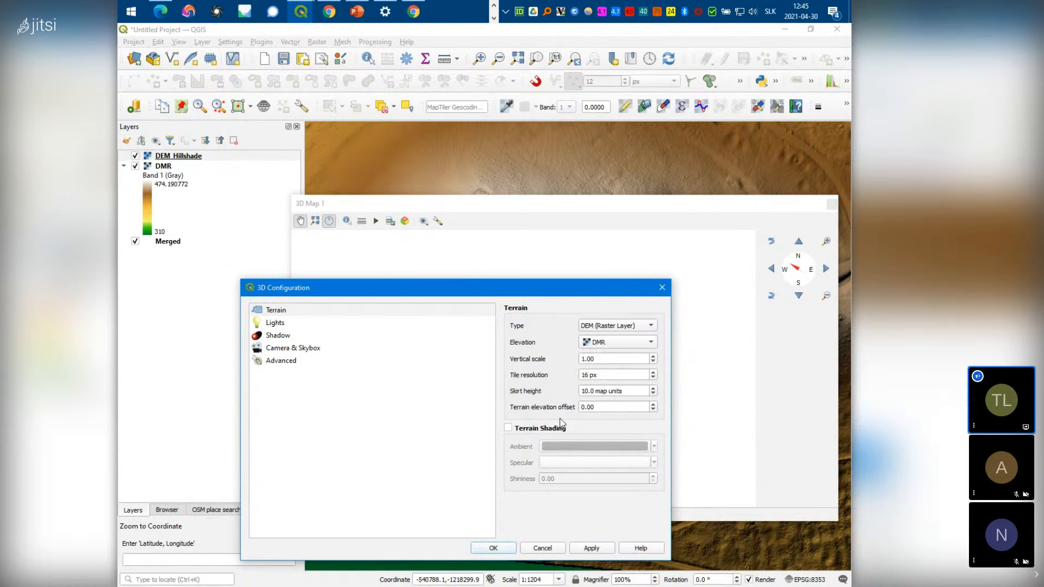
drag(577, 290, 410, 239)
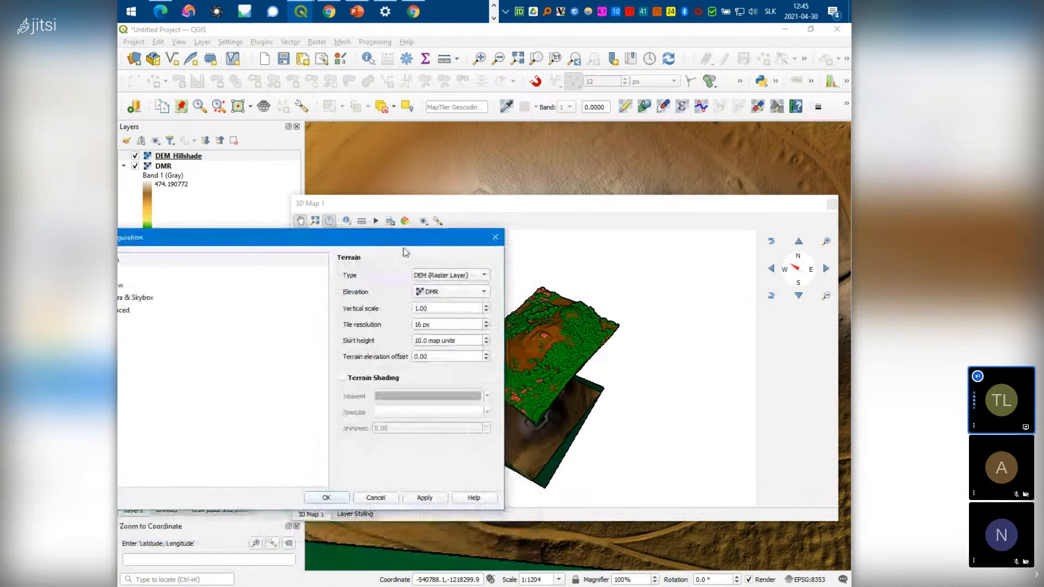
click(425, 499)
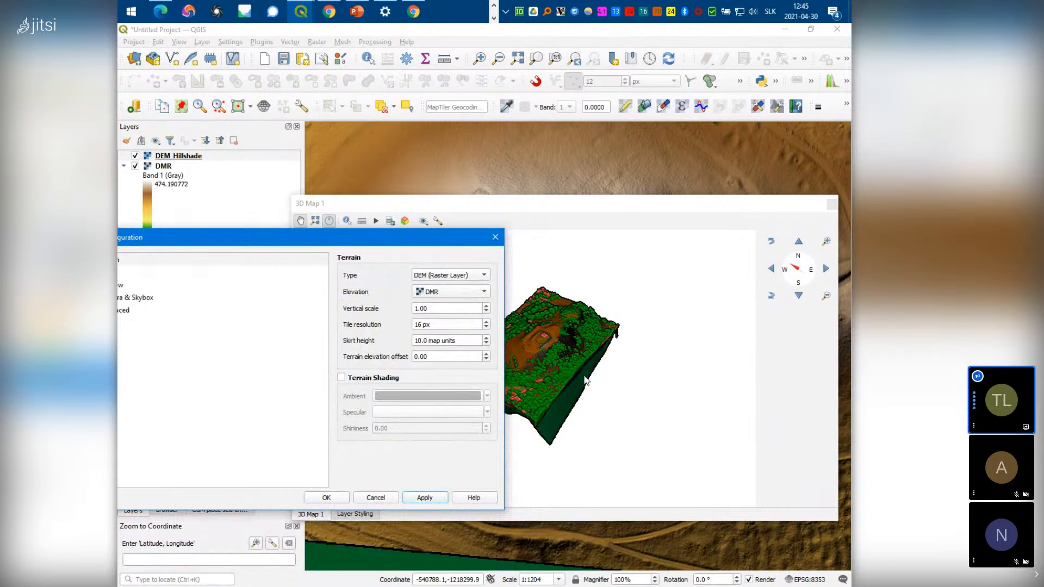
Close 3D Configuration, then pan, zoom and tilt to view the point cloud on the raised DMR surface
click(495, 237)
drag(566, 431, 537, 434)
scroll(538, 434, down, 3)
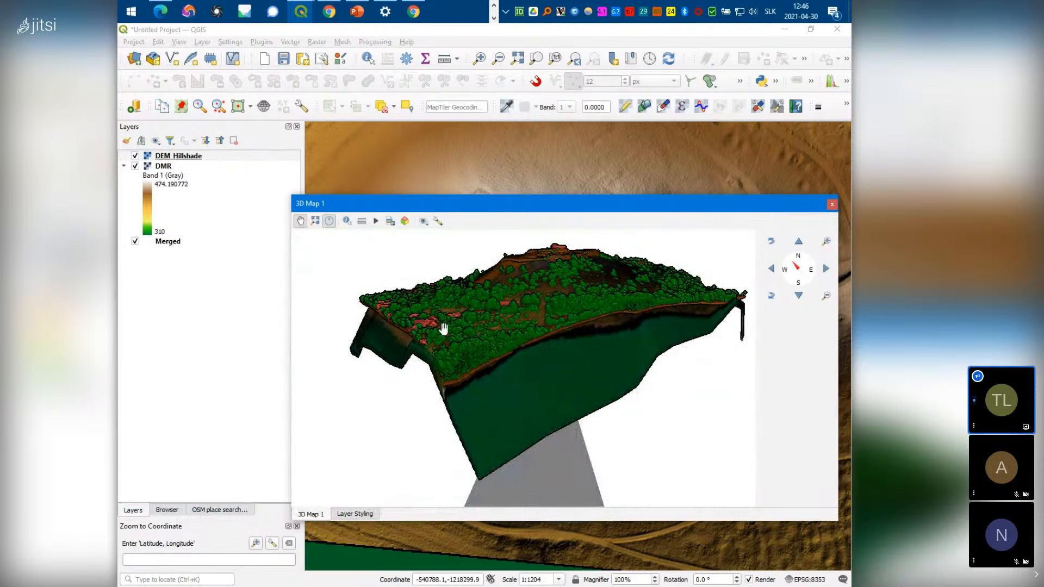
drag(443, 329, 457, 309)
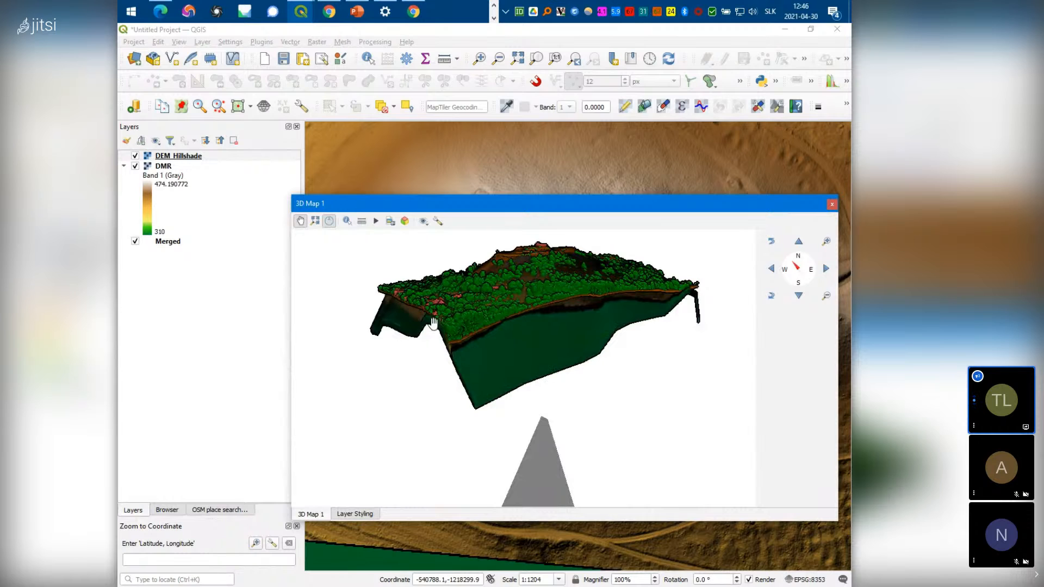
drag(517, 336, 553, 375)
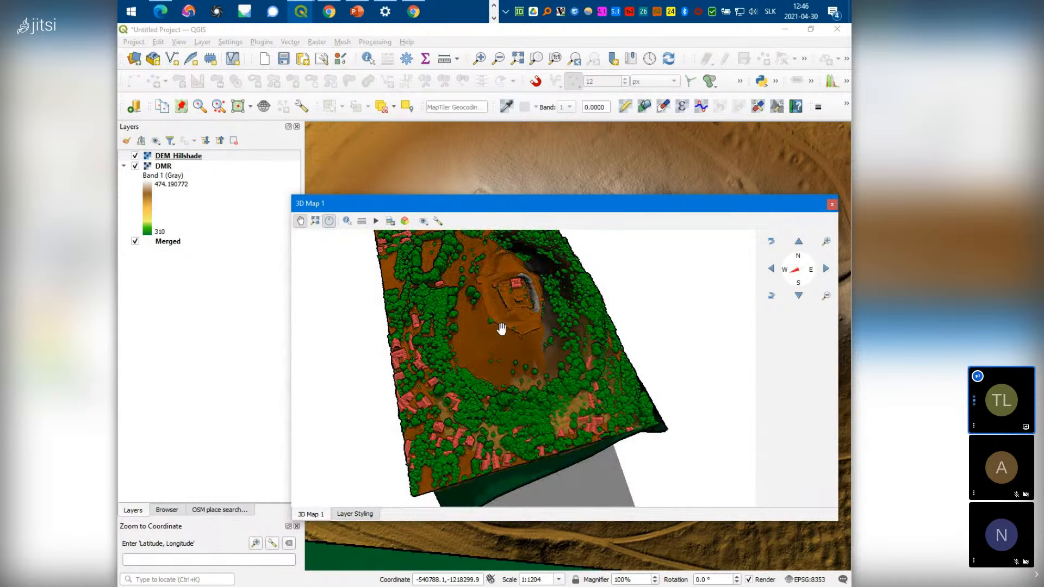
scroll(501, 328, up, 5)
scroll(515, 310, down, 6)
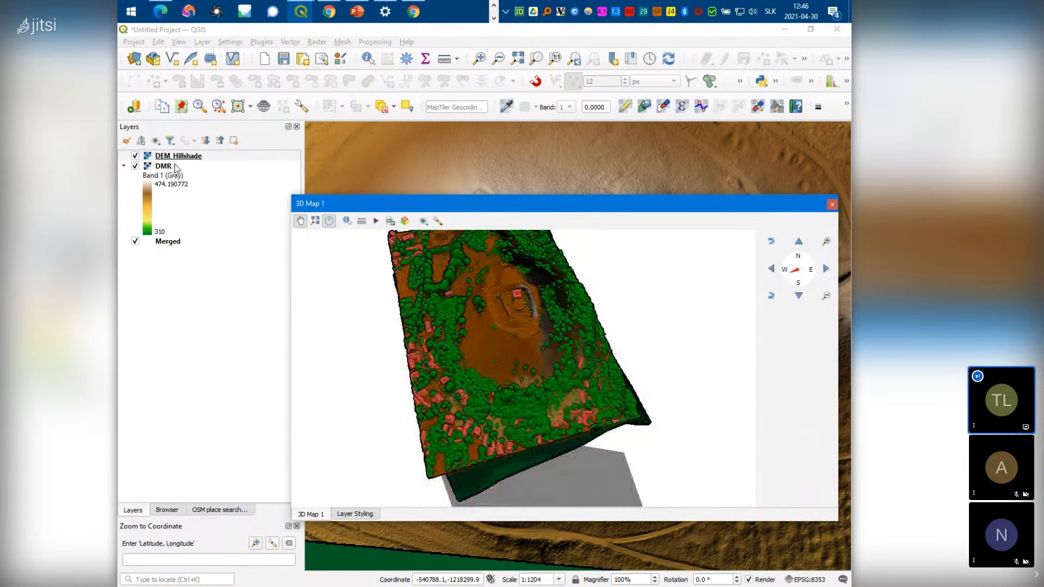
In the Merged layer's 3D View properties, keep only High Vegetation and Building points
click(167, 243)
right_click(168, 243)
click(209, 416)
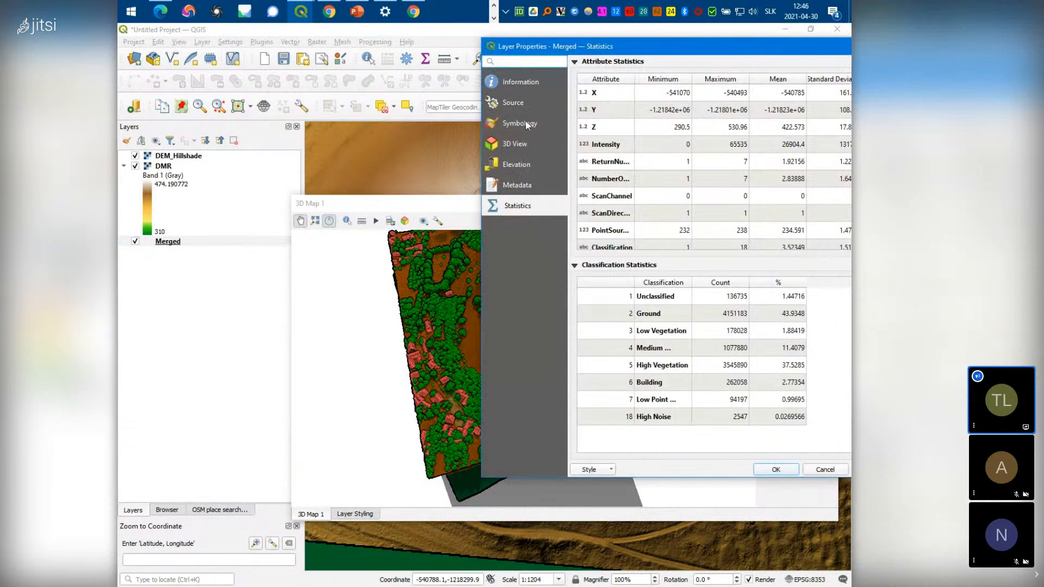
click(525, 124)
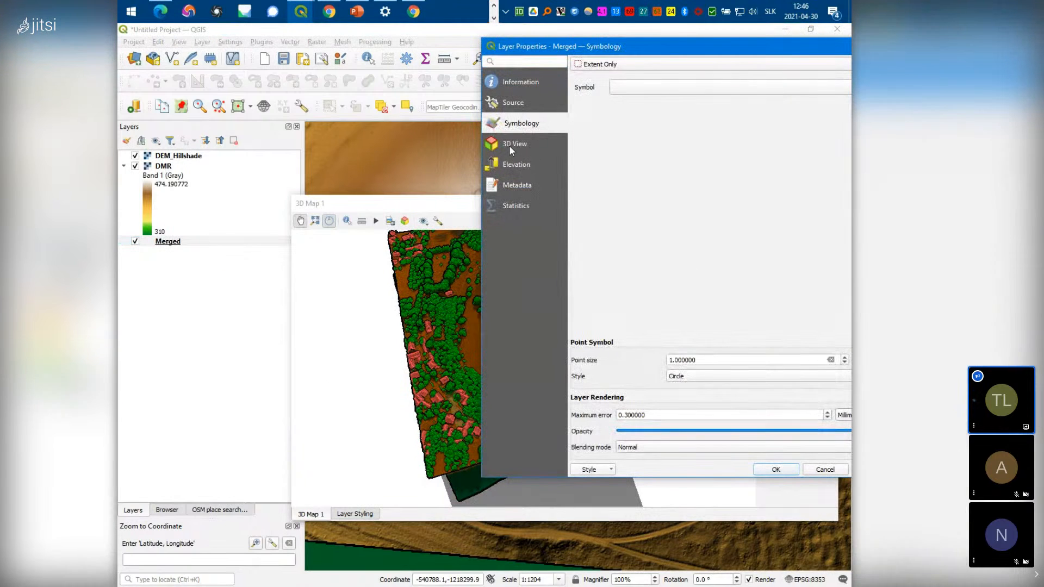
click(511, 144)
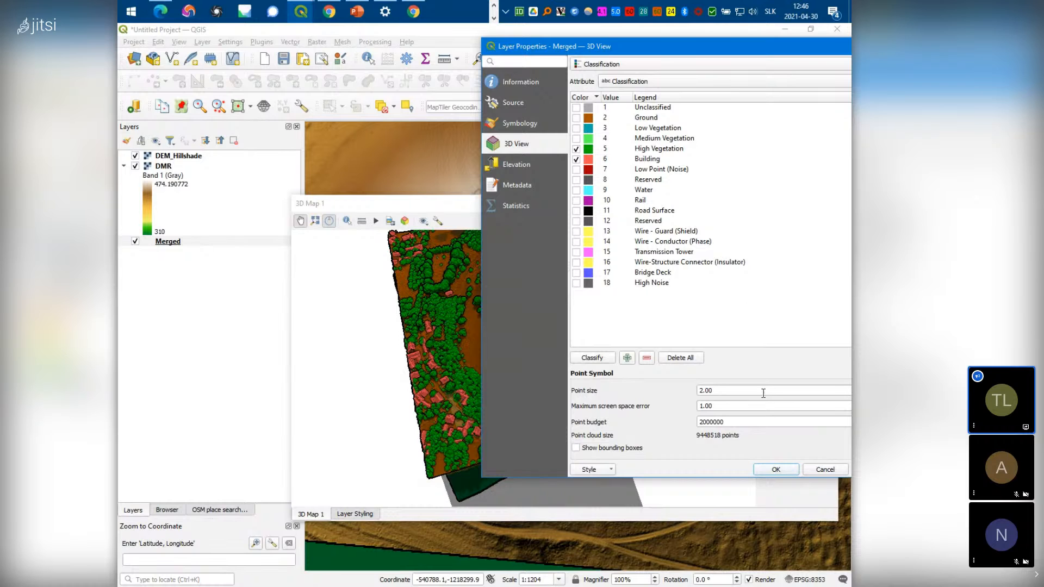
click(785, 470)
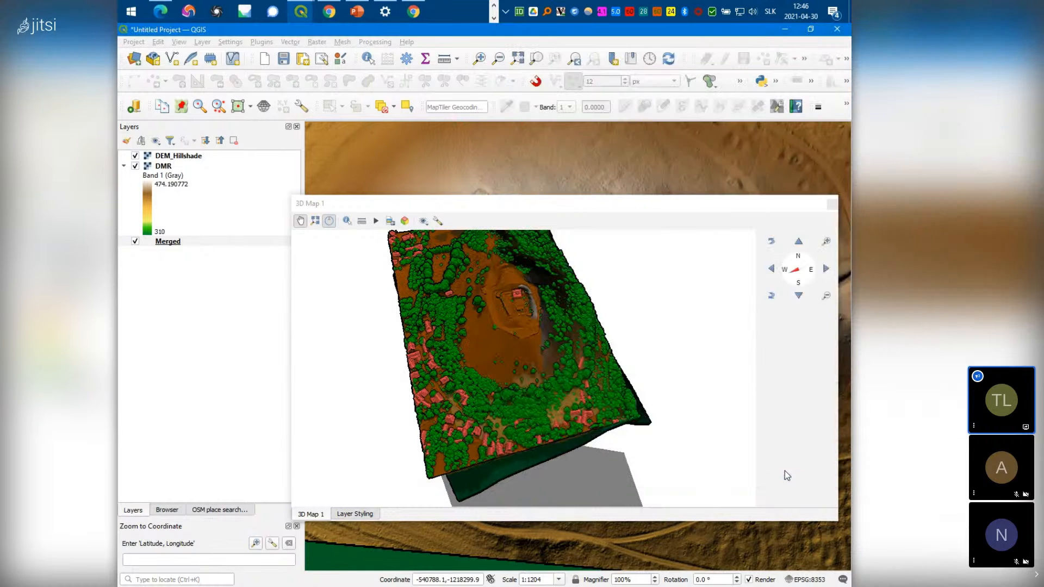
Orbit and zoom the 3D view to face west and centre the castle hill
drag(555, 396, 530, 325)
scroll(533, 328, down, 2)
scroll(544, 345, up, 11)
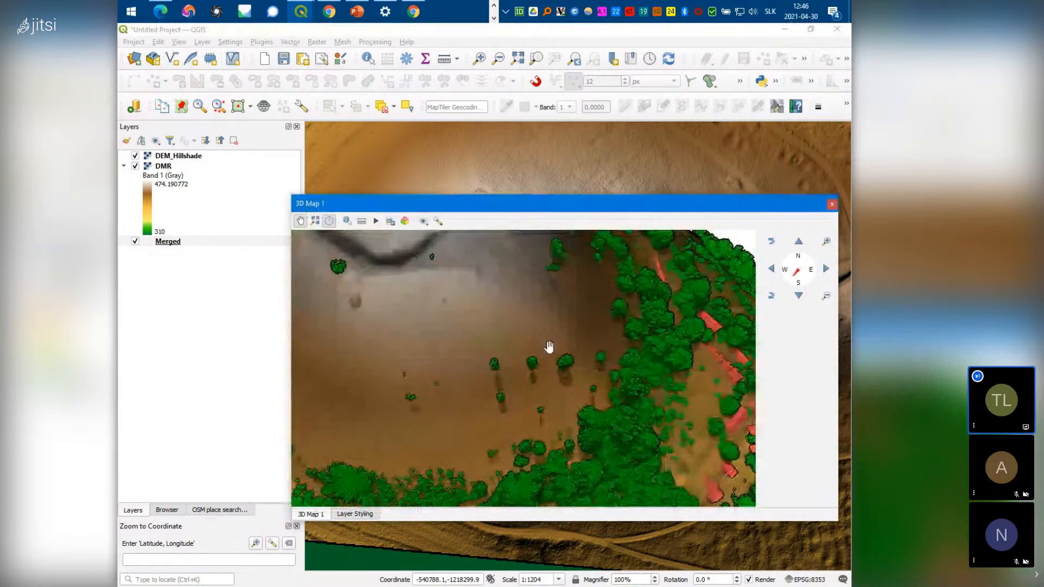
scroll(573, 363, down, 5)
drag(580, 369, 495, 414)
scroll(501, 405, down, 2)
drag(543, 317, 503, 438)
scroll(508, 413, up, 3)
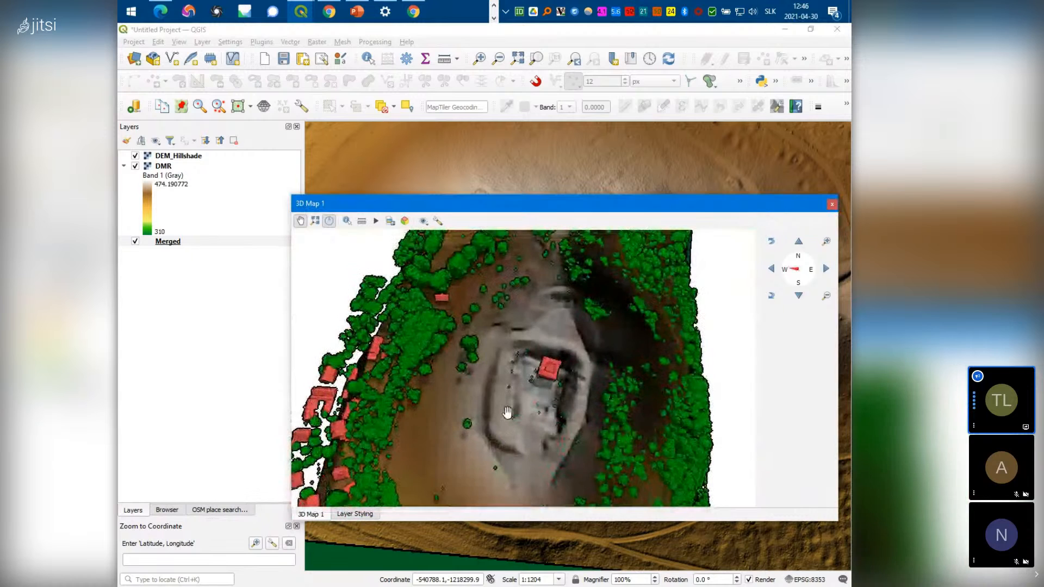
scroll(511, 415, up, 5)
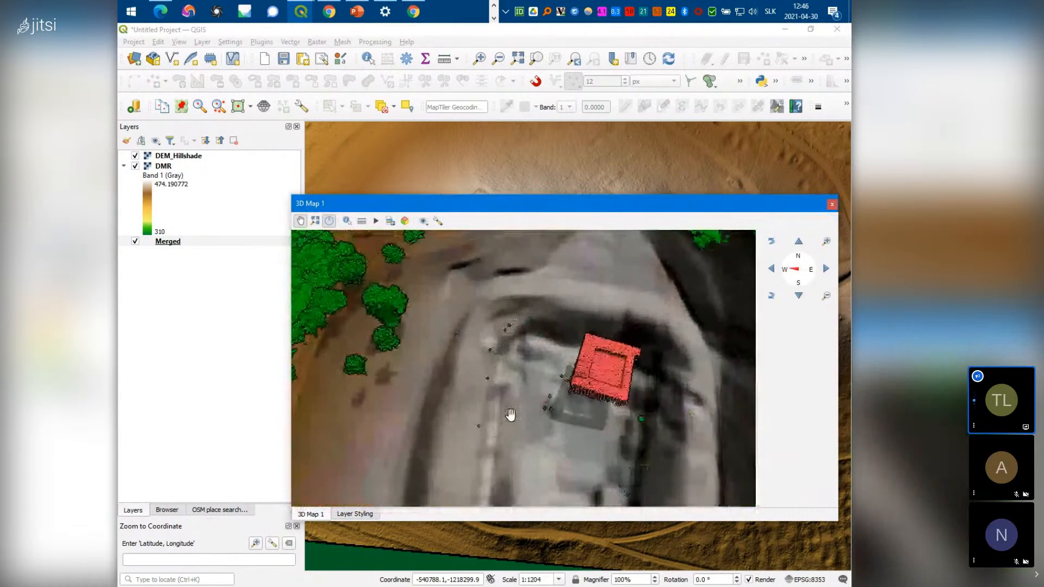
scroll(509, 415, down, 3)
Rotate and tilt the 3D view from oblique and near top-down angles to inspect the castle
drag(508, 415, 557, 402)
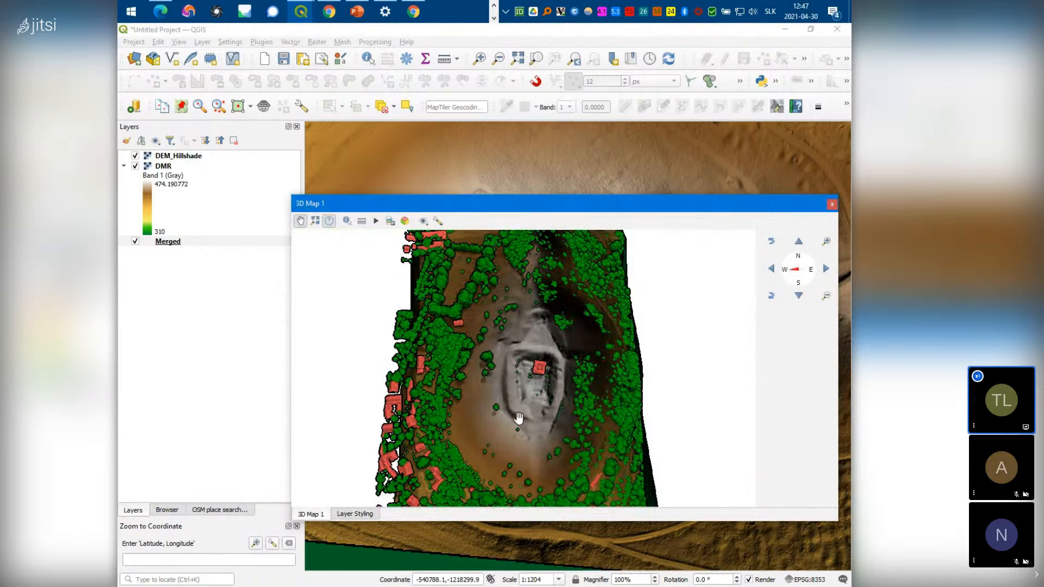
drag(510, 409, 415, 534)
scroll(415, 534, up, 1)
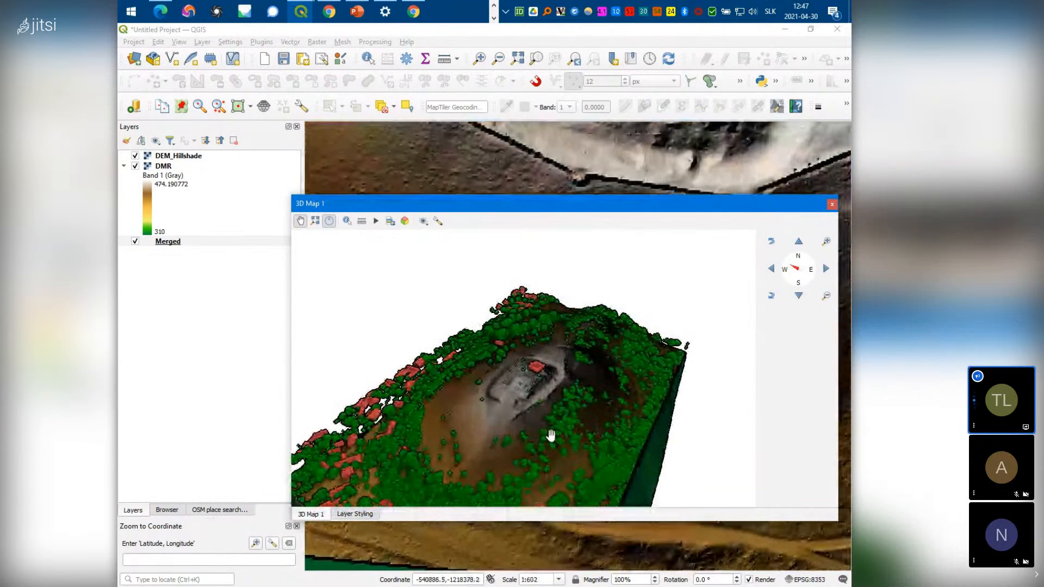
drag(614, 422, 572, 403)
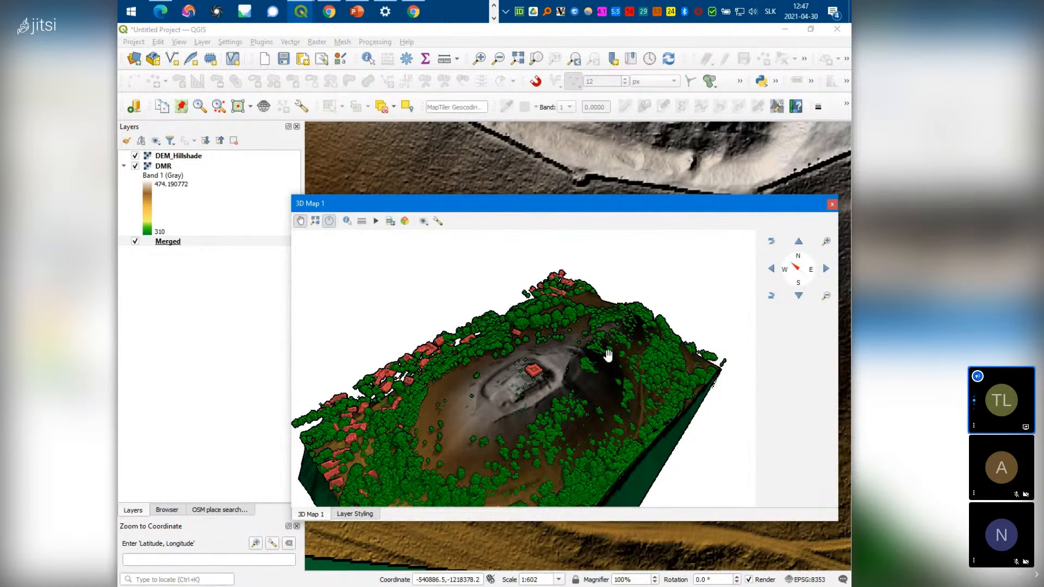
drag(522, 393, 516, 334)
scroll(549, 403, up, 1)
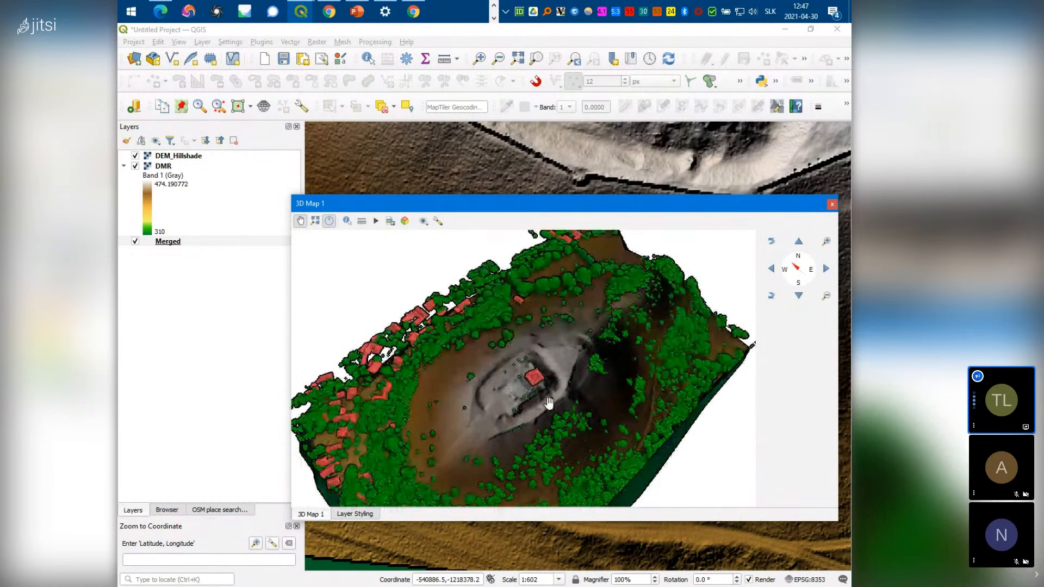
scroll(550, 403, up, 5)
scroll(546, 405, down, 6)
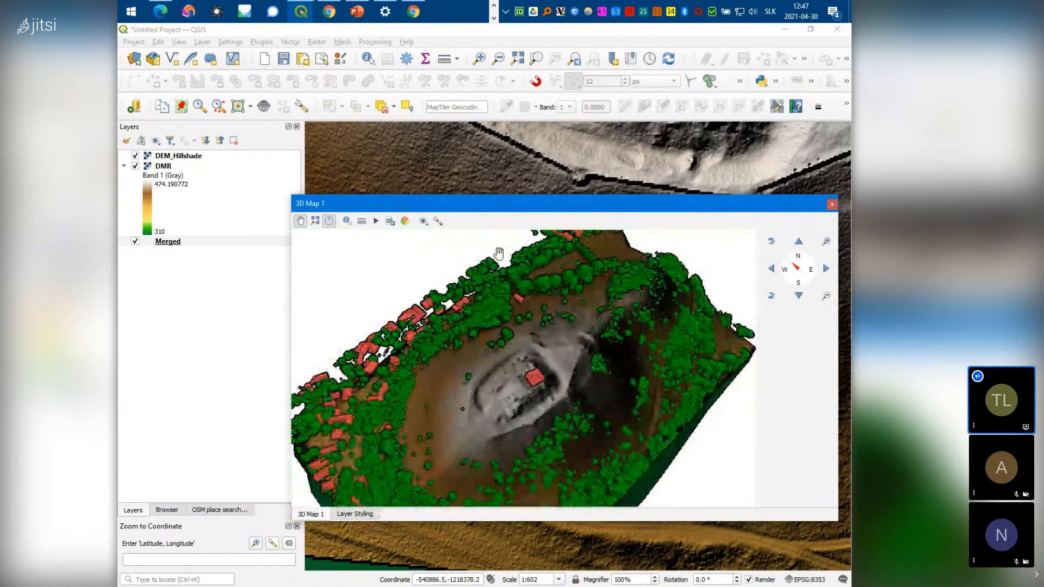
click(438, 222)
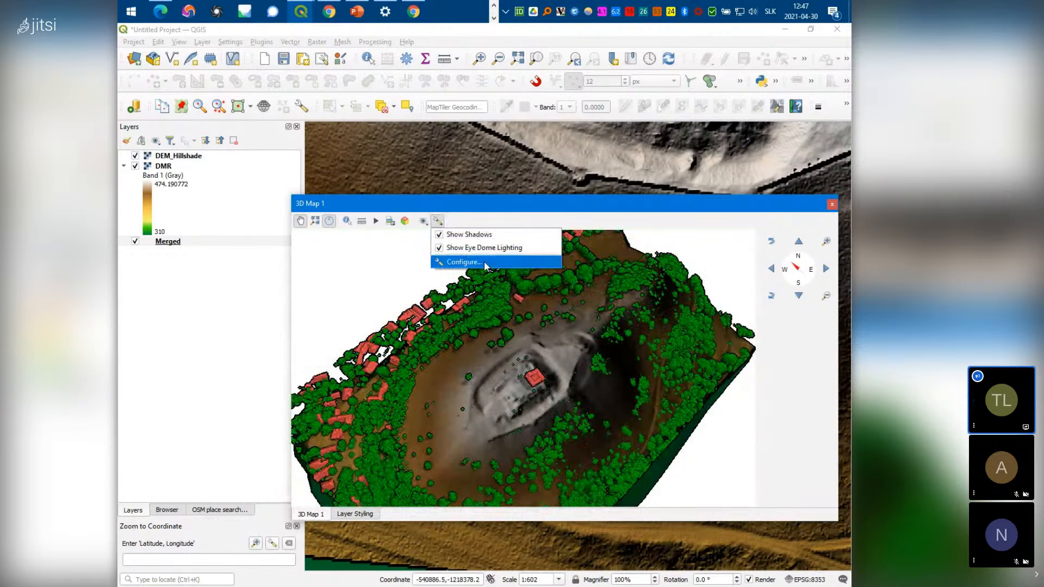
Set the 3D configuration's terrain tile resolution to 256 px and confirm
click(464, 262)
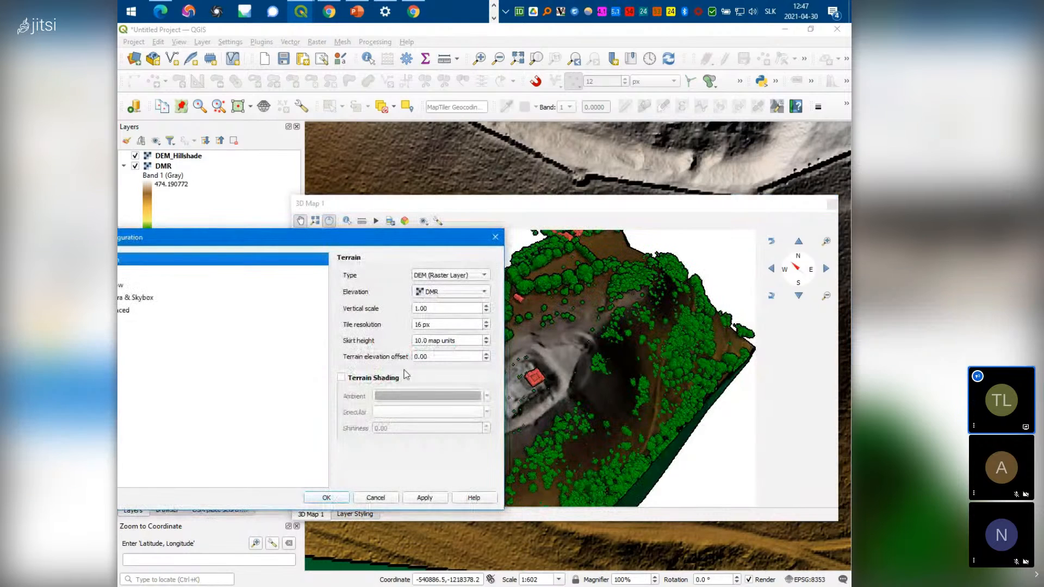
drag(387, 240, 537, 220)
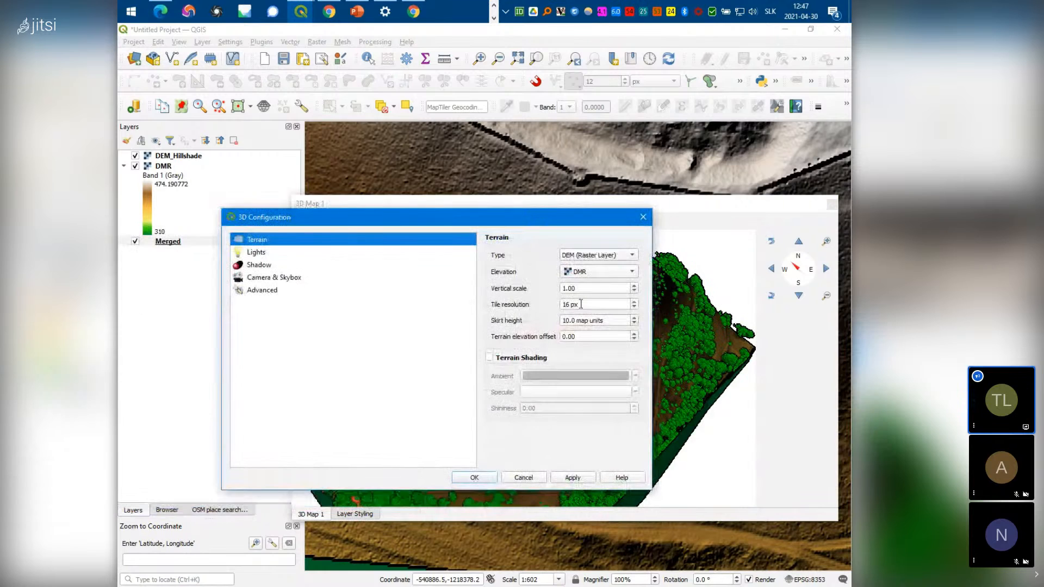
drag(588, 303, 561, 303)
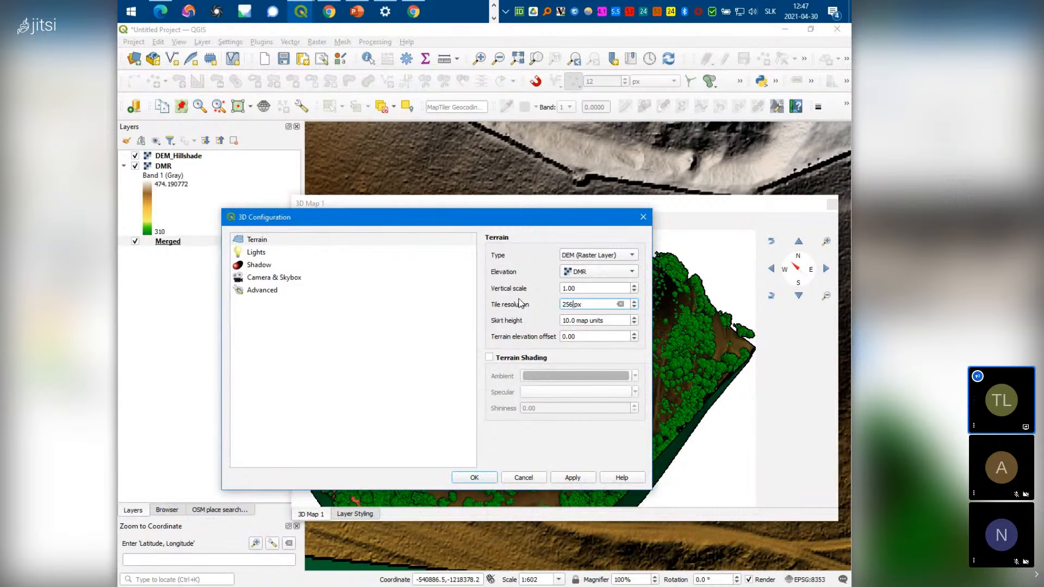
click(475, 477)
Tilt, zoom and rotate the 3D view to inspect the finer terrain around the castle
drag(549, 505, 545, 412)
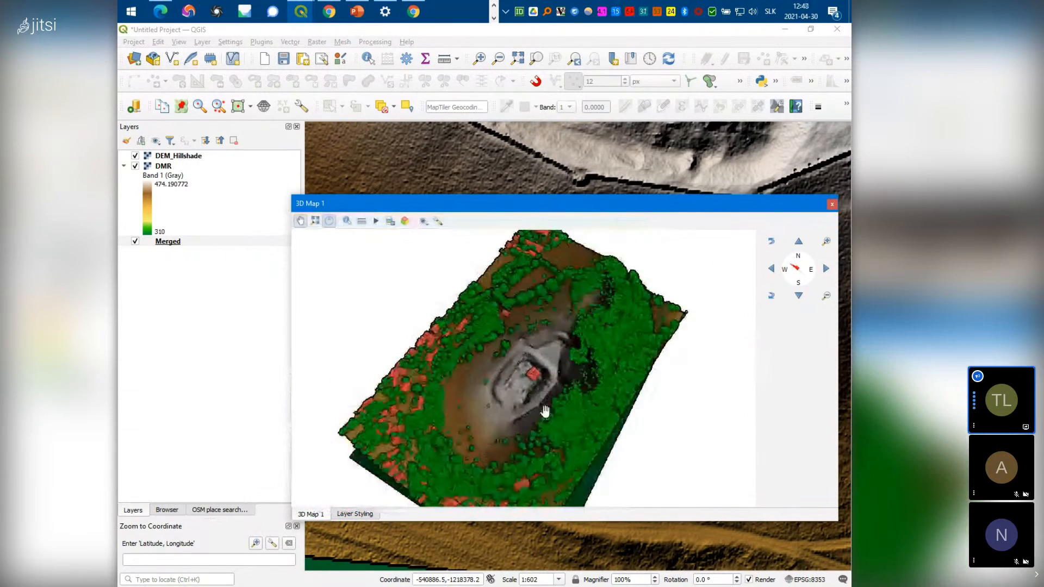
scroll(546, 412, up, 6)
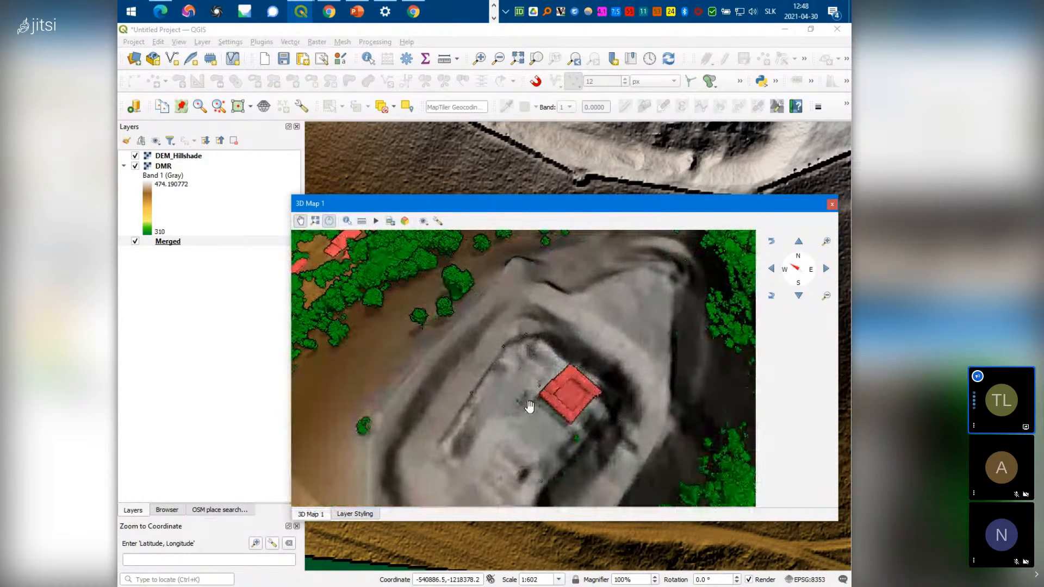
scroll(528, 413, down, 8)
drag(523, 432, 499, 423)
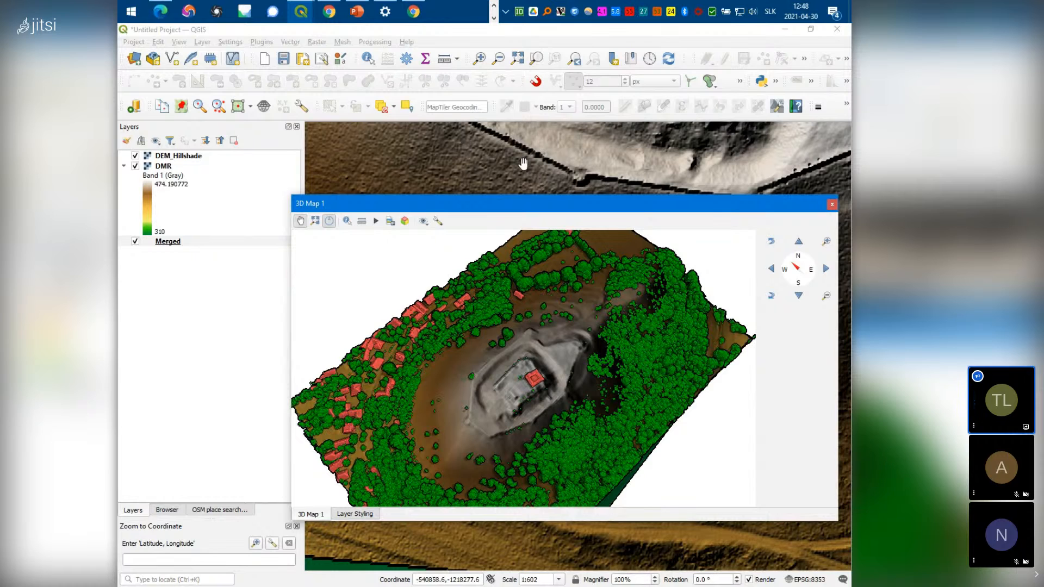
Add WMS_zbgis_ortofoto_wmts from the ORTO - ÚGKK - WMTS connection in the Browser
click(167, 510)
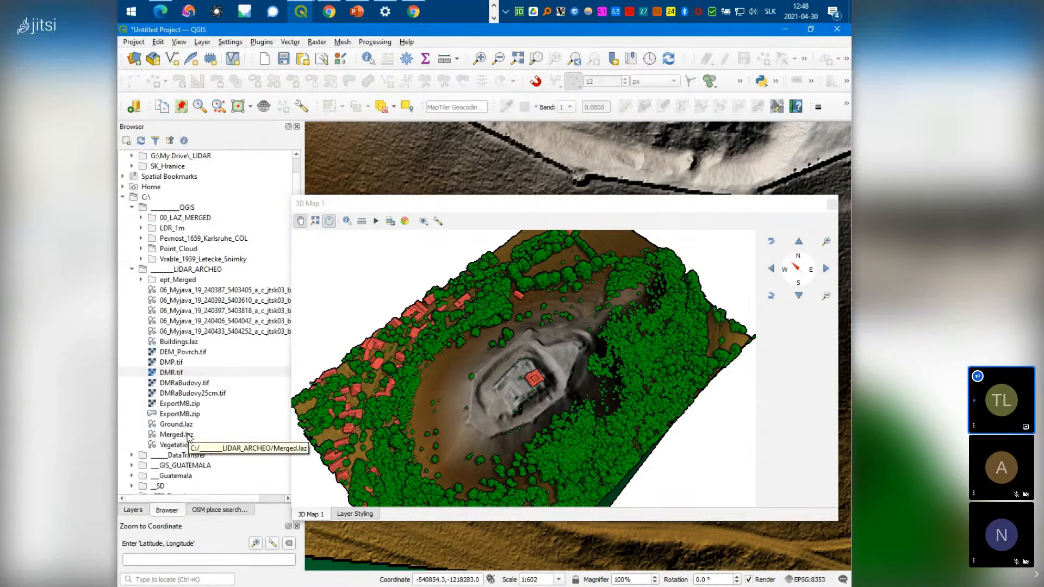
scroll(190, 436, down, 20)
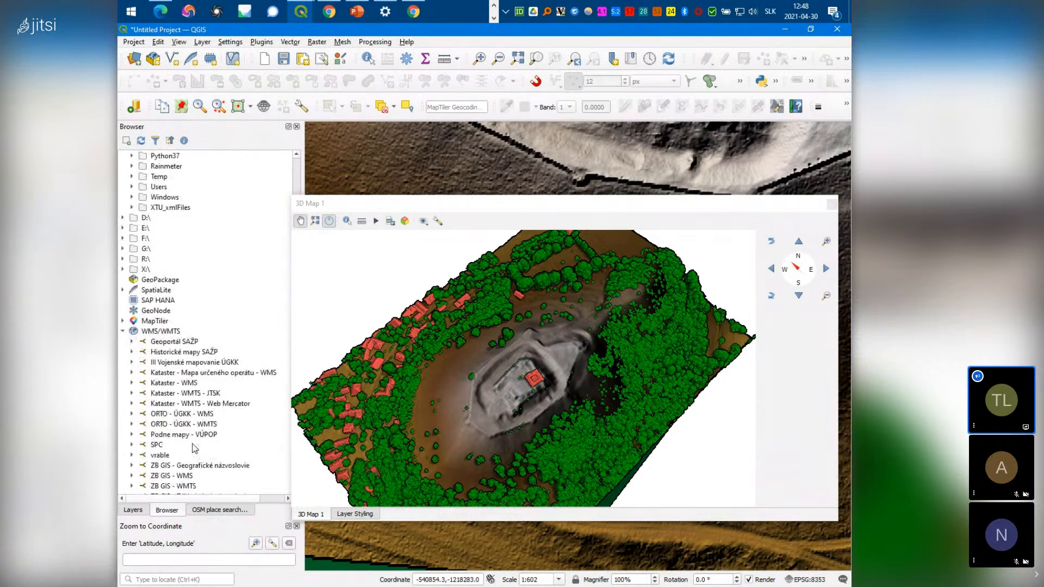
double_click(202, 332)
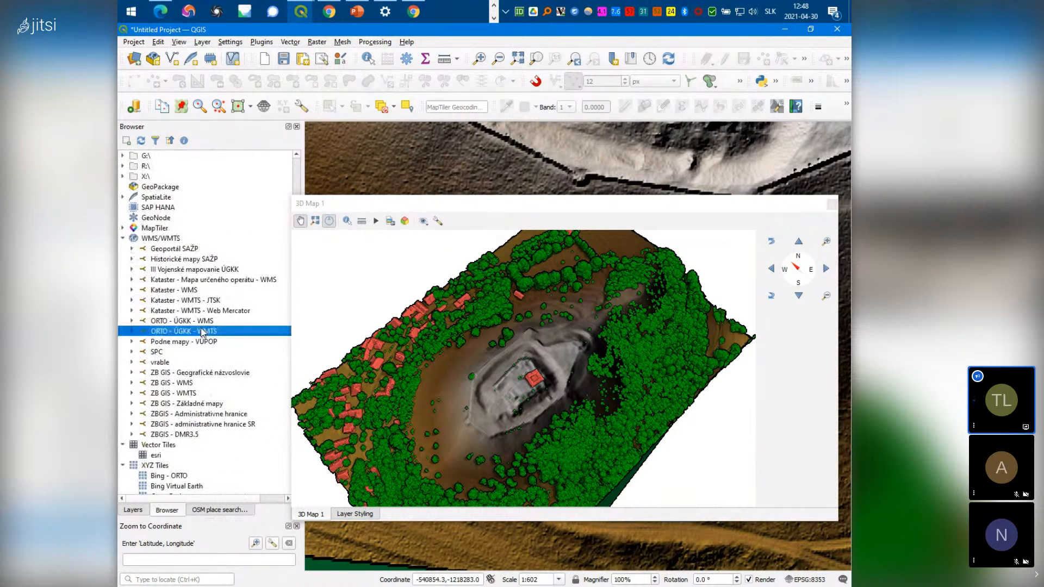
double_click(199, 342)
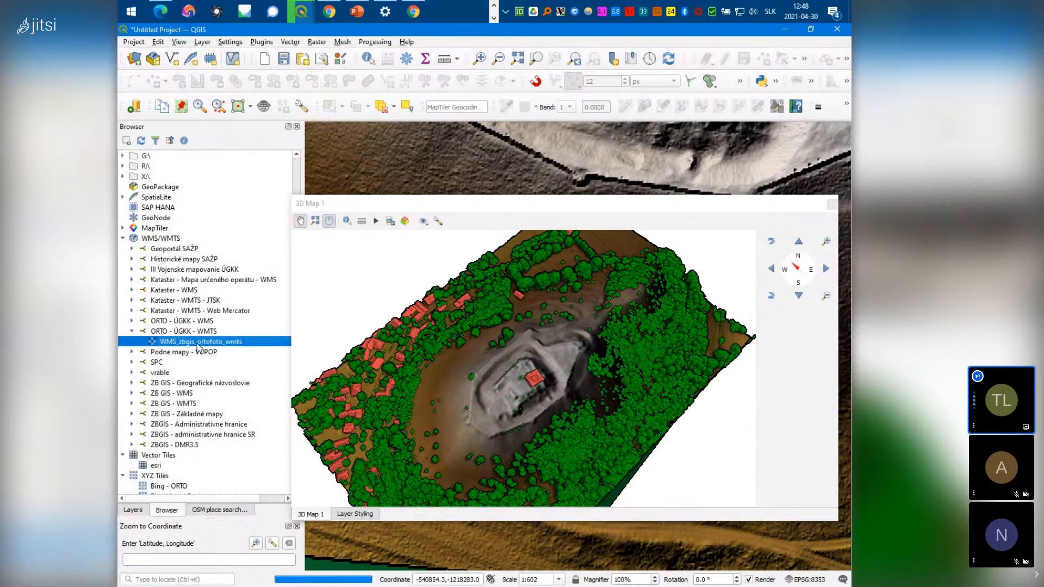
Move the orthophoto layer above DMR in the Layers panel and tilt the 3D view
click(134, 510)
drag(193, 242, 221, 166)
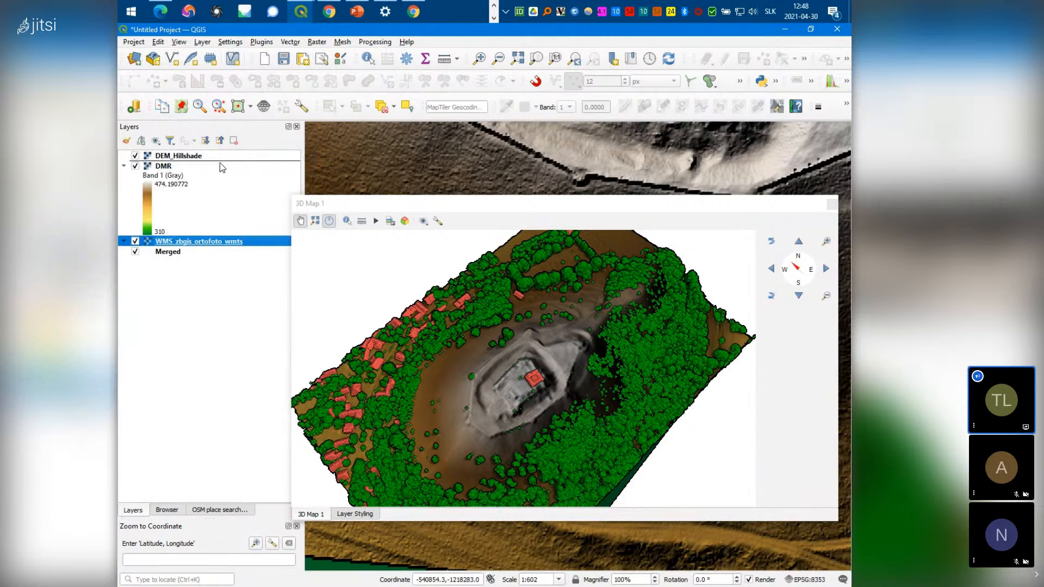
drag(518, 367, 544, 451)
scroll(544, 452, up, 5)
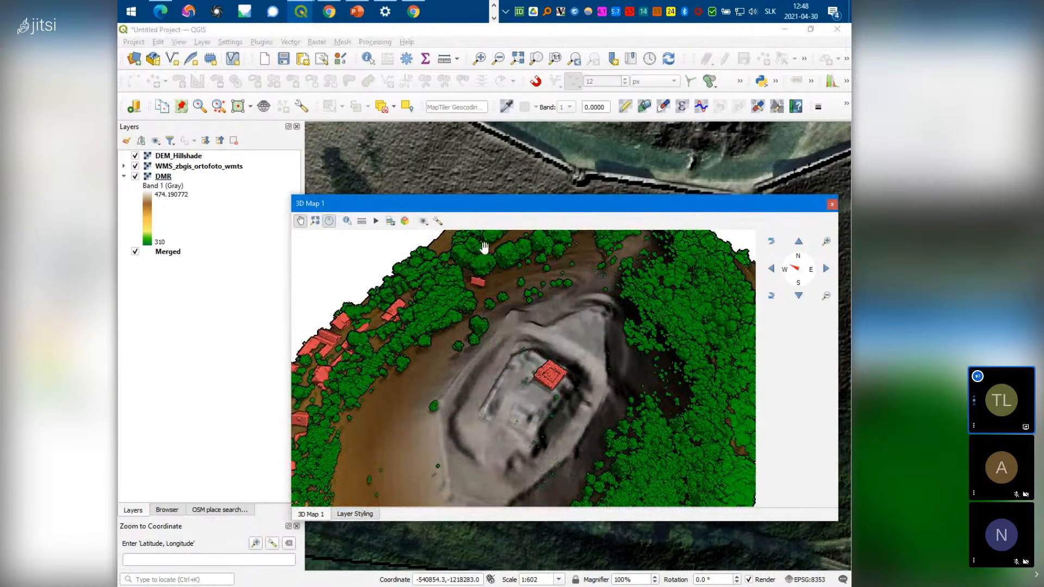
Set Max. ground error to 0.3 map units in the 3D configuration's Advanced settings
click(439, 222)
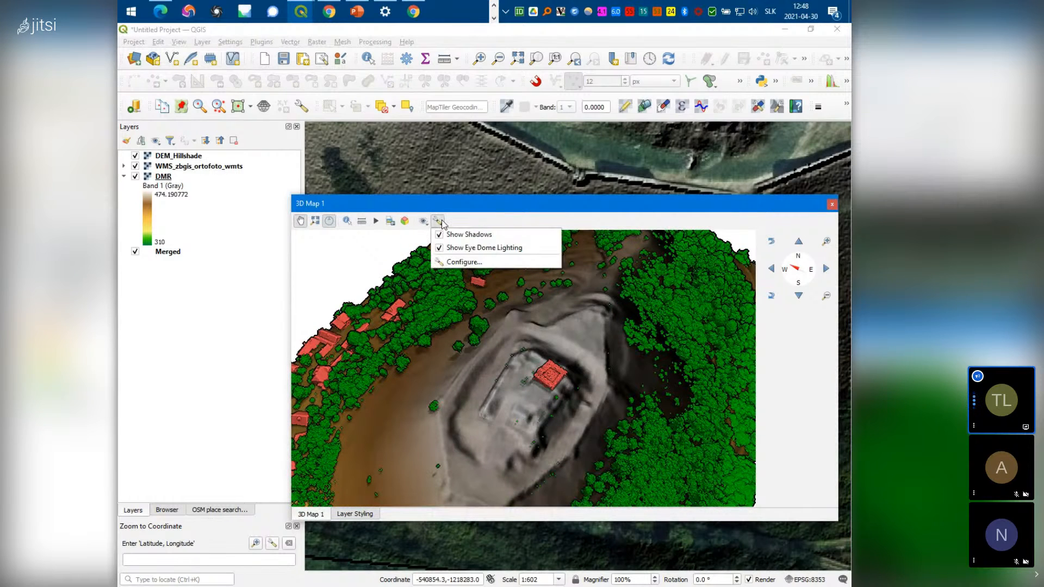
click(459, 262)
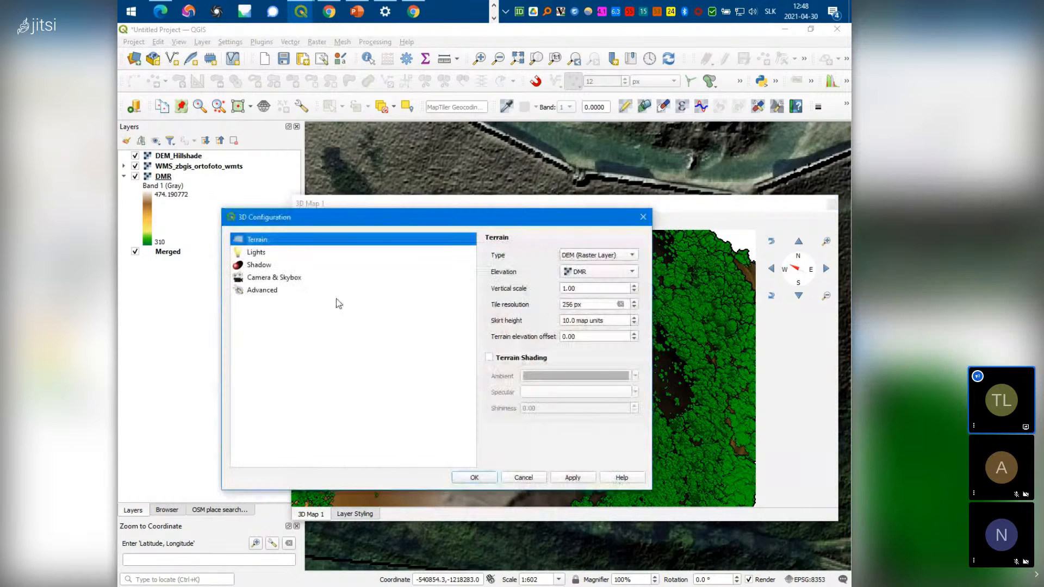
click(268, 293)
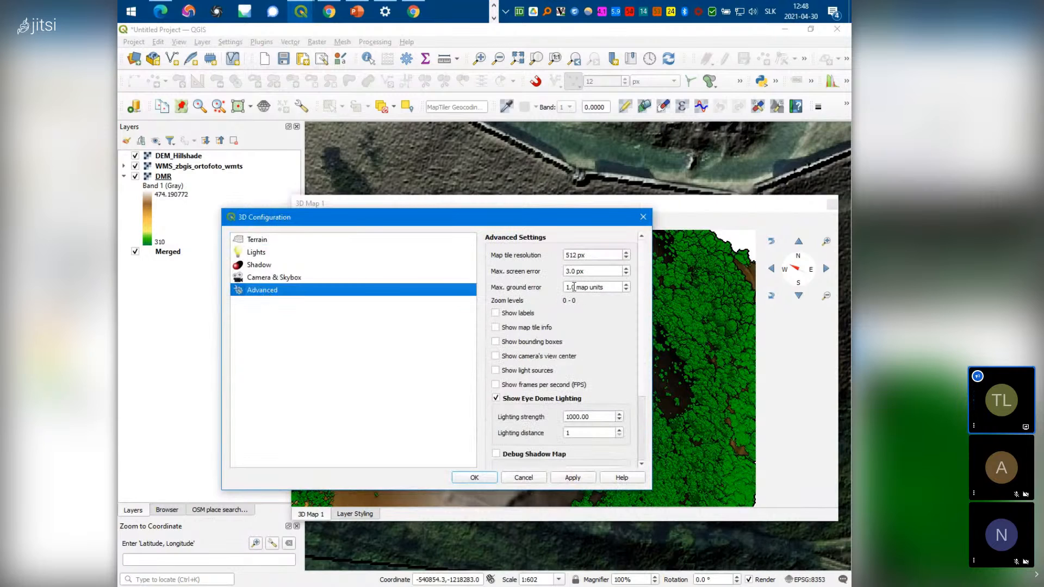
drag(577, 287, 544, 286)
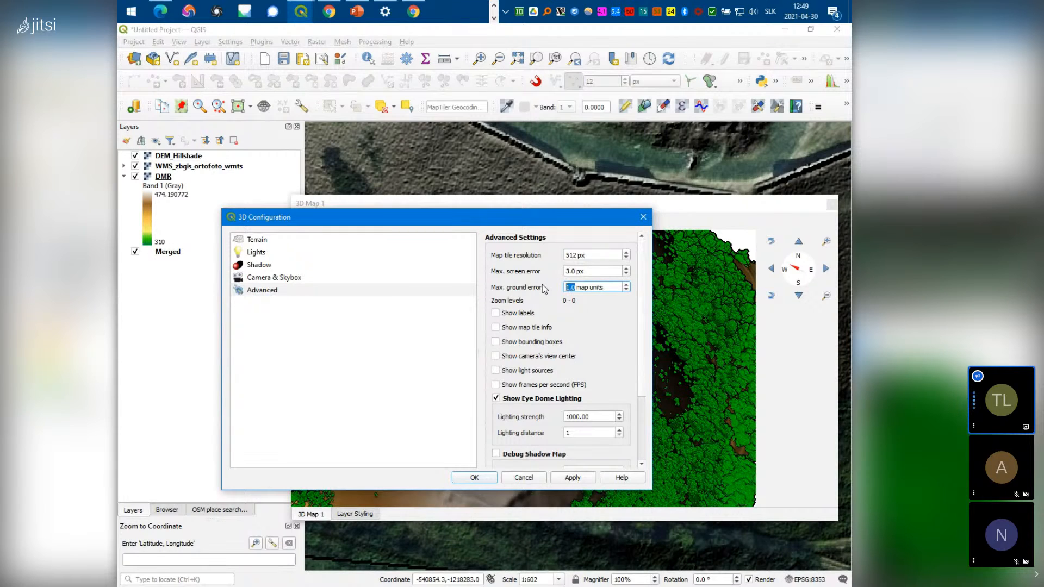
text(0.3)
click(475, 479)
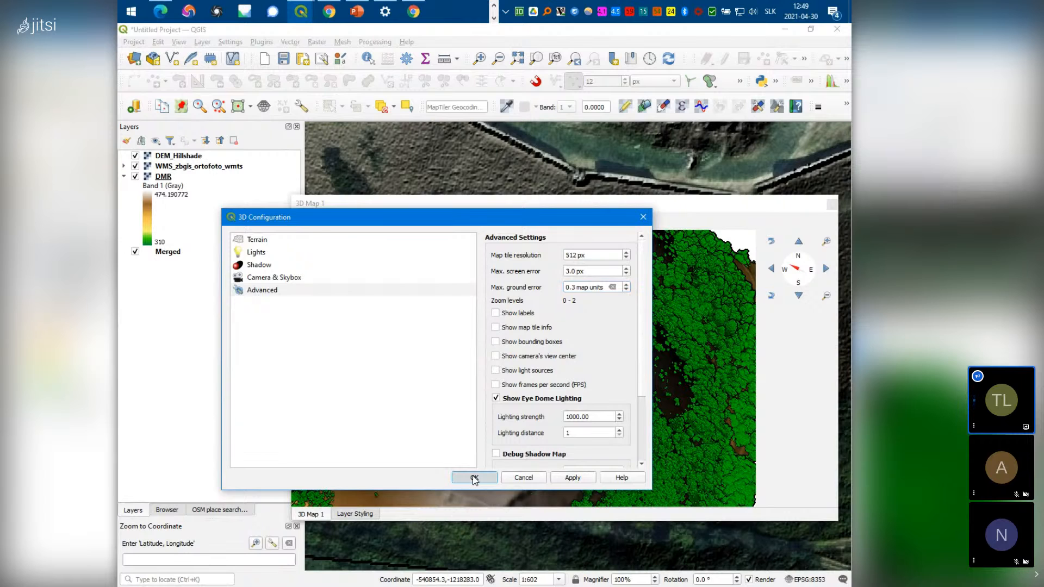
scroll(516, 413, up, 2)
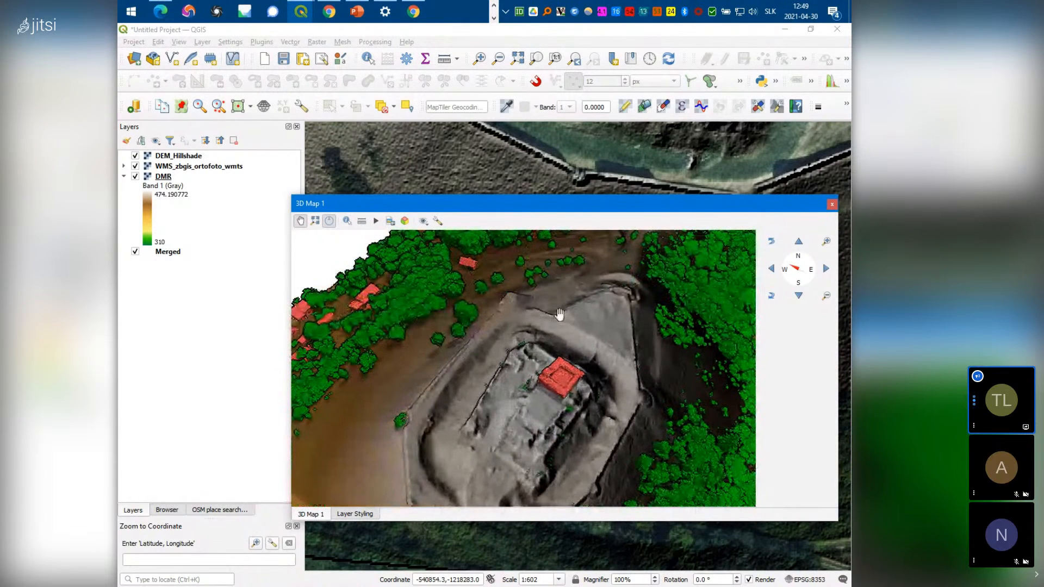
Hide the DMR layer in the Layers panel
scroll(546, 311, down, 1)
scroll(547, 312, down, 2)
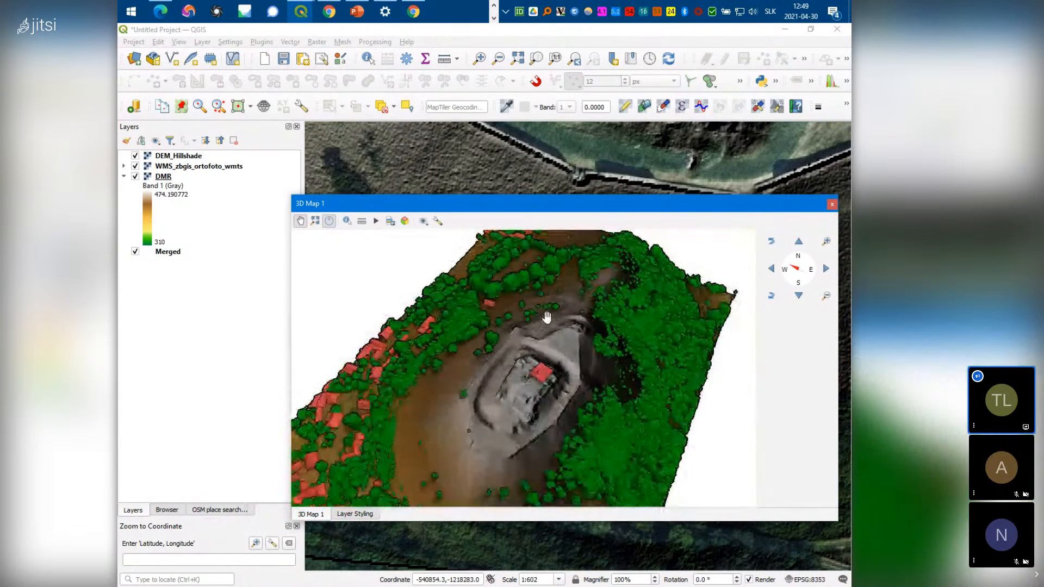
scroll(527, 159, down, 3)
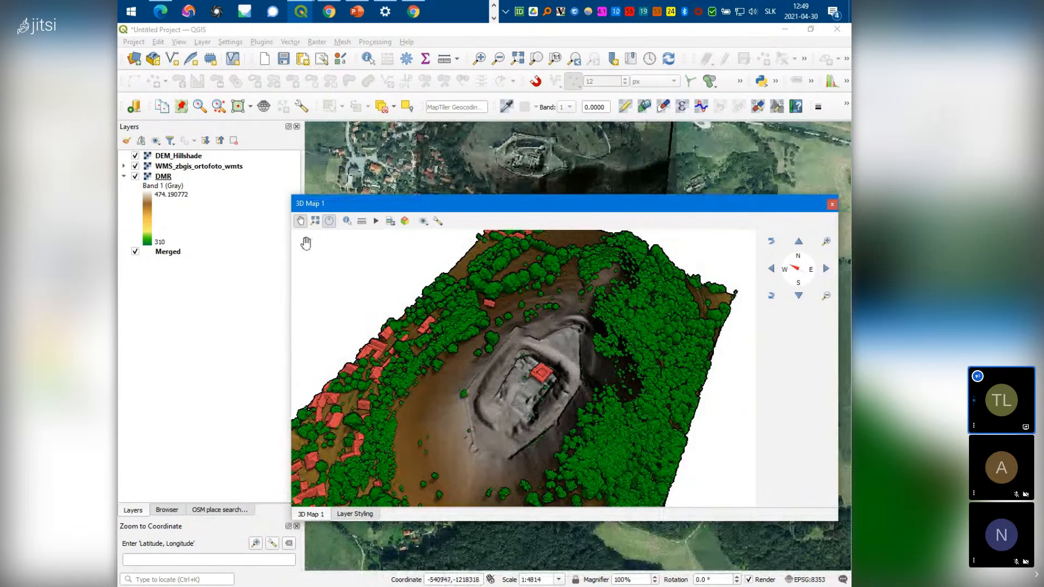
click(135, 177)
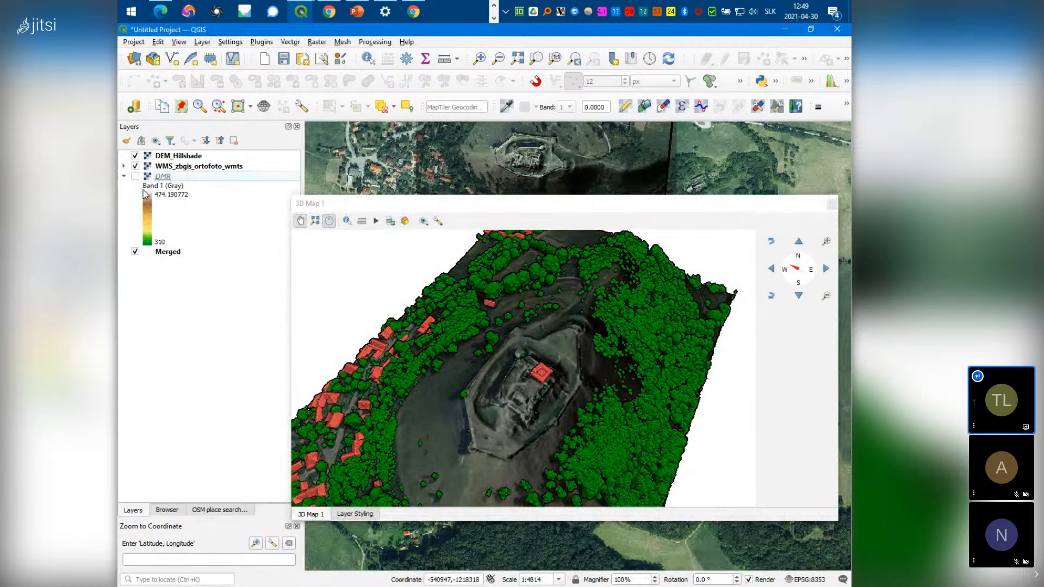
Tilt, zoom and rotate the 3D view to look down on the orthophoto-draped castle
click(528, 444)
drag(529, 444, 561, 434)
scroll(562, 432, up, 4)
scroll(597, 419, up, 4)
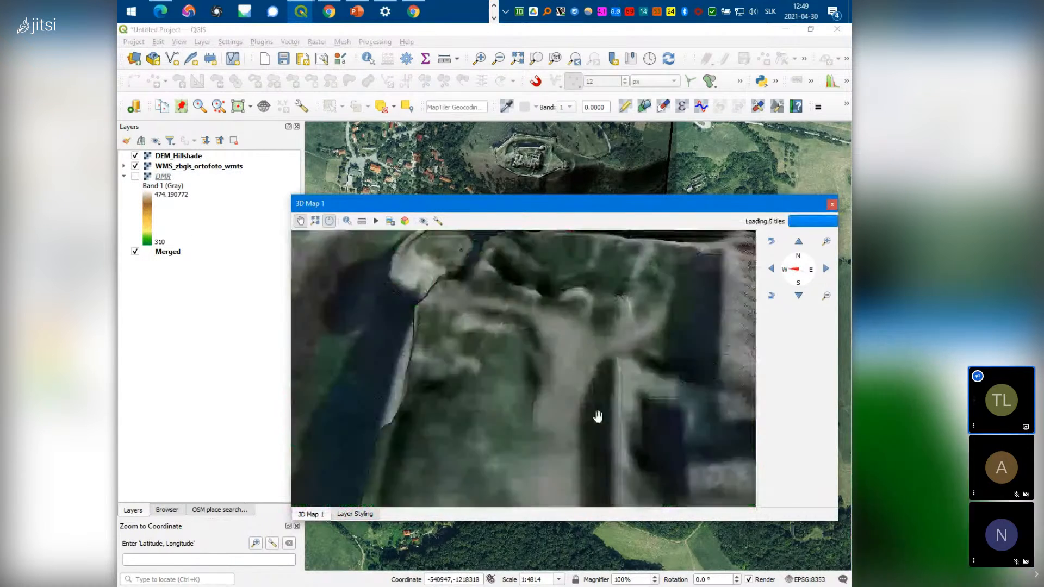
scroll(598, 427, down, 3)
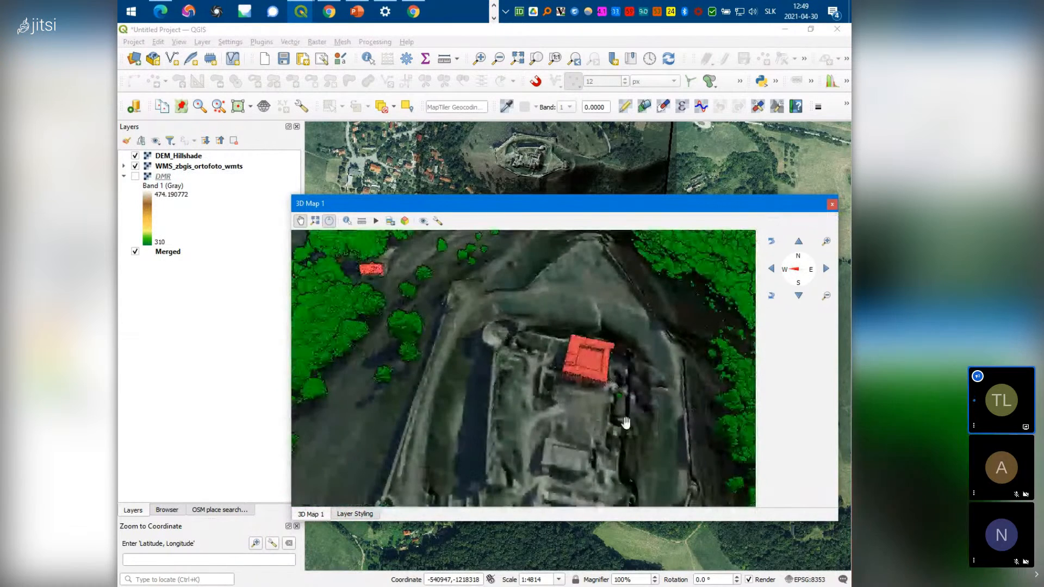
drag(664, 419, 510, 466)
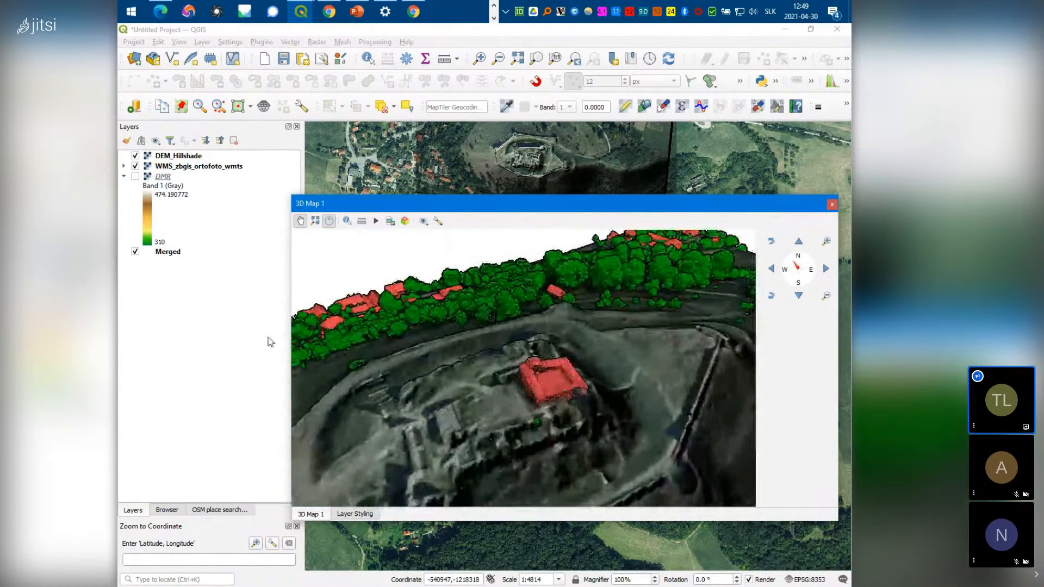
Turn the Merged point cloud layer off and then back on
click(135, 252)
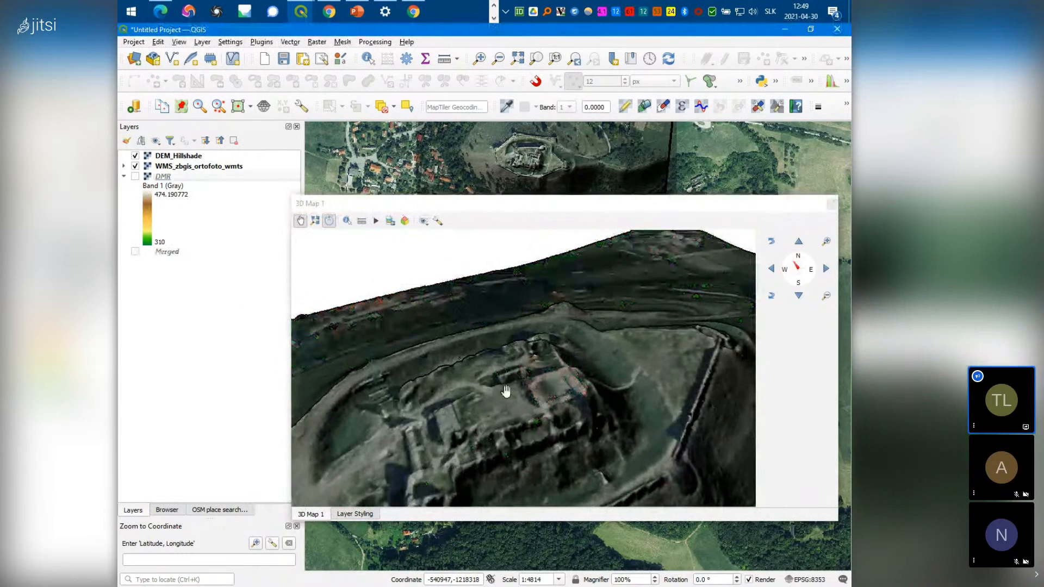
drag(520, 428, 335, 275)
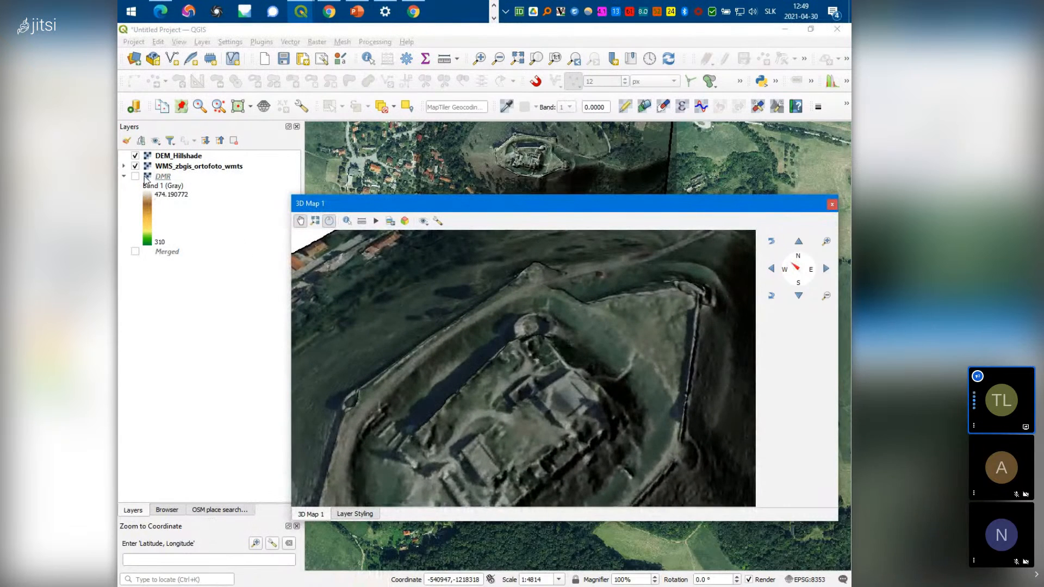
click(175, 254)
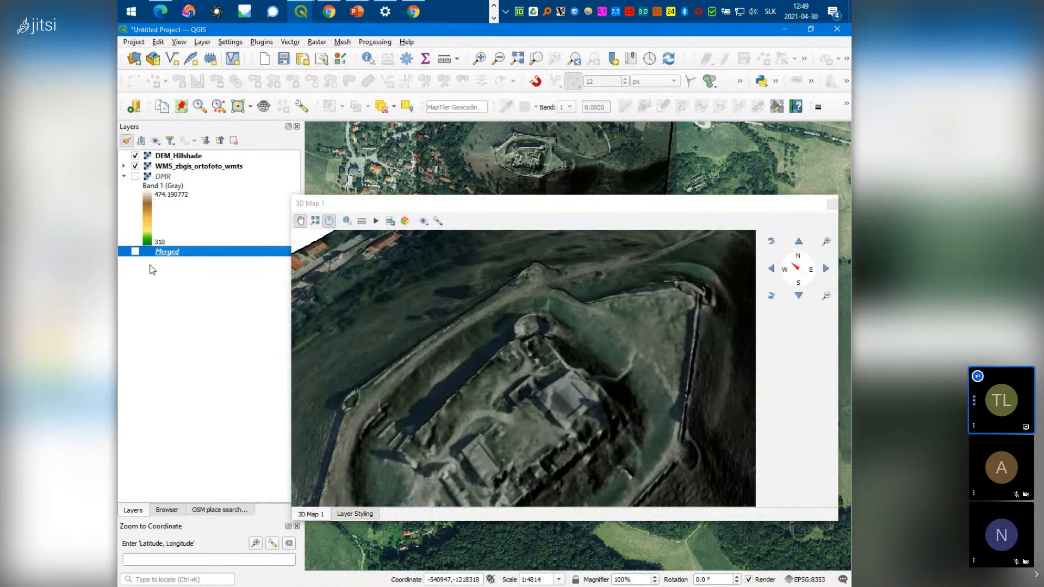
click(135, 251)
Restrict the Merged layer's 3D View display to class 6 Building points only
right_click(163, 248)
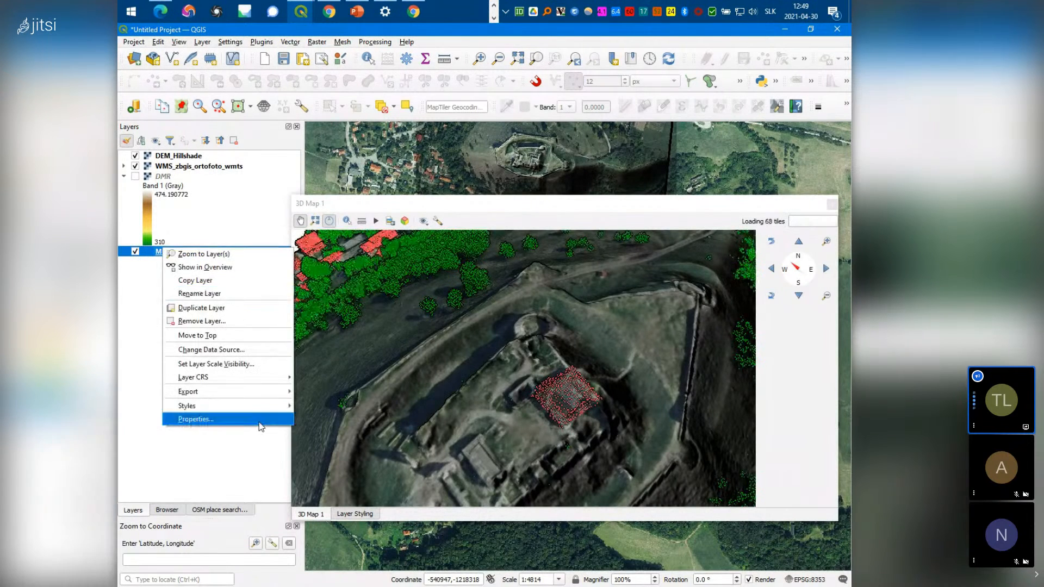
click(202, 419)
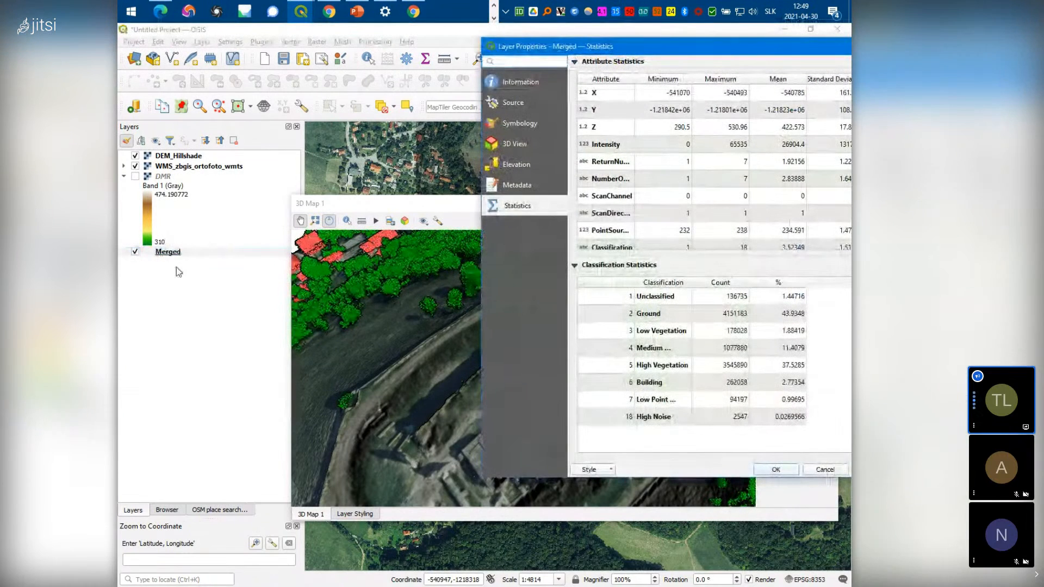
click(520, 124)
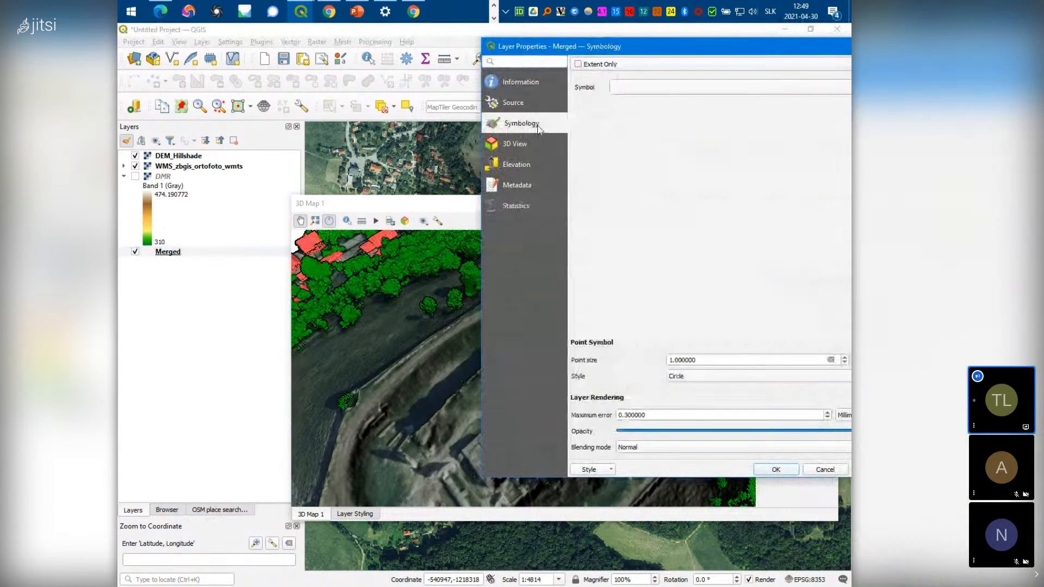
click(517, 144)
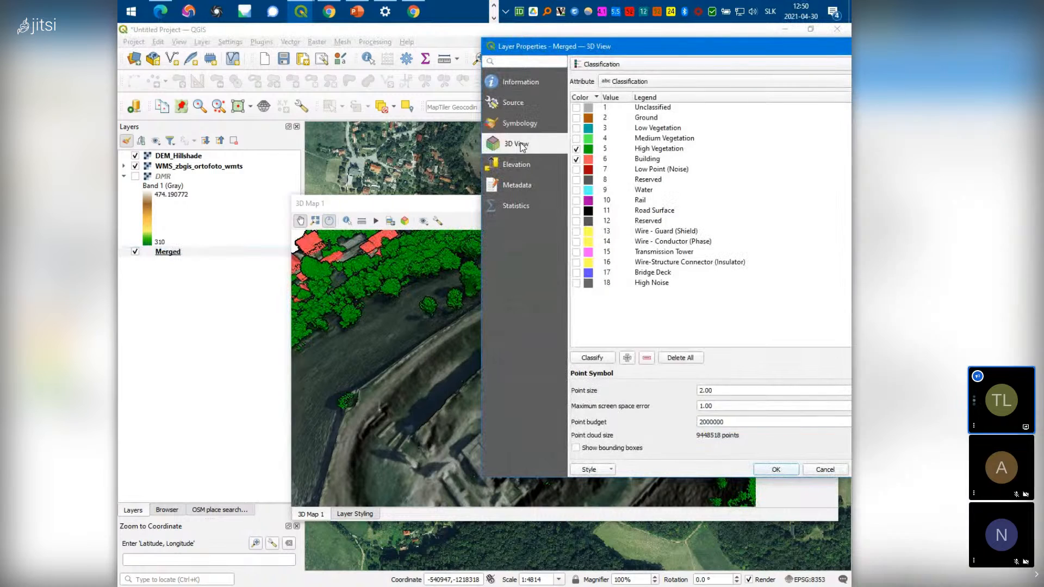
click(576, 159)
click(776, 471)
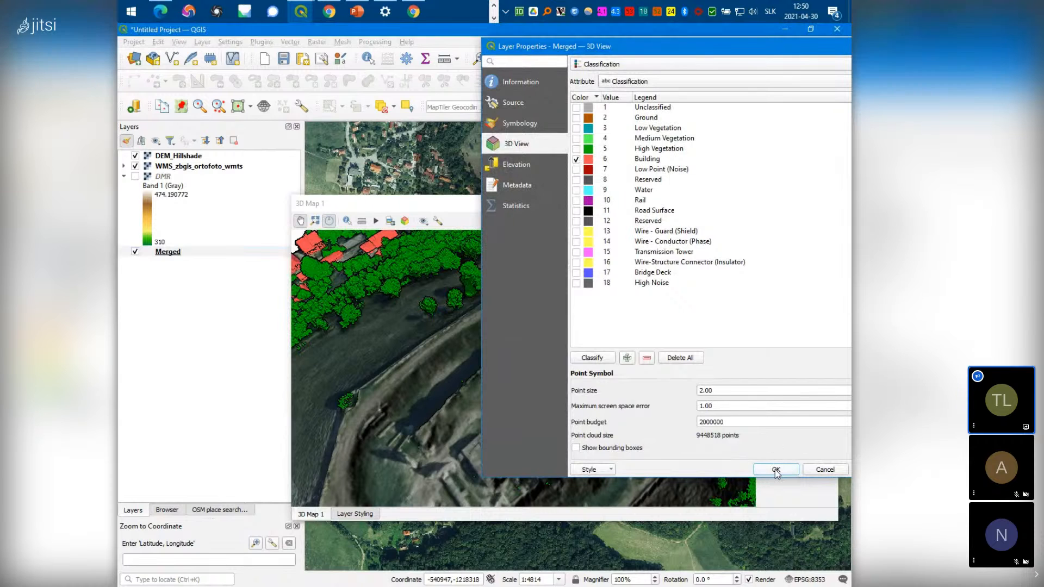
Orbit the 3D view around the castle to check the building-only points
scroll(506, 430, down, 7)
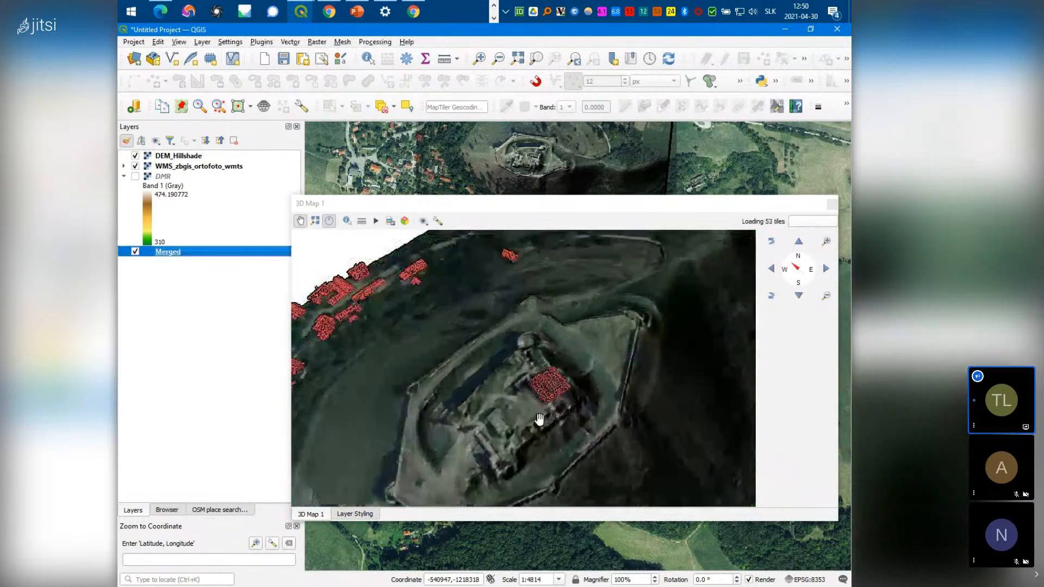
drag(435, 437, 496, 503)
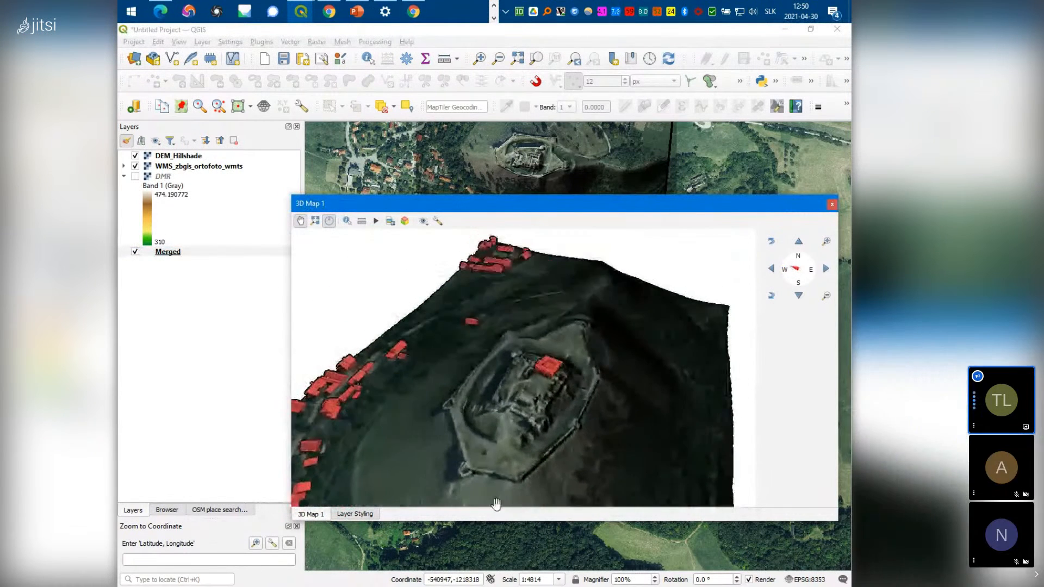
click(355, 514)
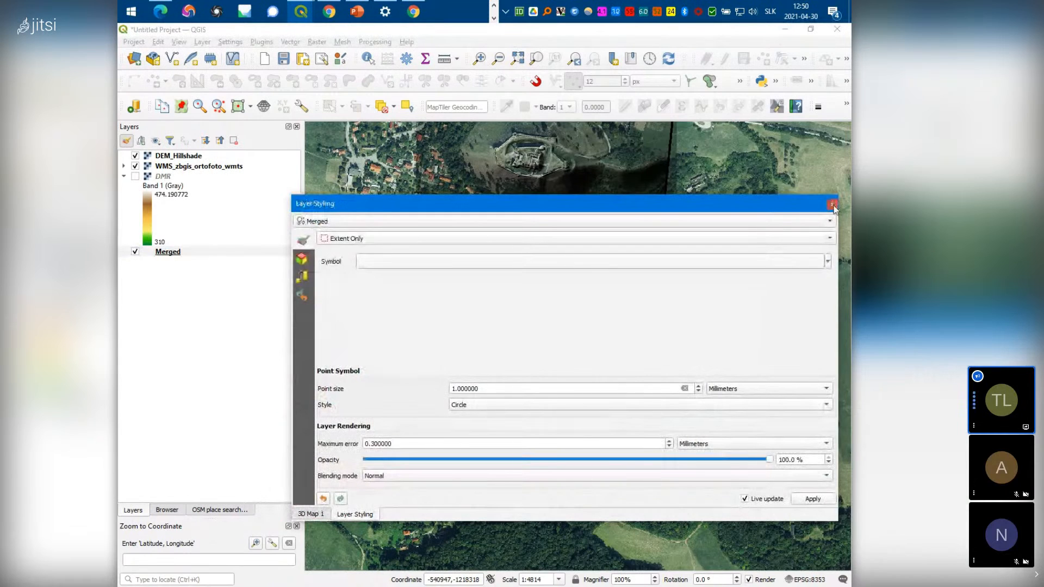
Close the Layer Styling panel, tilt the terrain once more, and close the 3D Map 1 window
click(832, 206)
drag(641, 403, 536, 419)
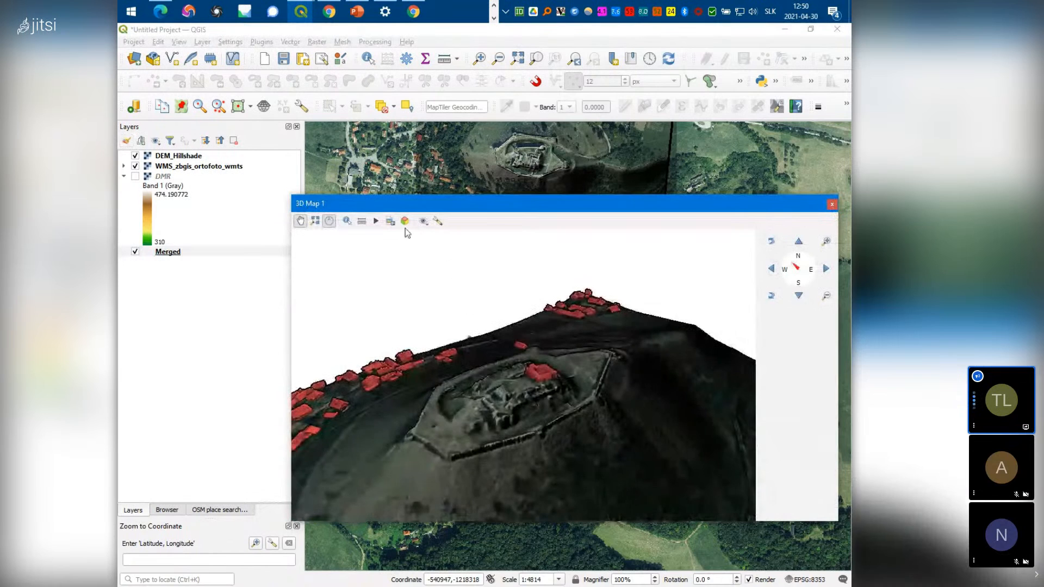
drag(435, 443, 592, 484)
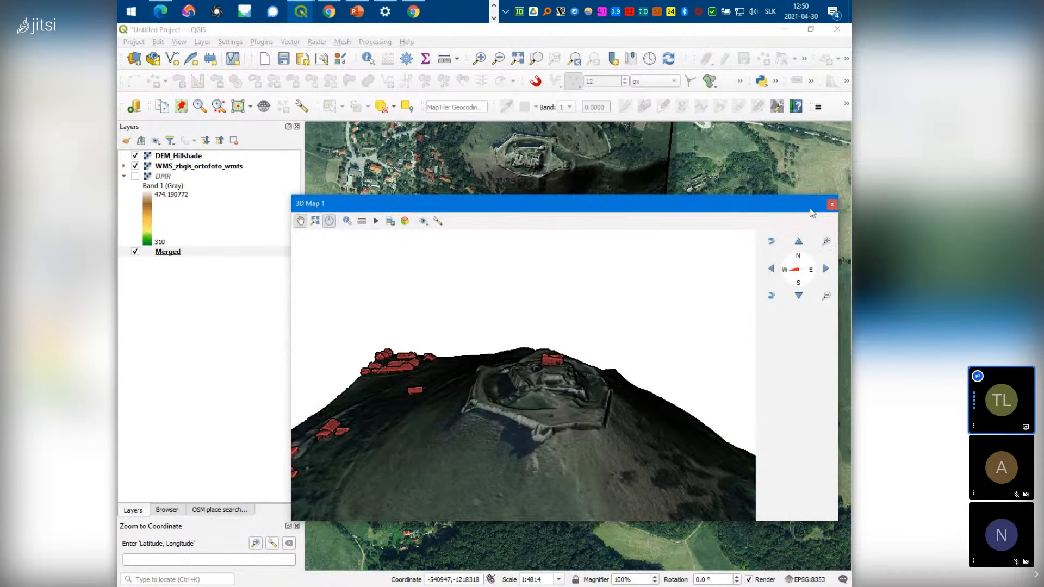
click(832, 205)
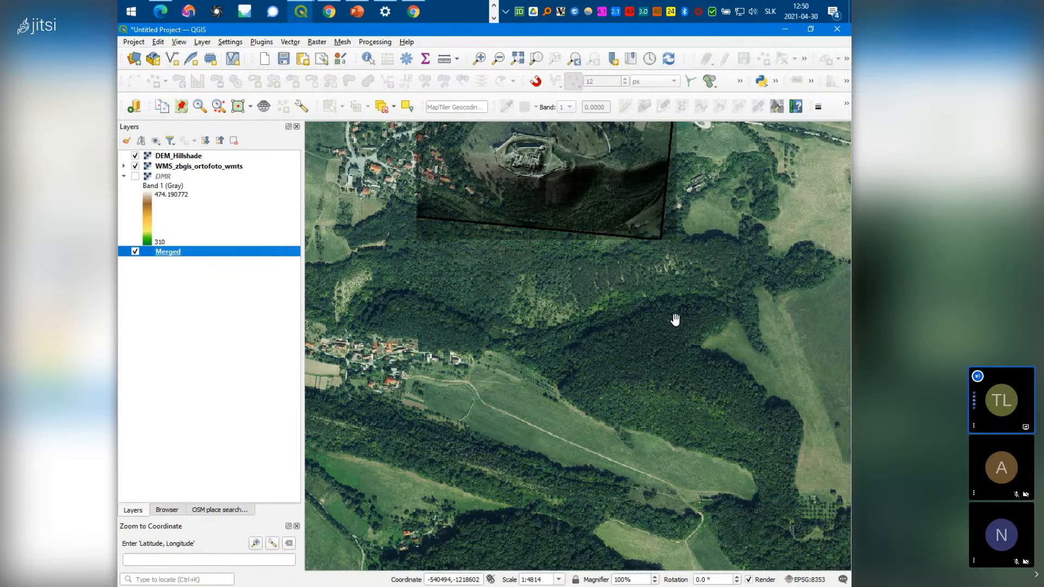
Centre the castle on the canvas, hide WMS_zbgis_ortofoto_wmts, and move Merged above DMR
drag(527, 212, 534, 467)
drag(562, 319, 554, 339)
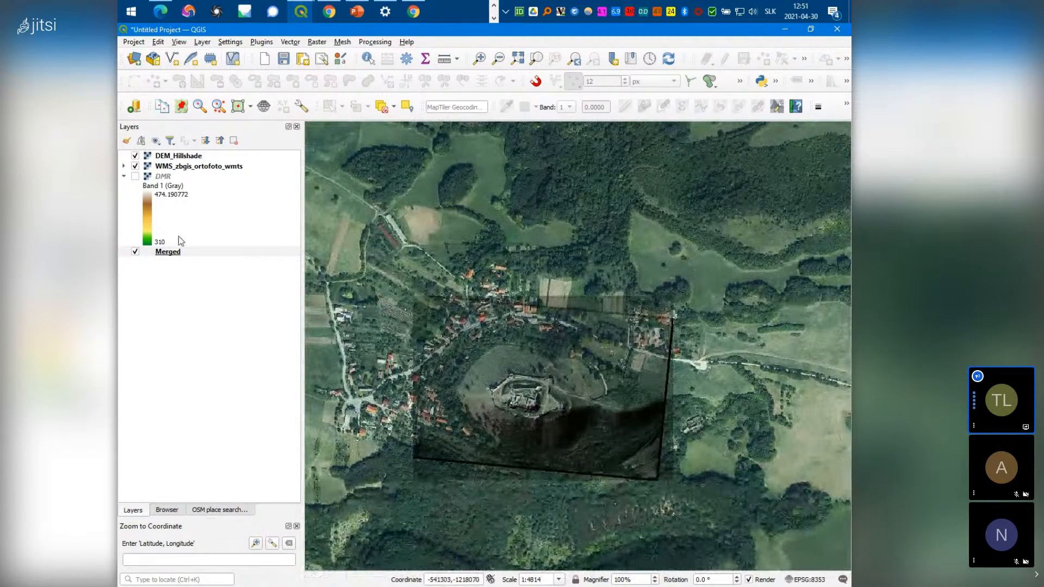
click(136, 167)
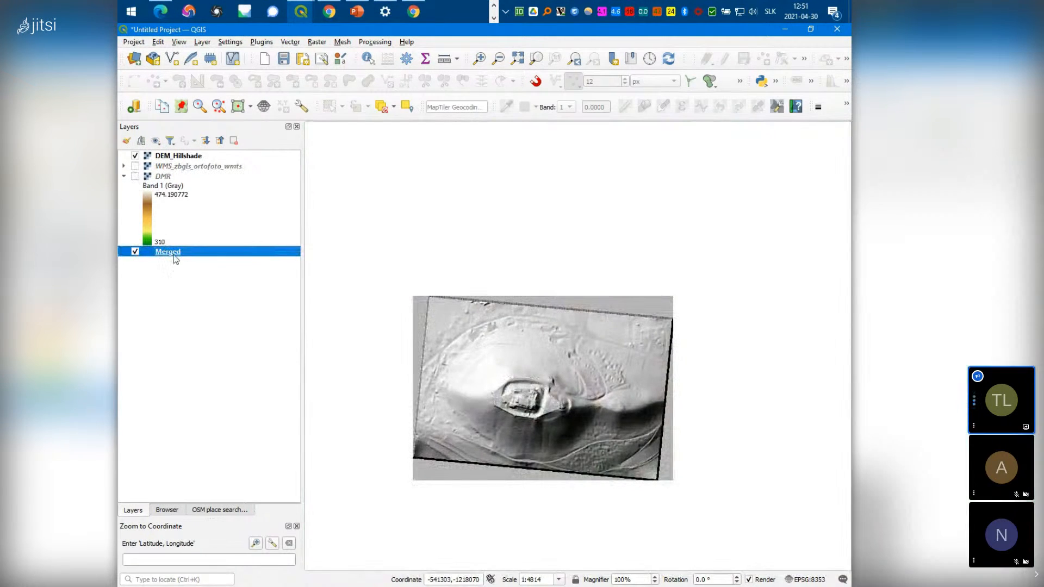
drag(175, 251, 179, 172)
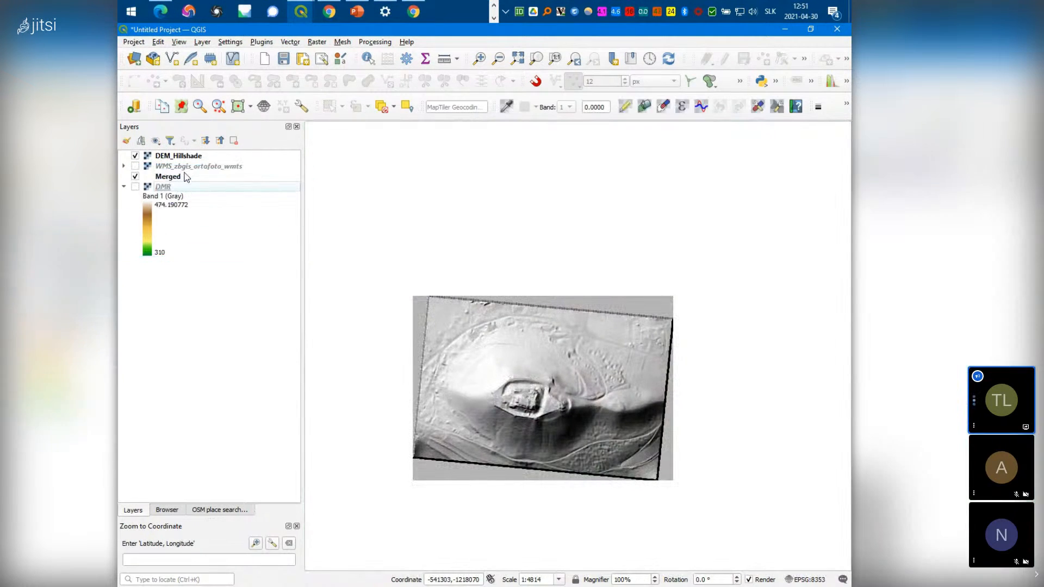
click(173, 188)
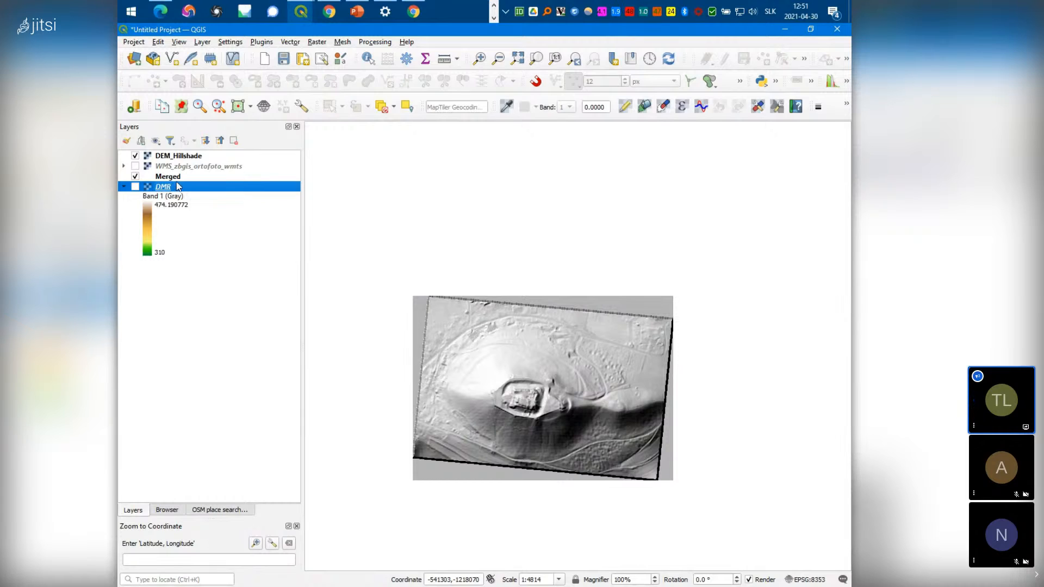
Rename the Merged layer to 'Point Cloud', then zoom the map in on the castle
click(174, 177)
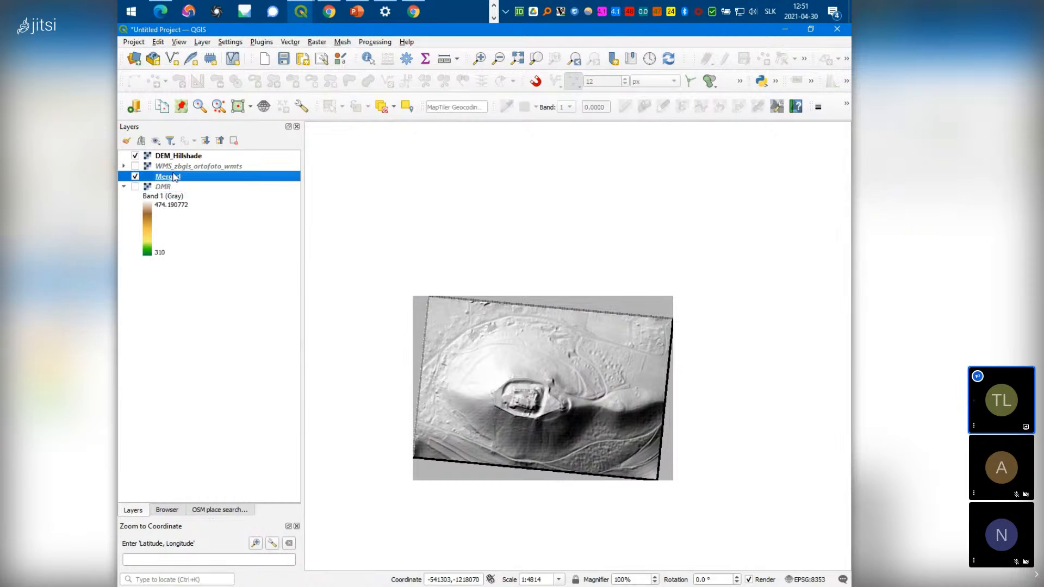
click(174, 177)
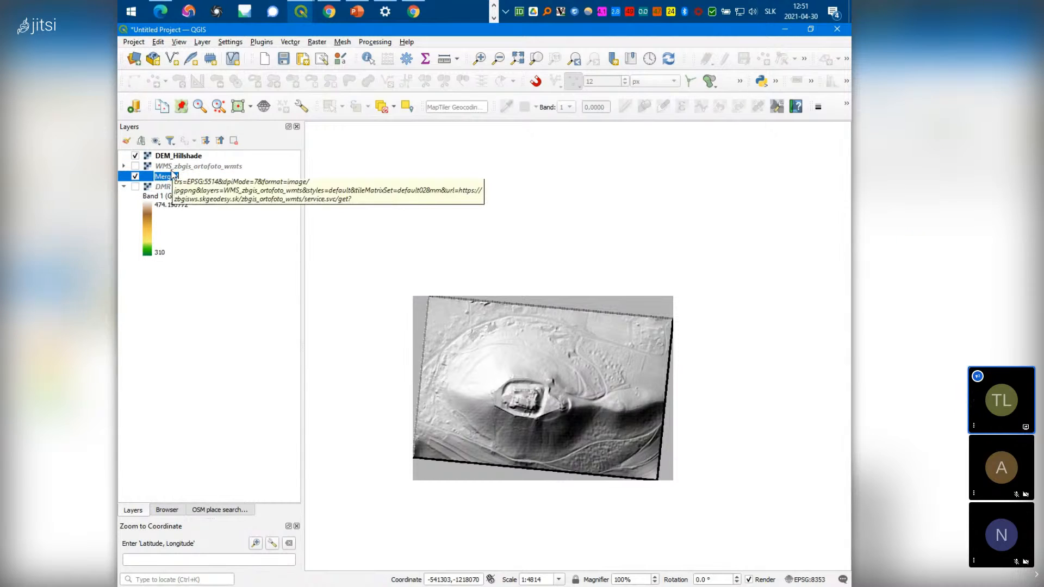
text(Point)
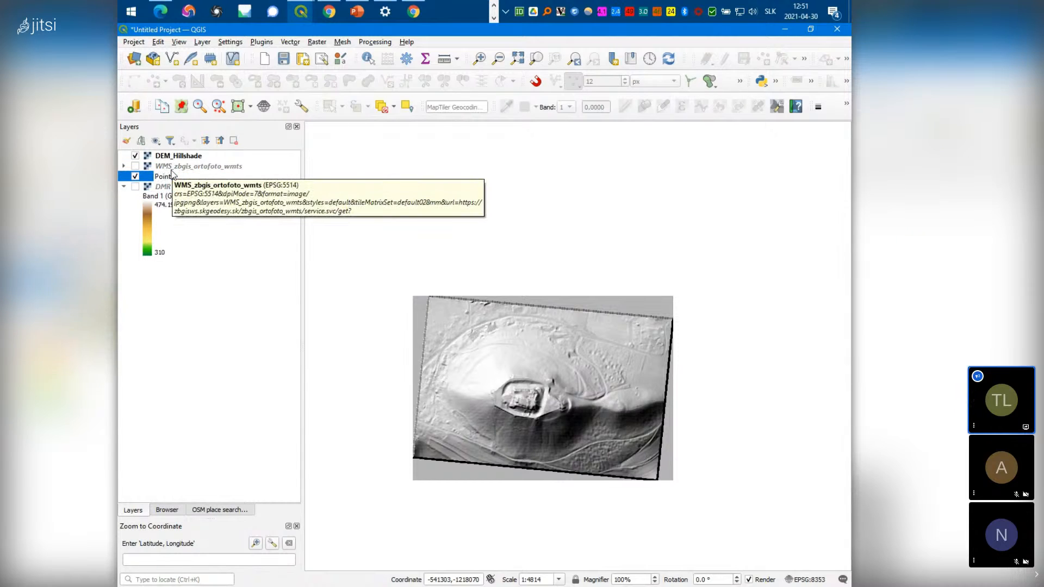
text( Cloud)
key(Return)
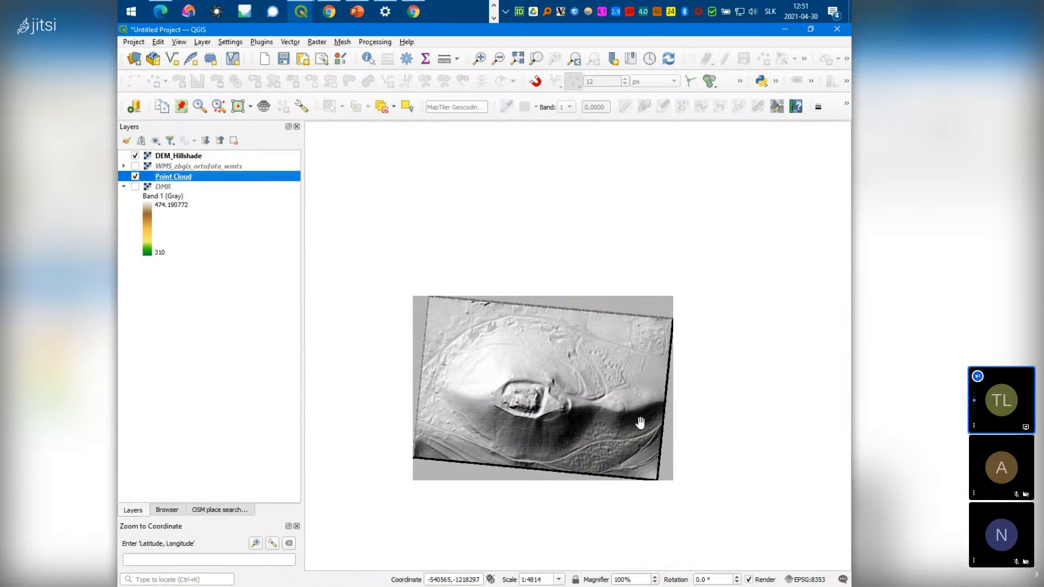
scroll(541, 422, down, 2)
scroll(540, 421, up, 2)
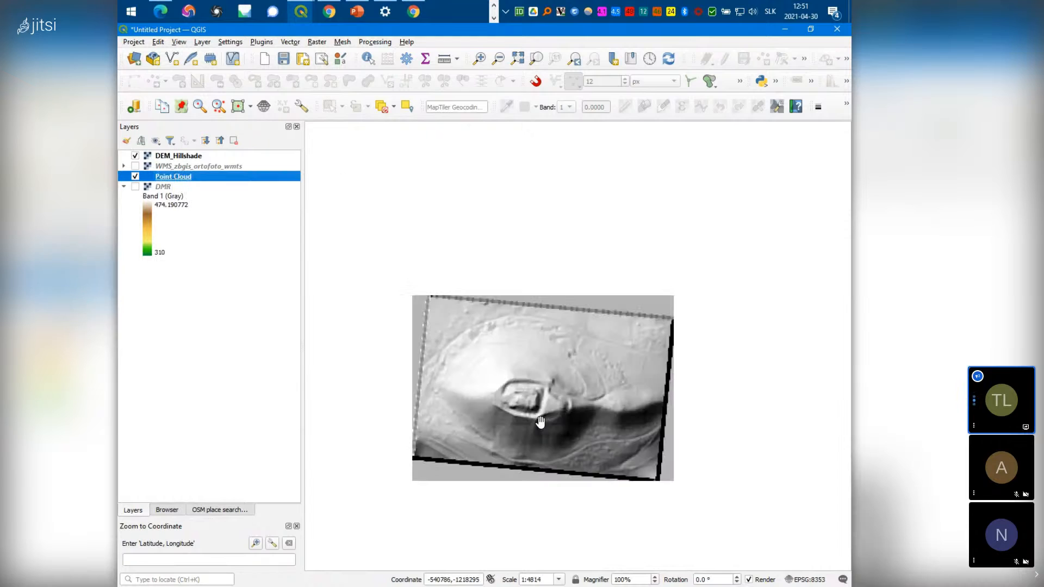
scroll(540, 421, up, 2)
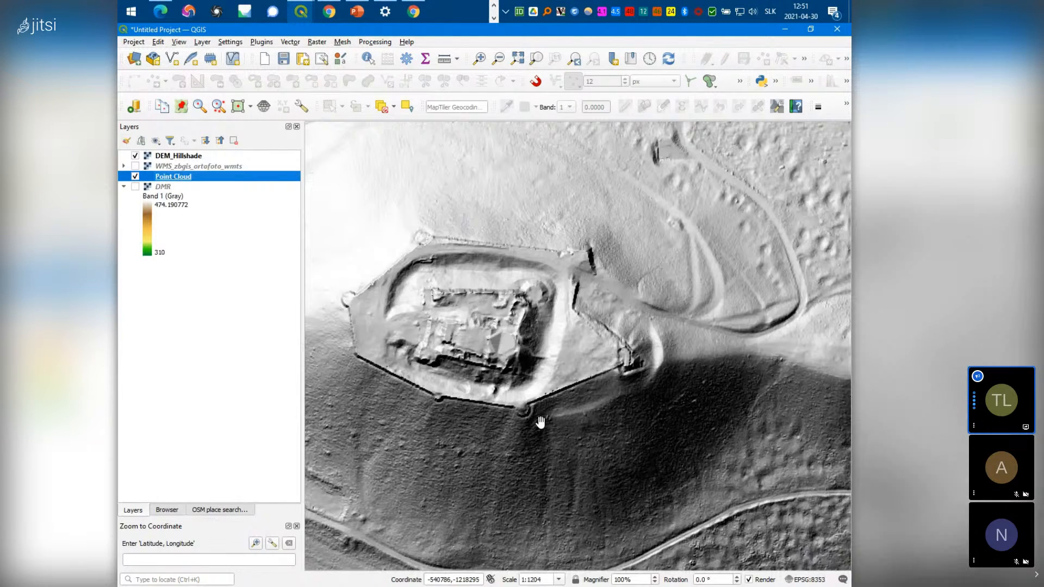
Set Point Cloud symbology to Classification, keeping only High Vegetation and Building visible
right_click(170, 180)
click(235, 359)
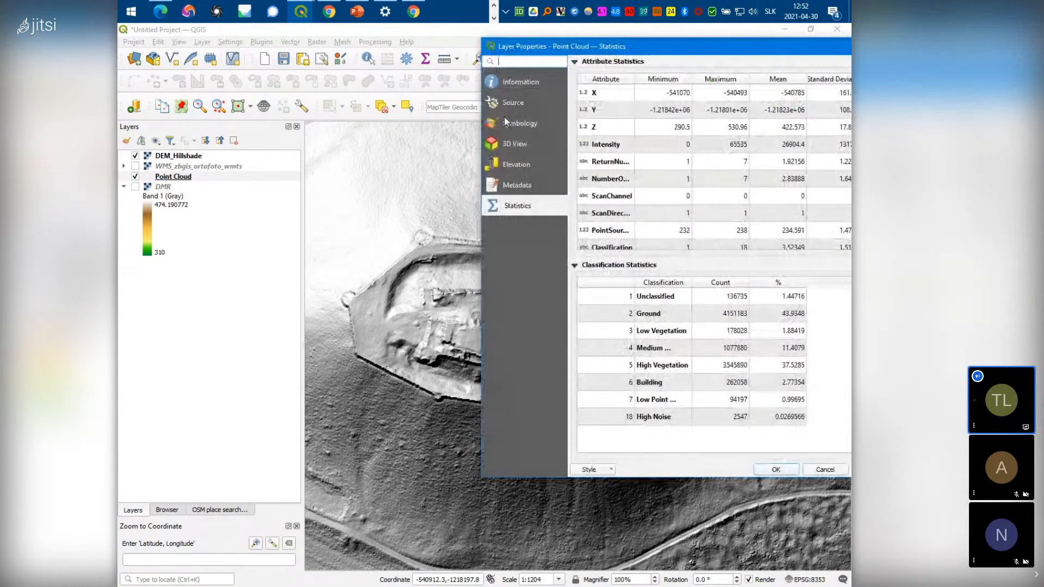
click(538, 123)
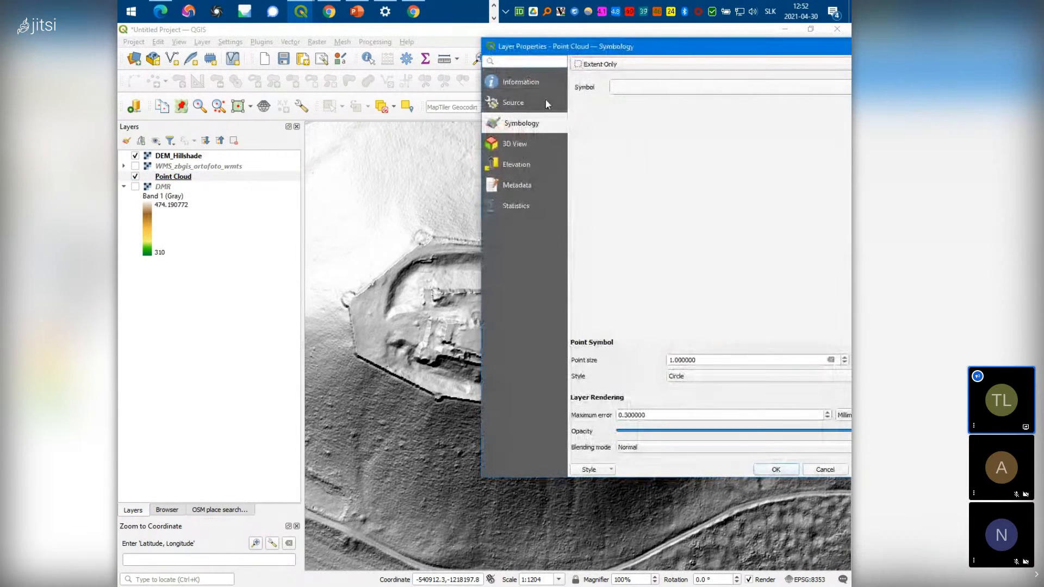
click(607, 66)
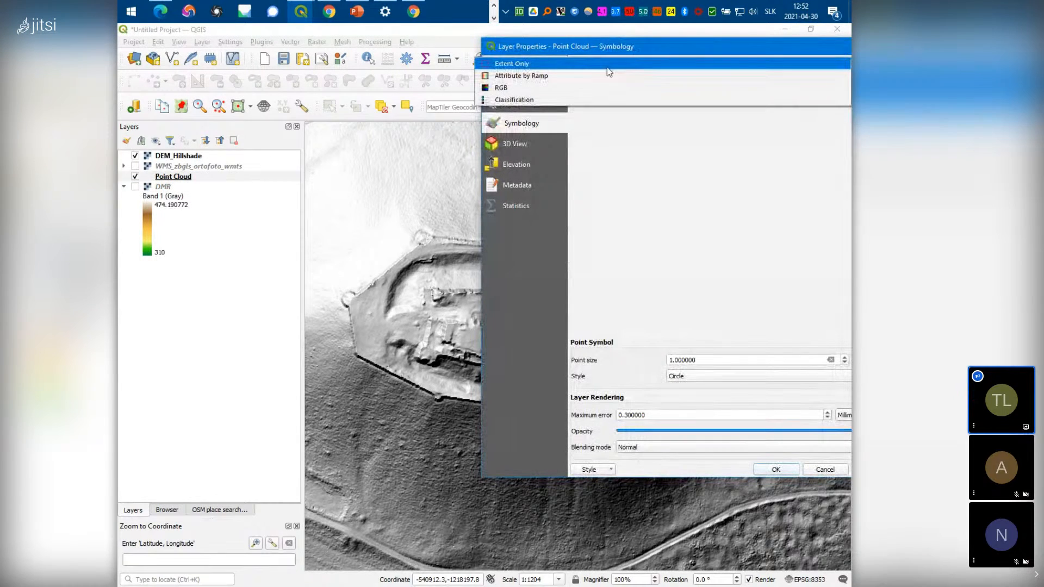
click(530, 101)
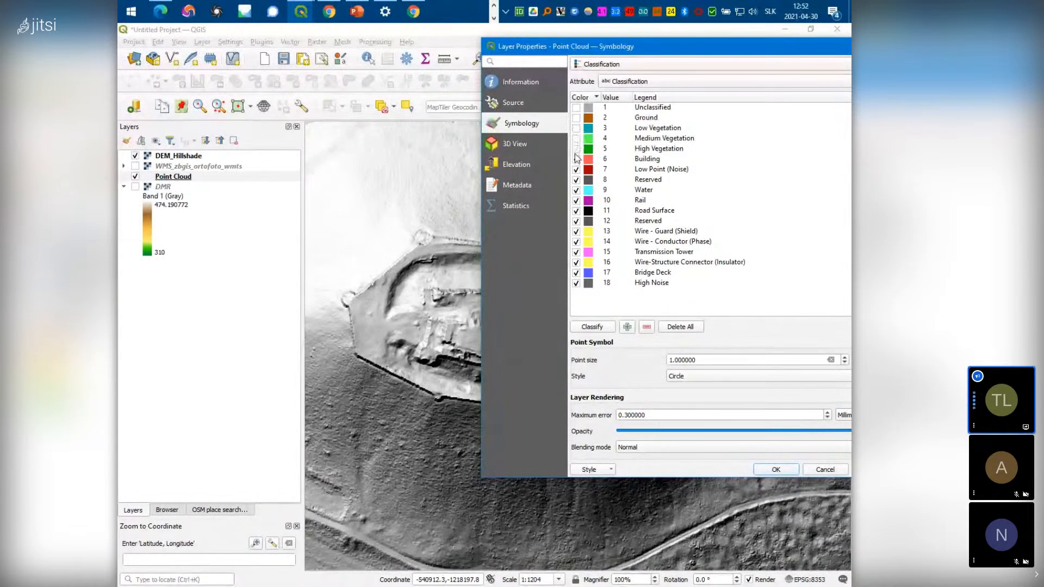
click(578, 199)
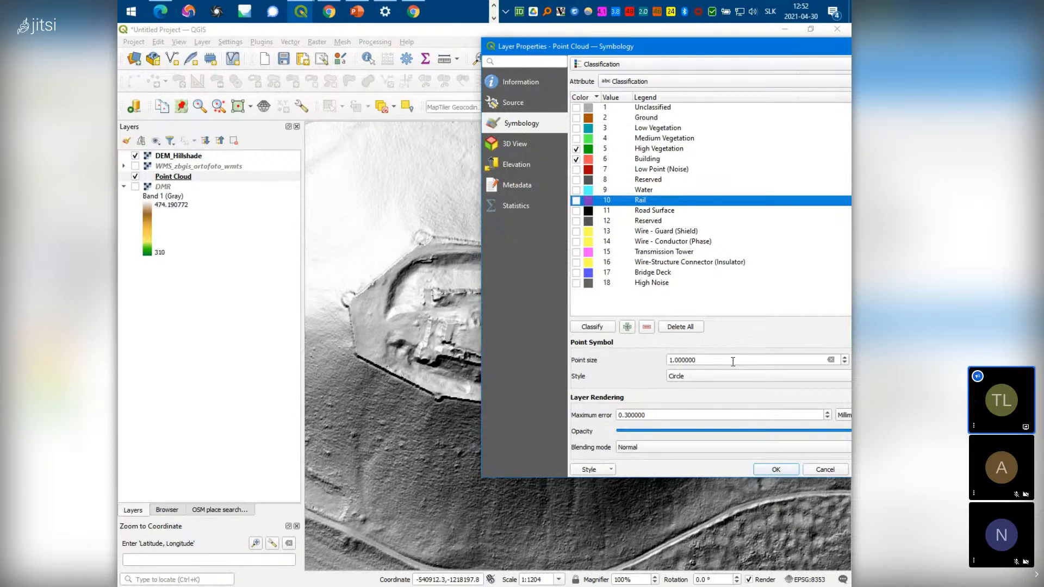
click(773, 471)
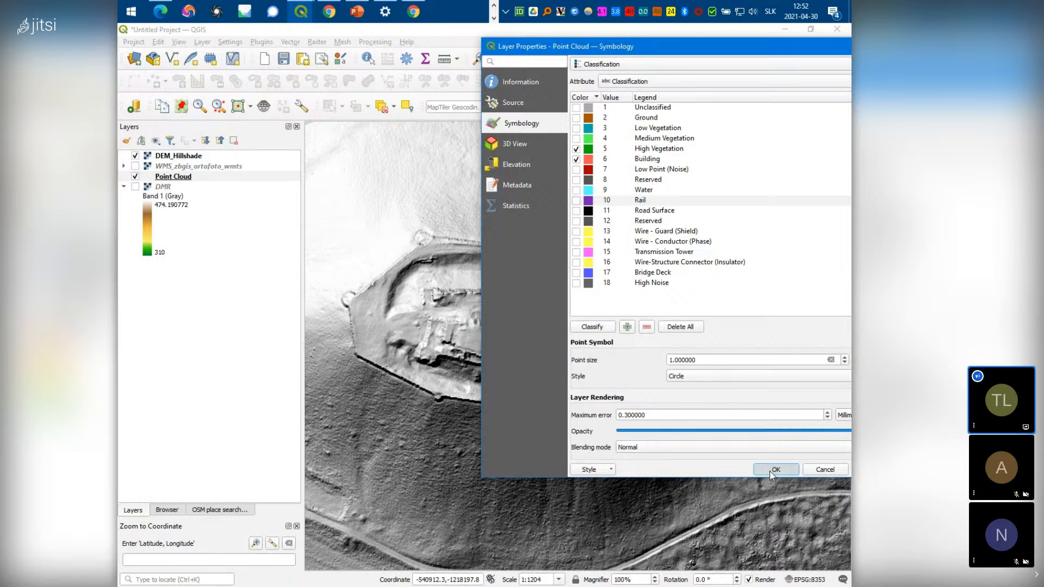
Move Point Cloud above DEM_Hillshade and pan the view toward the buildings
scroll(770, 470, down, 1)
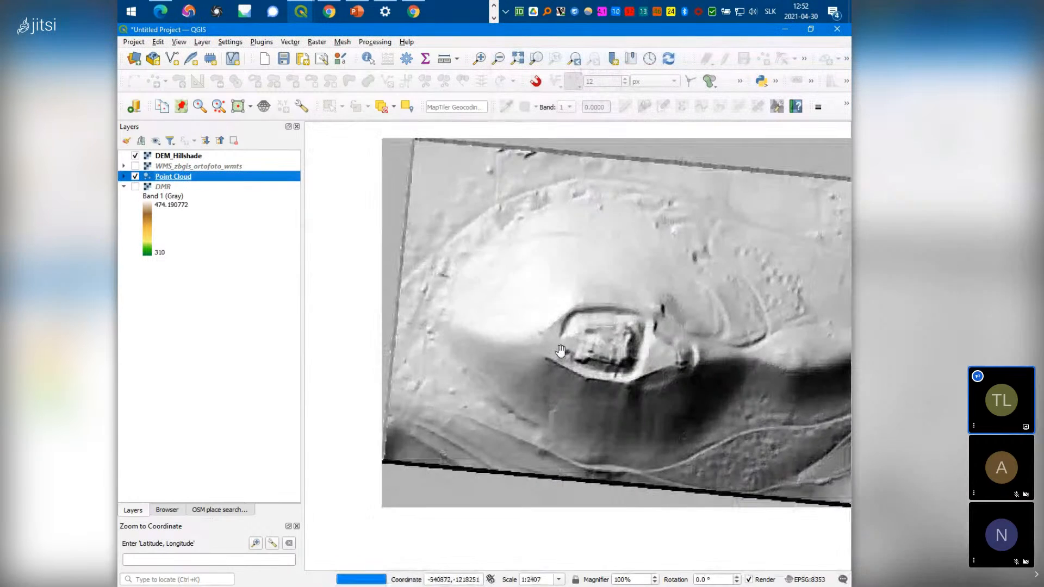
drag(177, 183, 182, 153)
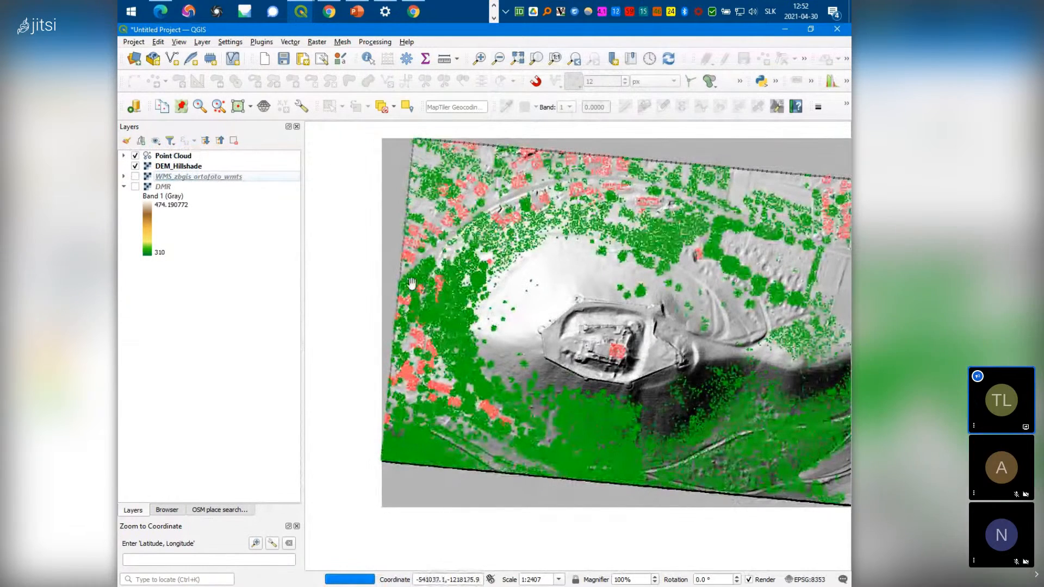
scroll(498, 309, up, 2)
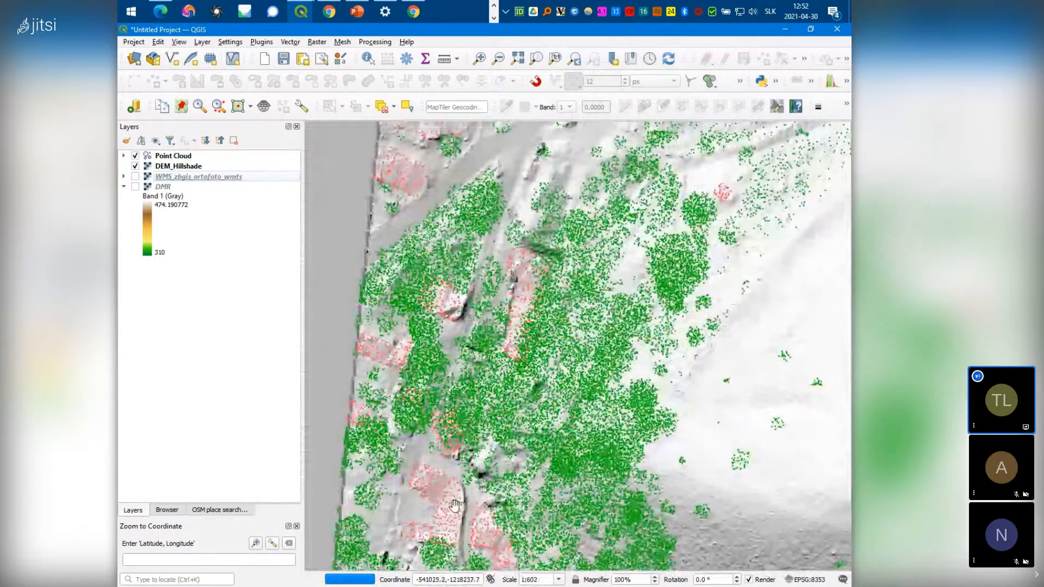
drag(452, 510, 453, 400)
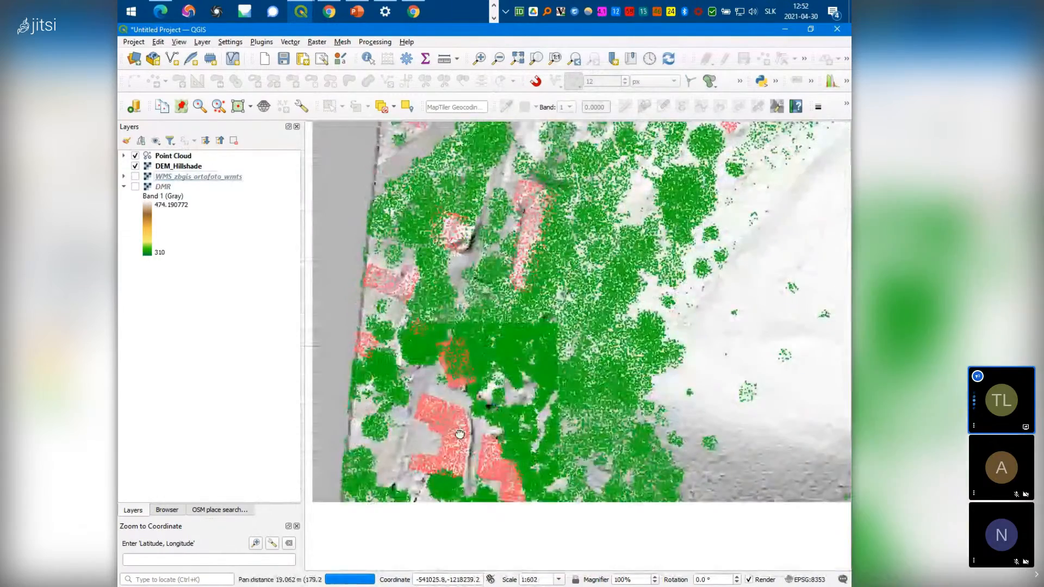
Add the MapTiler Streets basemap to the project from the Browser
click(203, 511)
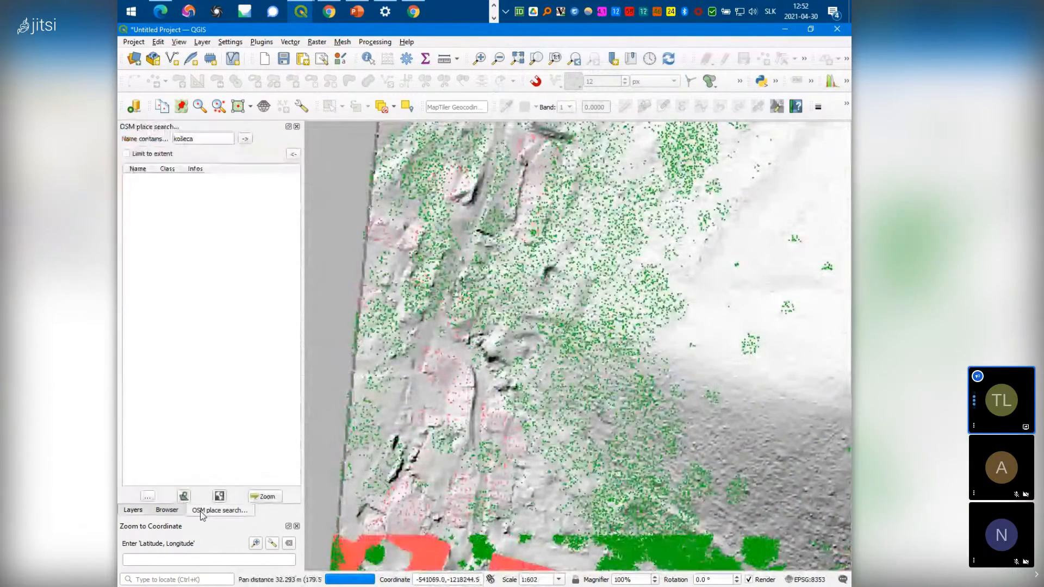
click(167, 510)
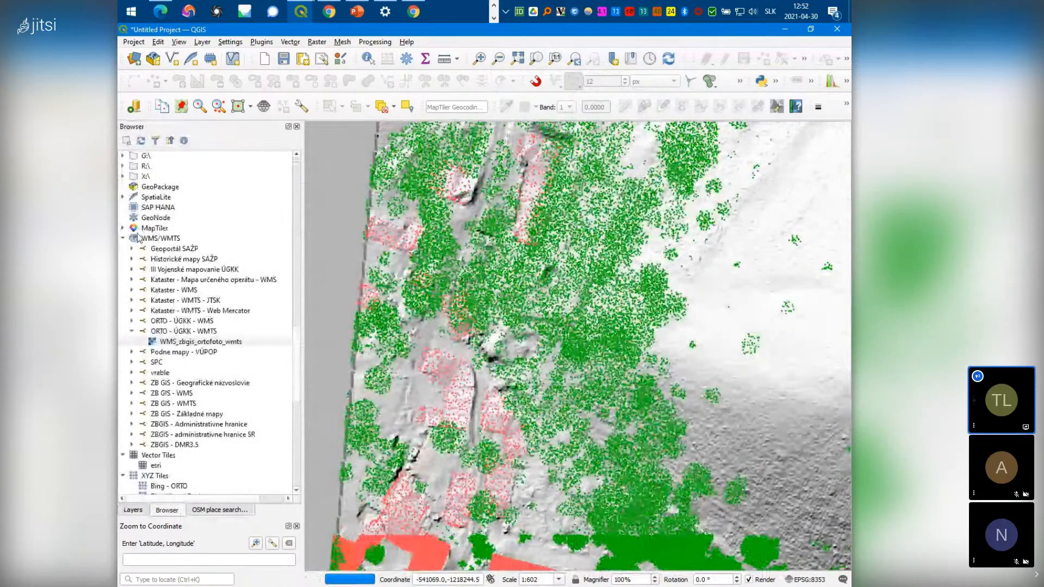
click(123, 229)
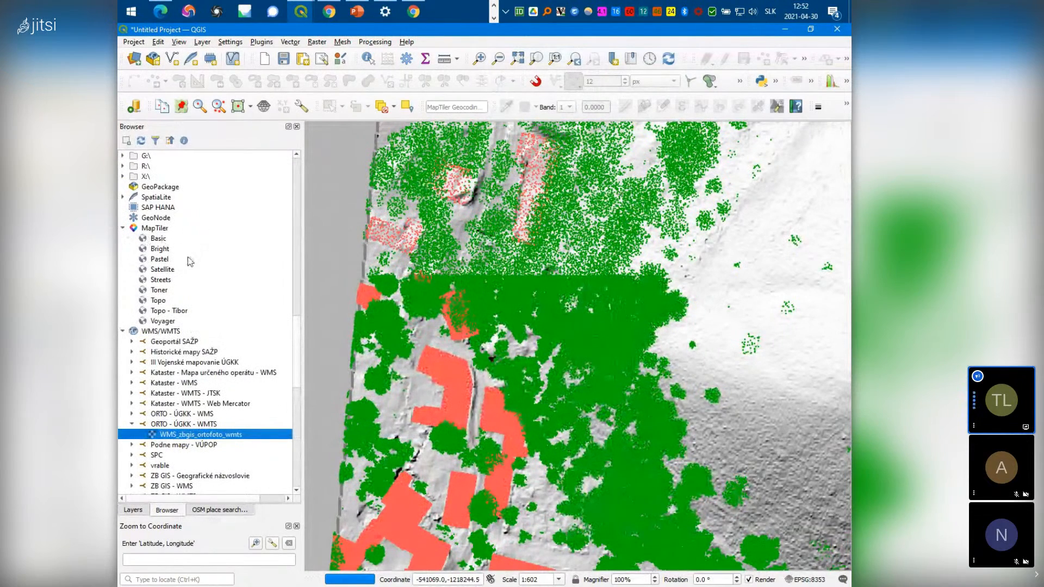
click(160, 280)
shift+click(166, 310)
double_click(163, 284)
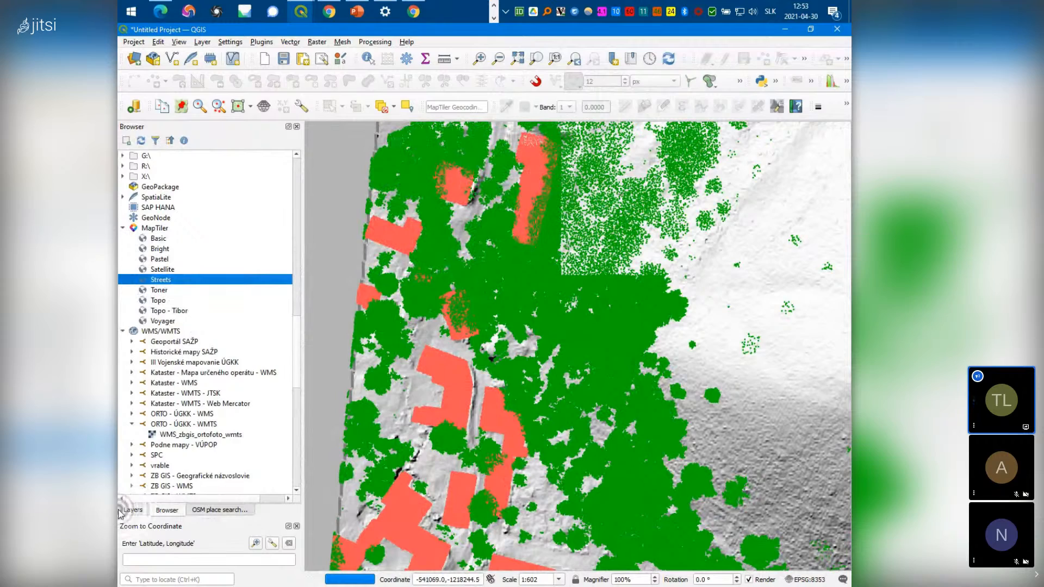
Expand the Streets group and move its MapTiler Planet layer to the top
click(138, 513)
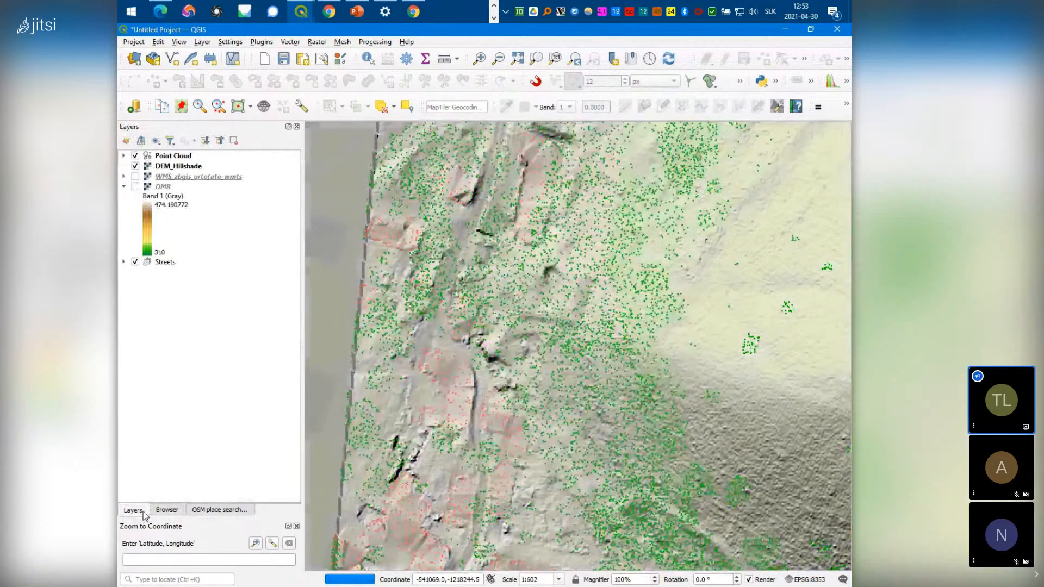
click(163, 262)
click(124, 262)
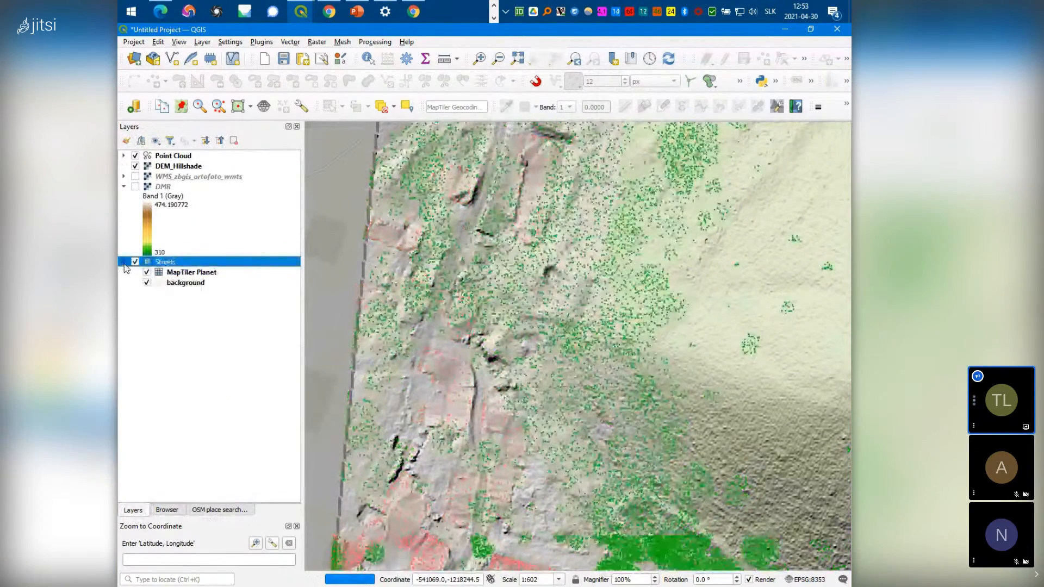
click(206, 274)
drag(205, 273, 218, 151)
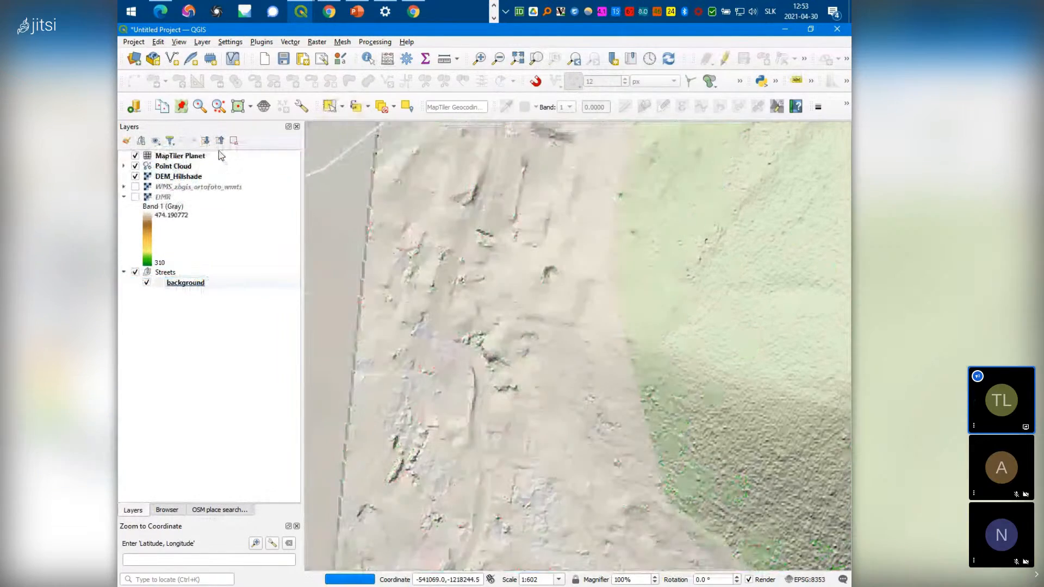
scroll(478, 331, down, 1)
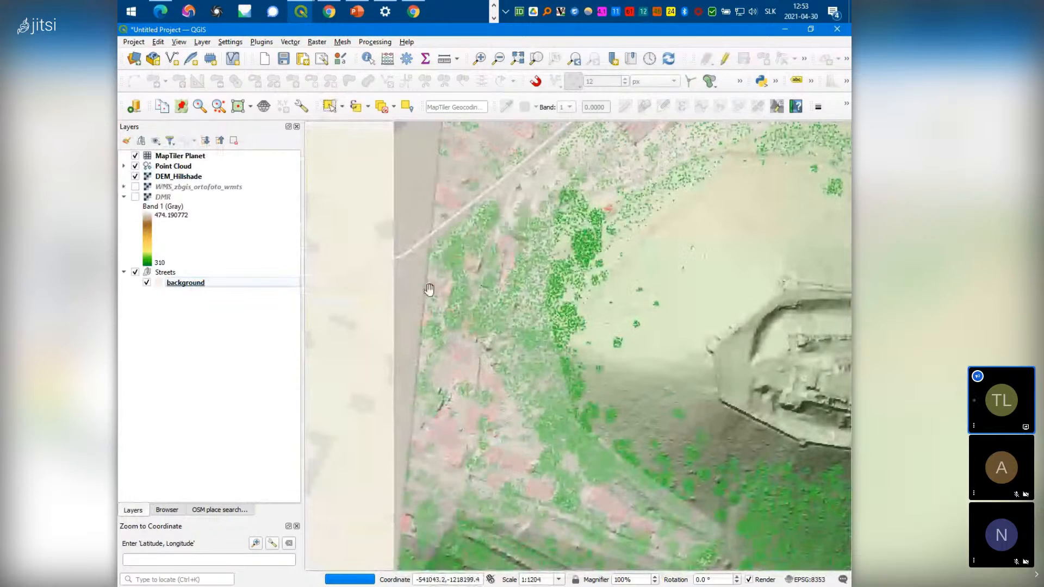
Delete the MapTiler Planet layer from the project and show the Browser panel
right_click(180, 158)
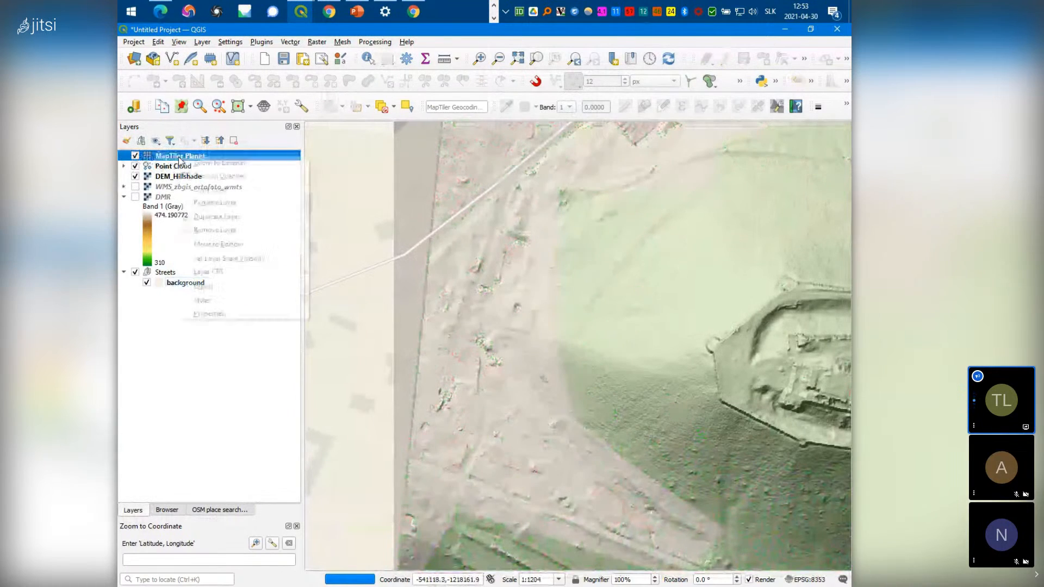
click(215, 314)
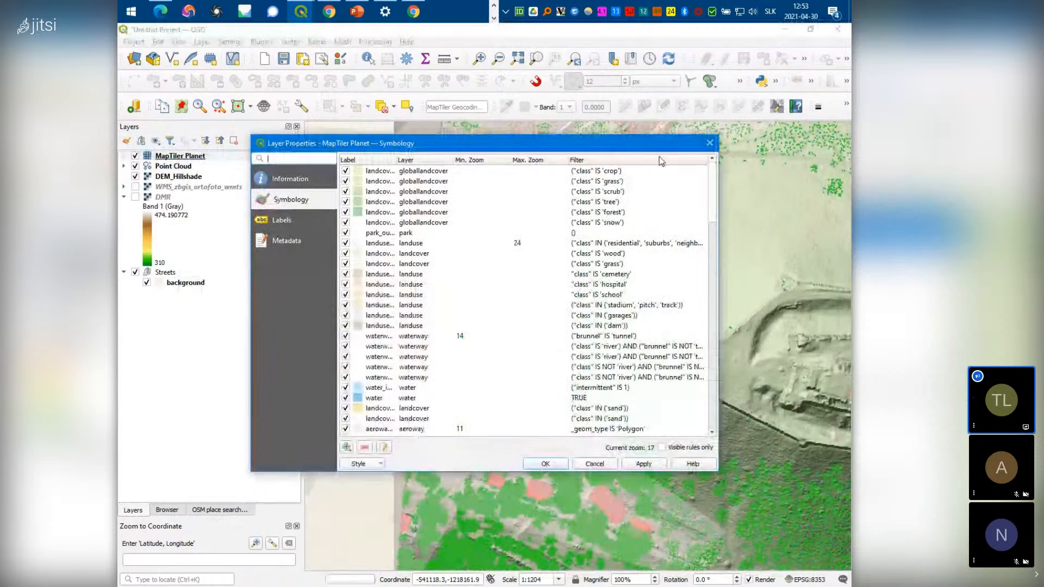
click(709, 143)
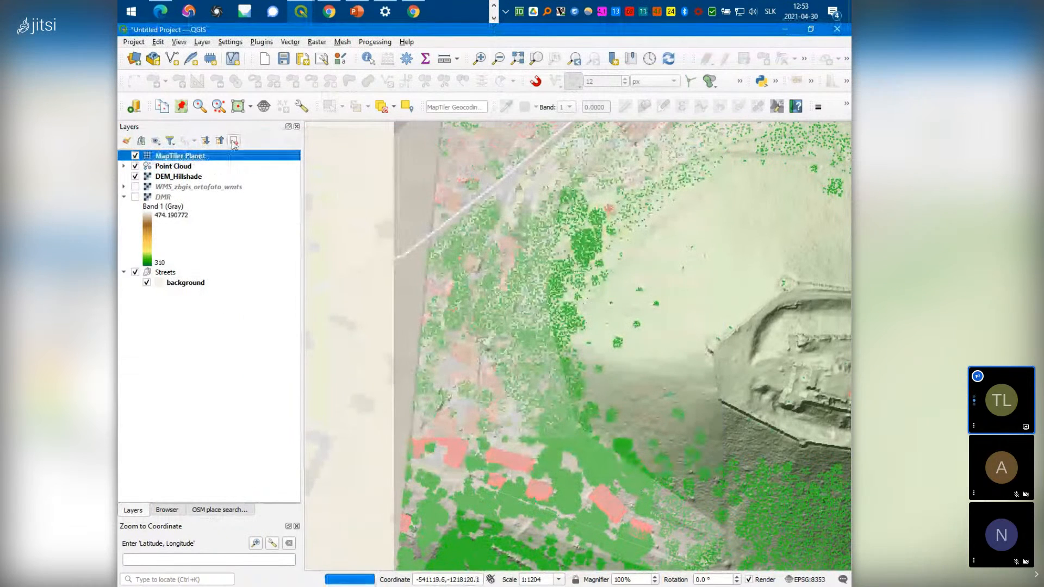
click(234, 142)
click(464, 323)
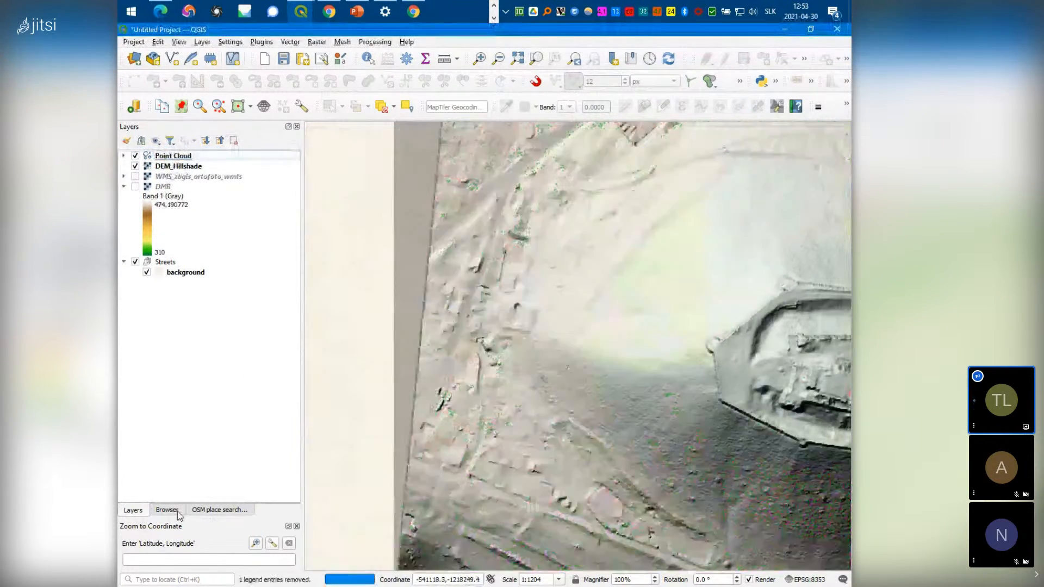
click(167, 510)
Add NR_kn_wmts_norm_sjtsk from the Kataster - WMTS - JTSK connection and zoom to inspect parcels
scroll(210, 401, down, 8)
scroll(211, 406, down, 5)
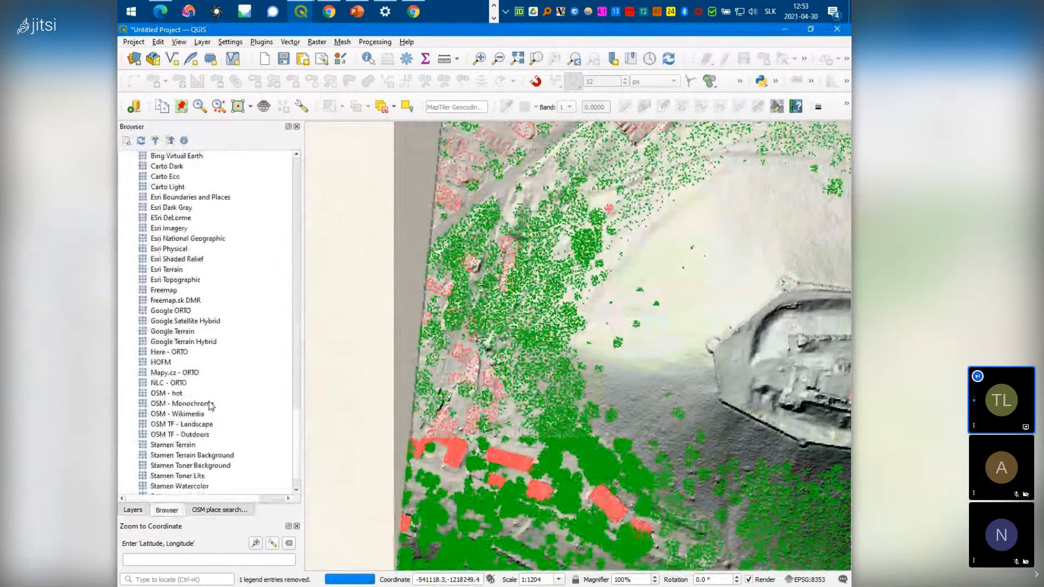
scroll(212, 405, down, 1)
scroll(211, 407, up, 6)
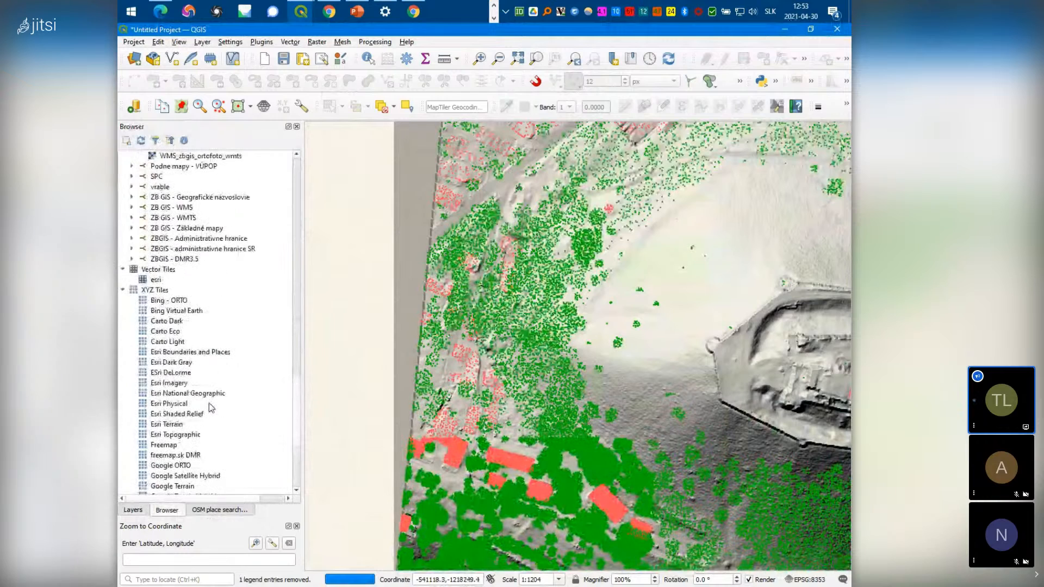
scroll(209, 403, up, 3)
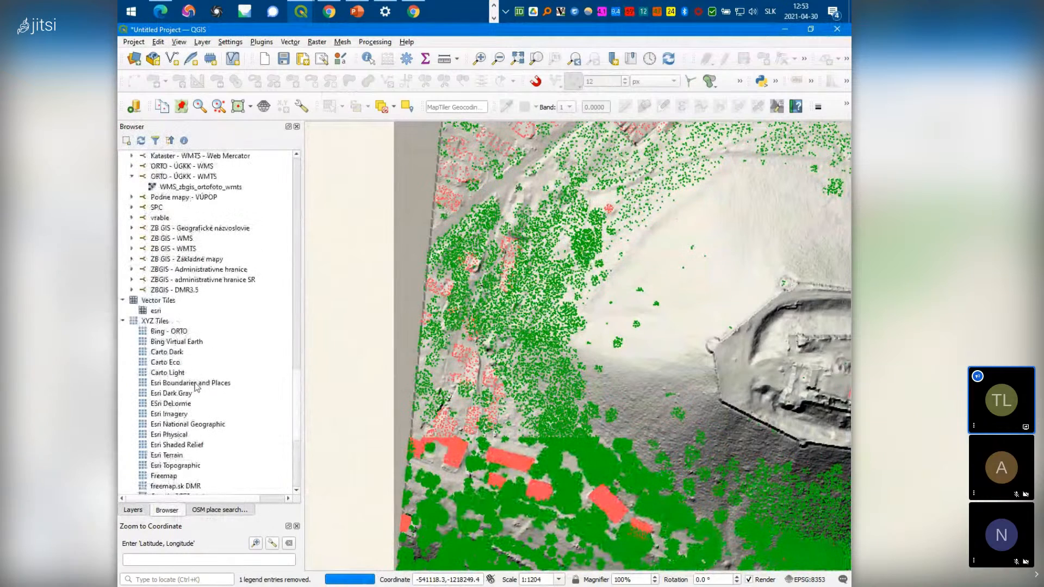
scroll(158, 296, up, 2)
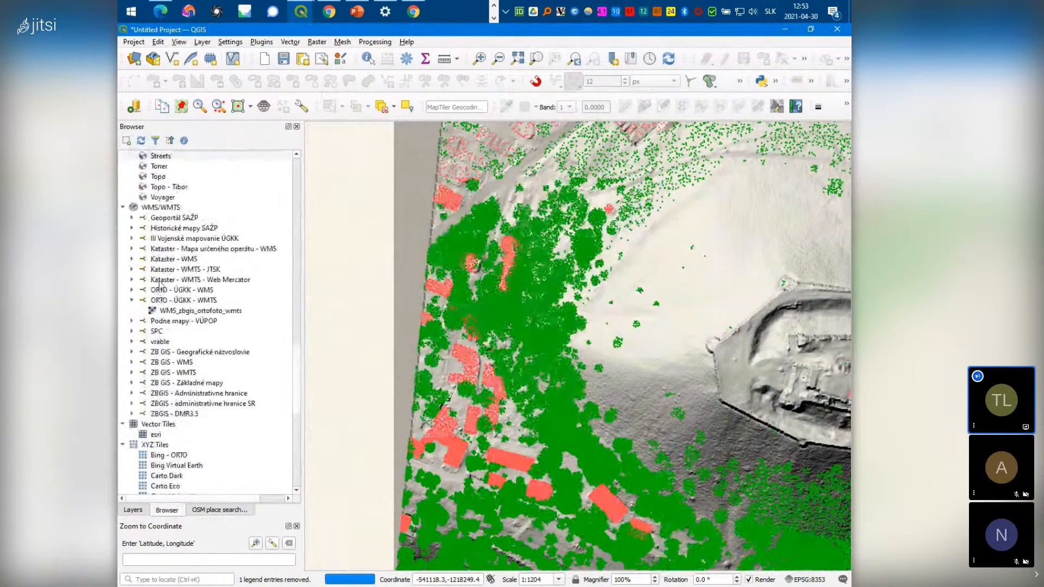
click(132, 270)
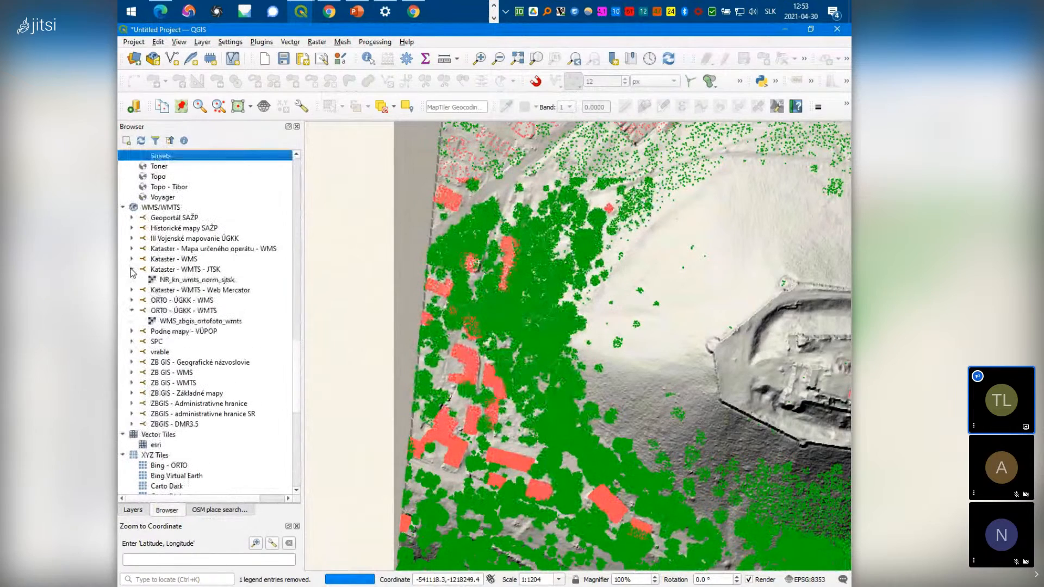
double_click(179, 281)
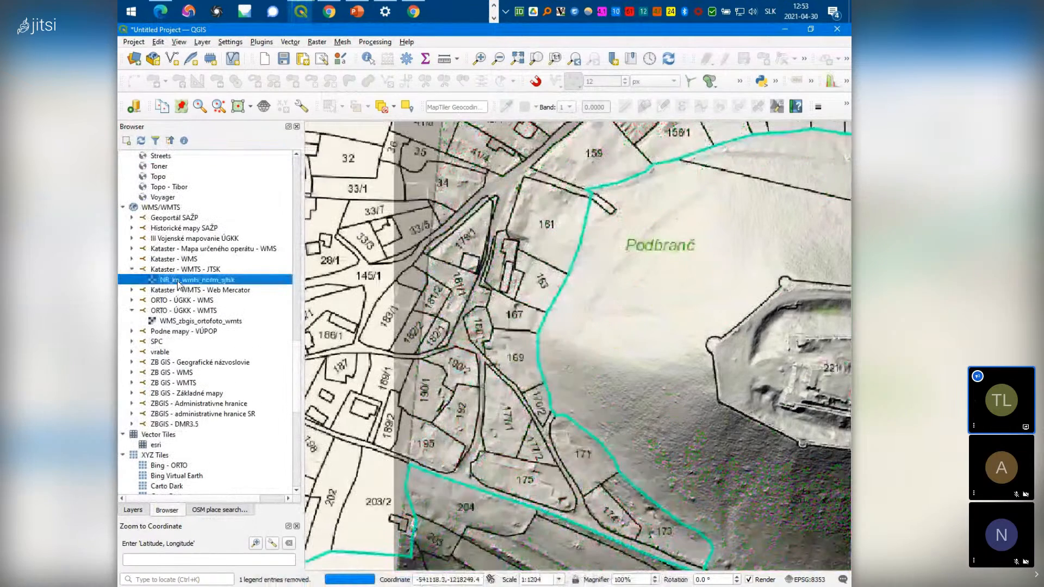
scroll(452, 471, up, 2)
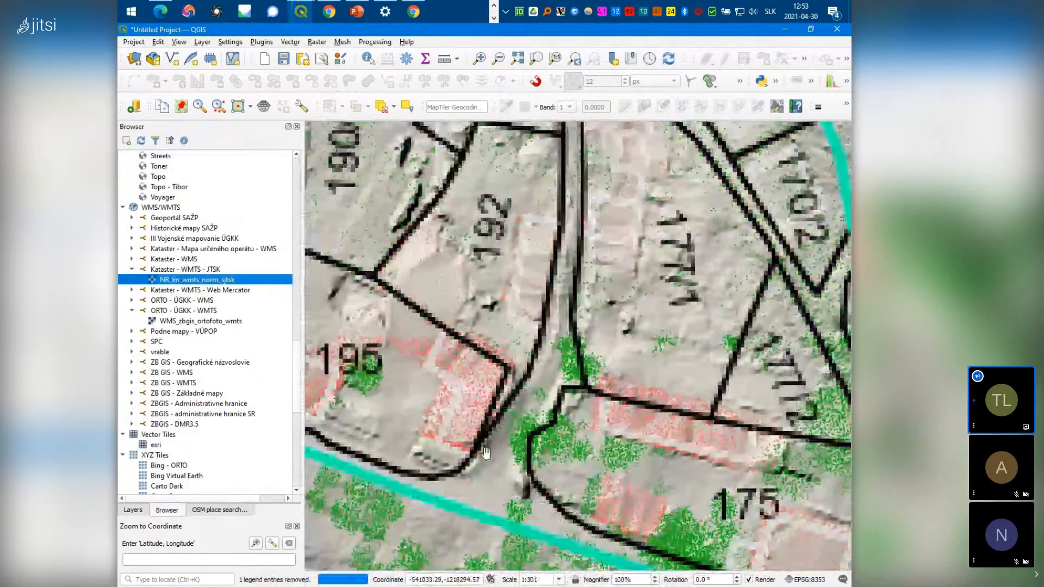
scroll(486, 454, up, 1)
scroll(486, 454, down, 1)
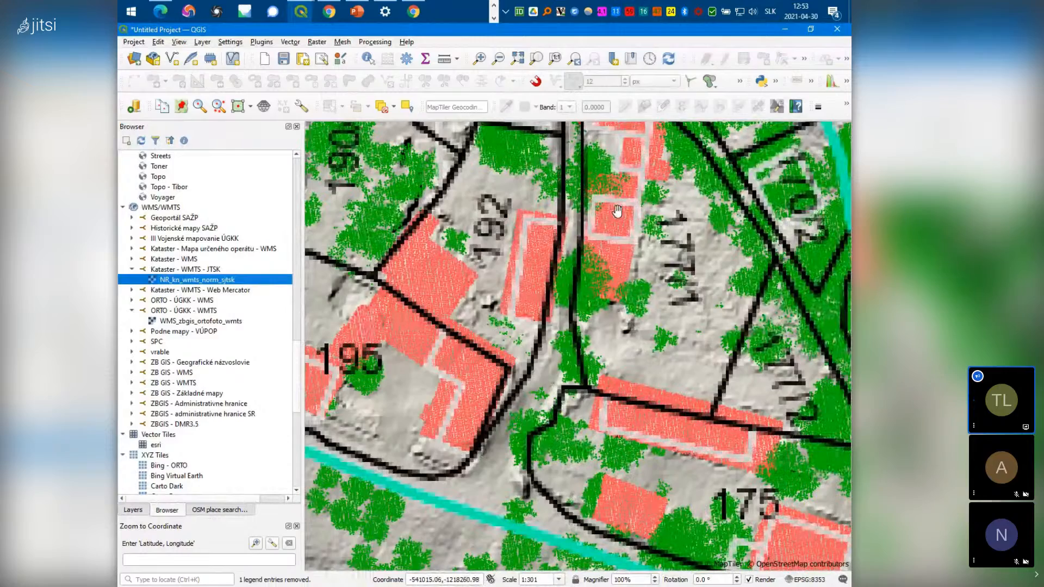
scroll(617, 322, down, 1)
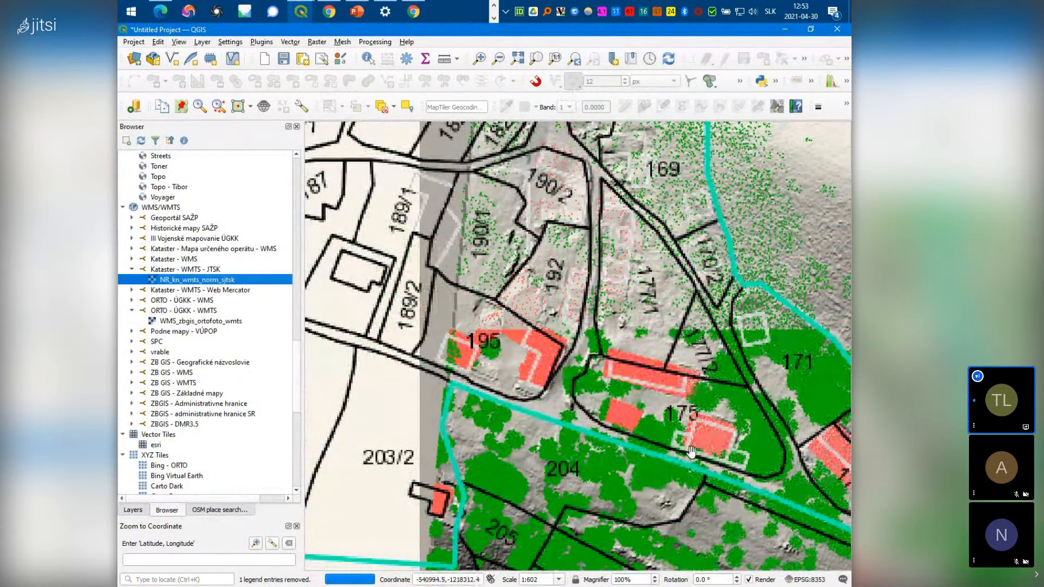
Pan and zoom to 1:301 to compare buildings and trees with parcel boundaries near parcel 192
click(133, 511)
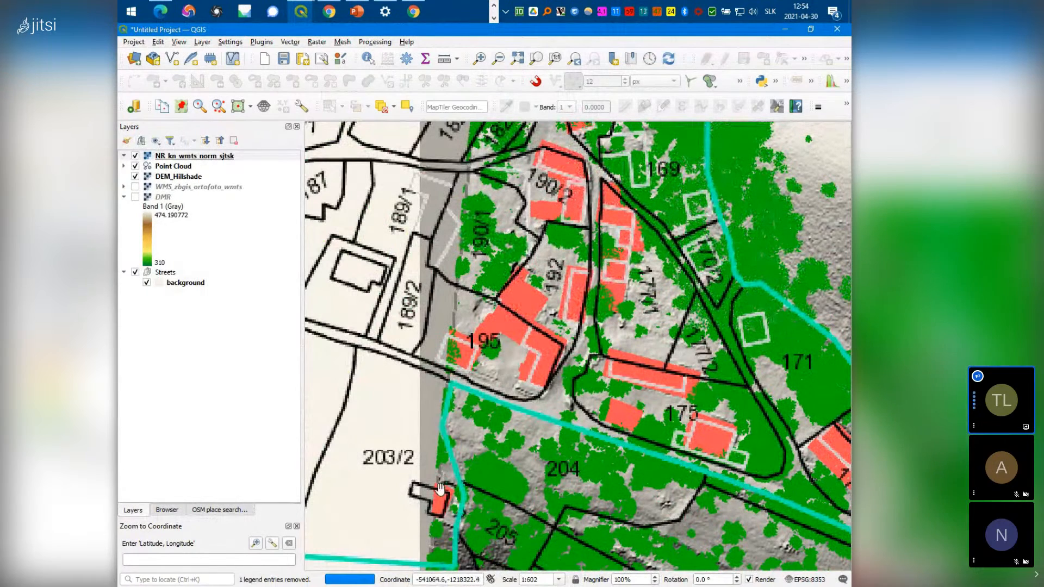
drag(611, 228, 568, 425)
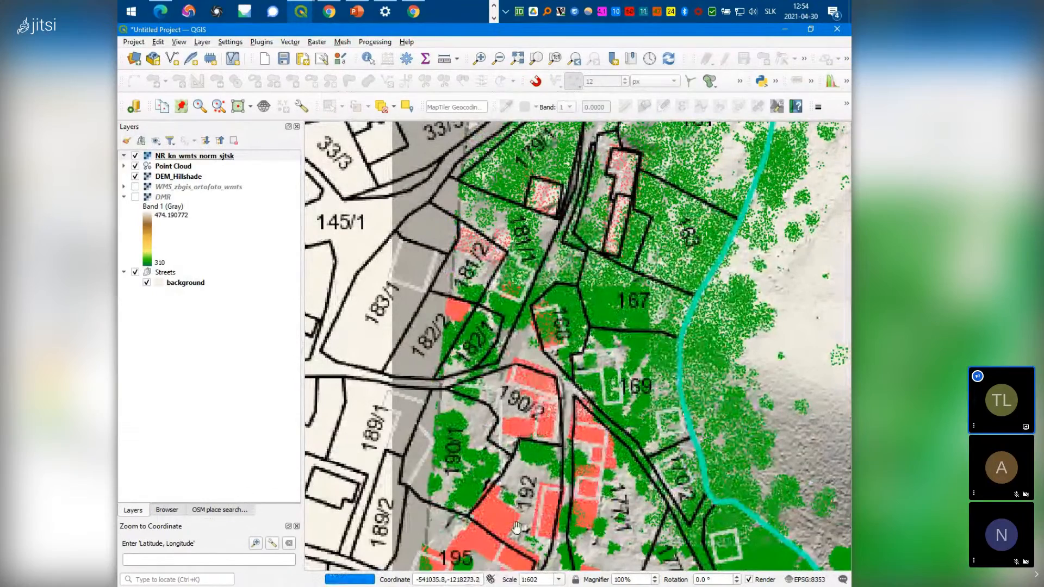
drag(581, 450, 521, 310)
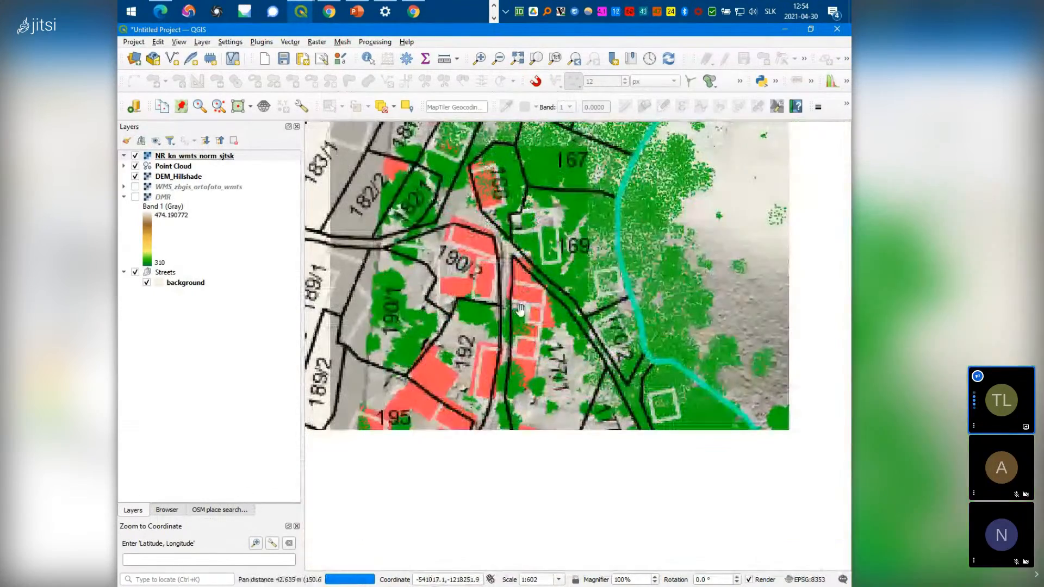
scroll(478, 419, up, 1)
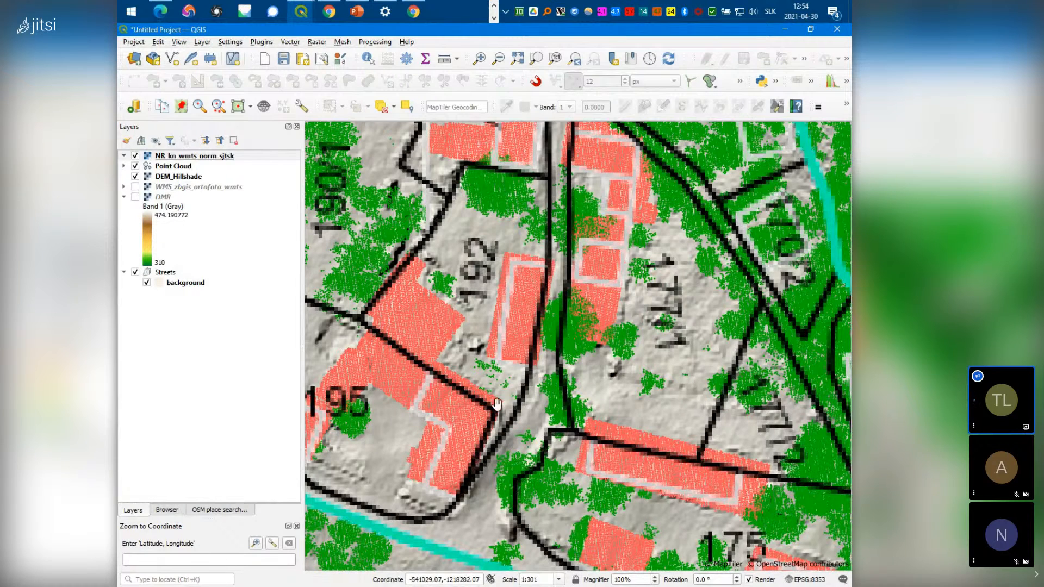
Hide the cadastral parcel layer and keep Point Cloud's Classification renderer in Symbology
click(136, 159)
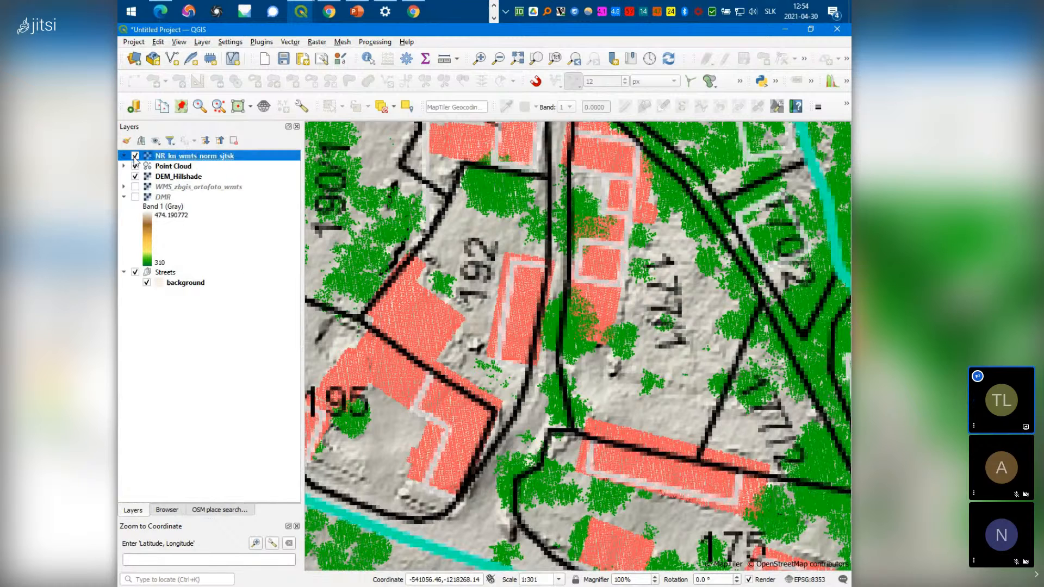
click(135, 157)
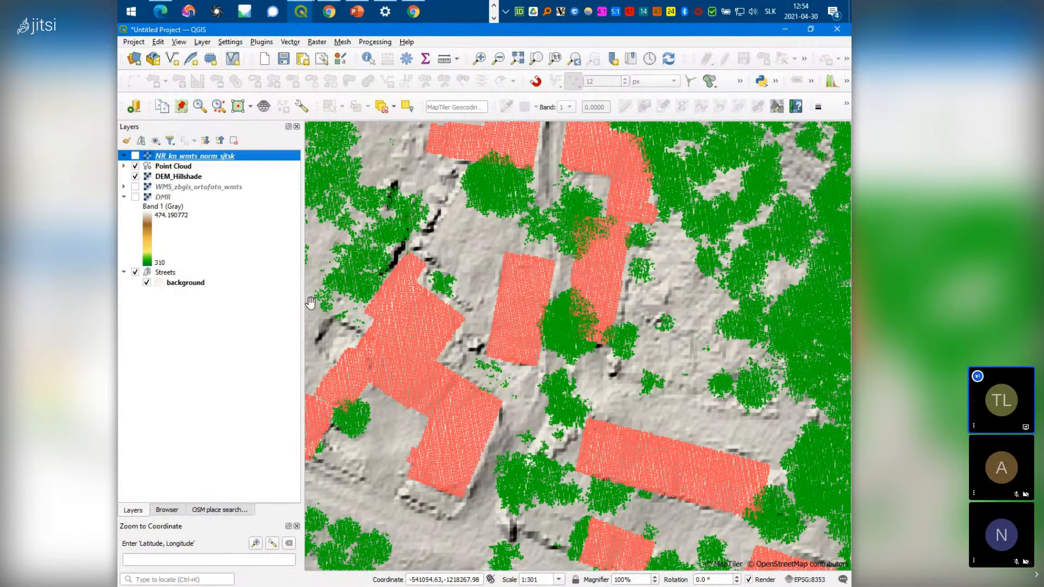
click(186, 167)
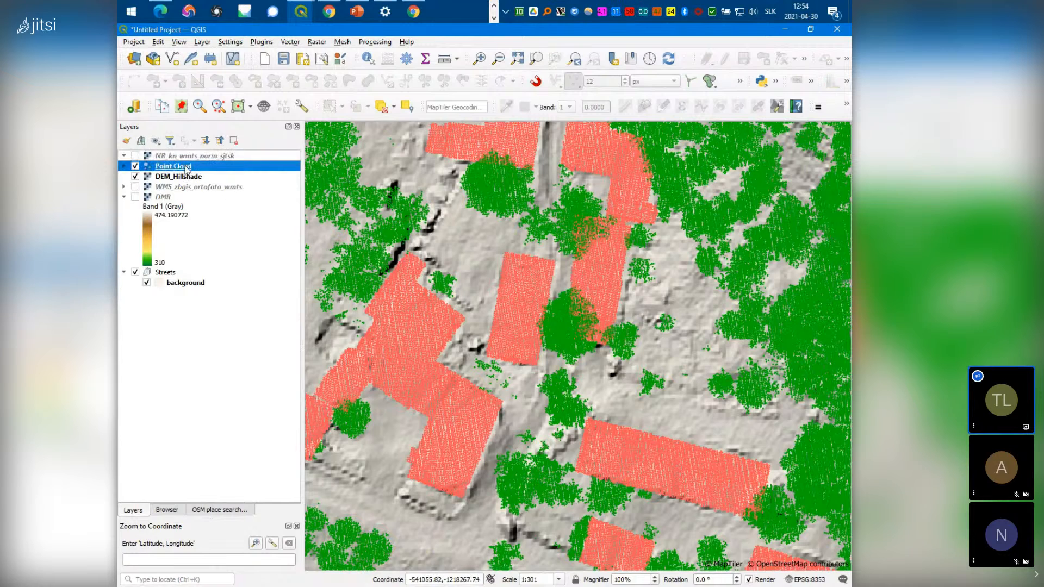
right_click(176, 165)
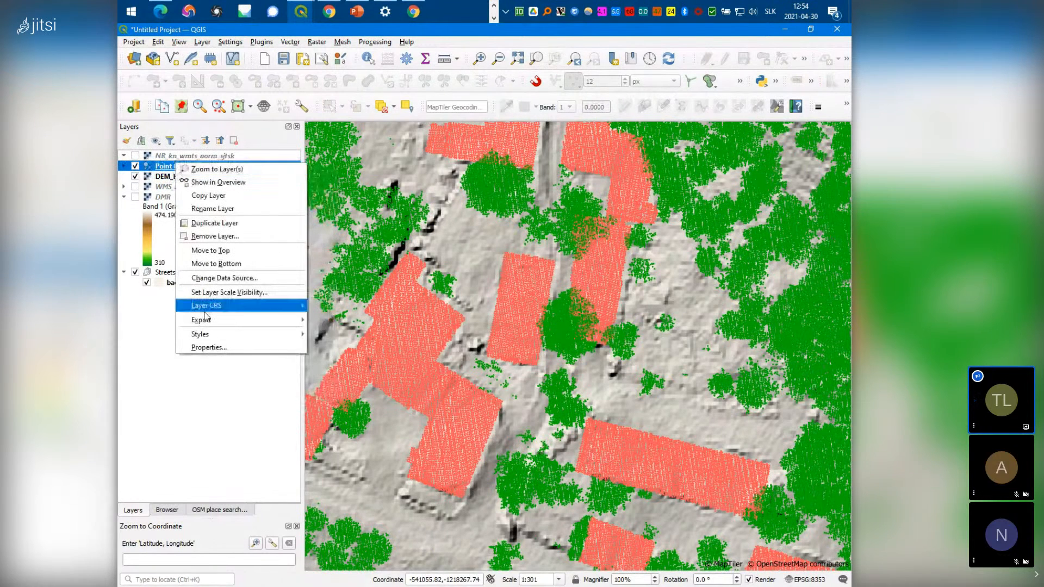
click(225, 350)
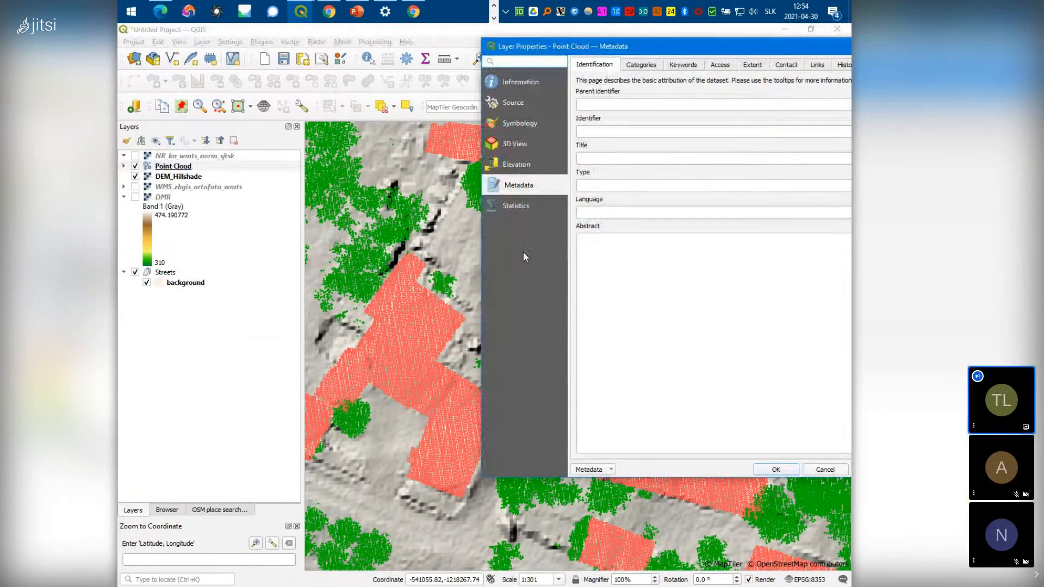
click(522, 124)
drag(727, 51, 472, 57)
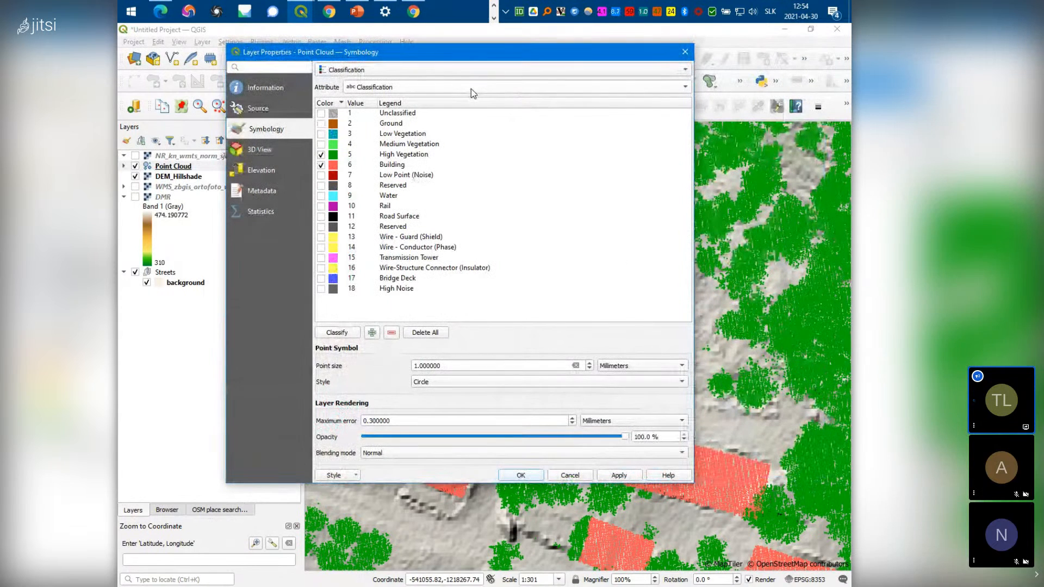
click(471, 89)
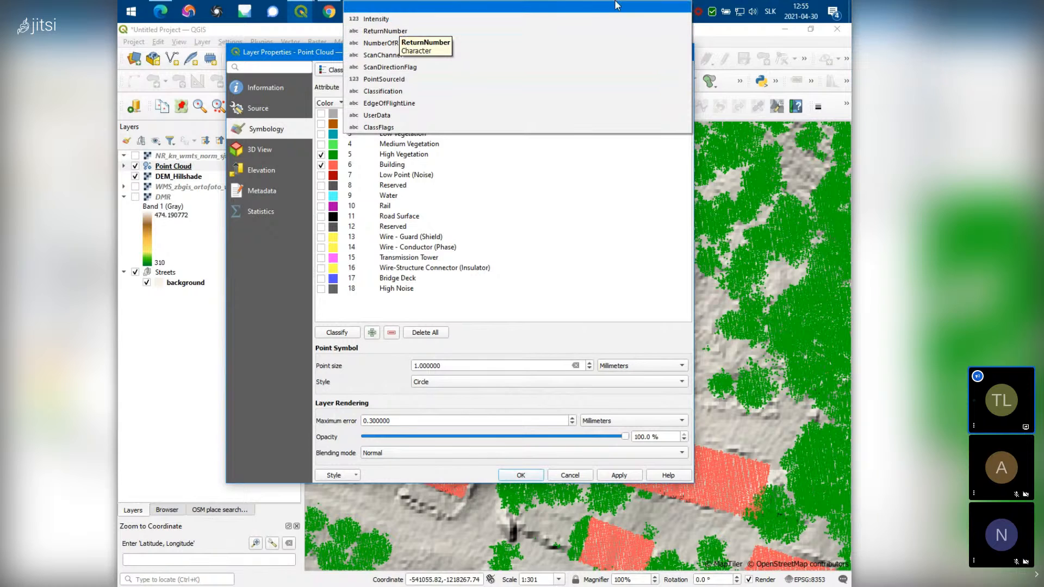
click(292, 59)
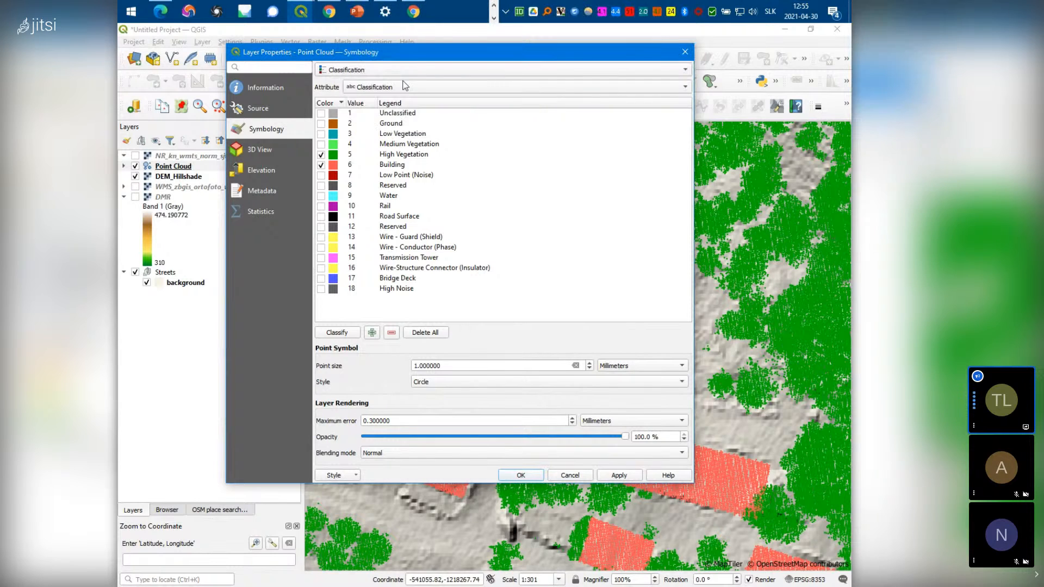
click(686, 52)
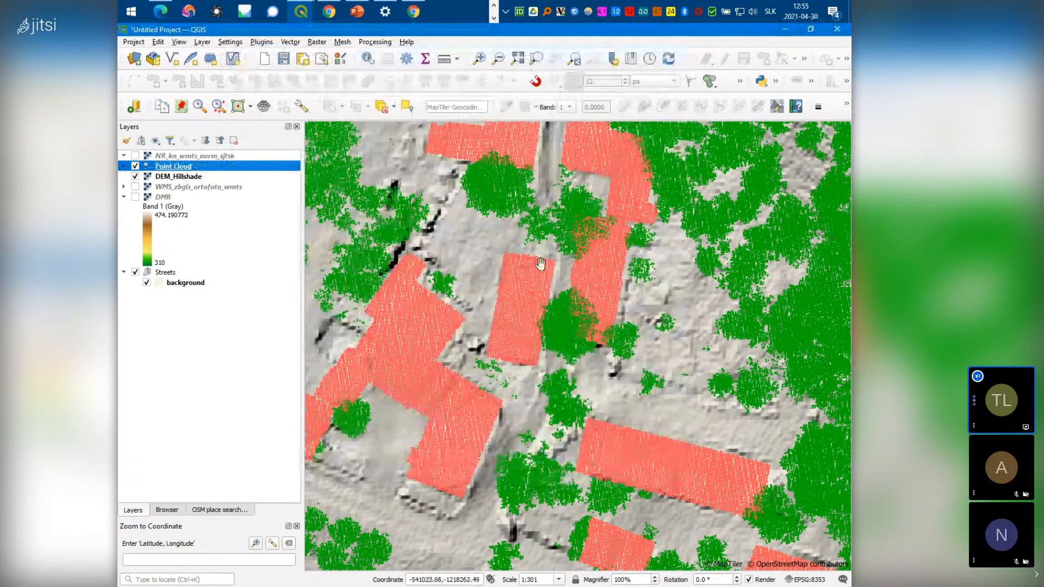
Add Buildings.laz from the _LIDAR_ARCHEO folder as a new layer
click(167, 510)
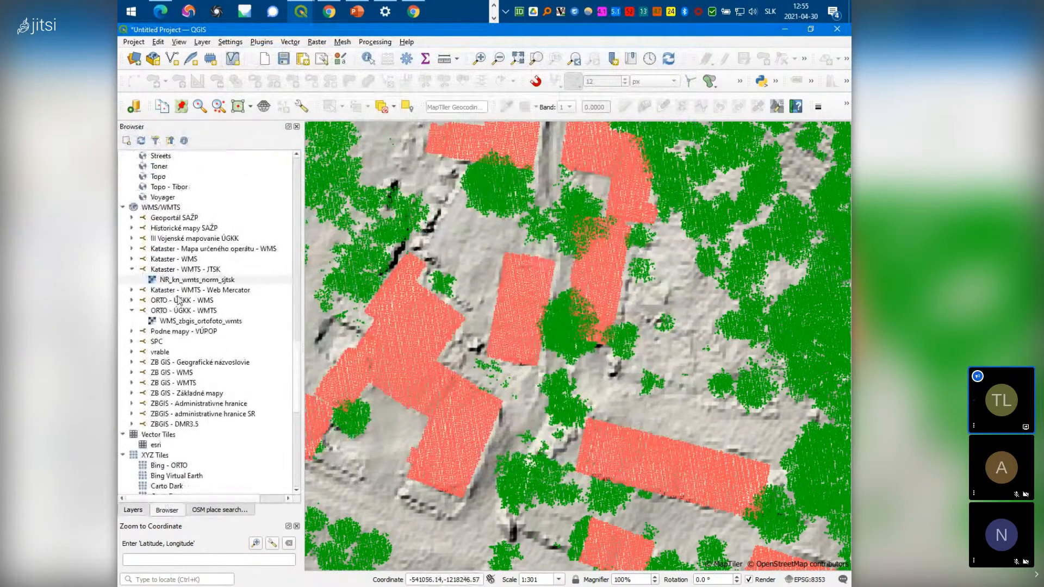
scroll(146, 231, up, 12)
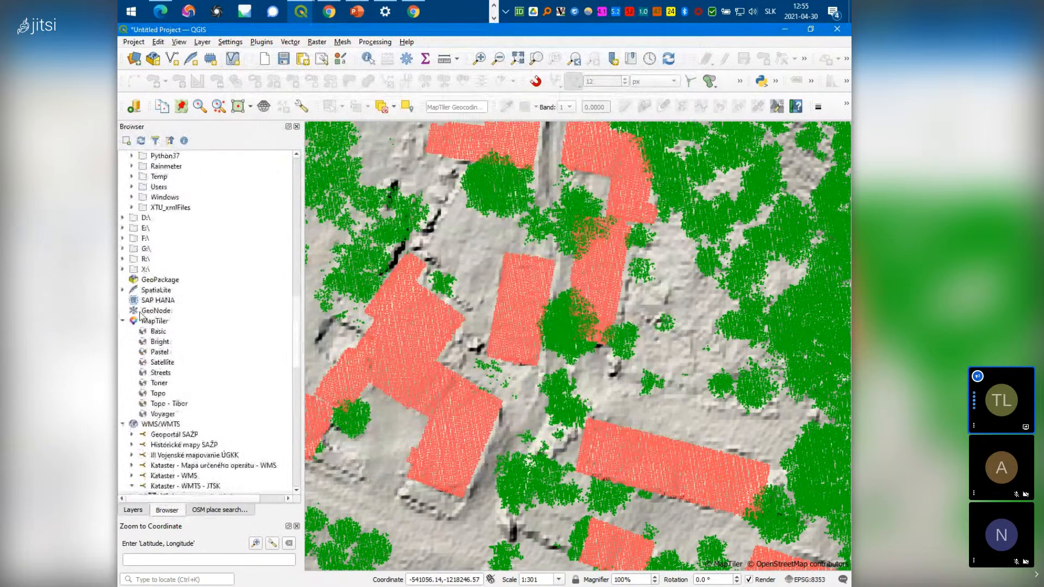
scroll(141, 316, up, 8)
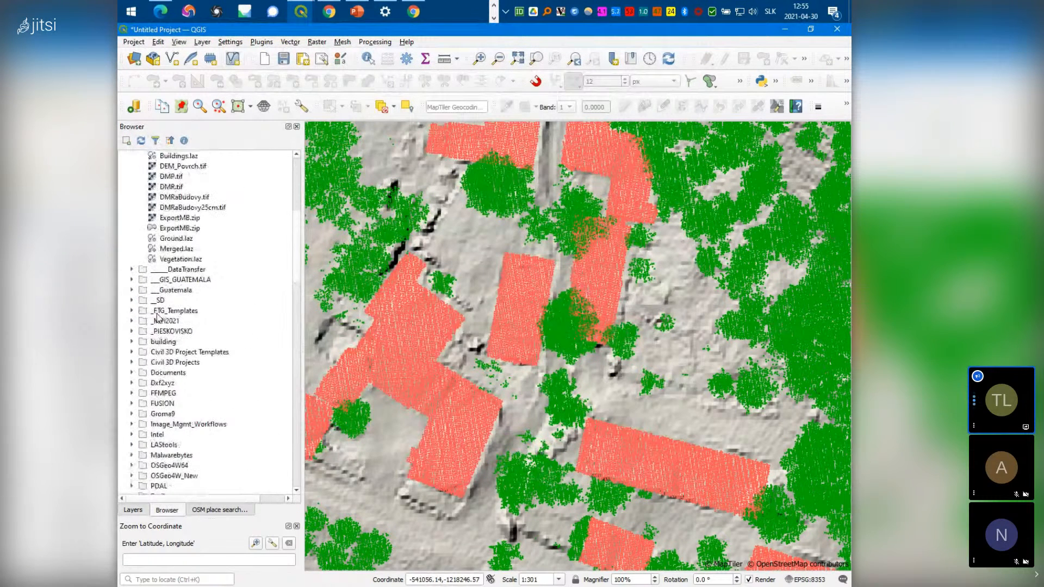
scroll(161, 265, up, 3)
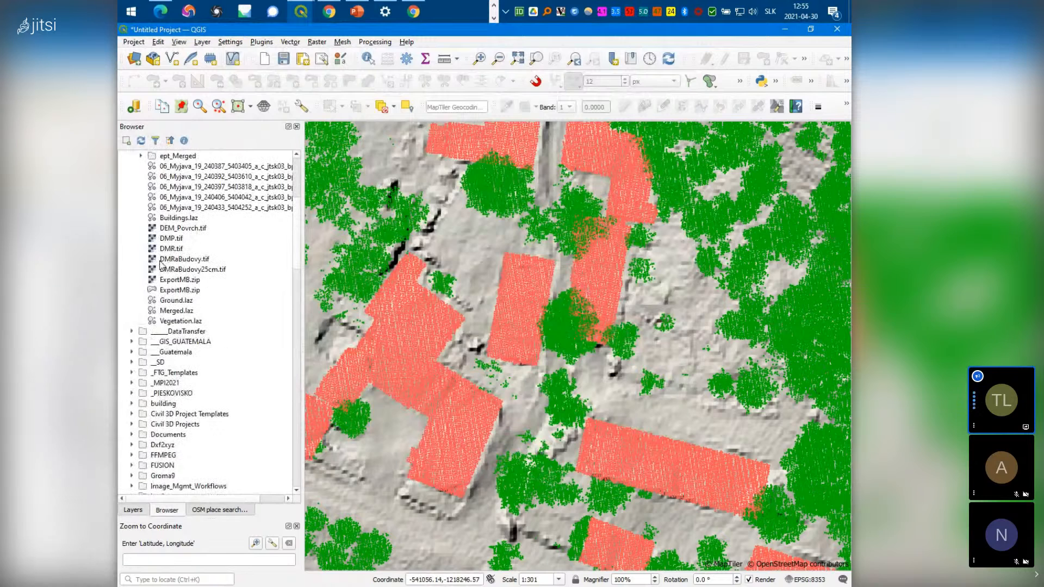
scroll(171, 347, up, 3)
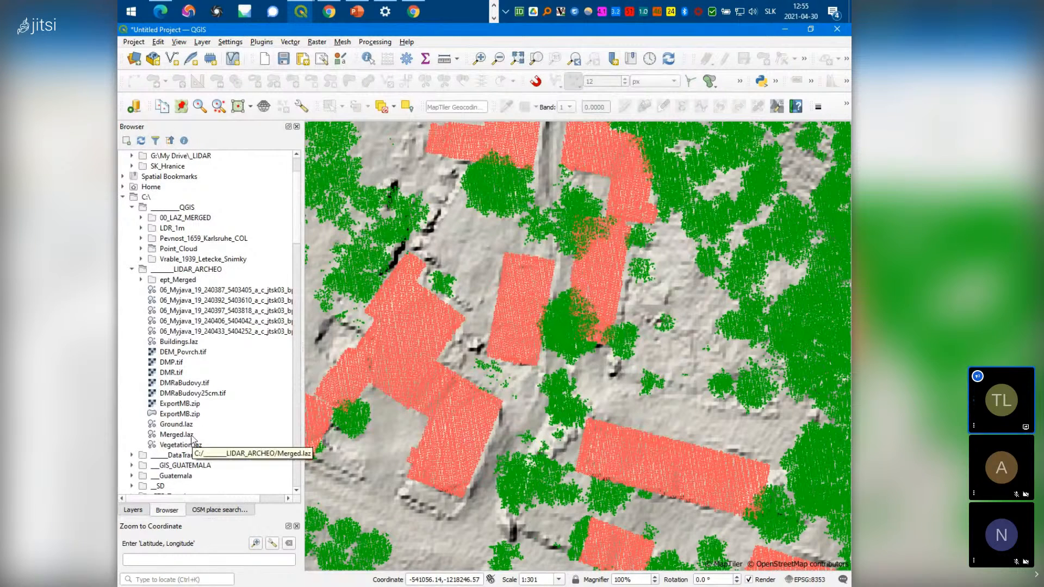
double_click(188, 344)
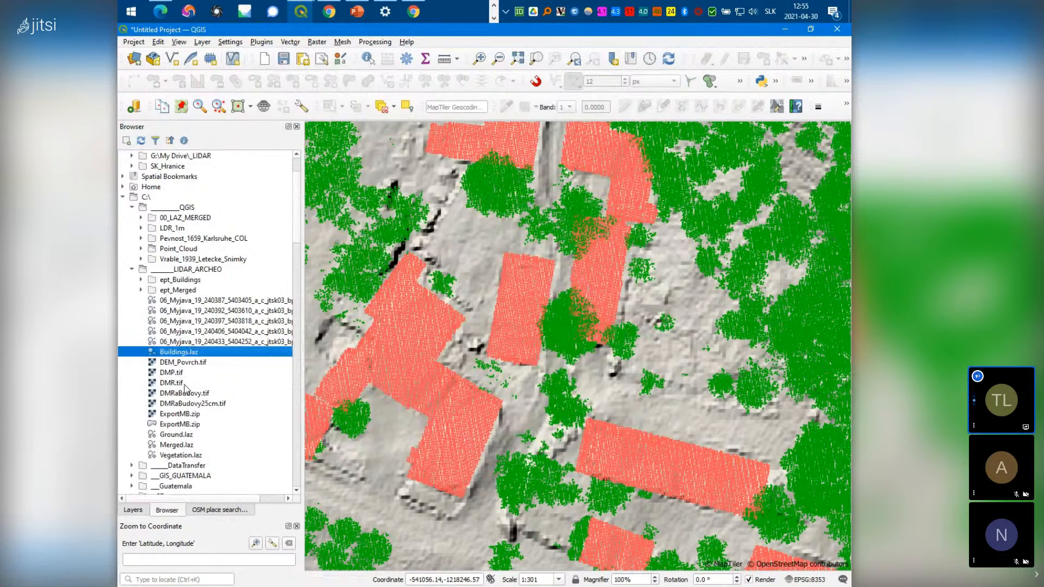
Hide the Point Cloud layer and expand the Buildings layer's legend
click(135, 512)
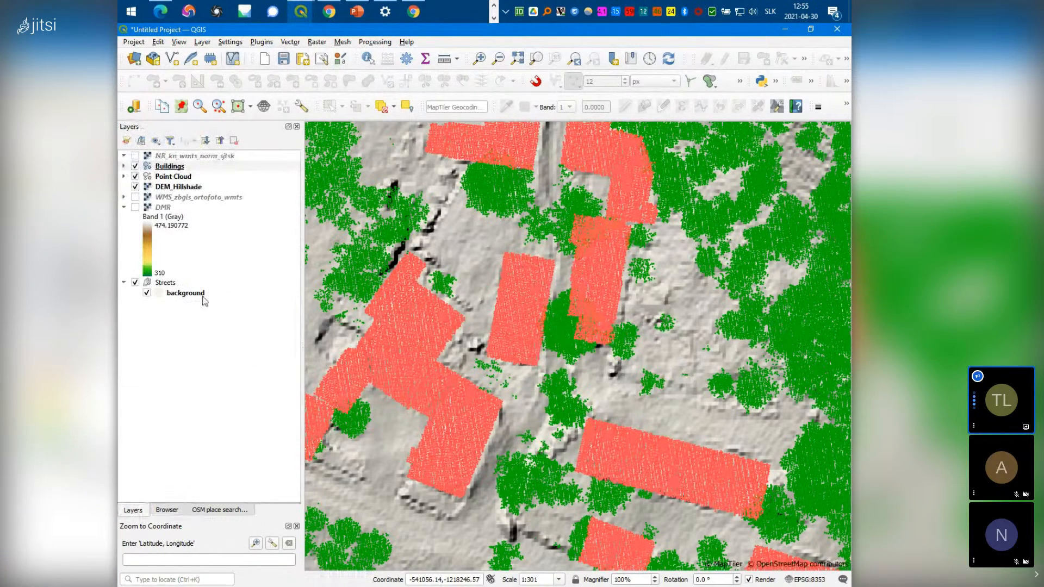
click(136, 176)
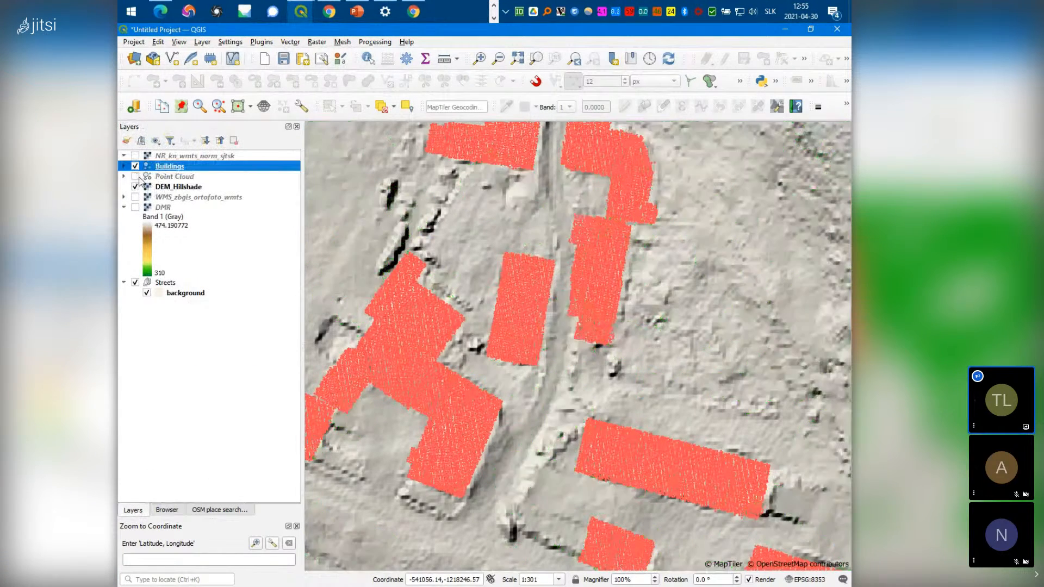
scroll(503, 287, down, 1)
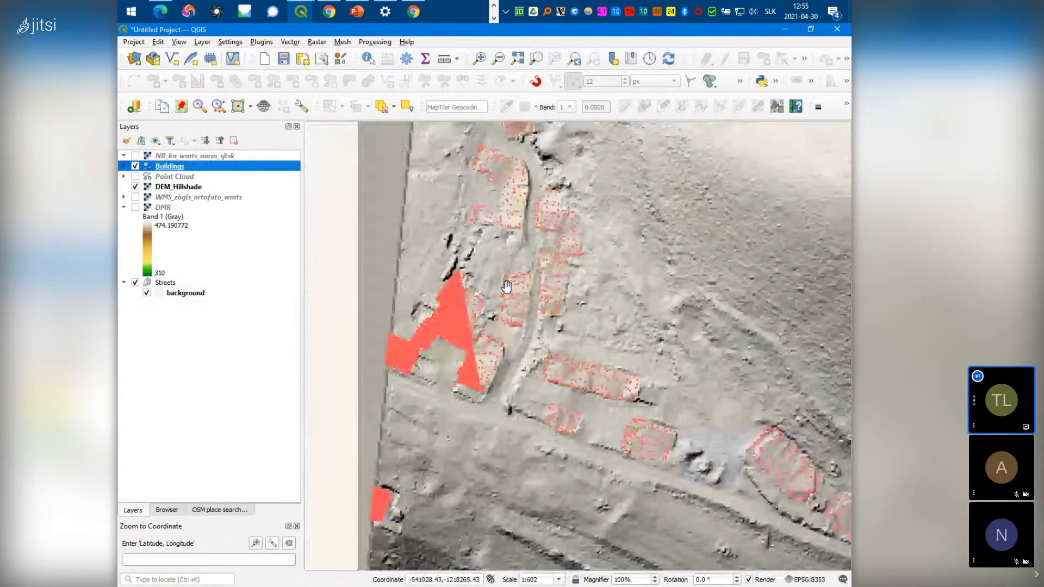
click(124, 166)
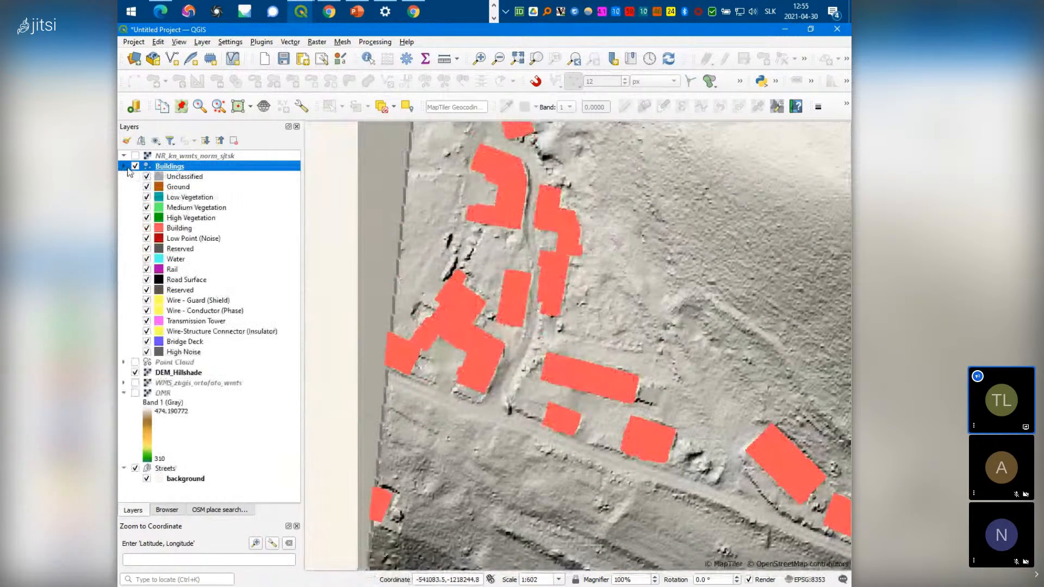
right_click(170, 169)
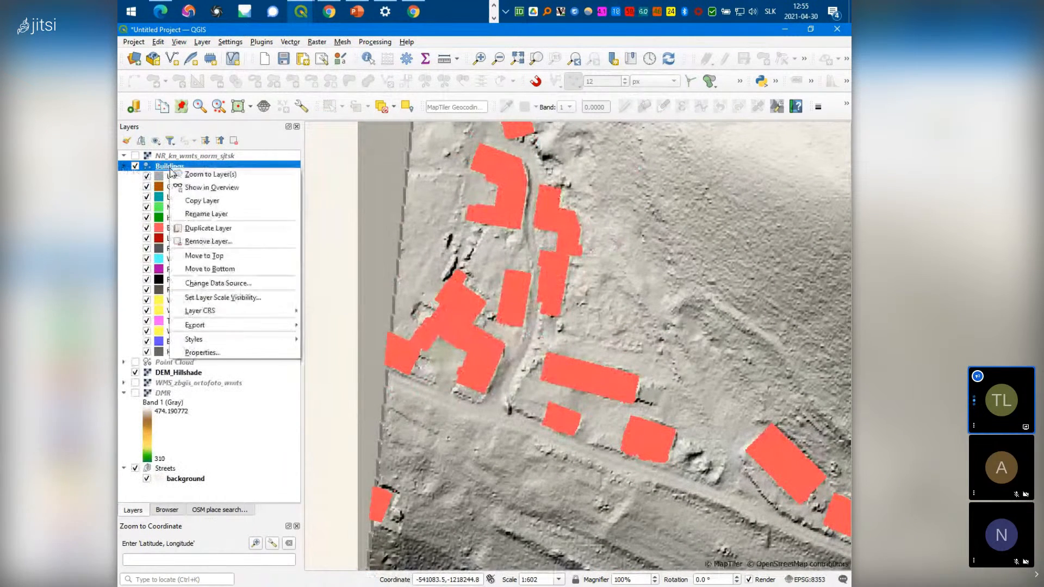
Render Buildings with Attribute by Ramp on Intensity using the RdGy colour ramp
click(217, 354)
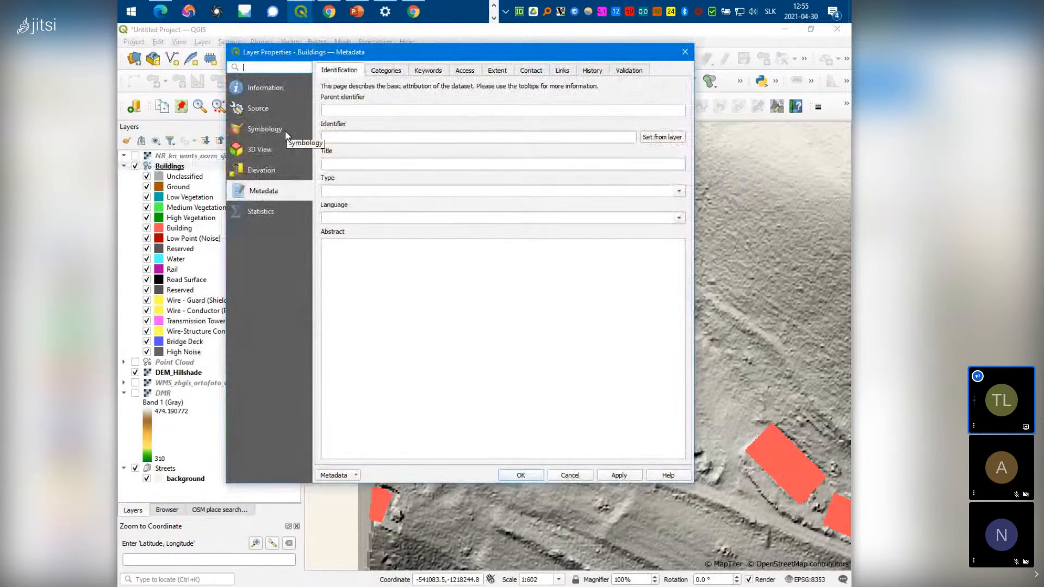
click(284, 132)
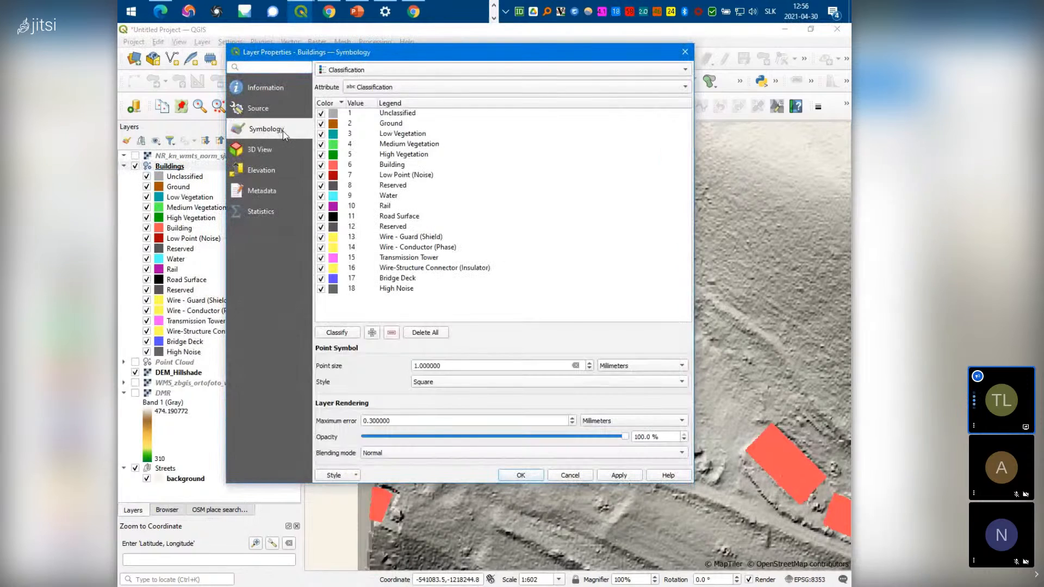
click(429, 70)
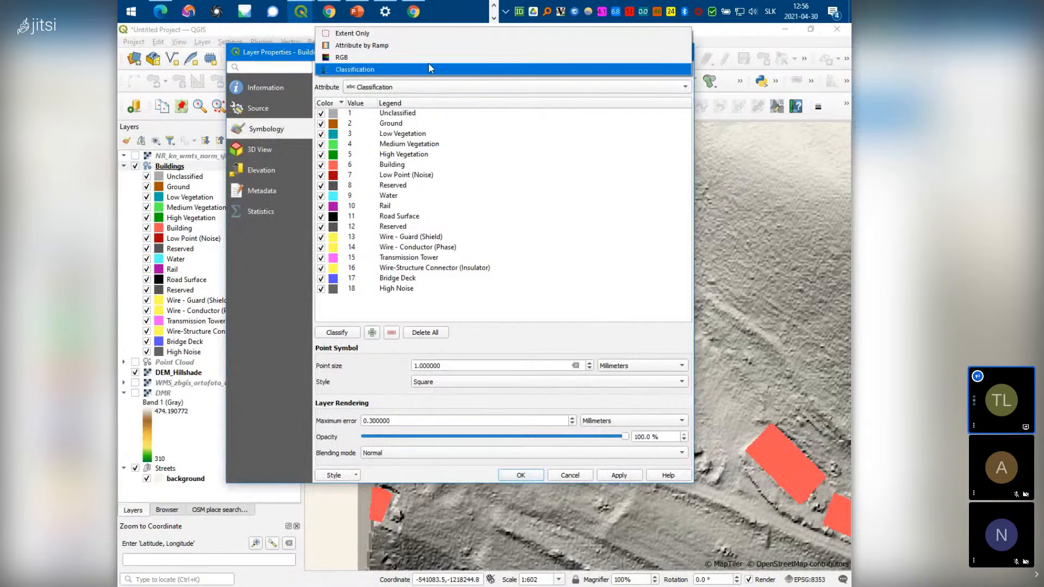
click(428, 46)
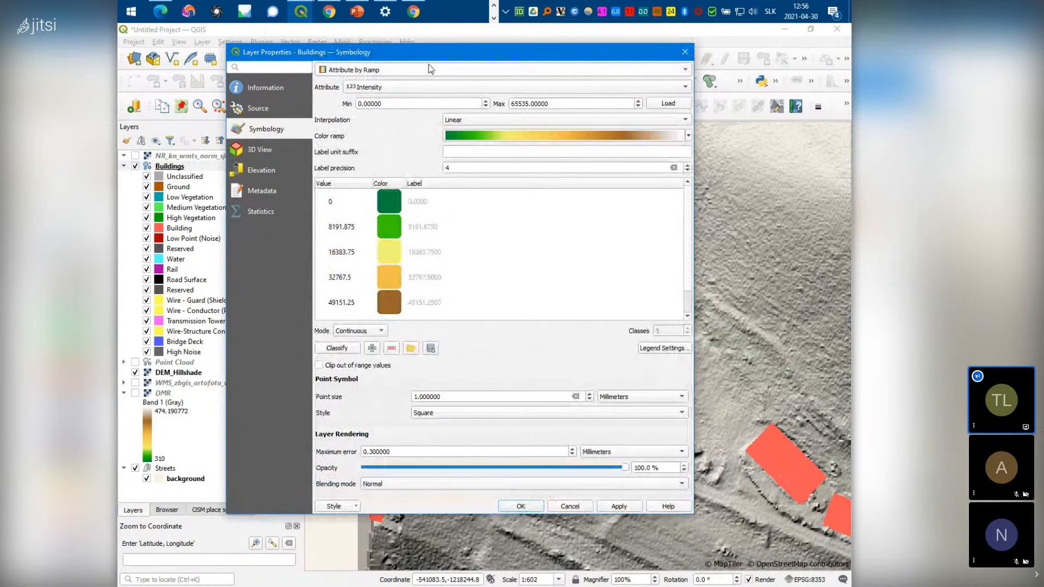
click(576, 134)
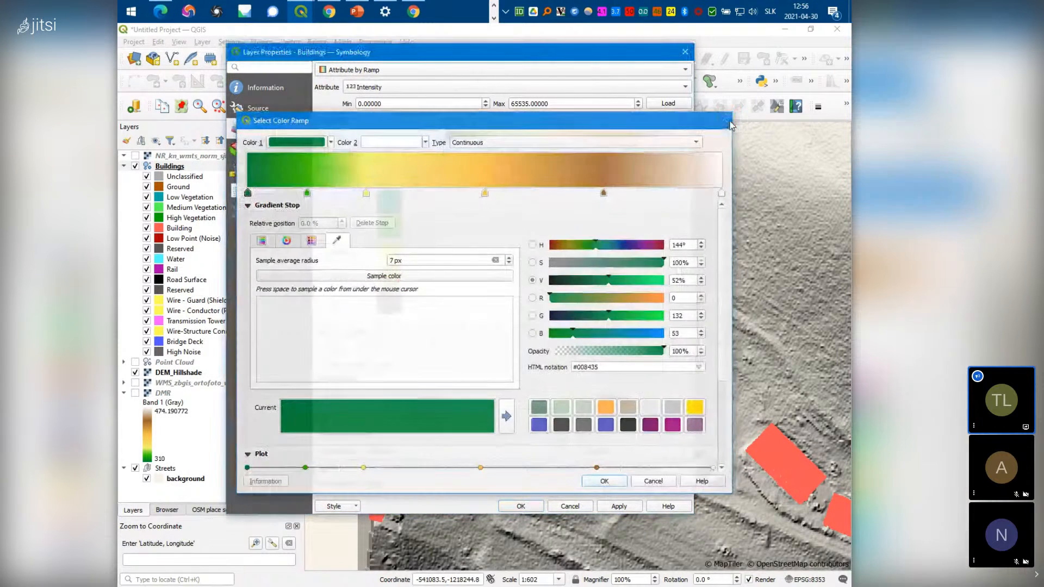
click(726, 122)
click(689, 136)
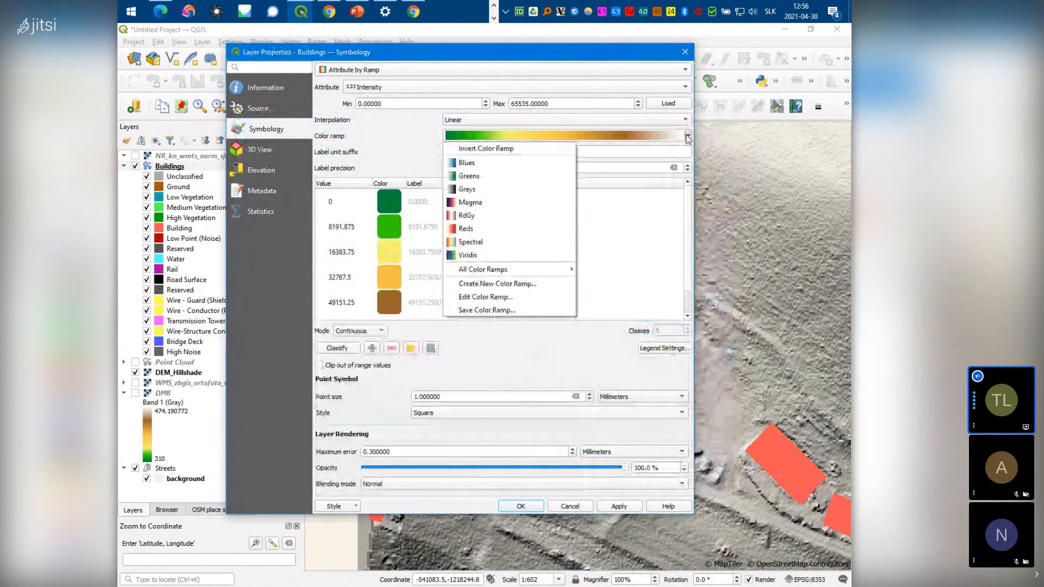
click(469, 215)
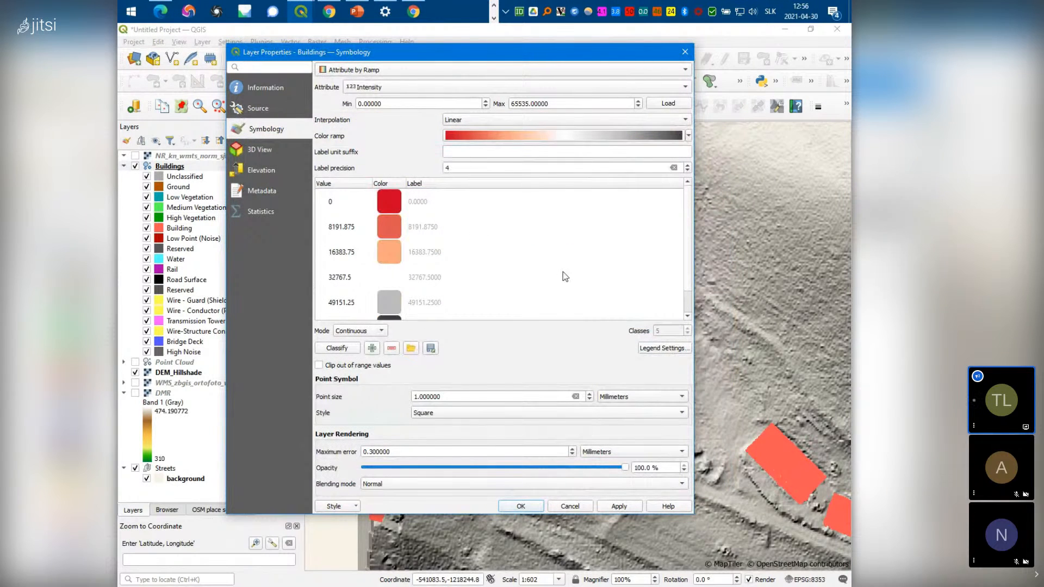
click(518, 507)
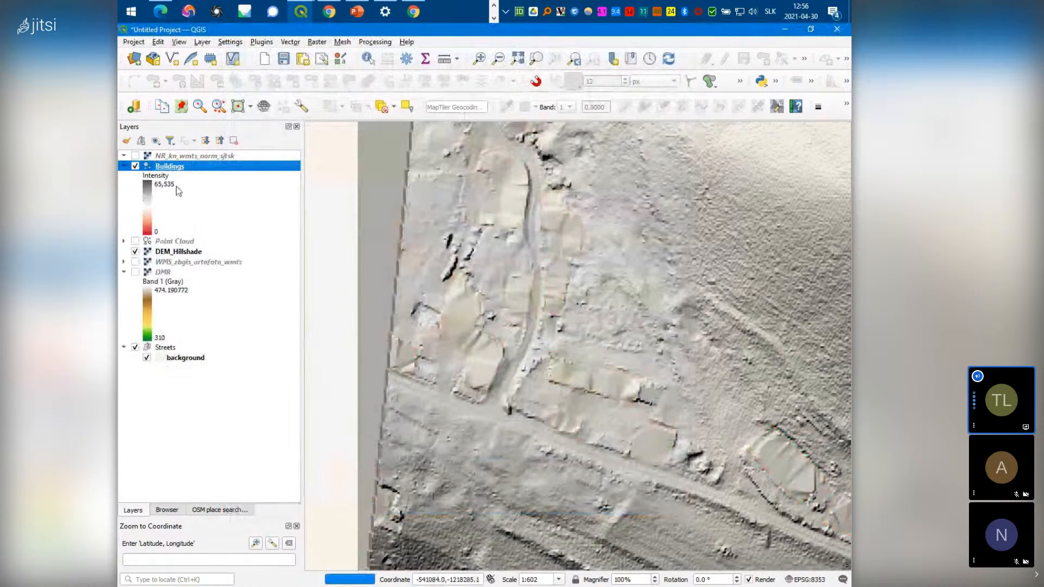
Switch the Buildings layer's Intensity ramp to Magma, then zoom in and out to inspect it
right_click(169, 169)
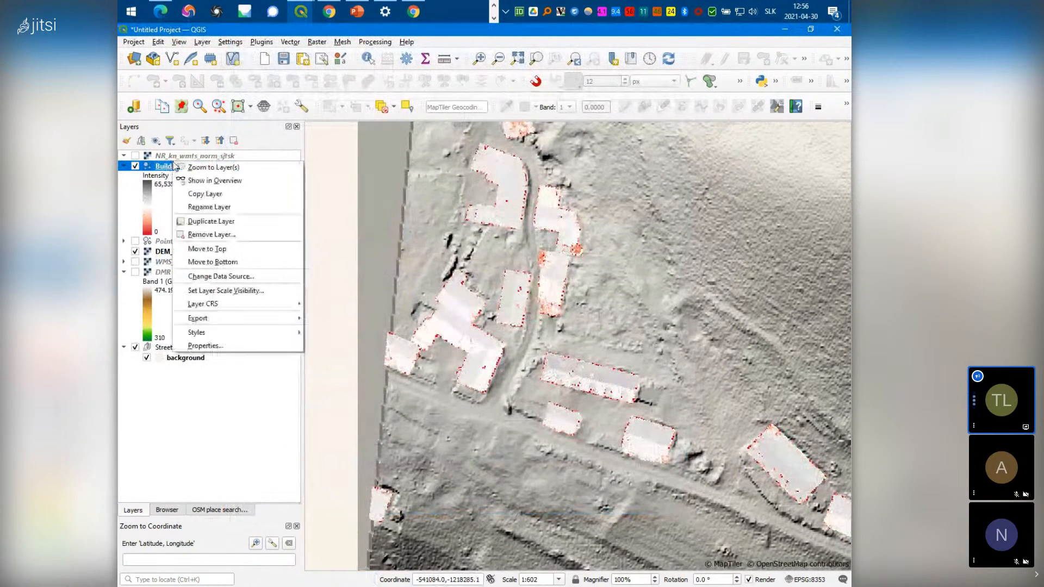
click(217, 346)
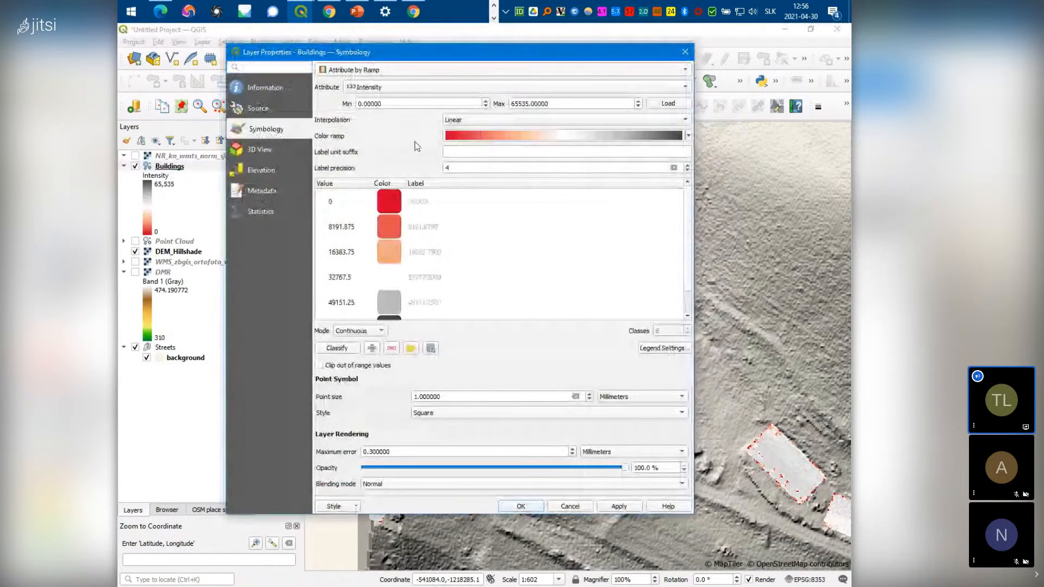
click(689, 136)
click(466, 202)
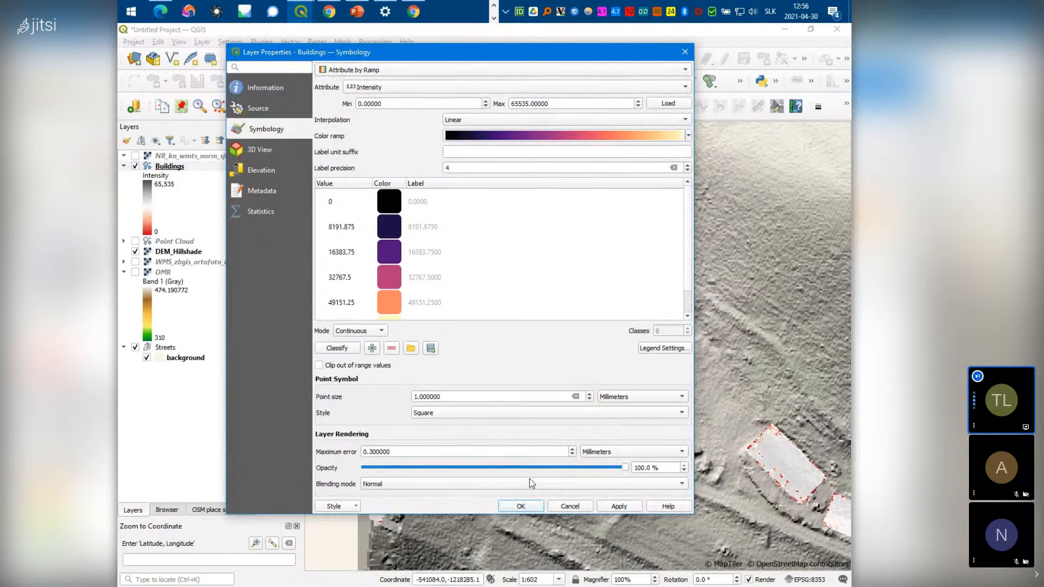
click(520, 507)
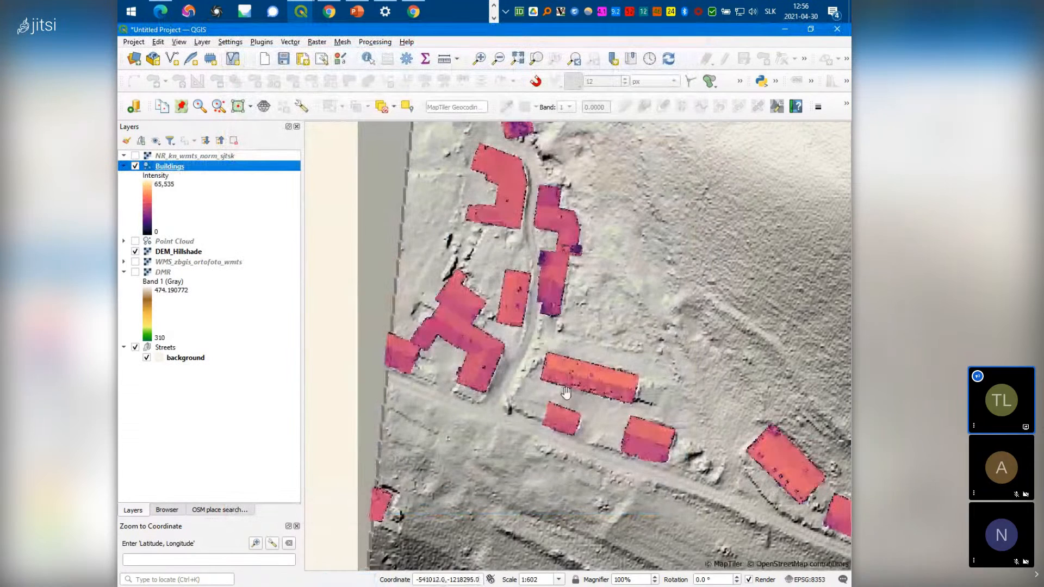
scroll(571, 396, up, 2)
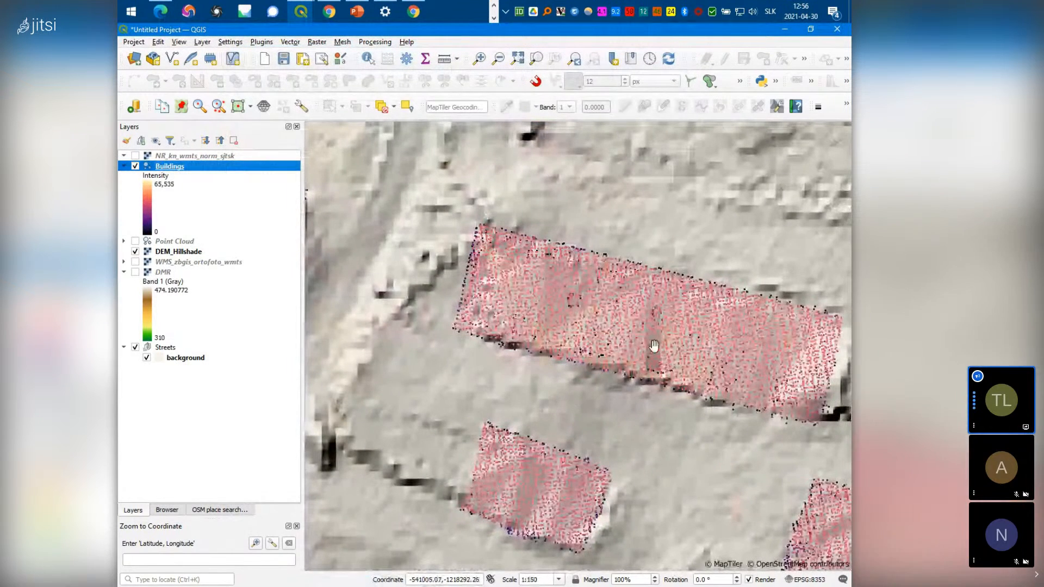
scroll(650, 343, down, 1)
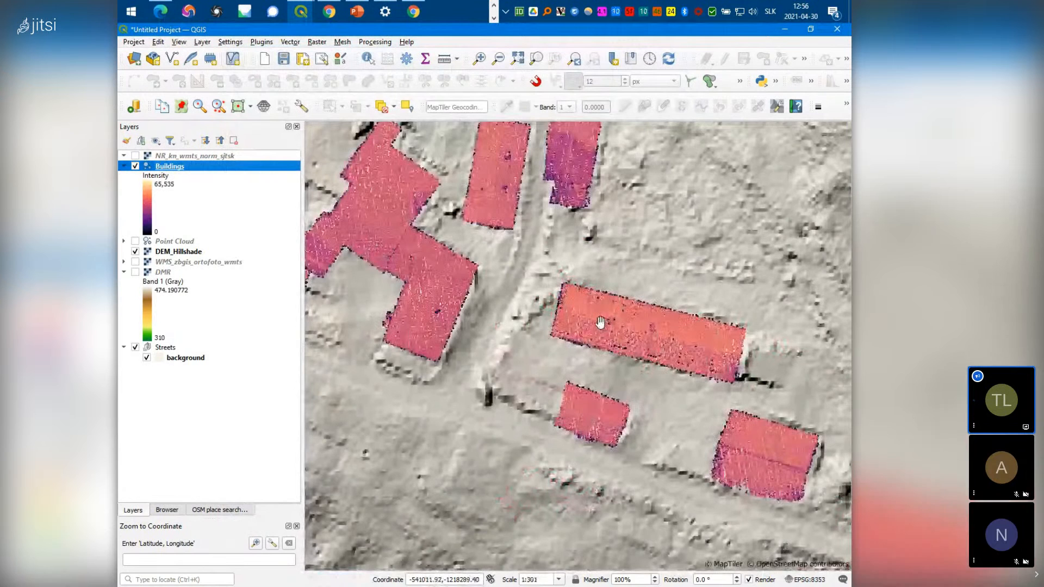
right_click(175, 167)
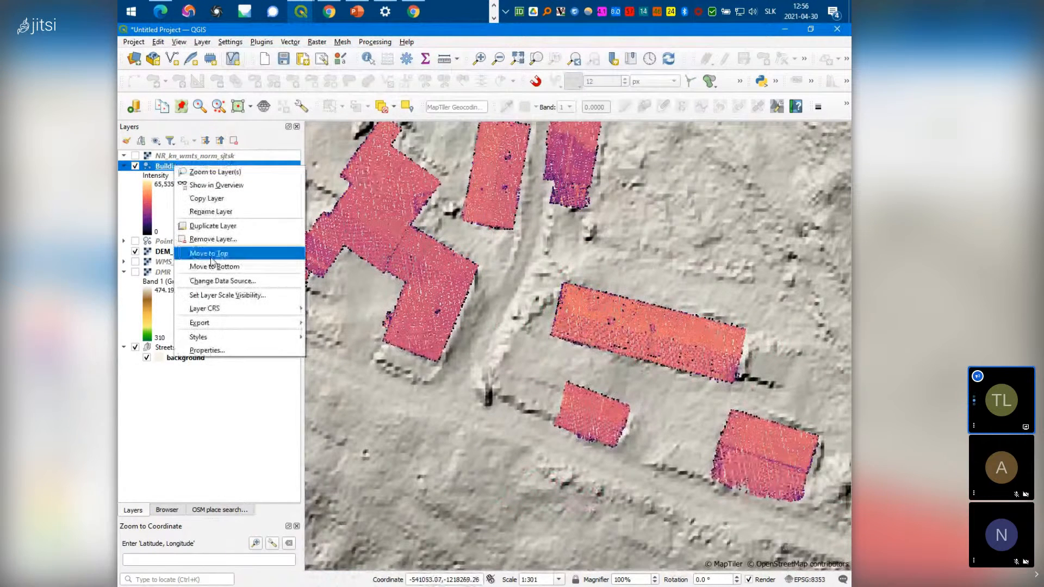
click(223, 350)
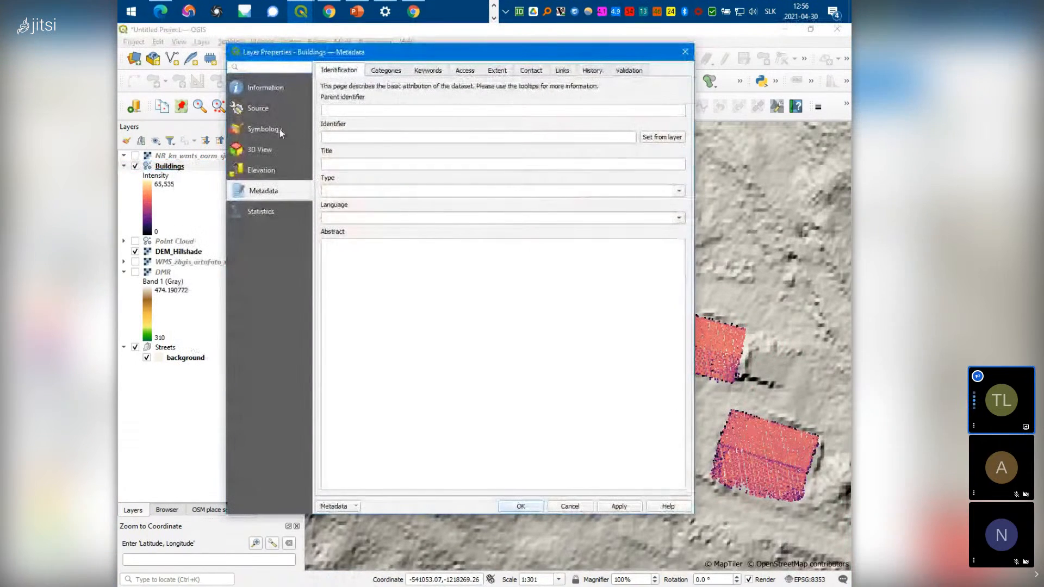
click(262, 131)
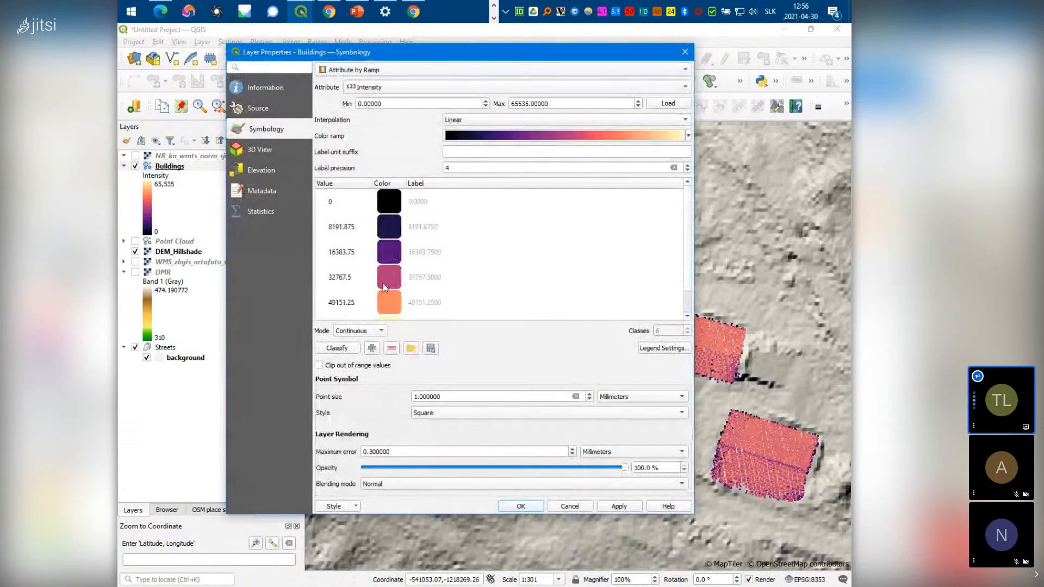
scroll(384, 287, down, 1)
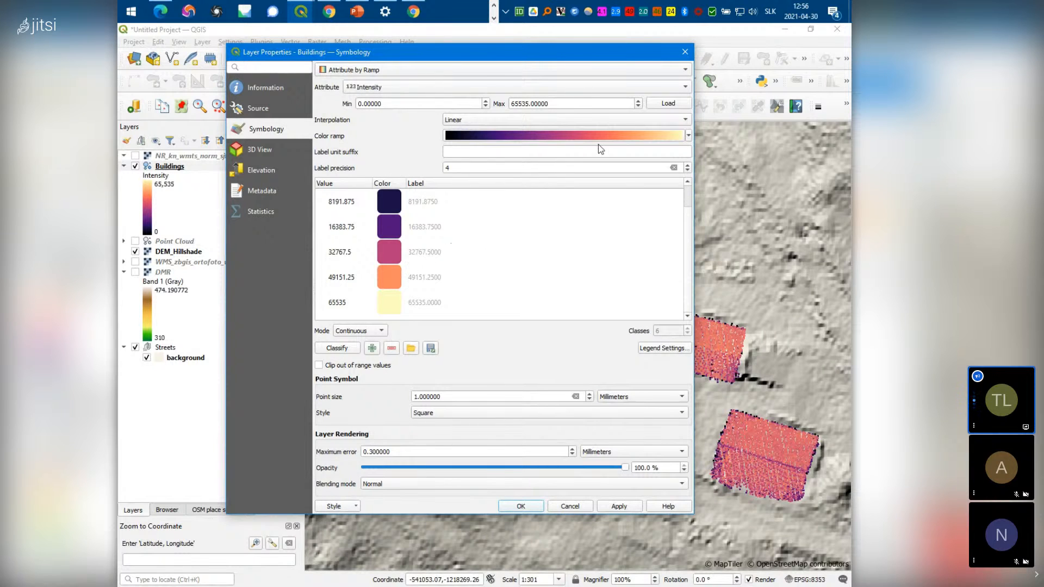
click(685, 52)
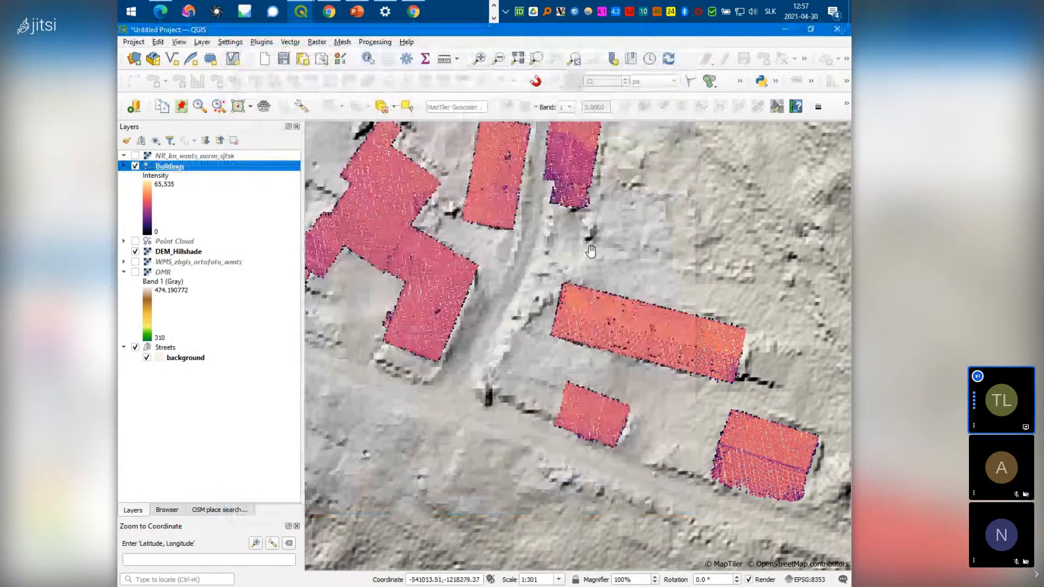
scroll(588, 251, down, 1)
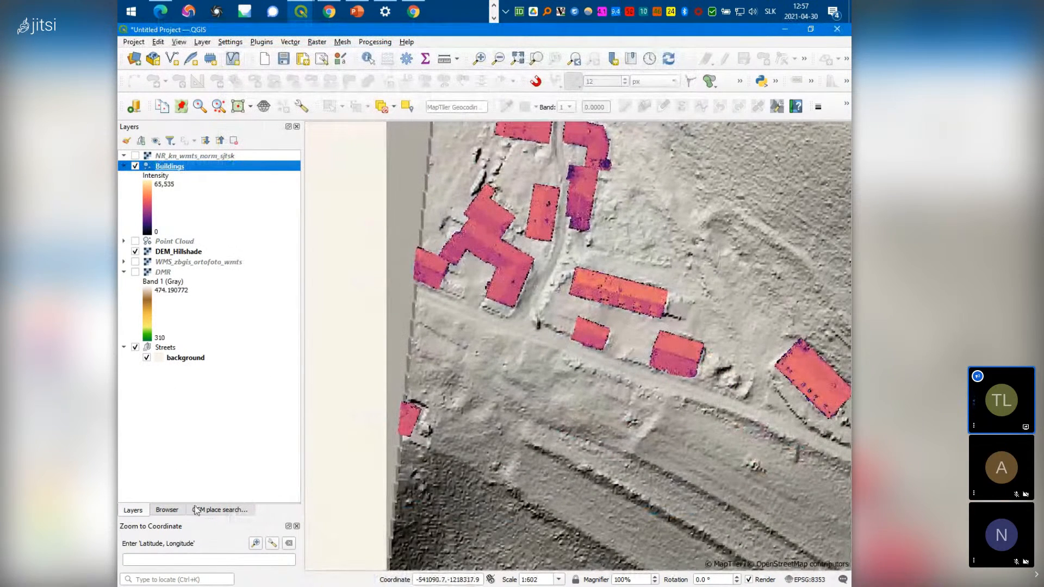
Add Vegetation.laz from the LIDAR_ARCHEO folder and pan to its tree points
click(167, 510)
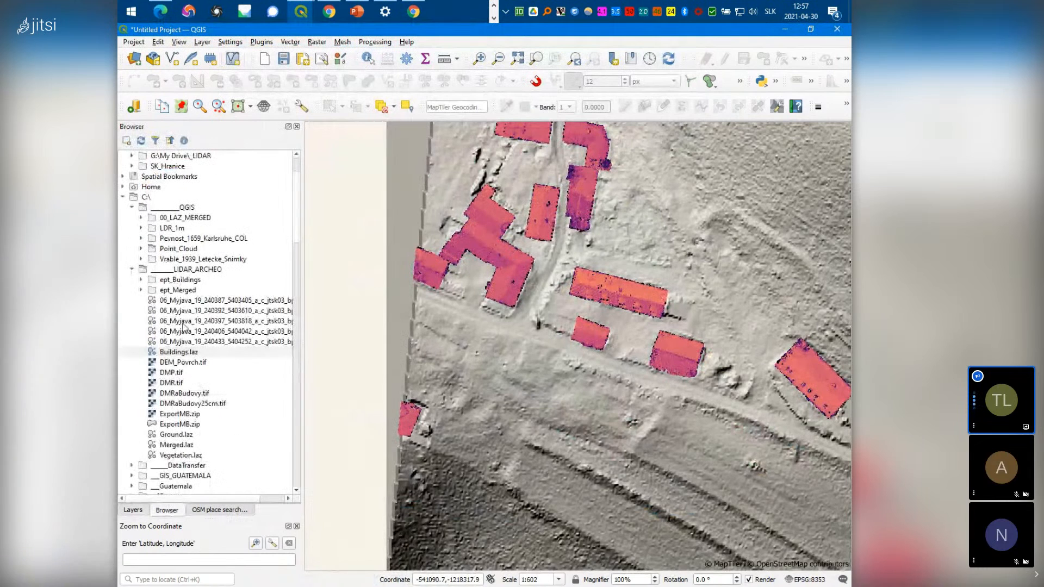
double_click(195, 458)
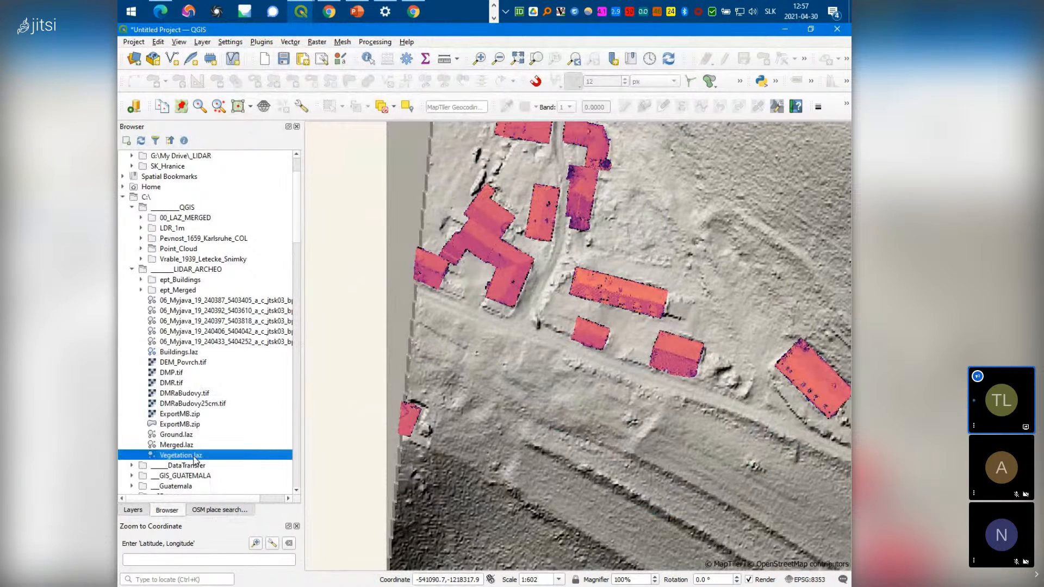
click(133, 510)
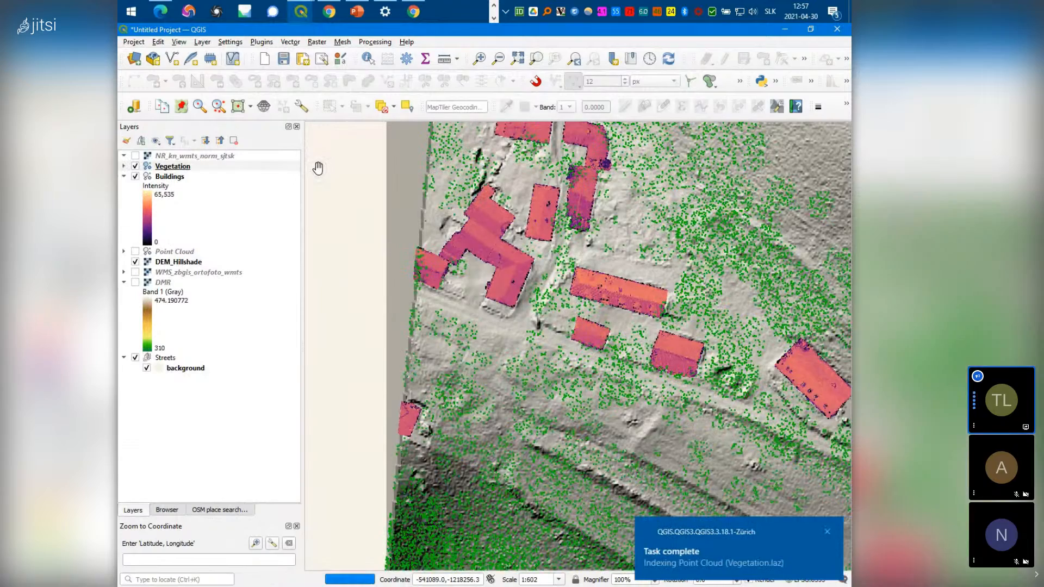
drag(638, 490, 548, 357)
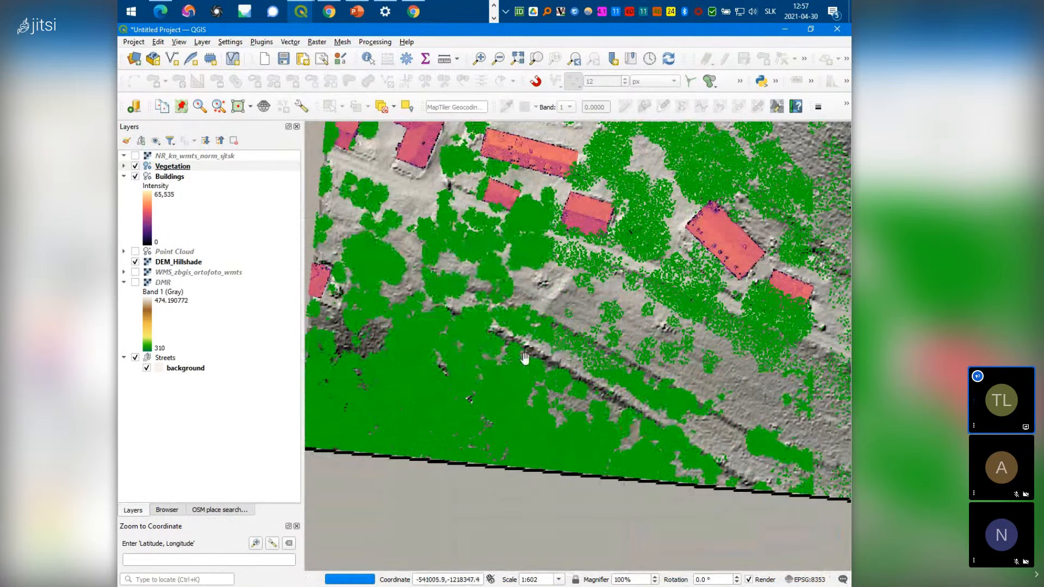
Render the Vegetation layer as Attribute by Ramp on Intensity with the Greens ramp
right_click(178, 166)
click(231, 350)
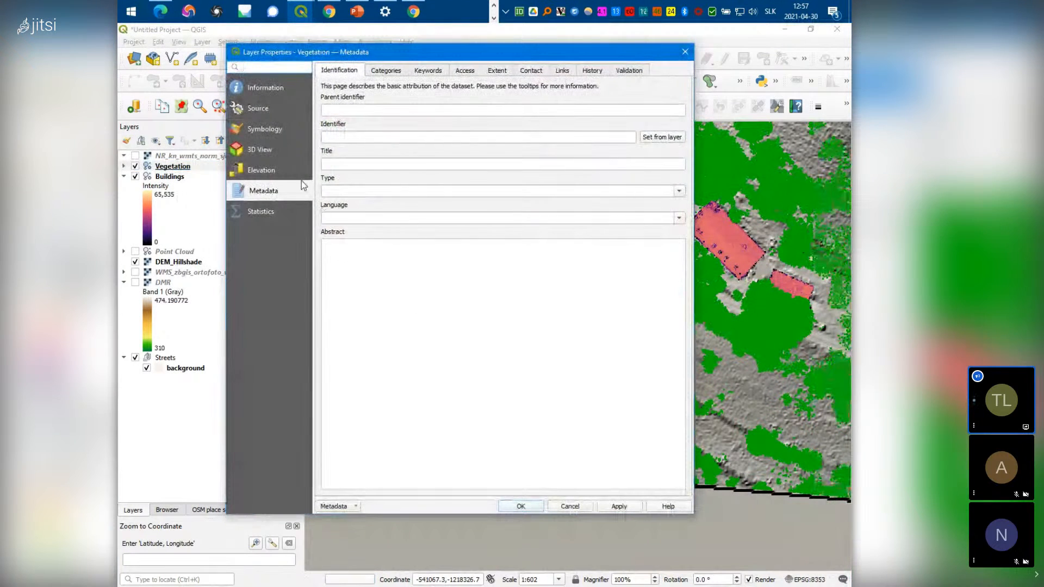
click(270, 130)
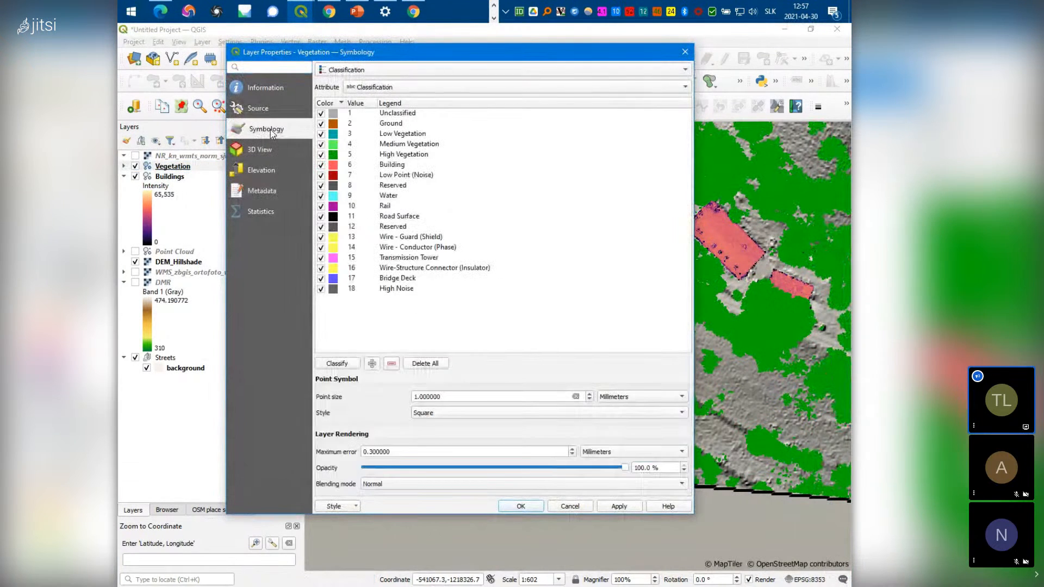
click(388, 70)
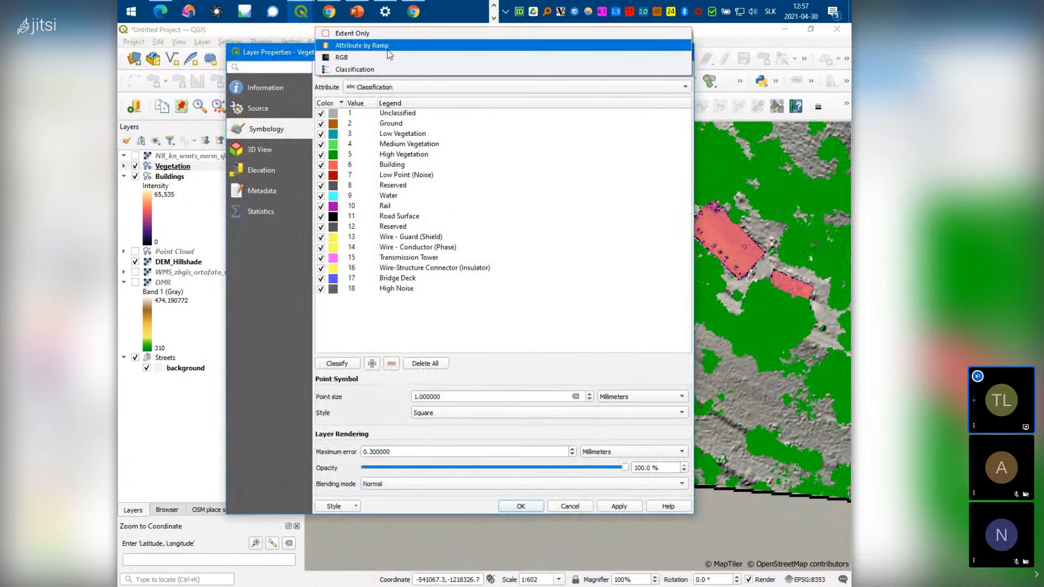
click(387, 50)
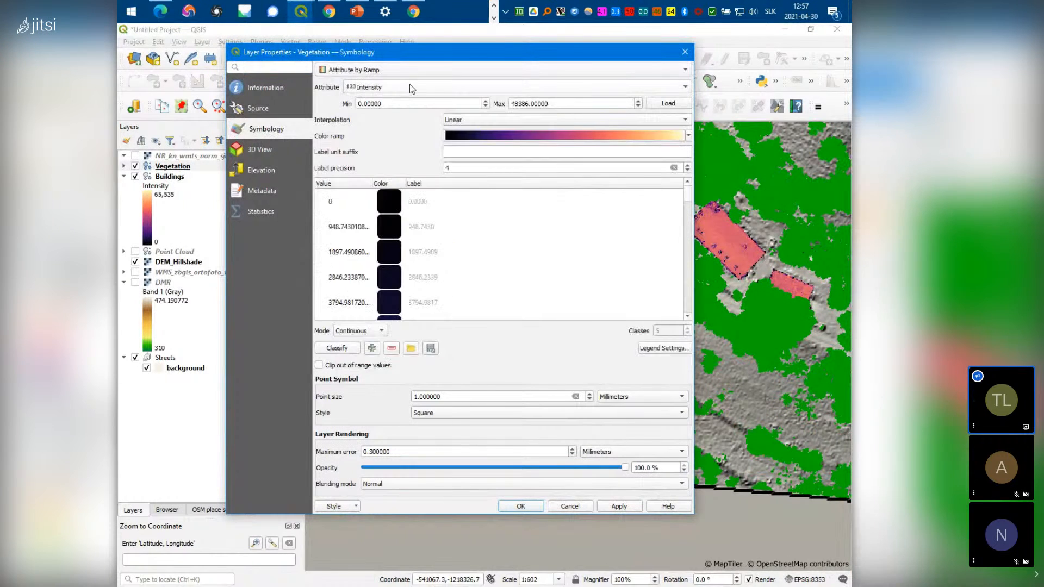
scroll(510, 265, down, 9)
scroll(510, 265, down, 7)
click(689, 136)
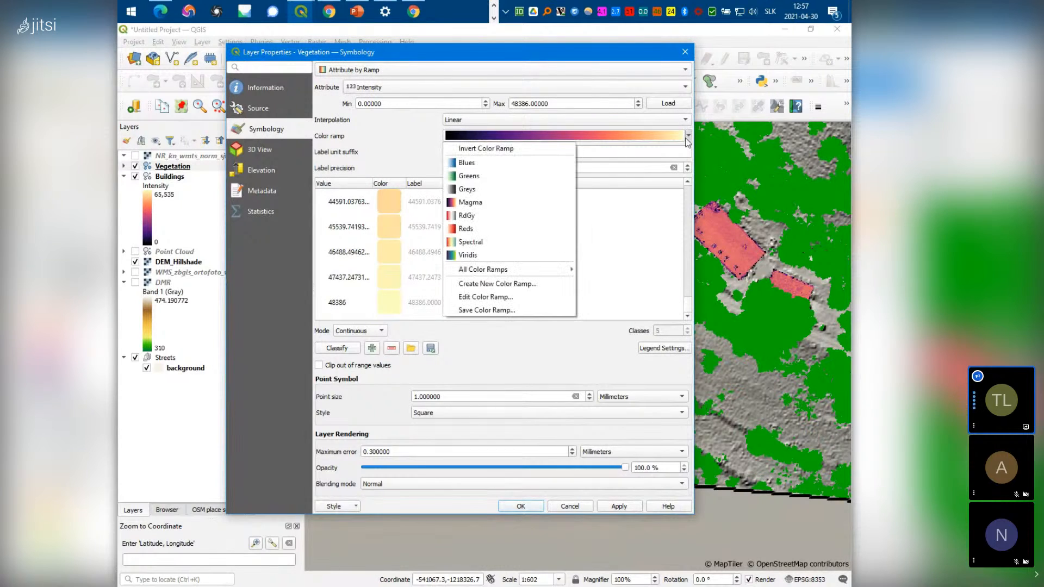
click(493, 177)
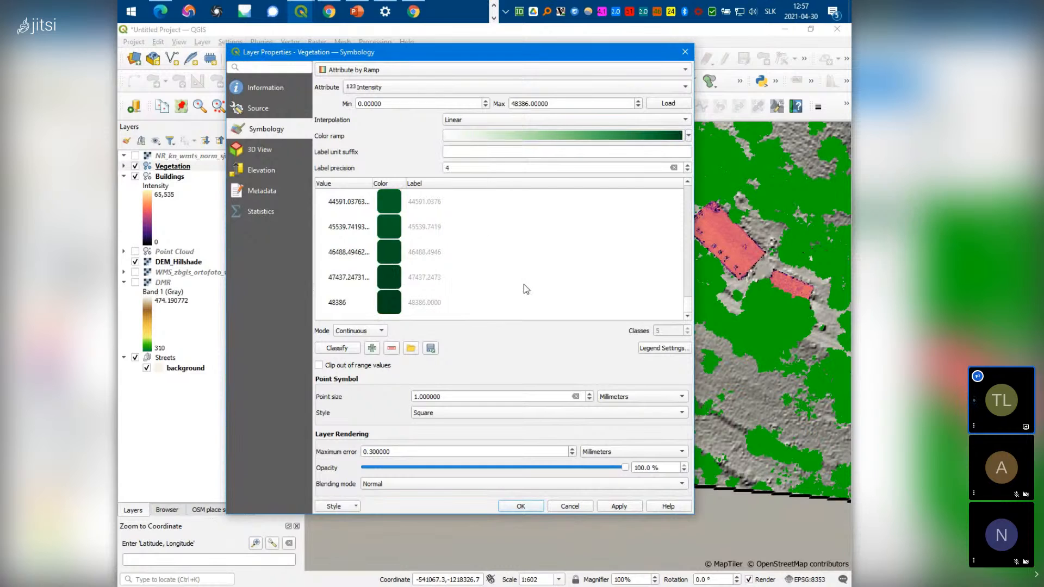
mouse_move(688, 305)
mouse_down()
mouse_move(674, 193)
mouse_move(672, 318)
mouse_up()
click(528, 510)
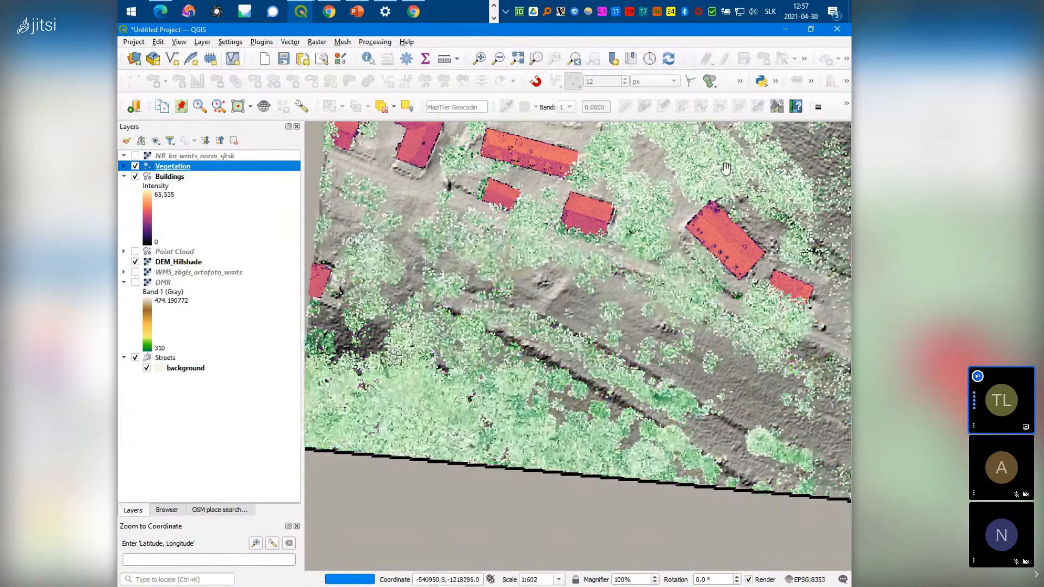
Pan the map, expand the Vegetation intensity legend (0 to 48,386), and reopen its properties
drag(726, 168, 607, 343)
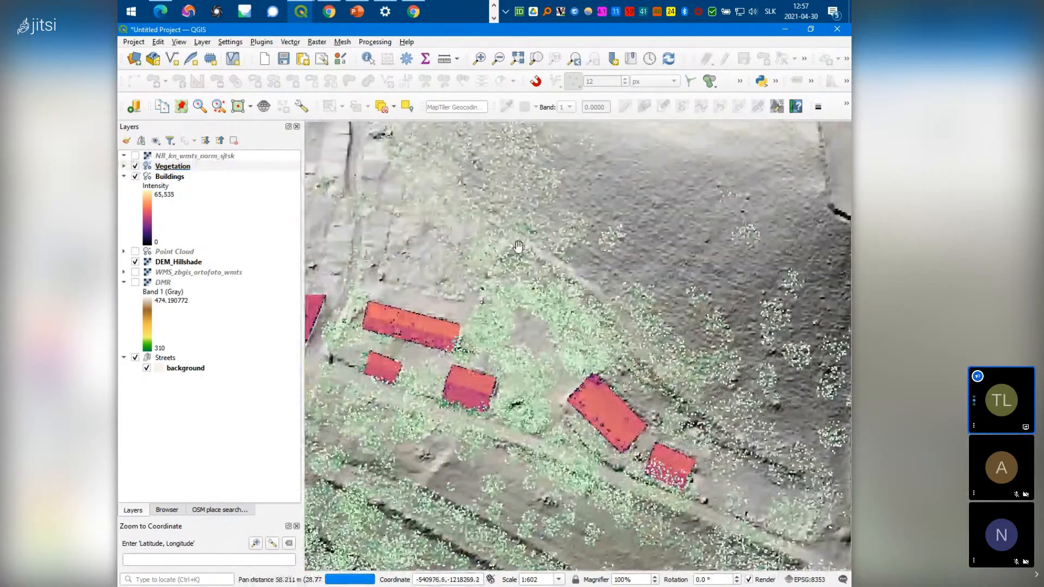
click(124, 166)
double_click(167, 201)
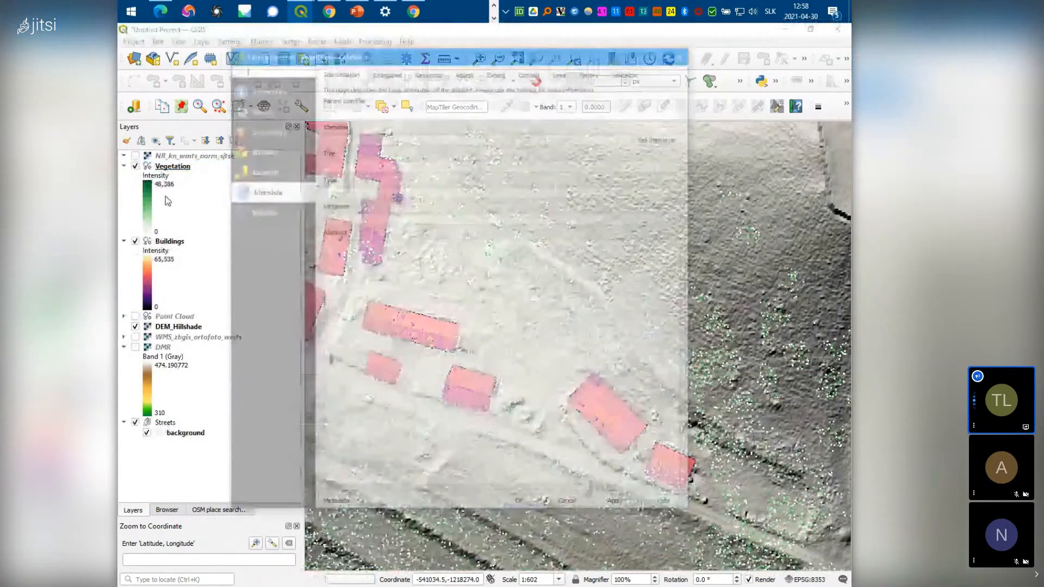
Make the 52% stop of the Vegetation green ramp dark grey (#404040) and apply it
click(258, 129)
click(511, 137)
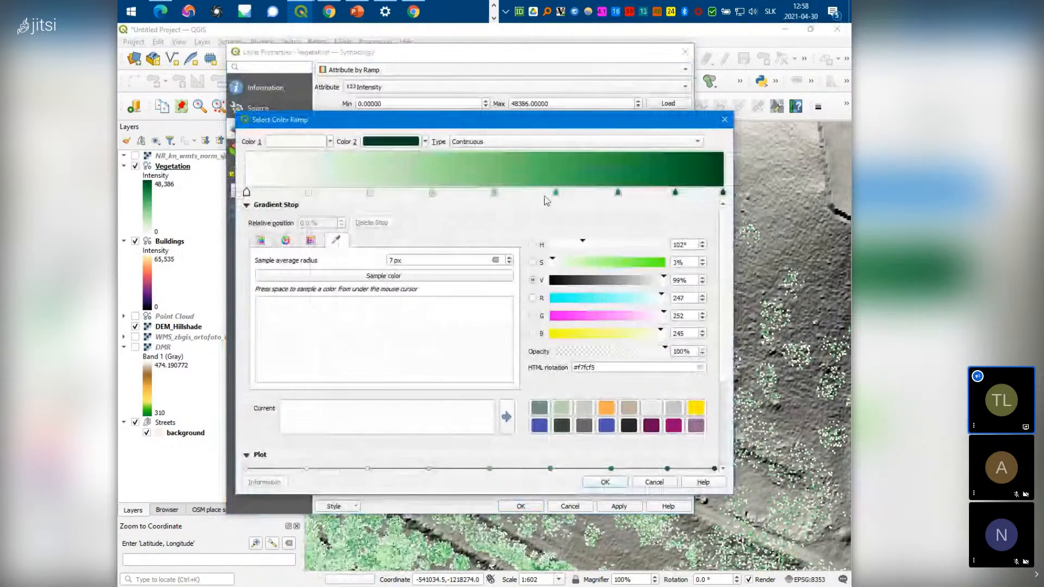
click(723, 193)
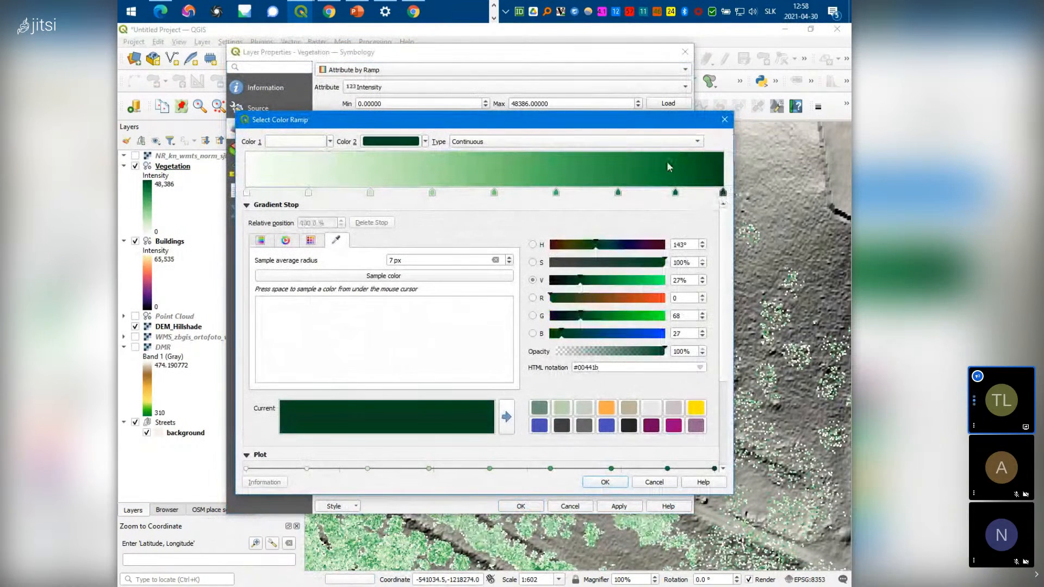
click(496, 193)
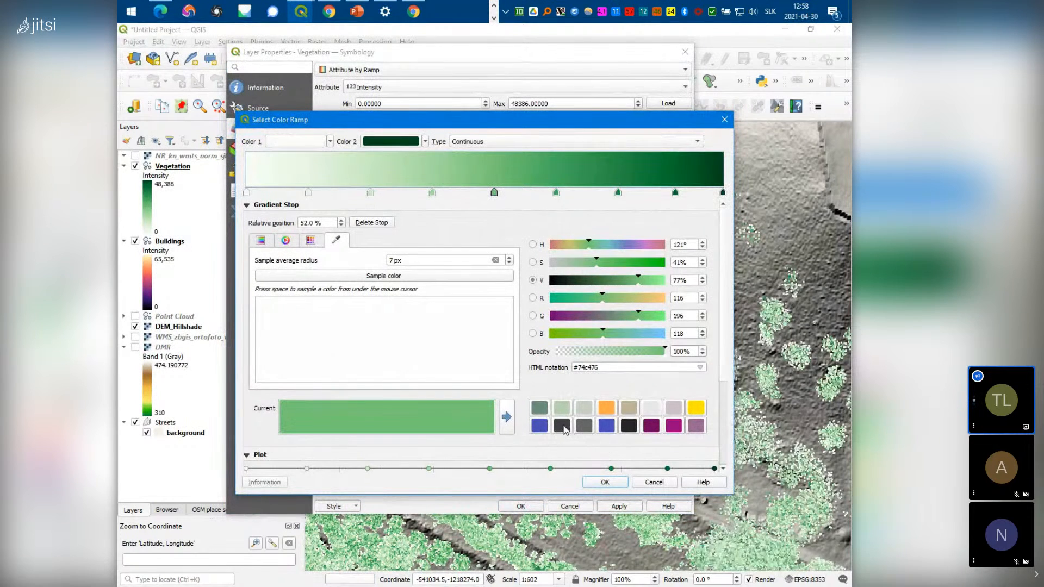
click(564, 429)
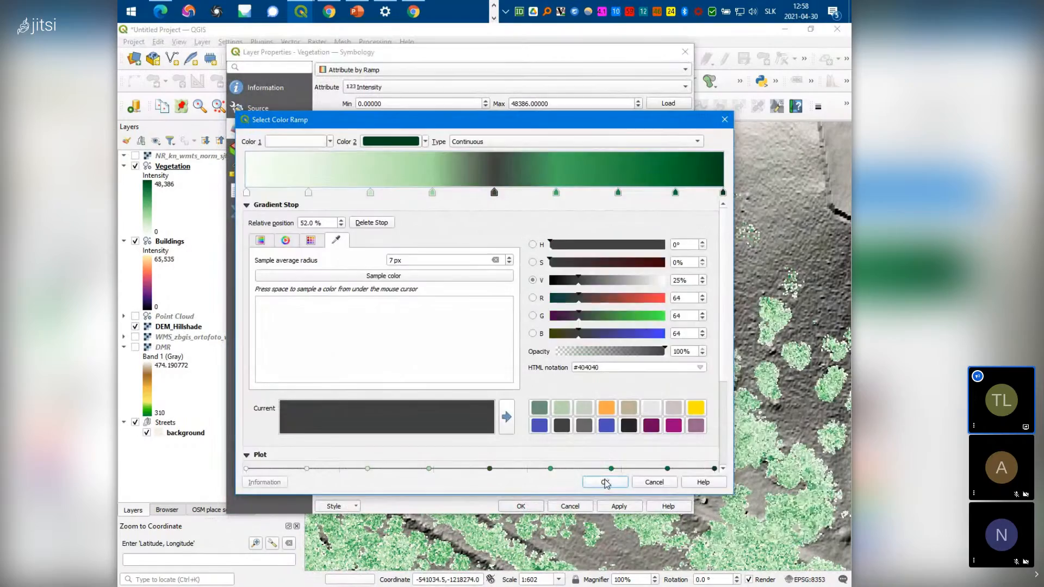
click(605, 483)
click(523, 506)
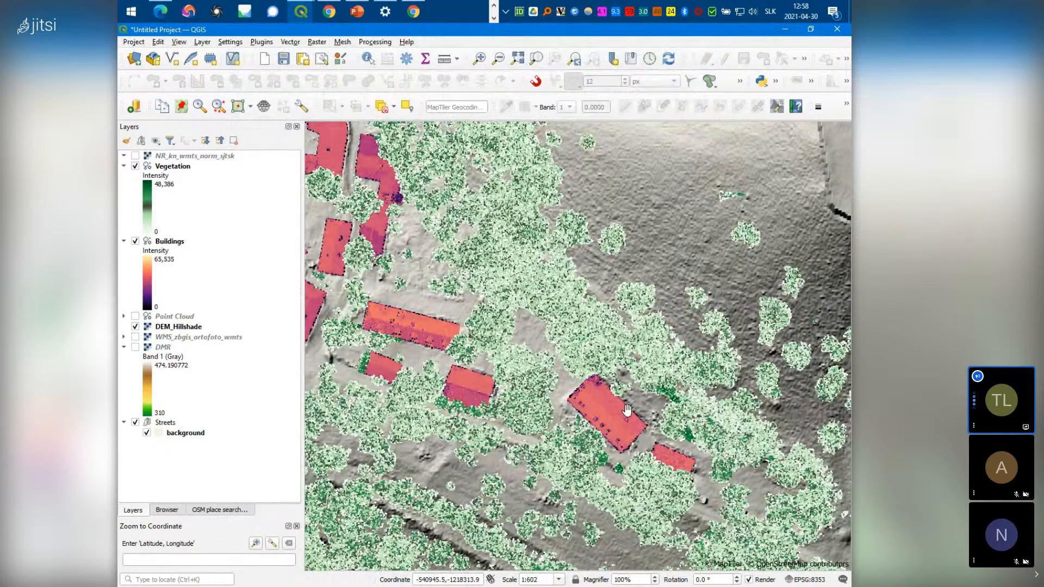
right_click(176, 243)
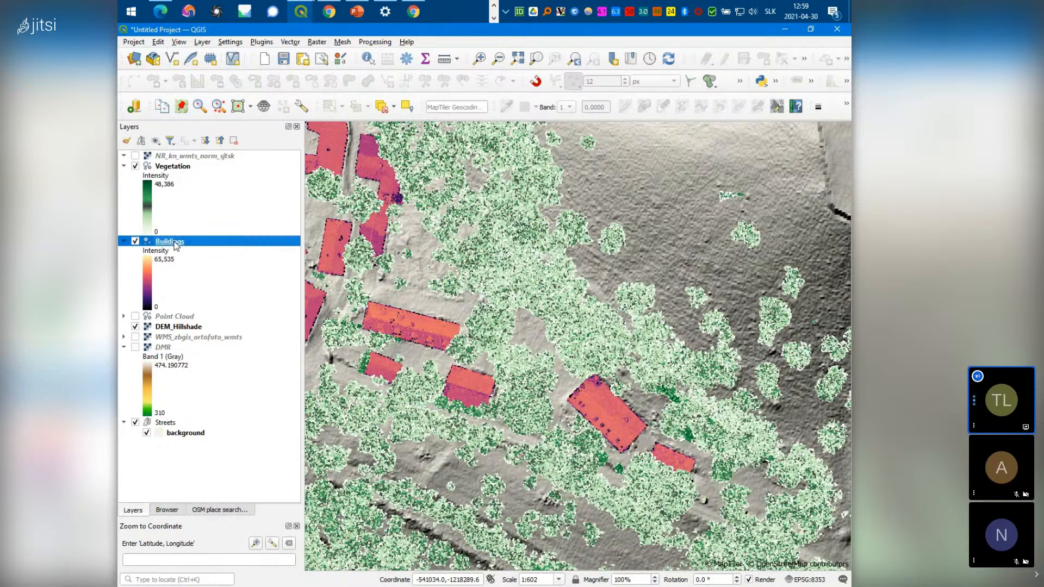
right_click(162, 326)
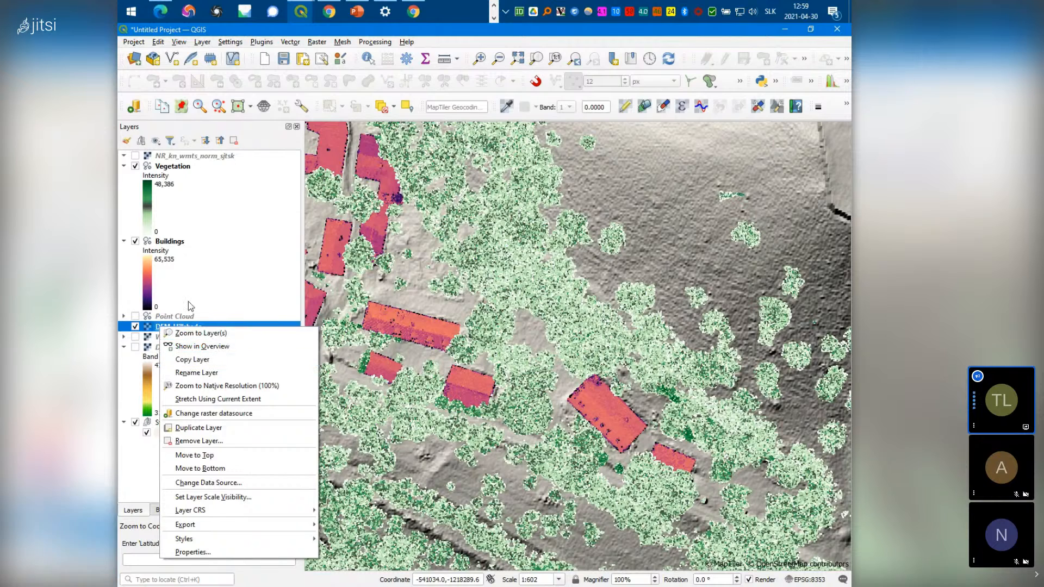
click(207, 292)
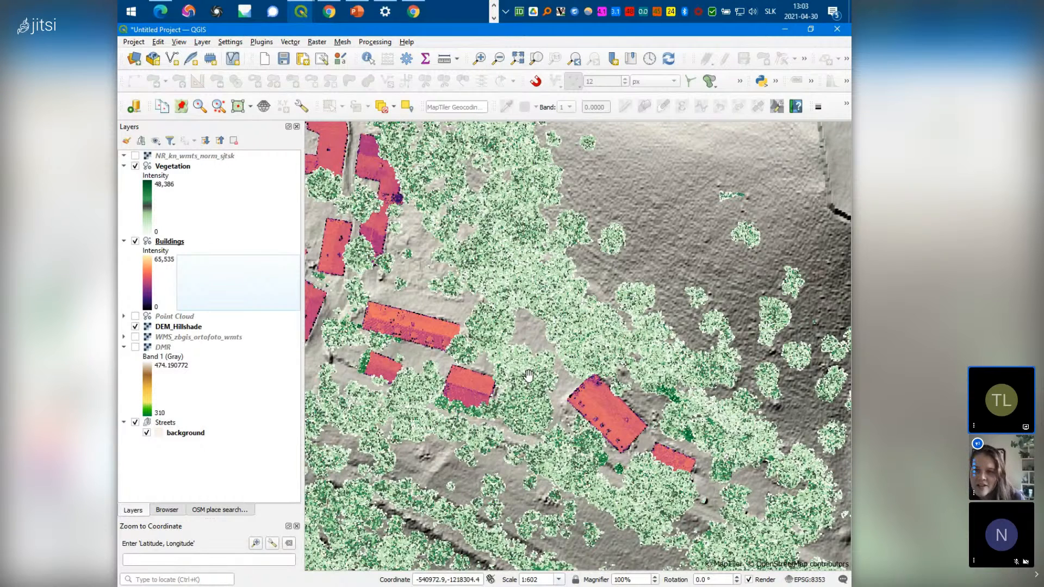
Zoom out to the full extent, then zoom in on the castle to about 1:1204
scroll(592, 343, down, 3)
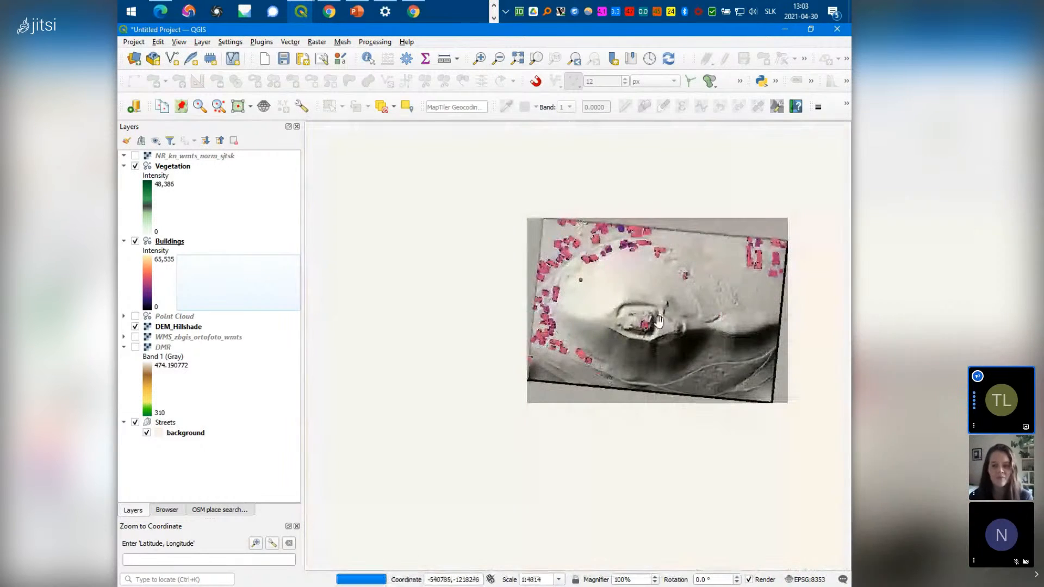
scroll(672, 326, up, 1)
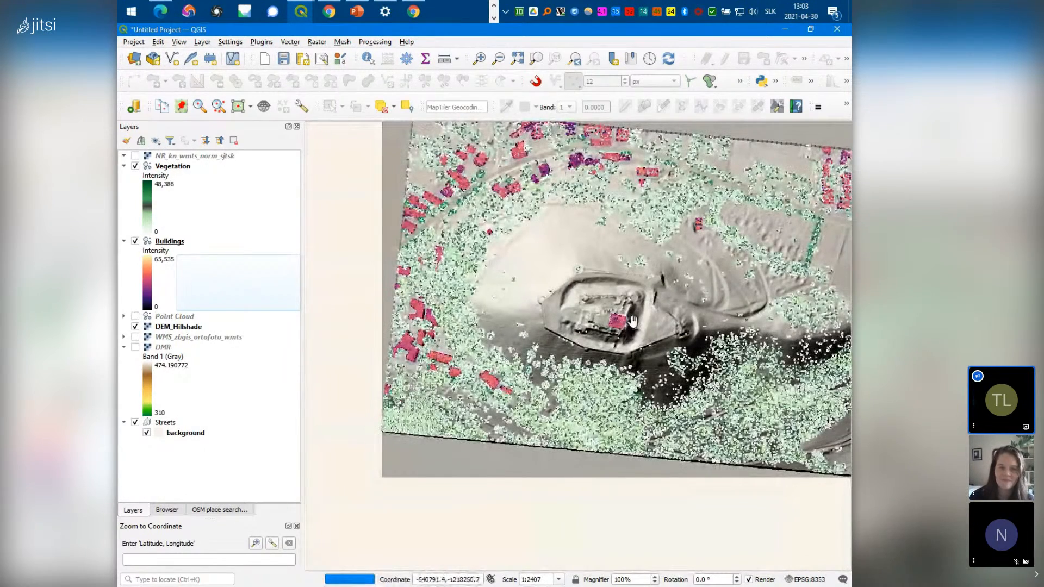
scroll(632, 321, up, 1)
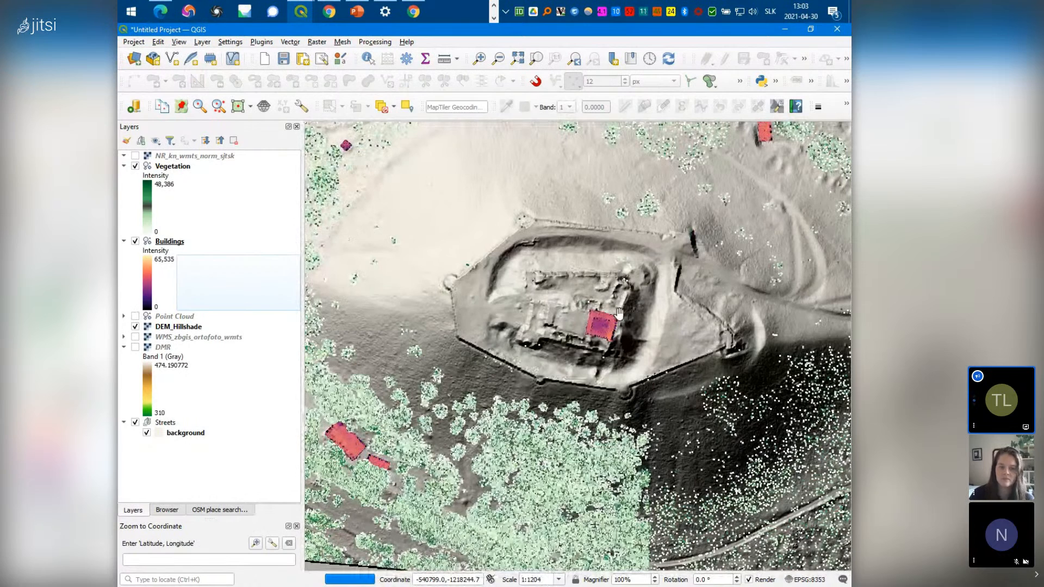
click(303, 21)
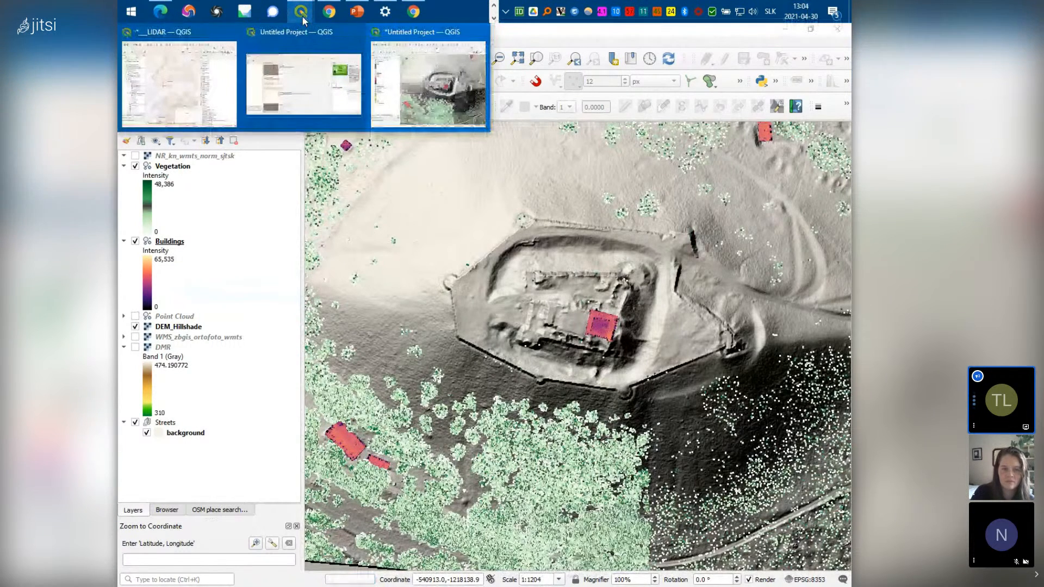
click(173, 86)
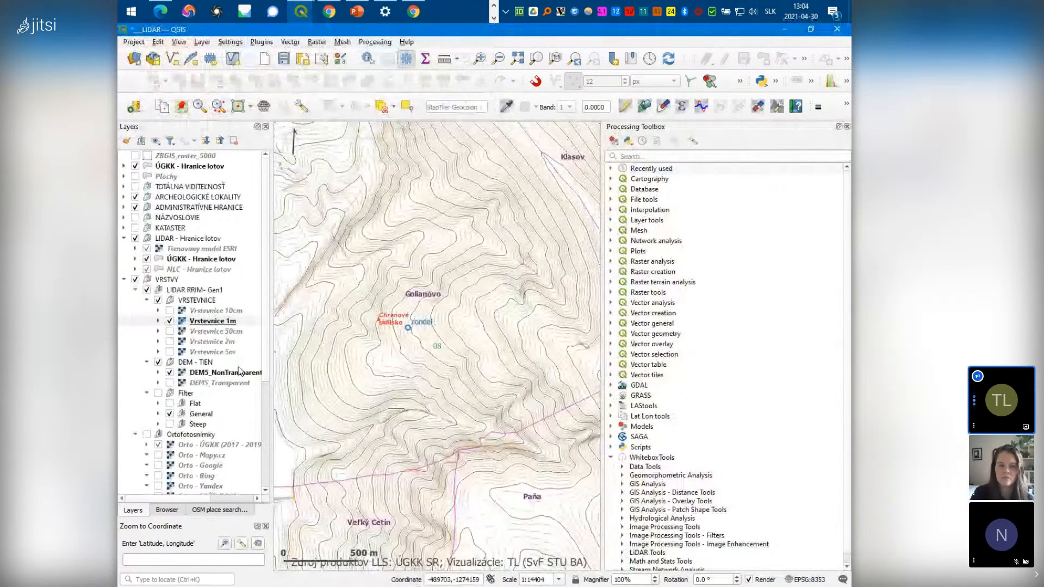
click(160, 393)
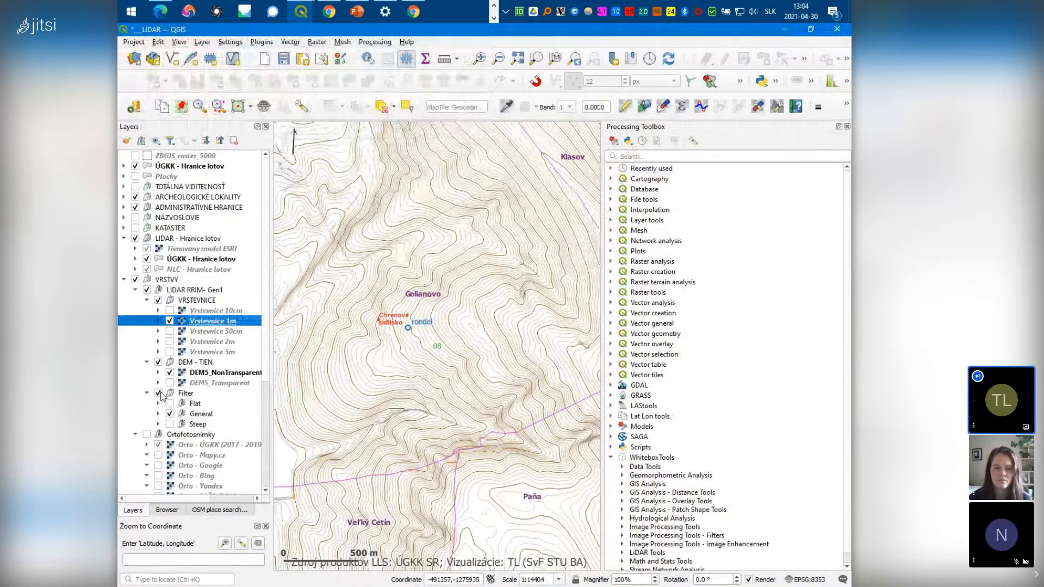
scroll(423, 348, up, 2)
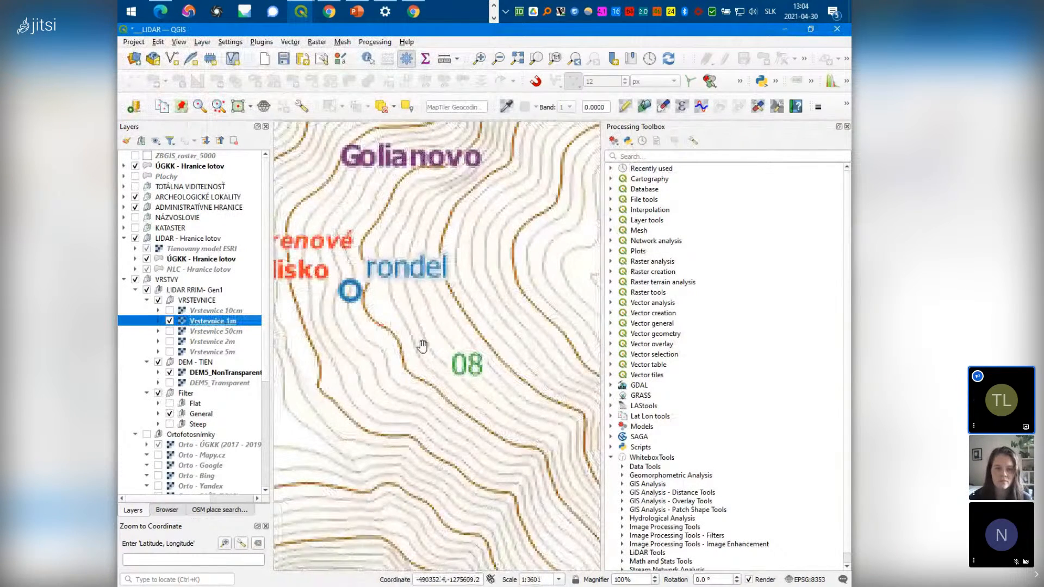
scroll(395, 340, down, 1)
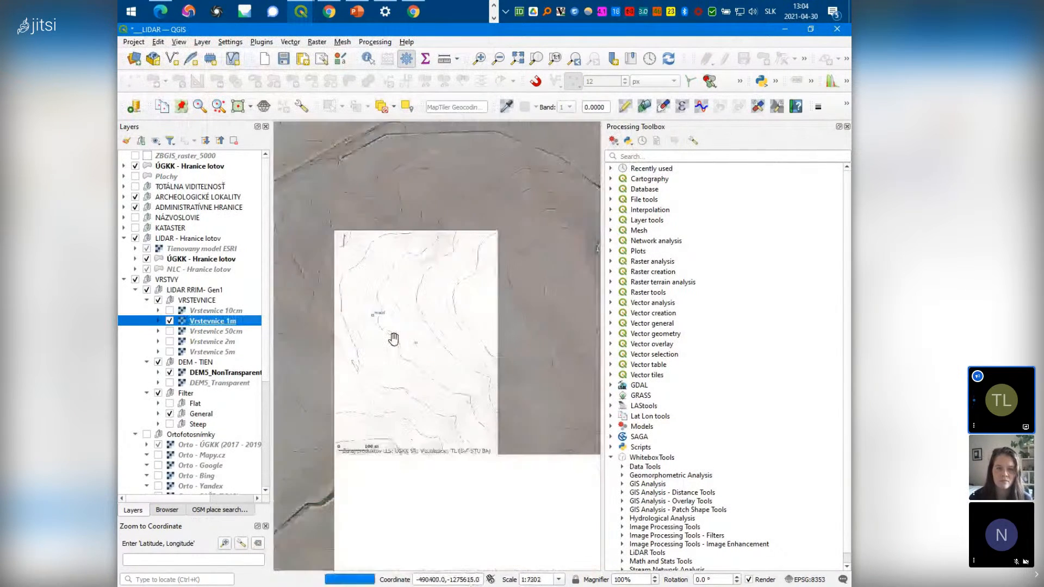
scroll(357, 319, up, 1)
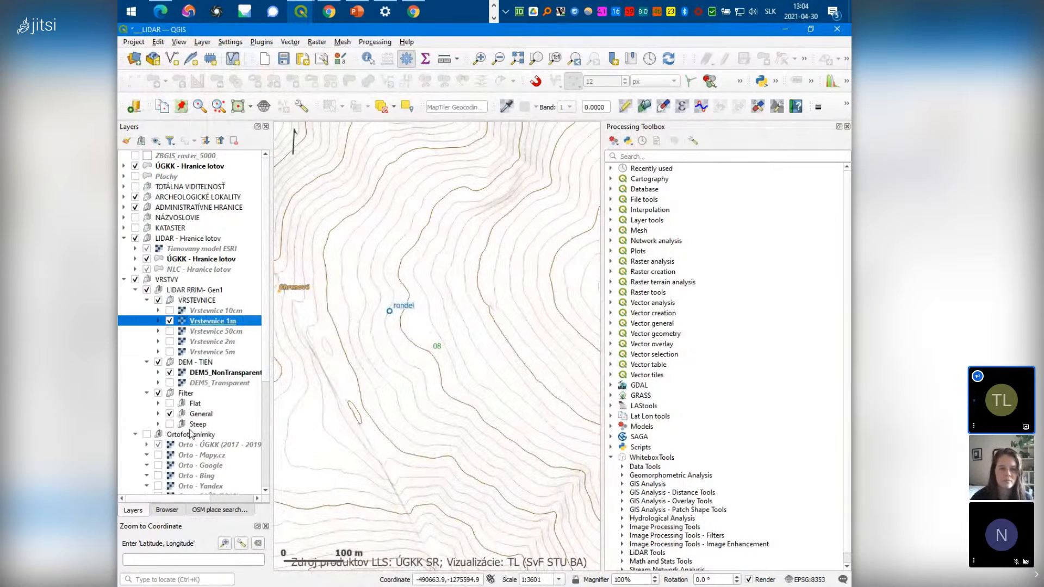
Switch the relief filter to Flat and show DEM5_Transparent instead of DEM5_NonTransparent
click(170, 403)
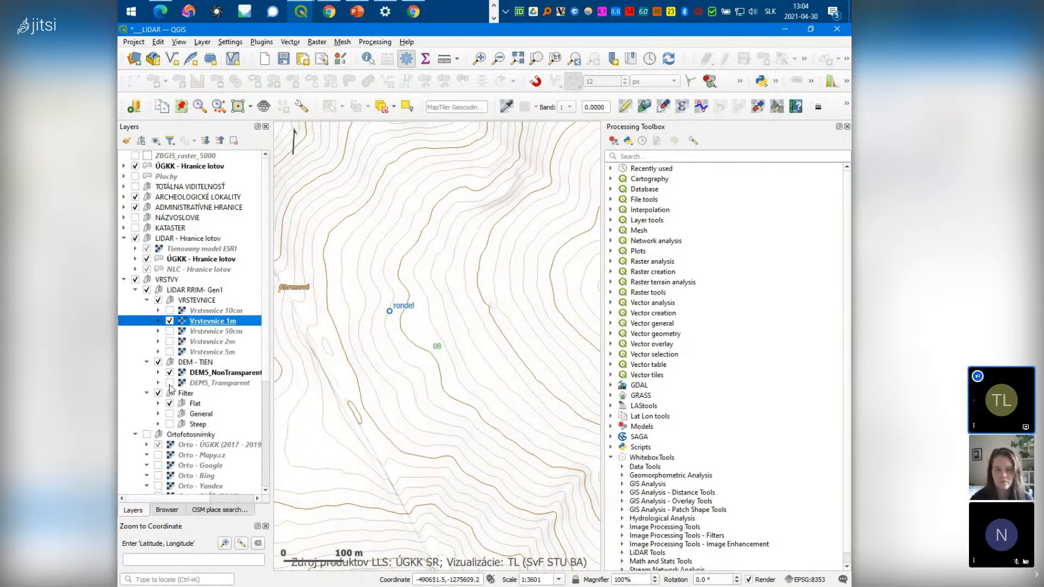
click(170, 384)
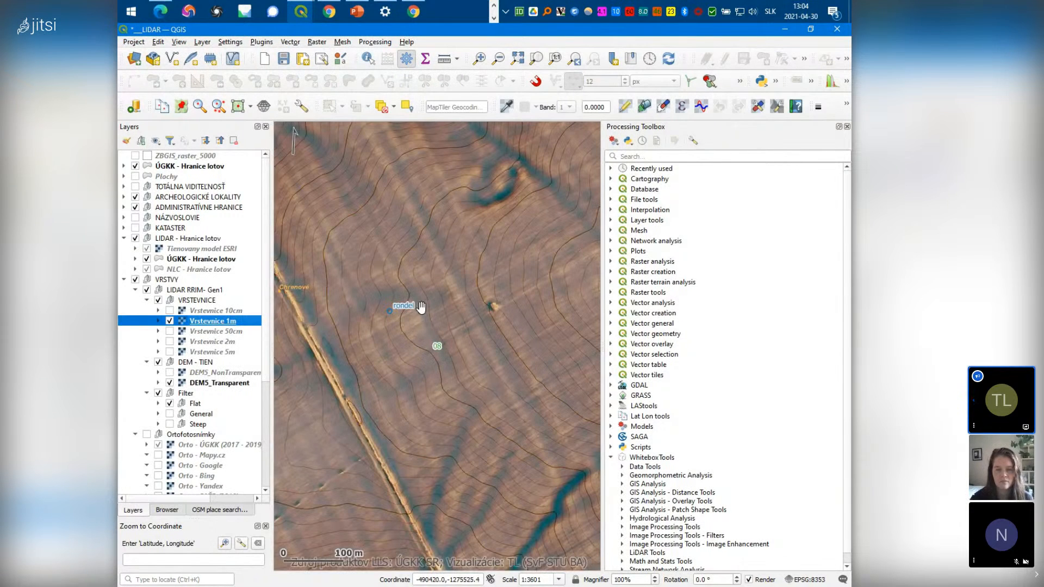
scroll(351, 298, up, 1)
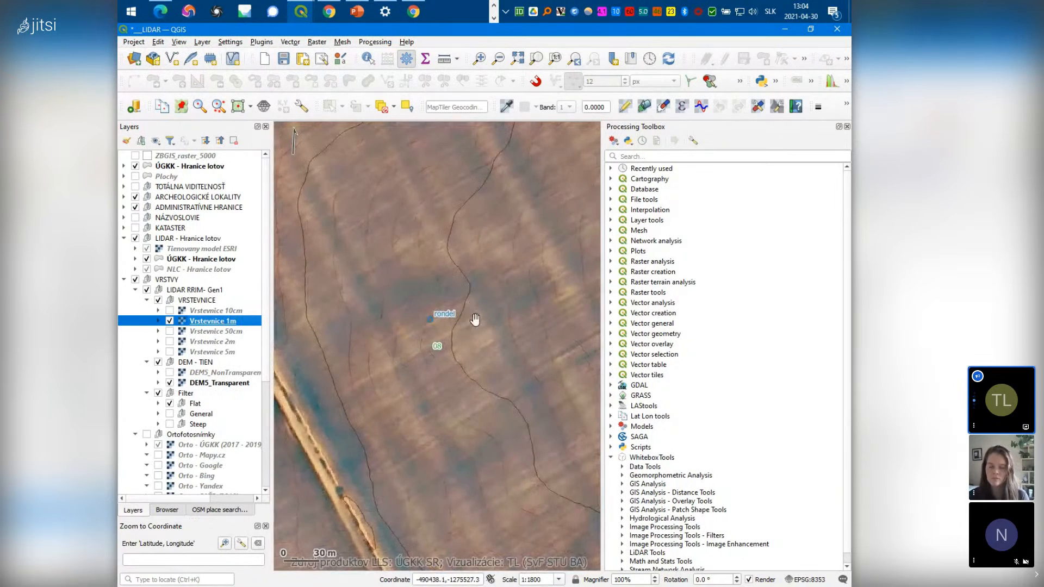
scroll(484, 338, down, 1)
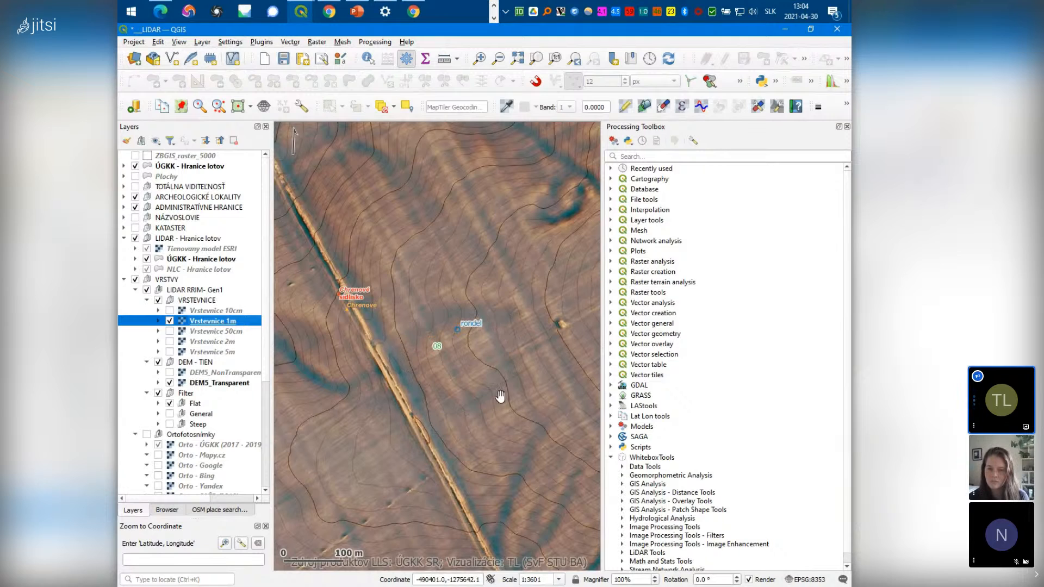
scroll(475, 332, down, 1)
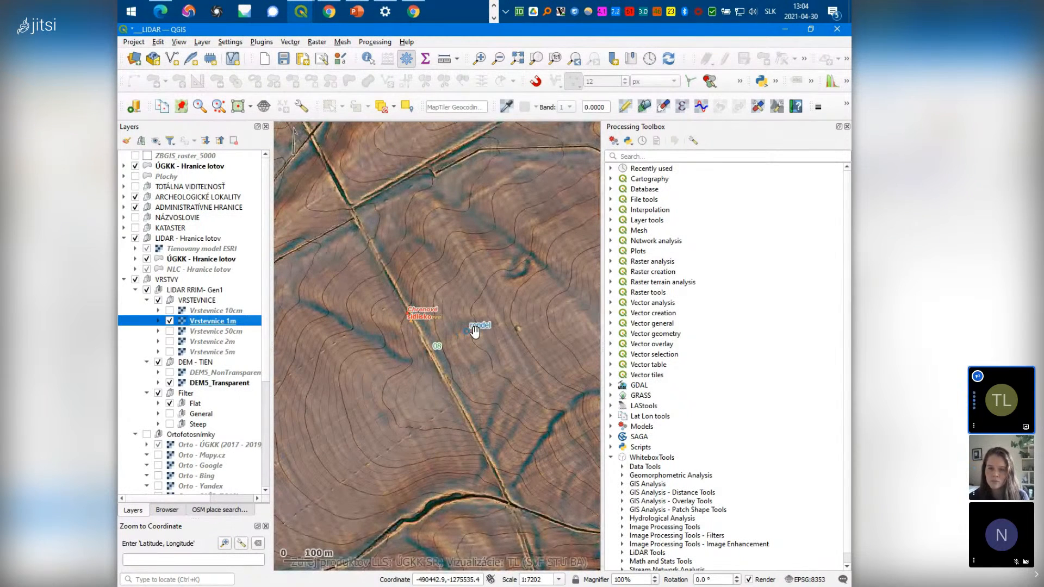
Pan from the rondel to Šance Žibrica and switch the relief filter back to General
drag(475, 331, 474, 354)
scroll(435, 356, down, 3)
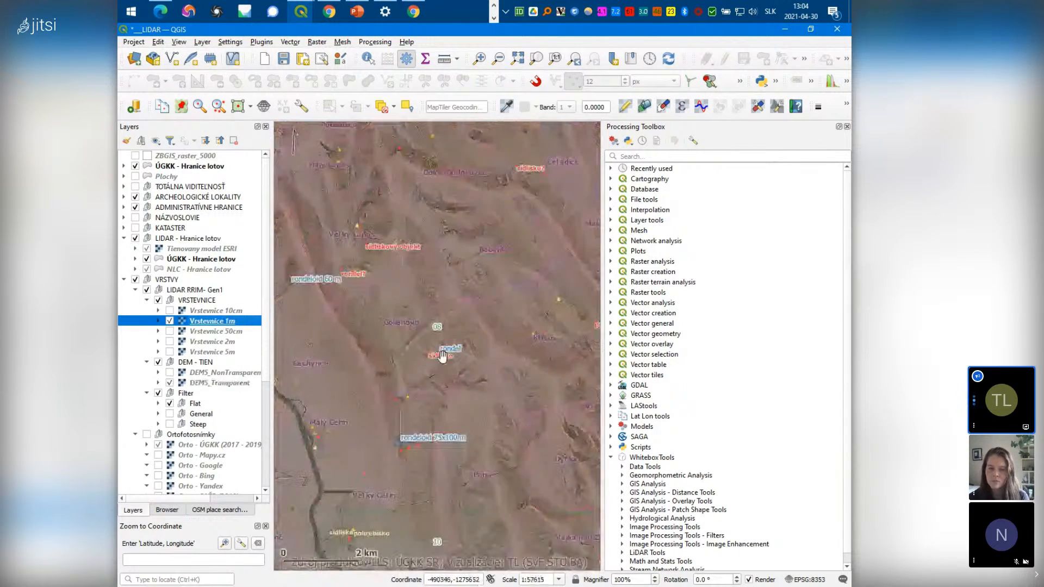
drag(452, 186, 449, 357)
scroll(450, 357, up, 4)
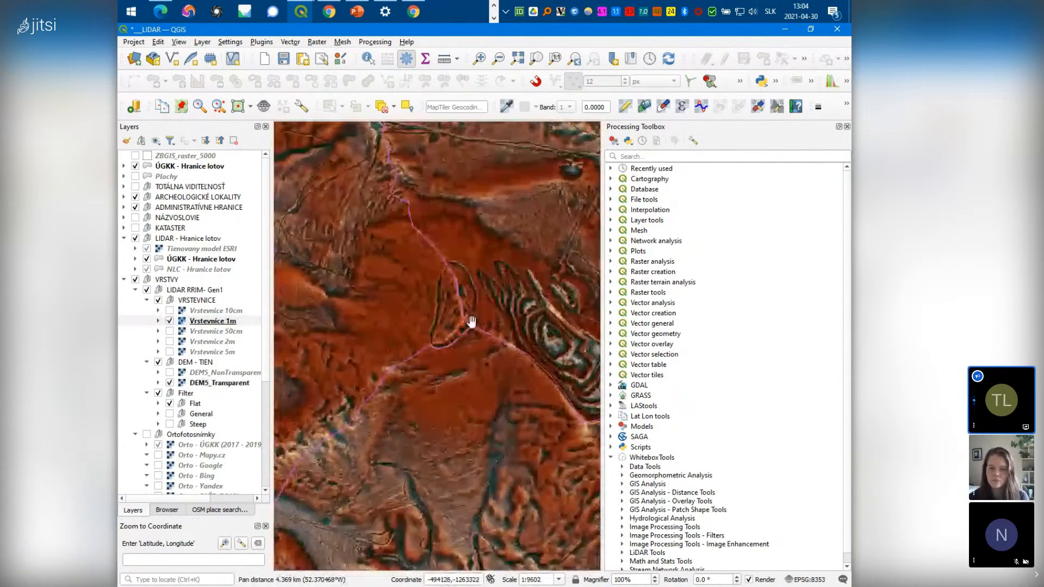
click(170, 414)
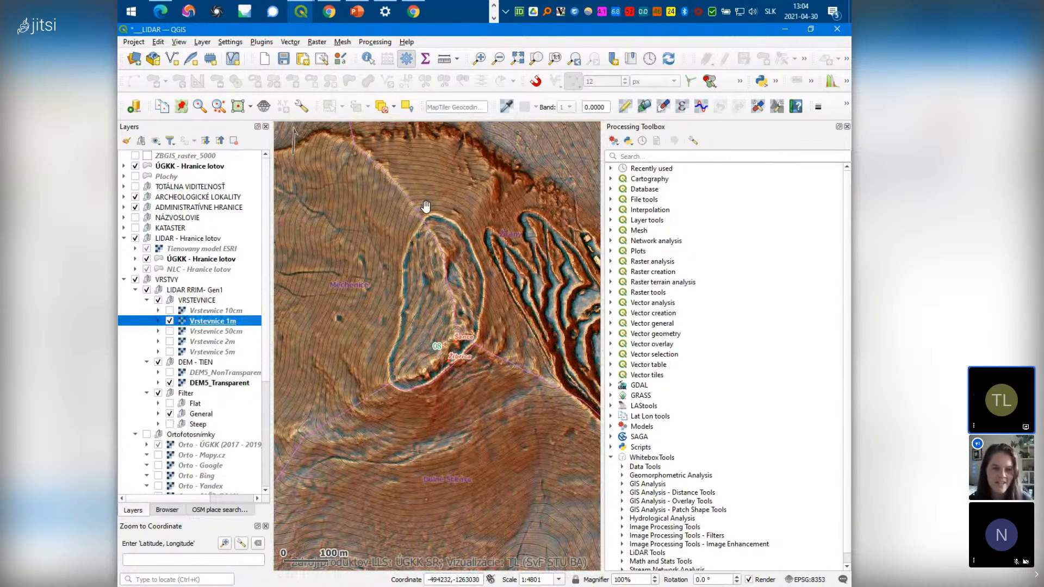
scroll(449, 265, down, 1)
scroll(449, 265, down, 1)
drag(276, 427, 440, 255)
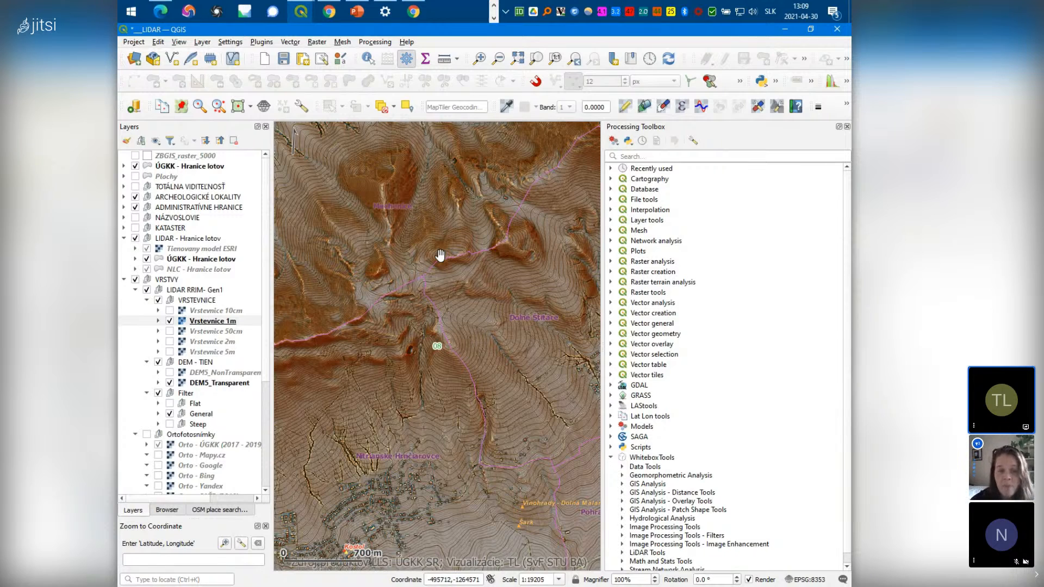
Pan and zoom the relief map onto the hilltop enclosure near label 08
drag(353, 396, 370, 384)
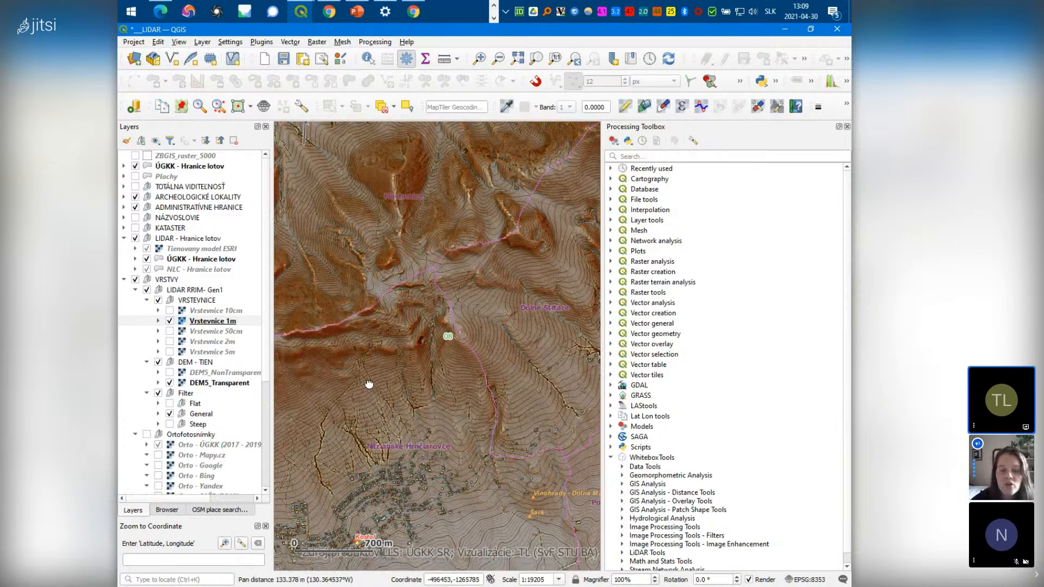
scroll(454, 331, up, 2)
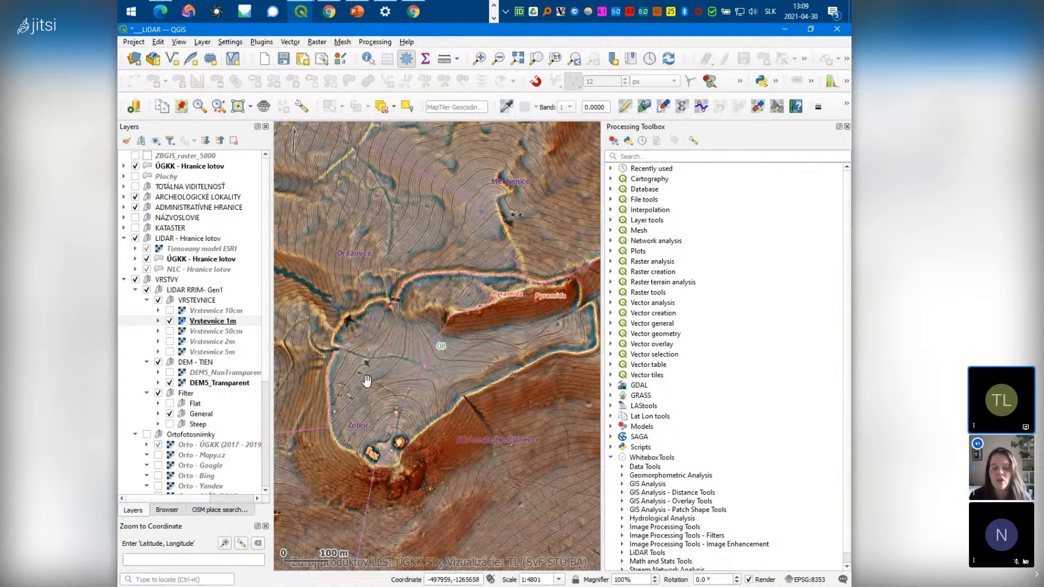
scroll(366, 372, down, 1)
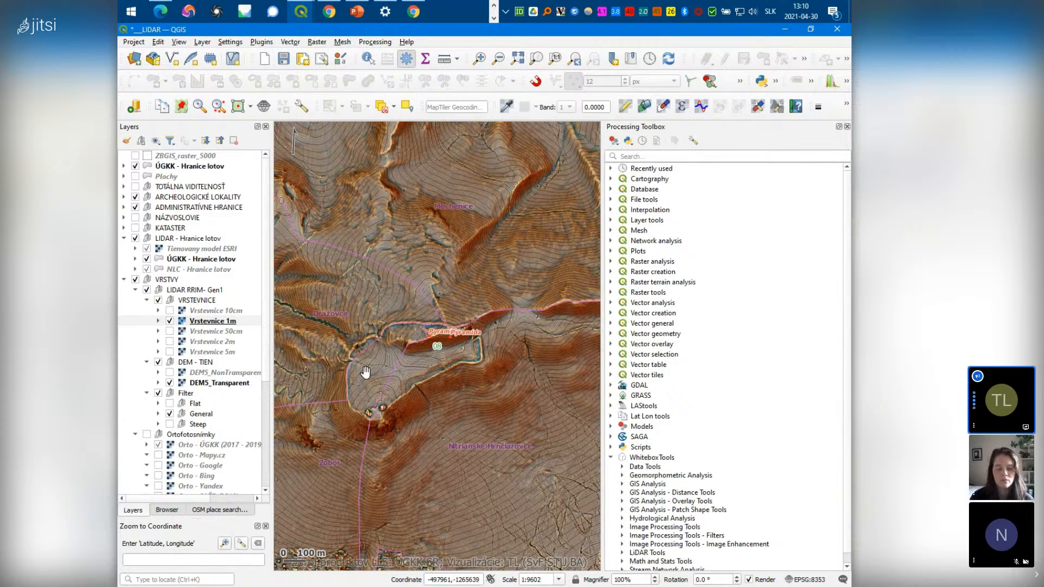
Hide the VRSTEVNICE contours, close the Processing Toolbox, and zoom out around the hillfort
click(157, 300)
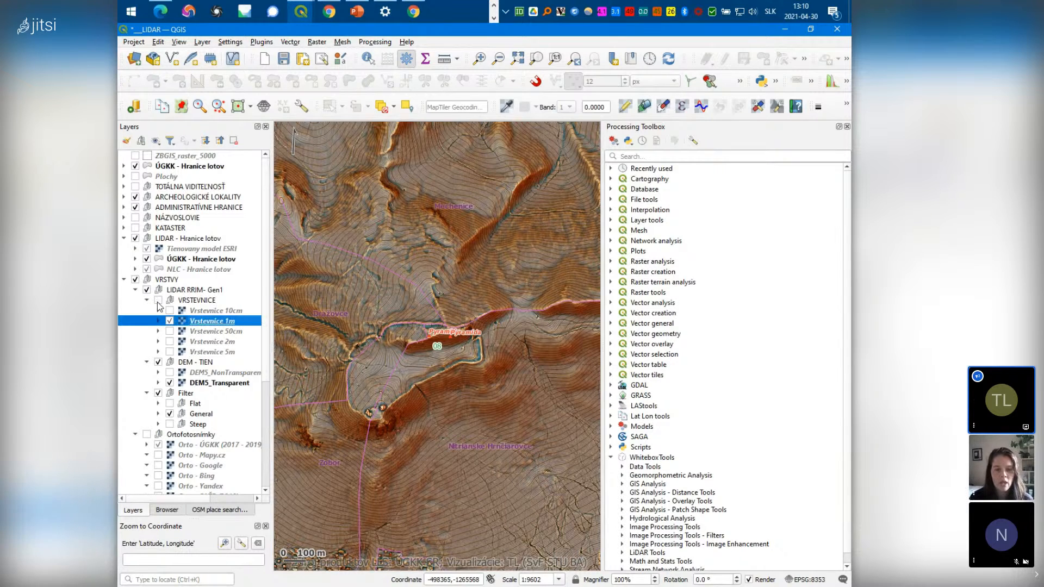
scroll(426, 350, up, 1)
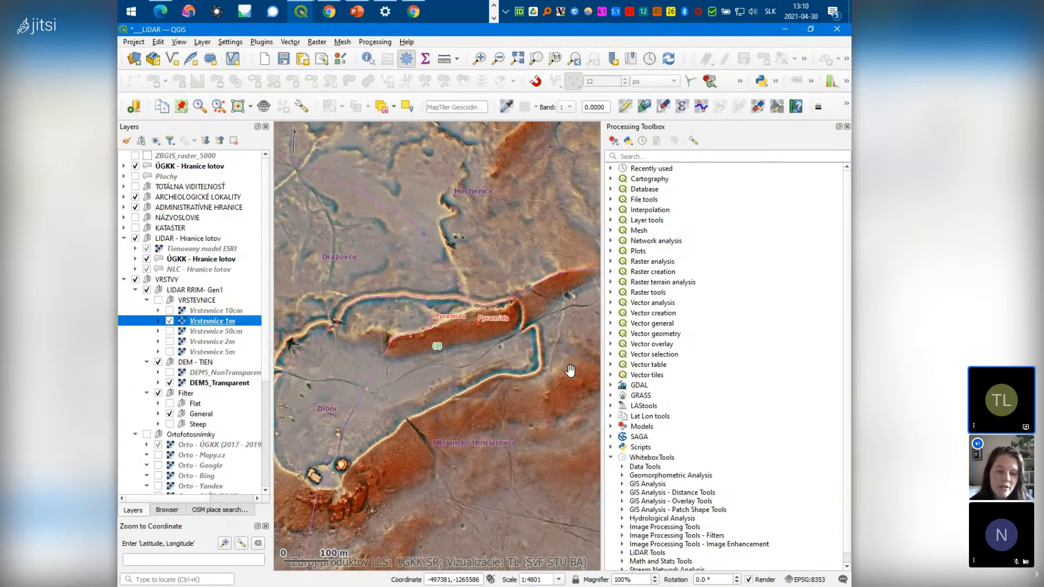
drag(370, 419, 503, 354)
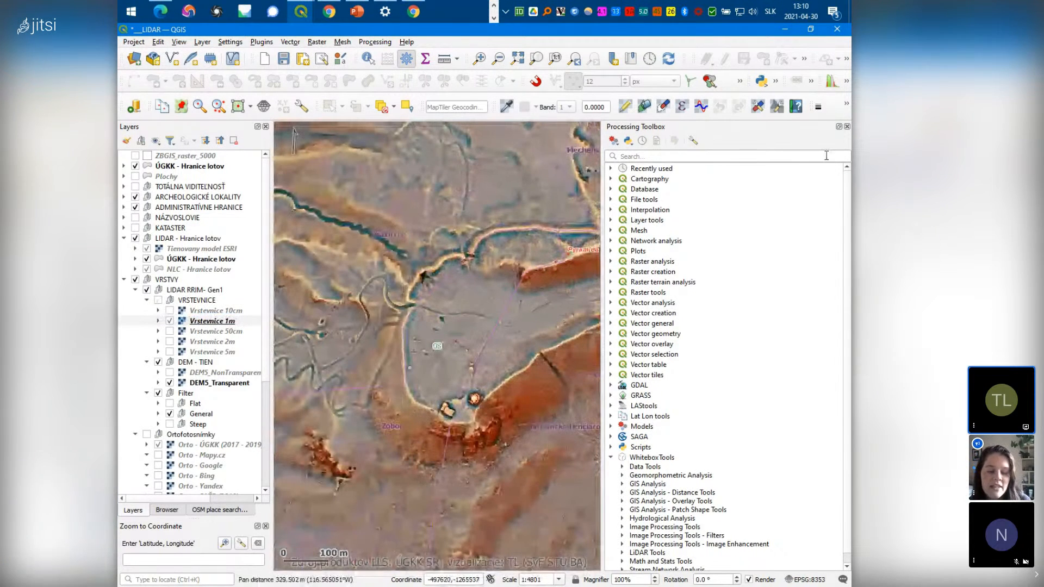
click(847, 126)
scroll(610, 320, down, 1)
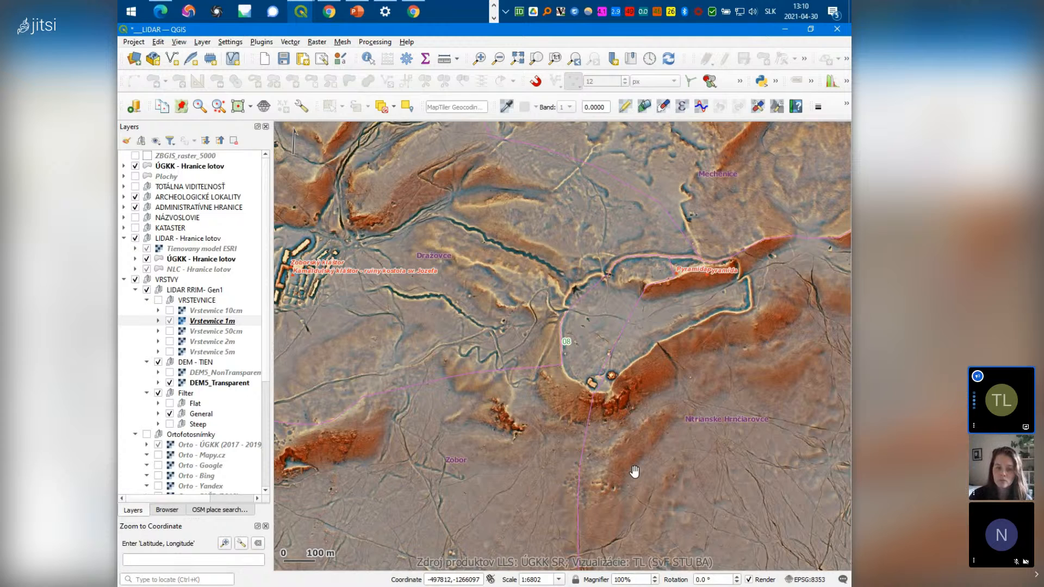
scroll(632, 469, down, 1)
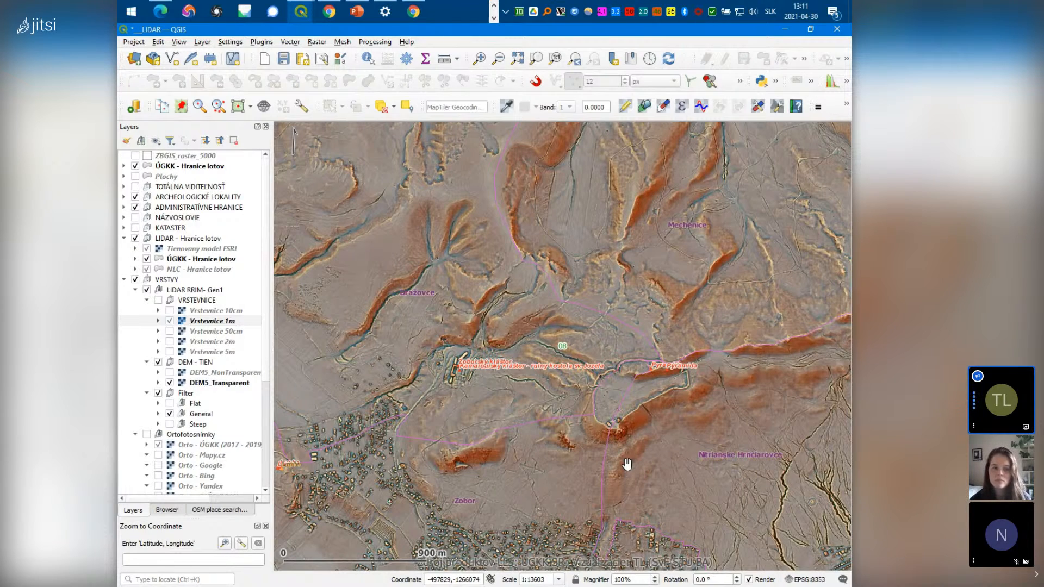
scroll(630, 404, down, 1)
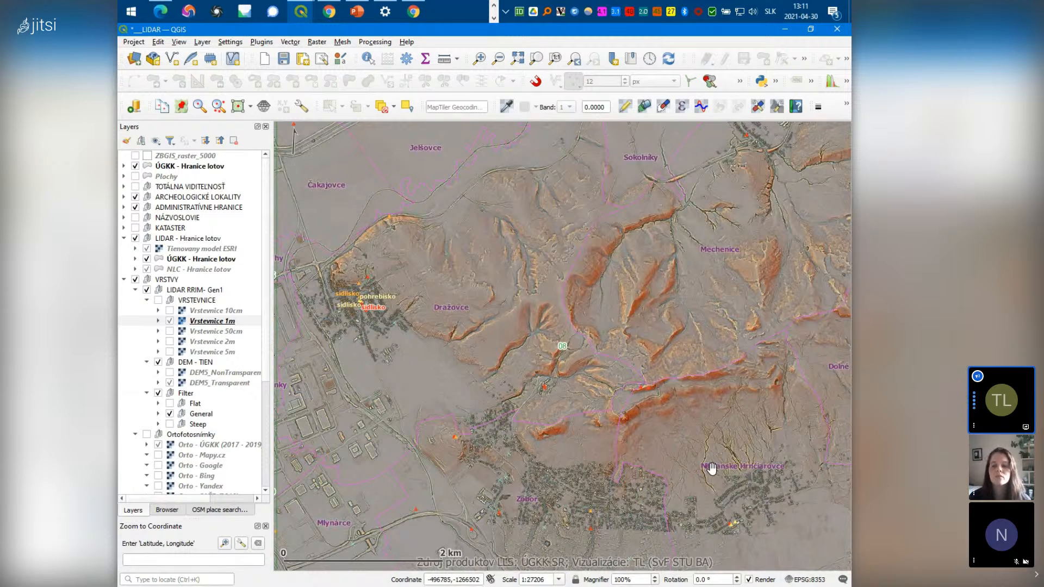
scroll(687, 473, up, 1)
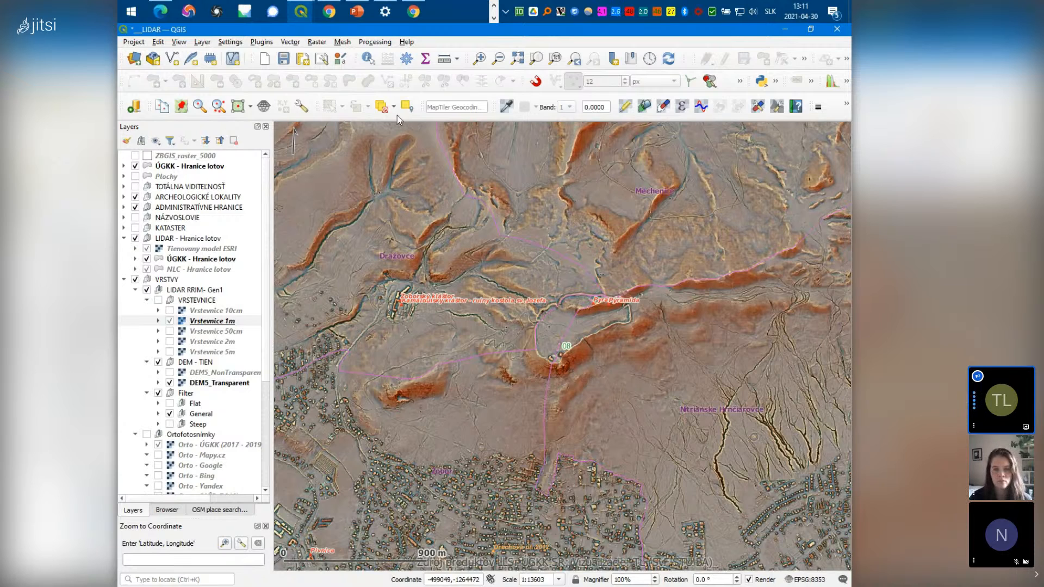
Switch to the Untitled Project window and open the Point Cloud layer's properties
click(301, 11)
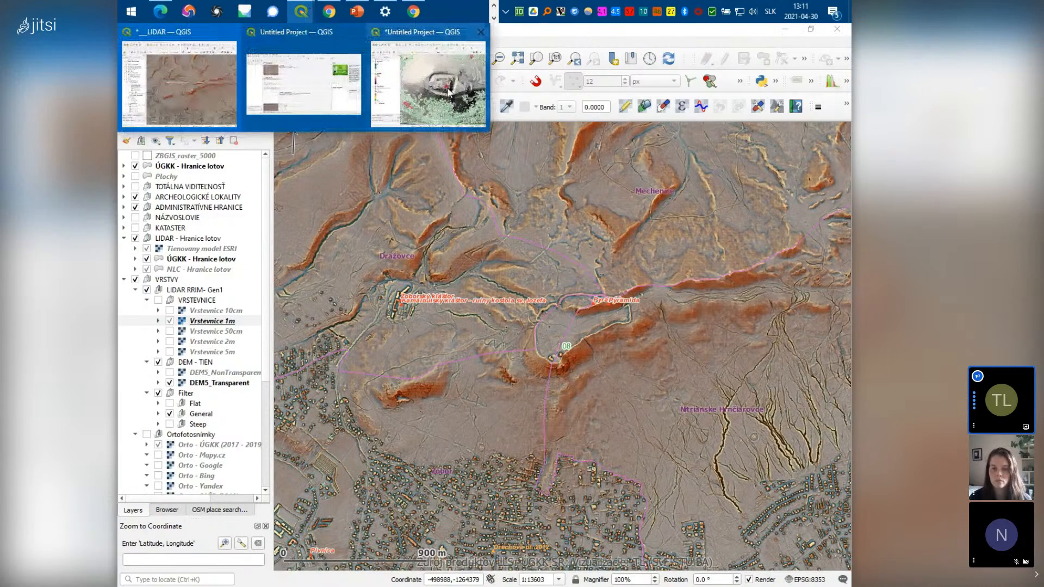
click(449, 92)
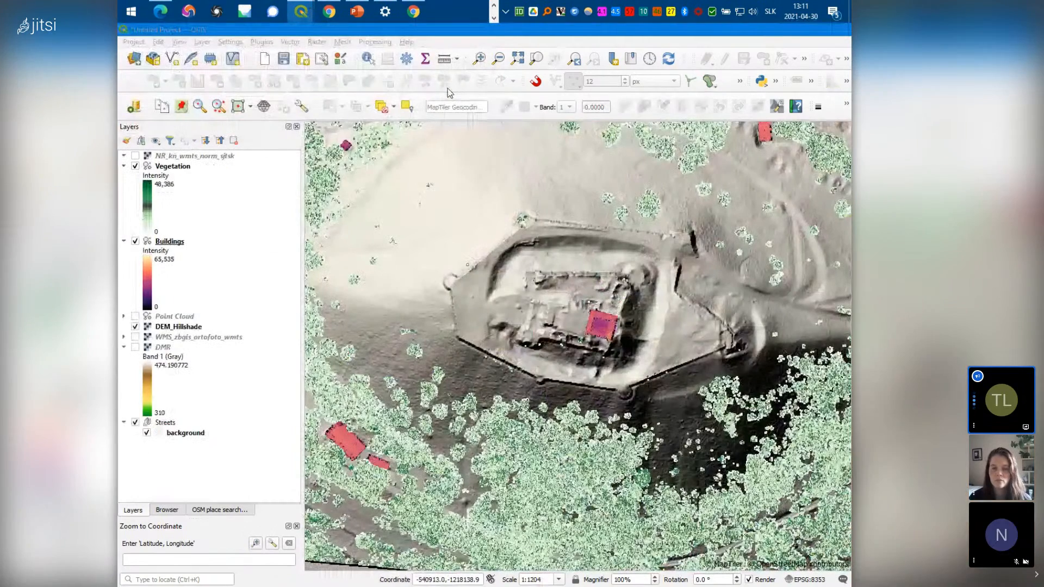
right_click(177, 317)
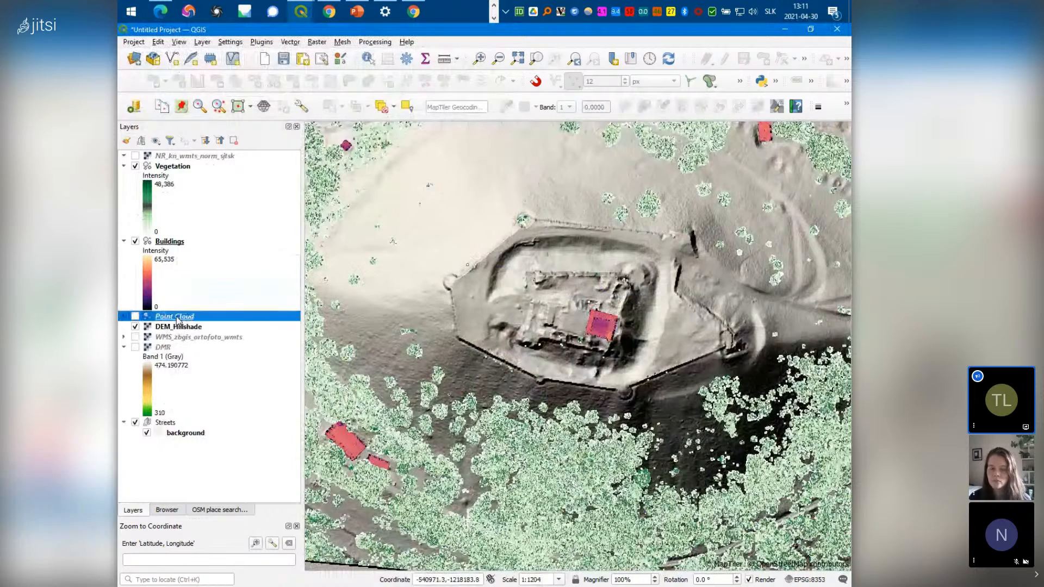
click(209, 514)
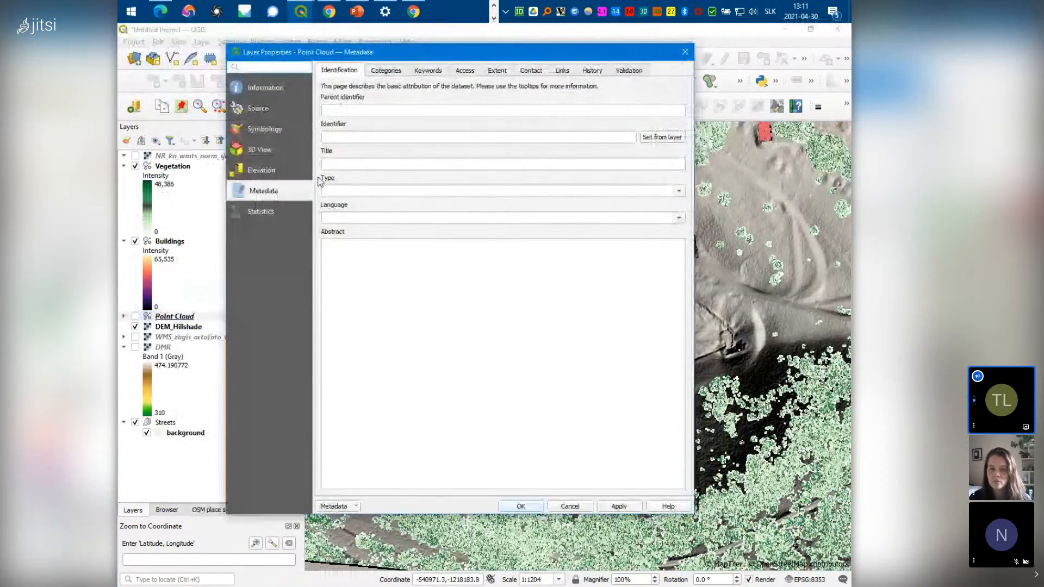
Show the point cloud's 3D View settings and select the 2000000 point budget value
click(260, 150)
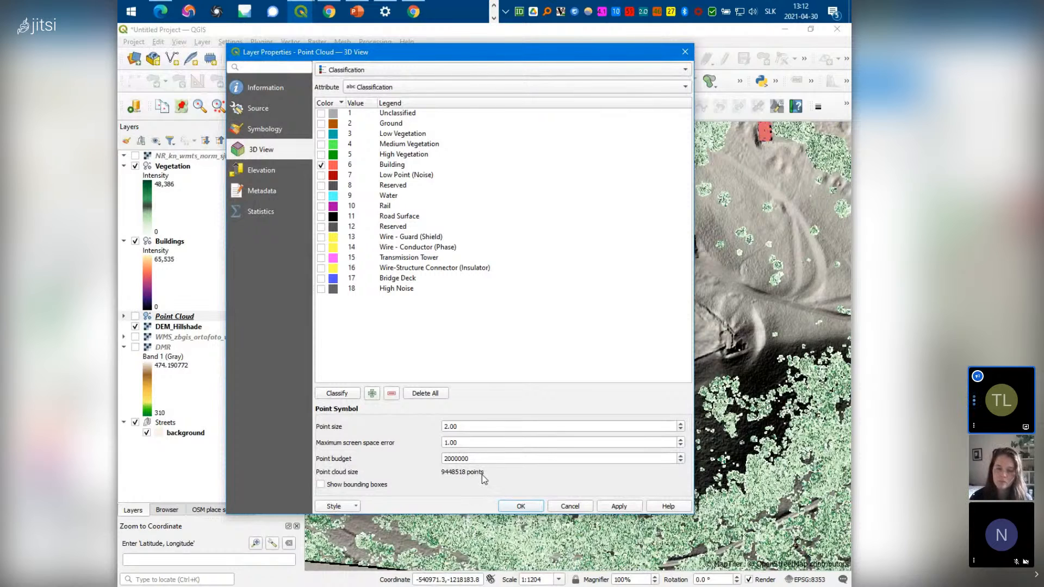
drag(476, 459, 443, 455)
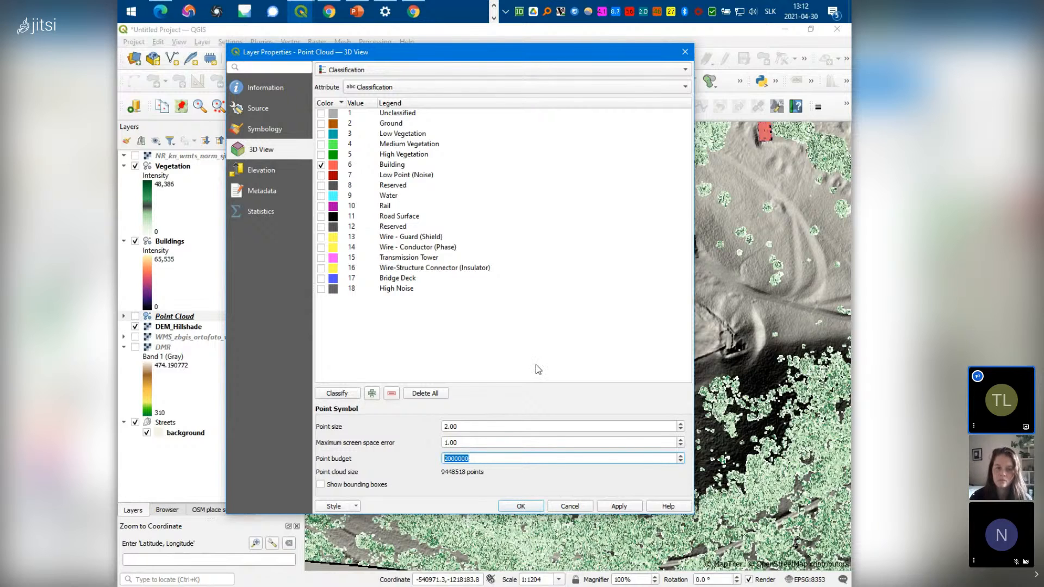
Close the Point Cloud properties and zoom in on the castle's building points
click(681, 53)
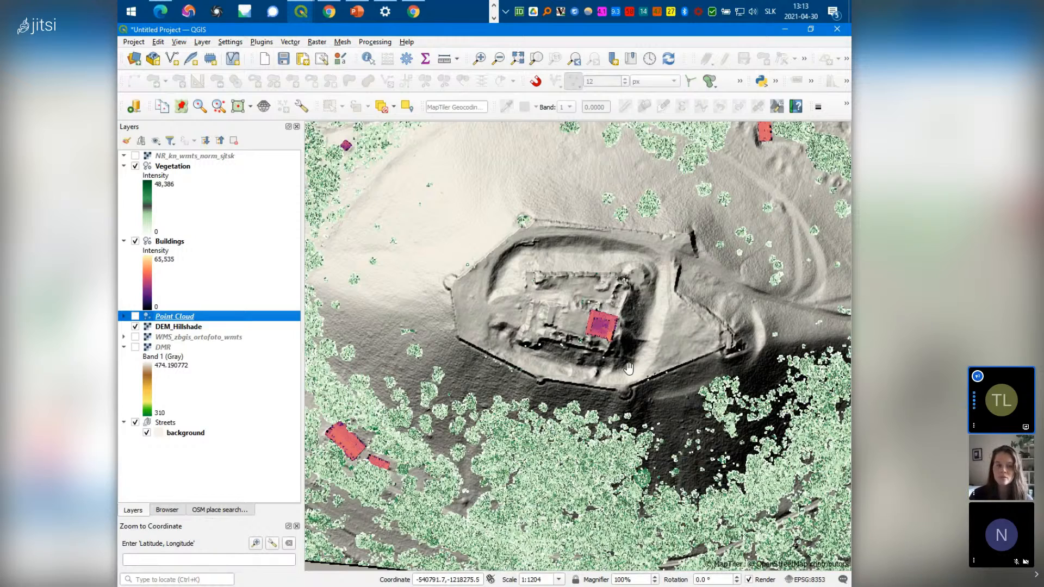
scroll(603, 354, up, 1)
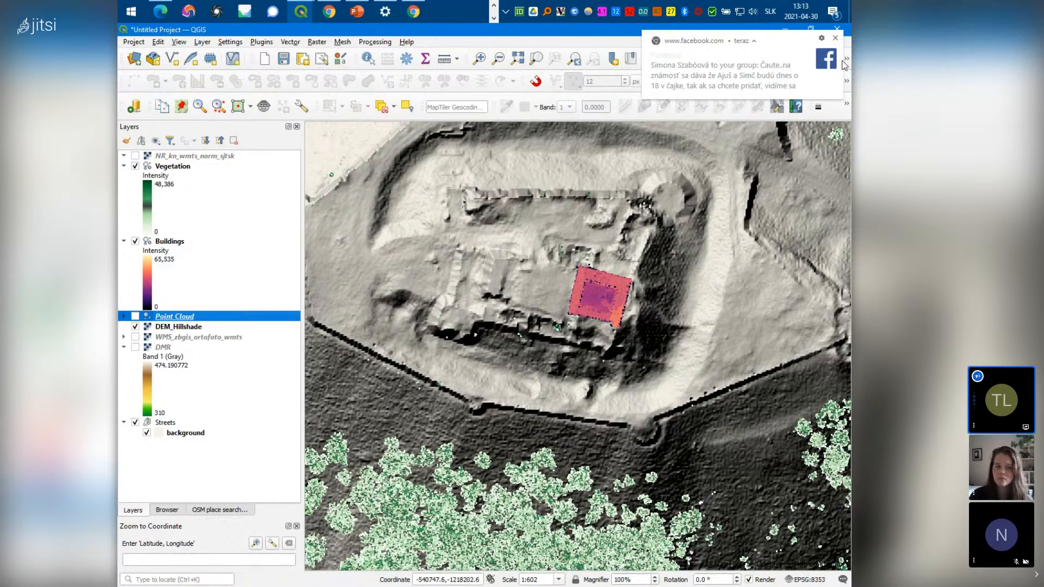
Dismiss the notification and zoom out to show Buildings and Vegetation over DEM_Hillshade
click(836, 38)
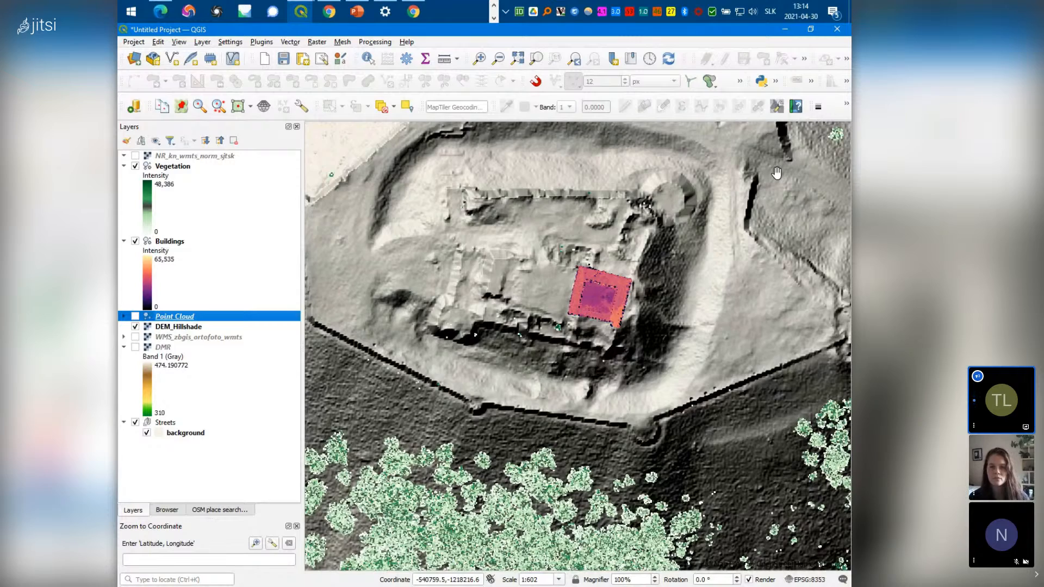
scroll(590, 279, down, 1)
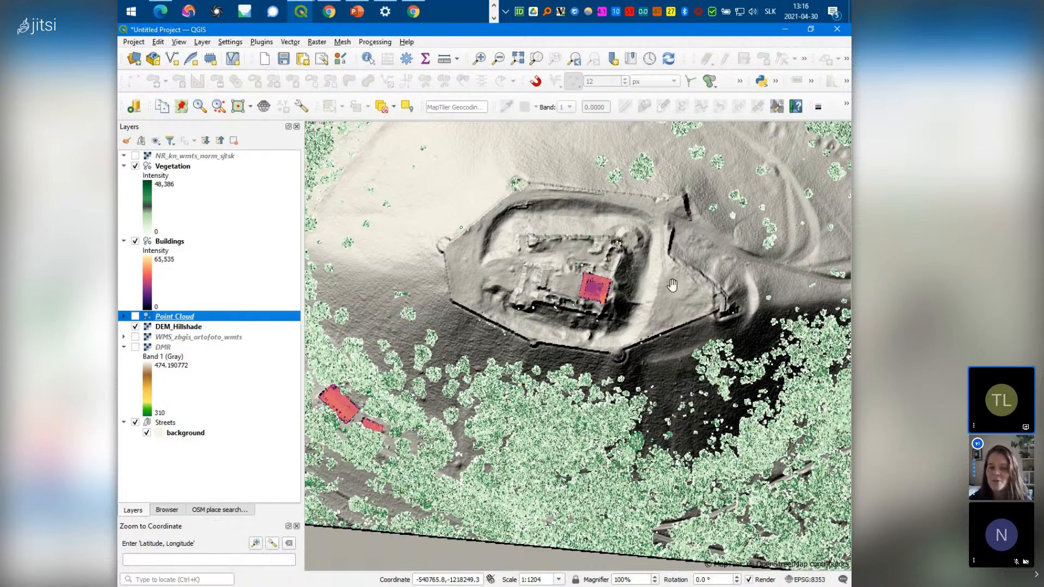
mouse_move(335, 14)
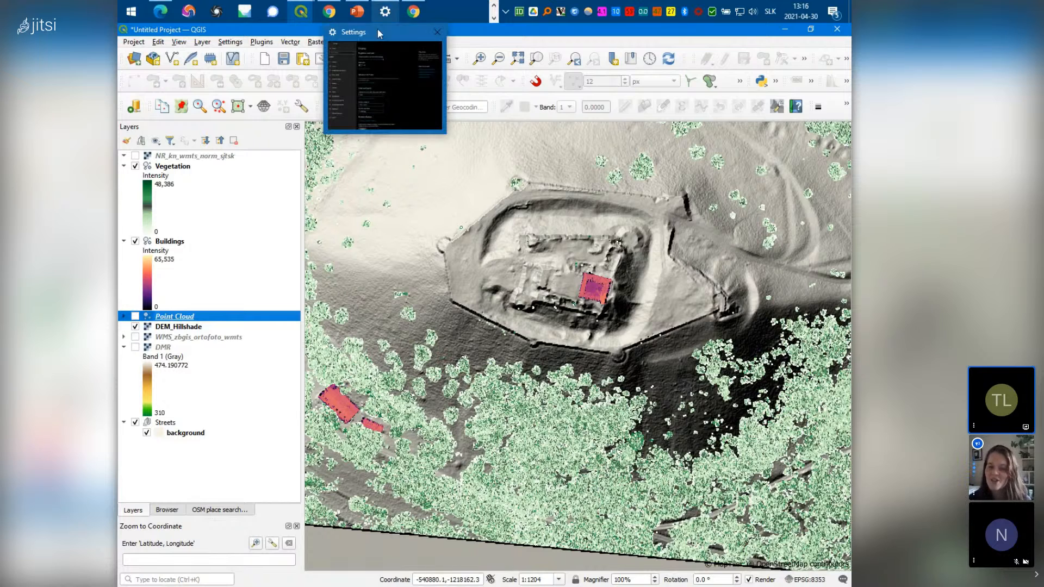
Stop sharing the QGIS screen in the meet.jit.si meeting ('Zastaviť zdieľanie')
click(333, 14)
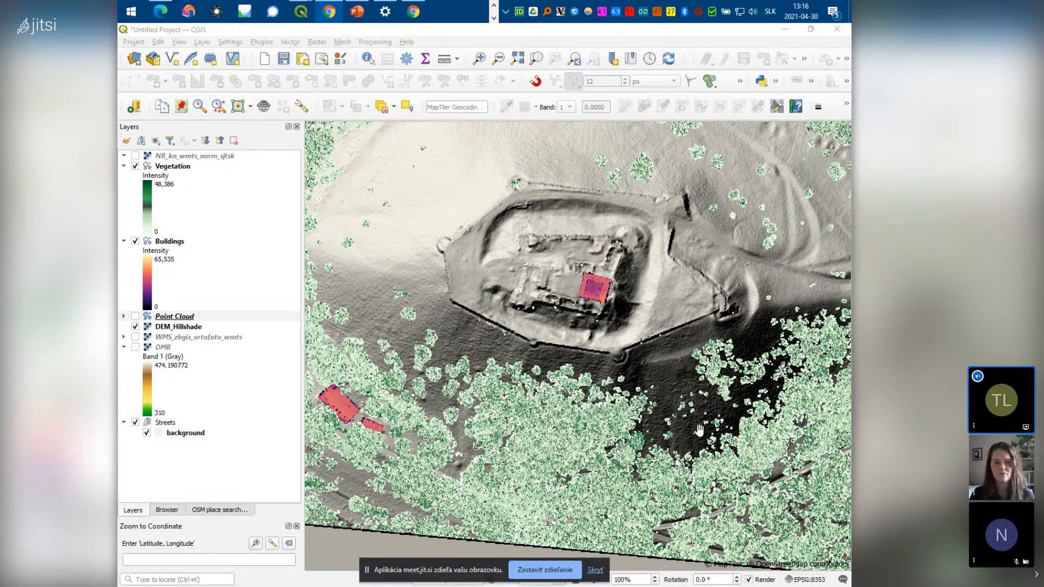
click(550, 576)
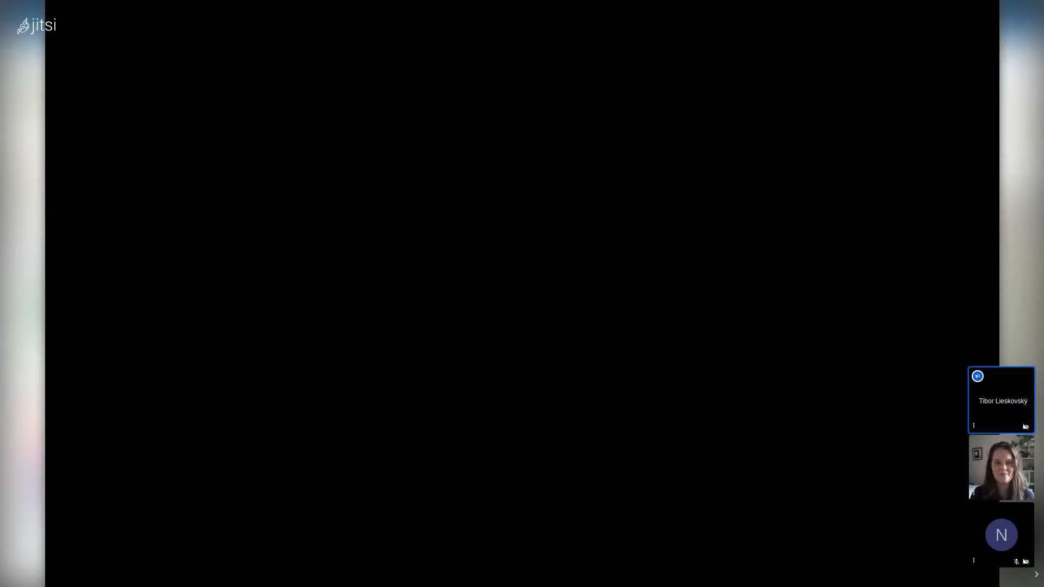